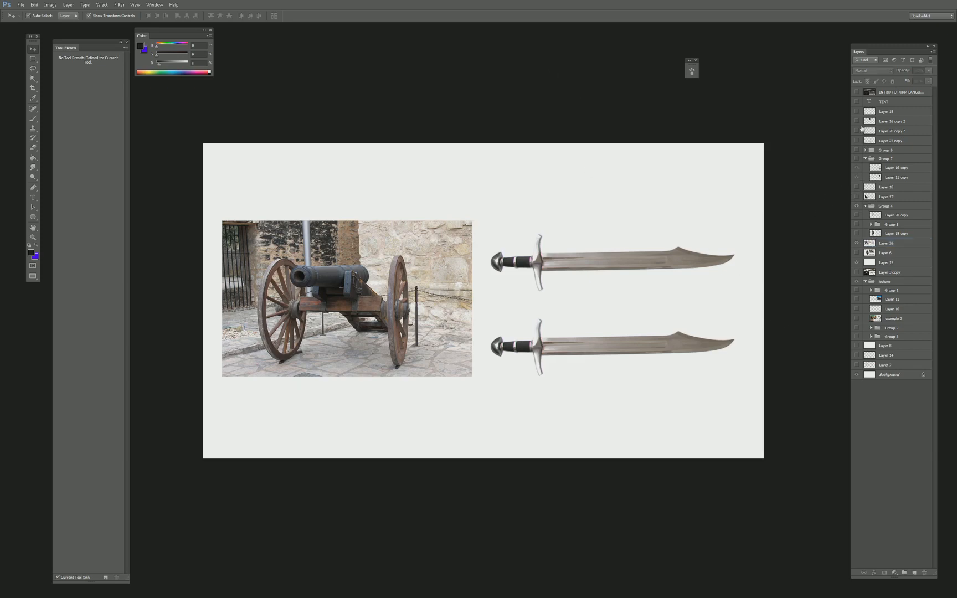
Show Group 7, which contains the hooded figure and the T-rex skull.
{"action": "left_click", "coordinate": [856, 123]}
{"action": "left_click", "coordinate": [856, 123]}
{"action": "left_click", "coordinate": [857, 159]}
{"action": "left_click", "coordinate": [880, 159]}
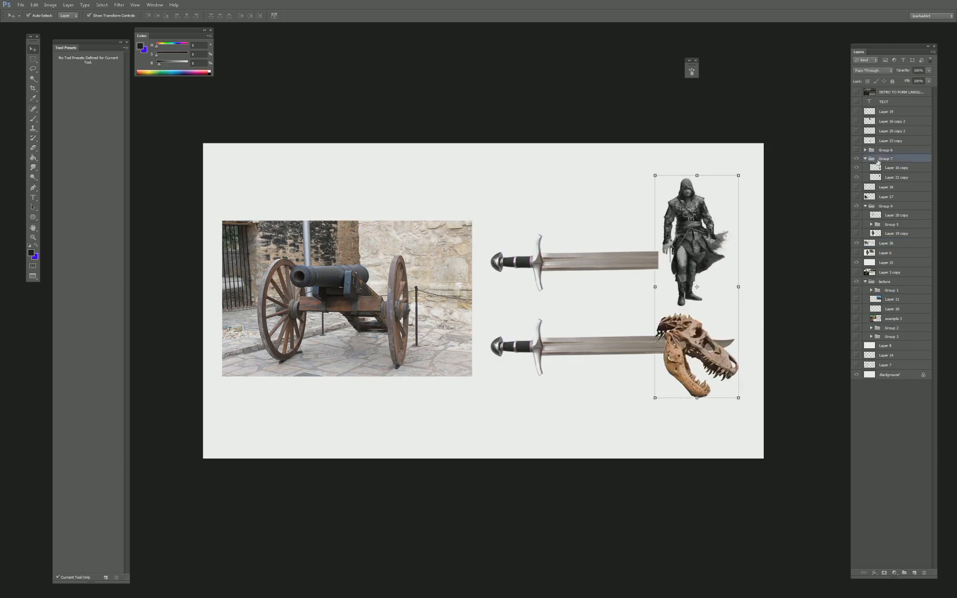
Separate the T-rex skull by moving its layer out of Group 7 and placing it below the swords, and hide Group 7.
{"action": "left_click", "coordinate": [692, 340]}
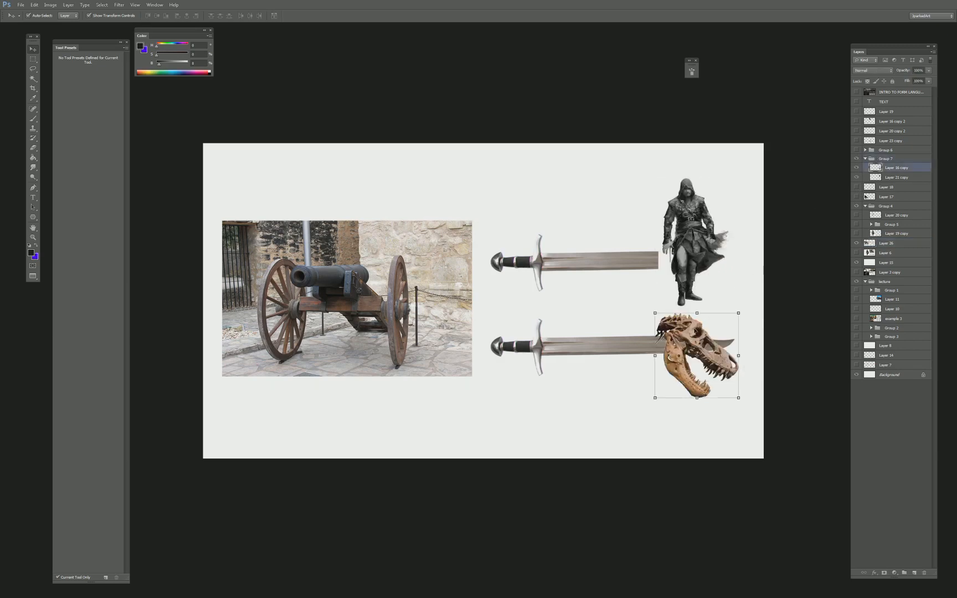
{"action": "left_click_drag", "start_coordinate": [692, 340], "coordinate": [660, 398]}
{"action": "left_click_drag", "start_coordinate": [897, 132], "coordinate": [896, 136]}
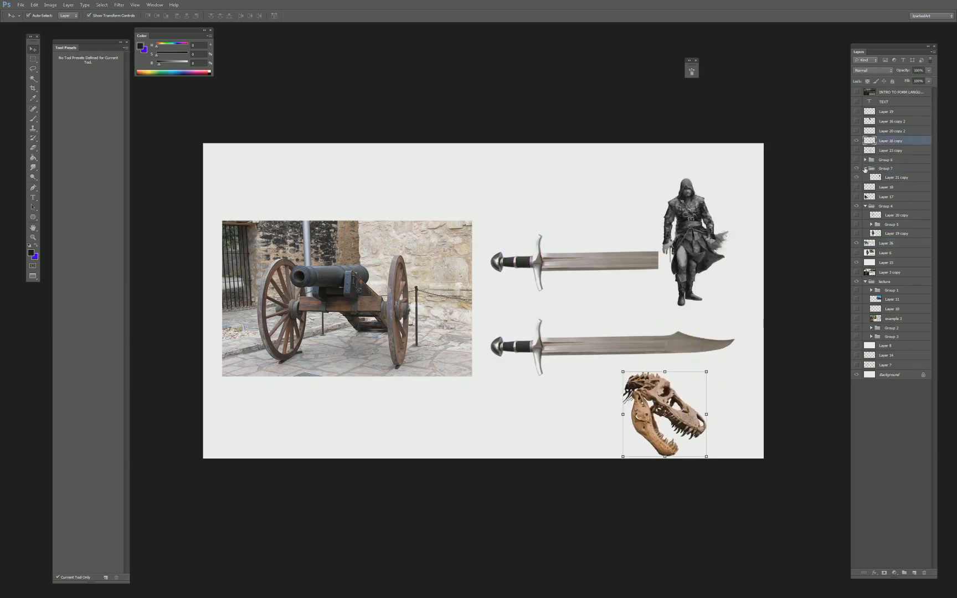
{"action": "left_click", "coordinate": [865, 169]}
{"action": "left_click", "coordinate": [856, 168]}
Move the skull above the upper sword, scale it up to about 122% and rotate it counterclockwise.
{"action": "left_click_drag", "start_coordinate": [663, 412], "coordinate": [542, 198]}
{"action": "key", "text": "ctrl+t"}
{"action": "left_click_drag", "start_coordinate": [571, 120], "coordinate": [594, 130]}
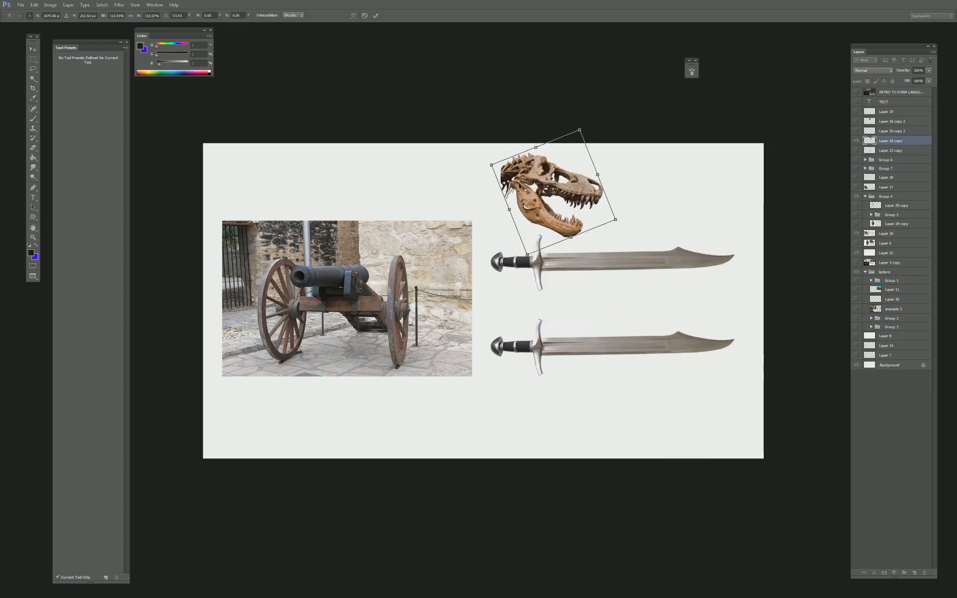
{"action": "key", "text": "Escape"}
Try a horizontally flipped duplicate of the skull over the cannon photo and delete the duplicate.
{"action": "left_click_drag", "start_coordinate": [578, 204], "coordinate": [413, 285]}
{"action": "key", "text": "ctrl+t"}
{"action": "right_click", "coordinate": [413, 285]}
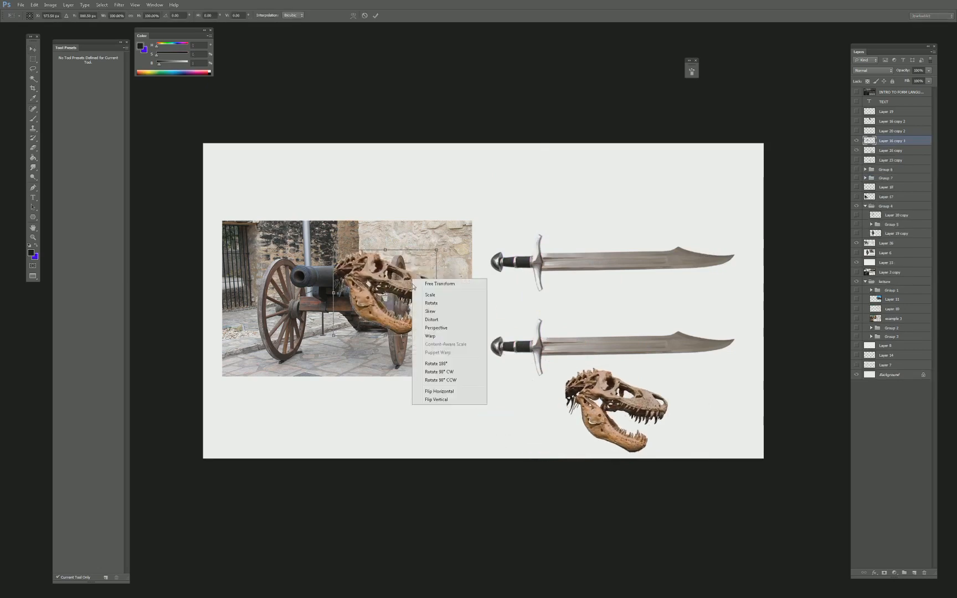
{"action": "left_click", "coordinate": [448, 392]}
{"action": "key", "text": "Return"}
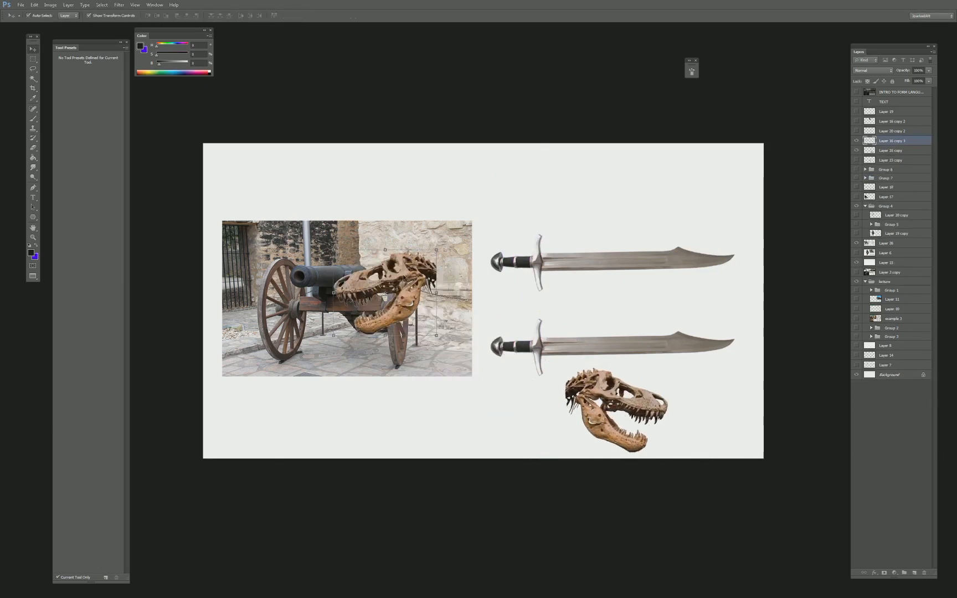
{"action": "left_click_drag", "start_coordinate": [392, 266], "coordinate": [544, 361]}
{"action": "scroll", "coordinate": [475, 324], "scroll_direction": "up", "scroll_amount": 1}
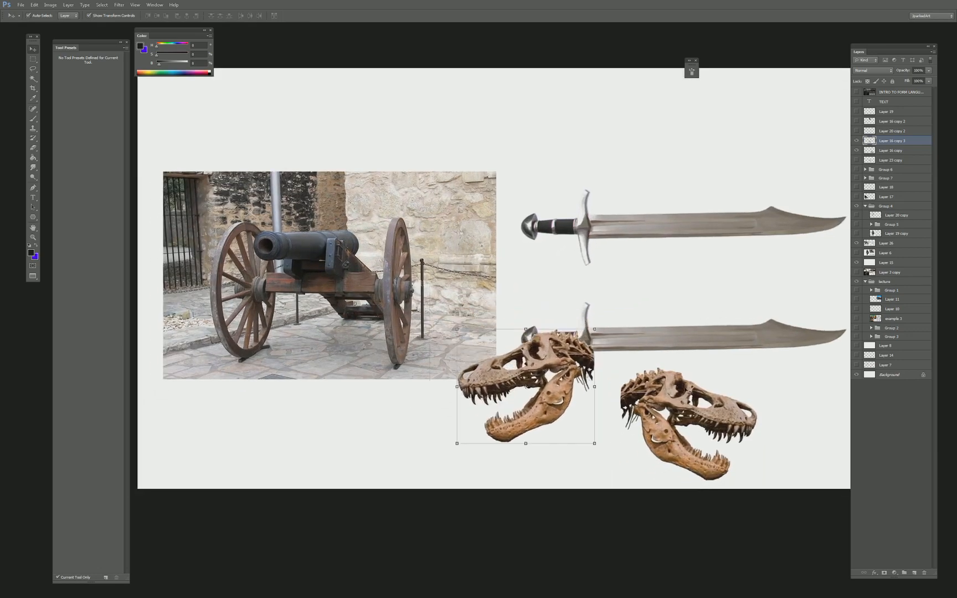
{"action": "key", "text": "Delete"}
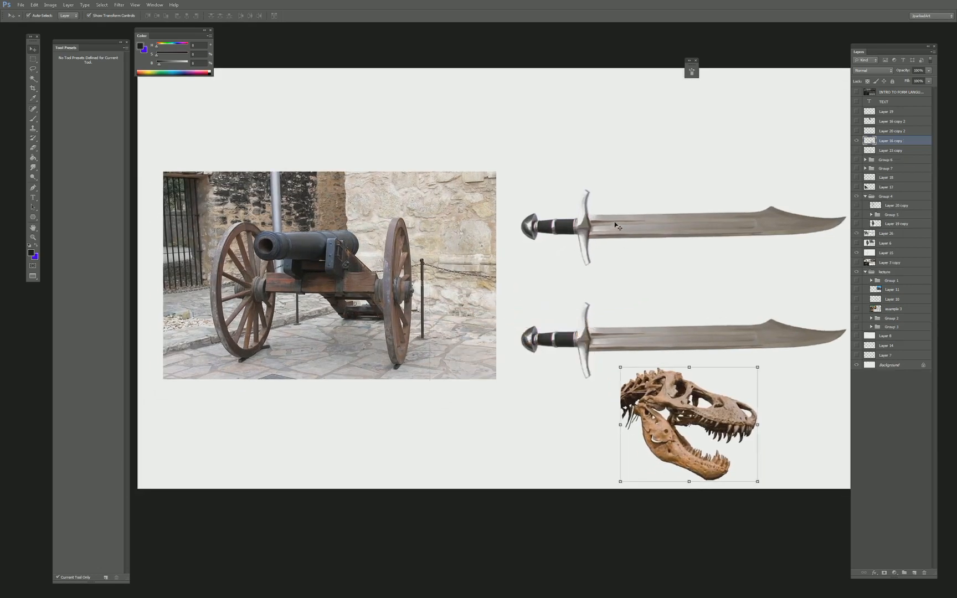
Place the T-rex skull in the empty area below the cannon photo.
{"action": "scroll", "coordinate": [616, 226], "scroll_direction": "down", "scroll_amount": 2}
{"action": "left_click_drag", "start_coordinate": [643, 365], "coordinate": [221, 323]}
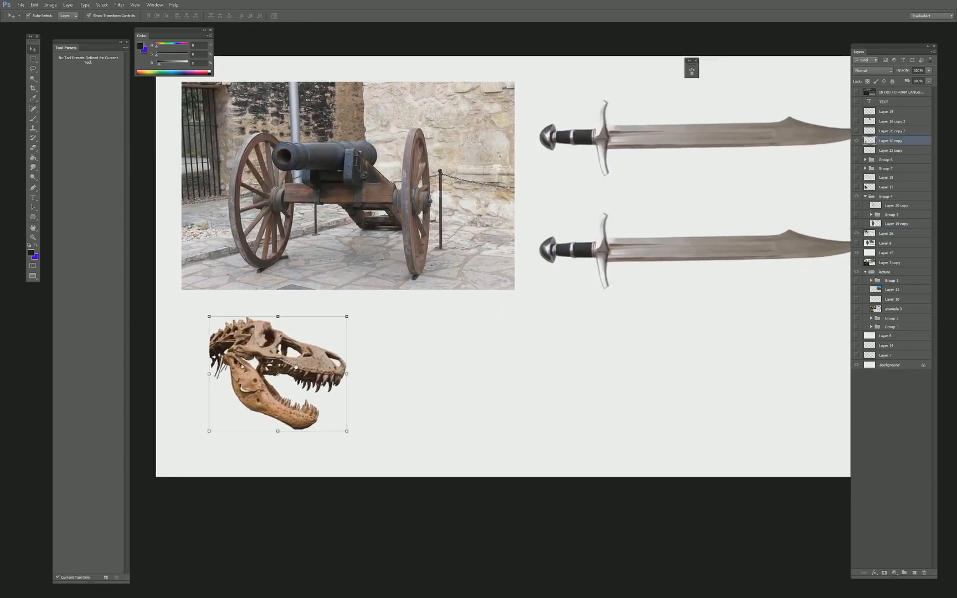
{"action": "left_click_drag", "start_coordinate": [296, 365], "coordinate": [320, 349]}
{"action": "key", "text": "l"}
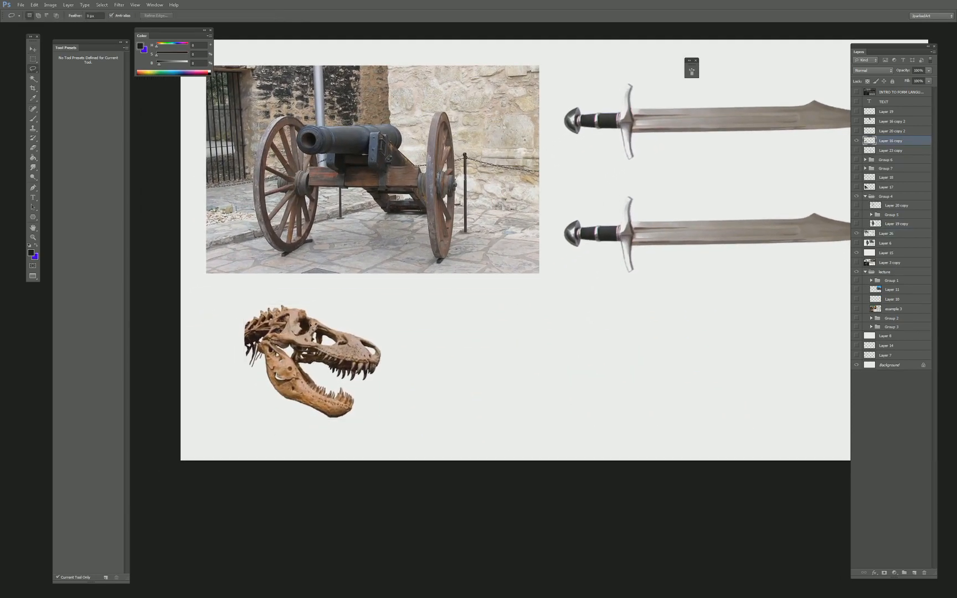
{"action": "key", "text": "v"}
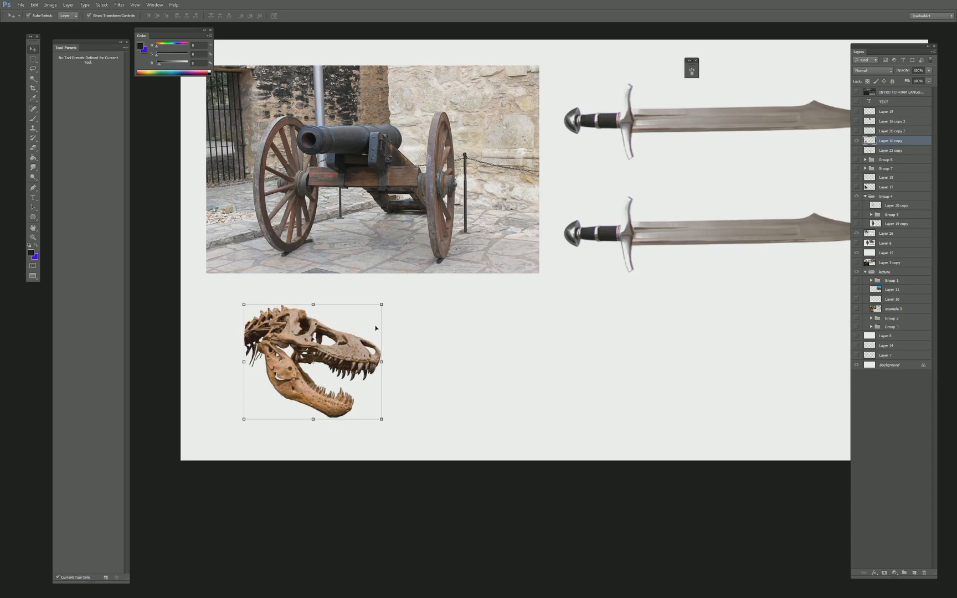
{"action": "left_click_drag", "start_coordinate": [313, 346], "coordinate": [309, 341]}
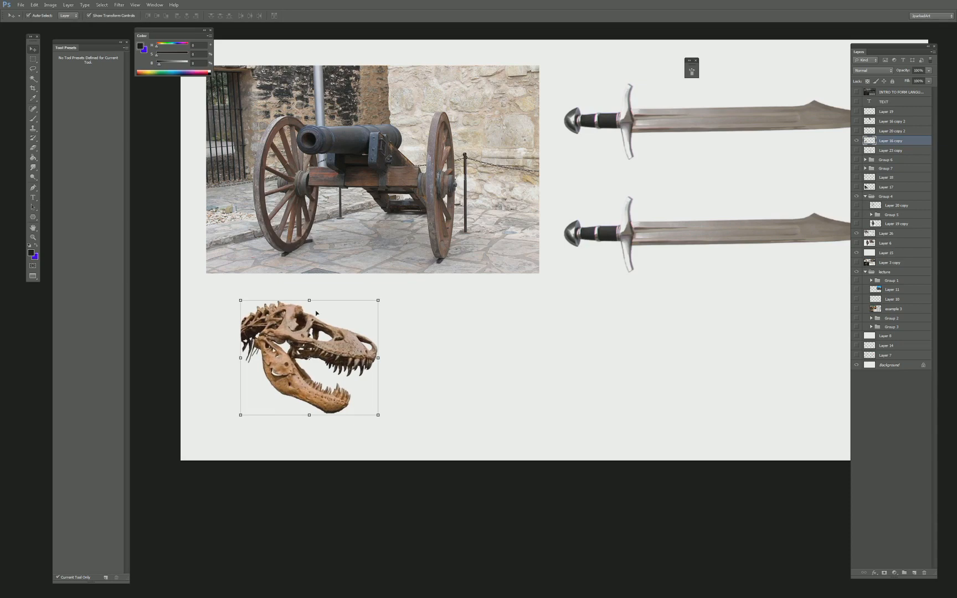
Lasso the upper cranium of the skull, copy it to a new layer and place the piece beside the skull.
{"action": "key", "text": "l"}
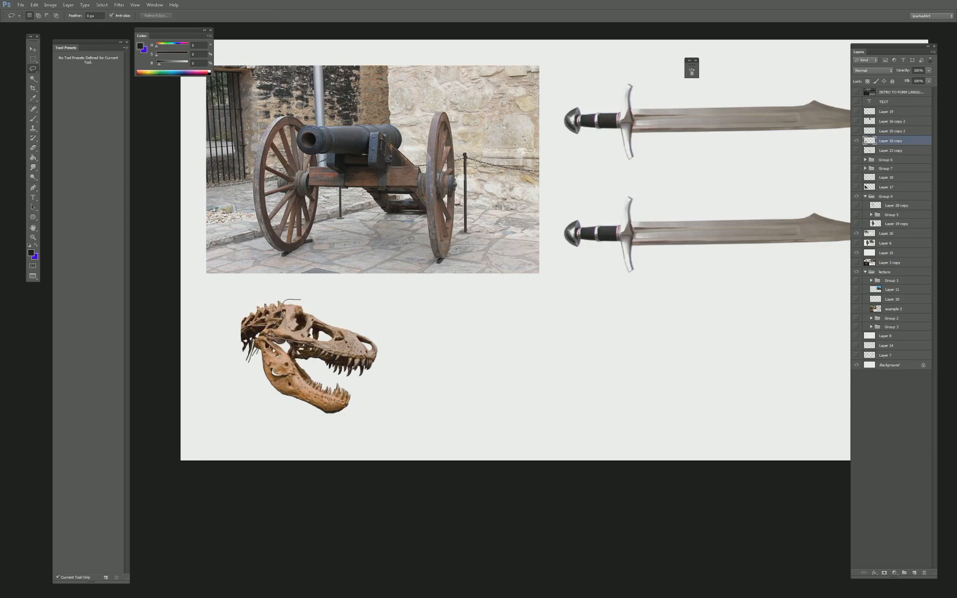
{"action": "mouse_move", "coordinate": [300, 300]}
{"action": "left_mouse_down"}
{"action": "mouse_move", "coordinate": [348, 329]}
{"action": "mouse_move", "coordinate": [283, 303]}
{"action": "mouse_move", "coordinate": [460, 314]}
{"action": "left_mouse_up"}
{"action": "key", "text": "ctrl+j"}
{"action": "key", "text": "v"}
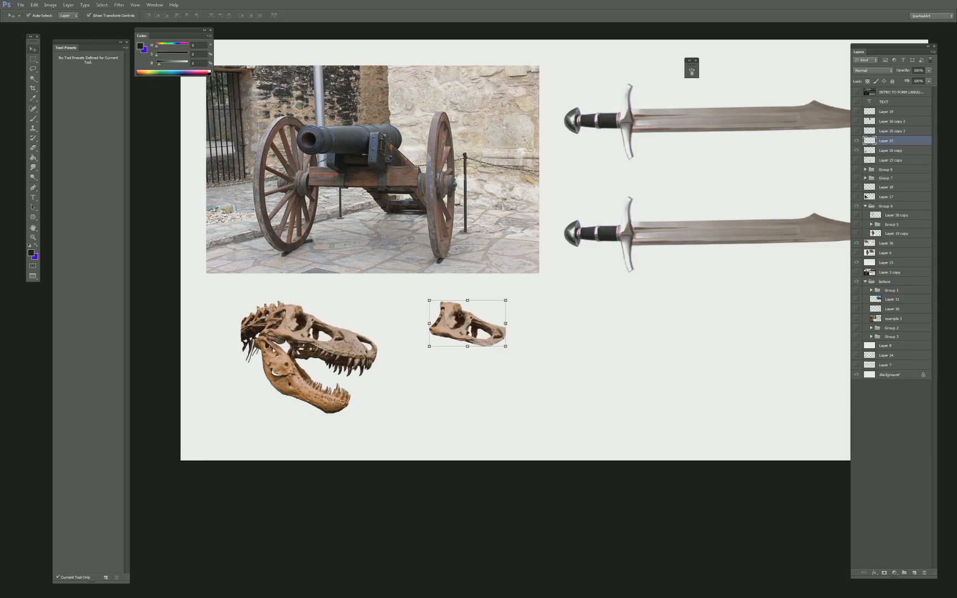
Lasso the back of the skull with the jaw joint, copy it to a new layer and place it beside the cranium piece.
{"action": "left_click", "coordinate": [355, 351]}
{"action": "key", "text": "l"}
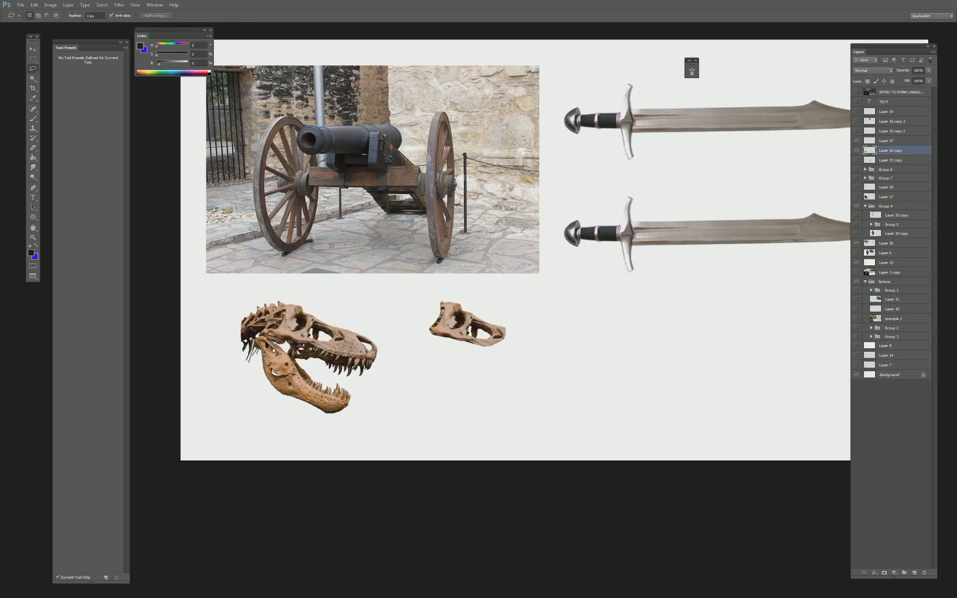
{"action": "mouse_move", "coordinate": [286, 297]}
{"action": "left_mouse_down"}
{"action": "mouse_move", "coordinate": [287, 334]}
{"action": "mouse_move", "coordinate": [252, 346]}
{"action": "mouse_move", "coordinate": [277, 298]}
{"action": "mouse_move", "coordinate": [454, 390]}
{"action": "mouse_move", "coordinate": [570, 342]}
{"action": "left_mouse_up"}
{"action": "key", "text": "ctrl+j"}
{"action": "key", "text": "v"}
Lasso a small piece of bone from the skull, copy it to a new layer and place it below the cranium piece.
{"action": "mouse_move", "coordinate": [344, 347]}
{"action": "left_mouse_down"}
{"action": "mouse_move", "coordinate": [379, 332]}
{"action": "mouse_move", "coordinate": [396, 353]}
{"action": "mouse_move", "coordinate": [347, 353]}
{"action": "left_mouse_up"}
{"action": "key", "text": "l"}
{"action": "key", "text": "ctrl+j"}
{"action": "key", "text": "v"}
{"action": "left_click_drag", "start_coordinate": [430, 372], "coordinate": [440, 384]}
Arrange the cranium piece and the jaw-joint piece closely around the small bone fragment beside the skull.
{"action": "left_click_drag", "start_coordinate": [471, 328], "coordinate": [437, 323]}
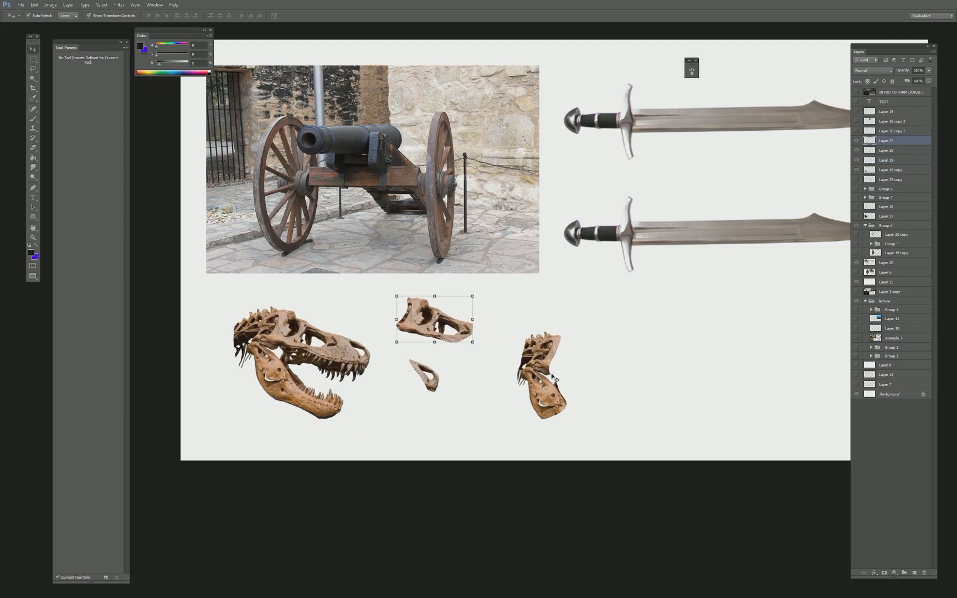
{"action": "left_click_drag", "start_coordinate": [540, 359], "coordinate": [484, 365]}
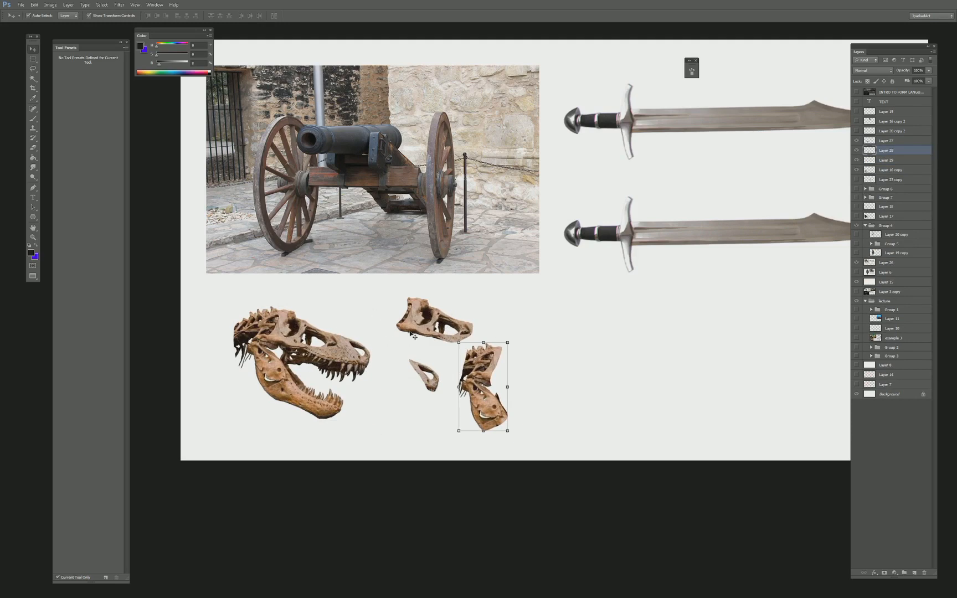
{"action": "left_click_drag", "start_coordinate": [412, 335], "coordinate": [409, 331]}
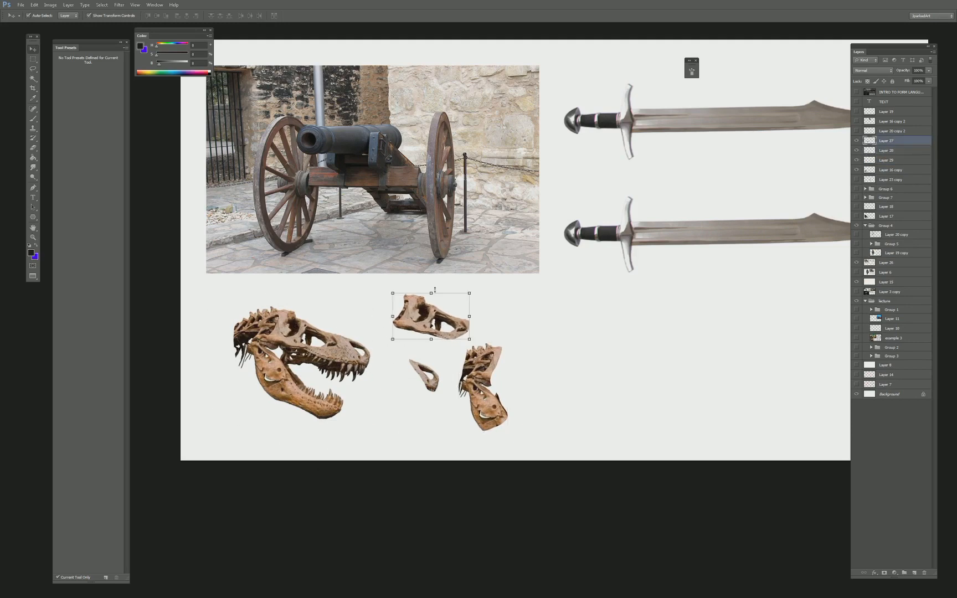
{"action": "left_click_drag", "start_coordinate": [432, 322], "coordinate": [428, 330]}
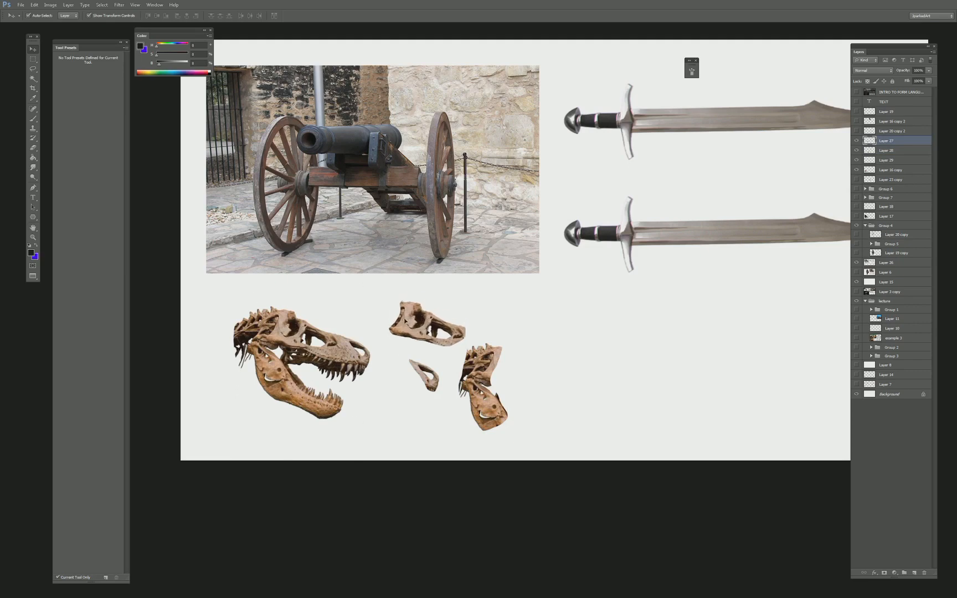
Clean up the rough edges of the cranium piece with an enlarged Eraser.
{"action": "key", "text": "e"}
{"action": "key", "text": "bracketright"}
{"action": "key", "text": "bracketright"}
{"action": "key", "text": "bracketright"}
{"action": "key", "text": "bracketright"}
{"action": "key", "text": "bracketright"}
{"action": "key", "text": "bracketright"}
{"action": "key", "text": "bracketright"}
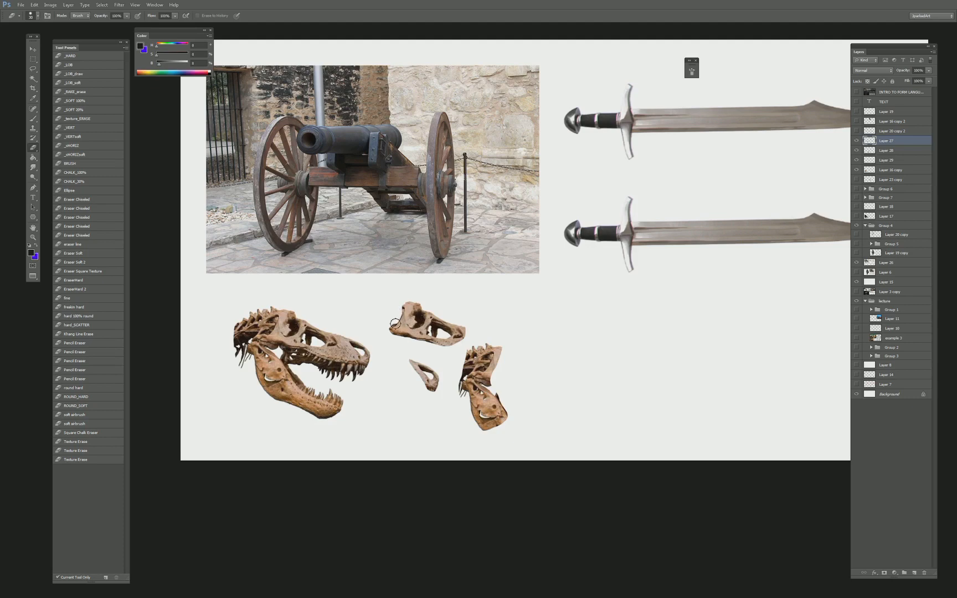
{"action": "left_click_drag", "start_coordinate": [396, 326], "coordinate": [417, 295]}
{"action": "mouse_move", "coordinate": [464, 325]}
{"action": "left_mouse_down"}
{"action": "mouse_move", "coordinate": [463, 342]}
{"action": "mouse_move", "coordinate": [431, 347]}
{"action": "mouse_move", "coordinate": [441, 332]}
{"action": "left_mouse_up"}
Duplicate the cannon-and-swords layer, hide the original and lower the duplicate's opacity to a faint underlay.
{"action": "key", "text": "v"}
{"action": "left_click", "coordinate": [398, 209]}
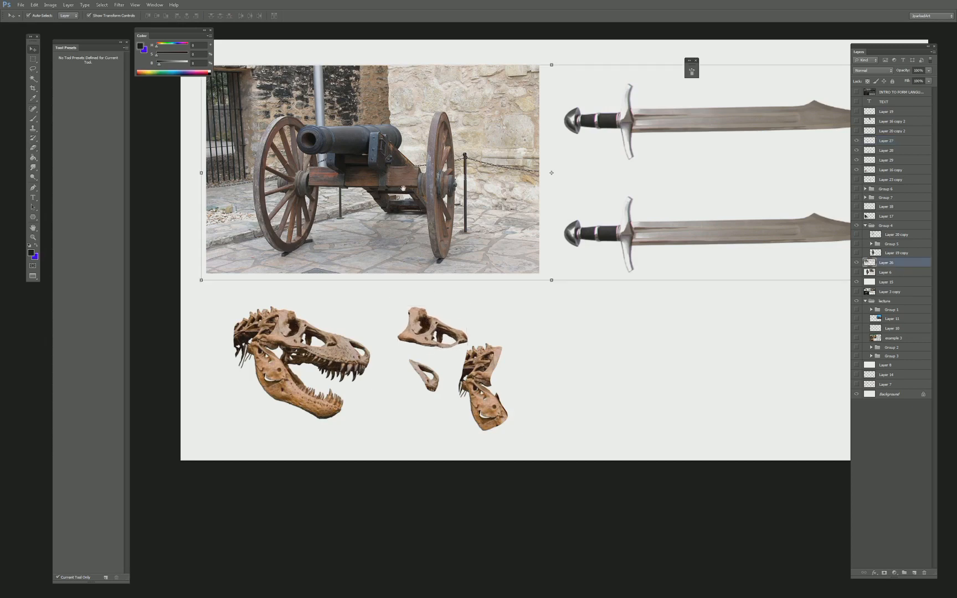
{"action": "scroll", "coordinate": [454, 199], "scroll_direction": "up", "scroll_amount": 2}
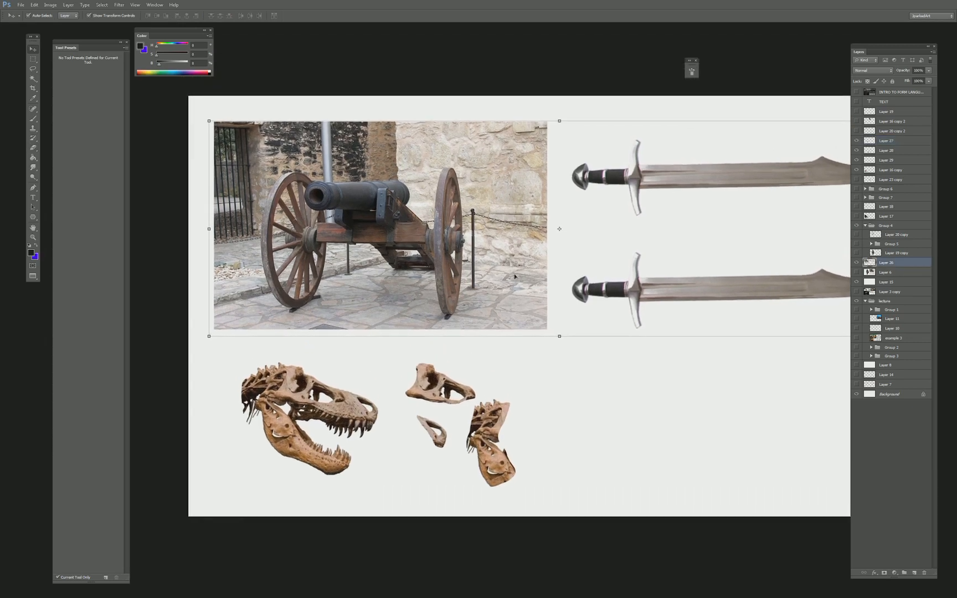
{"action": "left_click_drag", "start_coordinate": [885, 264], "coordinate": [914, 572]}
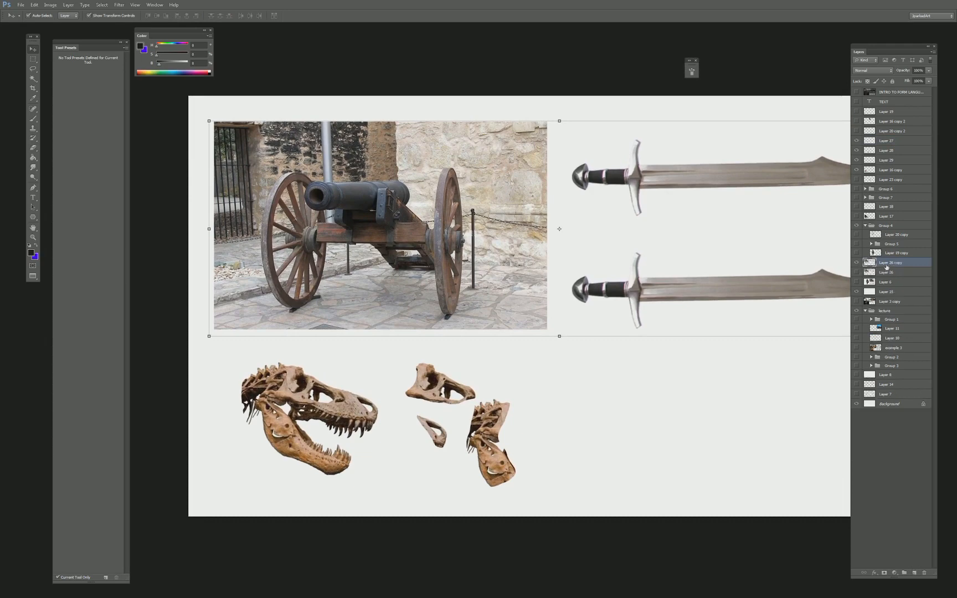
{"action": "left_click_drag", "start_coordinate": [903, 71], "coordinate": [814, 127]}
Place the cranium piece over the cannon barrel and add a horizontally flipped copy narrowed to about 35% width near the muzzle.
{"action": "left_click_drag", "start_coordinate": [429, 385], "coordinate": [428, 229]}
{"action": "key", "text": "ctrl+t"}
{"action": "right_click", "coordinate": [401, 189]}
{"action": "left_click", "coordinate": [427, 304]}
{"action": "right_click", "coordinate": [410, 196]}
{"action": "left_click", "coordinate": [428, 305]}
{"action": "left_click_drag", "start_coordinate": [395, 180], "coordinate": [326, 208]}
{"action": "key", "text": "Return"}
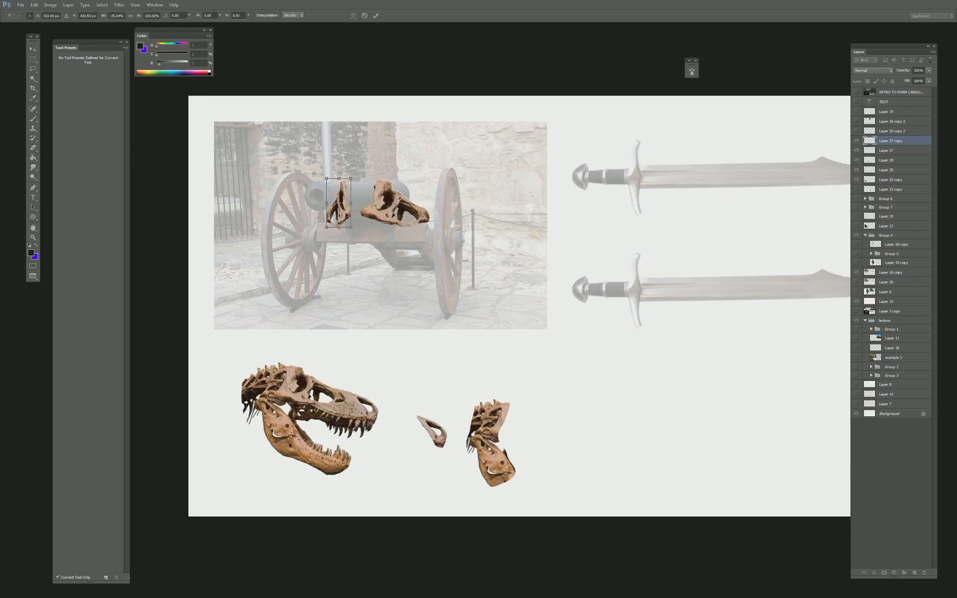
{"action": "key", "text": "Return"}
Add vertically flipped, flattened copies of both cranium pieces directly beneath them on the cannon.
{"action": "left_click_drag", "start_coordinate": [373, 215], "coordinate": [374, 231]}
{"action": "left_click_drag", "start_coordinate": [396, 193], "coordinate": [341, 243]}
{"action": "key", "text": "Escape"}
{"action": "key", "text": "Return"}
{"action": "key", "text": "ctrl+t"}
{"action": "key", "text": "Return"}
{"action": "key", "text": "Return"}
{"action": "key", "text": "ctrl+t"}
{"action": "left_click_drag", "start_coordinate": [337, 236], "coordinate": [341, 237]}
{"action": "key", "text": "Return"}
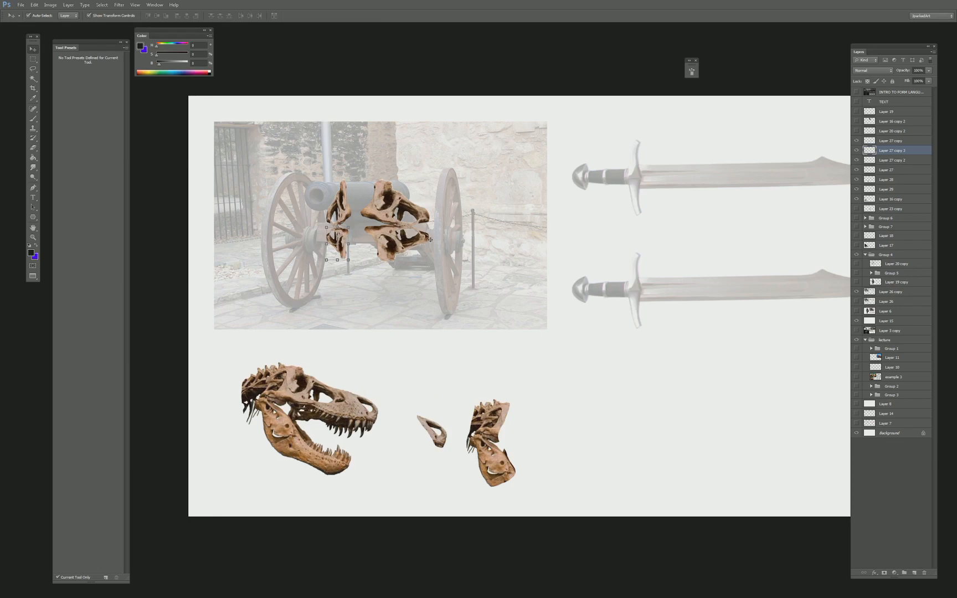
Add a new layer above the faded cannon layer for handwritten brush notes.
{"action": "left_click", "coordinate": [440, 145]}
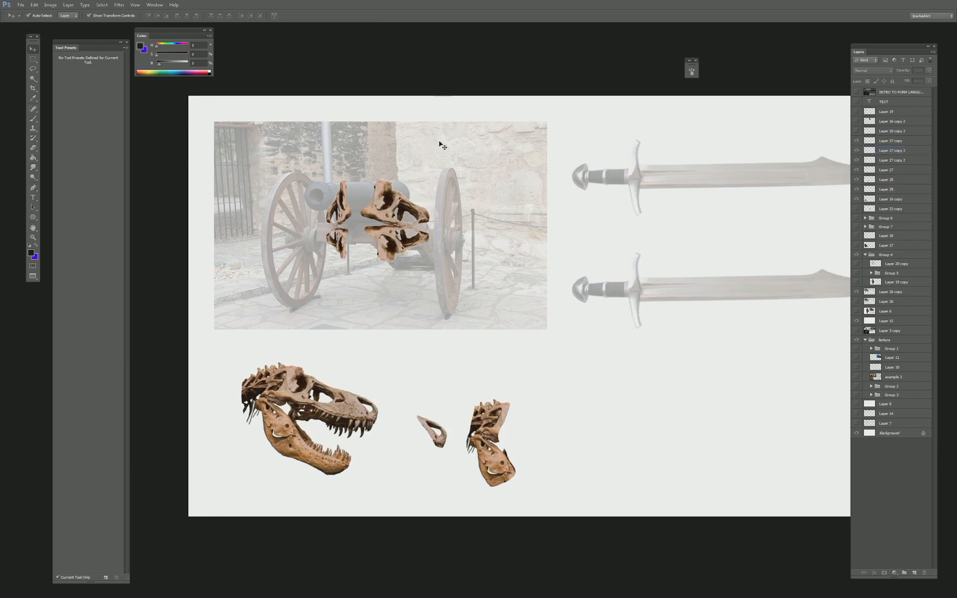
{"action": "key", "text": "b"}
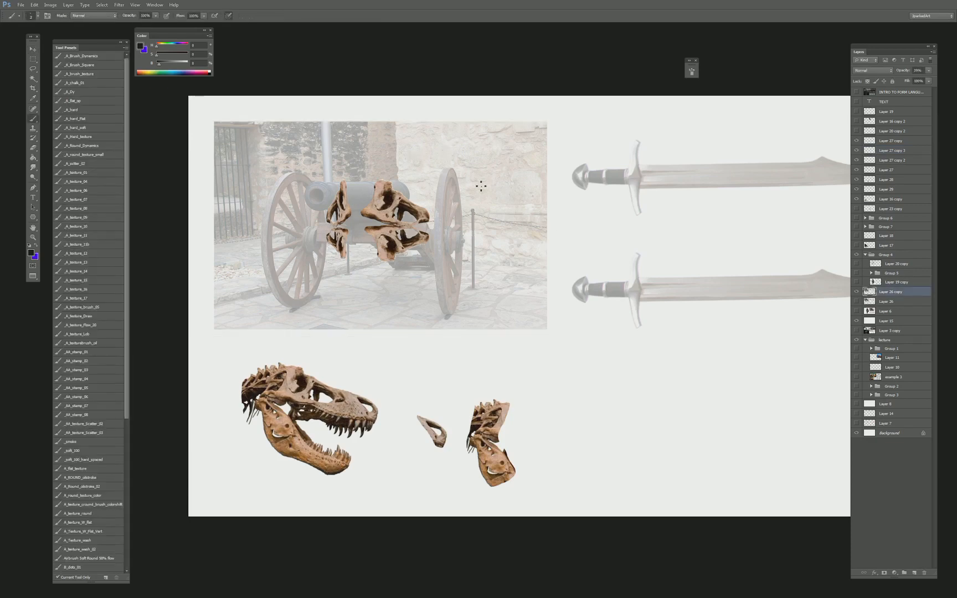
{"action": "left_click", "coordinate": [914, 572]}
{"action": "scroll", "coordinate": [500, 58], "scroll_direction": "up", "scroll_amount": 1}
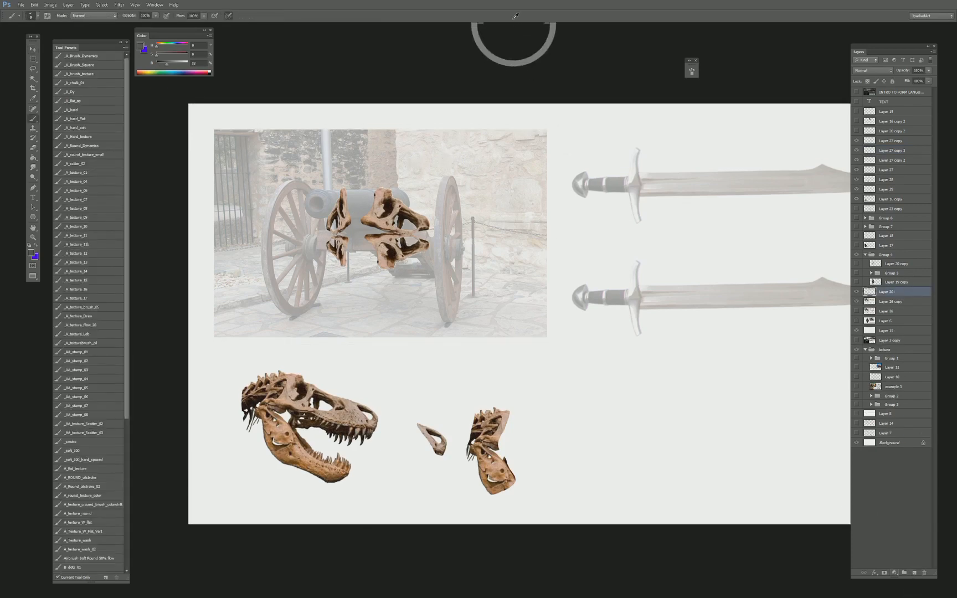
{"action": "scroll", "coordinate": [363, 141], "scroll_direction": "left", "scroll_amount": 1}
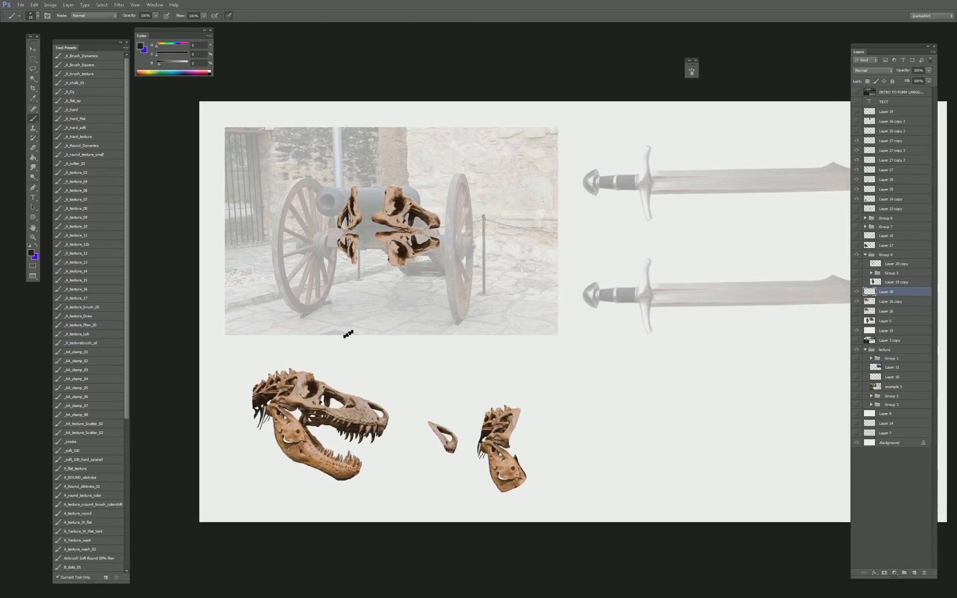
Handwrite "50%" below the cannon photo and erase it.
{"action": "mouse_move", "coordinate": [346, 331]}
{"action": "left_mouse_down"}
{"action": "mouse_move", "coordinate": [350, 342]}
{"action": "mouse_move", "coordinate": [363, 328]}
{"action": "mouse_move", "coordinate": [377, 341]}
{"action": "left_mouse_up"}
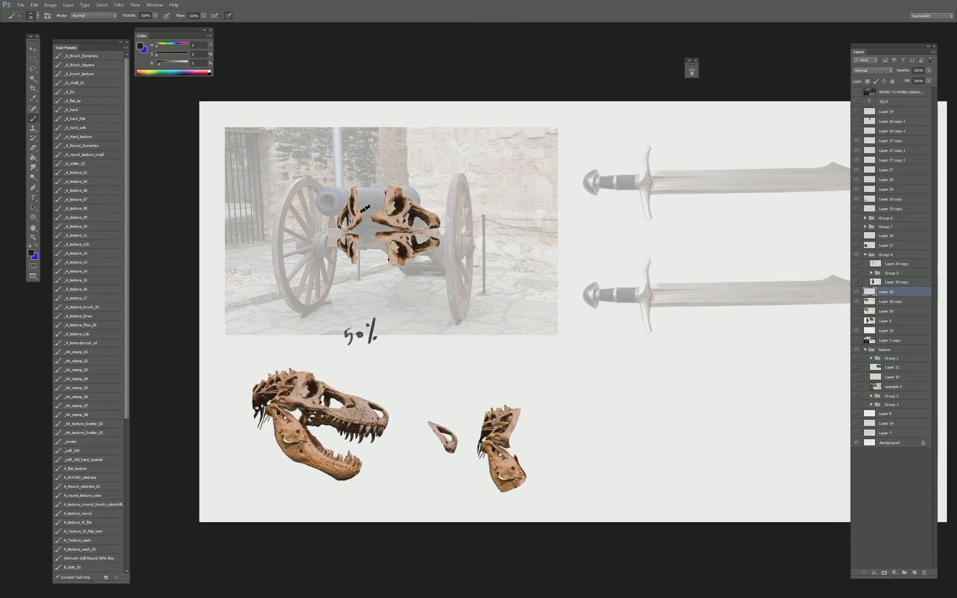
{"action": "key", "text": "e"}
{"action": "mouse_move", "coordinate": [367, 331]}
{"action": "left_mouse_down"}
{"action": "mouse_move", "coordinate": [356, 335]}
{"action": "mouse_move", "coordinate": [374, 339]}
{"action": "left_mouse_up"}
Handwrite the ratios 60|40, 70|30, 80|20 and 90|10 in a row below the cannon photo with the Brush.
{"action": "key", "text": "b"}
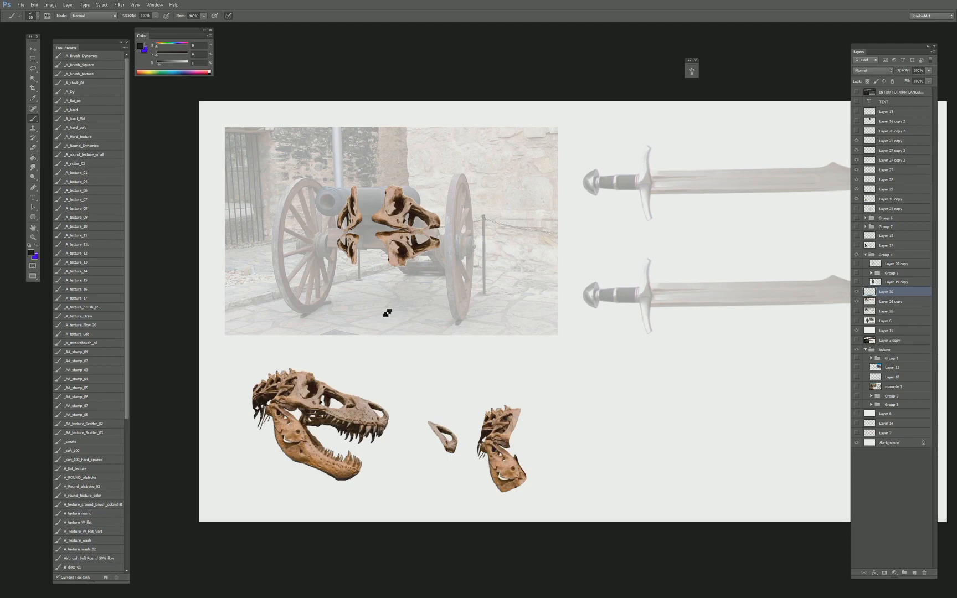
{"action": "mouse_move", "coordinate": [367, 351]}
{"action": "left_mouse_down"}
{"action": "mouse_move", "coordinate": [362, 360]}
{"action": "mouse_move", "coordinate": [378, 348]}
{"action": "mouse_move", "coordinate": [392, 365]}
{"action": "mouse_move", "coordinate": [396, 352]}
{"action": "mouse_move", "coordinate": [446, 351]}
{"action": "mouse_move", "coordinate": [452, 370]}
{"action": "mouse_move", "coordinate": [468, 351]}
{"action": "mouse_move", "coordinate": [507, 351]}
{"action": "mouse_move", "coordinate": [516, 373]}
{"action": "mouse_move", "coordinate": [535, 354]}
{"action": "mouse_move", "coordinate": [564, 351]}
{"action": "left_mouse_up"}
{"action": "mouse_move", "coordinate": [573, 338]}
{"action": "left_mouse_down"}
{"action": "mouse_move", "coordinate": [573, 371]}
{"action": "mouse_move", "coordinate": [586, 350]}
{"action": "left_mouse_up"}
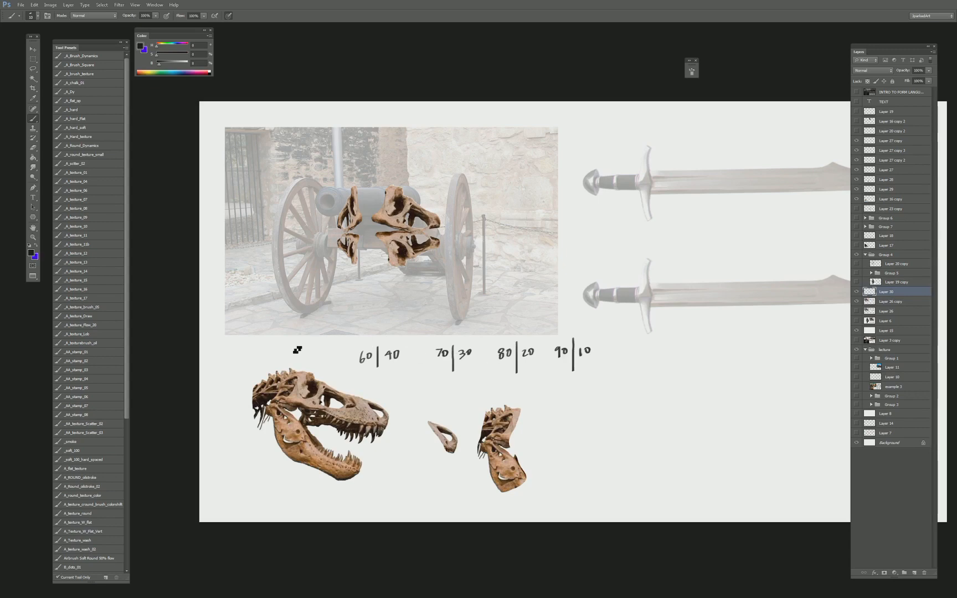
Handwrite the ratio 50|50 ahead of the other ratios and undo those strokes.
{"action": "mouse_move", "coordinate": [294, 345]}
{"action": "left_mouse_down"}
{"action": "mouse_move", "coordinate": [315, 379]}
{"action": "mouse_move", "coordinate": [320, 357]}
{"action": "left_mouse_up"}
{"action": "mouse_move", "coordinate": [330, 349]}
{"action": "left_mouse_down"}
{"action": "mouse_move", "coordinate": [321, 350]}
{"action": "mouse_move", "coordinate": [330, 348]}
{"action": "left_mouse_up"}
{"action": "key", "text": "ctrl+alt+z"}
{"action": "key", "text": "ctrl+alt+z"}
{"action": "key", "text": "ctrl+alt+z"}
{"action": "key", "text": "ctrl+alt+z"}
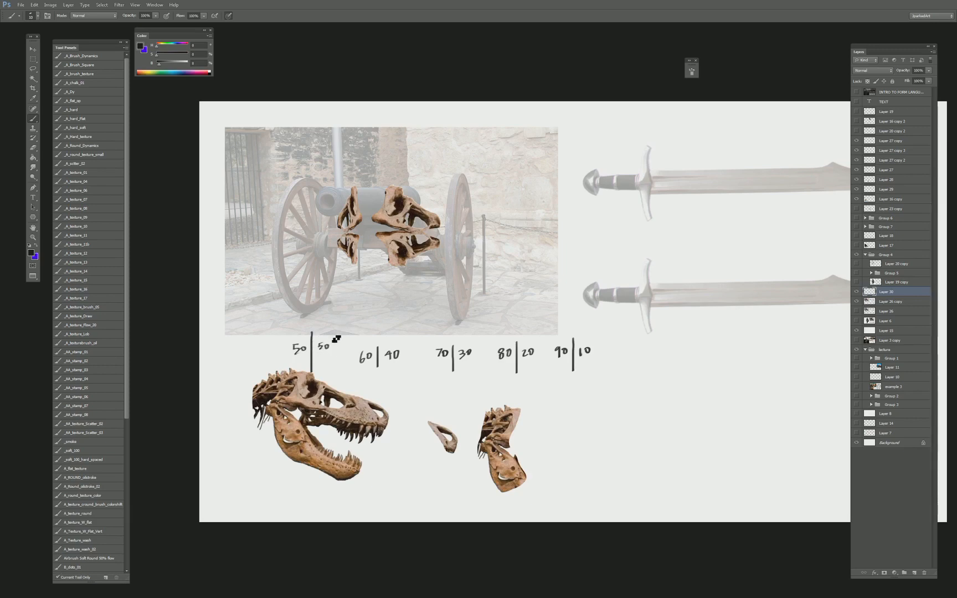
{"action": "key", "text": "v"}
{"action": "key", "text": "ctrl+alt+z"}
{"action": "key", "text": "ctrl+alt+z"}
{"action": "key", "text": "ctrl+alt+z"}
{"action": "key", "text": "ctrl+alt+z"}
{"action": "key", "text": "ctrl+alt+z"}
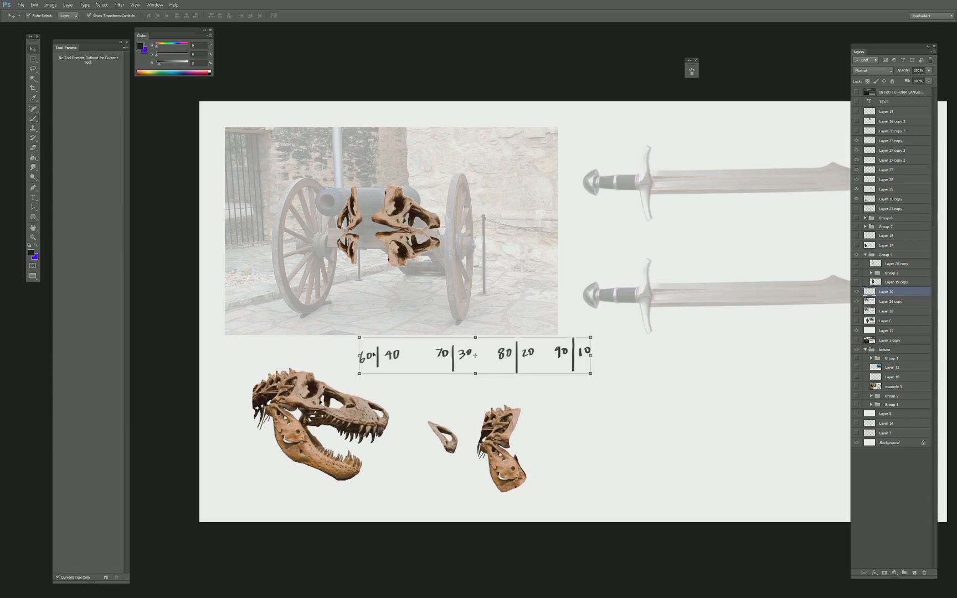
{"action": "left_click", "coordinate": [588, 214]}
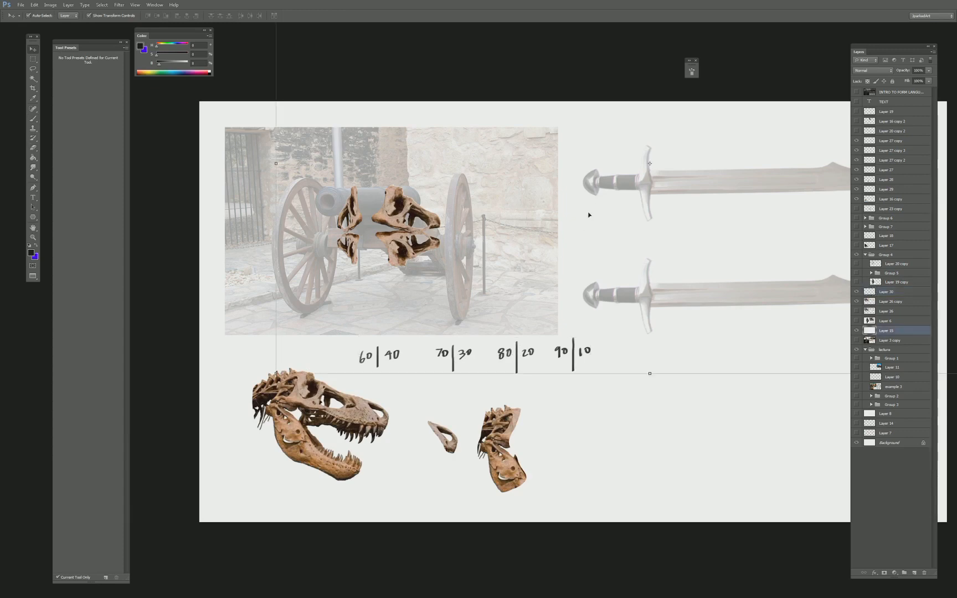
Move the handwritten ratios above the swords and scale them down to about 75%.
{"action": "left_click", "coordinate": [567, 340]}
{"action": "left_click_drag", "start_coordinate": [526, 293], "coordinate": [626, 123]}
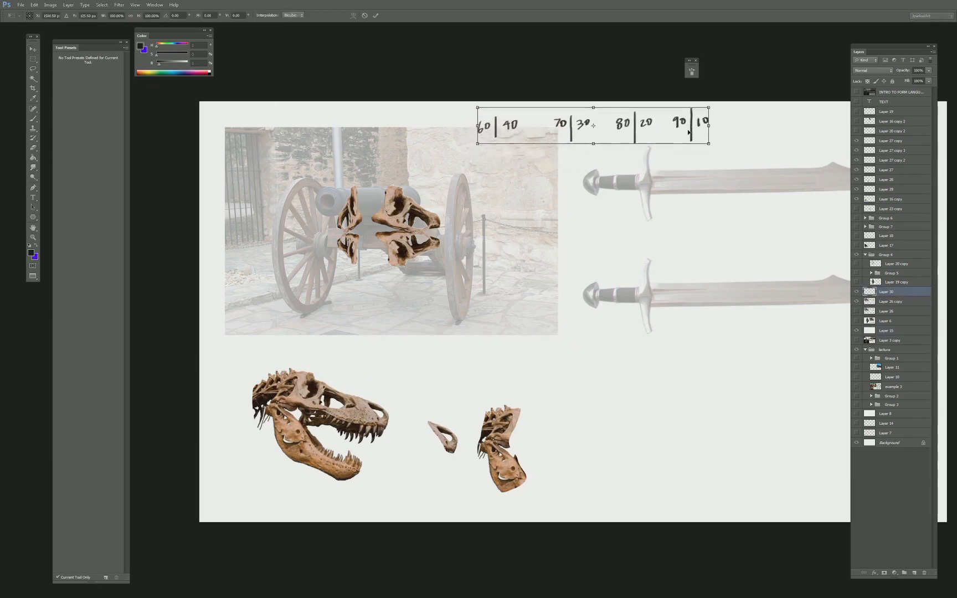
{"action": "left_click_drag", "start_coordinate": [713, 121], "coordinate": [673, 115]}
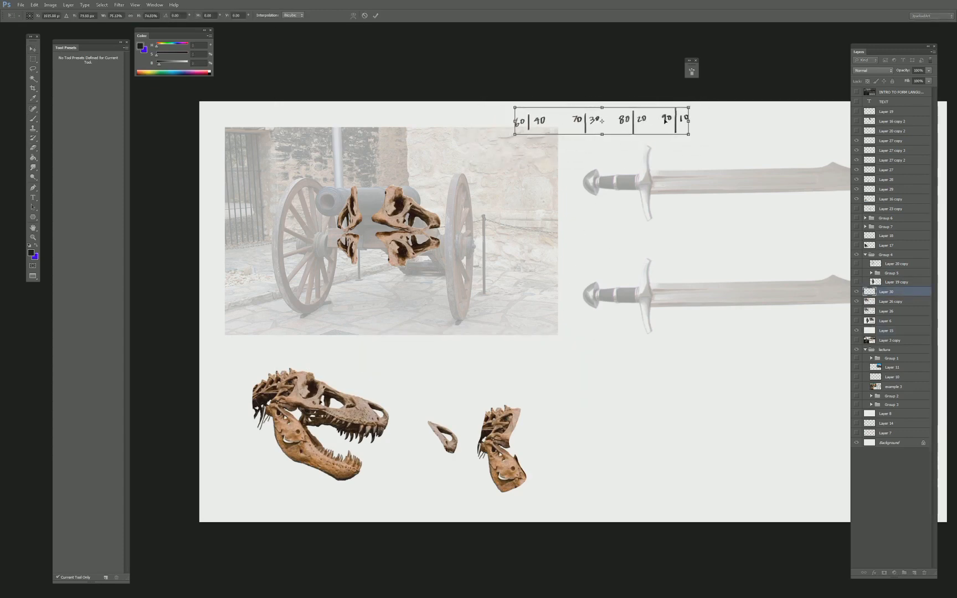
{"action": "key", "text": "Return"}
{"action": "left_click", "coordinate": [375, 227]}
{"action": "scroll", "coordinate": [375, 227], "scroll_direction": "up", "scroll_amount": 2}
{"action": "scroll", "coordinate": [375, 227], "scroll_direction": "right", "scroll_amount": 1}
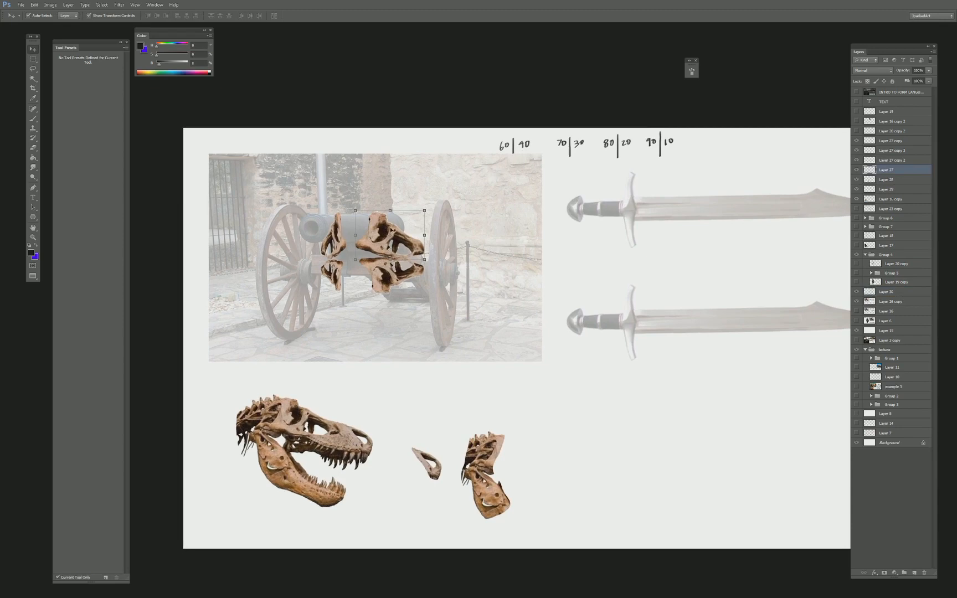
{"action": "left_click_drag", "start_coordinate": [382, 223], "coordinate": [427, 254]}
{"action": "key", "text": "ctrl+t"}
{"action": "left_click_drag", "start_coordinate": [496, 260], "coordinate": [478, 224]}
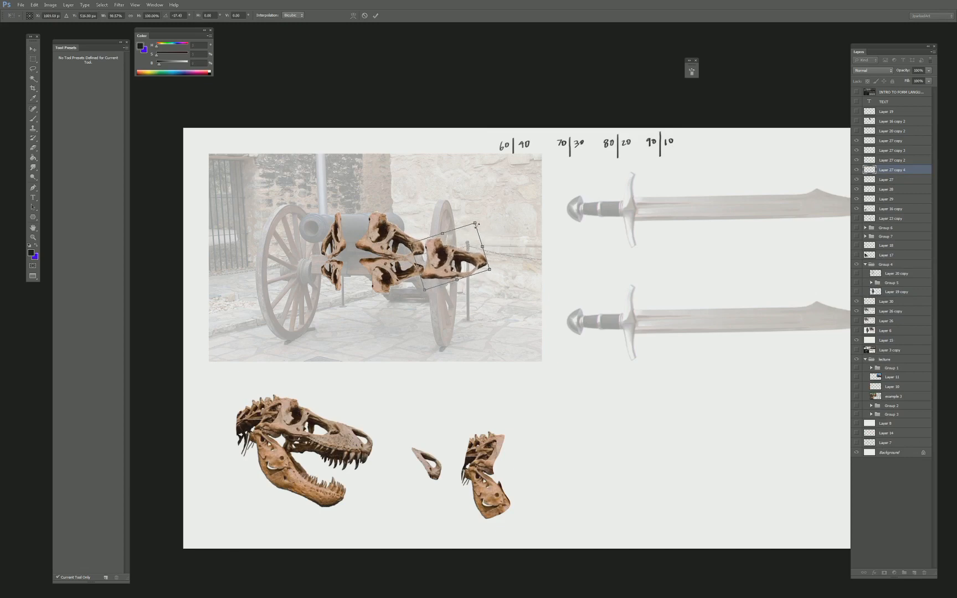
{"action": "key", "text": "Escape"}
{"action": "key", "text": "ctrl+z"}
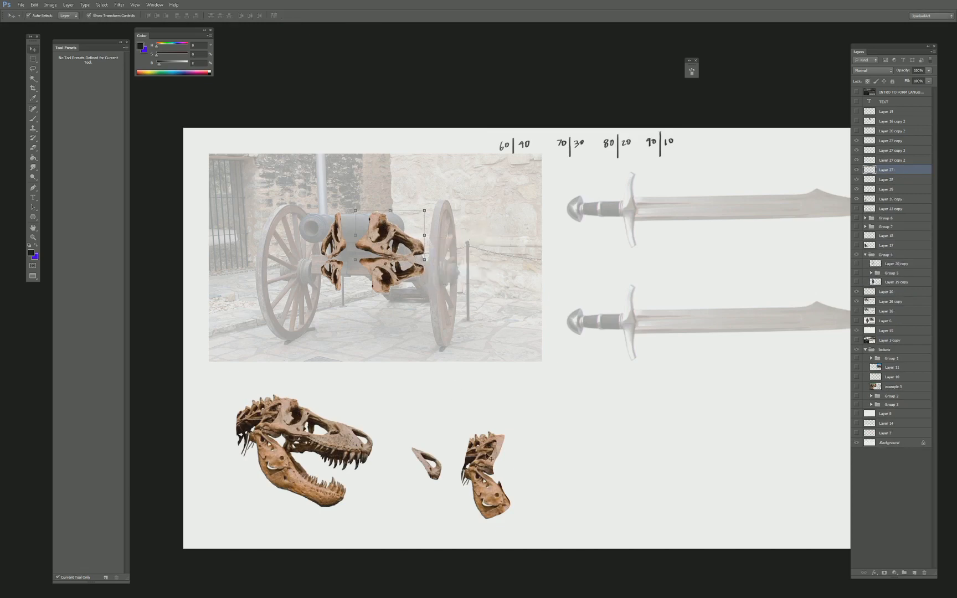
Place a copy of the cut-out jaw piece over the cannon's right wheel and skew it with Free Transform.
{"action": "left_click_drag", "start_coordinate": [490, 459], "coordinate": [458, 209]}
{"action": "key", "text": "ctrl+t"}
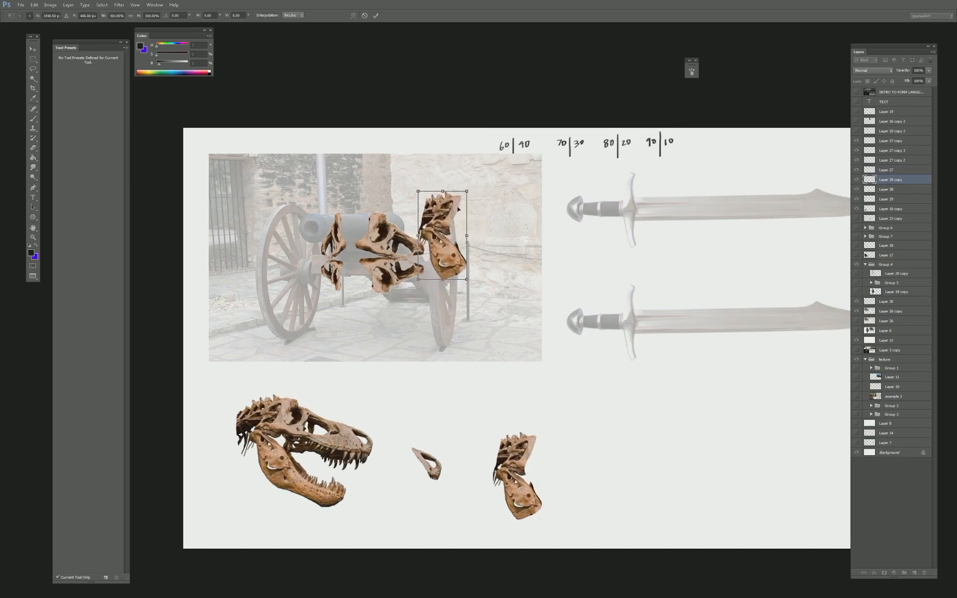
{"action": "left_click_drag", "start_coordinate": [441, 273], "coordinate": [423, 264]}
{"action": "key", "text": "Return"}
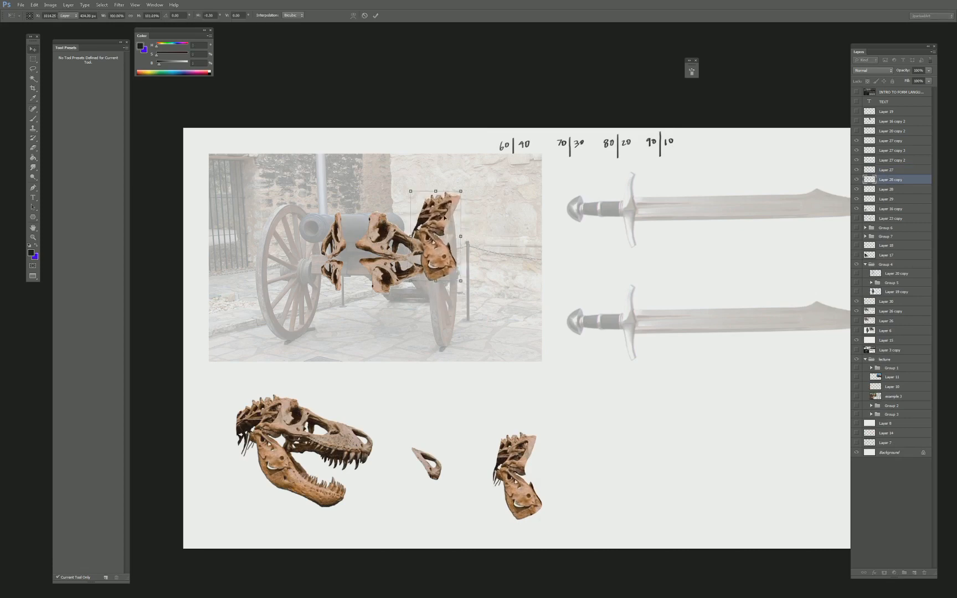
Duplicate the jaw piece to the cannon's left wheel, rotate it slightly and warp its lower end.
{"action": "left_click_drag", "start_coordinate": [438, 206], "coordinate": [298, 212], "text": "alt"}
{"action": "key", "text": "ctrl+t"}
{"action": "right_click", "coordinate": [292, 213]}
{"action": "left_click", "coordinate": [319, 272]}
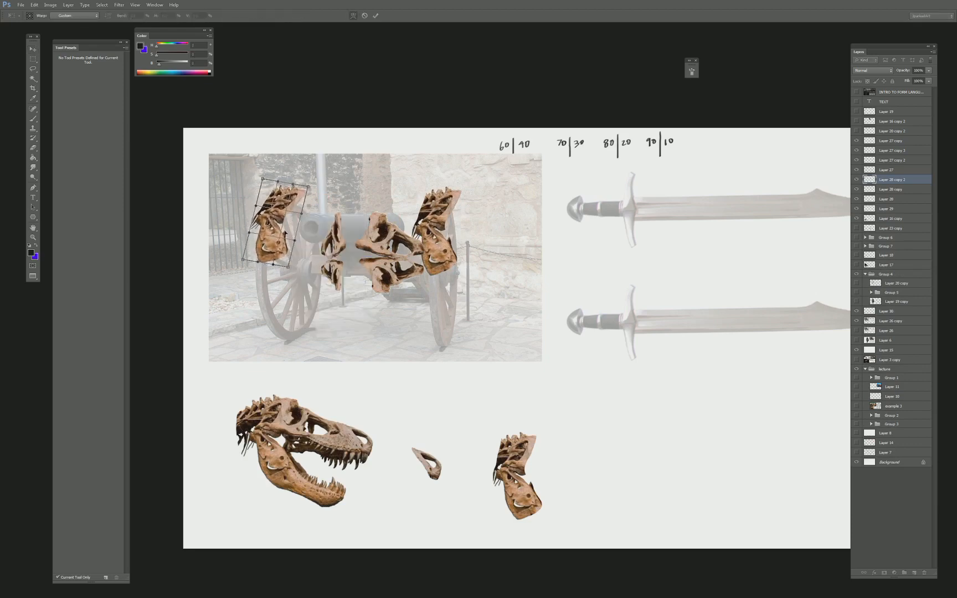
{"action": "mouse_move", "coordinate": [279, 257]}
{"action": "left_mouse_down"}
{"action": "mouse_move", "coordinate": [268, 275]}
{"action": "mouse_move", "coordinate": [287, 260]}
{"action": "left_mouse_up"}
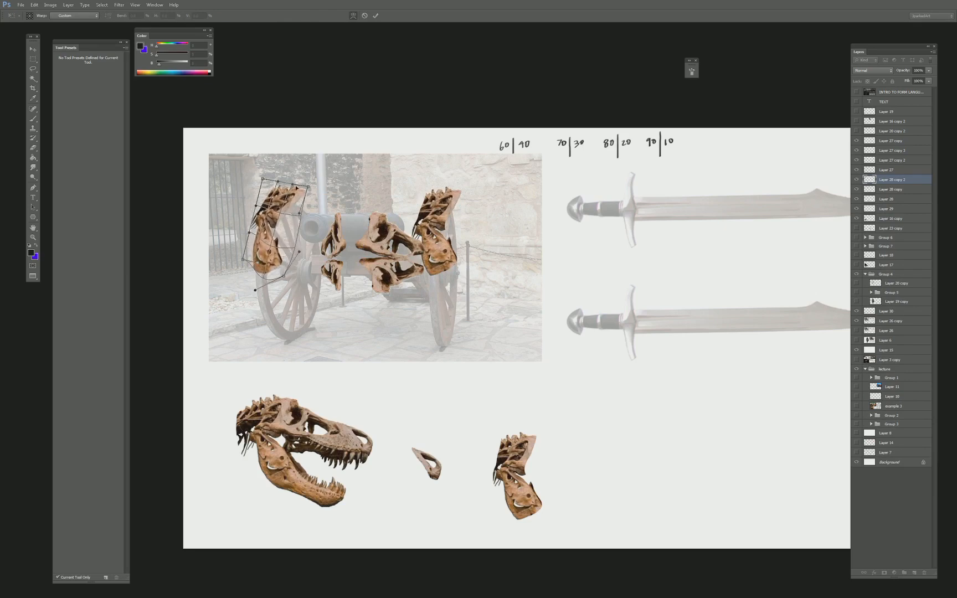
{"action": "key", "text": "Return"}
Shift both jaw pieces inward along the cannon and move the right piece's layer above the barrel skull pieces.
{"action": "key", "text": "v"}
{"action": "left_click_drag", "start_coordinate": [297, 194], "coordinate": [336, 221]}
{"action": "key", "text": "Return"}
{"action": "left_click_drag", "start_coordinate": [432, 223], "coordinate": [418, 221]}
{"action": "left_click_drag", "start_coordinate": [877, 209], "coordinate": [877, 137]}
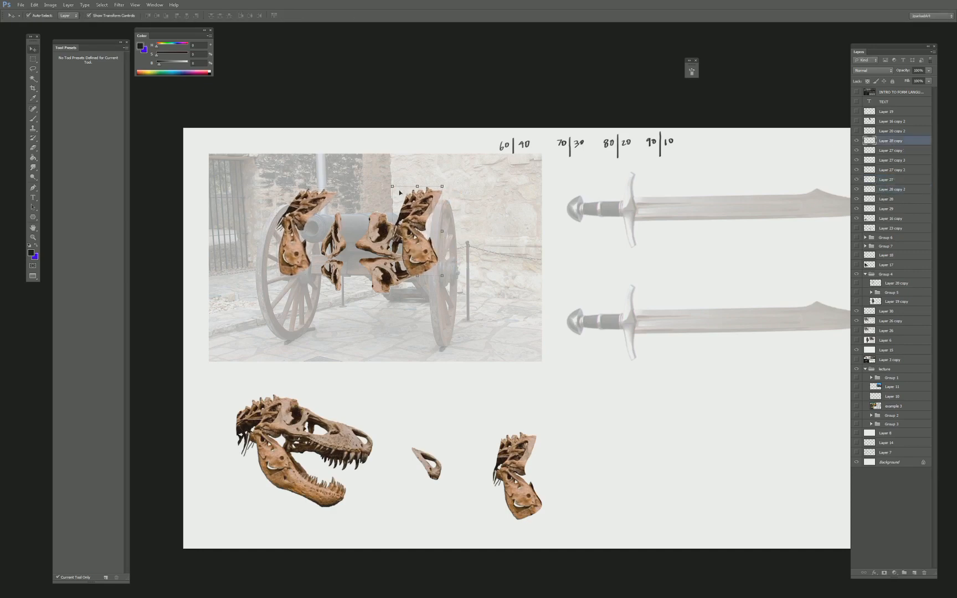
{"action": "key", "text": "Left"}
{"action": "key", "text": "Left"}
{"action": "key", "text": "Left"}
{"action": "key", "text": "Left"}
Narrow and skew the left jaw piece and shift it outward over the left wheel.
{"action": "left_click", "coordinate": [299, 262]}
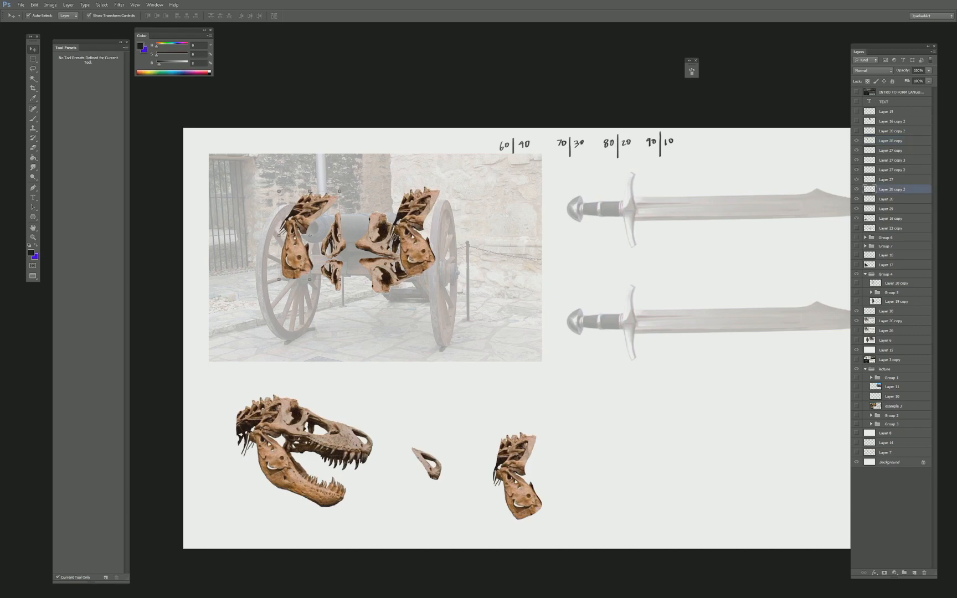
{"action": "key", "text": "ctrl+t"}
{"action": "left_click_drag", "start_coordinate": [336, 234], "coordinate": [308, 232]}
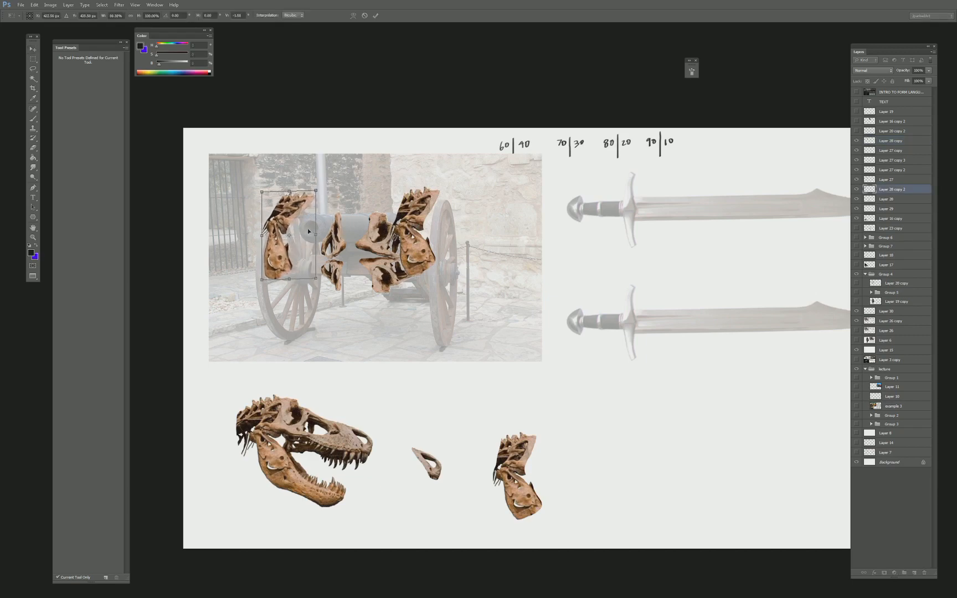
{"action": "key", "text": "Return"}
Spread the two jaw pieces further apart over the wheels and fine-tune their skew and height.
{"action": "left_click_drag", "start_coordinate": [419, 214], "coordinate": [431, 215]}
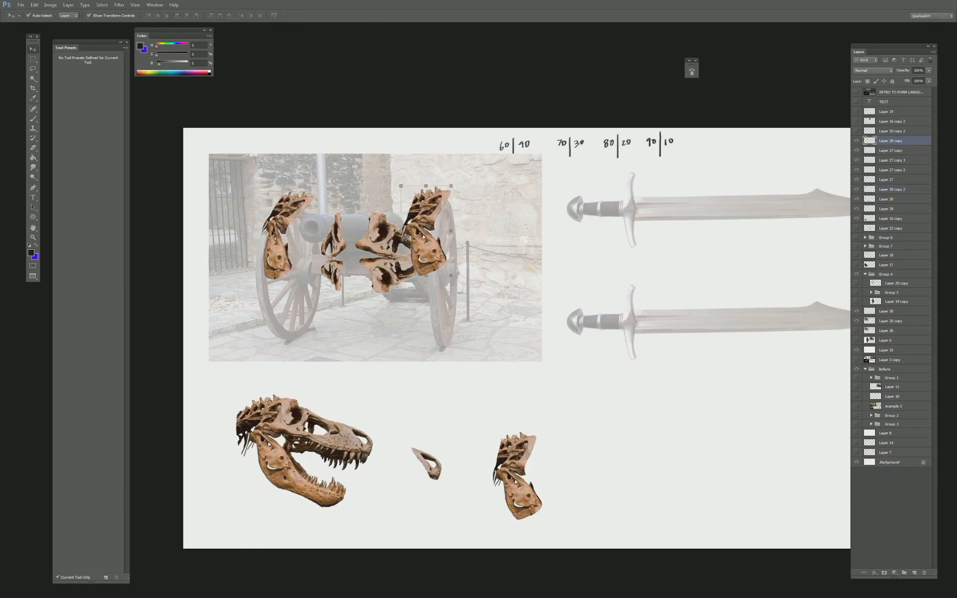
{"action": "left_click_drag", "start_coordinate": [272, 232], "coordinate": [259, 231]}
{"action": "key", "text": "ctrl+t"}
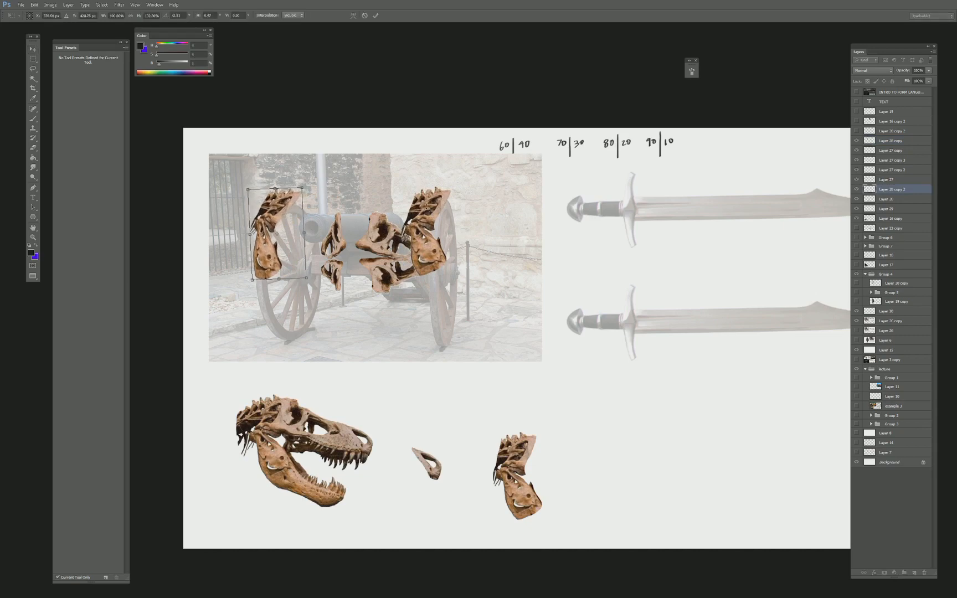
{"action": "key", "text": "Return"}
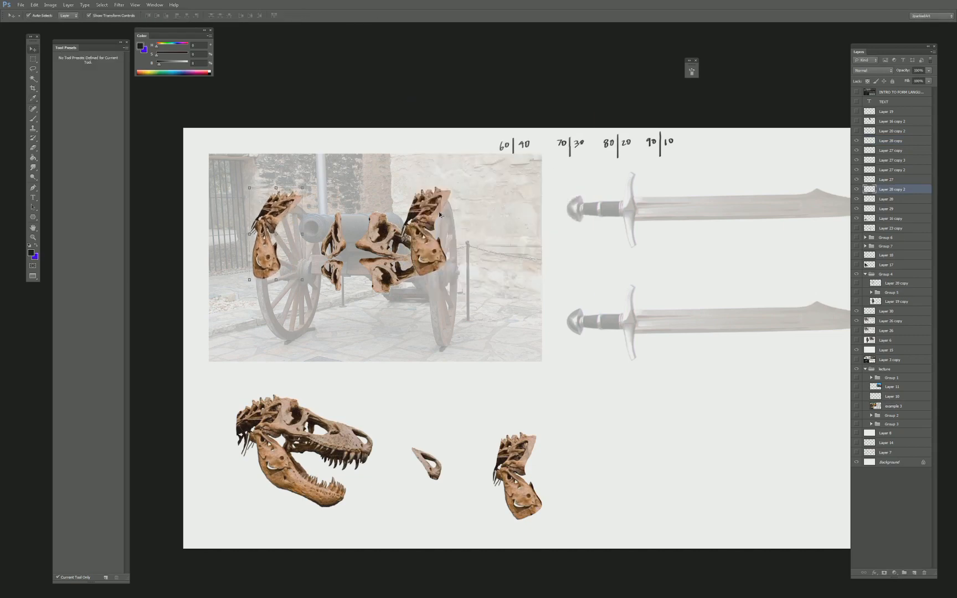
{"action": "left_click_drag", "start_coordinate": [424, 246], "coordinate": [424, 243]}
{"action": "key", "text": "ctrl+t"}
{"action": "key", "text": "Return"}
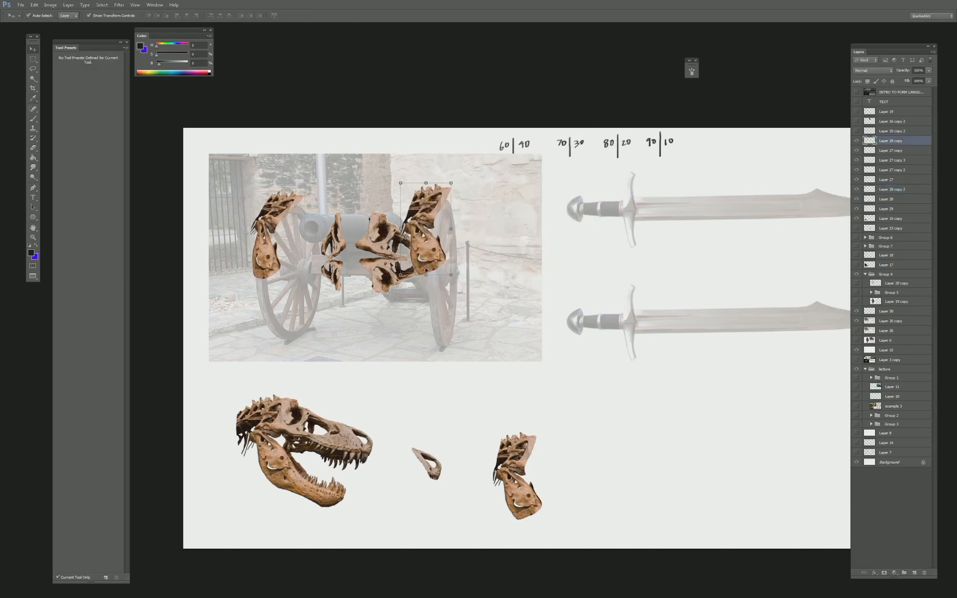
Merge the two wheel jaw pieces into one layer and the four barrel skull pieces into another.
{"action": "left_click", "coordinate": [270, 220], "text": "shift"}
{"action": "key", "text": "ctrl+e"}
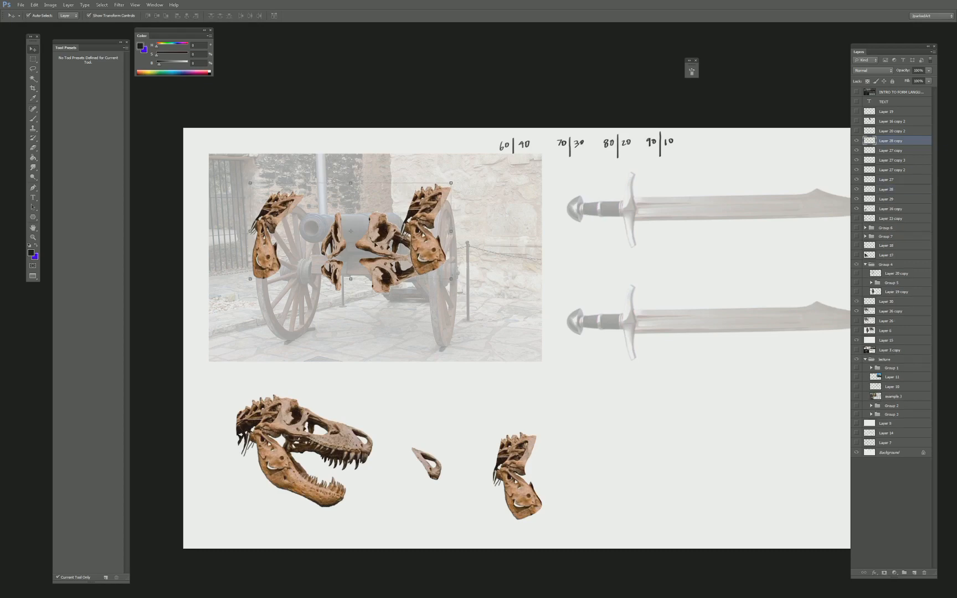
{"action": "left_click", "coordinate": [379, 238]}
{"action": "left_click", "coordinate": [335, 271], "text": "shift"}
{"action": "left_click", "coordinate": [332, 268], "text": "shift"}
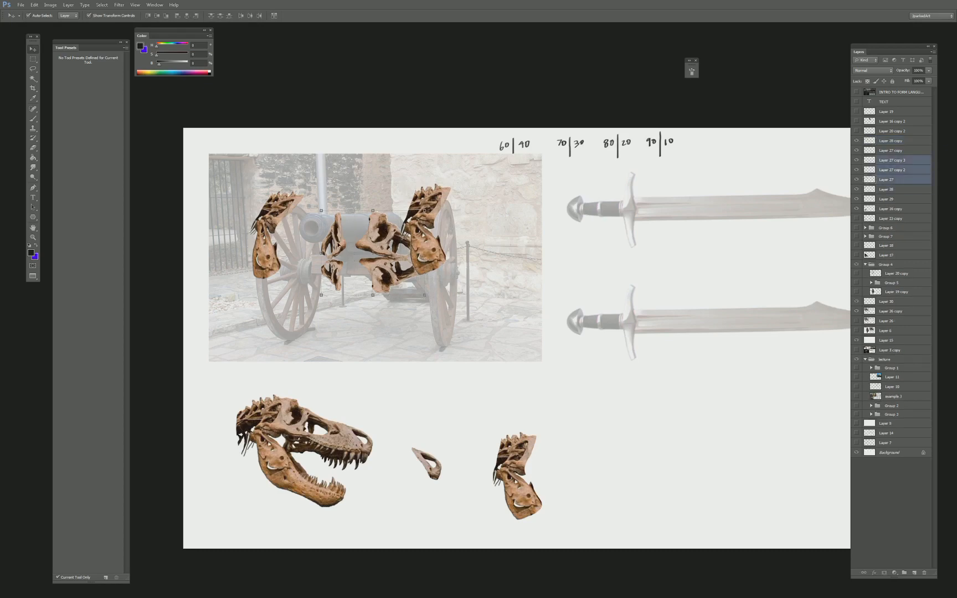
{"action": "left_click", "coordinate": [339, 244], "text": "shift"}
{"action": "key", "text": "ctrl+e"}
{"action": "left_click_drag", "start_coordinate": [339, 244], "coordinate": [374, 244]}
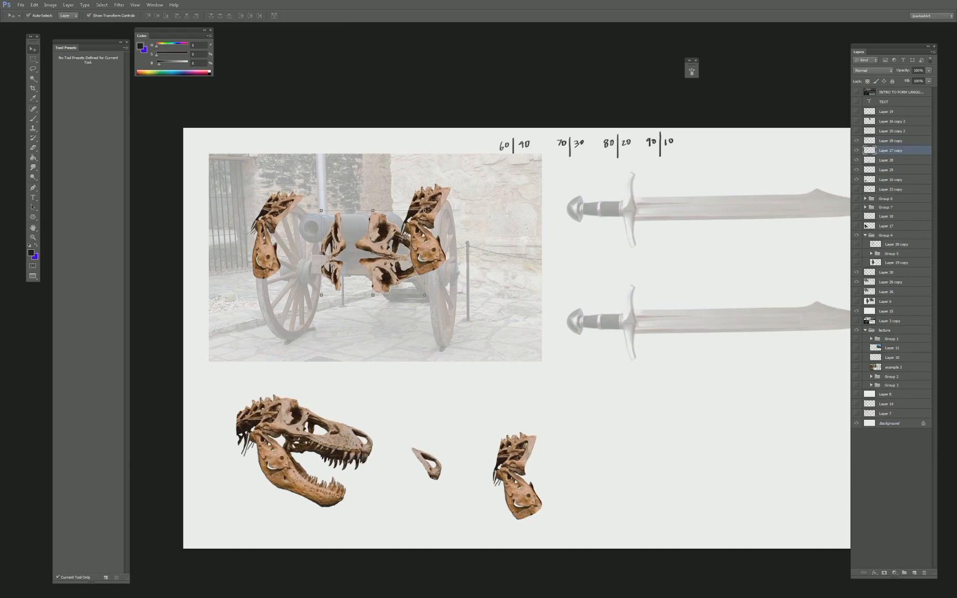
Slightly lower the opacity of the merged wheel pieces and select the merged barrel pieces.
{"action": "left_click", "coordinate": [415, 239]}
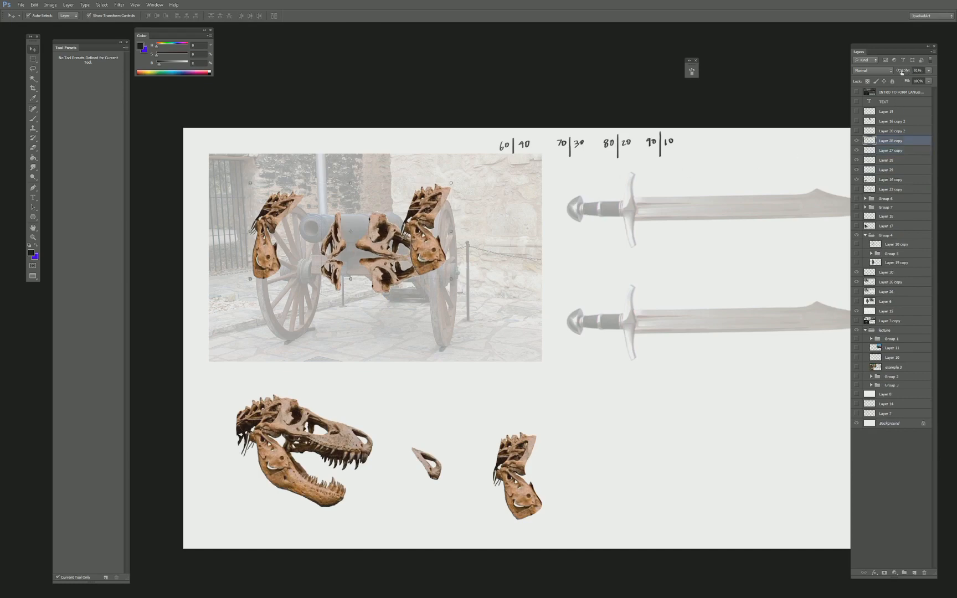
{"action": "left_click_drag", "start_coordinate": [901, 72], "coordinate": [847, 84]}
{"action": "left_click", "coordinate": [382, 241]}
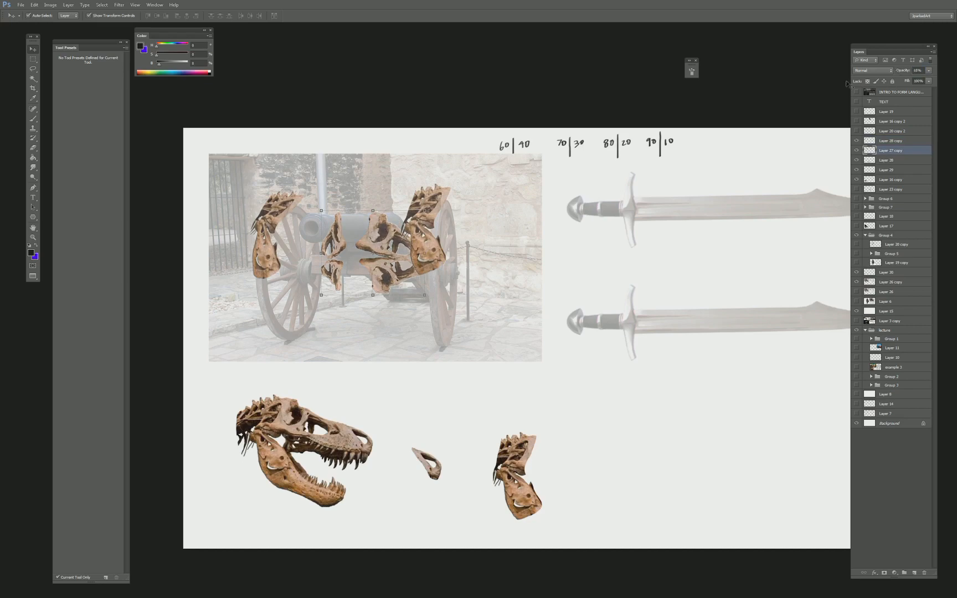
Desaturate the faded cannon and sword layer with Hue/Saturation at a saturation of -100.
{"action": "left_click", "coordinate": [533, 216]}
{"action": "key", "text": "ctrl+u"}
{"action": "key", "text": "Tab"}
{"action": "type", "text": "-100"}
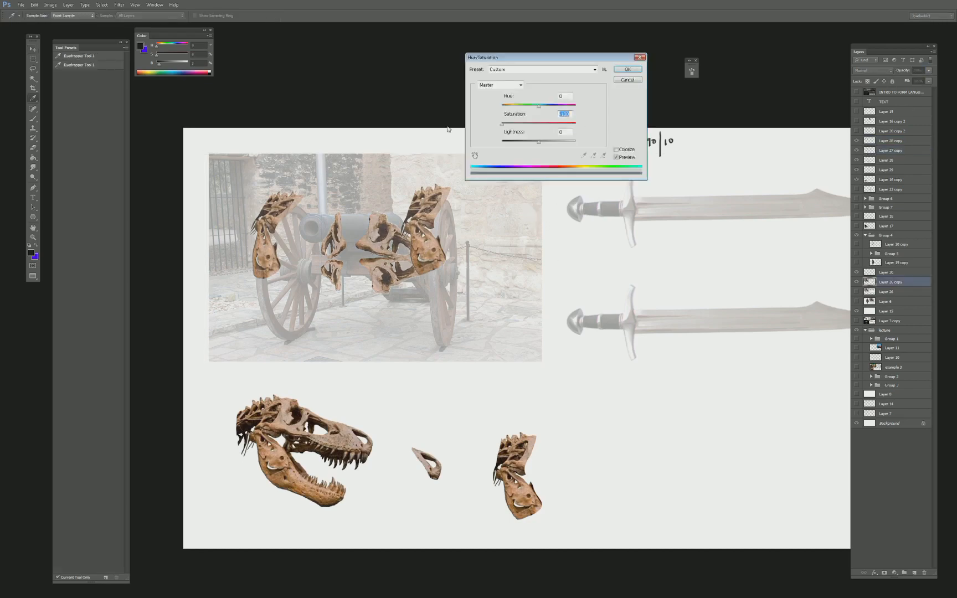
{"action": "key", "text": "Return"}
{"action": "key", "text": "v"}
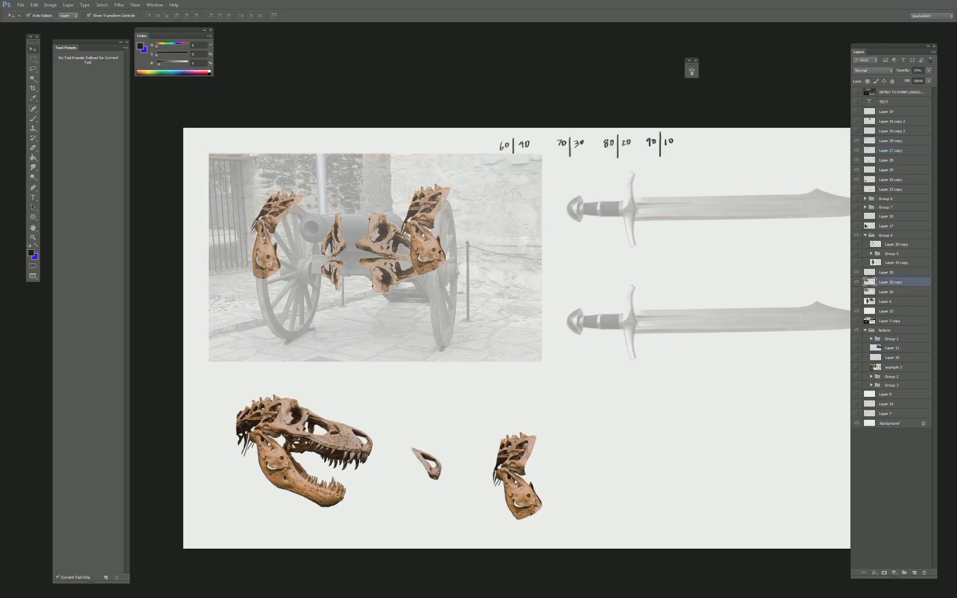
Fade the merged barrel pieces and lower the opacity of the merged wheel pieces to 22%.
{"action": "left_click", "coordinate": [420, 250]}
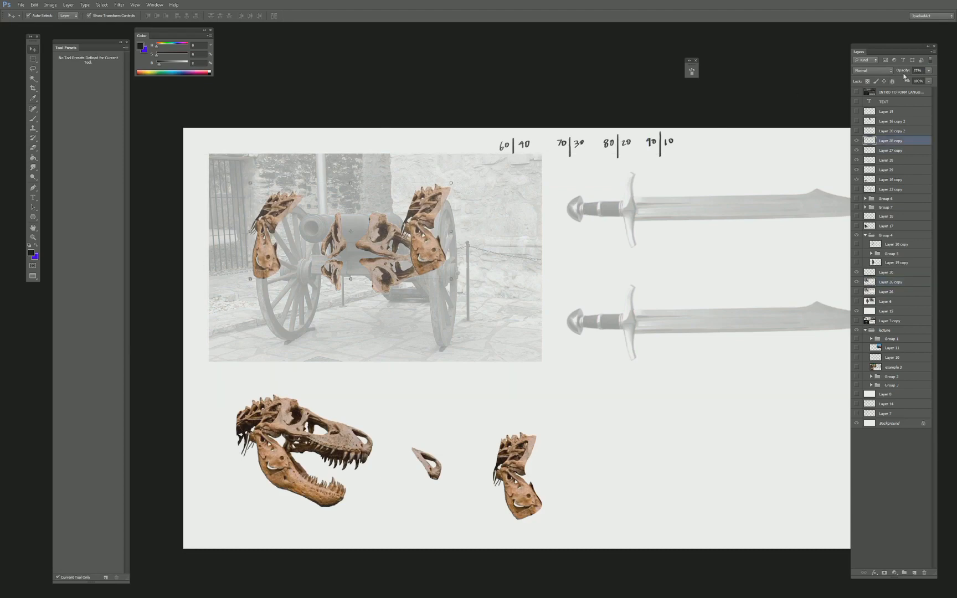
{"action": "mouse_move", "coordinate": [904, 77]}
{"action": "left_mouse_down"}
{"action": "mouse_move", "coordinate": [885, 74]}
{"action": "mouse_move", "coordinate": [901, 71]}
{"action": "left_mouse_up"}
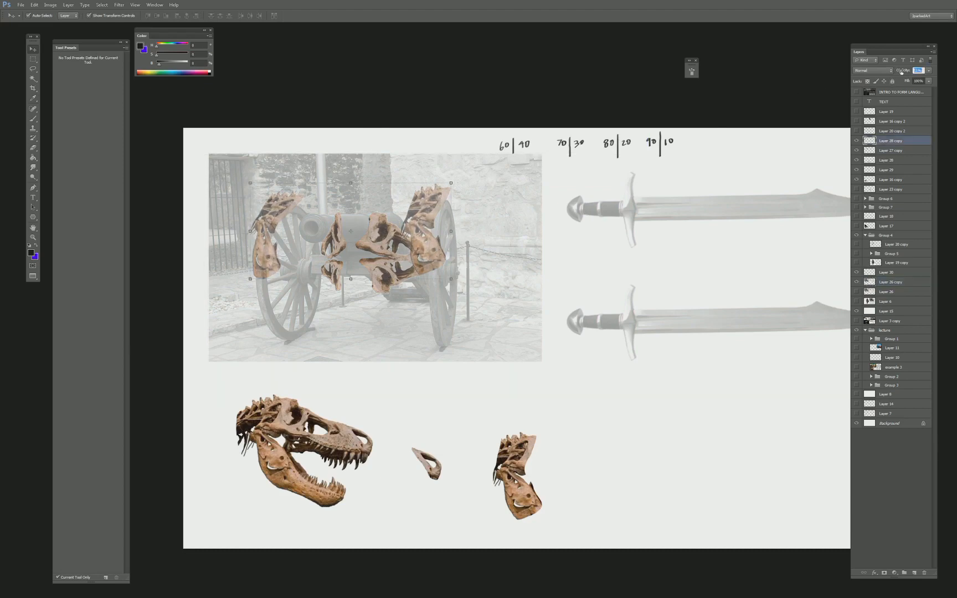
{"action": "key", "text": "Return"}
{"action": "key", "text": "ctrl+u"}
{"action": "key", "text": "Escape"}
{"action": "left_click", "coordinate": [372, 242]}
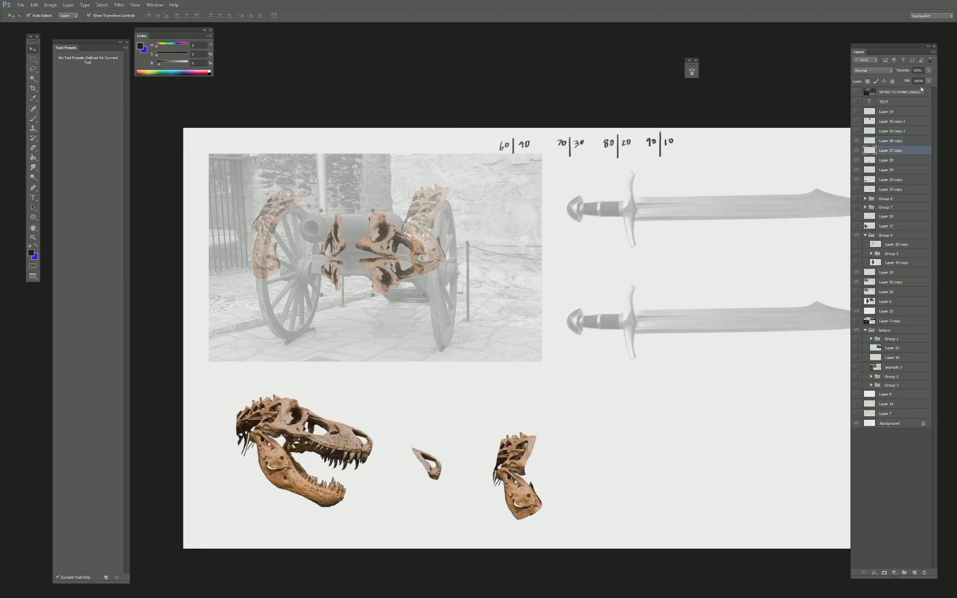
{"action": "left_click_drag", "start_coordinate": [902, 72], "coordinate": [893, 75]}
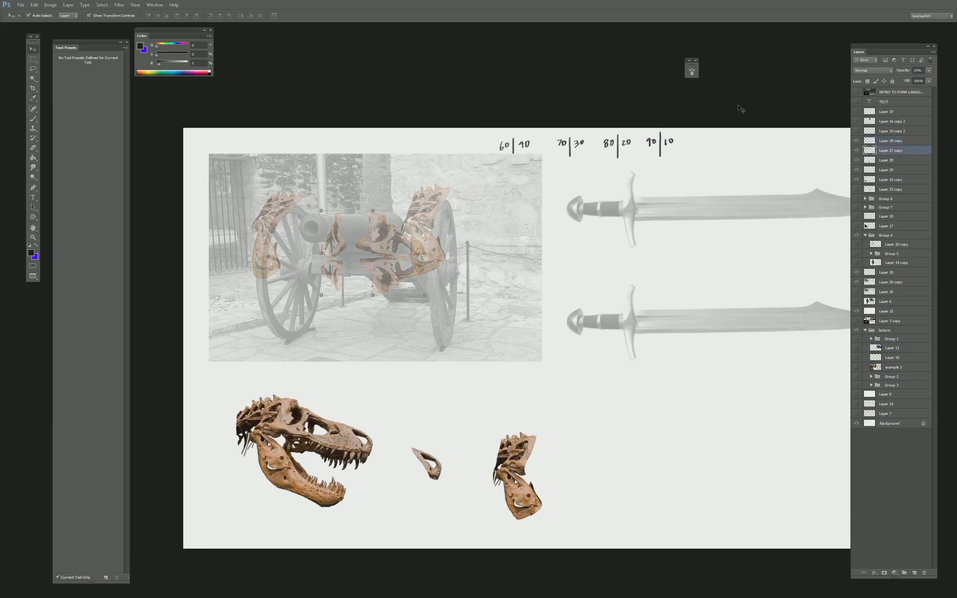
{"action": "left_click", "coordinate": [418, 220]}
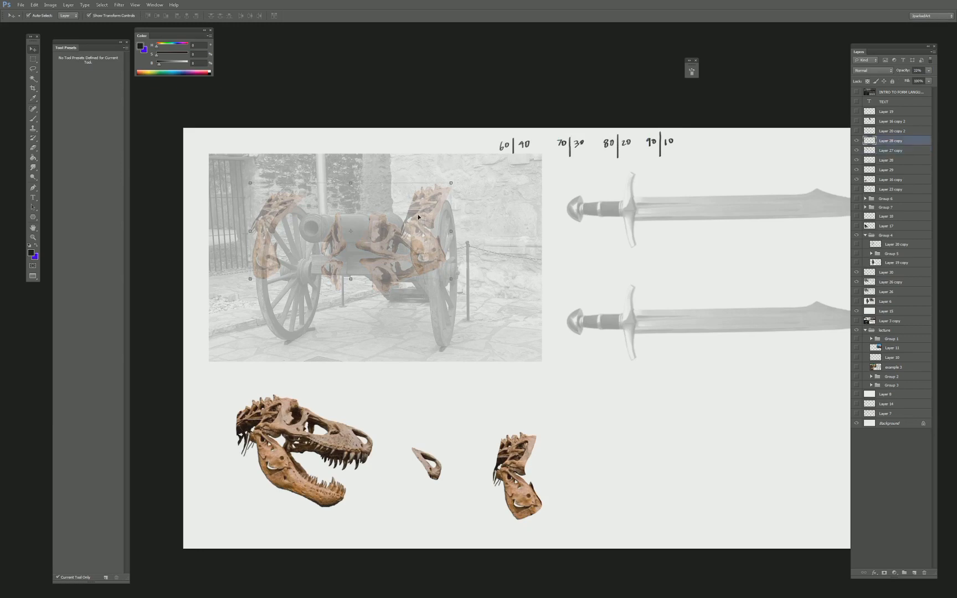
Lasso the upper skull of the full T-rex skull and copy it to a new layer.
{"action": "key", "text": "e"}
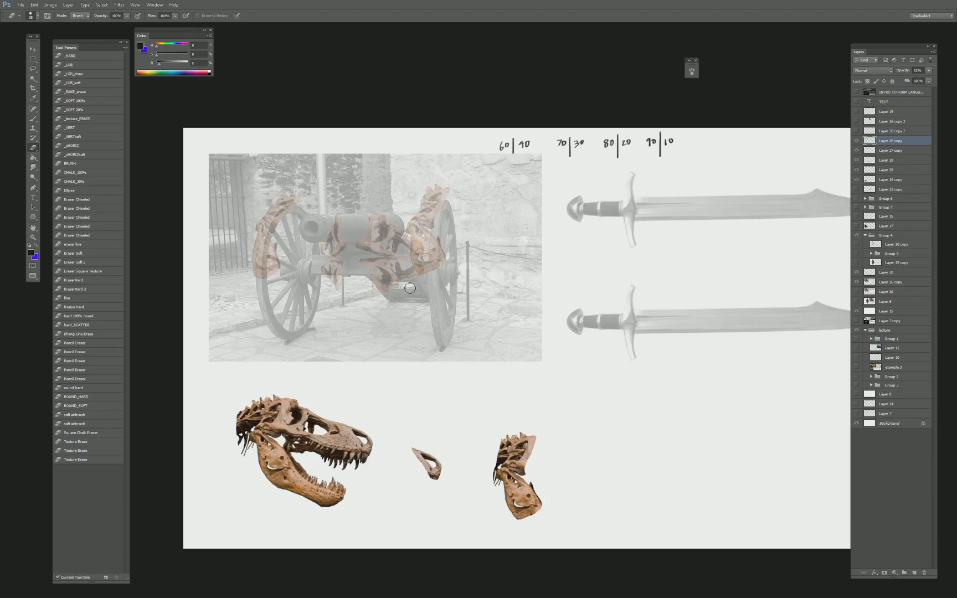
{"action": "key", "text": "v"}
{"action": "left_click_drag", "start_coordinate": [443, 332], "coordinate": [464, 336]}
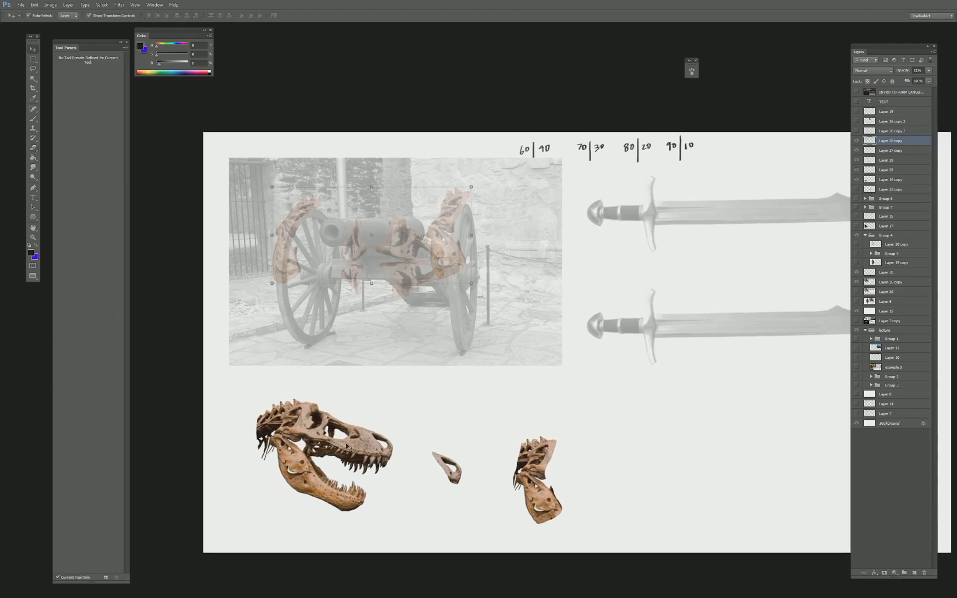
{"action": "left_click_drag", "start_coordinate": [346, 446], "coordinate": [355, 444]}
{"action": "key", "text": "l"}
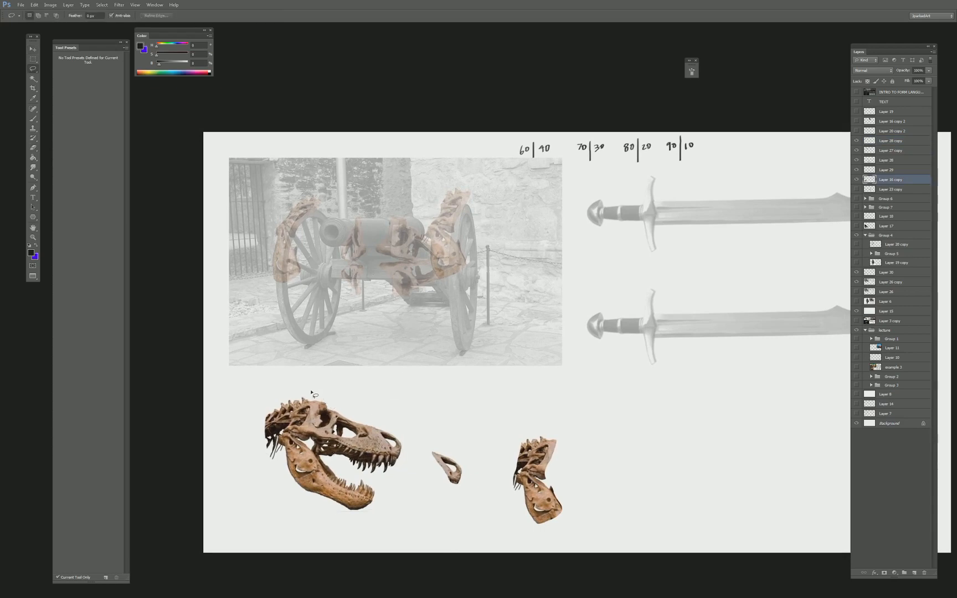
{"action": "mouse_move", "coordinate": [309, 449]}
{"action": "left_mouse_down"}
{"action": "mouse_move", "coordinate": [377, 477]}
{"action": "mouse_move", "coordinate": [382, 406]}
{"action": "left_mouse_up"}
{"action": "key", "text": "ctrl+j"}
{"action": "key", "text": "v"}
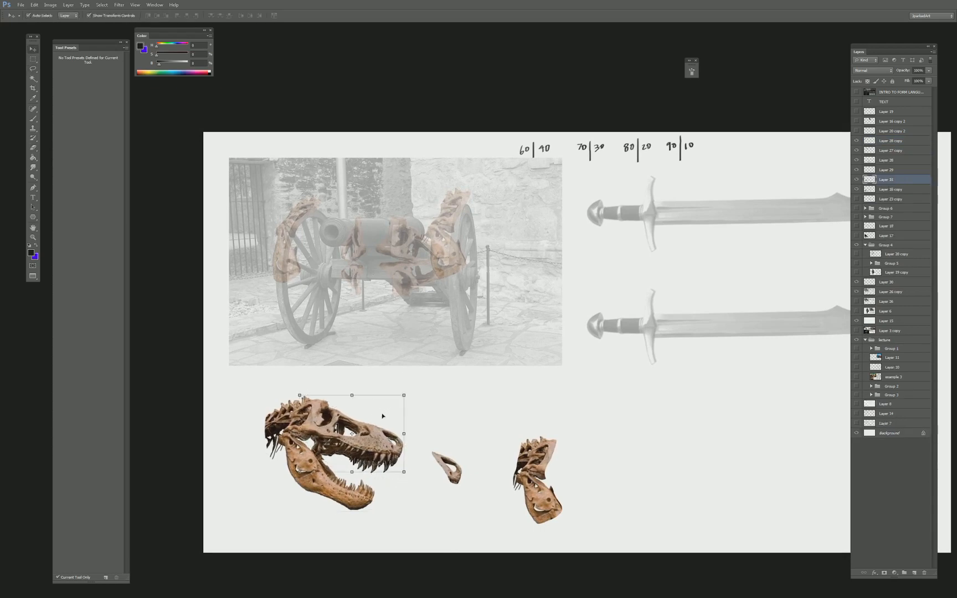
Place the upper-skull copy over the cannon barrel, flipped horizontally and distorted to follow the barrel's angle.
{"action": "mouse_move", "coordinate": [390, 442]}
{"action": "left_mouse_down"}
{"action": "mouse_move", "coordinate": [435, 327]}
{"action": "mouse_move", "coordinate": [355, 230]}
{"action": "left_mouse_up"}
{"action": "key", "text": "ctrl+t"}
{"action": "right_click", "coordinate": [418, 318]}
{"action": "left_click", "coordinate": [452, 430]}
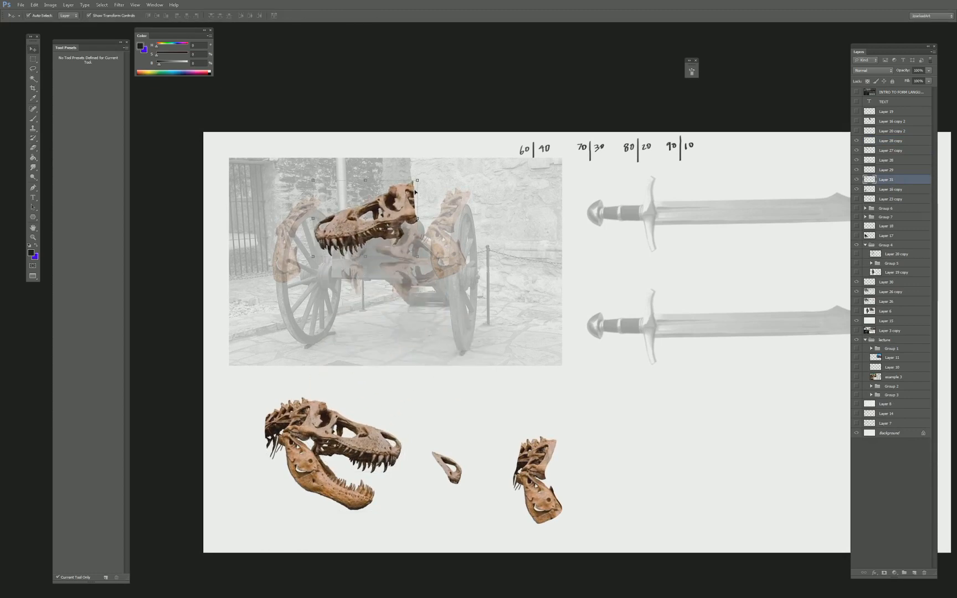
{"action": "left_click_drag", "start_coordinate": [419, 191], "coordinate": [398, 200]}
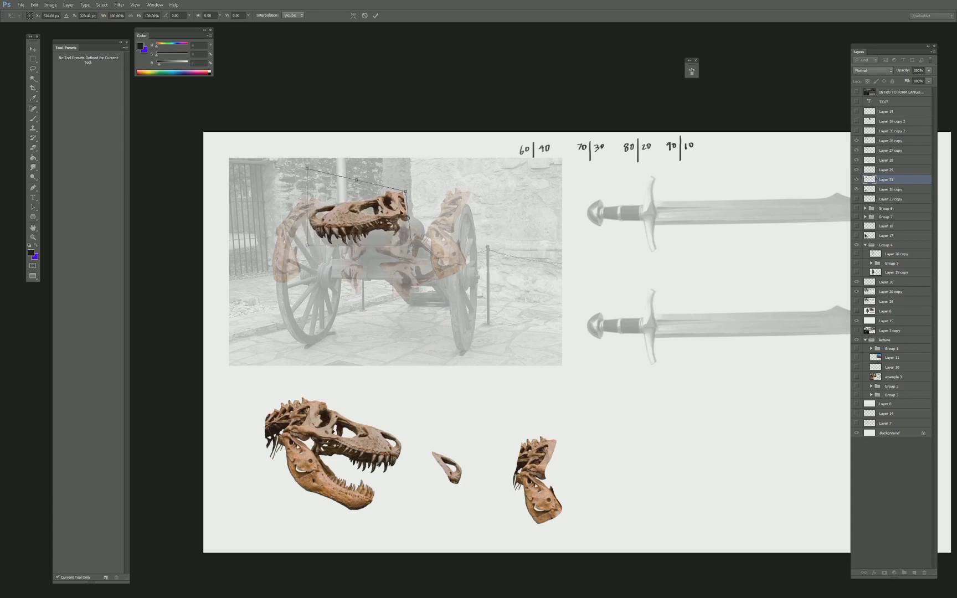
{"action": "key", "text": "Return"}
Keep the upper-skull copy's blend mode at Normal and lower its opacity to 51%.
{"action": "left_click", "coordinate": [888, 70]}
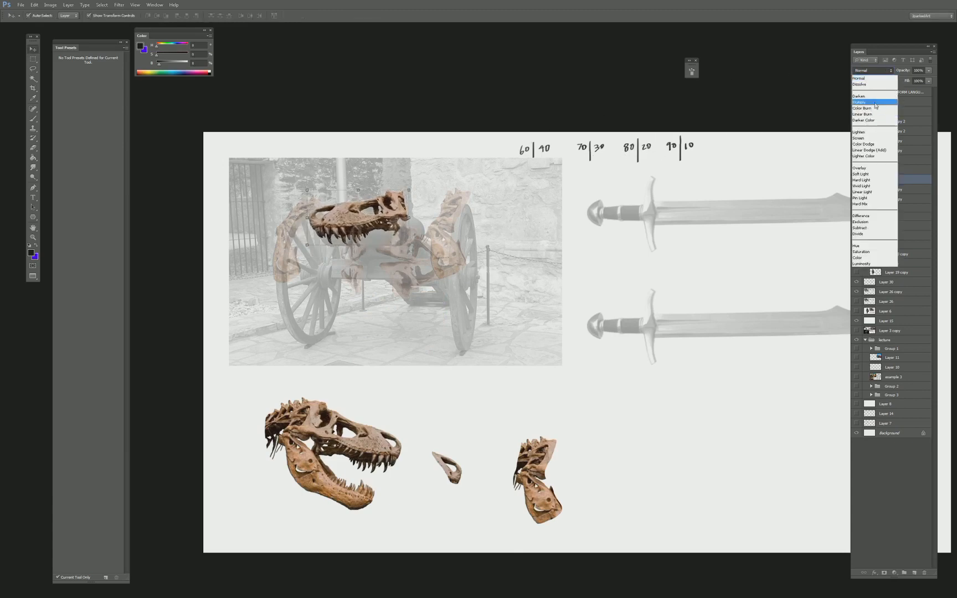
{"action": "left_click", "coordinate": [873, 78]}
{"action": "left_click_drag", "start_coordinate": [908, 71], "coordinate": [821, 78]}
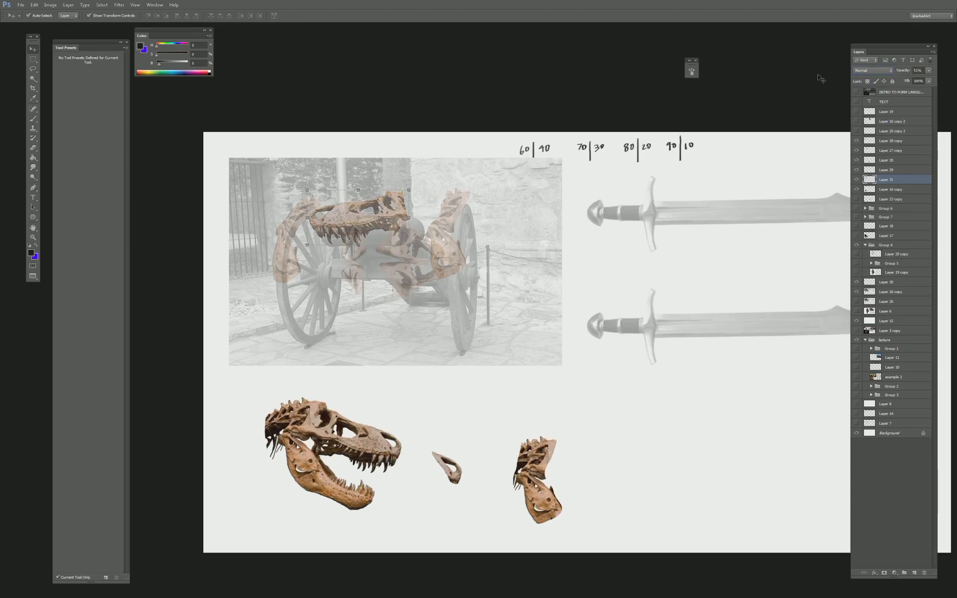
Move the upper skull further back along the cannon barrel and warp its rear end to follow the barrel's shape.
{"action": "left_click_drag", "start_coordinate": [382, 222], "coordinate": [406, 215]}
{"action": "right_click", "coordinate": [387, 215]}
{"action": "left_click", "coordinate": [414, 276]}
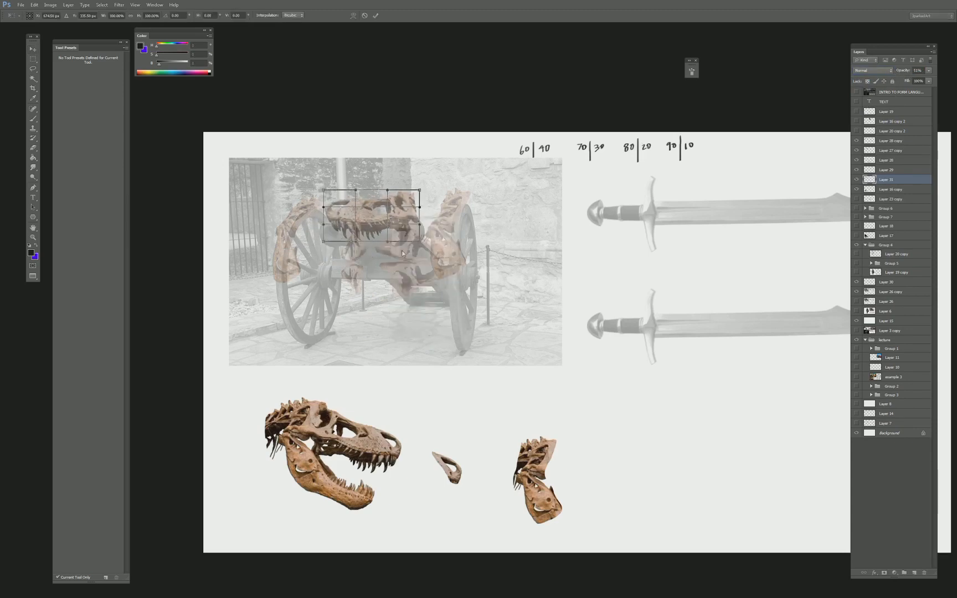
{"action": "left_click_drag", "start_coordinate": [412, 221], "coordinate": [384, 208]}
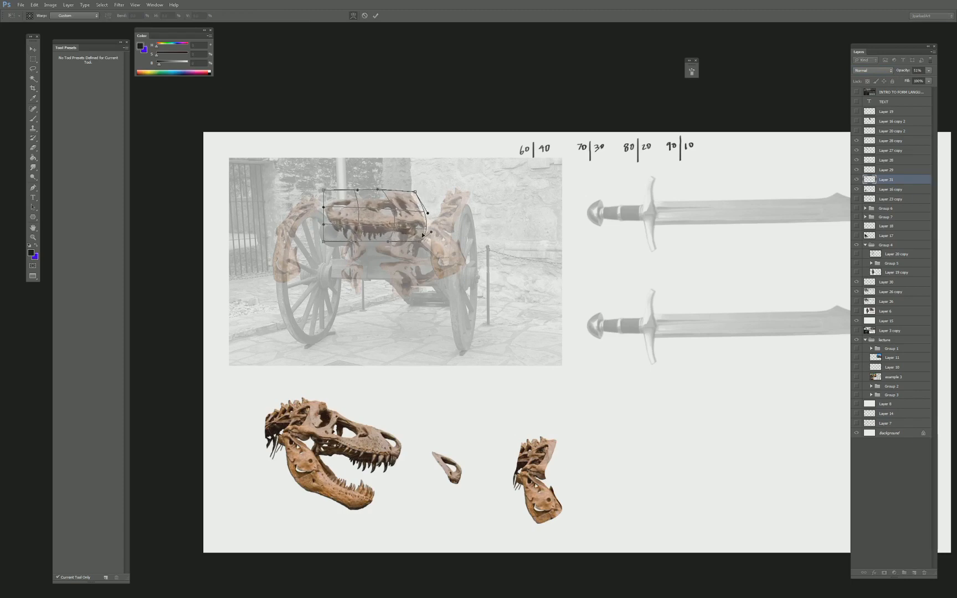
{"action": "key", "text": "Return"}
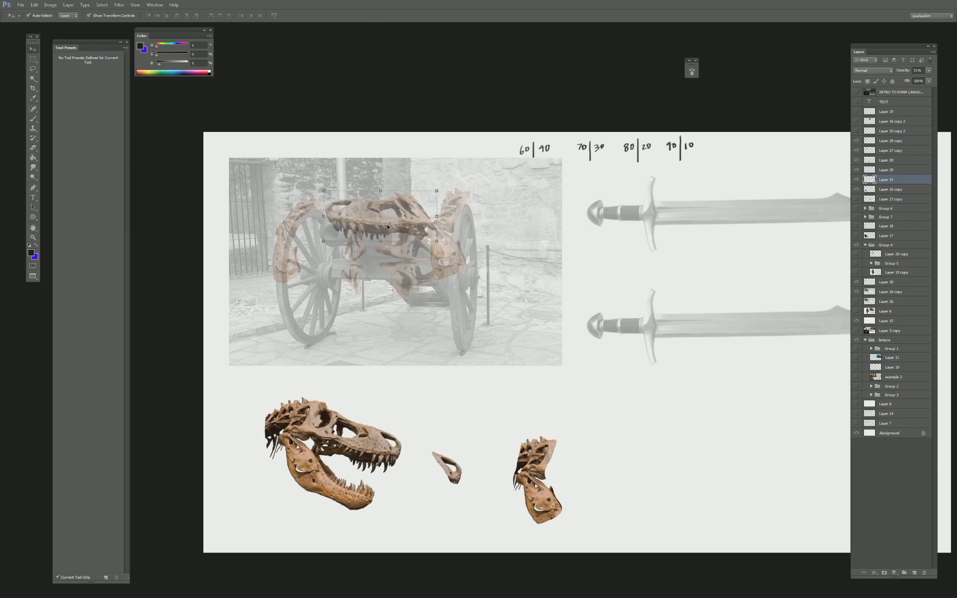
Erase the parts of the upper skull that cover the cannon muzzle and distort the piece to match the barrel's perspective.
{"action": "key", "text": "e"}
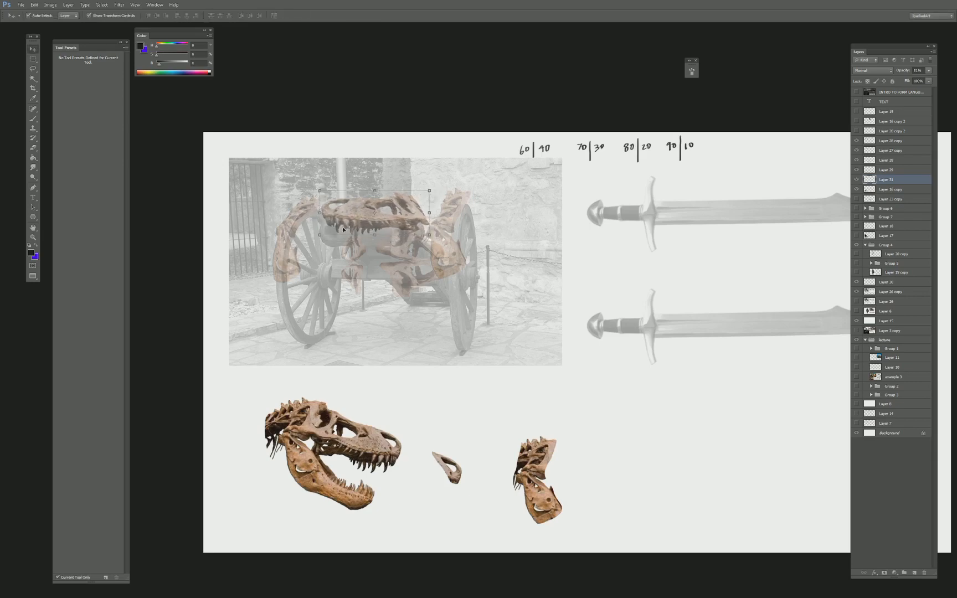
{"action": "left_click_drag", "start_coordinate": [323, 229], "coordinate": [335, 232]}
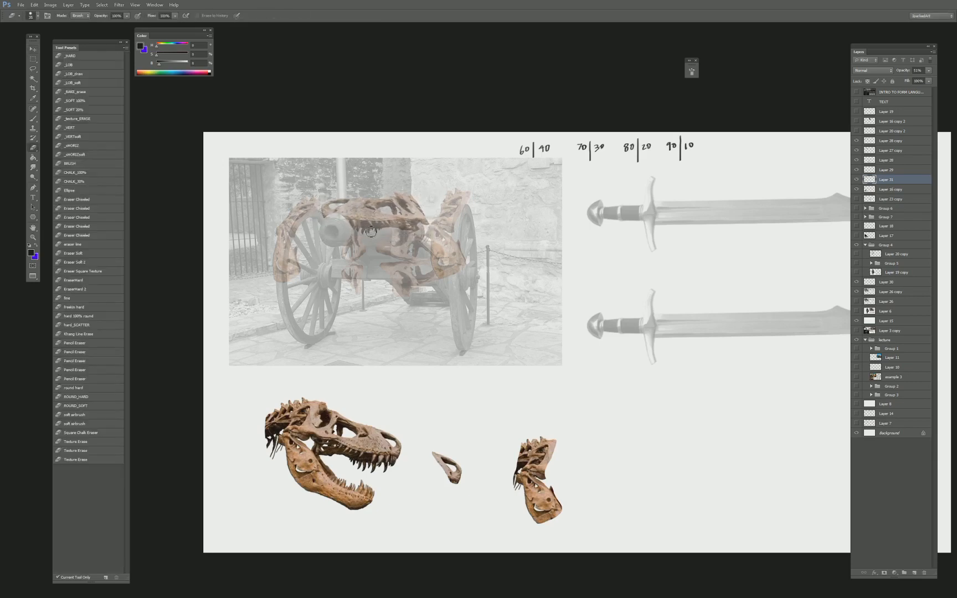
{"action": "key", "text": "m"}
{"action": "left_click_drag", "start_coordinate": [326, 192], "coordinate": [436, 235]}
{"action": "key", "text": "ctrl+t"}
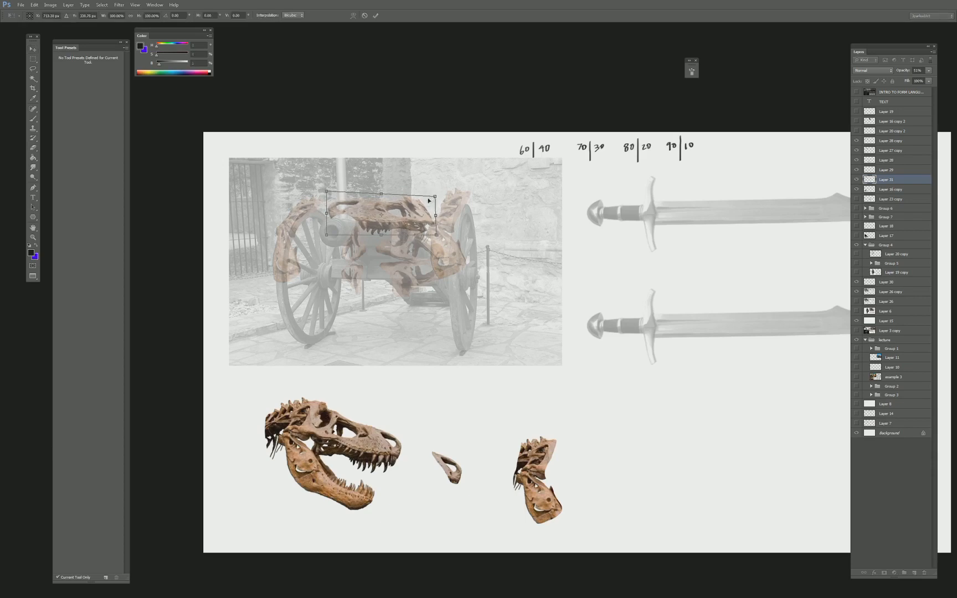
{"action": "key", "text": "Return"}
{"action": "key", "text": "e"}
{"action": "mouse_move", "coordinate": [410, 193]}
{"action": "left_mouse_down"}
{"action": "mouse_move", "coordinate": [436, 226]}
{"action": "mouse_move", "coordinate": [393, 234]}
{"action": "left_mouse_up"}
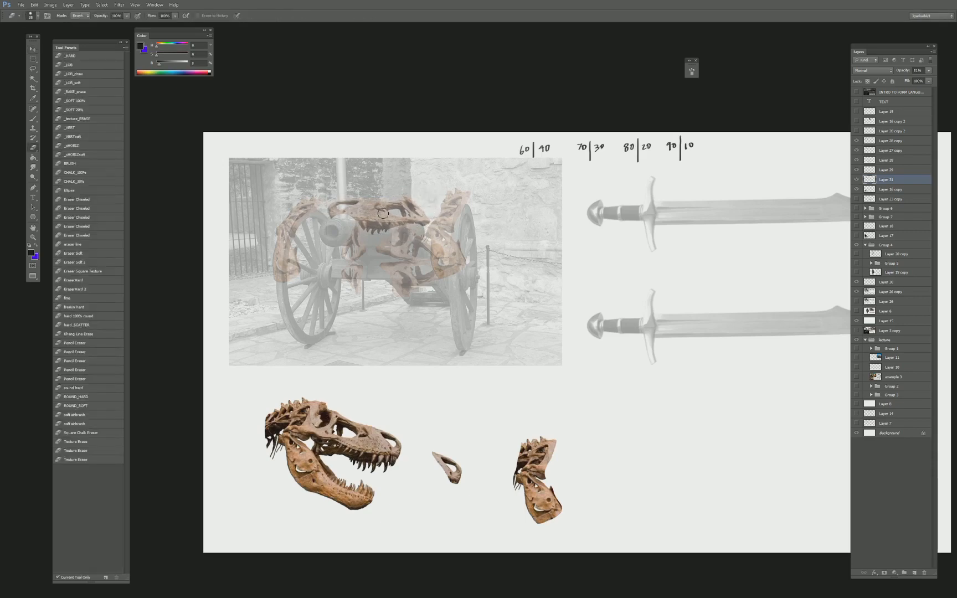
{"action": "mouse_move", "coordinate": [341, 204]}
{"action": "left_mouse_down"}
{"action": "mouse_move", "coordinate": [340, 197]}
{"action": "mouse_move", "coordinate": [335, 210]}
{"action": "mouse_move", "coordinate": [359, 199]}
{"action": "mouse_move", "coordinate": [358, 219]}
{"action": "left_mouse_up"}
Resize the upper skull slightly and reposition it on top of the cannon barrel behind the muzzle.
{"action": "key", "text": "v"}
{"action": "left_click_drag", "start_coordinate": [433, 215], "coordinate": [440, 217]}
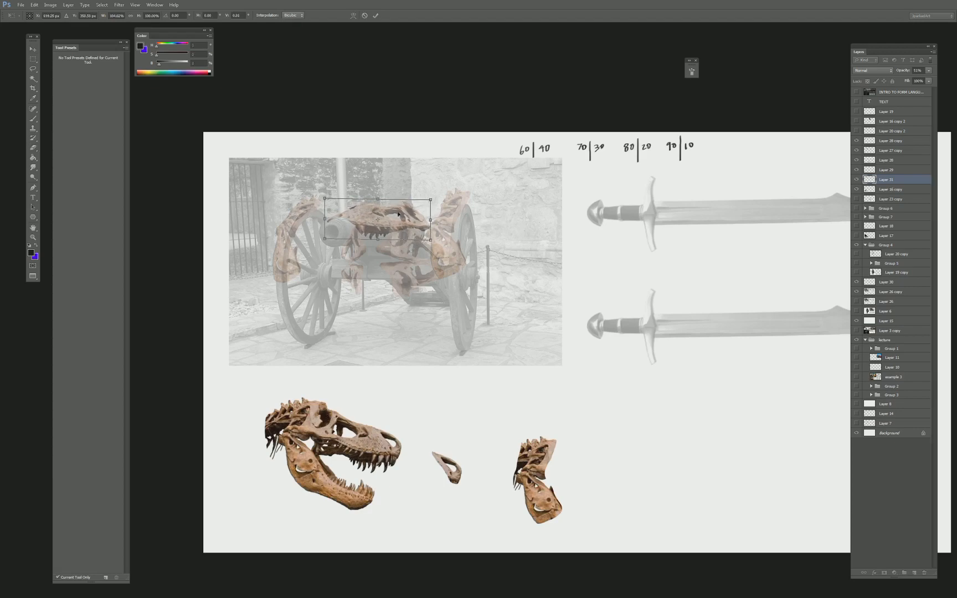
{"action": "key", "text": "Return"}
{"action": "key", "text": "e"}
{"action": "key", "text": "v"}
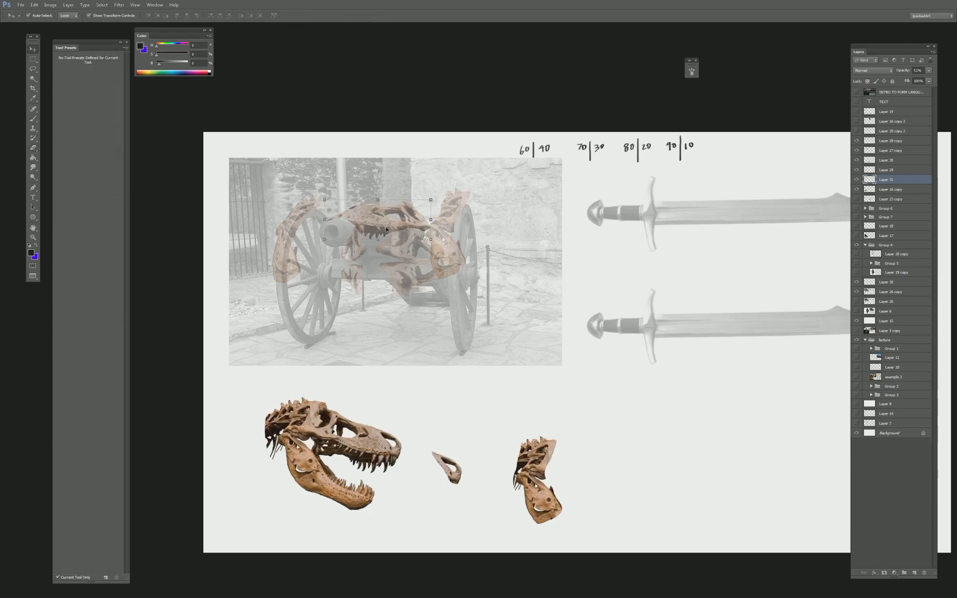
Lasso the lower jaw of the full T-rex skull and copy it to a new layer.
{"action": "left_click", "coordinate": [308, 453]}
{"action": "key", "text": "l"}
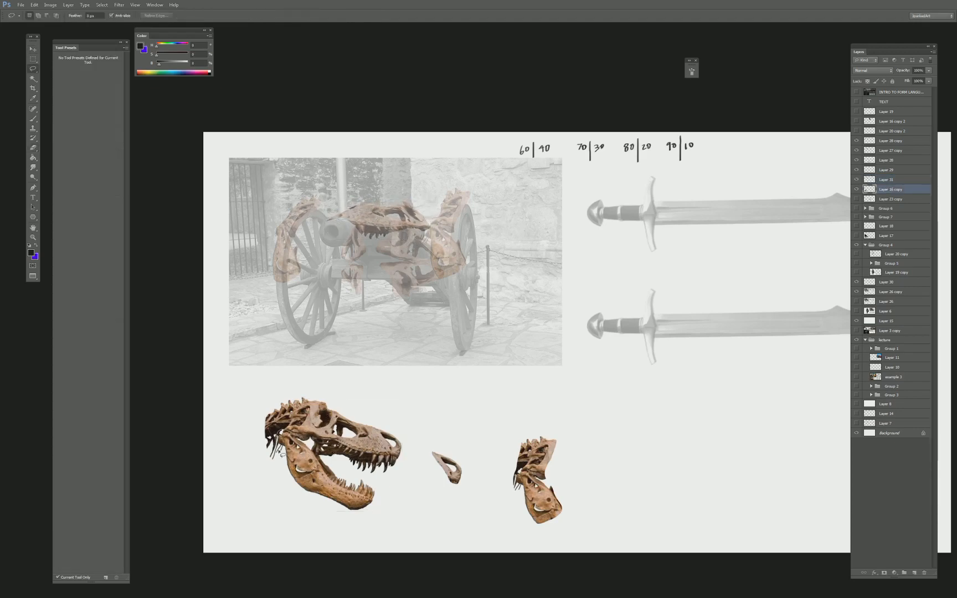
{"action": "mouse_move", "coordinate": [280, 453]}
{"action": "left_mouse_down"}
{"action": "mouse_move", "coordinate": [357, 520]}
{"action": "mouse_move", "coordinate": [335, 454]}
{"action": "mouse_move", "coordinate": [283, 450]}
{"action": "mouse_move", "coordinate": [385, 264]}
{"action": "left_mouse_up"}
{"action": "key", "text": "ctrl+j"}
Flip the lower-jaw copy horizontally, fit it under the cannon barrel and erase the part overlapping the muzzle.
{"action": "key", "text": "v"}
{"action": "key", "text": "ctrl+t"}
{"action": "right_click", "coordinate": [394, 288]}
{"action": "left_click", "coordinate": [441, 406]}
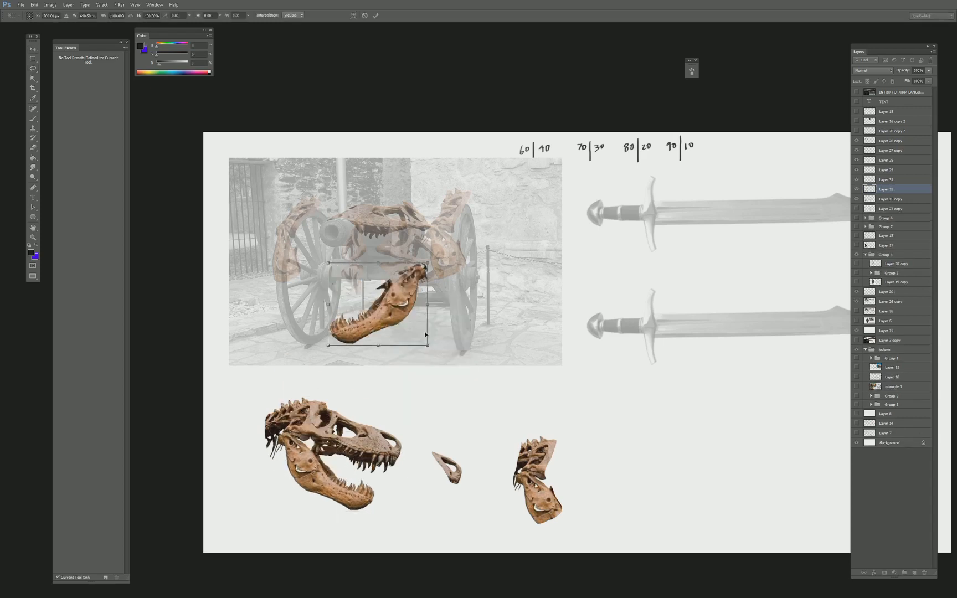
{"action": "left_click_drag", "start_coordinate": [429, 302], "coordinate": [409, 277]}
{"action": "key", "text": "Return"}
{"action": "key", "text": "e"}
{"action": "left_click_drag", "start_coordinate": [332, 236], "coordinate": [348, 235]}
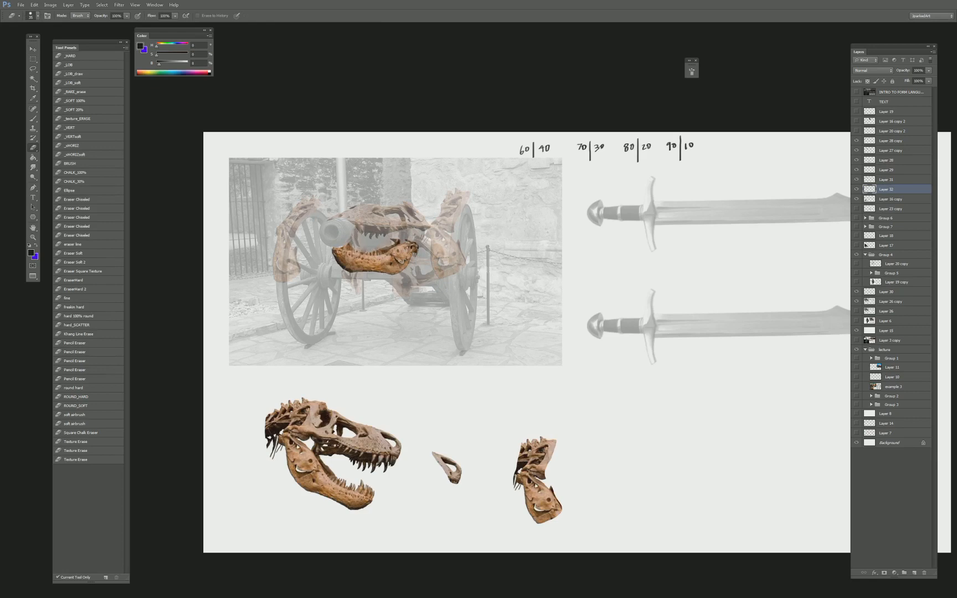
Reposition the lower jaw beneath the barrel and distort it to line up with the upper skull.
{"action": "key", "text": "v"}
{"action": "left_click", "coordinate": [406, 247]}
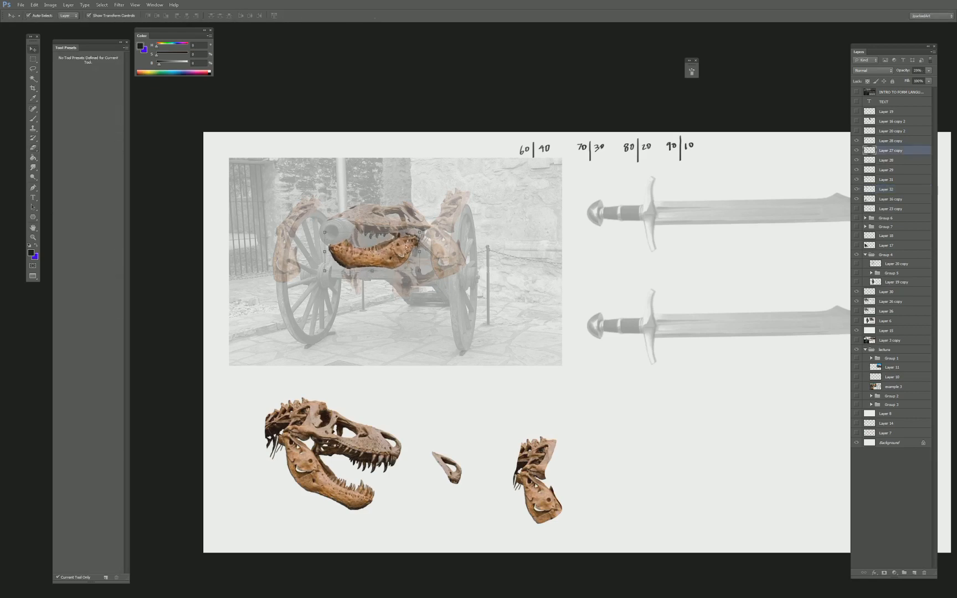
{"action": "left_click_drag", "start_coordinate": [406, 248], "coordinate": [426, 250]}
{"action": "key", "text": "ctrl+t"}
{"action": "left_click_drag", "start_coordinate": [331, 273], "coordinate": [332, 260]}
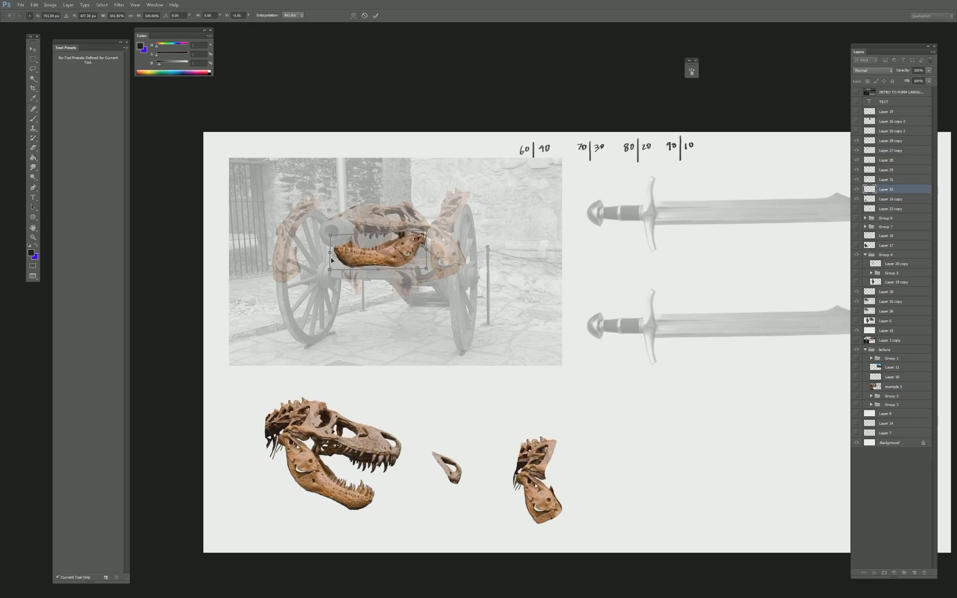
{"action": "key", "text": "Return"}
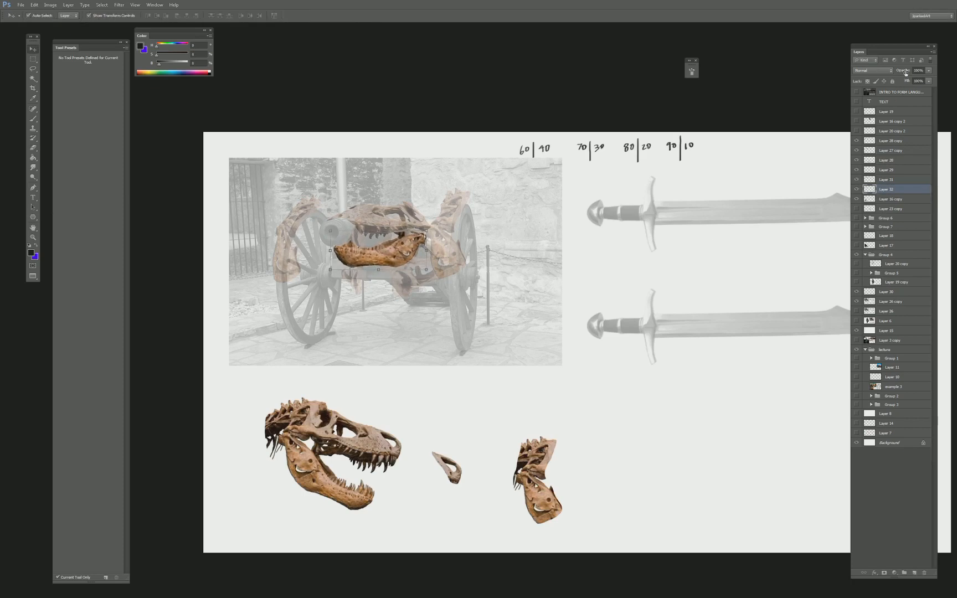
Fade the lower jaw, merge it with the upper skull, fade the merged piece and place it below the full-skull layer.
{"action": "left_click_drag", "start_coordinate": [905, 72], "coordinate": [900, 70]}
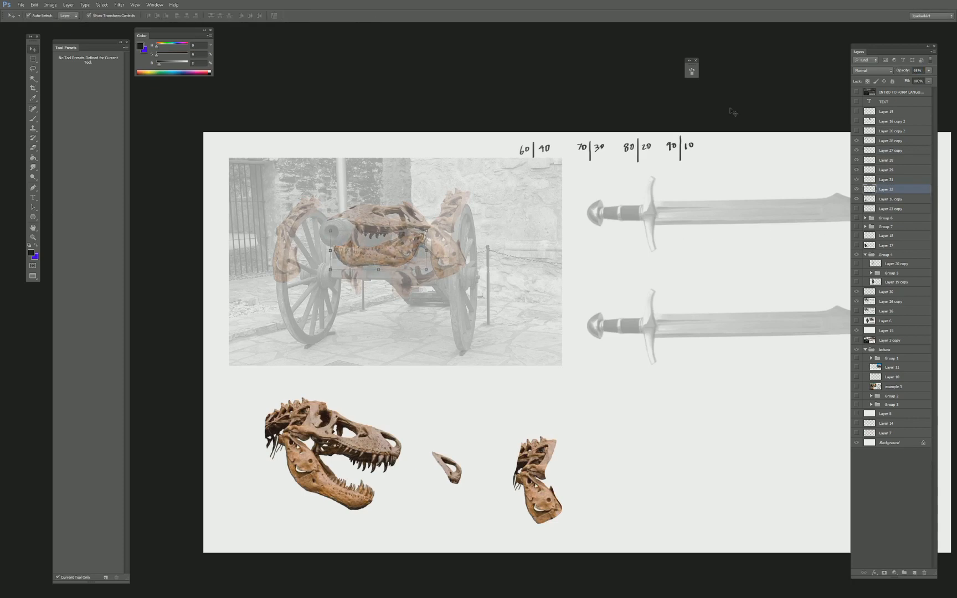
{"action": "key", "text": "Delete"}
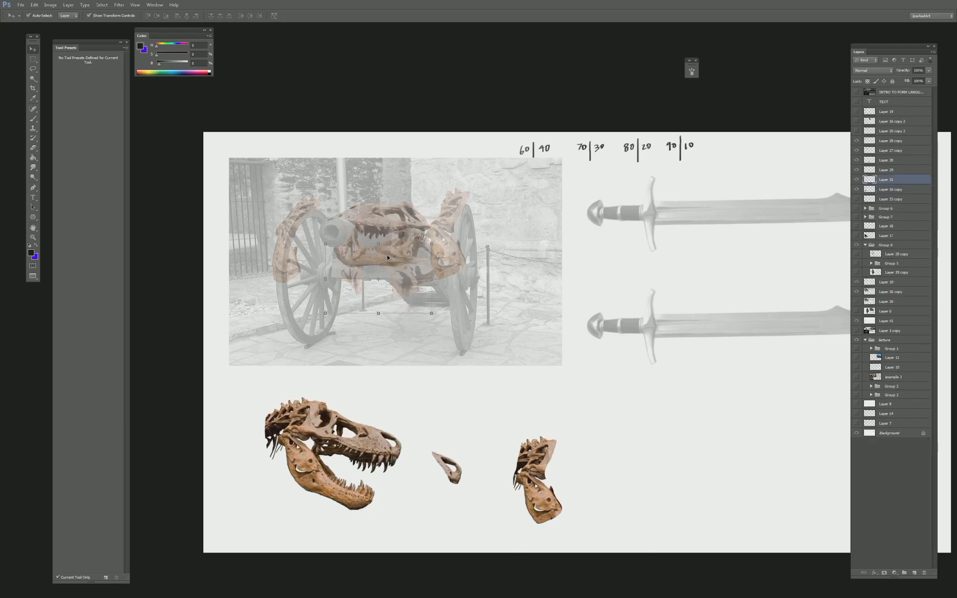
{"action": "left_click_drag", "start_coordinate": [904, 71], "coordinate": [903, 73]}
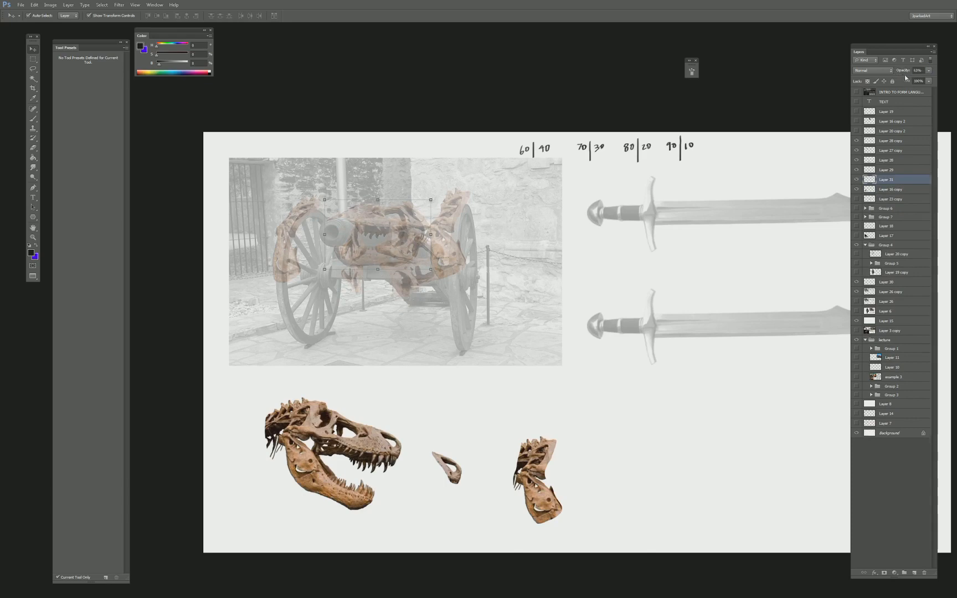
{"action": "left_click_drag", "start_coordinate": [888, 185], "coordinate": [885, 194]}
{"action": "left_click", "coordinate": [882, 181]}
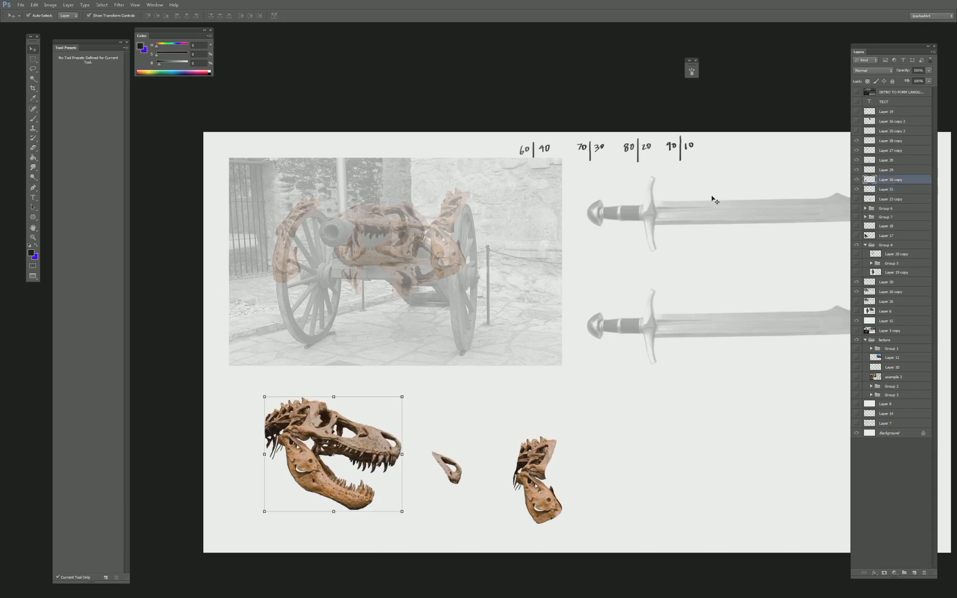
Move the merged barrel pieces above the wheel pieces, set their opacity to 45% and erase the parts overlapping the muzzle.
{"action": "left_click", "coordinate": [399, 273]}
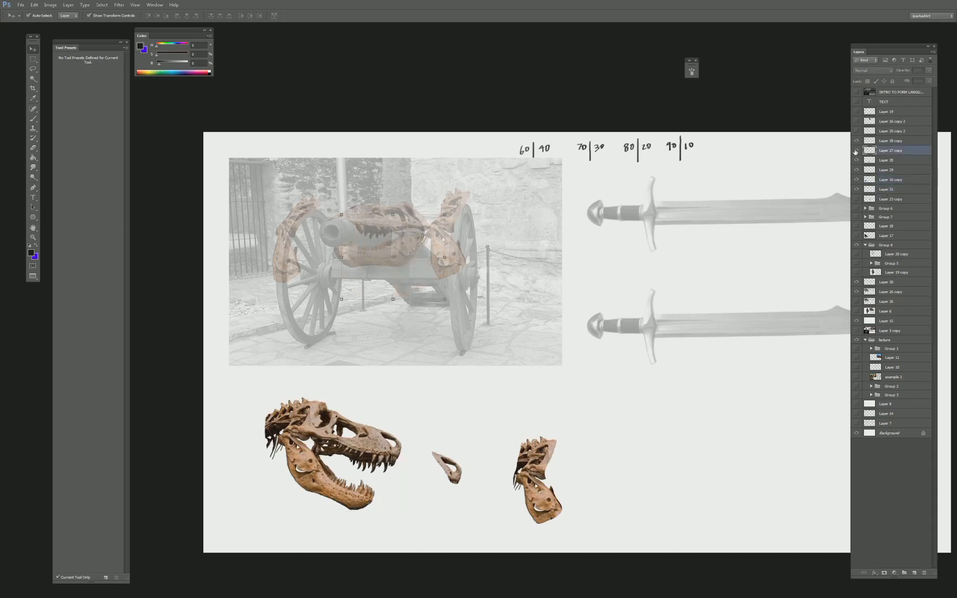
{"action": "left_click_drag", "start_coordinate": [878, 154], "coordinate": [886, 137]}
{"action": "left_click_drag", "start_coordinate": [909, 71], "coordinate": [901, 70]}
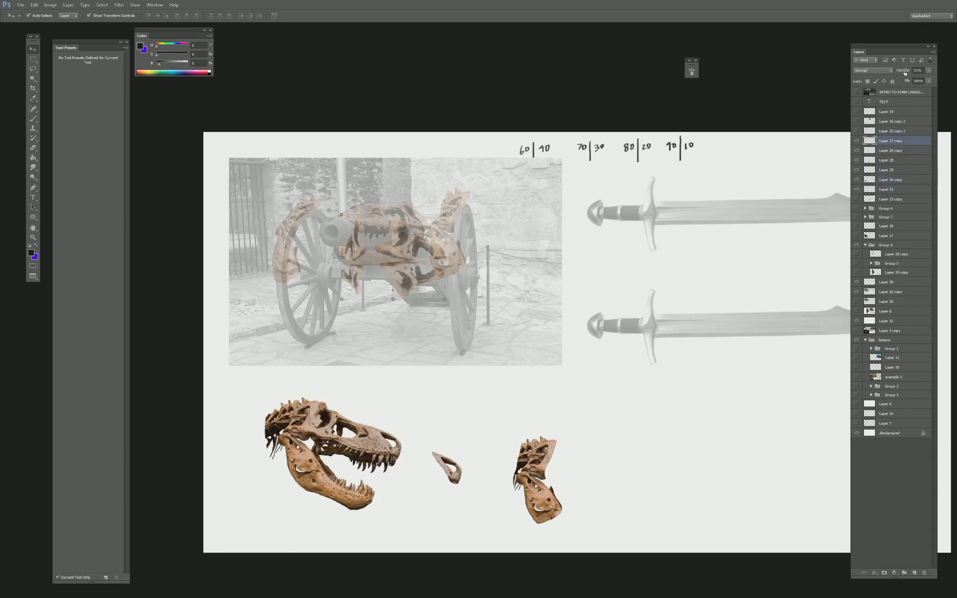
{"action": "key", "text": "e"}
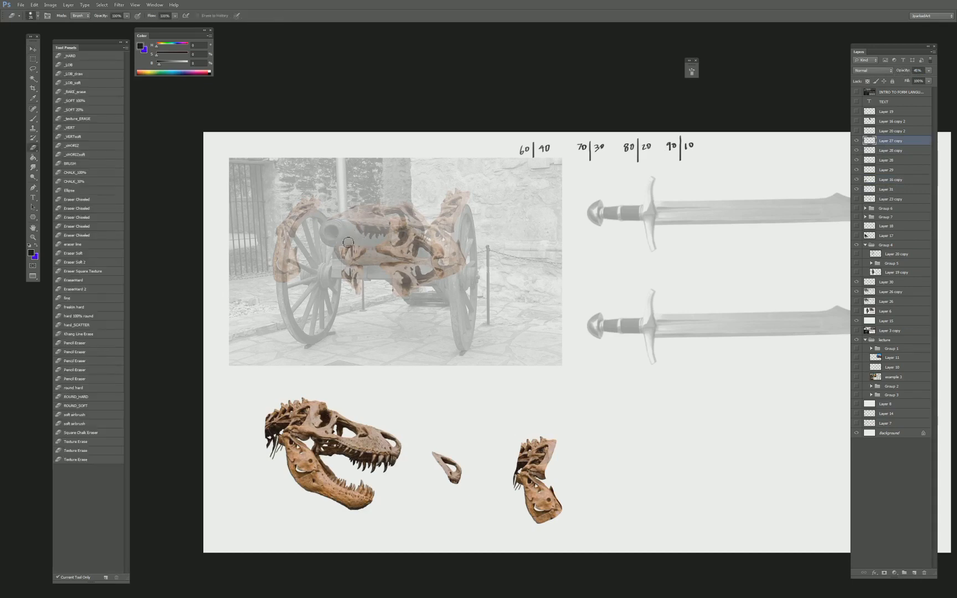
{"action": "key", "text": "v"}
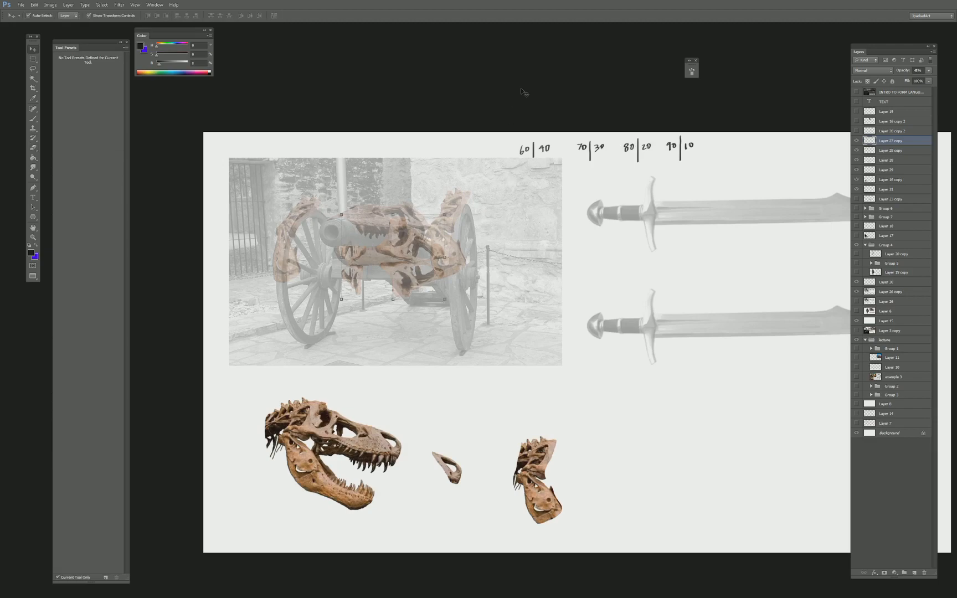
Add a new layer directly above the merged barrel pieces for drawing over the cannon.
{"action": "left_click", "coordinate": [524, 93]}
{"action": "left_click_drag", "start_coordinate": [429, 185], "coordinate": [489, 204]}
{"action": "key", "text": "ctrl+plus"}
{"action": "key", "text": "ctrl+plus"}
{"action": "key", "text": "ctrl+plus"}
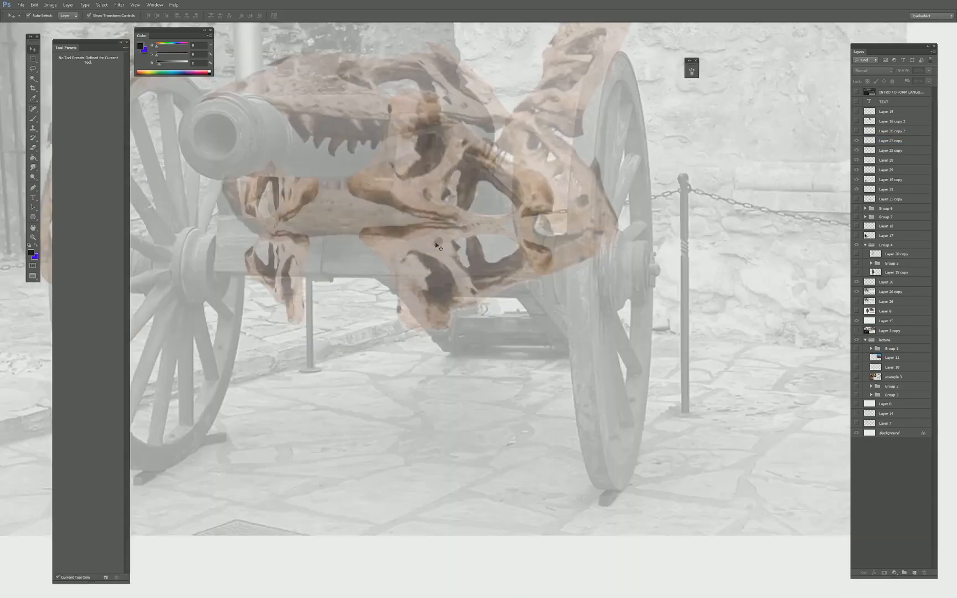
{"action": "left_click_drag", "start_coordinate": [448, 285], "coordinate": [566, 394]}
{"action": "left_click", "coordinate": [893, 142]}
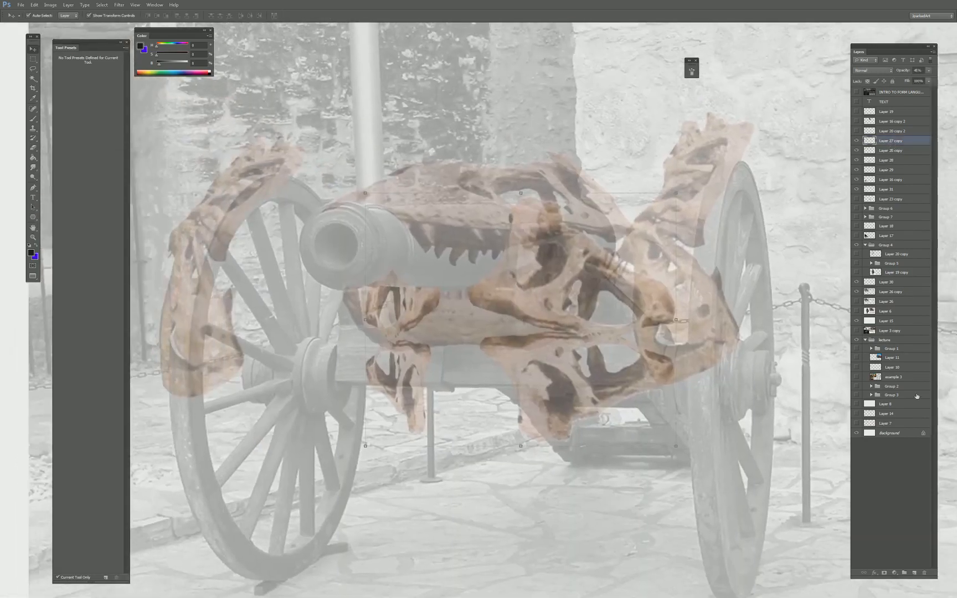
{"action": "left_click", "coordinate": [914, 574]}
{"action": "key", "text": "b"}
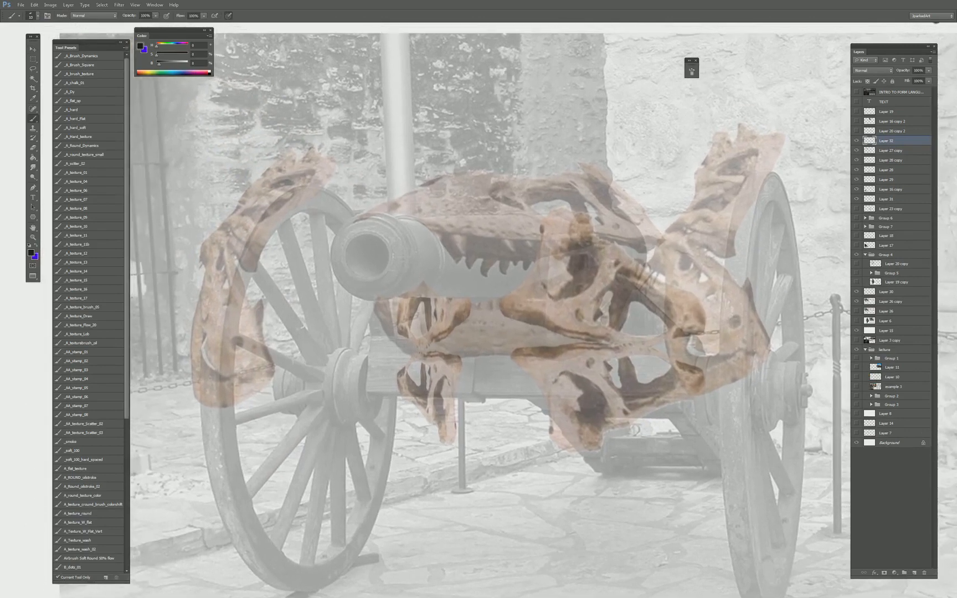
Make an elliptical selection around the muzzle opening and outline it with a 2 px black centred stroke.
{"action": "key", "text": "m"}
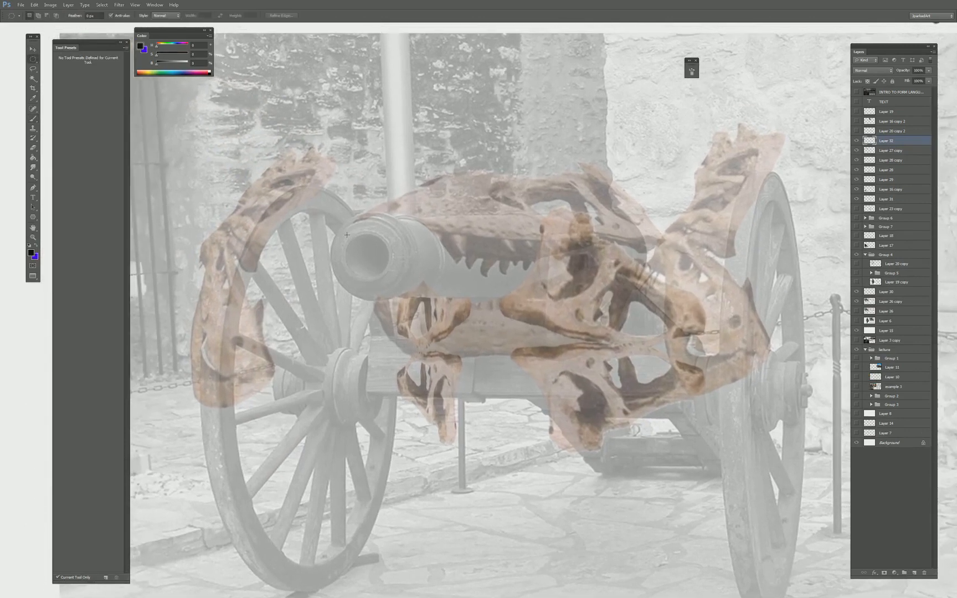
{"action": "right_click", "coordinate": [379, 253]}
{"action": "left_click", "coordinate": [408, 378]}
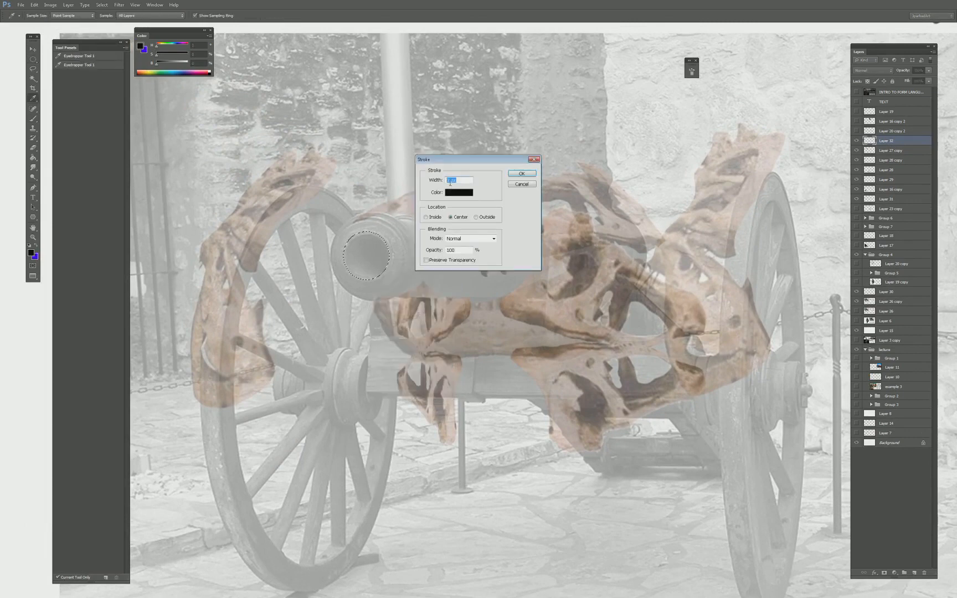
{"action": "left_click", "coordinate": [517, 175]}
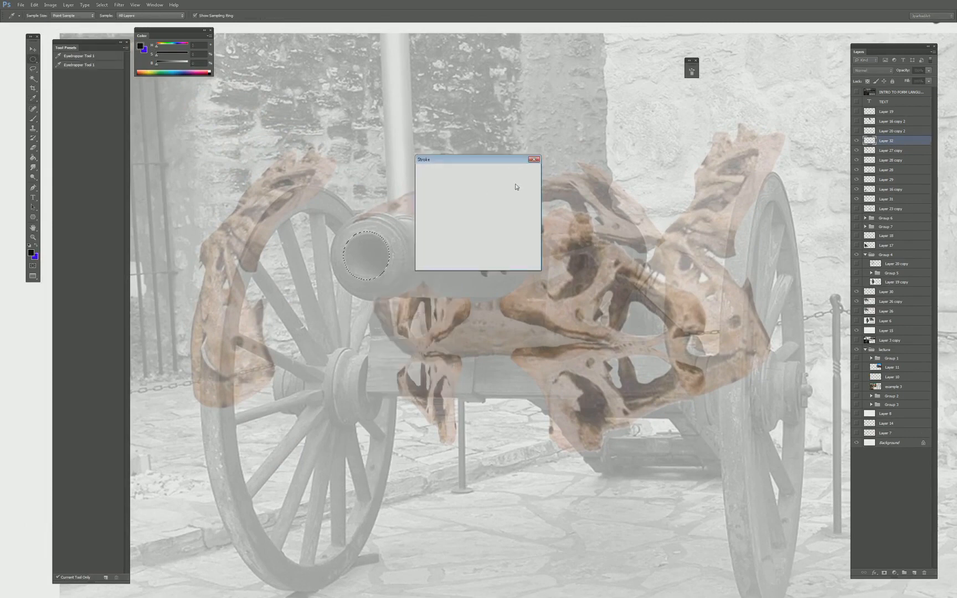
{"action": "right_click", "coordinate": [382, 255]}
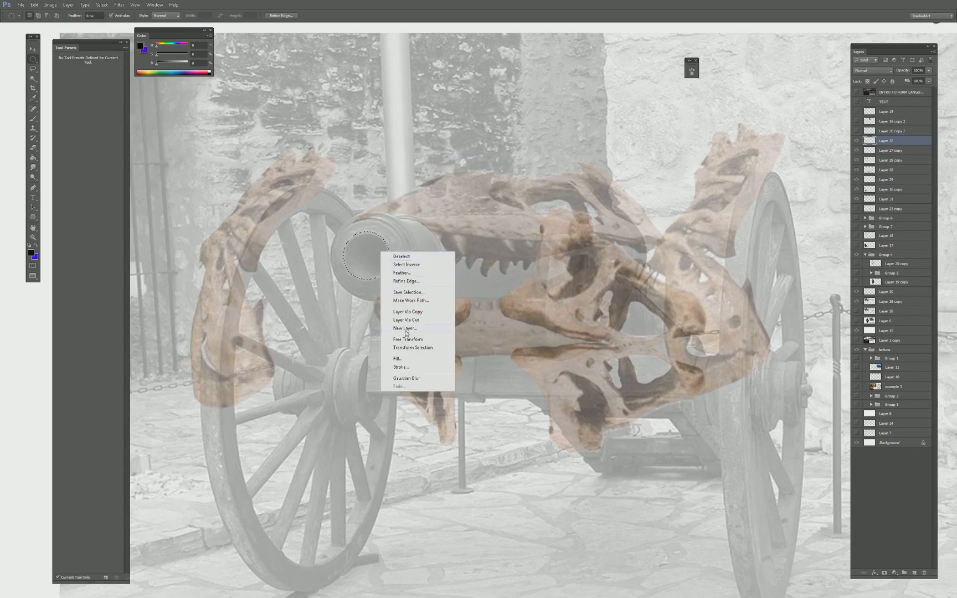
{"action": "left_click", "coordinate": [407, 366]}
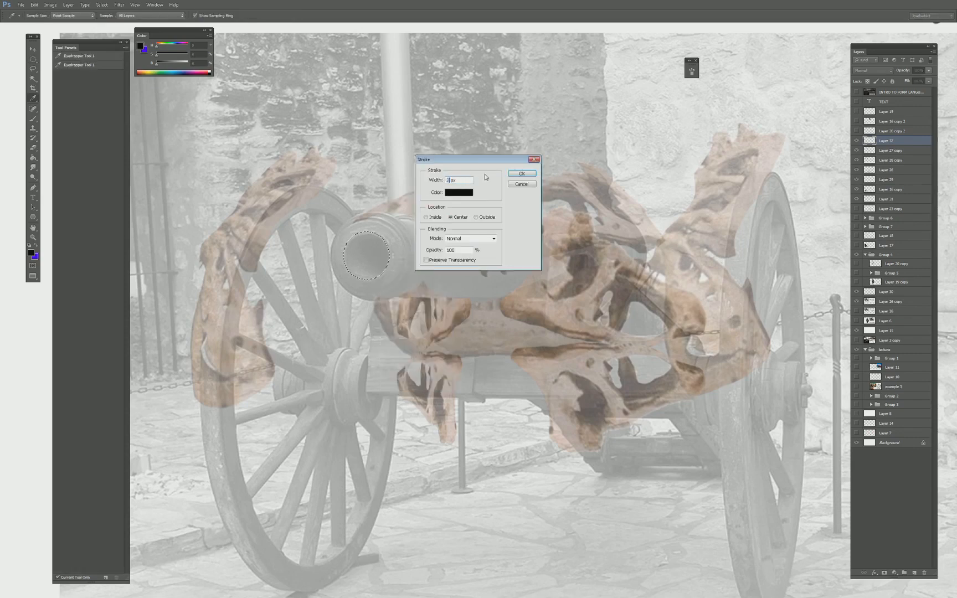
{"action": "left_click", "coordinate": [518, 174]}
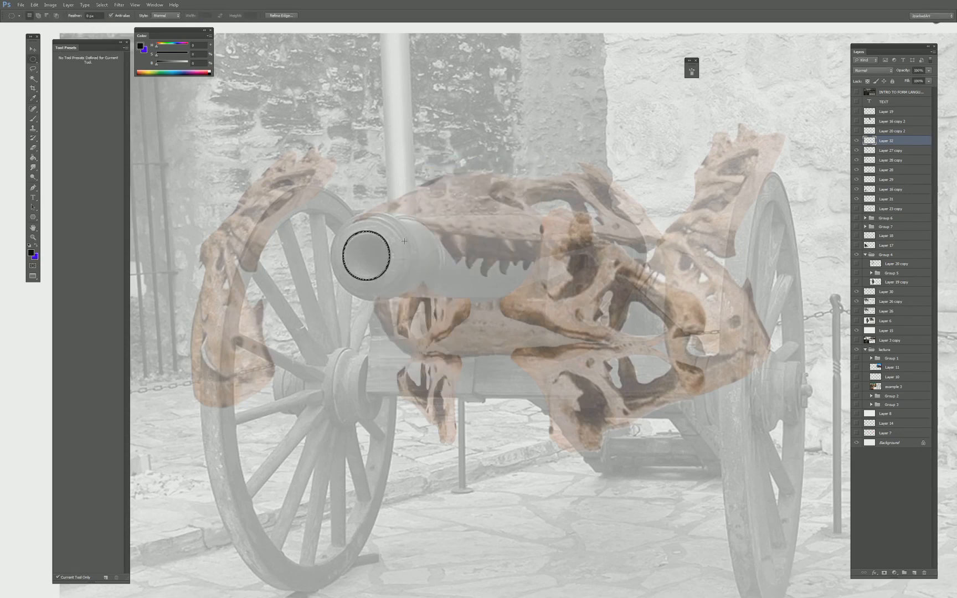
{"action": "key", "text": "ctrl+d"}
{"action": "key", "text": "v"}
{"action": "key", "text": "ctrl+j"}
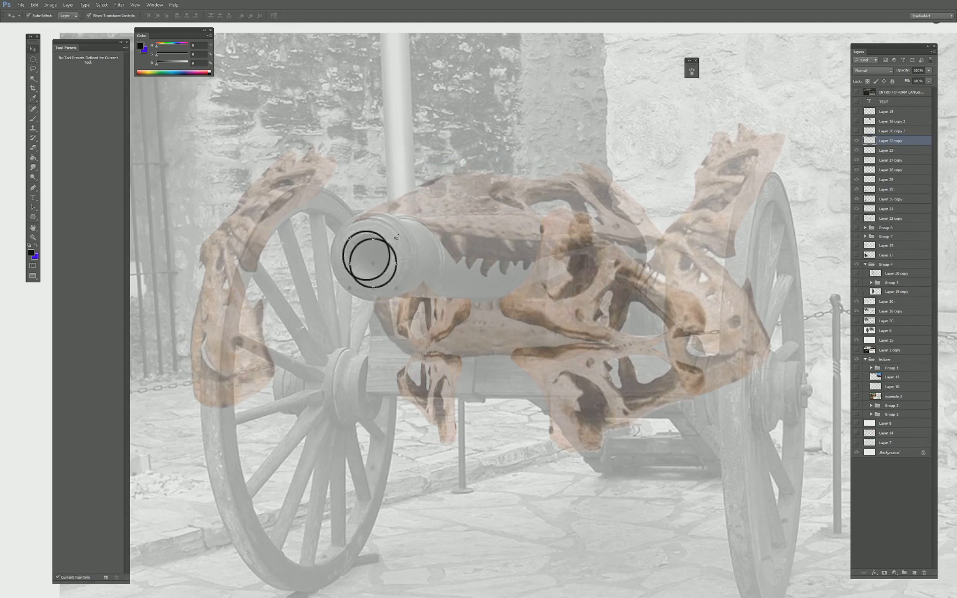
{"action": "key", "text": "ctrl+t"}
{"action": "left_click_drag", "start_coordinate": [393, 230], "coordinate": [412, 231]}
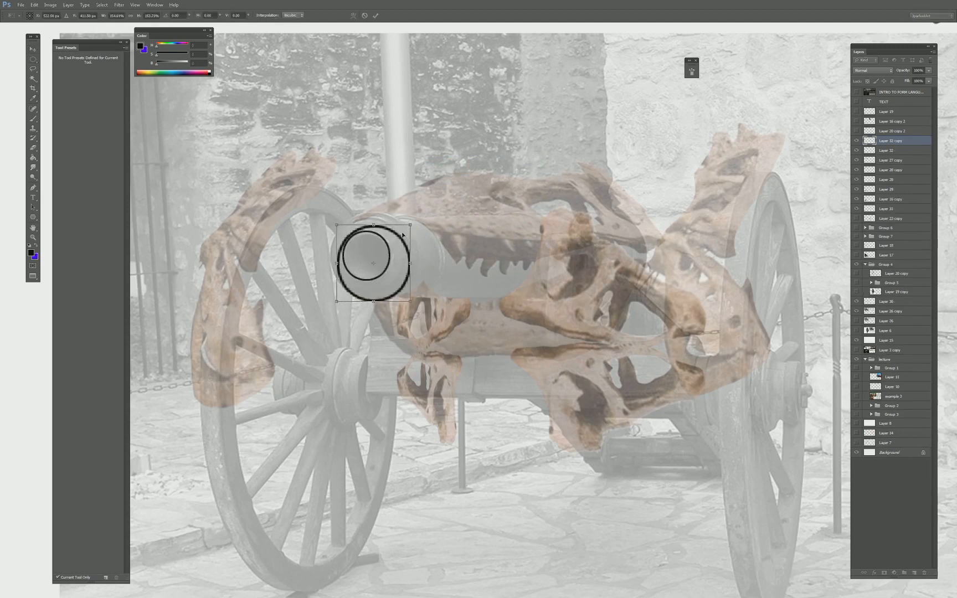
{"action": "key", "text": "Escape"}
{"action": "key", "text": "ctrl+z"}
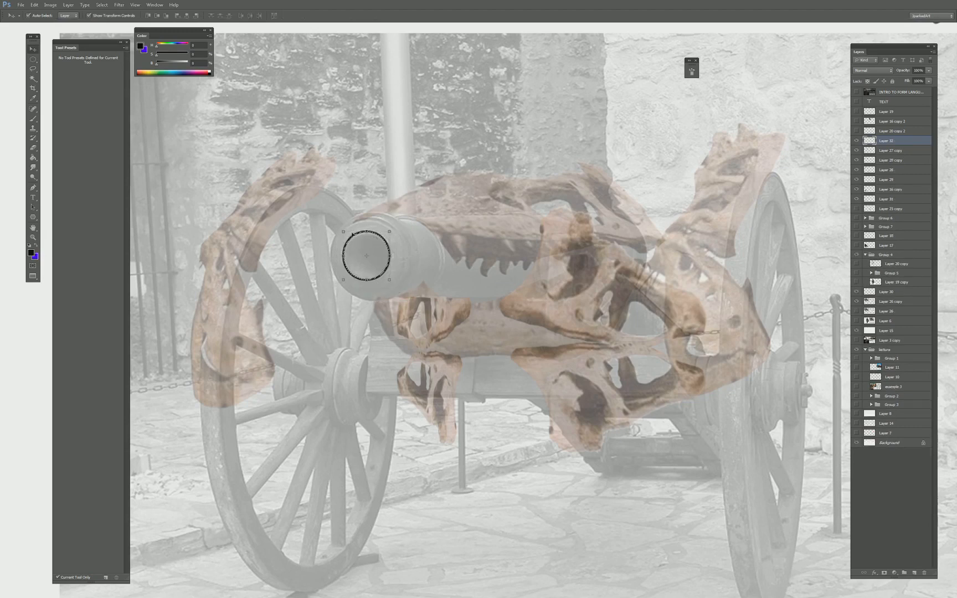
Outline the elliptical selection around the muzzle opening with a 1 px black centred stroke.
{"action": "key", "text": "m"}
{"action": "right_click", "coordinate": [364, 252]}
{"action": "left_click", "coordinate": [387, 366]}
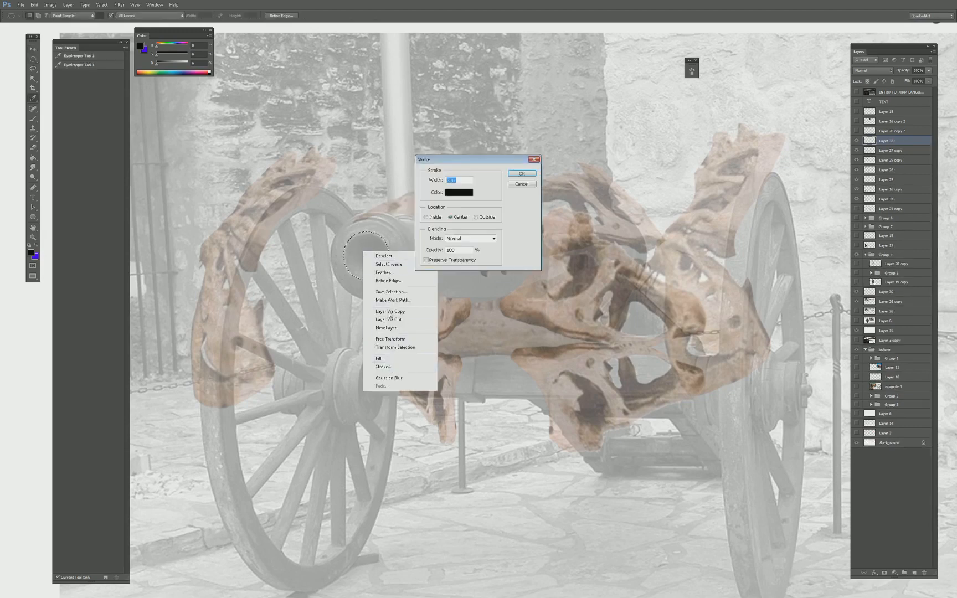
{"action": "type", "text": "1"}
{"action": "left_click", "coordinate": [515, 174]}
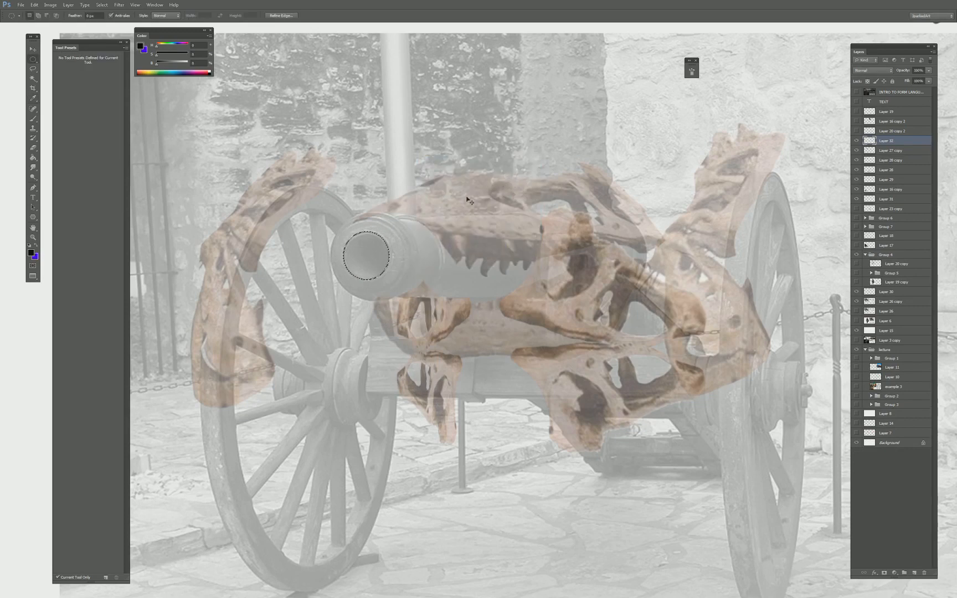
Duplicate the muzzle ring and enlarge the copy so that it forms a second ring around the first.
{"action": "key", "text": "v"}
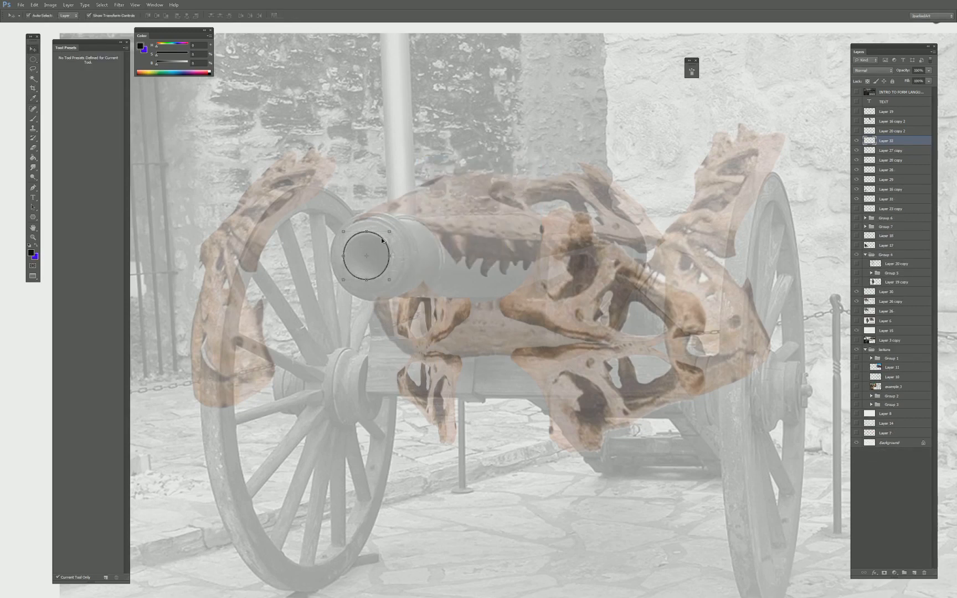
{"action": "key", "text": "ctrl+j"}
{"action": "key", "text": "ctrl+t"}
{"action": "left_click_drag", "start_coordinate": [389, 231], "coordinate": [396, 228]}
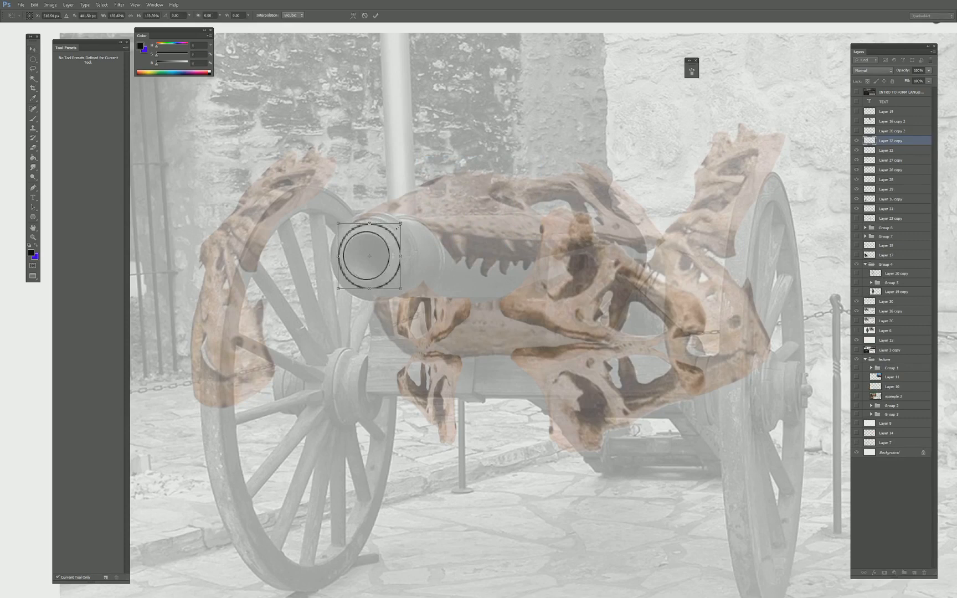
{"action": "key", "text": "Return"}
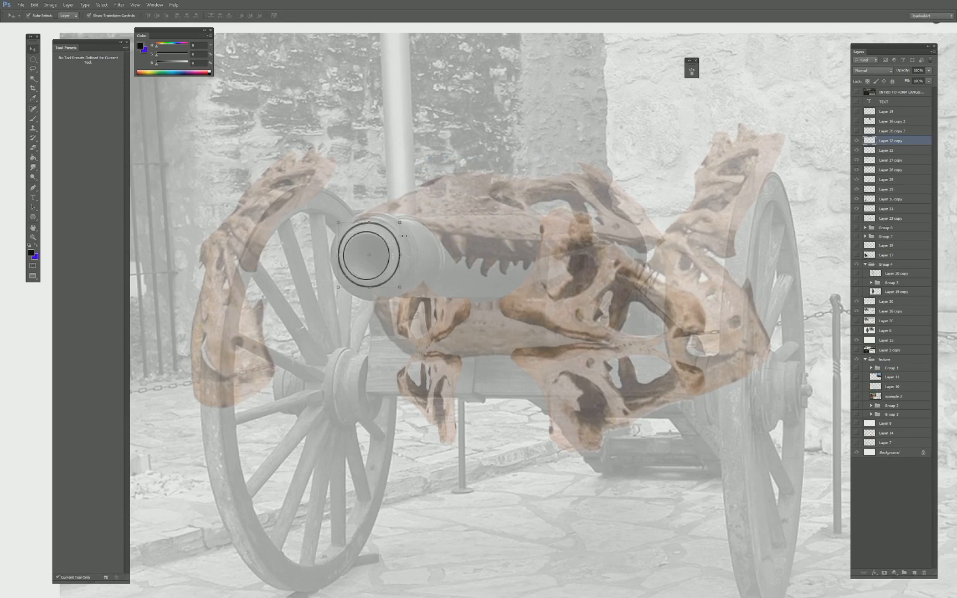
Duplicate the second ring, enlarge the copy slightly and nudge it to the right to follow the muzzle's form.
{"action": "key", "text": "ctrl+j"}
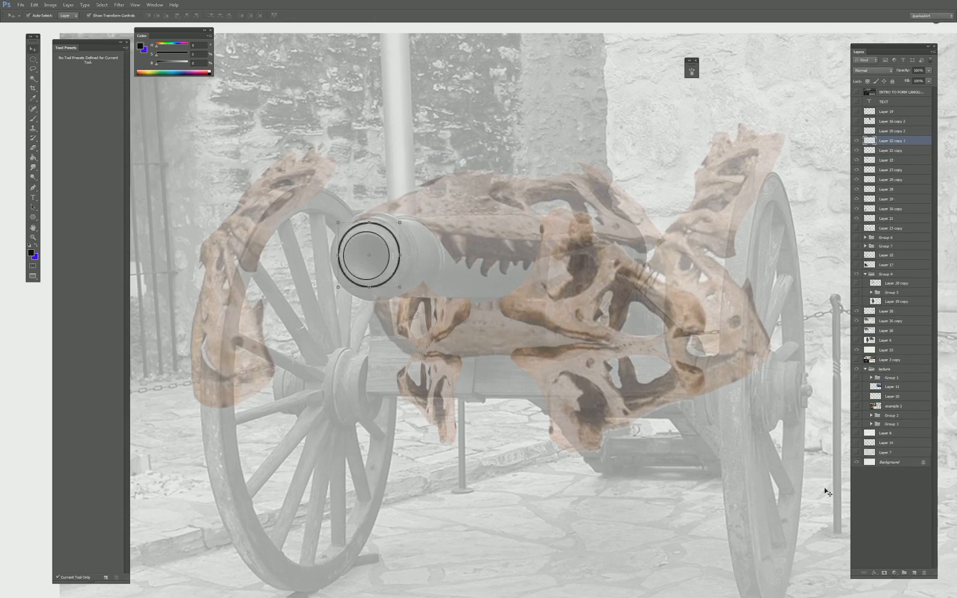
{"action": "key", "text": "ctrl+t"}
{"action": "left_click_drag", "start_coordinate": [399, 222], "coordinate": [405, 218]}
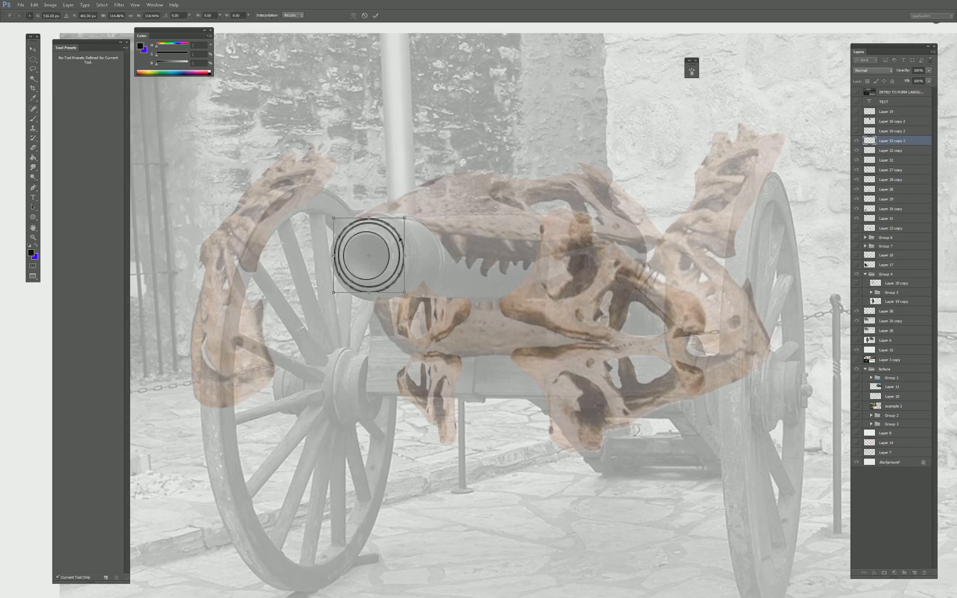
{"action": "key", "text": "Return"}
{"action": "key", "text": "Right"}
{"action": "key", "text": "Right"}
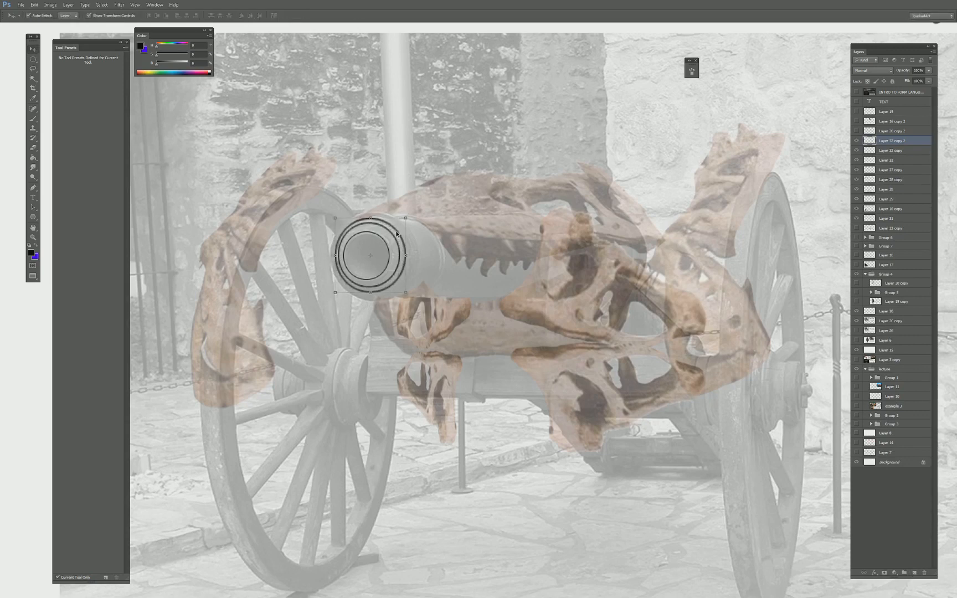
Outline the muzzle's outer rim with a black centred stroke around an elliptical selection, then merge the ring layers.
{"action": "key", "text": "m"}
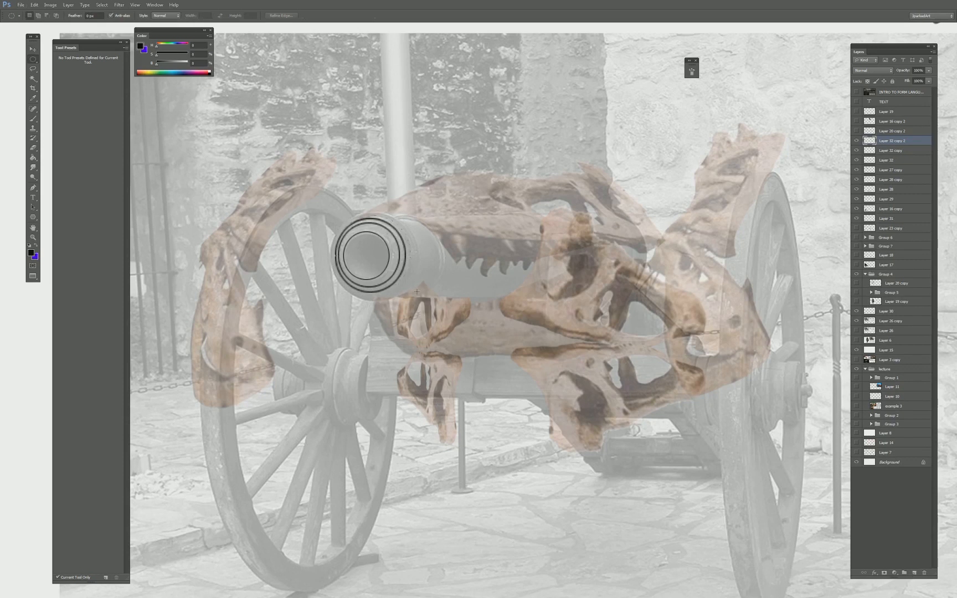
{"action": "left_click_drag", "start_coordinate": [425, 302], "coordinate": [424, 302]}
{"action": "left_click_drag", "start_coordinate": [404, 263], "coordinate": [400, 261]}
{"action": "right_click", "coordinate": [399, 256]}
{"action": "left_click", "coordinate": [433, 372]}
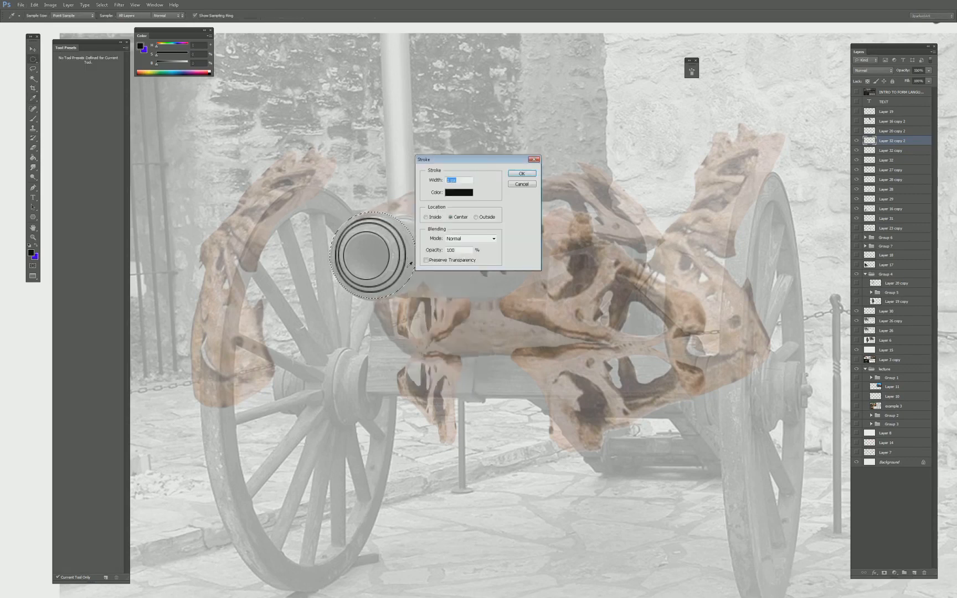
{"action": "key", "text": "Return"}
{"action": "key", "text": "ctrl+d"}
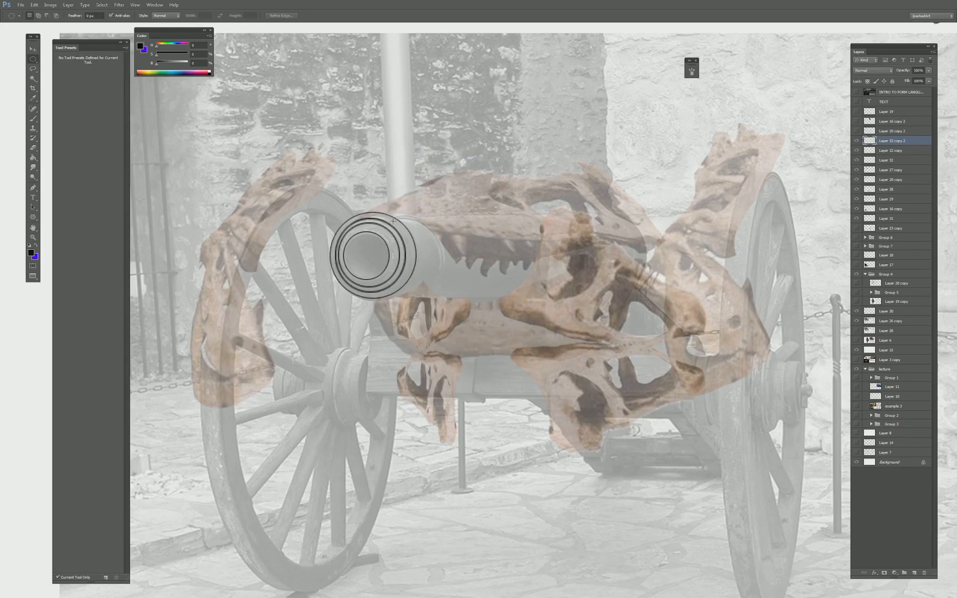
{"action": "left_click", "coordinate": [899, 160], "text": "shift"}
{"action": "key", "text": "ctrl+e"}
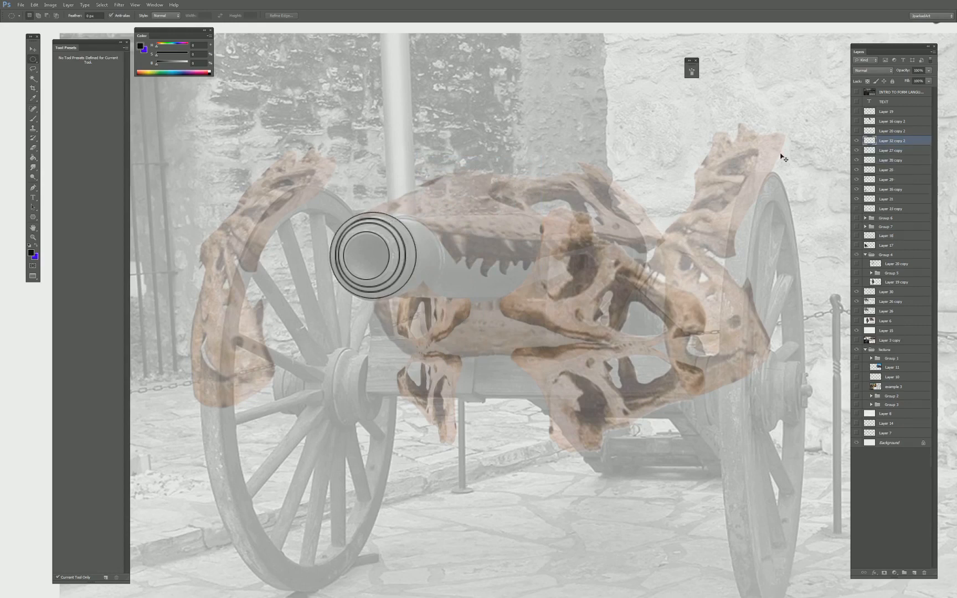
Draw the barrel's edges and ragged rear rim behind the muzzle and start the snout's top contour with a thin black brush.
{"action": "key", "text": "b"}
{"action": "scroll", "coordinate": [394, 161], "scroll_direction": "right", "scroll_amount": 2}
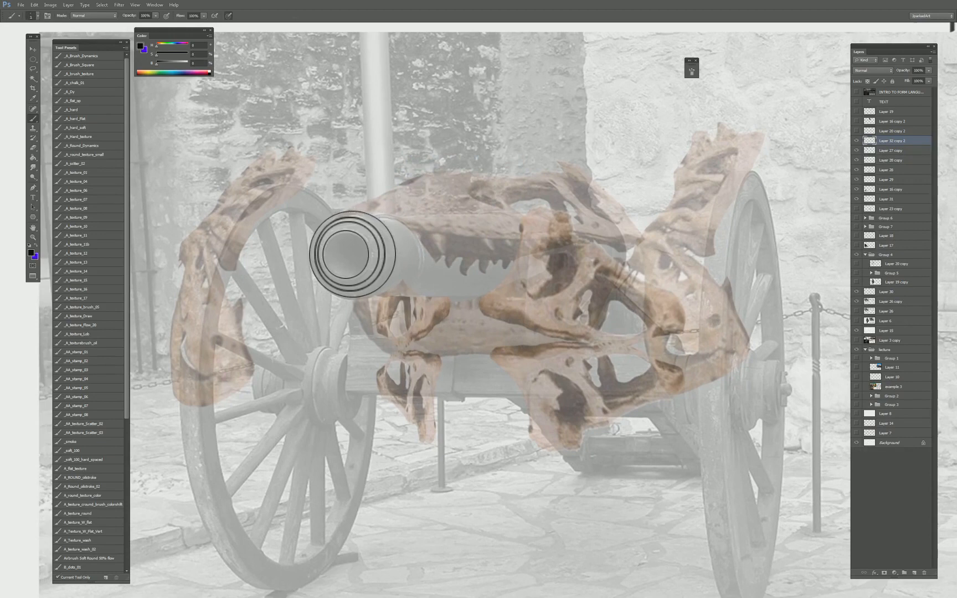
{"action": "scroll", "coordinate": [352, 262], "scroll_direction": "up", "scroll_amount": 3}
{"action": "scroll", "coordinate": [352, 262], "scroll_direction": "right", "scroll_amount": 2}
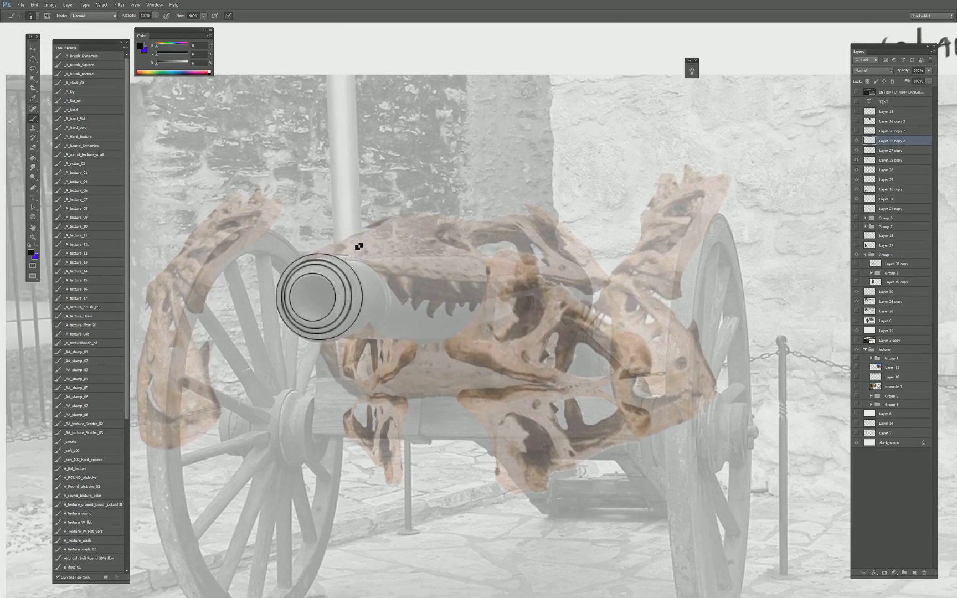
{"action": "left_click", "coordinate": [86, 101]}
{"action": "left_click_drag", "start_coordinate": [320, 255], "coordinate": [354, 255]}
{"action": "left_click_drag", "start_coordinate": [330, 340], "coordinate": [376, 325]}
{"action": "mouse_move", "coordinate": [379, 327]}
{"action": "left_mouse_down"}
{"action": "mouse_move", "coordinate": [386, 304]}
{"action": "mouse_move", "coordinate": [391, 310]}
{"action": "mouse_move", "coordinate": [385, 322]}
{"action": "mouse_move", "coordinate": [386, 285]}
{"action": "mouse_move", "coordinate": [387, 294]}
{"action": "mouse_move", "coordinate": [379, 272]}
{"action": "left_mouse_up"}
{"action": "mouse_move", "coordinate": [374, 266]}
{"action": "left_mouse_down"}
{"action": "mouse_move", "coordinate": [352, 251]}
{"action": "mouse_move", "coordinate": [320, 251]}
{"action": "mouse_move", "coordinate": [384, 232]}
{"action": "mouse_move", "coordinate": [372, 242]}
{"action": "mouse_move", "coordinate": [386, 244]}
{"action": "mouse_move", "coordinate": [409, 221]}
{"action": "mouse_move", "coordinate": [387, 221]}
{"action": "left_mouse_up"}
Outline the upper skull in black along its top edge, including the nostril, the large eye opening and the rear crest.
{"action": "left_click", "coordinate": [87, 119]}
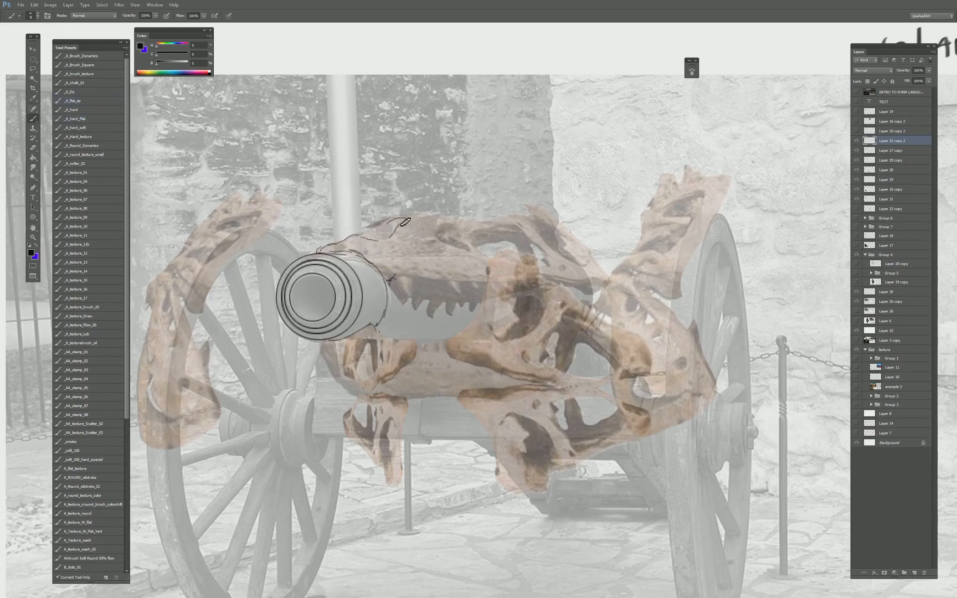
{"action": "key", "text": "e"}
{"action": "mouse_move", "coordinate": [395, 233]}
{"action": "left_mouse_down"}
{"action": "mouse_move", "coordinate": [382, 216]}
{"action": "mouse_move", "coordinate": [393, 221]}
{"action": "mouse_move", "coordinate": [394, 241]}
{"action": "mouse_move", "coordinate": [406, 226]}
{"action": "mouse_move", "coordinate": [390, 242]}
{"action": "mouse_move", "coordinate": [386, 230]}
{"action": "mouse_move", "coordinate": [376, 237]}
{"action": "mouse_move", "coordinate": [402, 228]}
{"action": "mouse_move", "coordinate": [362, 238]}
{"action": "mouse_move", "coordinate": [386, 222]}
{"action": "mouse_move", "coordinate": [355, 237]}
{"action": "mouse_move", "coordinate": [409, 215]}
{"action": "mouse_move", "coordinate": [458, 223]}
{"action": "mouse_move", "coordinate": [446, 223]}
{"action": "mouse_move", "coordinate": [440, 238]}
{"action": "mouse_move", "coordinate": [460, 250]}
{"action": "left_mouse_up"}
{"action": "key", "text": "b"}
{"action": "mouse_move", "coordinate": [437, 237]}
{"action": "left_mouse_down"}
{"action": "mouse_move", "coordinate": [449, 220]}
{"action": "mouse_move", "coordinate": [477, 250]}
{"action": "mouse_move", "coordinate": [523, 223]}
{"action": "mouse_move", "coordinate": [551, 260]}
{"action": "mouse_move", "coordinate": [547, 271]}
{"action": "mouse_move", "coordinate": [518, 269]}
{"action": "mouse_move", "coordinate": [480, 247]}
{"action": "mouse_move", "coordinate": [501, 244]}
{"action": "mouse_move", "coordinate": [526, 259]}
{"action": "mouse_move", "coordinate": [540, 247]}
{"action": "mouse_move", "coordinate": [539, 259]}
{"action": "left_mouse_up"}
{"action": "left_click_drag", "start_coordinate": [464, 221], "coordinate": [533, 213]}
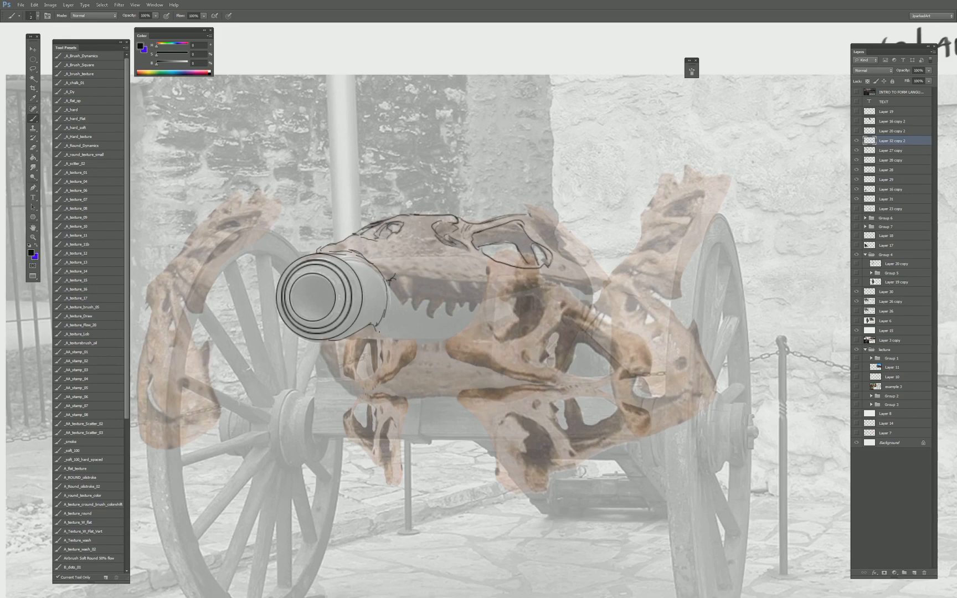
{"action": "mouse_move", "coordinate": [531, 208]}
{"action": "left_mouse_down"}
{"action": "mouse_move", "coordinate": [601, 269]}
{"action": "mouse_move", "coordinate": [596, 285]}
{"action": "mouse_move", "coordinate": [549, 247]}
{"action": "mouse_move", "coordinate": [552, 280]}
{"action": "mouse_move", "coordinate": [590, 300]}
{"action": "left_mouse_up"}
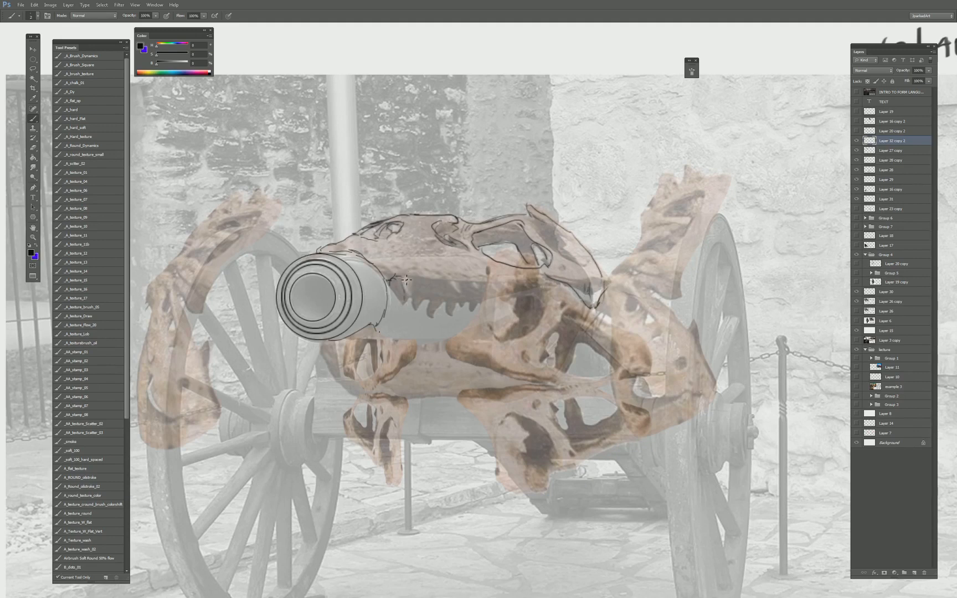
Draw the row of upper teeth and cheek line, and add surface marks on the snout and inside the eye opening.
{"action": "mouse_move", "coordinate": [406, 280]}
{"action": "left_mouse_down"}
{"action": "mouse_move", "coordinate": [408, 309]}
{"action": "mouse_move", "coordinate": [405, 281]}
{"action": "mouse_move", "coordinate": [423, 282]}
{"action": "mouse_move", "coordinate": [426, 298]}
{"action": "mouse_move", "coordinate": [419, 292]}
{"action": "mouse_move", "coordinate": [434, 287]}
{"action": "mouse_move", "coordinate": [431, 302]}
{"action": "mouse_move", "coordinate": [446, 284]}
{"action": "mouse_move", "coordinate": [451, 303]}
{"action": "mouse_move", "coordinate": [475, 281]}
{"action": "mouse_move", "coordinate": [463, 296]}
{"action": "mouse_move", "coordinate": [547, 281]}
{"action": "mouse_move", "coordinate": [529, 294]}
{"action": "mouse_move", "coordinate": [486, 278]}
{"action": "left_mouse_up"}
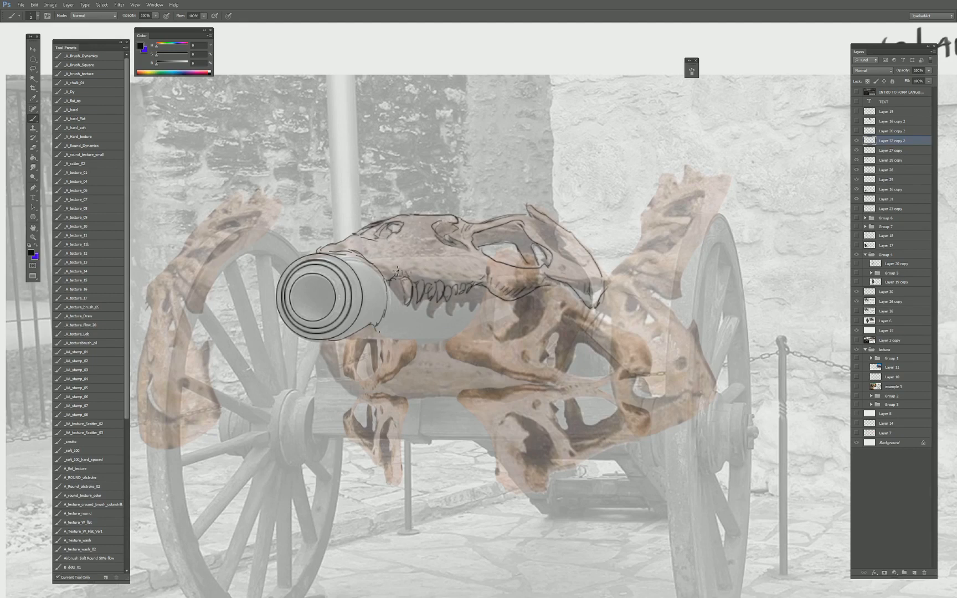
{"action": "mouse_move", "coordinate": [381, 273]}
{"action": "left_mouse_down"}
{"action": "mouse_move", "coordinate": [359, 253]}
{"action": "mouse_move", "coordinate": [333, 252]}
{"action": "mouse_move", "coordinate": [361, 255]}
{"action": "left_mouse_up"}
{"action": "key", "text": "e"}
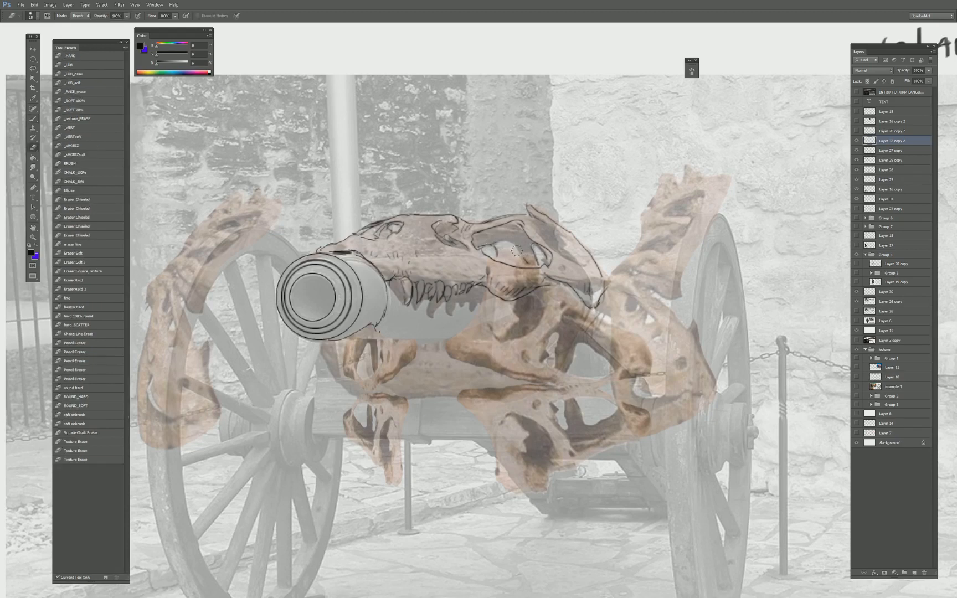
{"action": "key", "text": "b"}
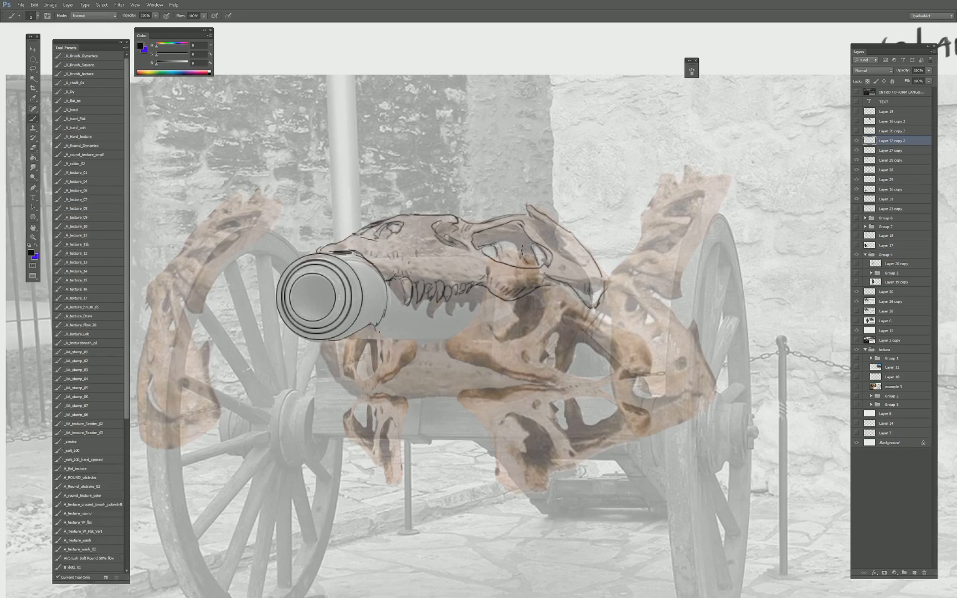
{"action": "key", "text": "e"}
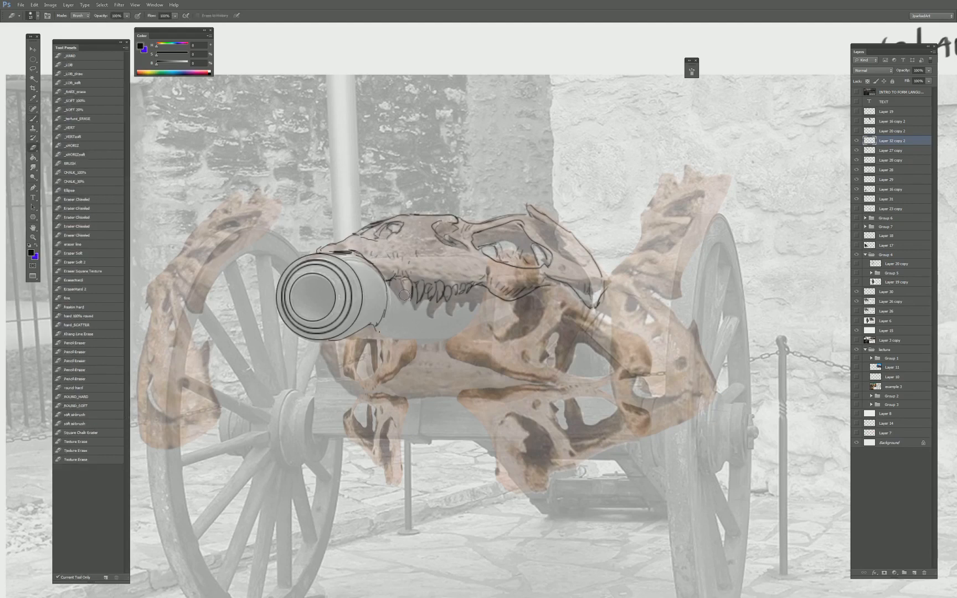
{"action": "key", "text": "b"}
Draw a curved strap from the upper teeth down to the front jaw bone, and outline that bone and its opening below the muzzle.
{"action": "left_click_drag", "start_coordinate": [409, 302], "coordinate": [406, 300]}
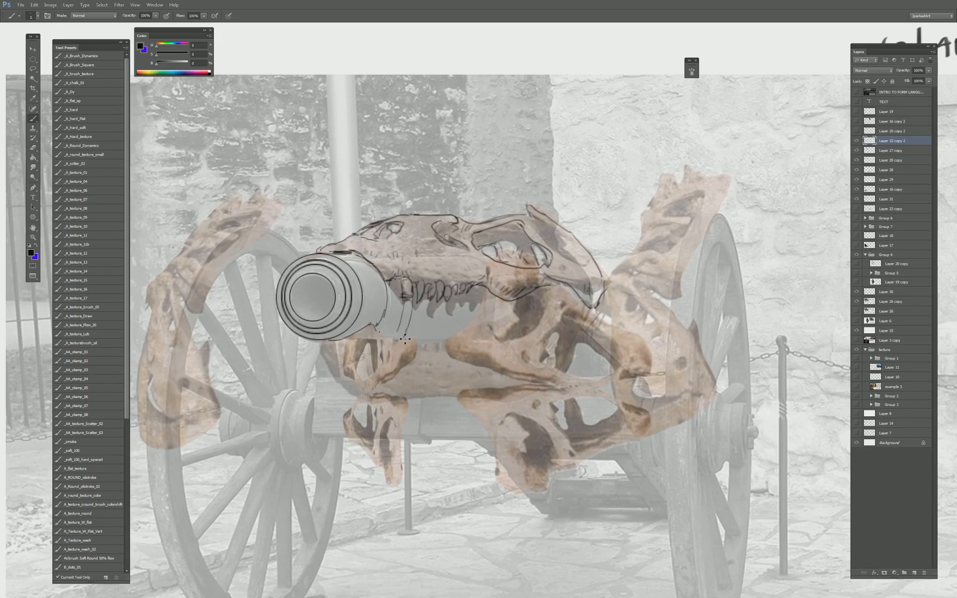
{"action": "left_click_drag", "start_coordinate": [400, 299], "coordinate": [404, 343]}
{"action": "key", "text": "ctrl+z"}
{"action": "left_click_drag", "start_coordinate": [411, 311], "coordinate": [400, 350]}
{"action": "left_click_drag", "start_coordinate": [321, 343], "coordinate": [355, 399]}
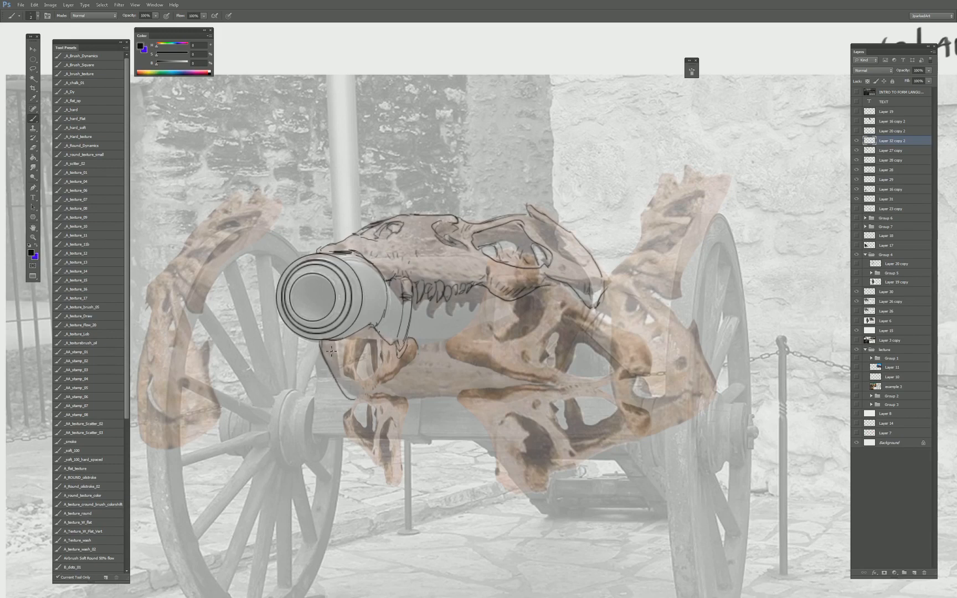
{"action": "mouse_move", "coordinate": [331, 350]}
{"action": "left_mouse_down"}
{"action": "mouse_move", "coordinate": [353, 376]}
{"action": "mouse_move", "coordinate": [380, 351]}
{"action": "mouse_move", "coordinate": [384, 365]}
{"action": "mouse_move", "coordinate": [364, 387]}
{"action": "mouse_move", "coordinate": [376, 352]}
{"action": "mouse_move", "coordinate": [365, 392]}
{"action": "mouse_move", "coordinate": [352, 352]}
{"action": "left_mouse_up"}
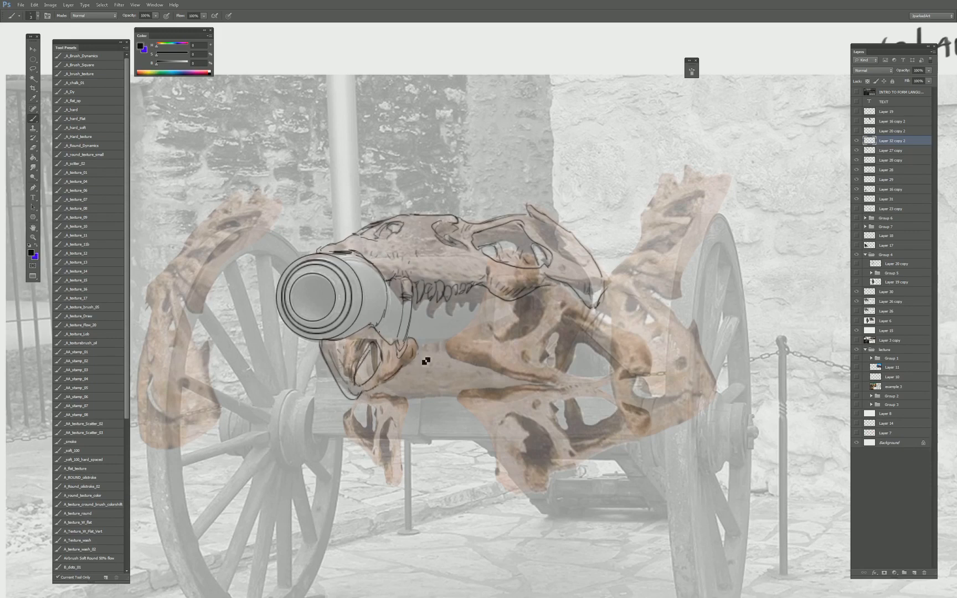
Draw the lower teeth behind the front jaw bone and a diagonal support beneath it, undoing misplaced strokes.
{"action": "mouse_move", "coordinate": [419, 342]}
{"action": "left_mouse_down"}
{"action": "mouse_move", "coordinate": [432, 358]}
{"action": "mouse_move", "coordinate": [439, 343]}
{"action": "mouse_move", "coordinate": [447, 354]}
{"action": "mouse_move", "coordinate": [469, 338]}
{"action": "left_mouse_up"}
{"action": "mouse_move", "coordinate": [382, 388]}
{"action": "left_mouse_down"}
{"action": "mouse_move", "coordinate": [435, 422]}
{"action": "mouse_move", "coordinate": [429, 437]}
{"action": "mouse_move", "coordinate": [413, 408]}
{"action": "mouse_move", "coordinate": [441, 435]}
{"action": "mouse_move", "coordinate": [405, 400]}
{"action": "mouse_move", "coordinate": [435, 436]}
{"action": "left_mouse_up"}
{"action": "key", "text": "ctrl+alt+z"}
{"action": "key", "text": "ctrl+alt+z"}
{"action": "key", "text": "ctrl+alt+z"}
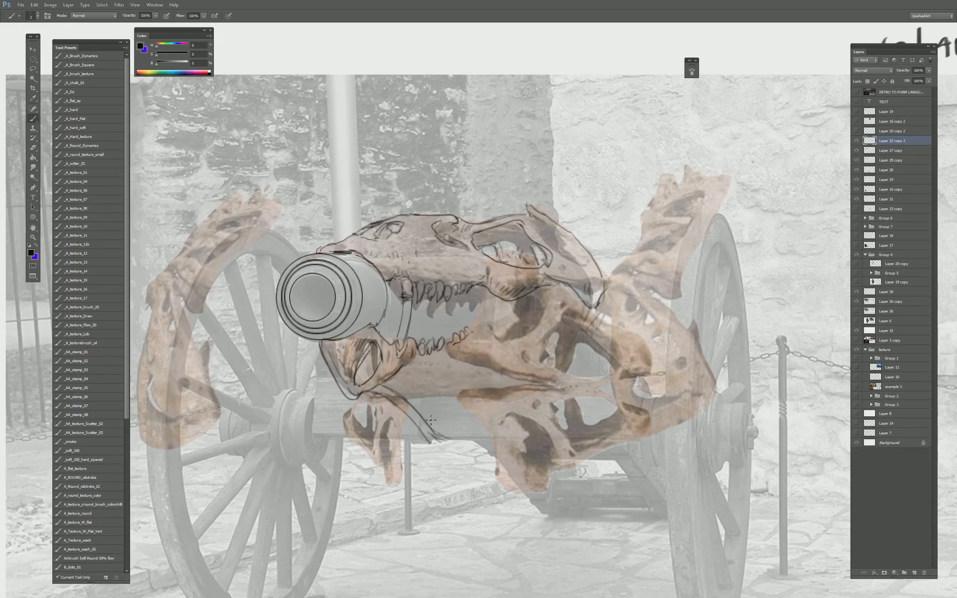
Clean up the diagonal support lines and draw an upright hooked support beside them beneath the barrel.
{"action": "key", "text": "e"}
{"action": "mouse_move", "coordinate": [394, 392]}
{"action": "left_mouse_down"}
{"action": "mouse_move", "coordinate": [450, 441]}
{"action": "mouse_move", "coordinate": [458, 395]}
{"action": "mouse_move", "coordinate": [452, 426]}
{"action": "left_mouse_up"}
{"action": "key", "text": "b"}
{"action": "key", "text": "ctrl+z"}
{"action": "mouse_move", "coordinate": [449, 426]}
{"action": "left_mouse_down"}
{"action": "mouse_move", "coordinate": [459, 432]}
{"action": "mouse_move", "coordinate": [456, 401]}
{"action": "mouse_move", "coordinate": [492, 371]}
{"action": "left_mouse_up"}
Erase the lines overlapping the middle skull piece and outline that piece with its eye socket and rear opening.
{"action": "key", "text": "e"}
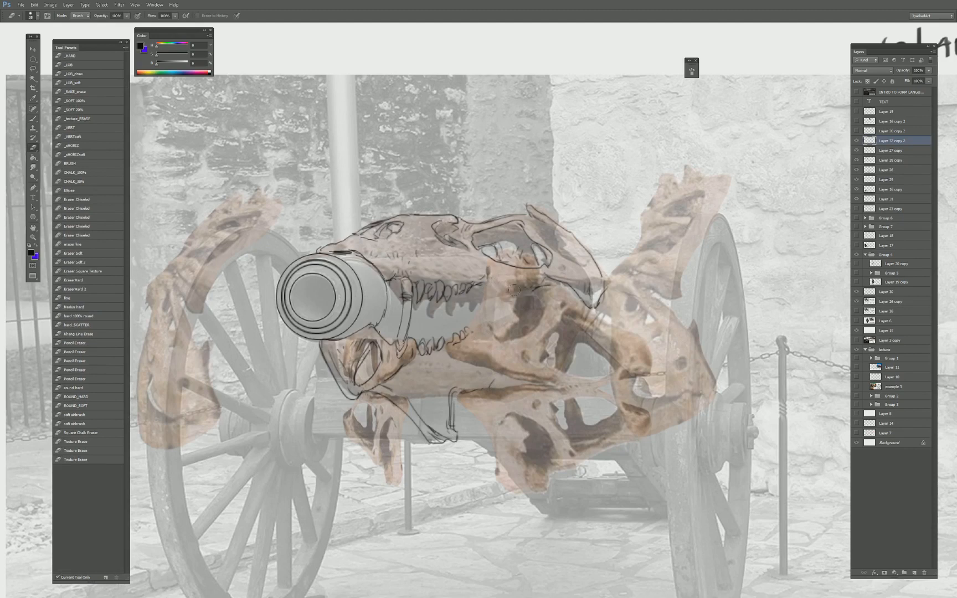
{"action": "key", "text": "b"}
{"action": "mouse_move", "coordinate": [498, 255]}
{"action": "left_mouse_down"}
{"action": "mouse_move", "coordinate": [467, 341]}
{"action": "mouse_move", "coordinate": [451, 330]}
{"action": "mouse_move", "coordinate": [446, 360]}
{"action": "mouse_move", "coordinate": [554, 388]}
{"action": "mouse_move", "coordinate": [546, 352]}
{"action": "mouse_move", "coordinate": [570, 316]}
{"action": "mouse_move", "coordinate": [616, 347]}
{"action": "mouse_move", "coordinate": [590, 382]}
{"action": "mouse_move", "coordinate": [556, 368]}
{"action": "mouse_move", "coordinate": [582, 344]}
{"action": "left_mouse_up"}
{"action": "key", "text": "e"}
{"action": "key", "text": "b"}
{"action": "key", "text": "e"}
{"action": "key", "text": "b"}
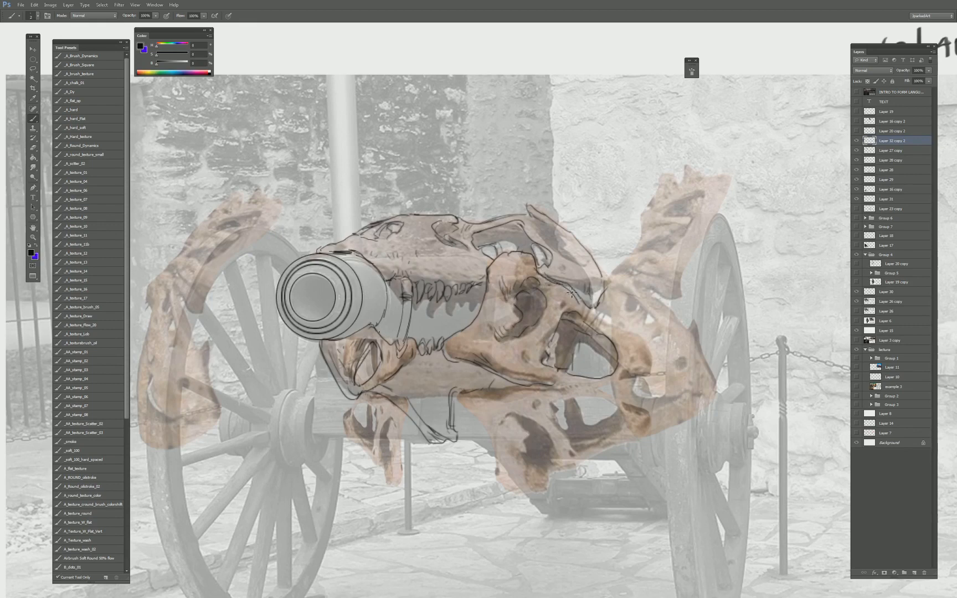
Finish the middle skull piece's rear edge and outline the mirrored piece beneath it, adding the openings and small holes in both.
{"action": "left_click_drag", "start_coordinate": [581, 308], "coordinate": [626, 337]}
{"action": "left_click_drag", "start_coordinate": [549, 382], "coordinate": [595, 386]}
{"action": "mouse_move", "coordinate": [466, 402]}
{"action": "left_mouse_down"}
{"action": "mouse_move", "coordinate": [468, 337]}
{"action": "mouse_move", "coordinate": [495, 377]}
{"action": "mouse_move", "coordinate": [501, 419]}
{"action": "mouse_move", "coordinate": [518, 427]}
{"action": "mouse_move", "coordinate": [636, 376]}
{"action": "mouse_move", "coordinate": [569, 382]}
{"action": "mouse_move", "coordinate": [554, 339]}
{"action": "mouse_move", "coordinate": [573, 333]}
{"action": "mouse_move", "coordinate": [618, 345]}
{"action": "mouse_move", "coordinate": [576, 368]}
{"action": "mouse_move", "coordinate": [613, 360]}
{"action": "left_mouse_up"}
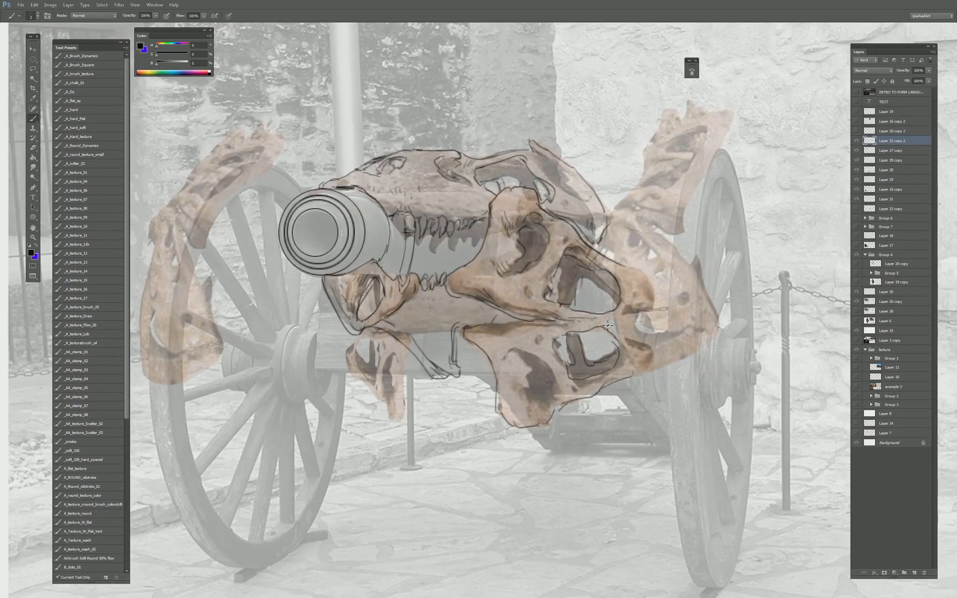
{"action": "mouse_move", "coordinate": [573, 306]}
{"action": "left_mouse_down"}
{"action": "mouse_move", "coordinate": [592, 271]}
{"action": "mouse_move", "coordinate": [624, 304]}
{"action": "left_mouse_up"}
{"action": "mouse_move", "coordinate": [500, 351]}
{"action": "left_mouse_down"}
{"action": "mouse_move", "coordinate": [531, 350]}
{"action": "mouse_move", "coordinate": [556, 374]}
{"action": "mouse_move", "coordinate": [544, 414]}
{"action": "mouse_move", "coordinate": [515, 393]}
{"action": "mouse_move", "coordinate": [508, 359]}
{"action": "mouse_move", "coordinate": [529, 370]}
{"action": "mouse_move", "coordinate": [530, 390]}
{"action": "left_mouse_up"}
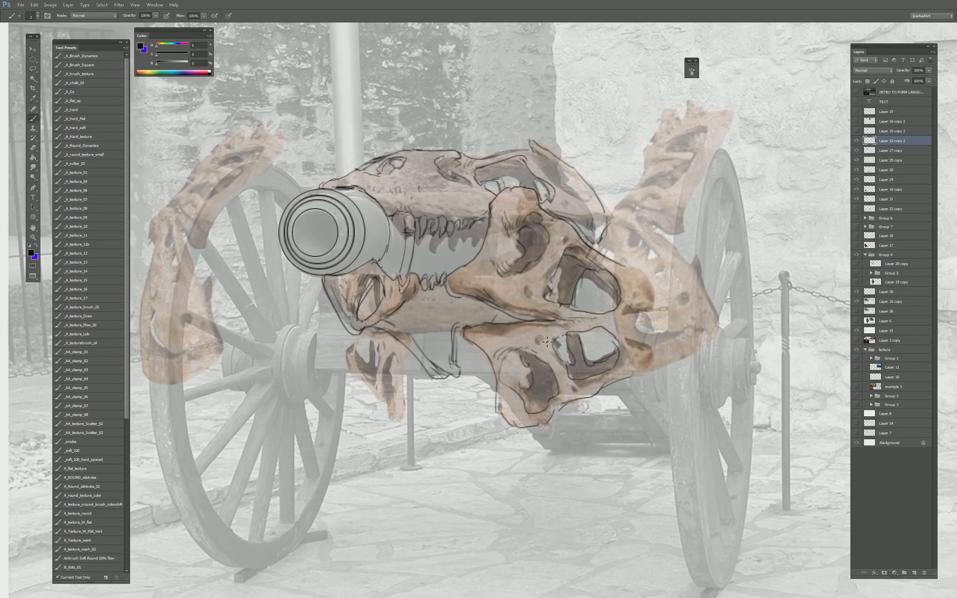
{"action": "left_click", "coordinate": [539, 340]}
{"action": "left_click", "coordinate": [527, 291]}
{"action": "left_click_drag", "start_coordinate": [483, 303], "coordinate": [484, 309]}
Draw the carriage beam's edges beneath the skull pieces, undoing misplaced strokes, and outline the small hanging bone in front of it.
{"action": "left_click_drag", "start_coordinate": [479, 372], "coordinate": [510, 375]}
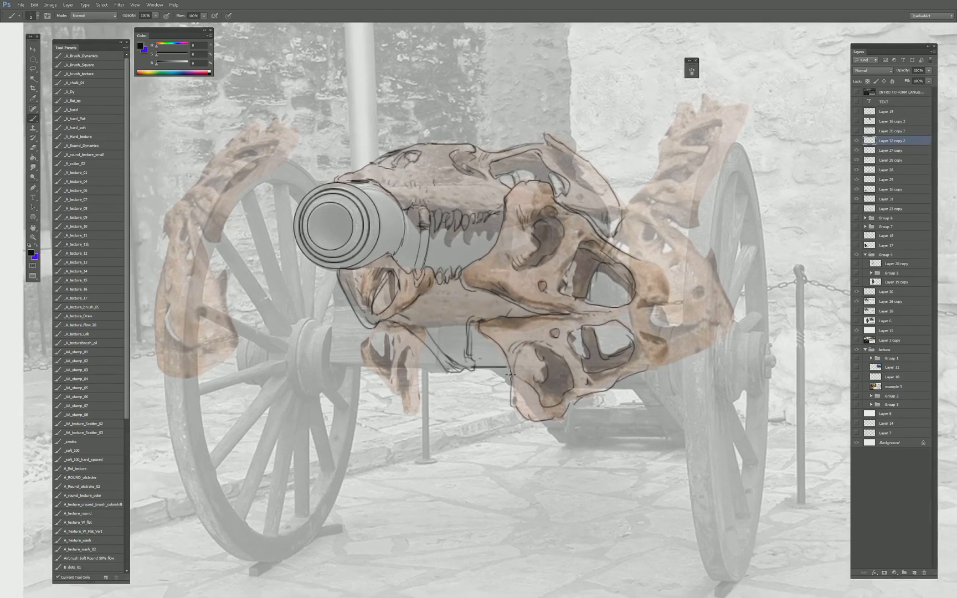
{"action": "mouse_move", "coordinate": [416, 369]}
{"action": "left_mouse_down"}
{"action": "mouse_move", "coordinate": [567, 368]}
{"action": "mouse_move", "coordinate": [548, 369]}
{"action": "left_mouse_up"}
{"action": "key", "text": "ctrl+alt+z"}
{"action": "key", "text": "ctrl+alt+z"}
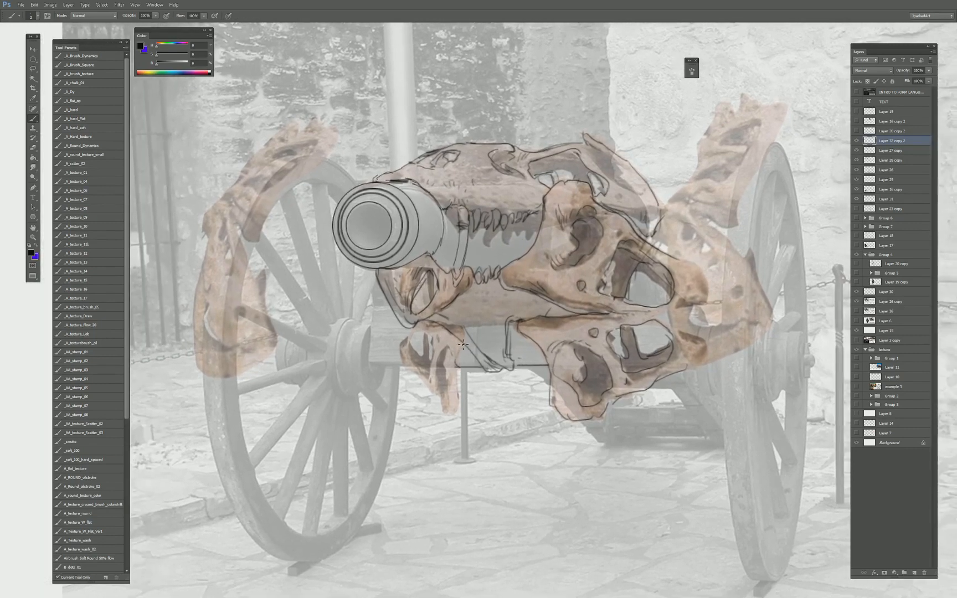
{"action": "mouse_move", "coordinate": [456, 367]}
{"action": "left_mouse_down"}
{"action": "mouse_move", "coordinate": [461, 407]}
{"action": "mouse_move", "coordinate": [461, 390]}
{"action": "mouse_move", "coordinate": [471, 409]}
{"action": "mouse_move", "coordinate": [497, 379]}
{"action": "mouse_move", "coordinate": [472, 373]}
{"action": "mouse_move", "coordinate": [456, 412]}
{"action": "mouse_move", "coordinate": [467, 411]}
{"action": "mouse_move", "coordinate": [445, 405]}
{"action": "mouse_move", "coordinate": [441, 386]}
{"action": "mouse_move", "coordinate": [455, 356]}
{"action": "mouse_move", "coordinate": [445, 353]}
{"action": "mouse_move", "coordinate": [447, 384]}
{"action": "mouse_move", "coordinate": [443, 351]}
{"action": "mouse_move", "coordinate": [430, 354]}
{"action": "mouse_move", "coordinate": [432, 381]}
{"action": "mouse_move", "coordinate": [406, 336]}
{"action": "mouse_move", "coordinate": [411, 367]}
{"action": "mouse_move", "coordinate": [432, 398]}
{"action": "mouse_move", "coordinate": [429, 366]}
{"action": "mouse_move", "coordinate": [386, 367]}
{"action": "mouse_move", "coordinate": [371, 354]}
{"action": "mouse_move", "coordinate": [375, 307]}
{"action": "mouse_move", "coordinate": [379, 329]}
{"action": "left_mouse_up"}
{"action": "key", "text": "m"}
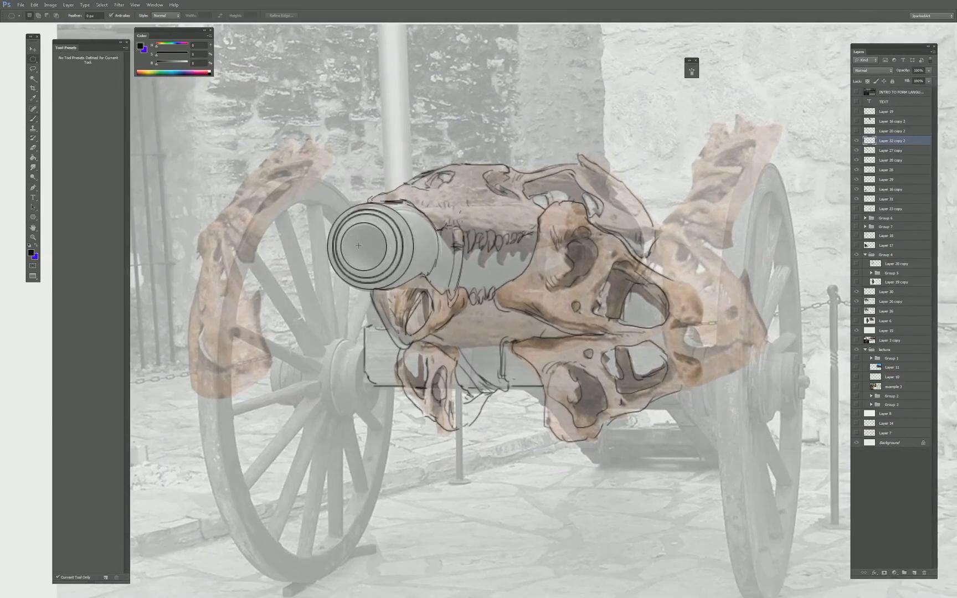
Add the muzzle's innermost ring by stroking a circular selection around the bore, and clear the selection.
{"action": "left_click_drag", "start_coordinate": [386, 269], "coordinate": [343, 224]}
{"action": "right_click", "coordinate": [379, 249]}
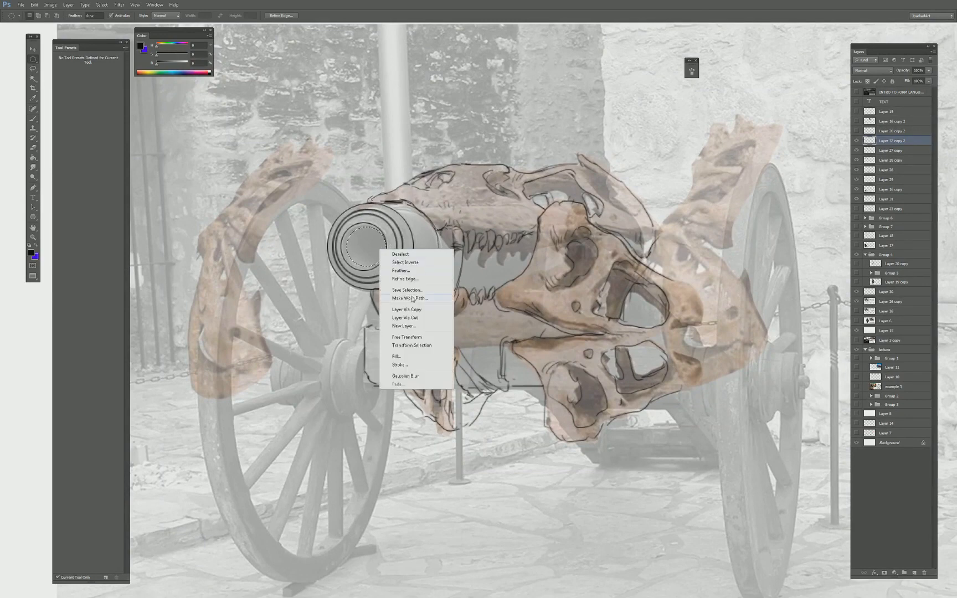
{"action": "key", "text": "Escape"}
{"action": "key", "text": "ctrl+d"}
{"action": "key", "text": "b"}
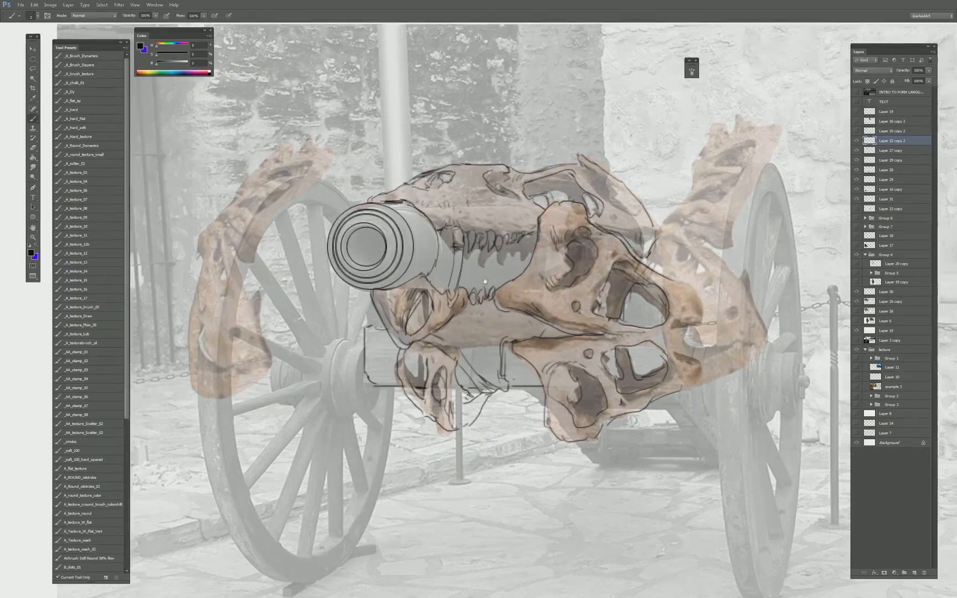
Draw a curved band around the barrel behind the muzzle and add small holes and rear opening details to the upper skull piece.
{"action": "scroll", "coordinate": [480, 281], "scroll_direction": "up", "scroll_amount": 1}
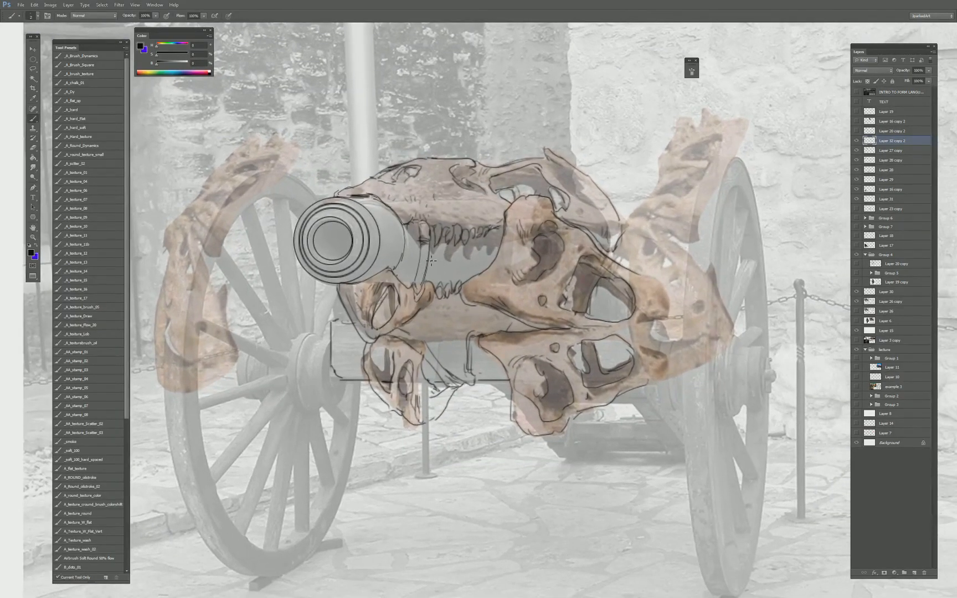
{"action": "mouse_move", "coordinate": [431, 260]}
{"action": "left_mouse_down"}
{"action": "mouse_move", "coordinate": [424, 279]}
{"action": "mouse_move", "coordinate": [426, 238]}
{"action": "mouse_move", "coordinate": [452, 224]}
{"action": "mouse_move", "coordinate": [424, 217]}
{"action": "mouse_move", "coordinate": [432, 211]}
{"action": "mouse_move", "coordinate": [442, 224]}
{"action": "mouse_move", "coordinate": [436, 212]}
{"action": "left_mouse_up"}
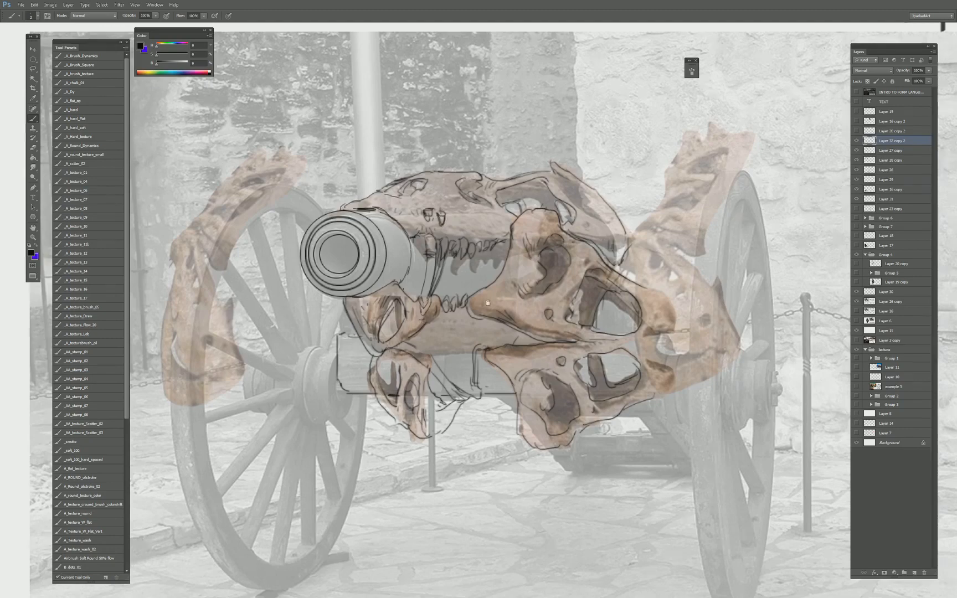
{"action": "left_click_drag", "start_coordinate": [487, 303], "coordinate": [477, 300]}
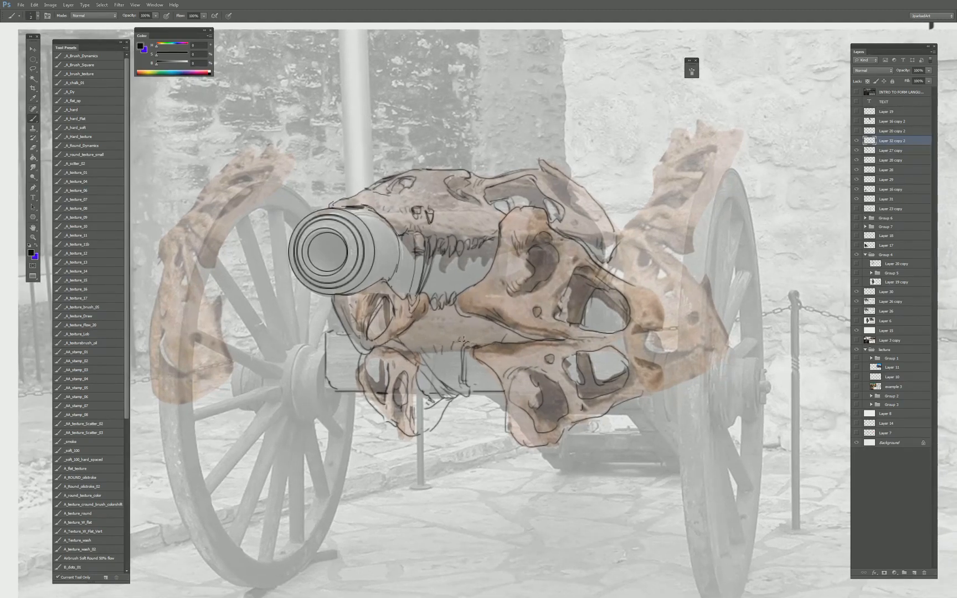
{"action": "left_click_drag", "start_coordinate": [619, 232], "coordinate": [581, 264]}
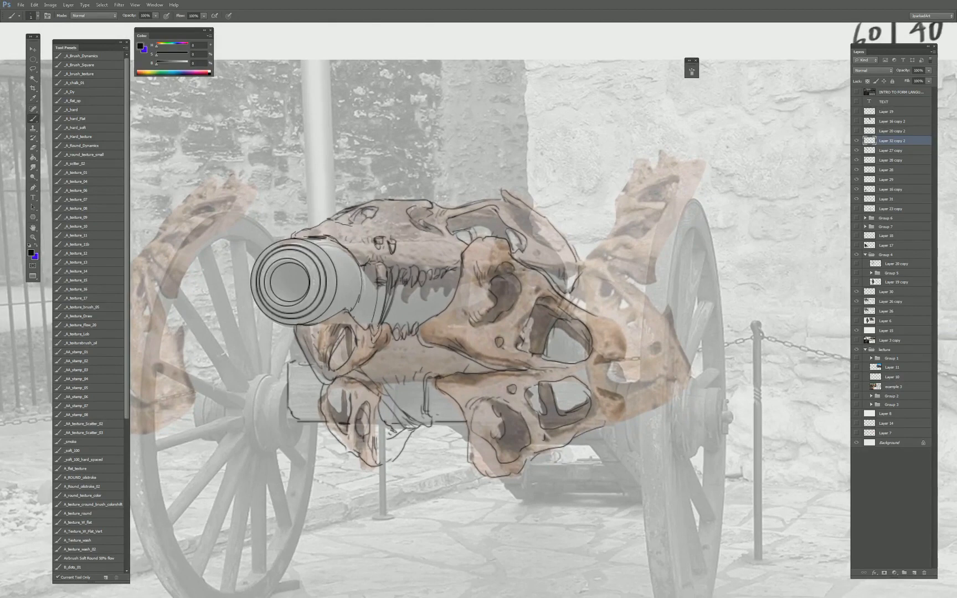
{"action": "mouse_move", "coordinate": [520, 221]}
{"action": "left_mouse_down"}
{"action": "mouse_move", "coordinate": [546, 247]}
{"action": "mouse_move", "coordinate": [519, 207]}
{"action": "mouse_move", "coordinate": [560, 247]}
{"action": "mouse_move", "coordinate": [536, 242]}
{"action": "mouse_move", "coordinate": [565, 245]}
{"action": "mouse_move", "coordinate": [537, 249]}
{"action": "left_mouse_up"}
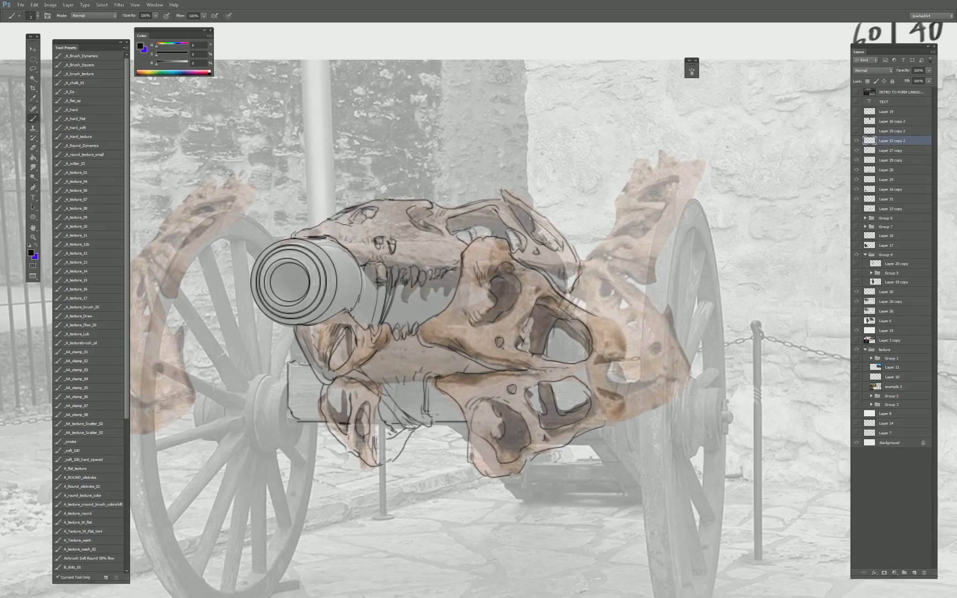
Outline the long sides and lower edge of the upright bone above the right wheel, undoing a misplaced stroke.
{"action": "mouse_move", "coordinate": [645, 170]}
{"action": "left_mouse_down"}
{"action": "mouse_move", "coordinate": [637, 216]}
{"action": "mouse_move", "coordinate": [618, 209]}
{"action": "mouse_move", "coordinate": [609, 219]}
{"action": "mouse_move", "coordinate": [623, 195]}
{"action": "mouse_move", "coordinate": [591, 233]}
{"action": "mouse_move", "coordinate": [614, 216]}
{"action": "mouse_move", "coordinate": [579, 240]}
{"action": "mouse_move", "coordinate": [552, 302]}
{"action": "mouse_move", "coordinate": [592, 297]}
{"action": "mouse_move", "coordinate": [586, 314]}
{"action": "mouse_move", "coordinate": [610, 325]}
{"action": "mouse_move", "coordinate": [651, 228]}
{"action": "left_mouse_up"}
{"action": "key", "text": "ctrl+z"}
{"action": "mouse_move", "coordinate": [614, 324]}
{"action": "left_mouse_down"}
{"action": "mouse_move", "coordinate": [640, 245]}
{"action": "mouse_move", "coordinate": [654, 223]}
{"action": "mouse_move", "coordinate": [662, 228]}
{"action": "mouse_move", "coordinate": [655, 203]}
{"action": "mouse_move", "coordinate": [625, 246]}
{"action": "mouse_move", "coordinate": [595, 300]}
{"action": "left_mouse_up"}
{"action": "left_click_drag", "start_coordinate": [598, 311], "coordinate": [600, 299]}
{"action": "left_click_drag", "start_coordinate": [602, 310], "coordinate": [604, 299]}
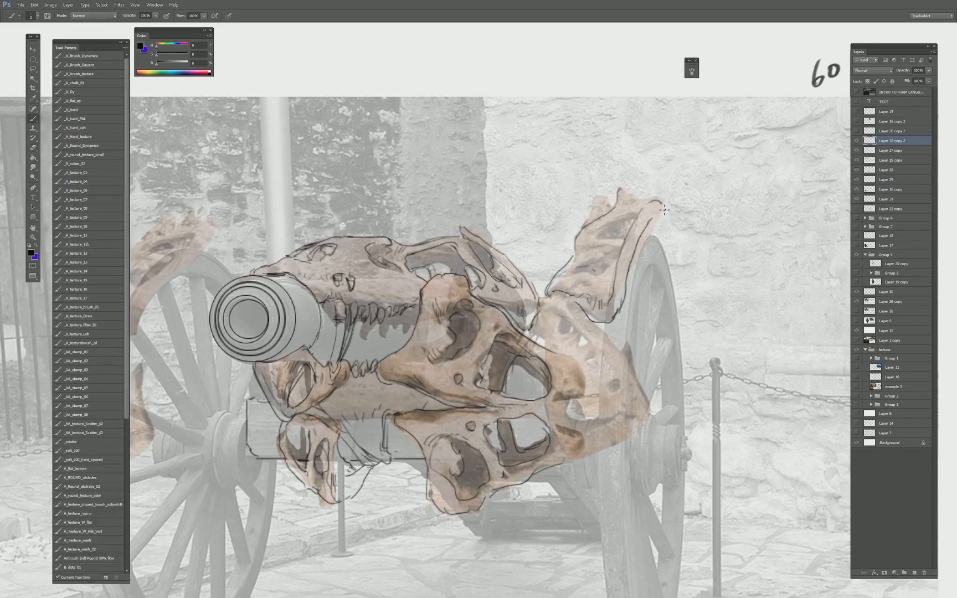
Finish the upright bone with a hooked tip and jagged upper edge, and outline its opening with short surface lines.
{"action": "mouse_move", "coordinate": [659, 203]}
{"action": "left_mouse_down"}
{"action": "mouse_move", "coordinate": [680, 254]}
{"action": "mouse_move", "coordinate": [660, 225]}
{"action": "mouse_move", "coordinate": [671, 258]}
{"action": "left_mouse_up"}
{"action": "left_click_drag", "start_coordinate": [658, 203], "coordinate": [620, 189]}
{"action": "mouse_move", "coordinate": [597, 227]}
{"action": "left_mouse_down"}
{"action": "mouse_move", "coordinate": [631, 218]}
{"action": "mouse_move", "coordinate": [593, 239]}
{"action": "mouse_move", "coordinate": [626, 238]}
{"action": "mouse_move", "coordinate": [630, 215]}
{"action": "mouse_move", "coordinate": [620, 232]}
{"action": "left_mouse_up"}
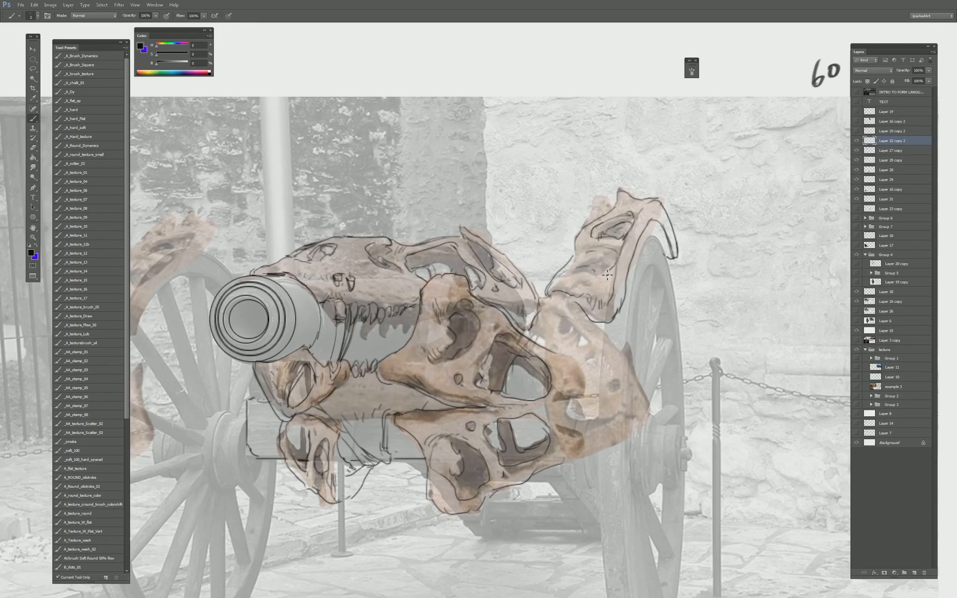
{"action": "left_click_drag", "start_coordinate": [592, 251], "coordinate": [575, 252]}
Outline the outer edge of the skull piece beneath the upright bone and draw the right wheel's hub rings beside it.
{"action": "scroll", "coordinate": [558, 297], "scroll_direction": "down", "scroll_amount": 3}
{"action": "scroll", "coordinate": [558, 297], "scroll_direction": "right", "scroll_amount": 3}
{"action": "mouse_move", "coordinate": [562, 301]}
{"action": "left_mouse_down"}
{"action": "mouse_move", "coordinate": [599, 382]}
{"action": "mouse_move", "coordinate": [600, 366]}
{"action": "mouse_move", "coordinate": [615, 388]}
{"action": "mouse_move", "coordinate": [601, 439]}
{"action": "left_mouse_up"}
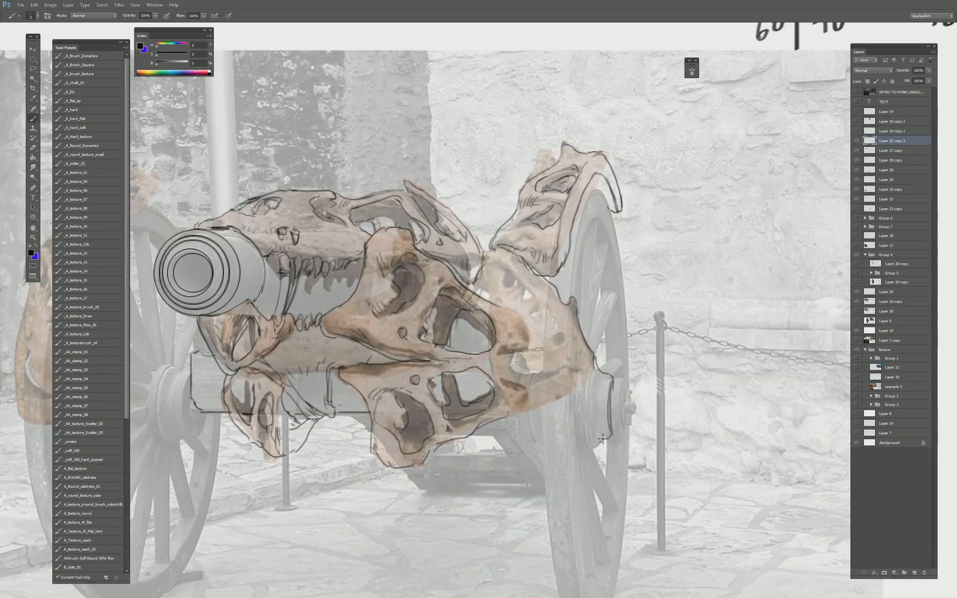
{"action": "mouse_move", "coordinate": [604, 377]}
{"action": "left_mouse_down"}
{"action": "mouse_move", "coordinate": [595, 452]}
{"action": "mouse_move", "coordinate": [601, 445]}
{"action": "left_mouse_up"}
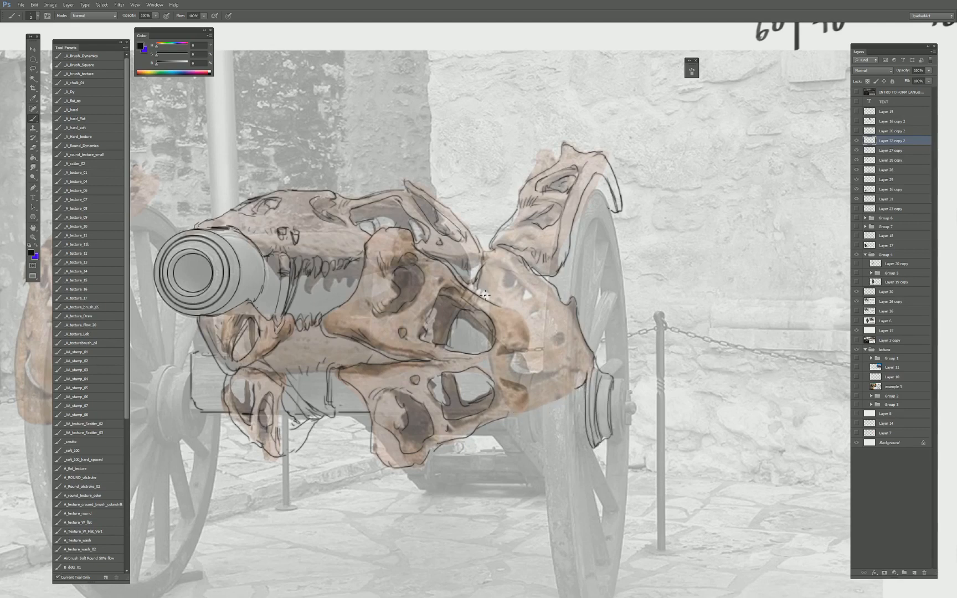
Outline the front and lower edges of the skull piece in front of the right wheel, adding its openings and small holes.
{"action": "key", "text": "e"}
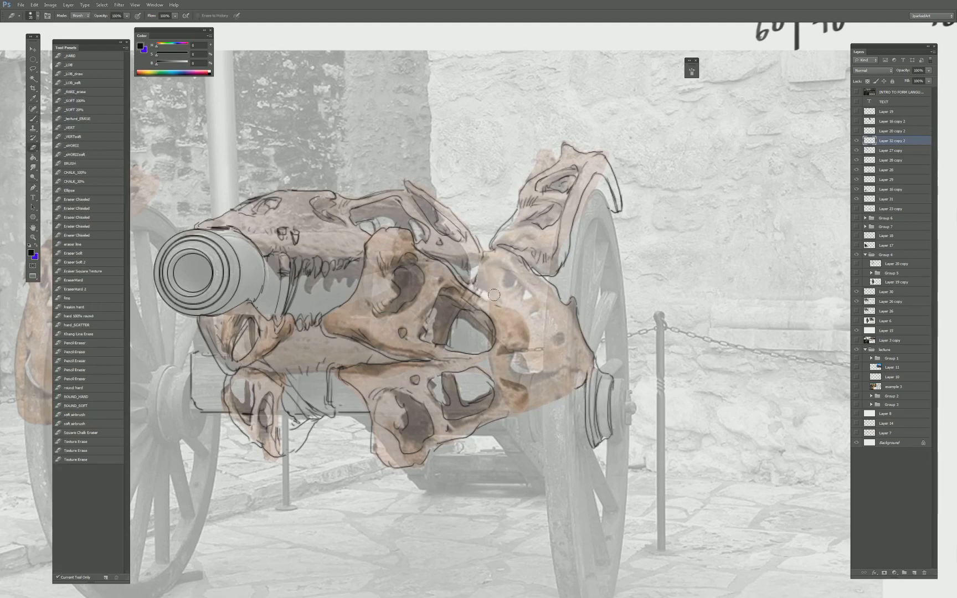
{"action": "key", "text": "b"}
{"action": "left_click_drag", "start_coordinate": [479, 275], "coordinate": [478, 263]}
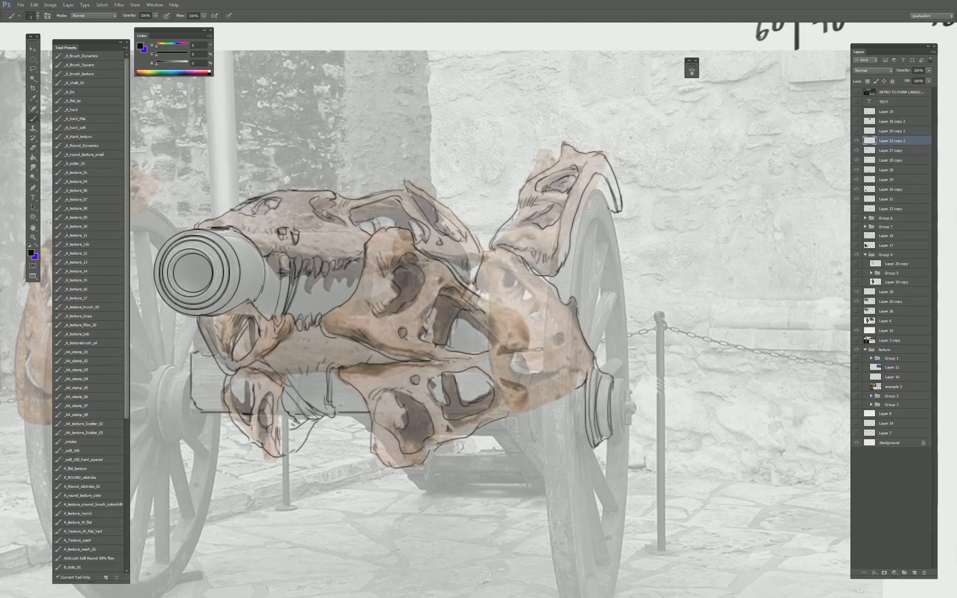
{"action": "mouse_move", "coordinate": [488, 308]}
{"action": "left_mouse_down"}
{"action": "mouse_move", "coordinate": [488, 367]}
{"action": "mouse_move", "coordinate": [517, 411]}
{"action": "mouse_move", "coordinate": [581, 391]}
{"action": "left_mouse_up"}
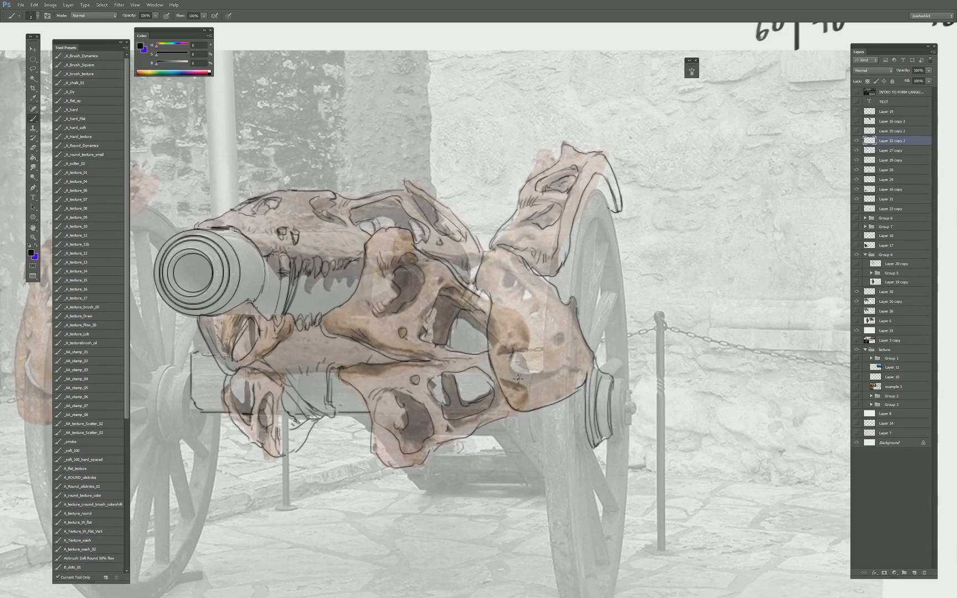
{"action": "mouse_move", "coordinate": [517, 378]}
{"action": "left_mouse_down"}
{"action": "mouse_move", "coordinate": [552, 365]}
{"action": "mouse_move", "coordinate": [516, 355]}
{"action": "mouse_move", "coordinate": [549, 356]}
{"action": "mouse_move", "coordinate": [512, 355]}
{"action": "mouse_move", "coordinate": [532, 385]}
{"action": "left_mouse_up"}
{"action": "mouse_move", "coordinate": [554, 335]}
{"action": "left_mouse_down"}
{"action": "mouse_move", "coordinate": [522, 280]}
{"action": "mouse_move", "coordinate": [540, 304]}
{"action": "mouse_move", "coordinate": [535, 318]}
{"action": "mouse_move", "coordinate": [537, 303]}
{"action": "mouse_move", "coordinate": [524, 304]}
{"action": "mouse_move", "coordinate": [532, 288]}
{"action": "mouse_move", "coordinate": [527, 299]}
{"action": "mouse_move", "coordinate": [521, 279]}
{"action": "mouse_move", "coordinate": [507, 290]}
{"action": "mouse_move", "coordinate": [499, 266]}
{"action": "left_mouse_up"}
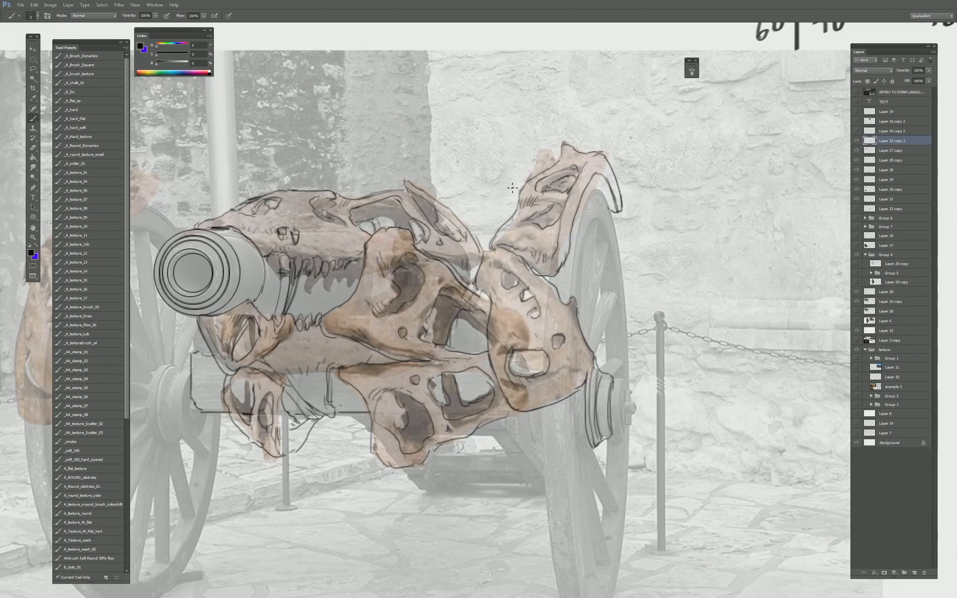
{"action": "left_click_drag", "start_coordinate": [558, 369], "coordinate": [516, 322]}
Clean up the joint between the upright bone and the skull piece beneath it, and draw small teeth between them.
{"action": "key", "text": "e"}
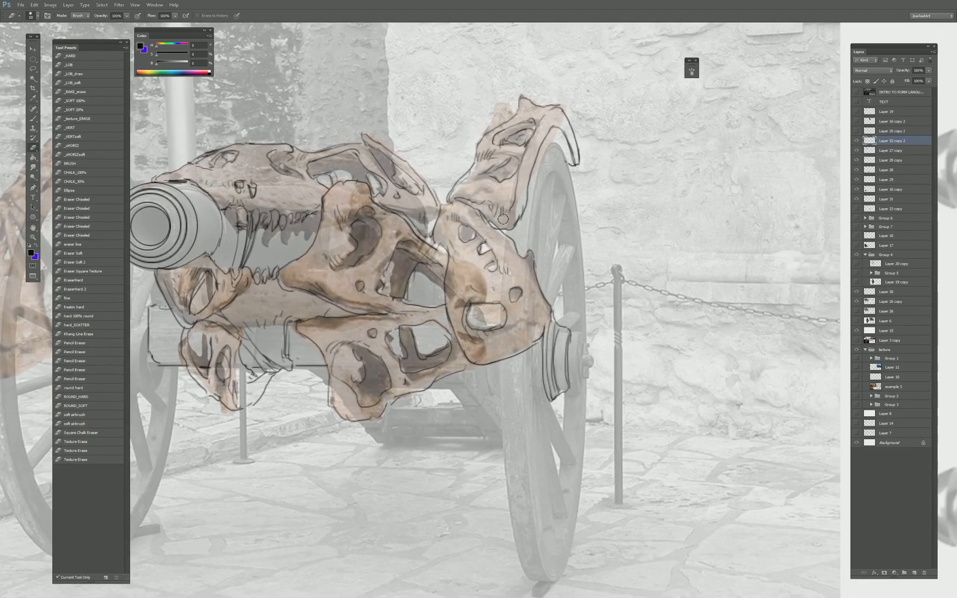
{"action": "key", "text": "b"}
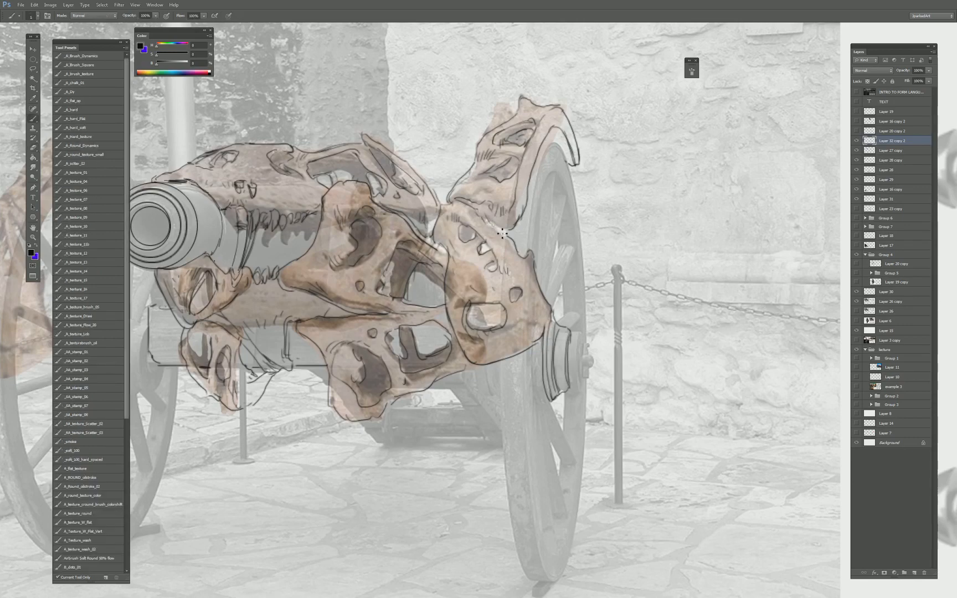
{"action": "left_click_drag", "start_coordinate": [503, 233], "coordinate": [508, 234]}
{"action": "left_click_drag", "start_coordinate": [561, 164], "coordinate": [551, 179]}
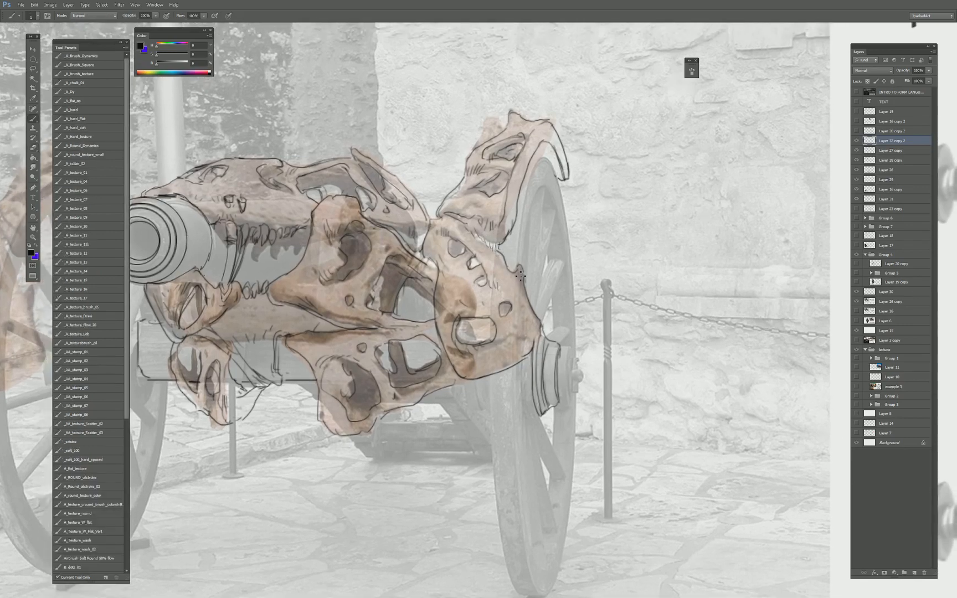
{"action": "left_click_drag", "start_coordinate": [520, 276], "coordinate": [509, 233]}
Erase the hub lines touching the skull piece and redraw the right wheel's hub with a rounded cap and a buckle-like bracket.
{"action": "key", "text": "e"}
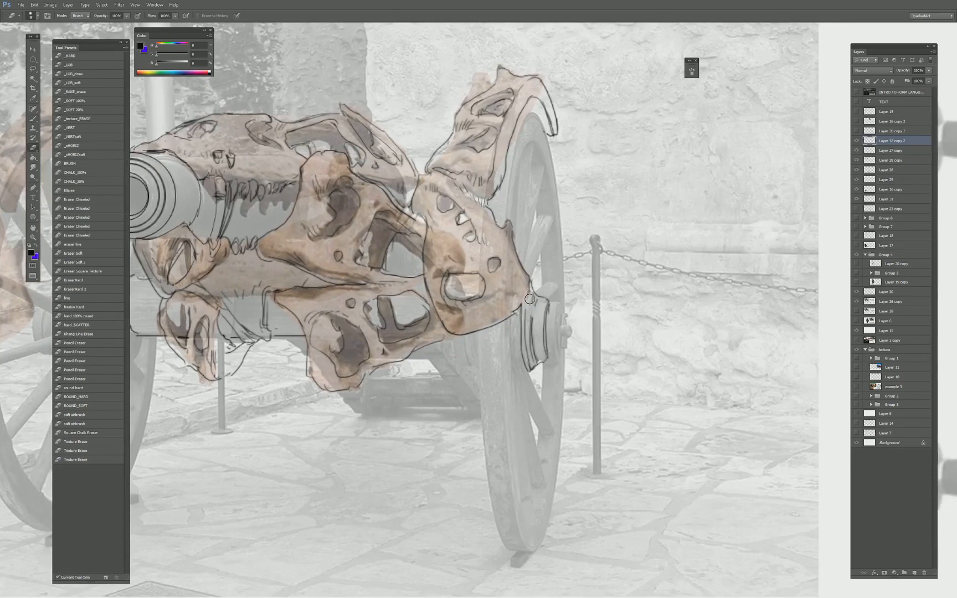
{"action": "key", "text": "b"}
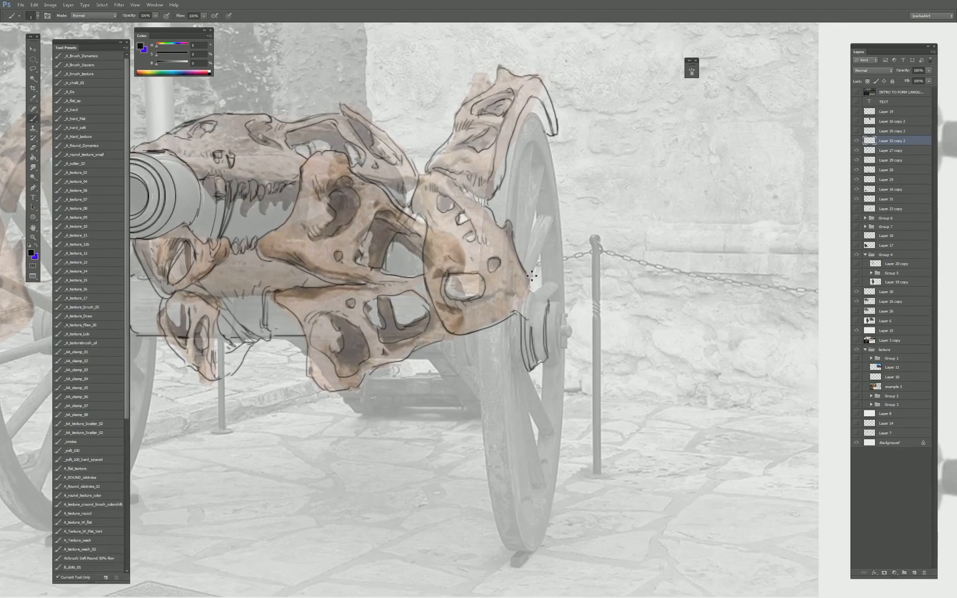
{"action": "mouse_move", "coordinate": [544, 267]}
{"action": "left_mouse_down"}
{"action": "mouse_move", "coordinate": [546, 305]}
{"action": "mouse_move", "coordinate": [529, 326]}
{"action": "mouse_move", "coordinate": [536, 348]}
{"action": "mouse_move", "coordinate": [542, 340]}
{"action": "left_mouse_up"}
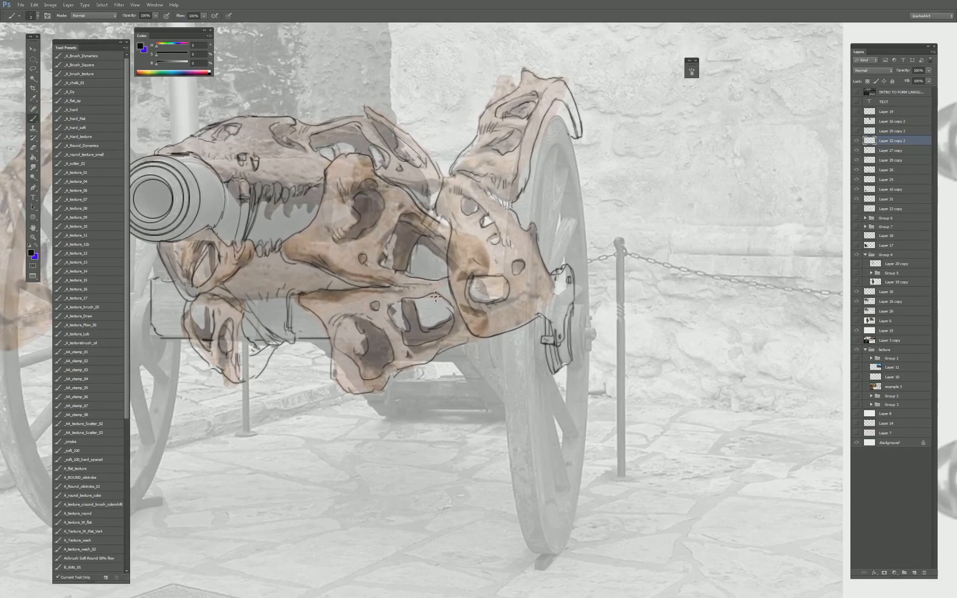
Erase the rear opening's outline in the lower mirrored skull piece and redraw it as a squared frame.
{"action": "key", "text": "e"}
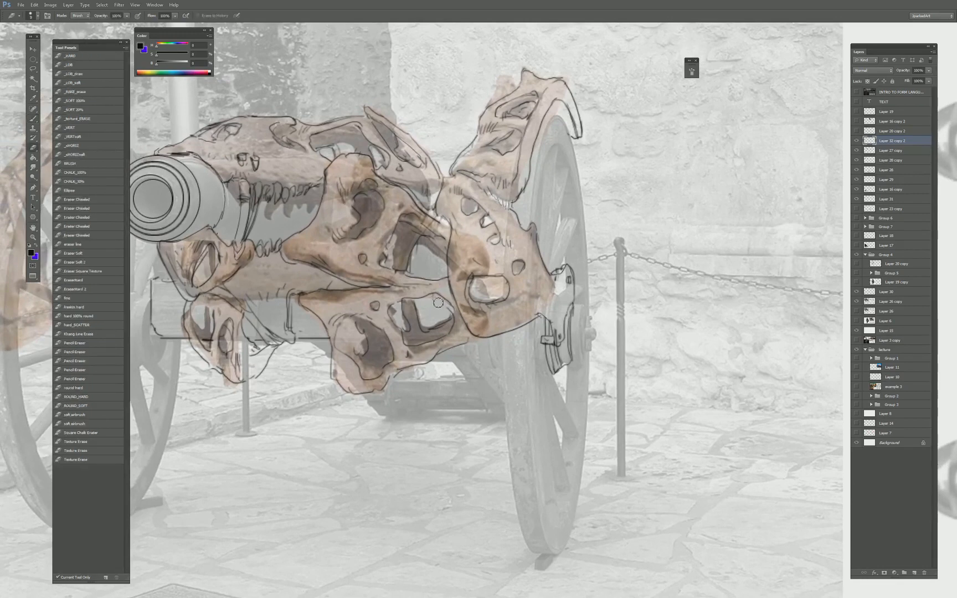
{"action": "key", "text": "b"}
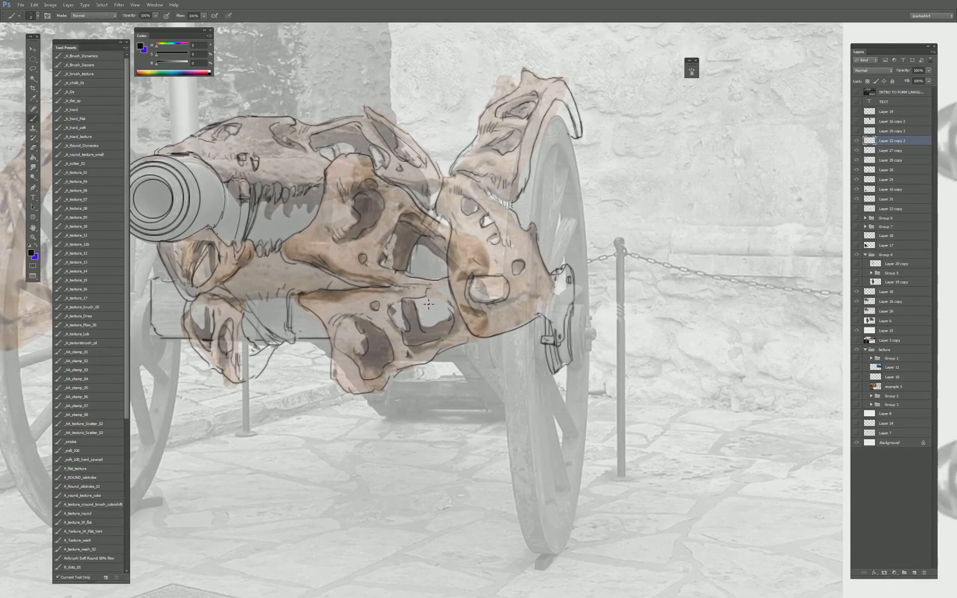
{"action": "mouse_move", "coordinate": [448, 291]}
{"action": "left_mouse_down"}
{"action": "mouse_move", "coordinate": [445, 337]}
{"action": "mouse_move", "coordinate": [429, 285]}
{"action": "left_mouse_up"}
{"action": "left_click_drag", "start_coordinate": [435, 335], "coordinate": [449, 339]}
Draw the axle collar lines inside the right wheel and begin the diagonal support and crossbars beneath the skull pieces.
{"action": "key", "text": "e"}
{"action": "key", "text": "b"}
{"action": "mouse_move", "coordinate": [477, 337]}
{"action": "left_mouse_down"}
{"action": "mouse_move", "coordinate": [479, 368]}
{"action": "mouse_move", "coordinate": [495, 368]}
{"action": "left_mouse_up"}
{"action": "left_click_drag", "start_coordinate": [484, 366], "coordinate": [500, 366]}
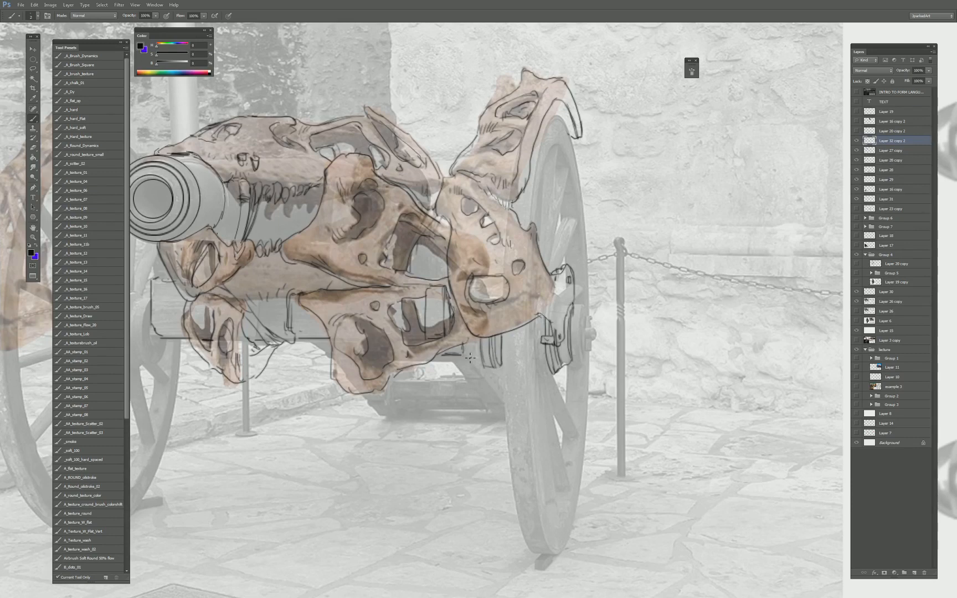
{"action": "mouse_move", "coordinate": [498, 416]}
{"action": "left_mouse_down"}
{"action": "mouse_move", "coordinate": [462, 372]}
{"action": "mouse_move", "coordinate": [469, 378]}
{"action": "mouse_move", "coordinate": [495, 345]}
{"action": "mouse_move", "coordinate": [470, 332]}
{"action": "mouse_move", "coordinate": [441, 350]}
{"action": "mouse_move", "coordinate": [483, 354]}
{"action": "mouse_move", "coordinate": [501, 368]}
{"action": "mouse_move", "coordinate": [479, 357]}
{"action": "mouse_move", "coordinate": [476, 370]}
{"action": "mouse_move", "coordinate": [501, 370]}
{"action": "left_mouse_up"}
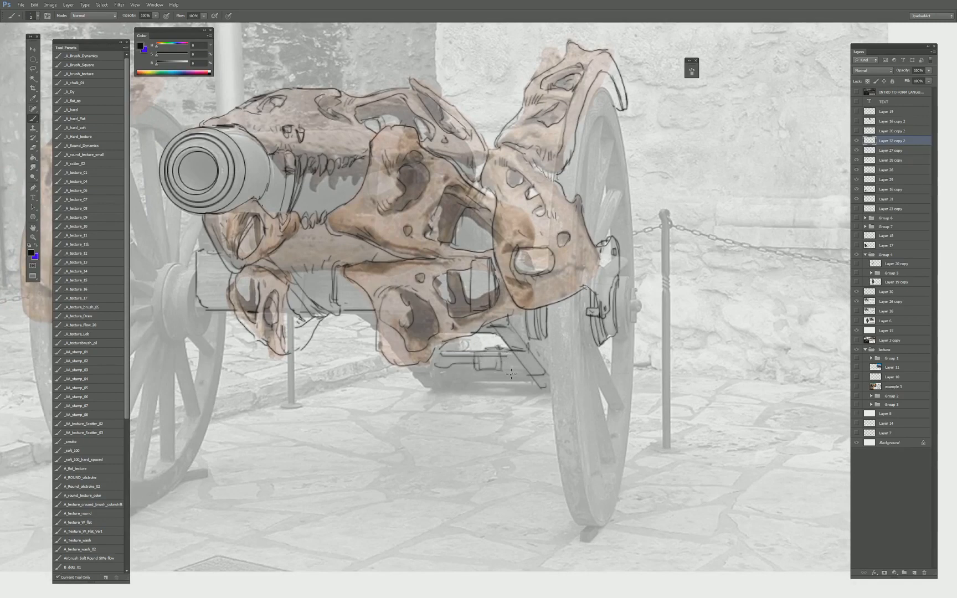
Complete the rear trail frame under the carriage with its crossbars, slanted side beam and lower edges.
{"action": "left_click_drag", "start_coordinate": [440, 365], "coordinate": [519, 364]}
{"action": "left_click_drag", "start_coordinate": [439, 369], "coordinate": [521, 373]}
{"action": "mouse_move", "coordinate": [445, 368]}
{"action": "left_mouse_down"}
{"action": "mouse_move", "coordinate": [445, 377]}
{"action": "mouse_move", "coordinate": [515, 377]}
{"action": "left_mouse_up"}
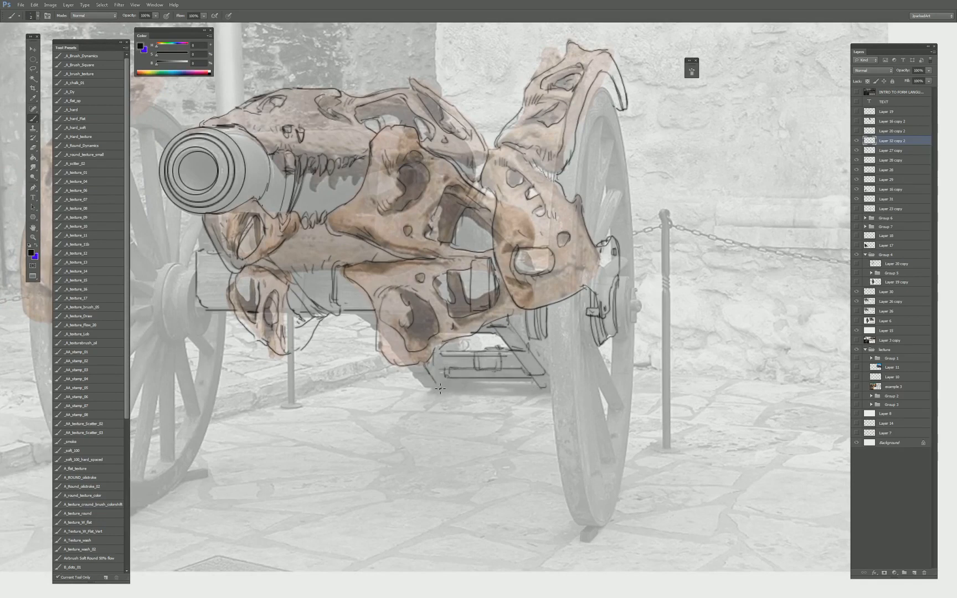
{"action": "left_click_drag", "start_coordinate": [418, 365], "coordinate": [438, 386]}
{"action": "mouse_move", "coordinate": [415, 372]}
{"action": "left_mouse_down"}
{"action": "mouse_move", "coordinate": [438, 387]}
{"action": "mouse_move", "coordinate": [439, 369]}
{"action": "left_mouse_up"}
{"action": "mouse_move", "coordinate": [437, 366]}
{"action": "left_mouse_down"}
{"action": "mouse_move", "coordinate": [463, 357]}
{"action": "mouse_move", "coordinate": [452, 379]}
{"action": "mouse_move", "coordinate": [540, 377]}
{"action": "left_mouse_up"}
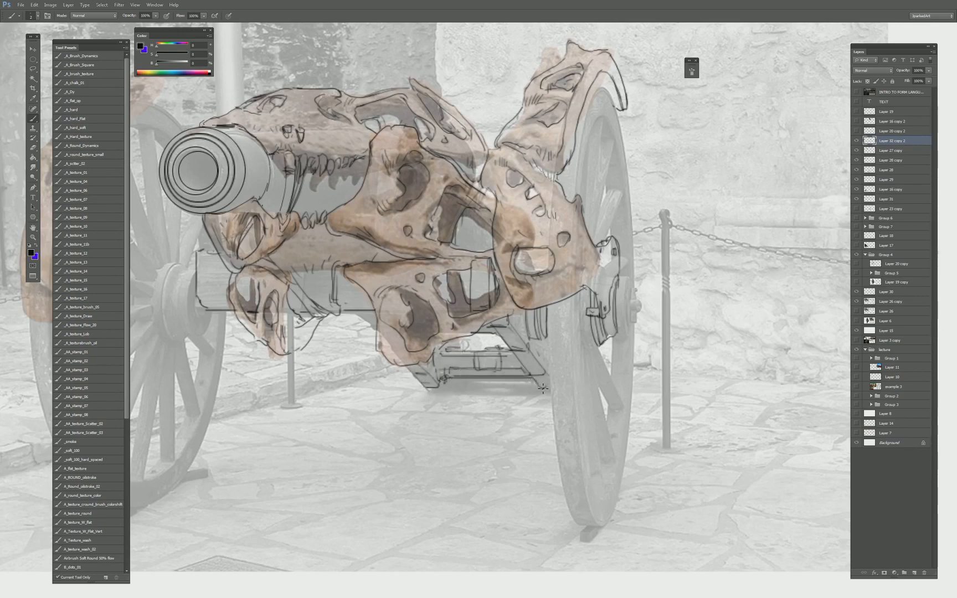
Clean up the carriage beam's front end, add its inner vertical edges, and draw the short axle stub towards the left wheel.
{"action": "mouse_move", "coordinate": [267, 281]}
{"action": "left_mouse_down"}
{"action": "mouse_move", "coordinate": [455, 289]}
{"action": "mouse_move", "coordinate": [457, 324]}
{"action": "mouse_move", "coordinate": [442, 323]}
{"action": "left_mouse_up"}
{"action": "key", "text": "e"}
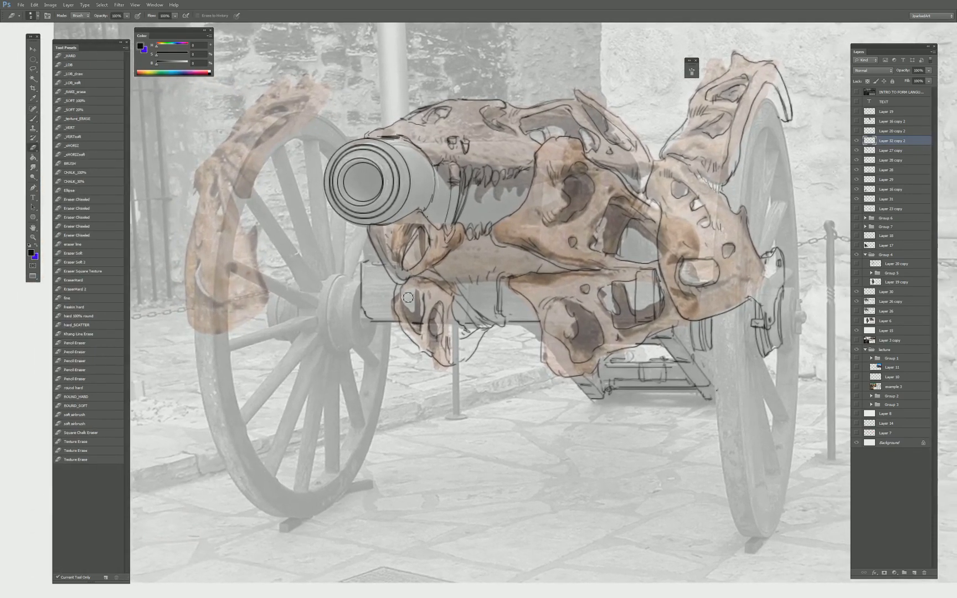
{"action": "key", "text": "b"}
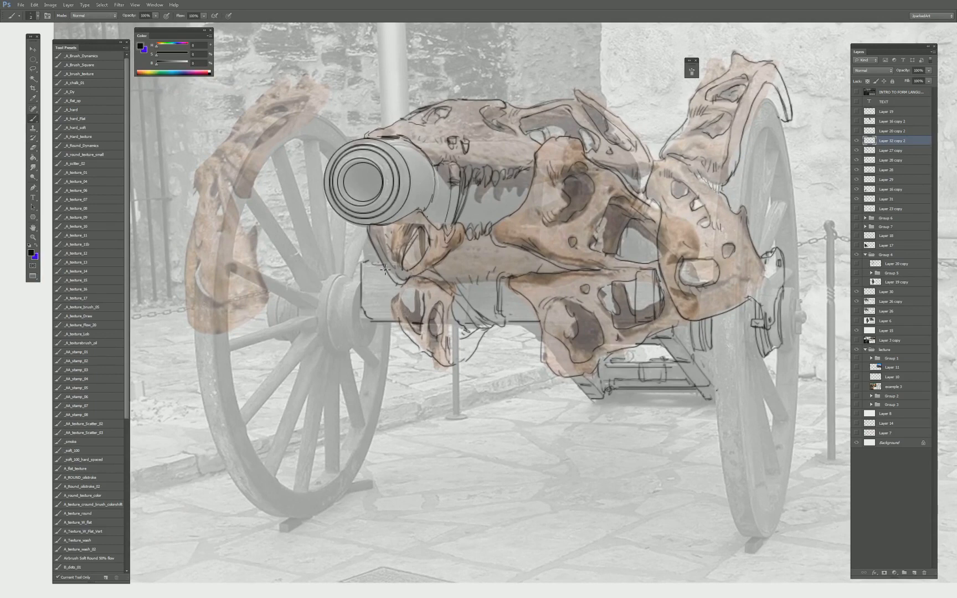
{"action": "mouse_move", "coordinate": [384, 270]}
{"action": "left_mouse_down"}
{"action": "mouse_move", "coordinate": [383, 312]}
{"action": "mouse_move", "coordinate": [406, 315]}
{"action": "mouse_move", "coordinate": [408, 306]}
{"action": "mouse_move", "coordinate": [387, 315]}
{"action": "mouse_move", "coordinate": [390, 270]}
{"action": "mouse_move", "coordinate": [388, 314]}
{"action": "mouse_move", "coordinate": [406, 323]}
{"action": "left_mouse_up"}
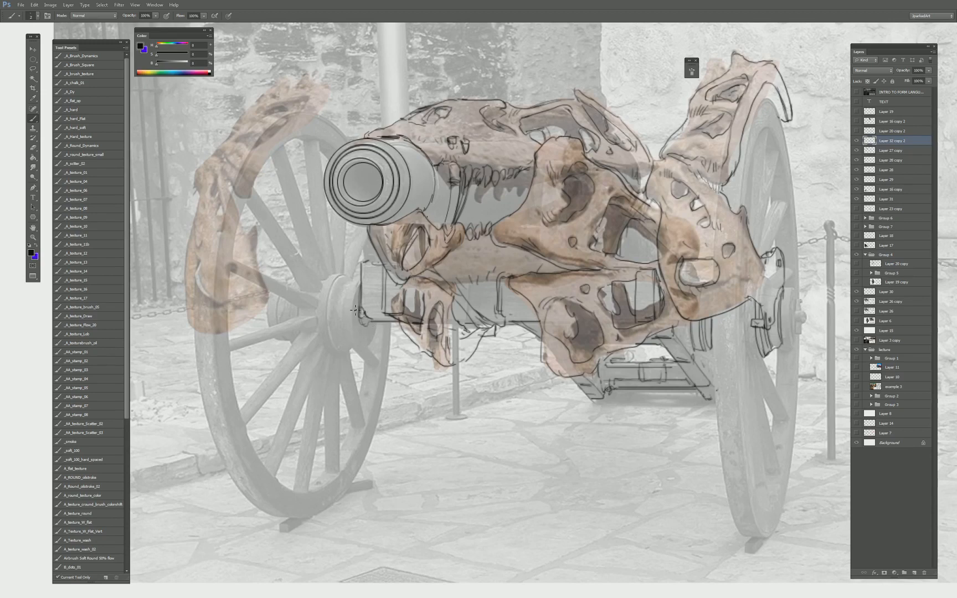
{"action": "left_click_drag", "start_coordinate": [355, 310], "coordinate": [377, 321]}
Draw the left wheel's hub as a series of curved rings, undoing a misplaced stroke.
{"action": "left_click_drag", "start_coordinate": [352, 287], "coordinate": [353, 353]}
{"action": "key", "text": "ctrl+z"}
{"action": "left_click_drag", "start_coordinate": [347, 283], "coordinate": [351, 347]}
{"action": "mouse_move", "coordinate": [338, 275]}
{"action": "left_mouse_down"}
{"action": "mouse_move", "coordinate": [332, 319]}
{"action": "mouse_move", "coordinate": [333, 350]}
{"action": "left_mouse_up"}
{"action": "left_click_drag", "start_coordinate": [329, 297], "coordinate": [341, 357]}
{"action": "mouse_move", "coordinate": [326, 287]}
{"action": "left_mouse_down"}
{"action": "mouse_move", "coordinate": [348, 354]}
{"action": "mouse_move", "coordinate": [317, 310]}
{"action": "mouse_move", "coordinate": [325, 341]}
{"action": "left_mouse_up"}
{"action": "left_click_drag", "start_coordinate": [311, 235], "coordinate": [330, 229]}
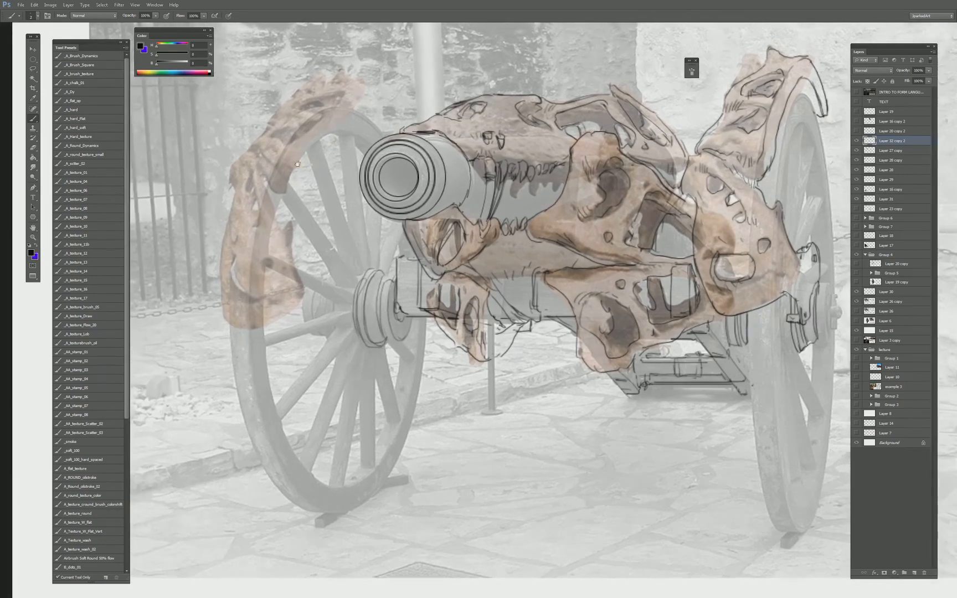
On a new layer, make an elliptical selection fitted to the left wheel's front outer rim and stroke it with a black line.
{"action": "key", "text": "ctrl+minus"}
{"action": "key", "text": "ctrl+minus"}
{"action": "key", "text": "ctrl+plus"}
{"action": "key", "text": "ctrl+plus"}
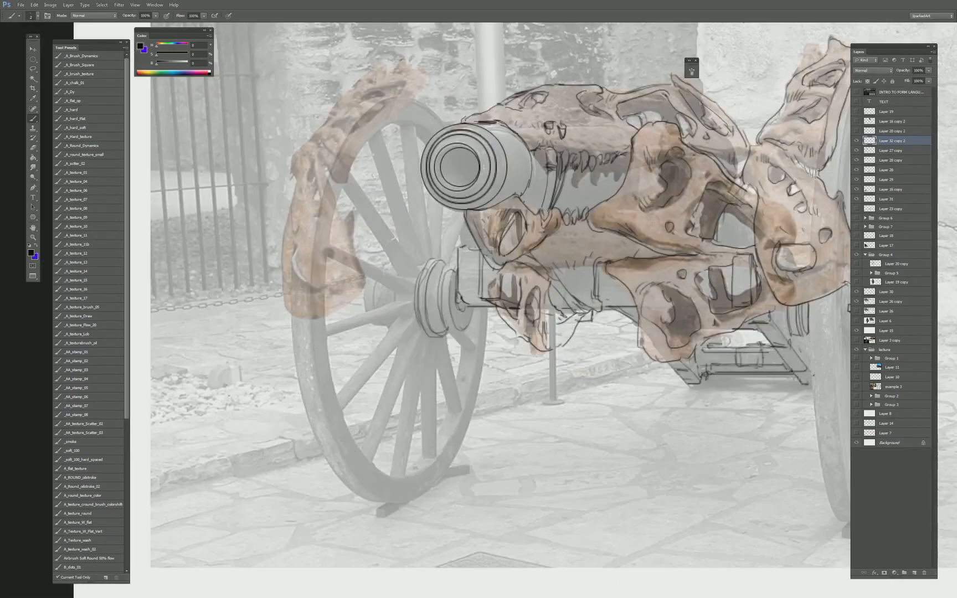
{"action": "left_click", "coordinate": [914, 572]}
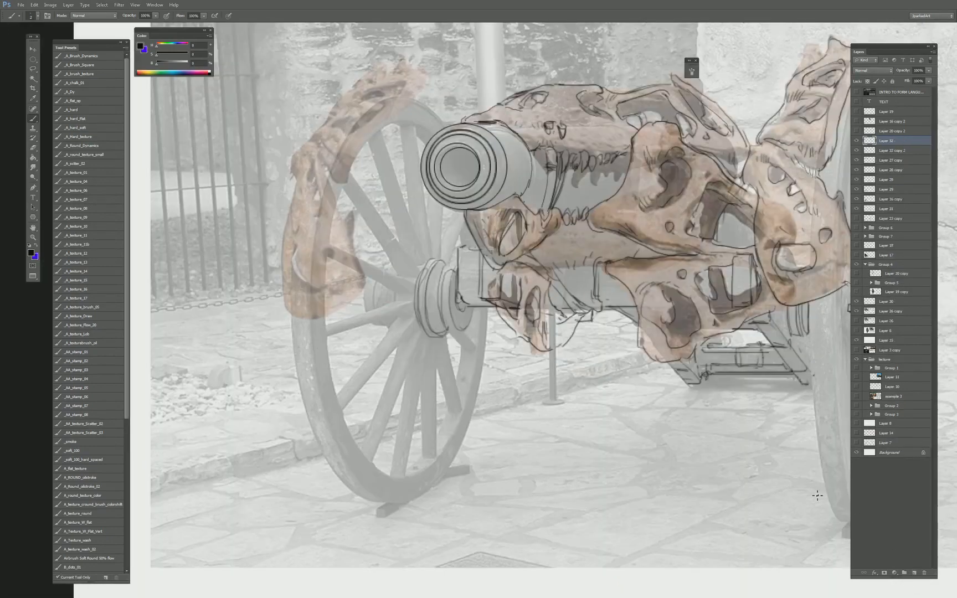
{"action": "key", "text": "m"}
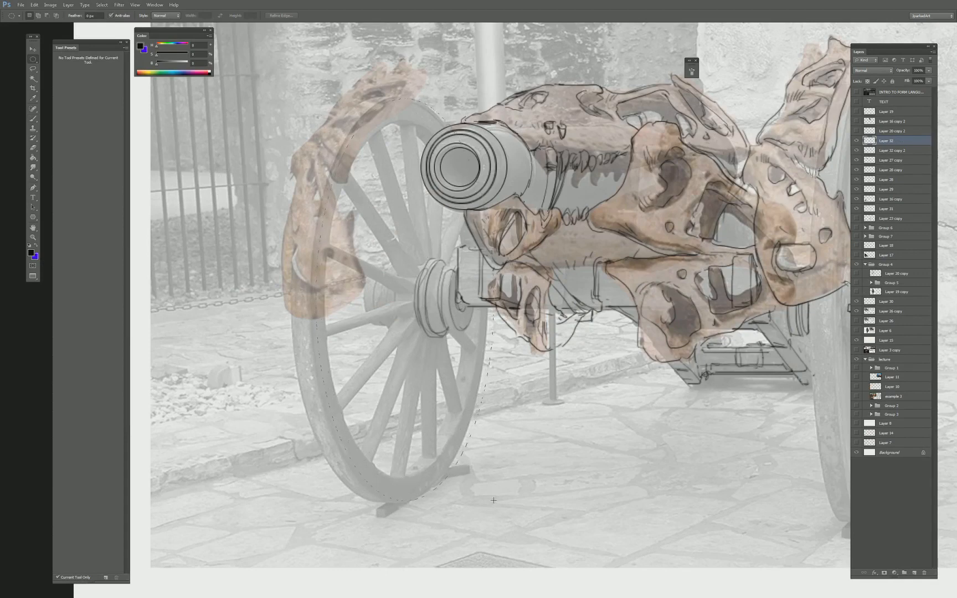
{"action": "left_click_drag", "start_coordinate": [495, 503], "coordinate": [494, 502]}
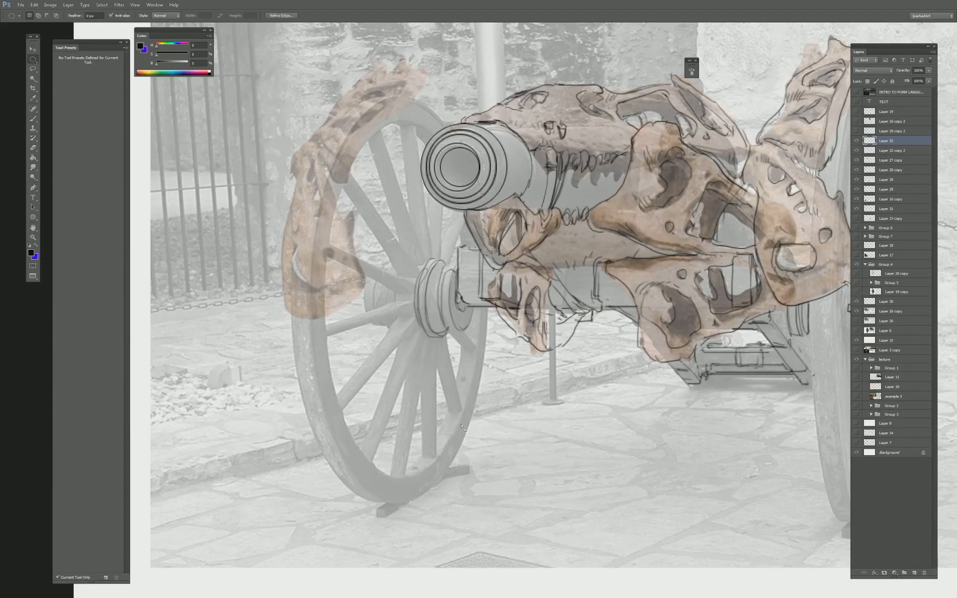
{"action": "right_click", "coordinate": [448, 397]}
{"action": "left_click", "coordinate": [475, 495]}
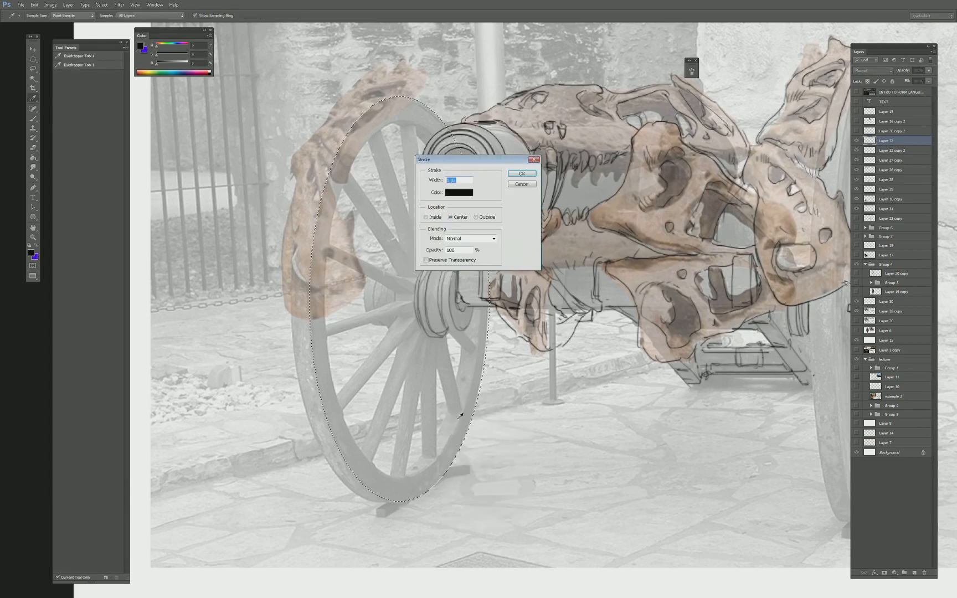
{"action": "key", "text": "Return"}
{"action": "key", "text": "ctrl+d"}
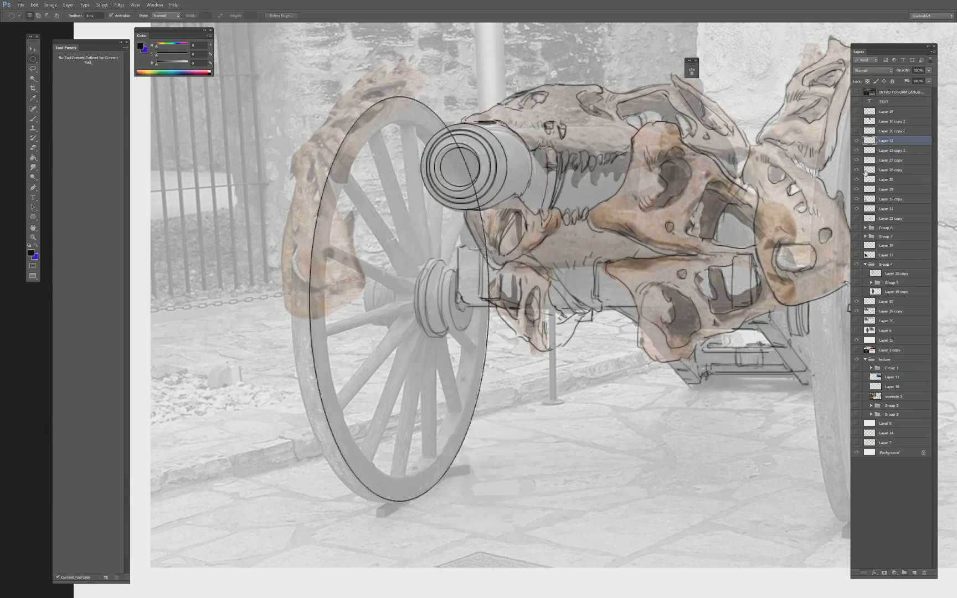
Duplicate the rim ellipse and scale the copy down to fit the inner edge of the left wheel's rim.
{"action": "left_click_drag", "start_coordinate": [890, 142], "coordinate": [914, 572]}
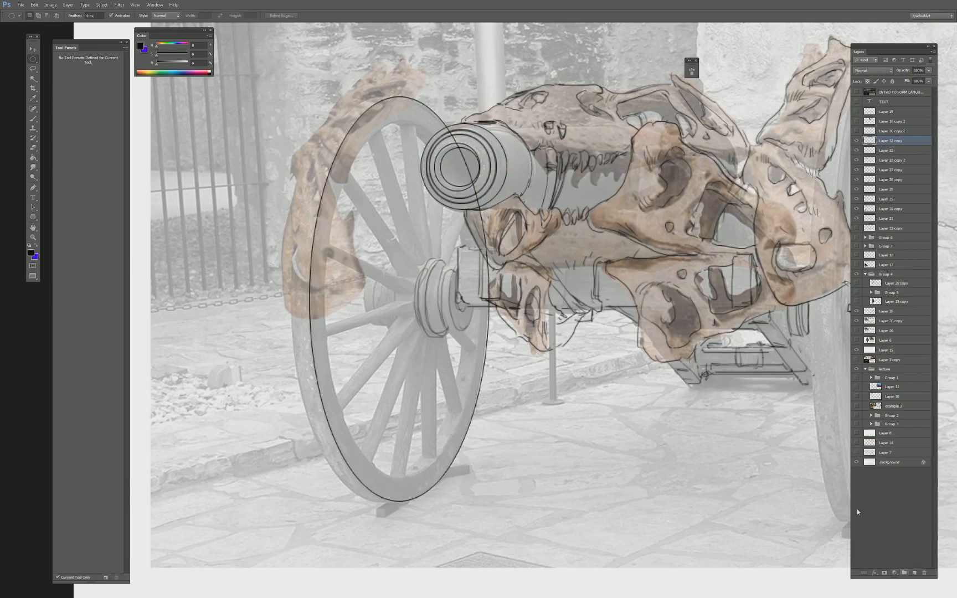
{"action": "key", "text": "v"}
{"action": "left_click_drag", "start_coordinate": [488, 96], "coordinate": [479, 131]}
{"action": "left_click_drag", "start_coordinate": [458, 172], "coordinate": [458, 168]}
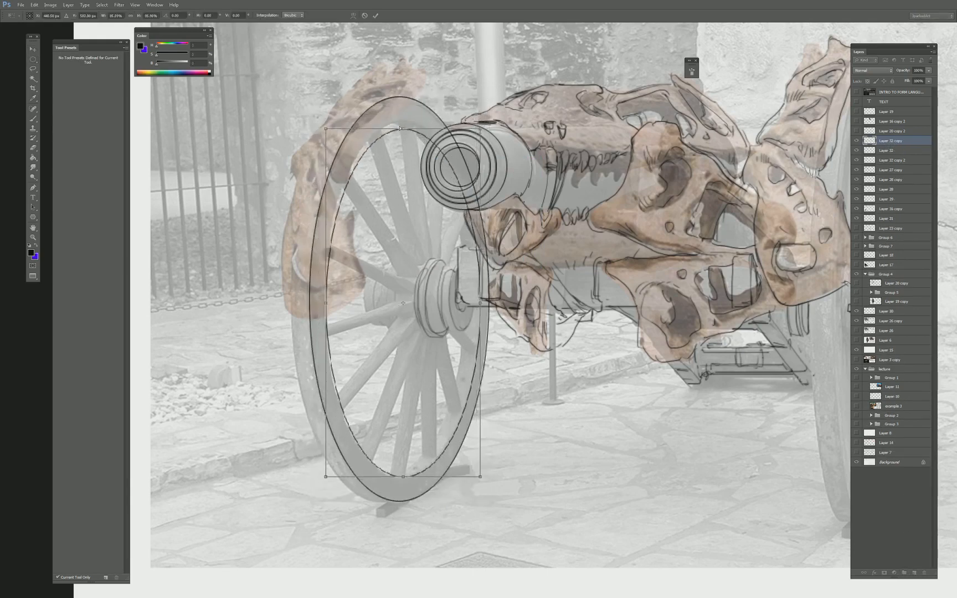
{"action": "left_click_drag", "start_coordinate": [463, 128], "coordinate": [464, 119]}
{"action": "key", "text": "Return"}
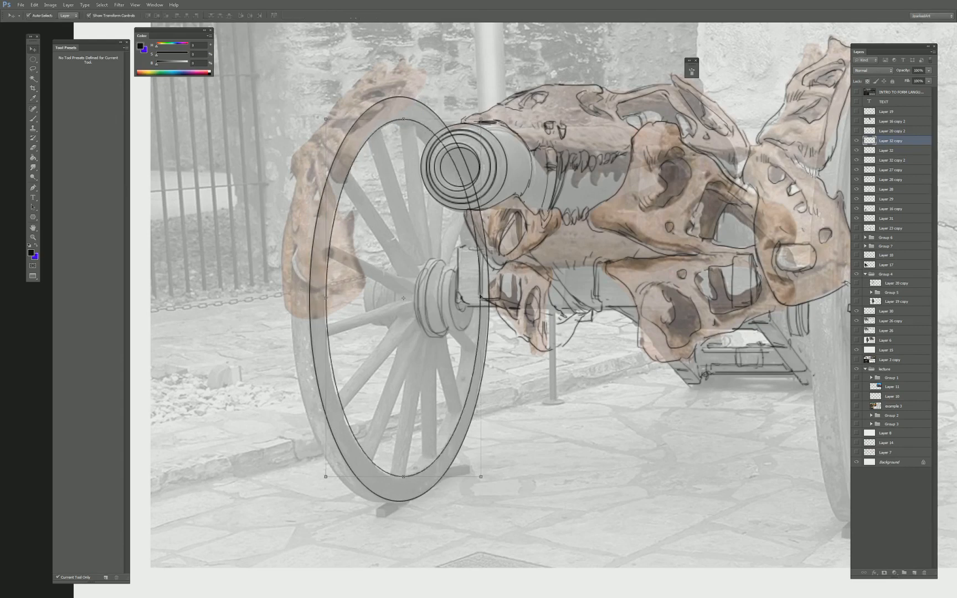
Offset a copy of the inner ellipse slightly to the left and erase its left side, leaving the rim's inner thickness line.
{"action": "key", "text": "ctrl+alt+t"}
{"action": "left_click_drag", "start_coordinate": [406, 261], "coordinate": [396, 261]}
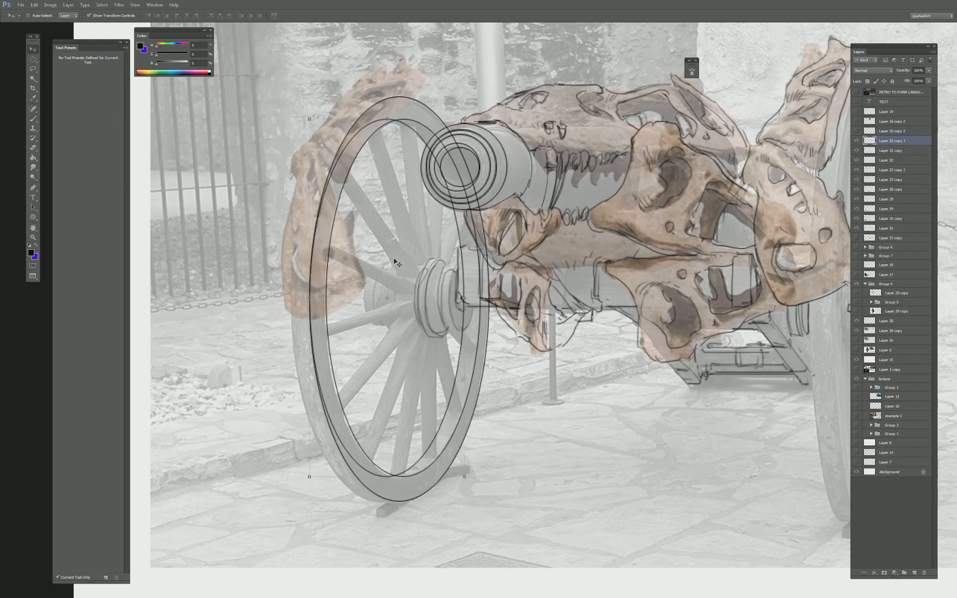
{"action": "key", "text": "e"}
{"action": "mouse_move", "coordinate": [321, 398]}
{"action": "left_mouse_down"}
{"action": "mouse_move", "coordinate": [359, 473]}
{"action": "mouse_move", "coordinate": [356, 464]}
{"action": "mouse_move", "coordinate": [393, 478]}
{"action": "left_mouse_up"}
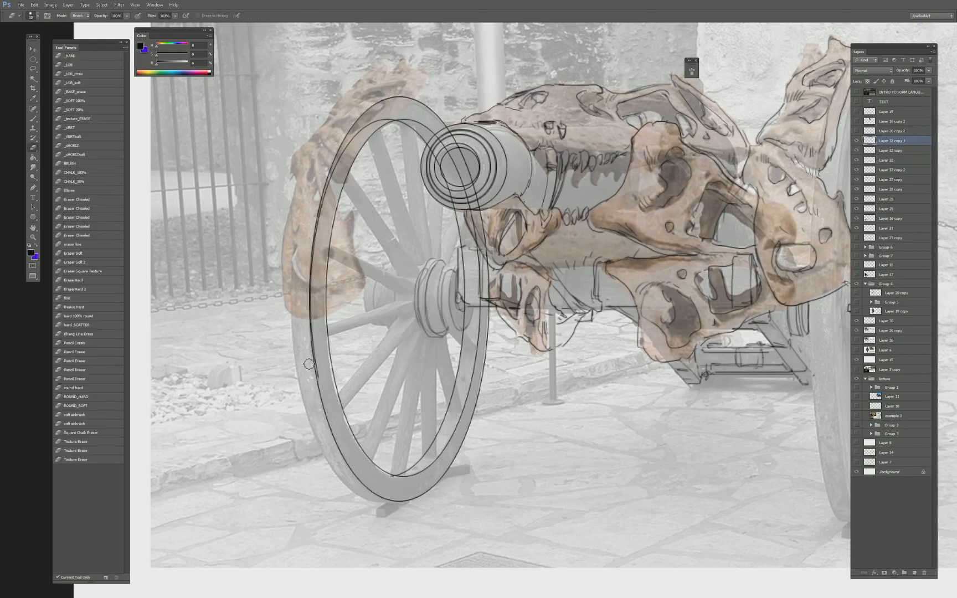
{"action": "mouse_move", "coordinate": [309, 369]}
{"action": "left_mouse_down"}
{"action": "mouse_move", "coordinate": [317, 198]}
{"action": "mouse_move", "coordinate": [368, 118]}
{"action": "left_mouse_up"}
{"action": "key", "text": "v"}
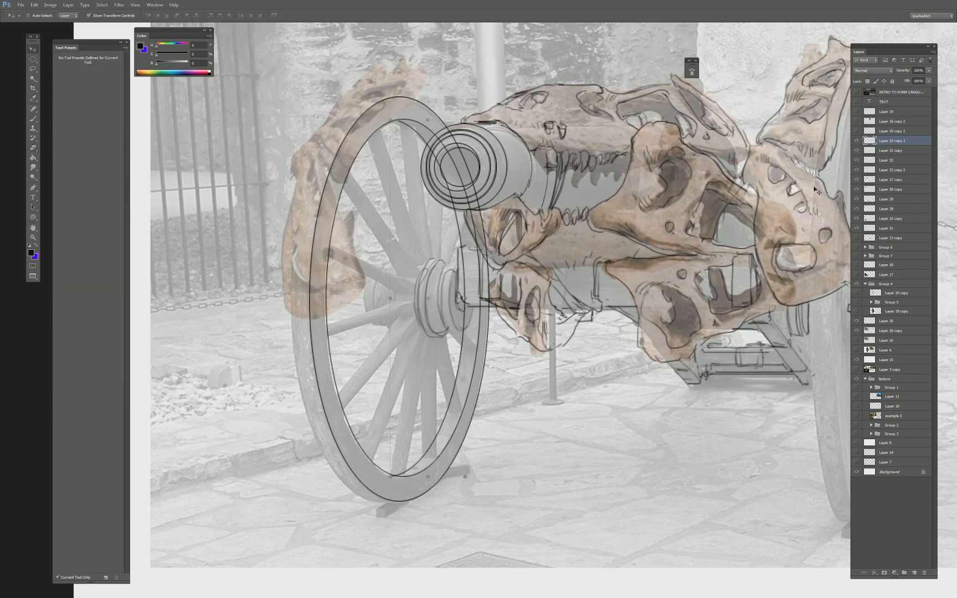
Merge the two inner rim ellipse layers and toggle the merged layer's visibility to check it.
{"action": "left_click", "coordinate": [887, 153], "text": "shift"}
{"action": "key", "text": "ctrl+e"}
{"action": "left_click", "coordinate": [856, 143]}
{"action": "left_click", "coordinate": [856, 143]}
{"action": "left_click", "coordinate": [856, 142]}
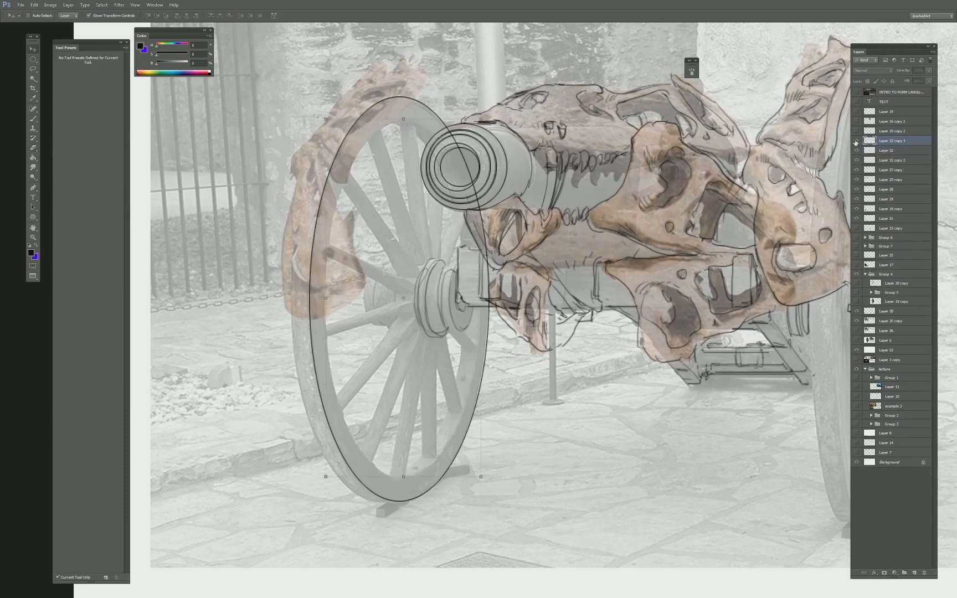
{"action": "left_click", "coordinate": [856, 142]}
{"action": "key", "text": "b"}
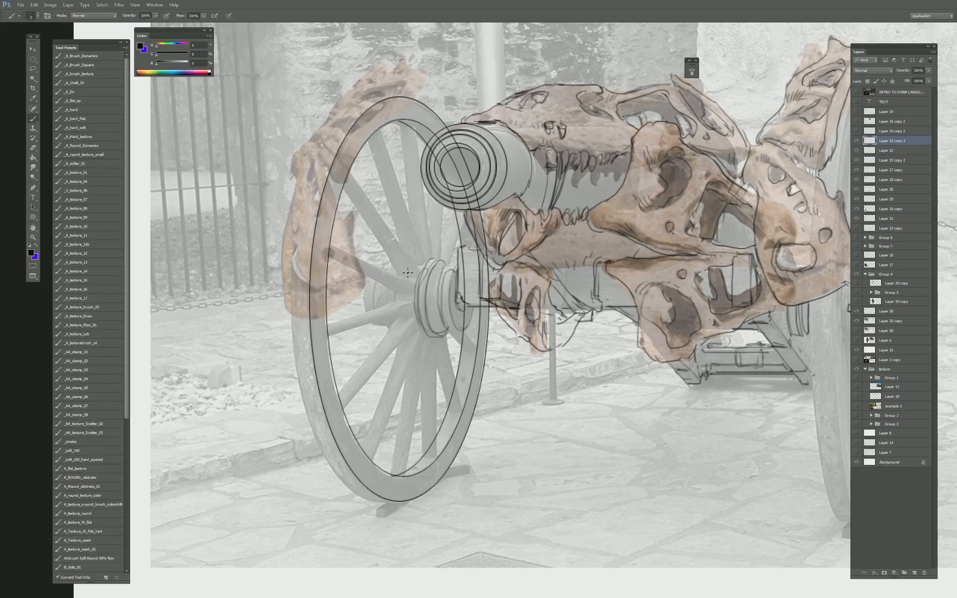
Duplicate the outer ellipse, offset it to the wheel's outer-left edge, erase the overlapping right part, and join the lines at the bottom.
{"action": "left_click", "coordinate": [873, 152]}
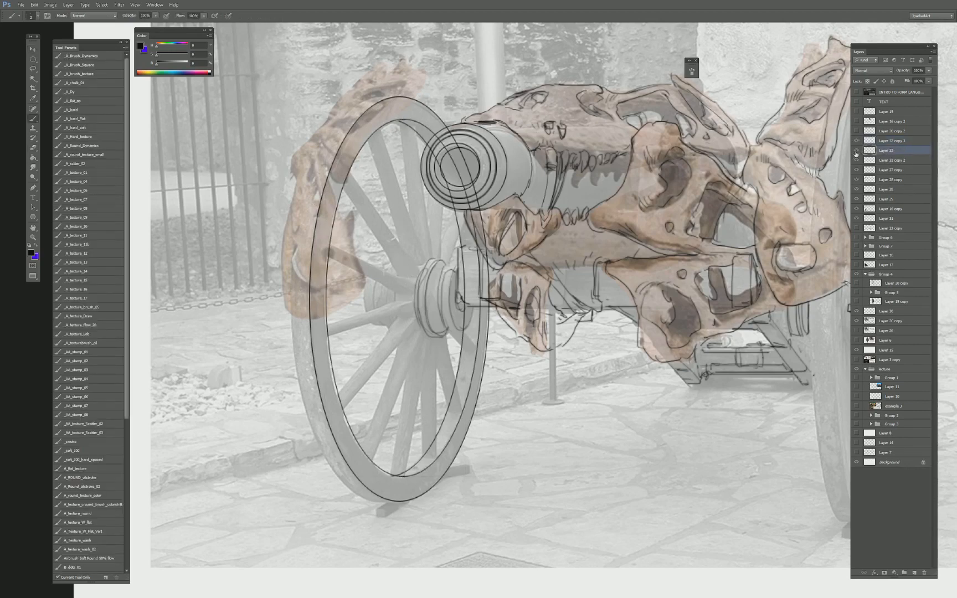
{"action": "key", "text": "ctrl+j"}
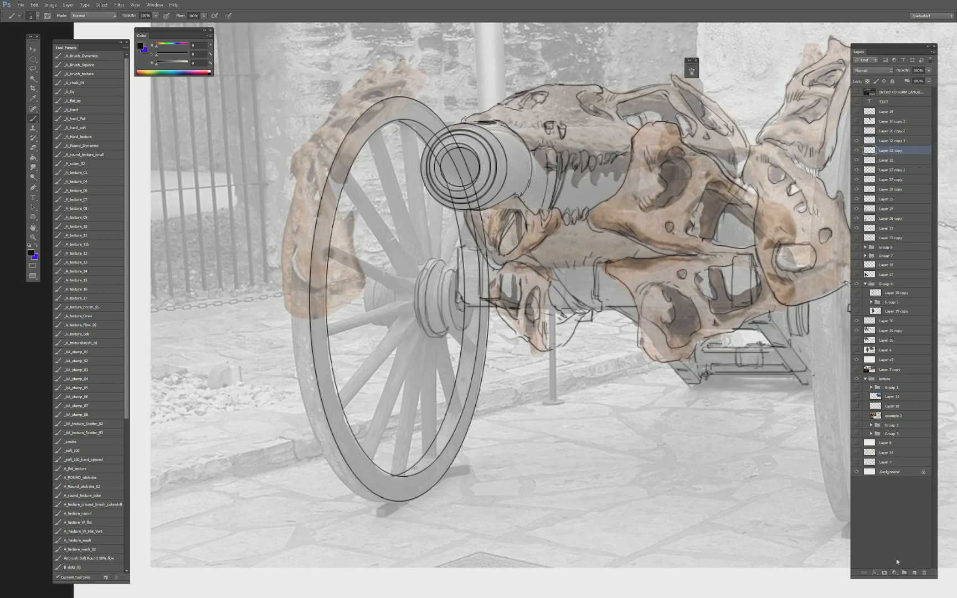
{"action": "key", "text": "v"}
{"action": "left_click_drag", "start_coordinate": [492, 300], "coordinate": [461, 303]}
{"action": "key", "text": "Return"}
{"action": "key", "text": "e"}
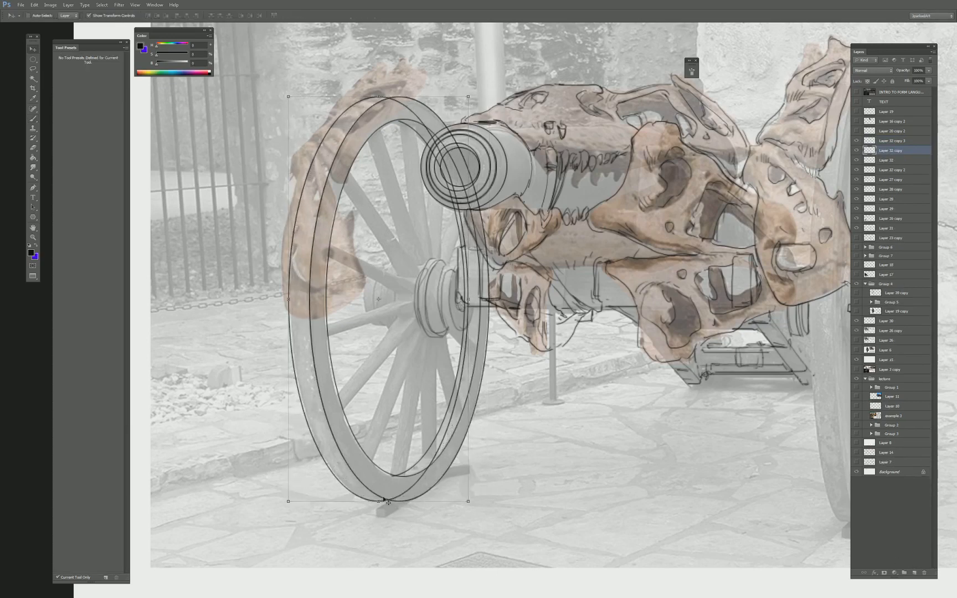
{"action": "mouse_move", "coordinate": [388, 487]}
{"action": "left_mouse_down"}
{"action": "mouse_move", "coordinate": [424, 473]}
{"action": "mouse_move", "coordinate": [444, 440]}
{"action": "mouse_move", "coordinate": [467, 317]}
{"action": "mouse_move", "coordinate": [461, 217]}
{"action": "mouse_move", "coordinate": [416, 114]}
{"action": "mouse_move", "coordinate": [463, 219]}
{"action": "left_mouse_up"}
{"action": "key", "text": "b"}
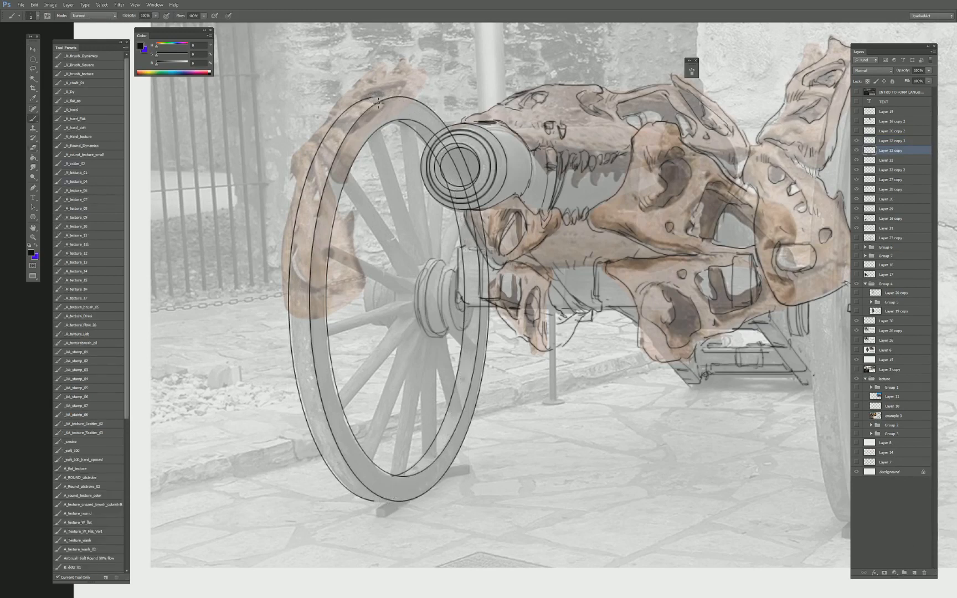
{"action": "left_click_drag", "start_coordinate": [382, 504], "coordinate": [399, 503]}
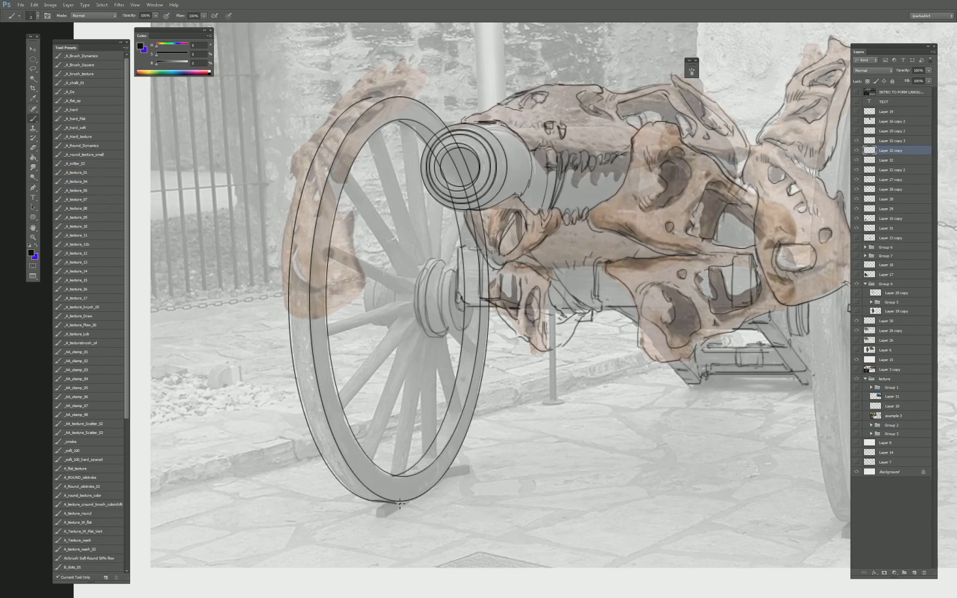
Merge all the left wheel's rim ellipse layers into a single layer.
{"action": "left_click", "coordinate": [890, 141], "text": "ctrl"}
{"action": "key", "text": "ctrl+e"}
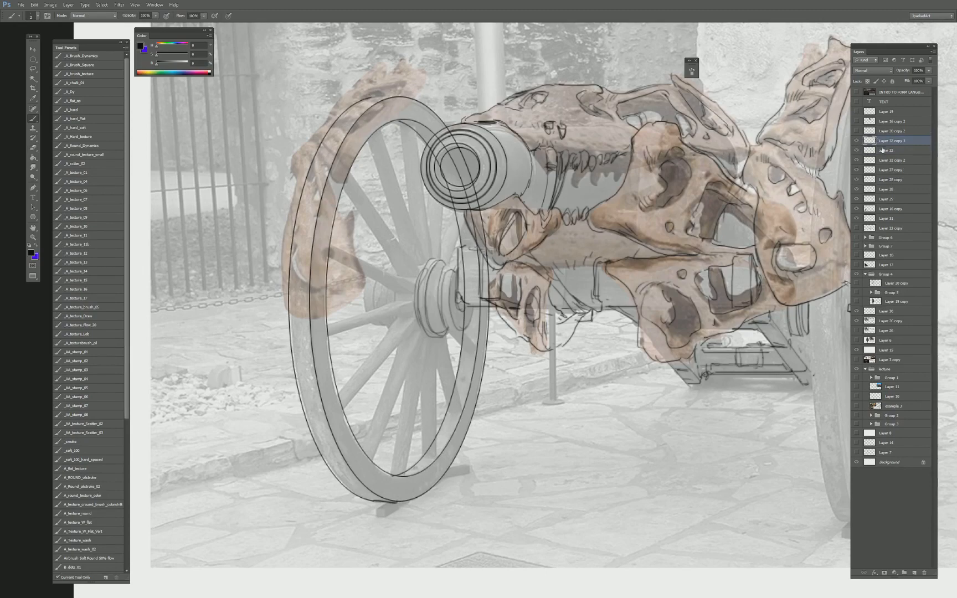
{"action": "left_click", "coordinate": [882, 149], "text": "ctrl"}
{"action": "key", "text": "ctrl+e"}
{"action": "key", "text": "e"}
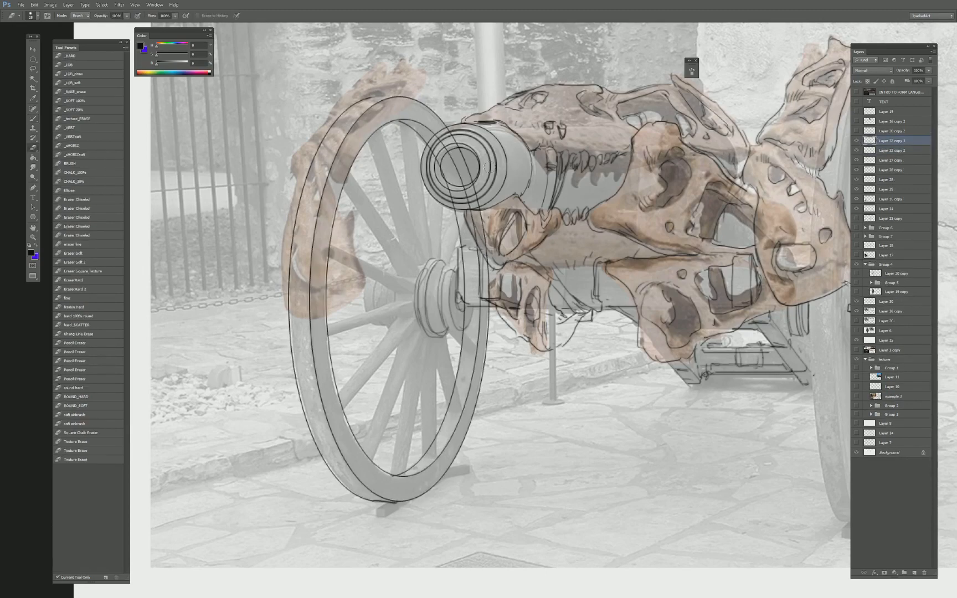
Outline the left wheel's upper-left diagonal spoke with straight lines and begin the neighbouring upper spoke.
{"action": "key", "text": "b"}
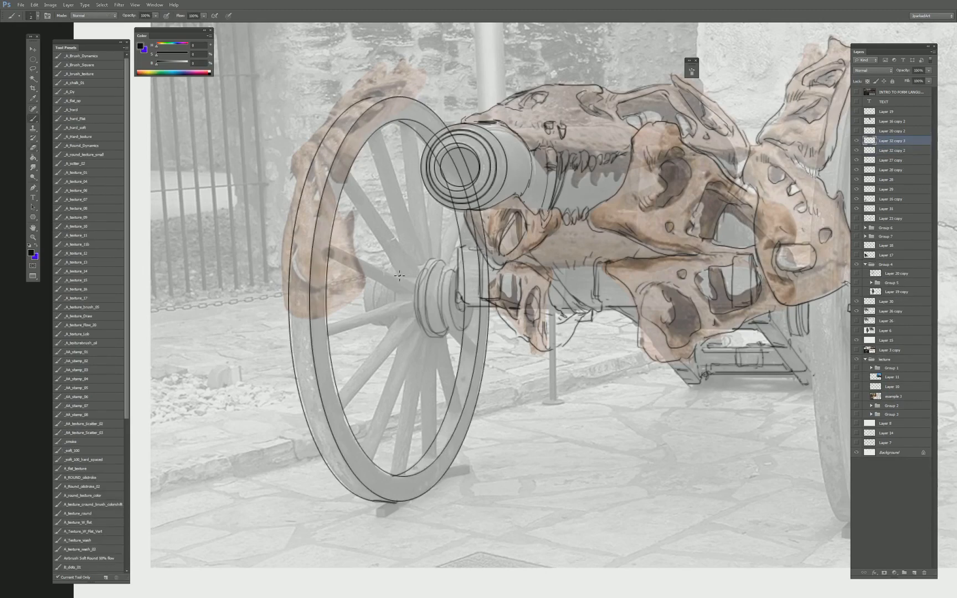
{"action": "left_click_drag", "start_coordinate": [399, 277], "coordinate": [418, 278]}
{"action": "left_click", "coordinate": [351, 177], "text": "shift"}
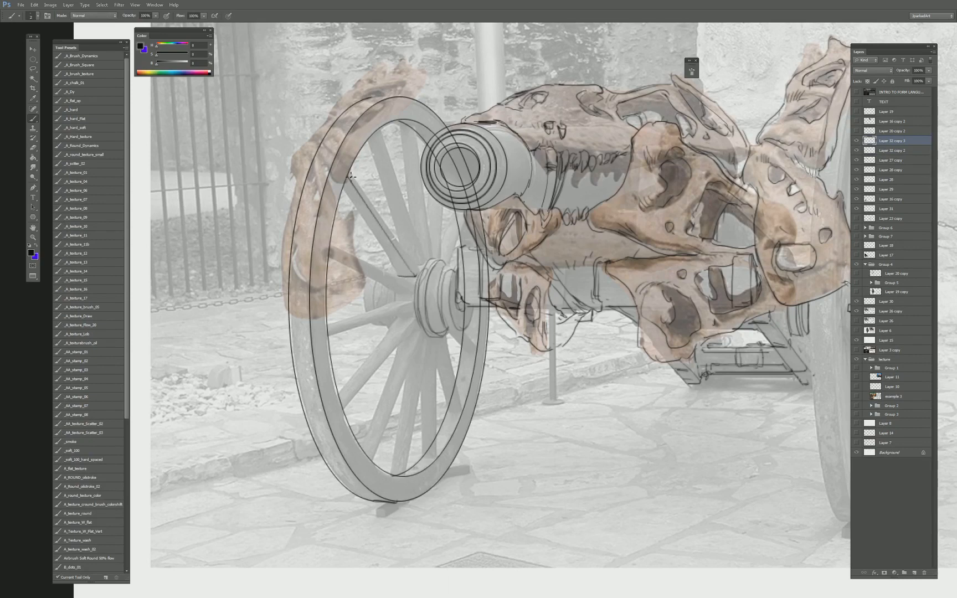
{"action": "left_click", "coordinate": [418, 275], "text": "shift"}
{"action": "left_click_drag", "start_coordinate": [392, 265], "coordinate": [342, 191]}
{"action": "left_click", "coordinate": [382, 135], "text": "shift"}
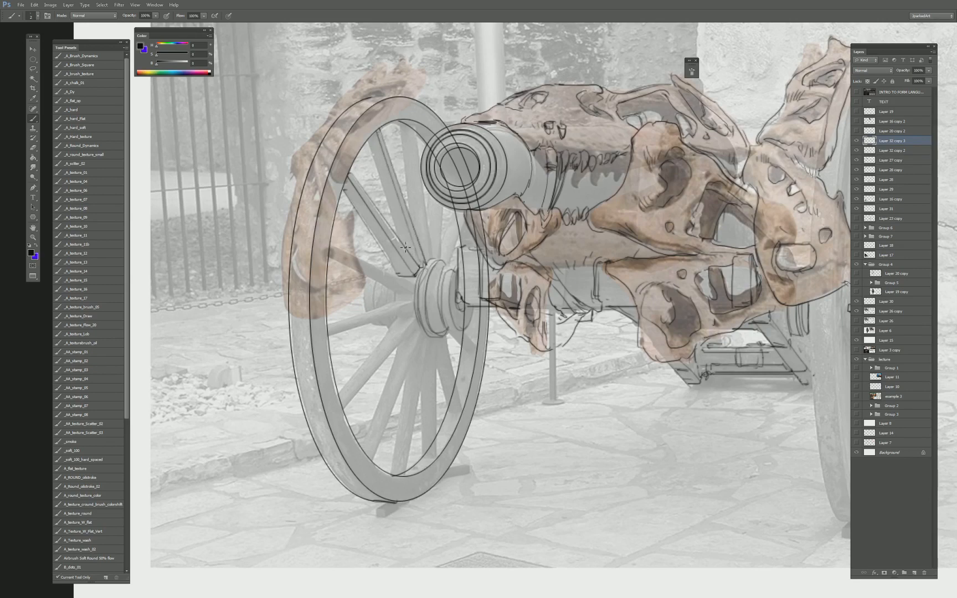
Draw the edges of the left wheel's remaining upper spokes down to the hub, plus the left spoke just above hub level.
{"action": "left_click_drag", "start_coordinate": [366, 139], "coordinate": [393, 221]}
{"action": "left_click_drag", "start_coordinate": [397, 126], "coordinate": [415, 224]}
{"action": "left_click_drag", "start_coordinate": [410, 123], "coordinate": [431, 259]}
{"action": "left_click_drag", "start_coordinate": [415, 152], "coordinate": [435, 265]}
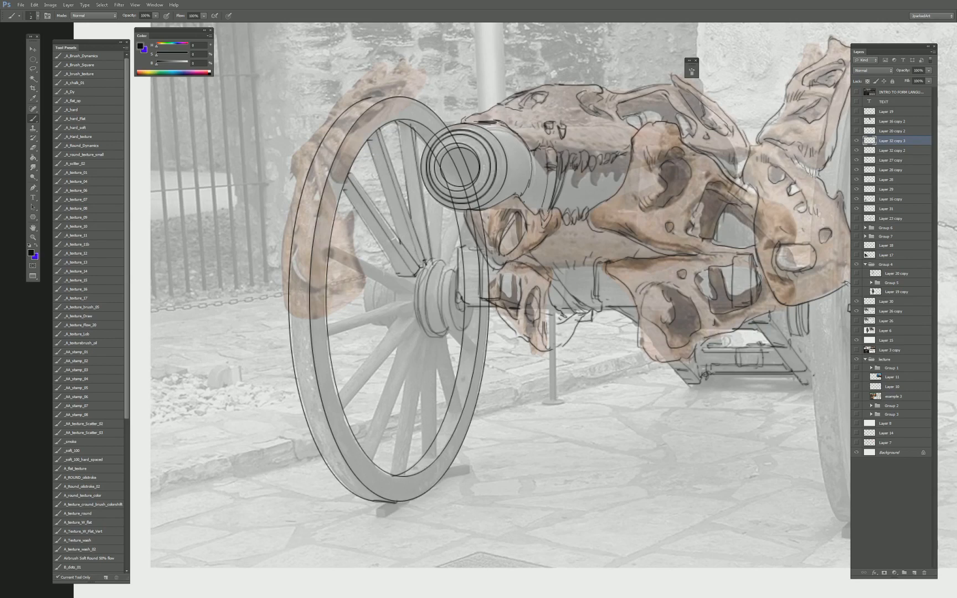
{"action": "mouse_move", "coordinate": [443, 208]}
{"action": "left_mouse_down"}
{"action": "mouse_move", "coordinate": [441, 253]}
{"action": "mouse_move", "coordinate": [428, 247]}
{"action": "mouse_move", "coordinate": [448, 265]}
{"action": "left_mouse_up"}
{"action": "mouse_move", "coordinate": [331, 245]}
{"action": "left_mouse_down"}
{"action": "mouse_move", "coordinate": [414, 284]}
{"action": "mouse_move", "coordinate": [395, 292]}
{"action": "mouse_move", "coordinate": [327, 259]}
{"action": "left_mouse_up"}
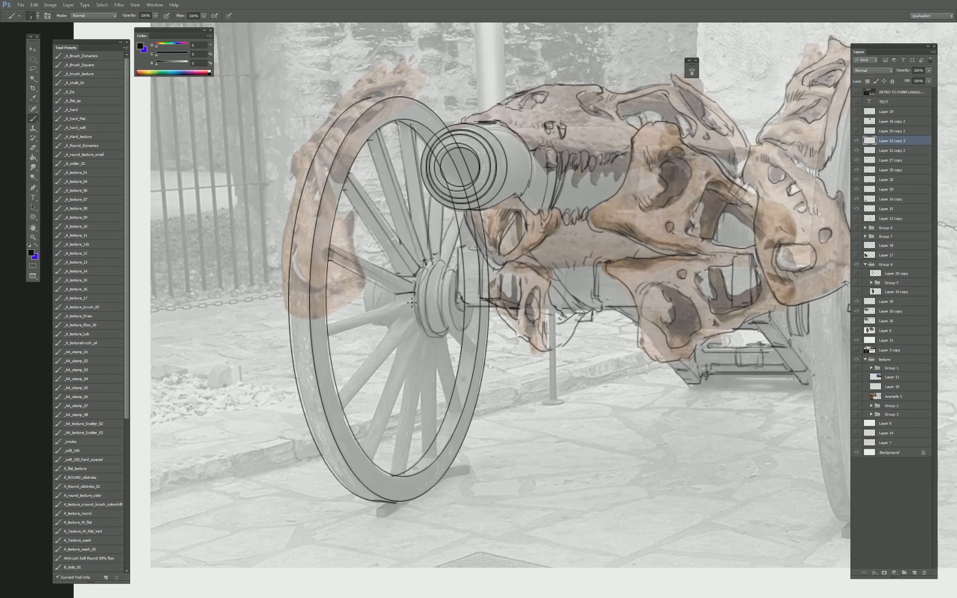
Outline the left wheel's nearly horizontal left spoke and the lower-left diagonal spoke from rim to hub.
{"action": "left_click_drag", "start_coordinate": [327, 336], "coordinate": [408, 313]}
{"action": "left_click_drag", "start_coordinate": [332, 331], "coordinate": [415, 299]}
{"action": "left_click_drag", "start_coordinate": [327, 328], "coordinate": [374, 311]}
{"action": "left_click_drag", "start_coordinate": [345, 408], "coordinate": [420, 323]}
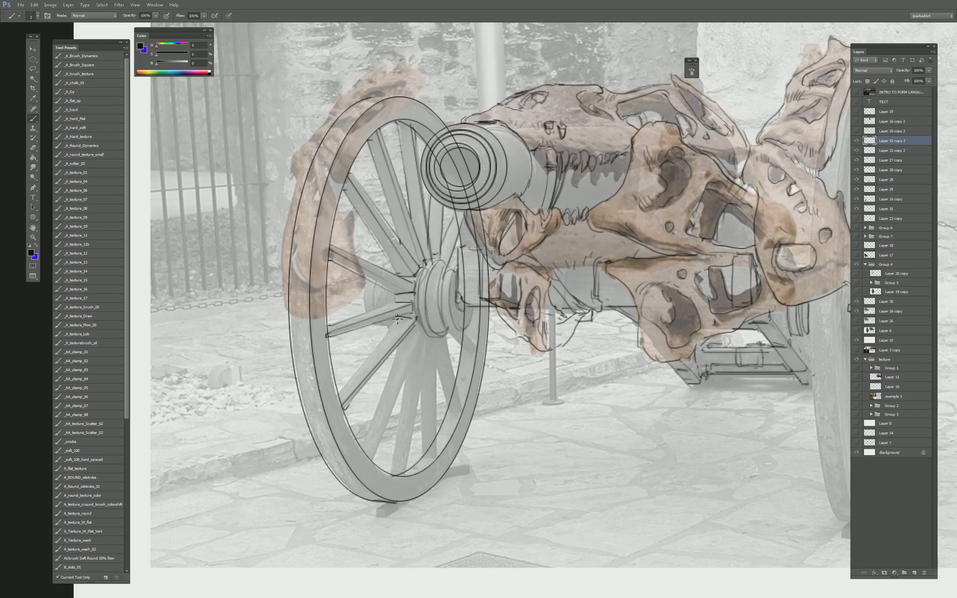
{"action": "left_click_drag", "start_coordinate": [336, 404], "coordinate": [390, 325]}
Outline the two steep spokes running from the bottom-left of the left wheel's rim up to the hub.
{"action": "left_click_drag", "start_coordinate": [363, 448], "coordinate": [390, 363]}
{"action": "left_click_drag", "start_coordinate": [376, 450], "coordinate": [417, 338]}
{"action": "left_click_drag", "start_coordinate": [377, 458], "coordinate": [421, 328]}
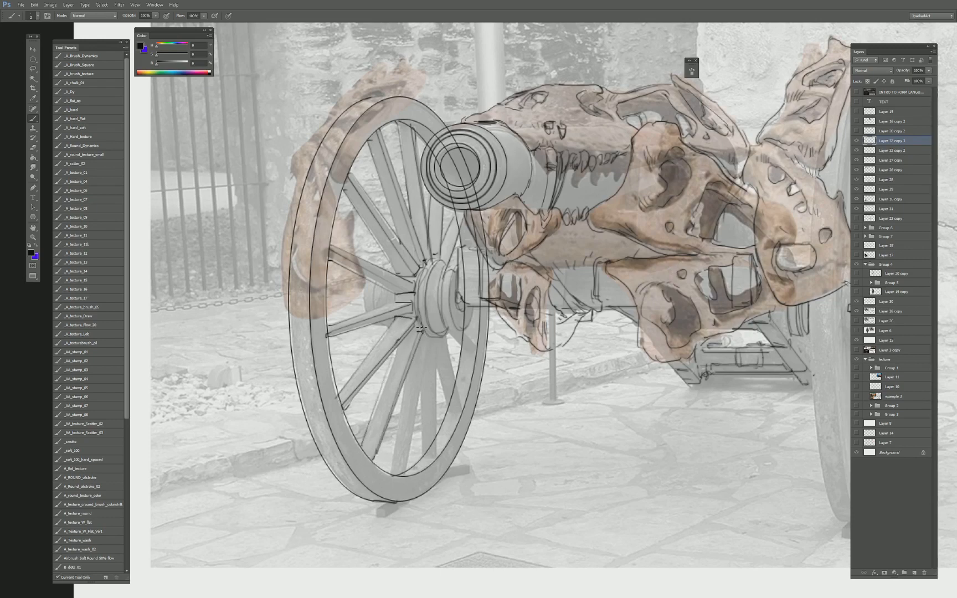
{"action": "left_click_drag", "start_coordinate": [390, 464], "coordinate": [404, 382]}
{"action": "left_click_drag", "start_coordinate": [405, 465], "coordinate": [428, 338]}
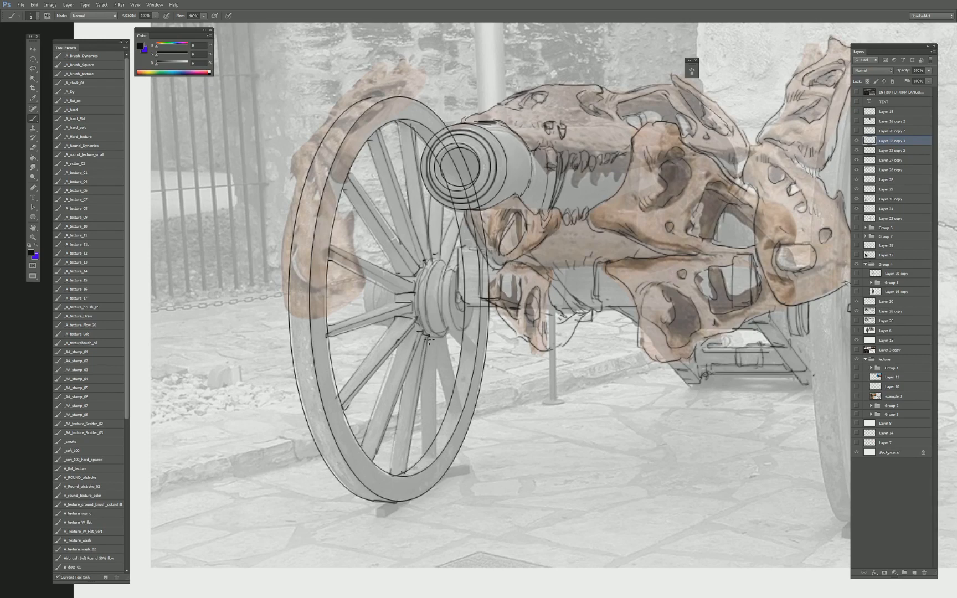
Draw the left wheel's vertical bottom spoke and the lower-right spokes fanning out from the hub.
{"action": "left_click_drag", "start_coordinate": [424, 463], "coordinate": [420, 400]}
{"action": "left_click_drag", "start_coordinate": [434, 341], "coordinate": [437, 449]}
{"action": "left_click_drag", "start_coordinate": [446, 346], "coordinate": [464, 407]}
{"action": "left_click_drag", "start_coordinate": [450, 333], "coordinate": [471, 353]}
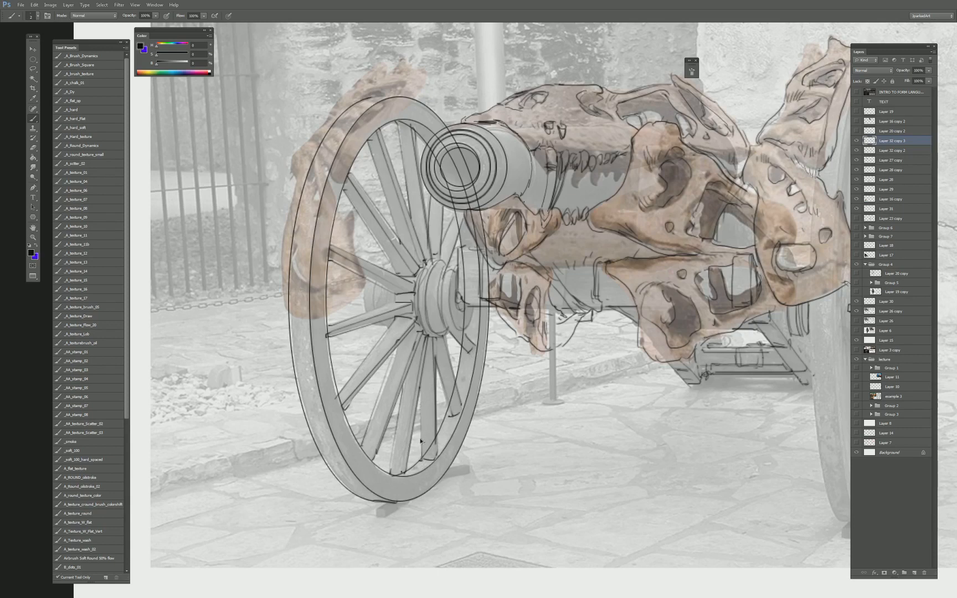
Sketch the hub's outer end behind the left spokes and toggle the wheel layer's visibility to check the linework.
{"action": "left_click_drag", "start_coordinate": [376, 267], "coordinate": [394, 288]}
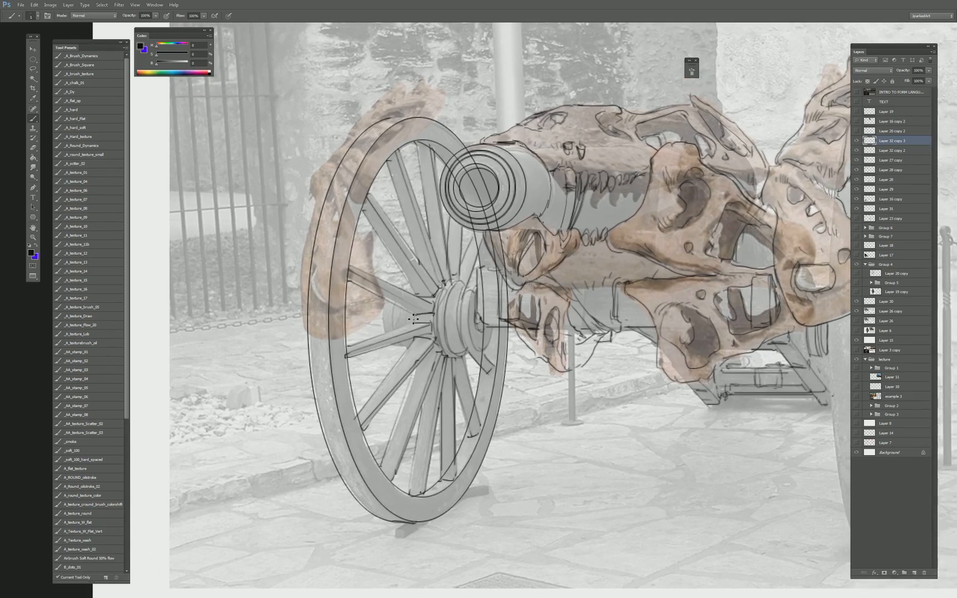
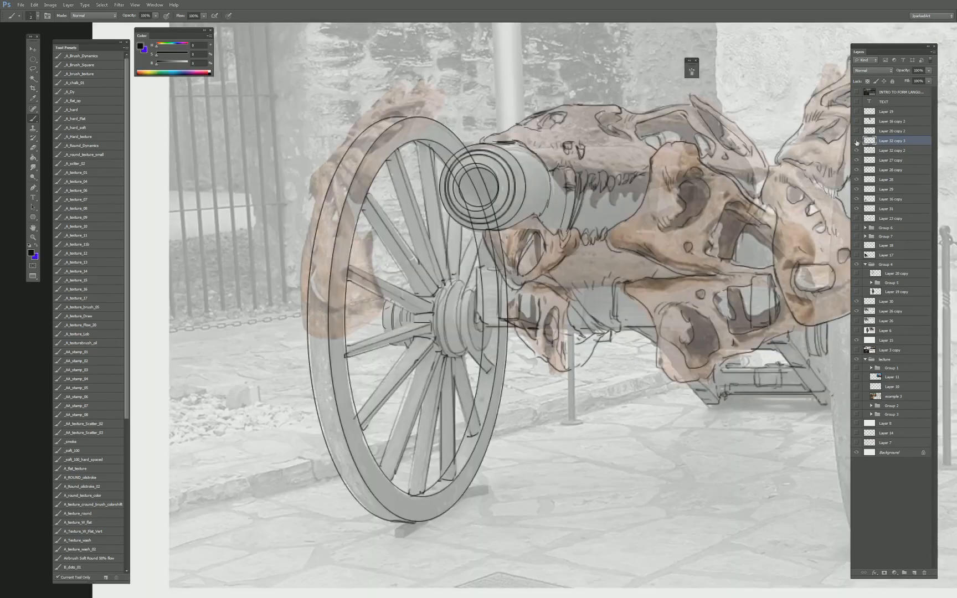
{"action": "left_click", "coordinate": [856, 140]}
{"action": "left_click", "coordinate": [856, 141]}
{"action": "left_click", "coordinate": [856, 142]}
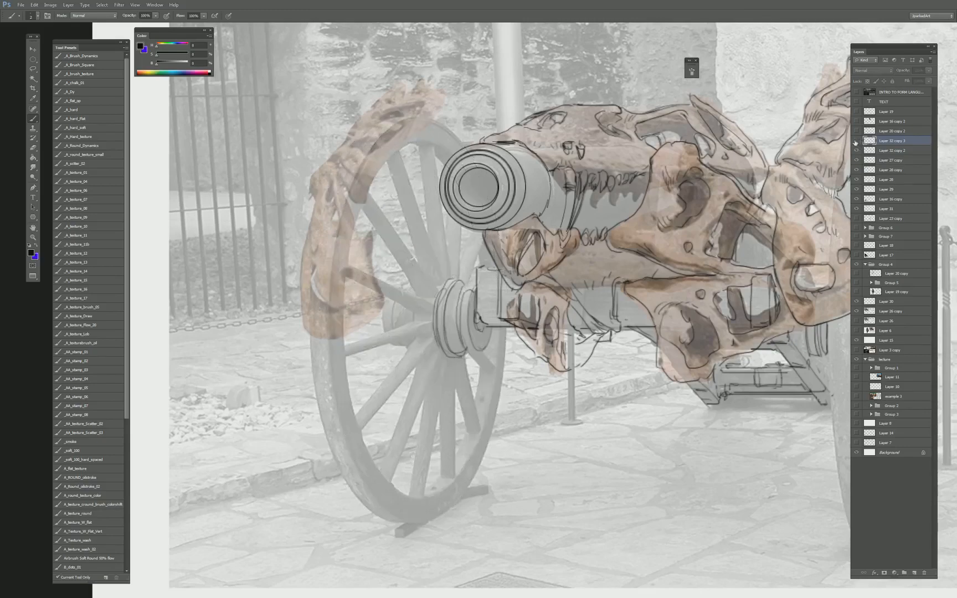
{"action": "left_click", "coordinate": [856, 142]}
Duplicate the left wheel's linework, move the copy over the right wheel and narrow it to fit.
{"action": "left_click_drag", "start_coordinate": [314, 177], "coordinate": [283, 156]}
{"action": "key", "text": "v"}
{"action": "left_click_drag", "start_coordinate": [346, 233], "coordinate": [645, 239]}
{"action": "left_click_drag", "start_coordinate": [645, 239], "coordinate": [229, 196]}
{"action": "left_click_drag", "start_coordinate": [305, 222], "coordinate": [467, 259]}
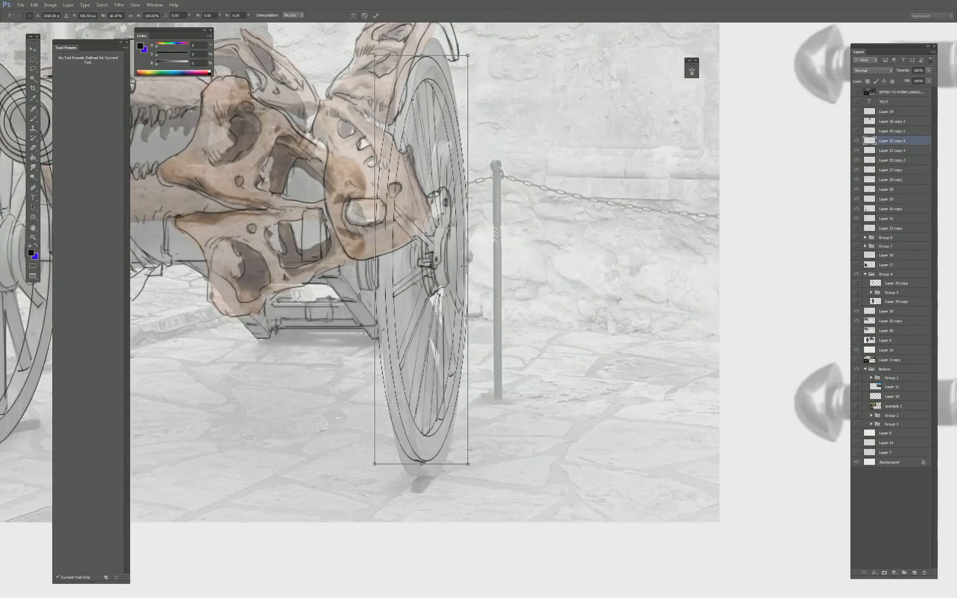
Stretch and skew the copied wheel linework to match the right wheel's height, tilt and inner rim edge.
{"action": "left_click_drag", "start_coordinate": [421, 464], "coordinate": [421, 474]}
{"action": "left_click_drag", "start_coordinate": [421, 355], "coordinate": [421, 394]}
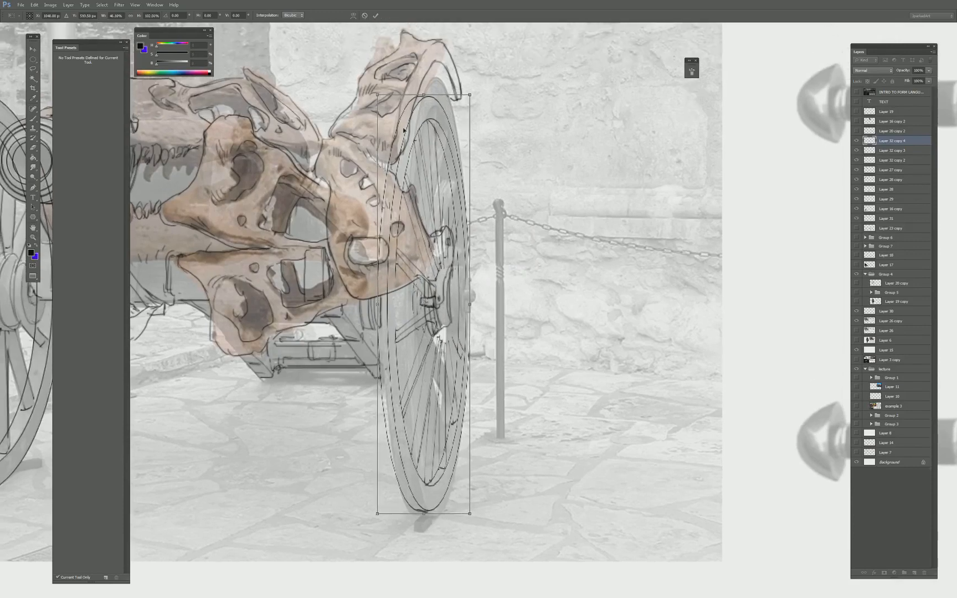
{"action": "left_click_drag", "start_coordinate": [422, 96], "coordinate": [425, 75]}
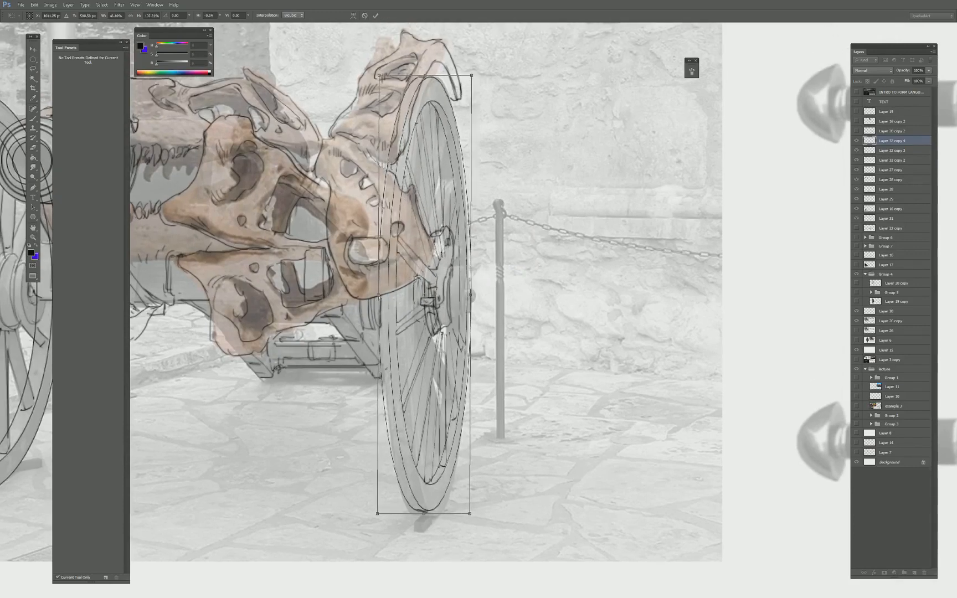
{"action": "left_click_drag", "start_coordinate": [378, 295], "coordinate": [388, 297]}
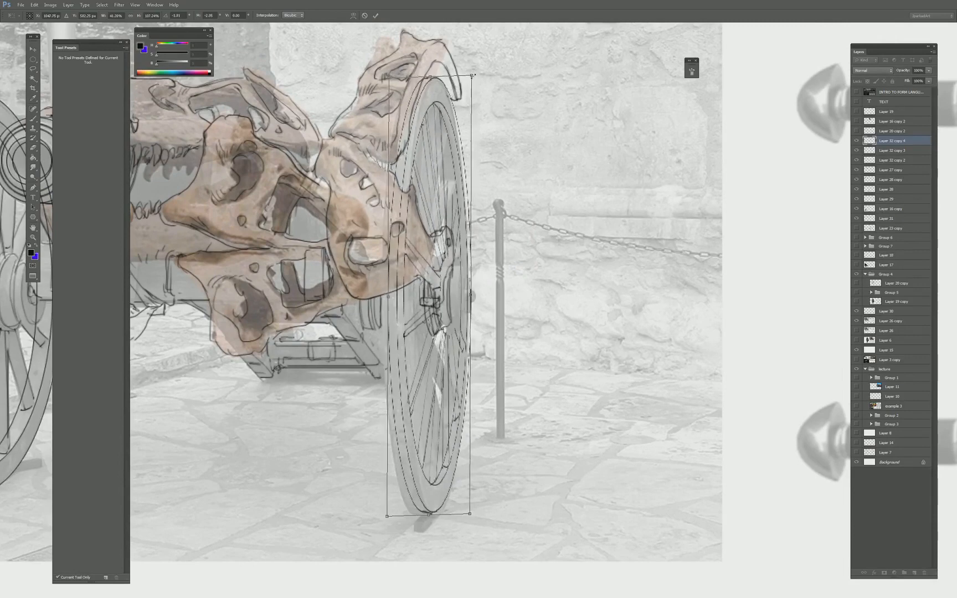
{"action": "key", "text": "Return"}
Duplicate the right wheel's linework layer and merge it with the original to darken the lines.
{"action": "key", "text": "e"}
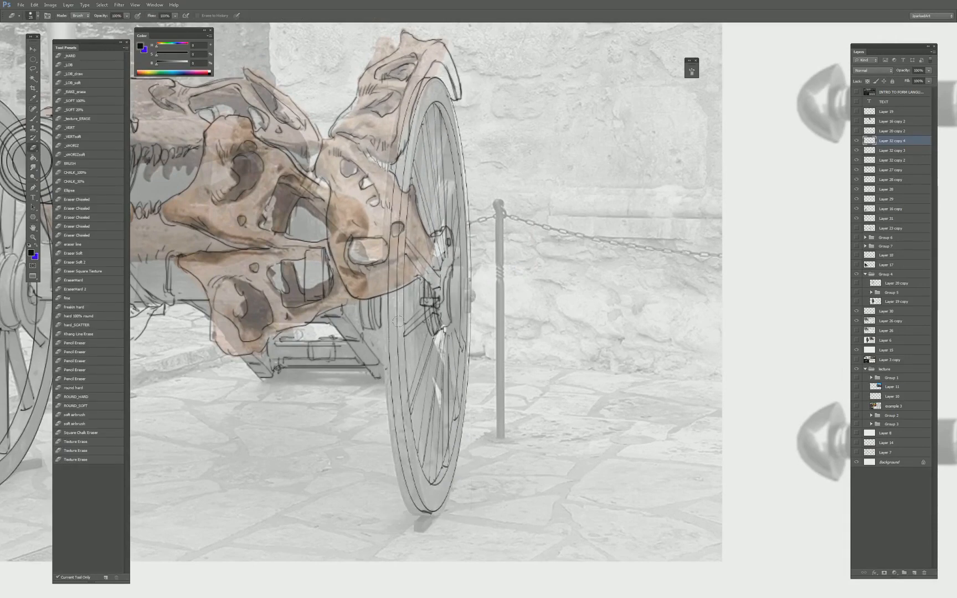
{"action": "key", "text": "ctrl+j"}
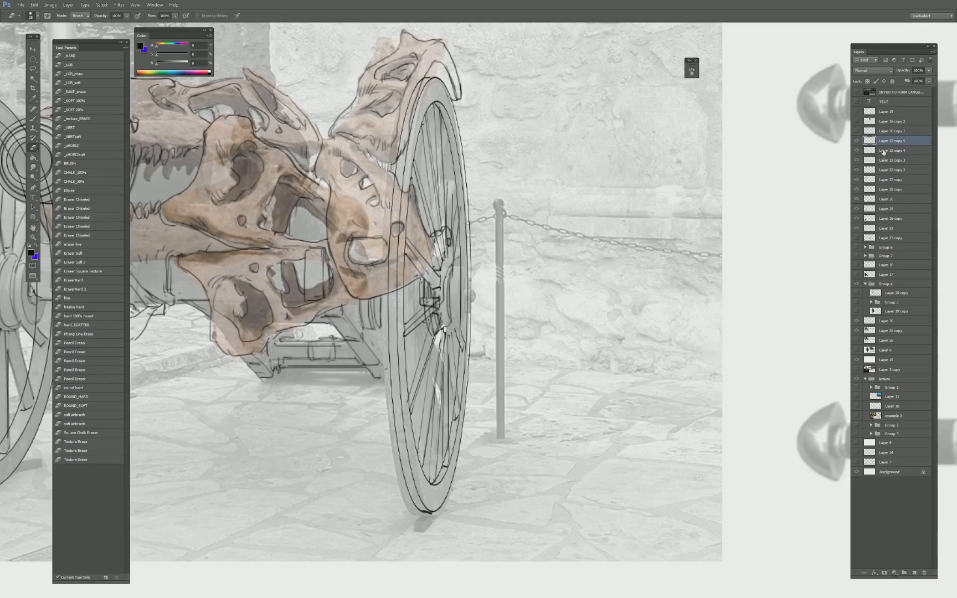
{"action": "key", "text": "ctrl+e"}
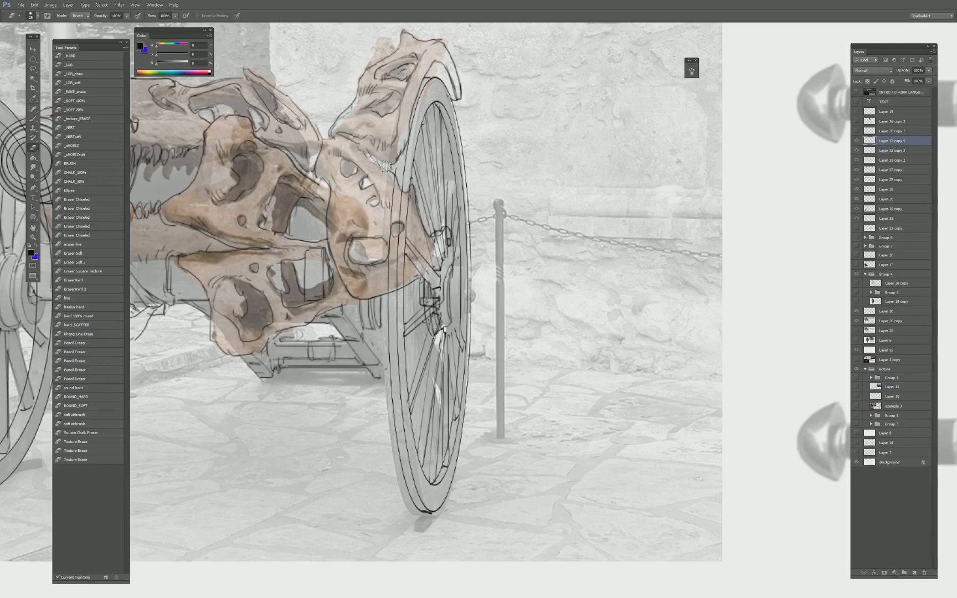
Erase the outer left rim line from the right wheel's copied linework, from its base up to the top.
{"action": "left_click_drag", "start_coordinate": [381, 282], "coordinate": [411, 490]}
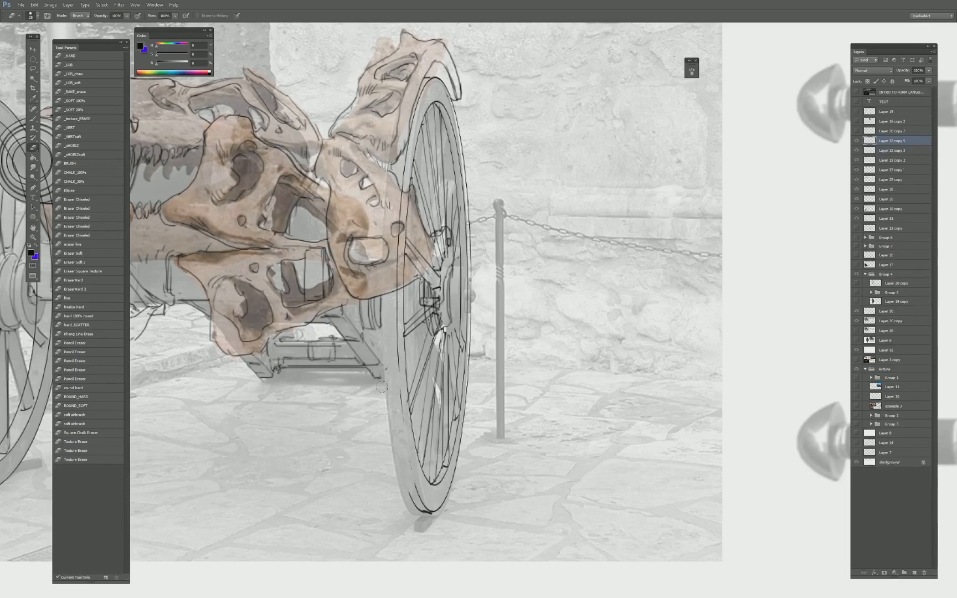
{"action": "key", "text": "ctrl+z"}
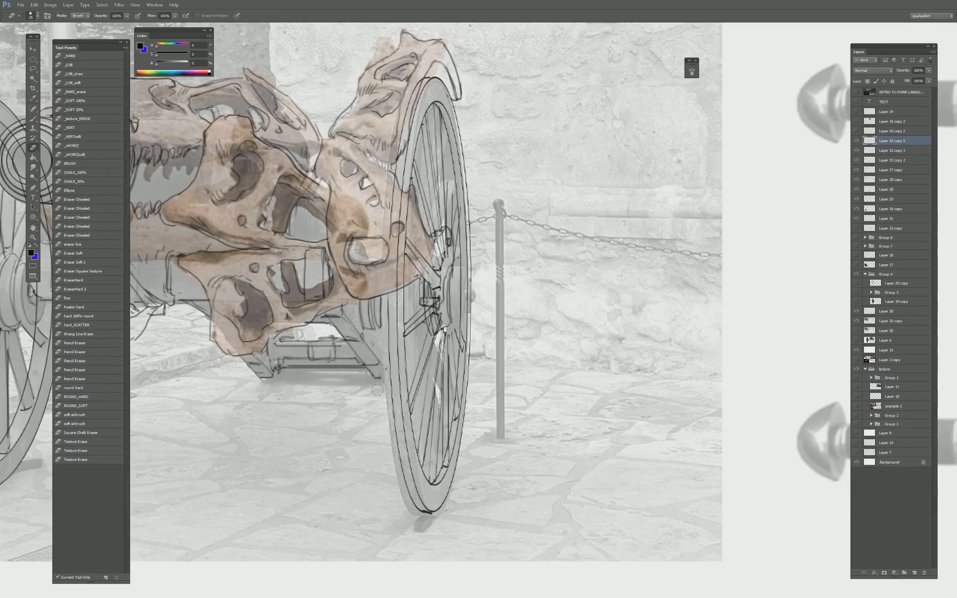
{"action": "left_click_drag", "start_coordinate": [407, 481], "coordinate": [427, 513]}
{"action": "left_click_drag", "start_coordinate": [390, 238], "coordinate": [412, 77]}
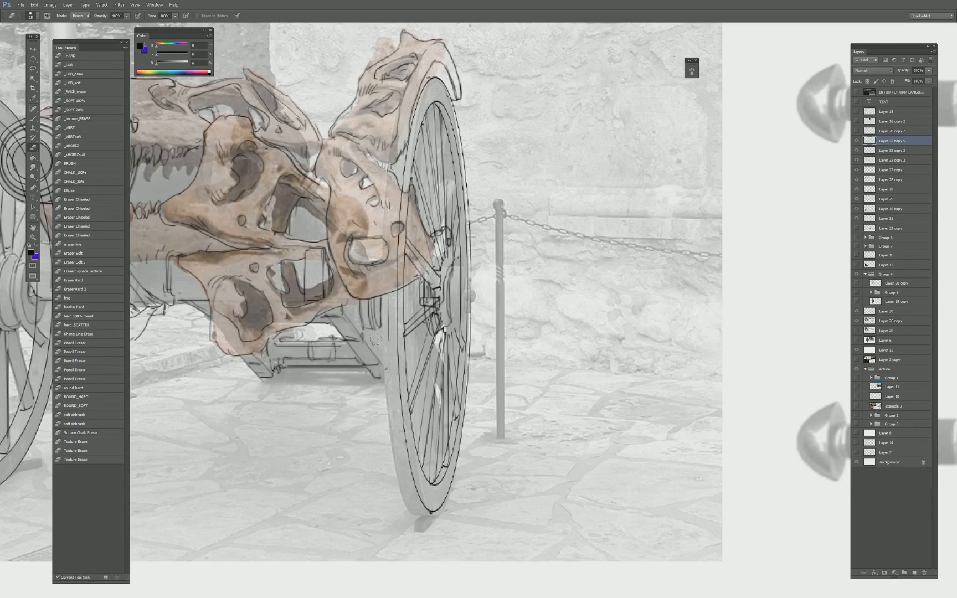
{"action": "left_click_drag", "start_coordinate": [387, 340], "coordinate": [387, 294]}
Make an elliptical selection matching the right wheel's outer left rim and stroke it on a new layer.
{"action": "key", "text": "m"}
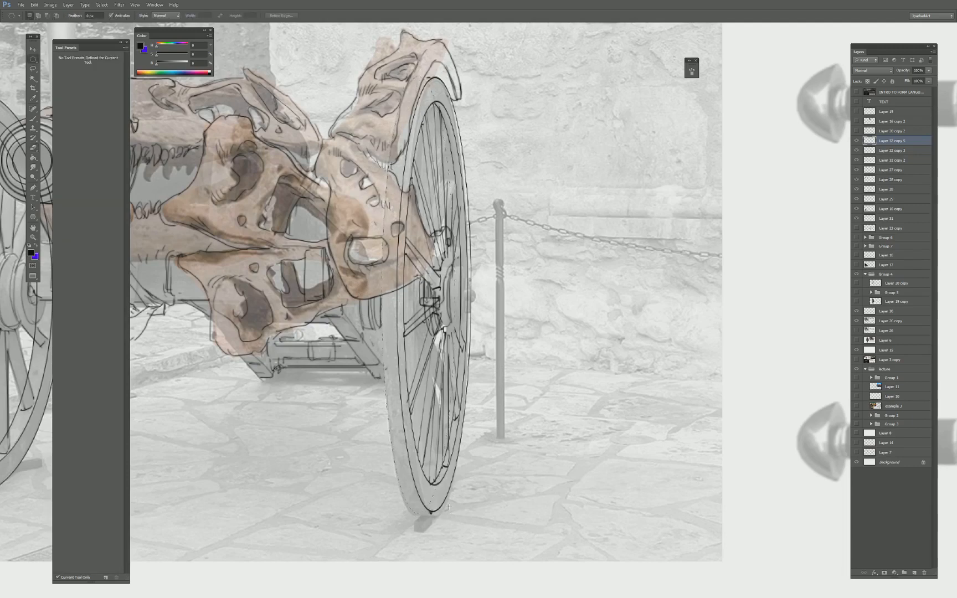
{"action": "left_click", "coordinate": [914, 572]}
{"action": "right_click", "coordinate": [355, 314]}
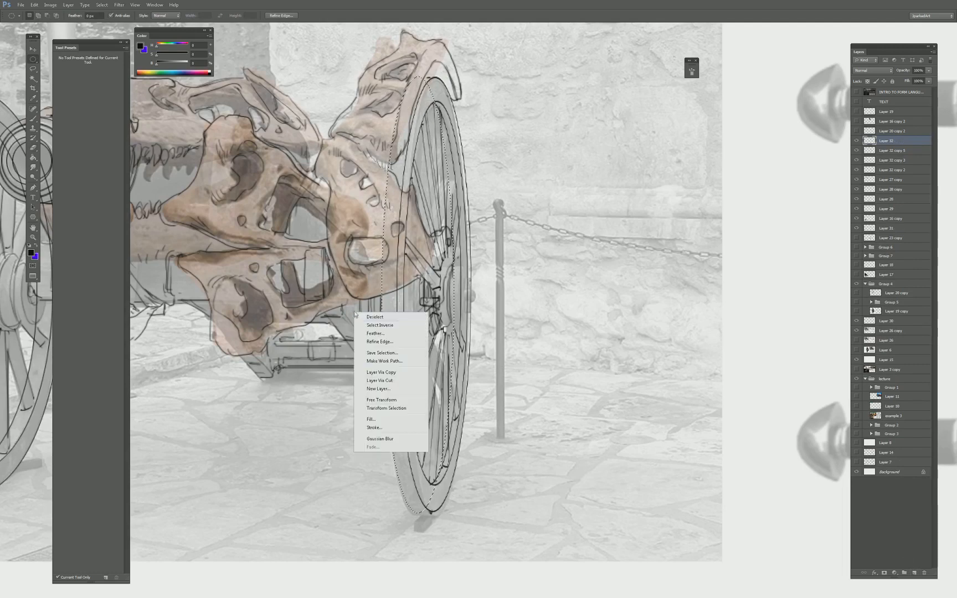
{"action": "left_click", "coordinate": [374, 427]}
{"action": "key", "text": "Return"}
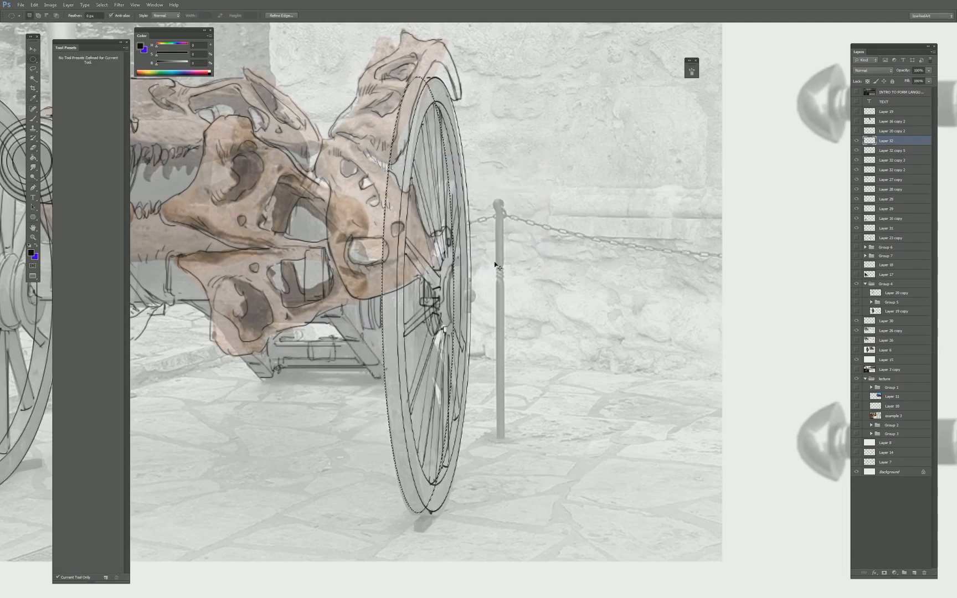
{"action": "key", "text": "ctrl+d"}
Erase the part of the stroked ellipse crossing the right wheel's interior and merge it with the wheel linework.
{"action": "key", "text": "e"}
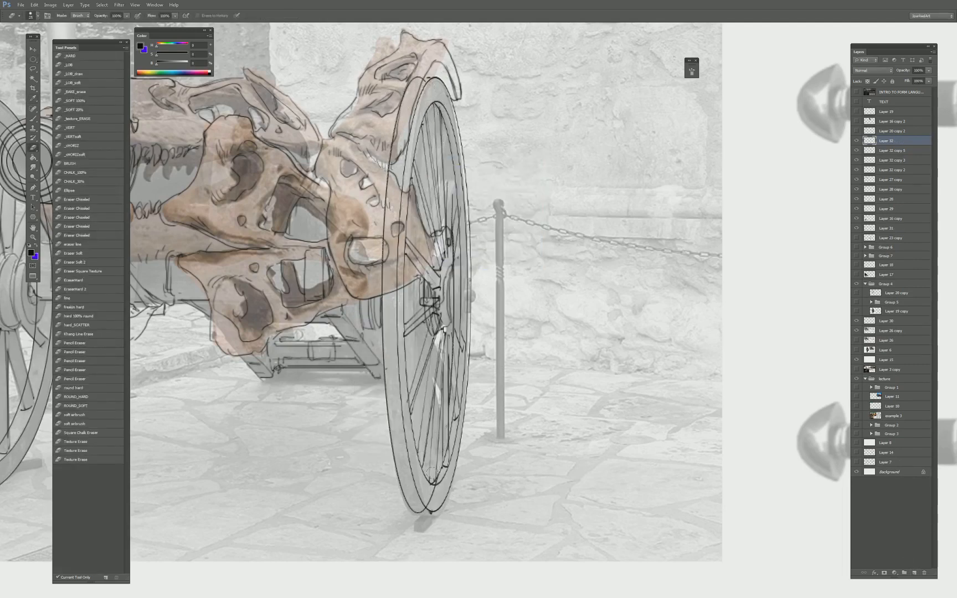
{"action": "left_click_drag", "start_coordinate": [431, 473], "coordinate": [426, 497]}
{"action": "left_click_drag", "start_coordinate": [452, 407], "coordinate": [452, 224]}
{"action": "key", "text": "v"}
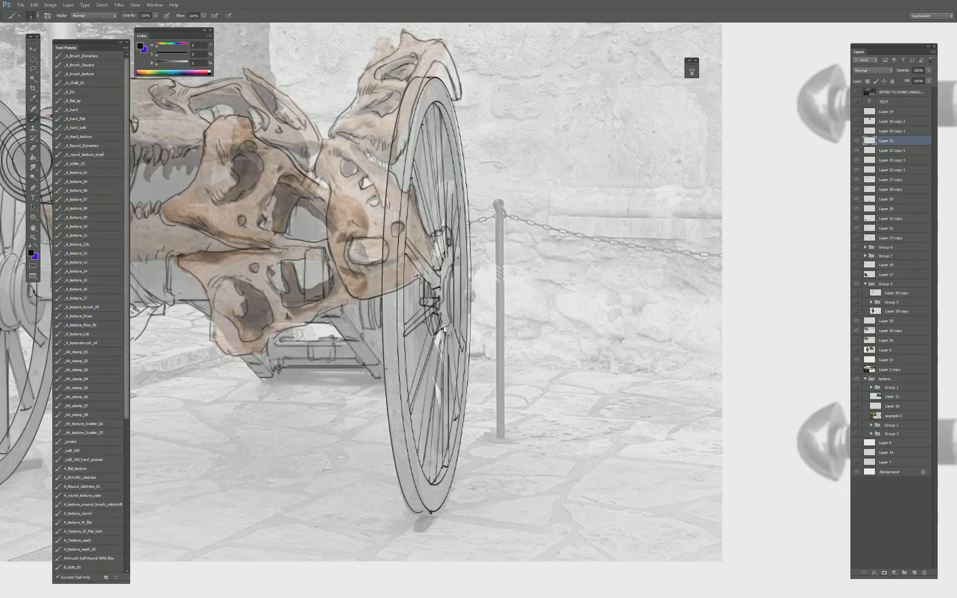
{"action": "key", "text": "v"}
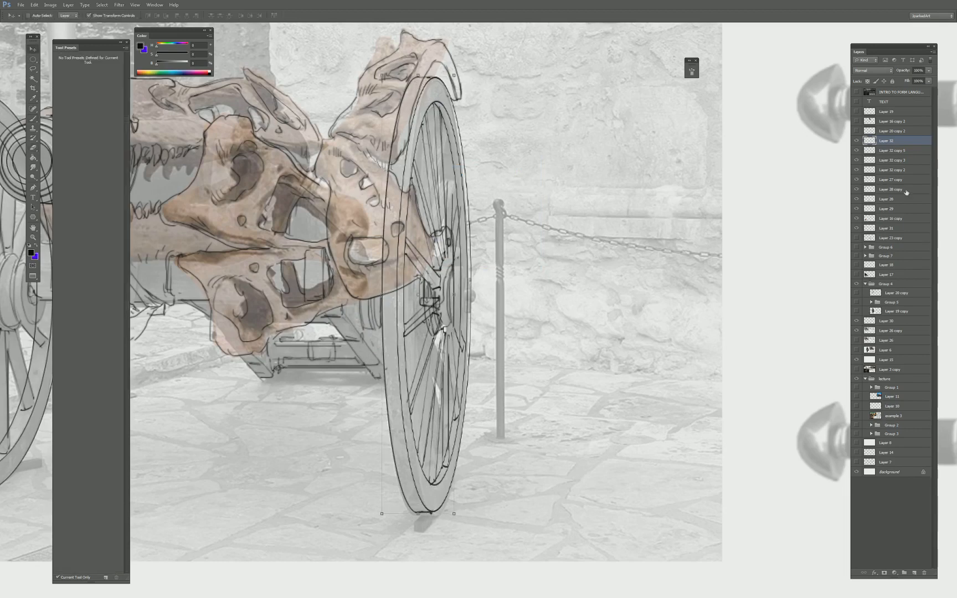
{"action": "left_click", "coordinate": [892, 150], "text": "shift"}
{"action": "key", "text": "ctrl+e"}
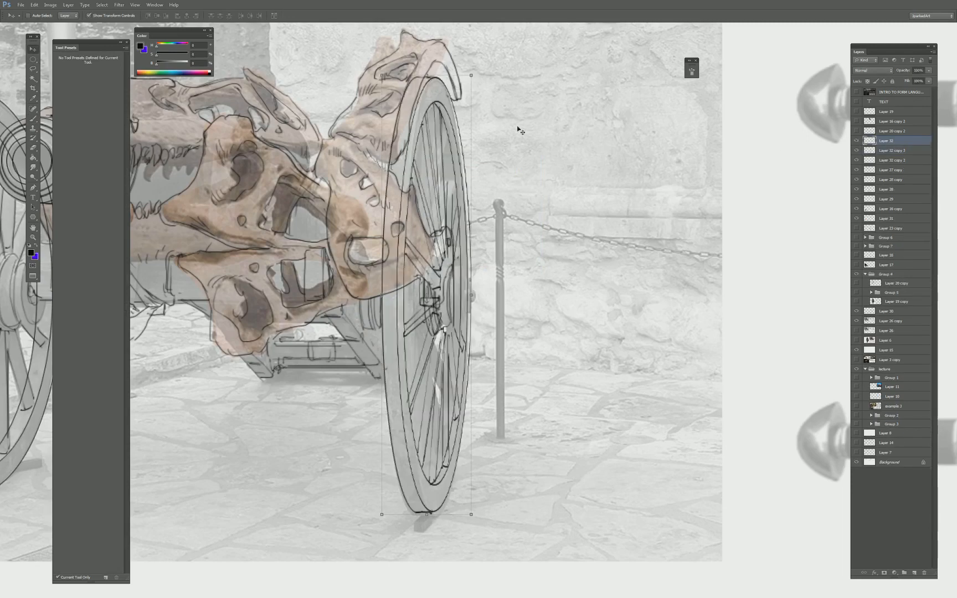
Erase the right wheel's lines where they overlap the skull pieces and the hub area.
{"action": "key", "text": "e"}
{"action": "left_click_drag", "start_coordinate": [464, 169], "coordinate": [511, 192]}
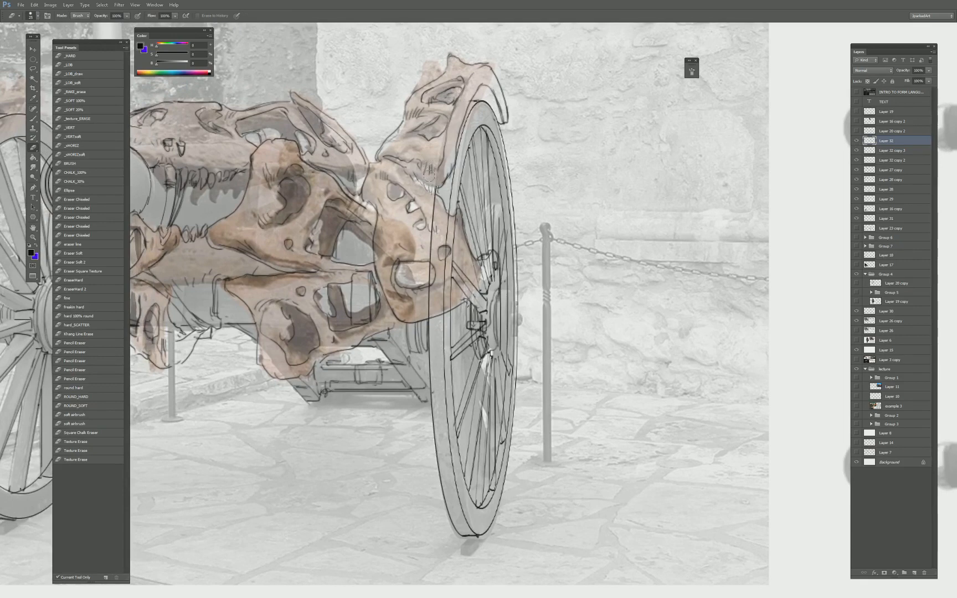
{"action": "mouse_move", "coordinate": [430, 176]}
{"action": "left_mouse_down"}
{"action": "mouse_move", "coordinate": [423, 303]}
{"action": "mouse_move", "coordinate": [445, 220]}
{"action": "left_mouse_up"}
{"action": "mouse_move", "coordinate": [460, 277]}
{"action": "left_mouse_down"}
{"action": "mouse_move", "coordinate": [484, 293]}
{"action": "mouse_move", "coordinate": [482, 304]}
{"action": "mouse_move", "coordinate": [483, 268]}
{"action": "mouse_move", "coordinate": [497, 271]}
{"action": "mouse_move", "coordinate": [486, 321]}
{"action": "left_mouse_up"}
{"action": "key", "text": "bracketleft"}
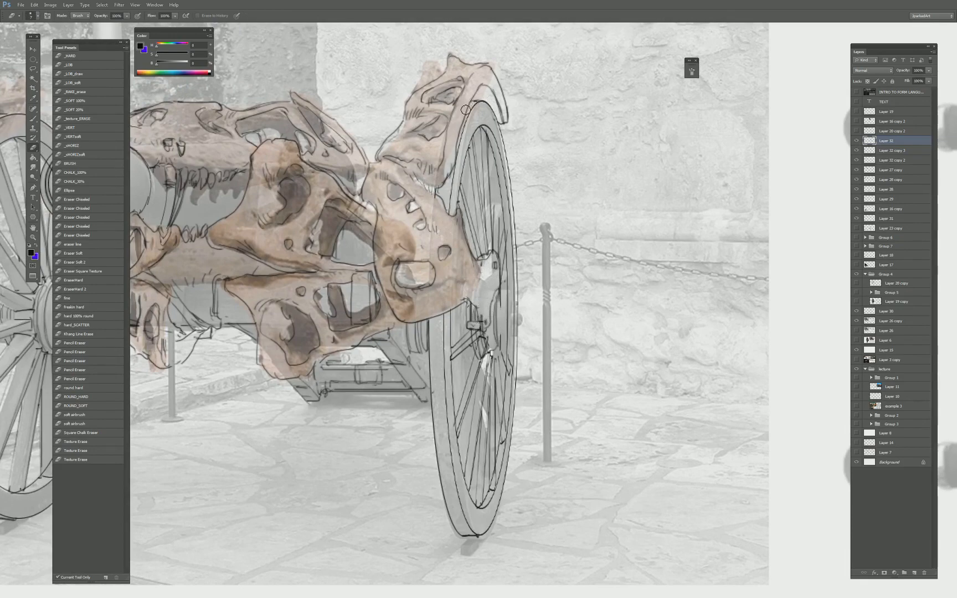
On the left wheel's linework layer, erase the lines crossing the cannon muzzle and the carriage beside the hub.
{"action": "key", "text": "ctrl+minus"}
{"action": "left_click_drag", "start_coordinate": [189, 222], "coordinate": [395, 228]}
{"action": "key", "text": "ctrl+plus"}
{"action": "key", "text": "v"}
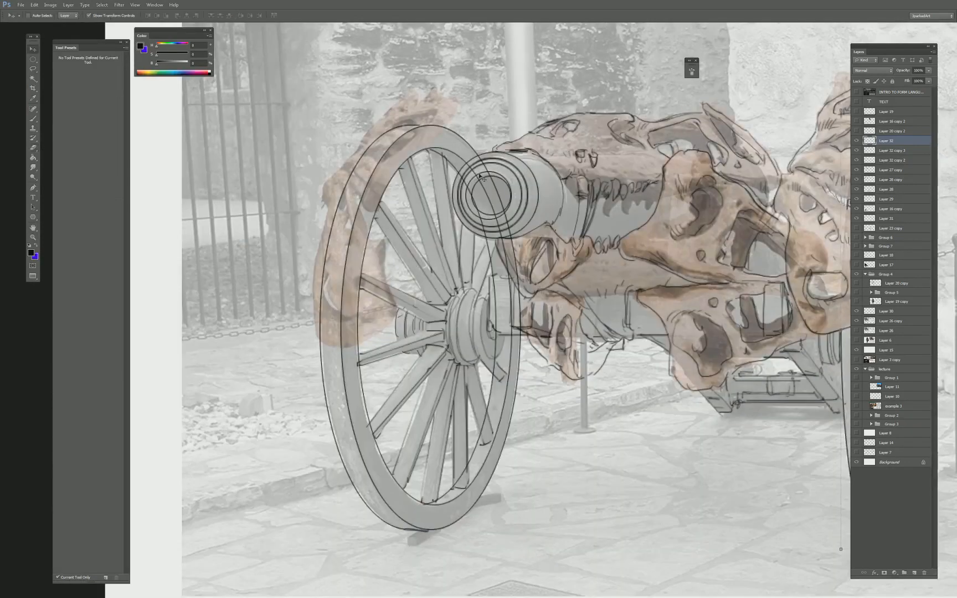
{"action": "left_click", "coordinate": [892, 150]}
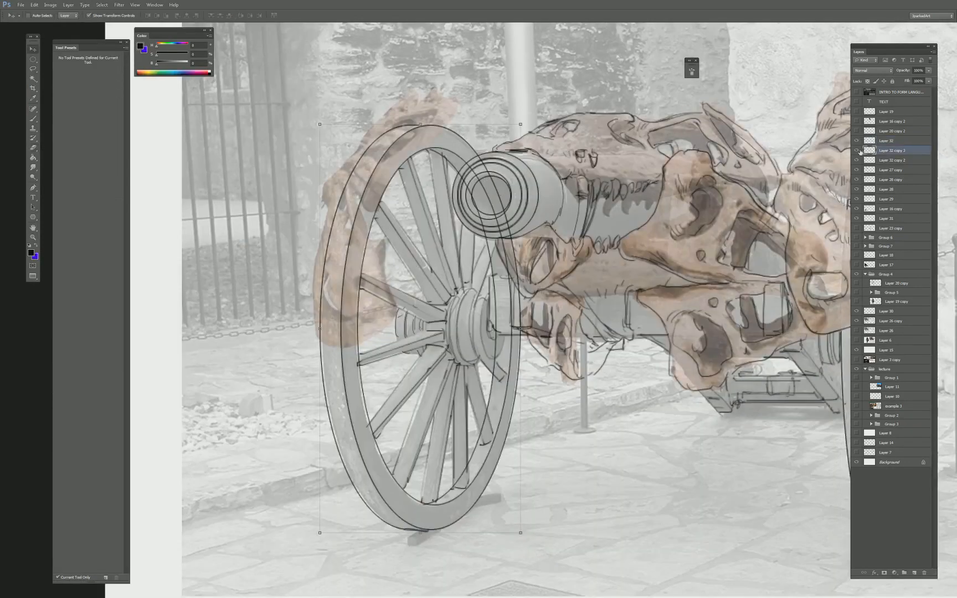
{"action": "key", "text": "e"}
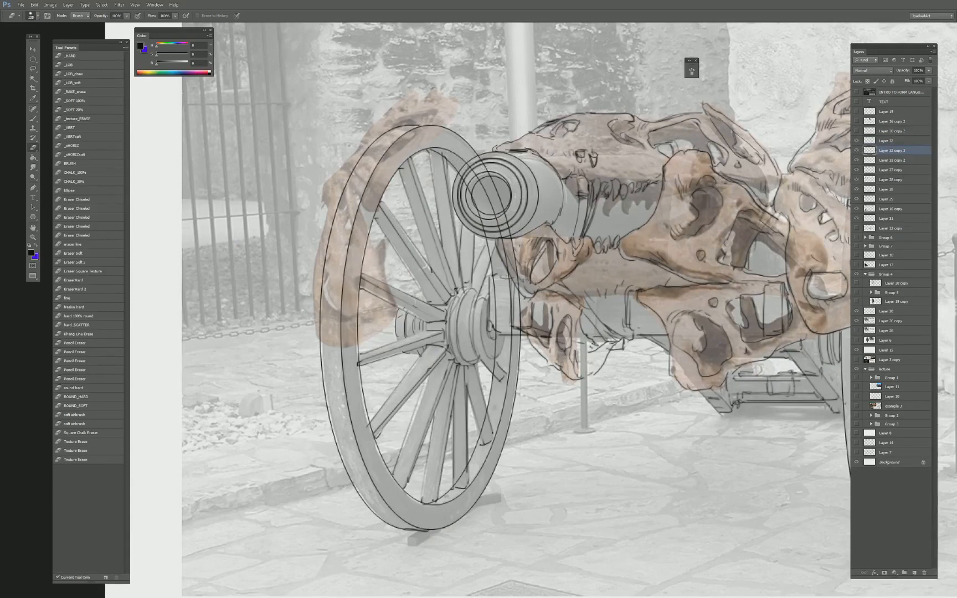
{"action": "left_click_drag", "start_coordinate": [494, 164], "coordinate": [486, 227]}
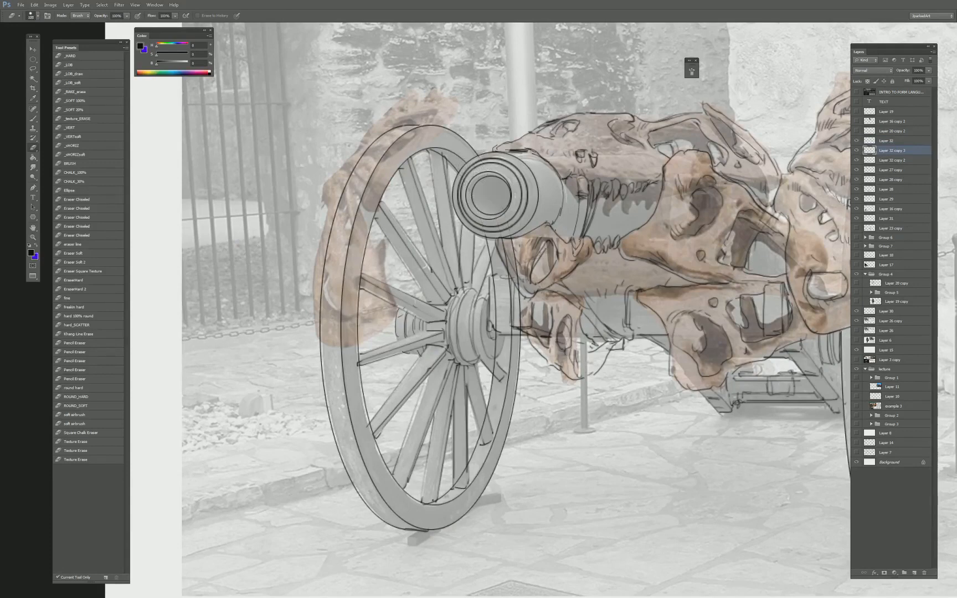
{"action": "mouse_move", "coordinate": [511, 295]}
{"action": "left_mouse_down"}
{"action": "mouse_move", "coordinate": [532, 316]}
{"action": "mouse_move", "coordinate": [503, 318]}
{"action": "mouse_move", "coordinate": [512, 295]}
{"action": "mouse_move", "coordinate": [500, 282]}
{"action": "mouse_move", "coordinate": [500, 325]}
{"action": "left_mouse_up"}
{"action": "key", "text": "bracketleft"}
{"action": "left_click_drag", "start_coordinate": [512, 268], "coordinate": [509, 256]}
{"action": "key", "text": "b"}
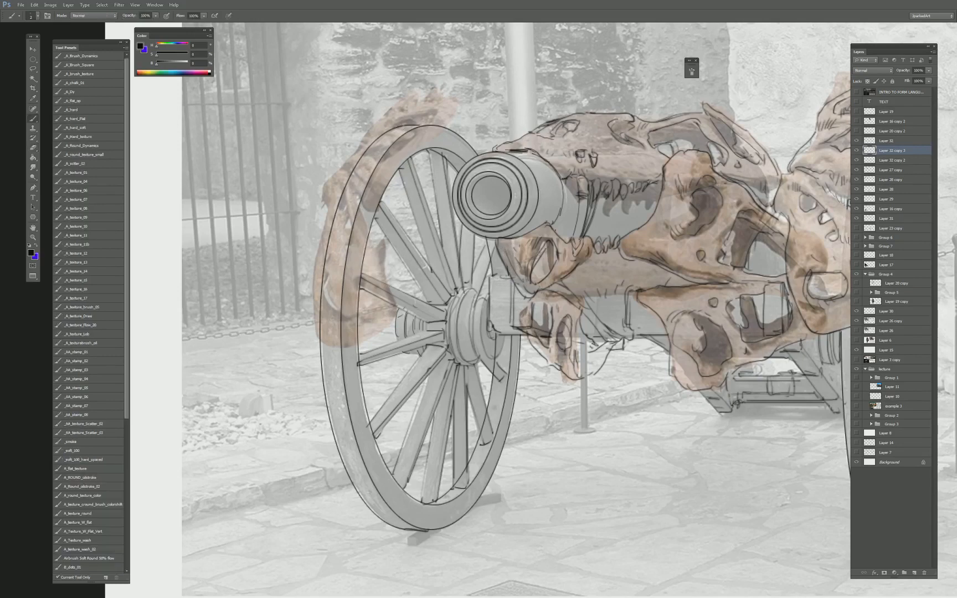
{"action": "left_click_drag", "start_coordinate": [387, 251], "coordinate": [397, 310]}
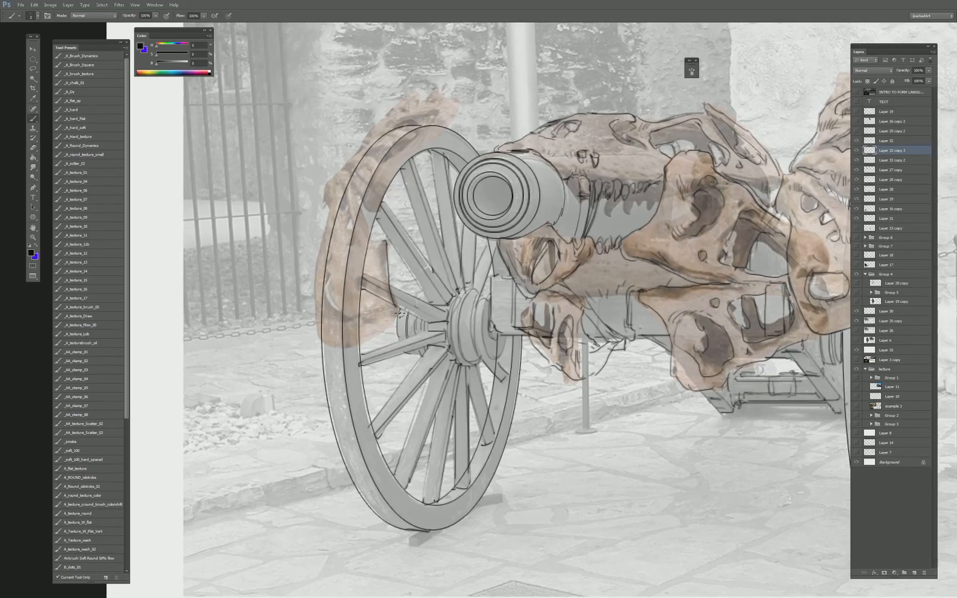
{"action": "key", "text": "ctrl+z"}
Erase the rim lines covering the left wheel's skull pieces and outline the pieces' inner and lower edges.
{"action": "key", "text": "e"}
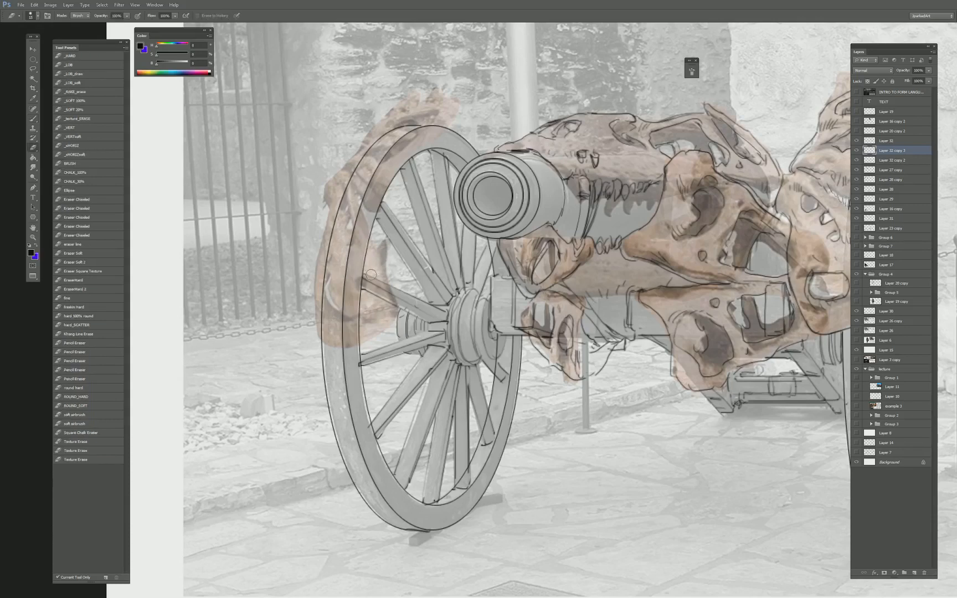
{"action": "mouse_move", "coordinate": [357, 273]}
{"action": "left_mouse_down"}
{"action": "mouse_move", "coordinate": [341, 327]}
{"action": "mouse_move", "coordinate": [332, 323]}
{"action": "mouse_move", "coordinate": [322, 292]}
{"action": "mouse_move", "coordinate": [339, 221]}
{"action": "mouse_move", "coordinate": [365, 160]}
{"action": "mouse_move", "coordinate": [355, 221]}
{"action": "mouse_move", "coordinate": [403, 119]}
{"action": "left_mouse_up"}
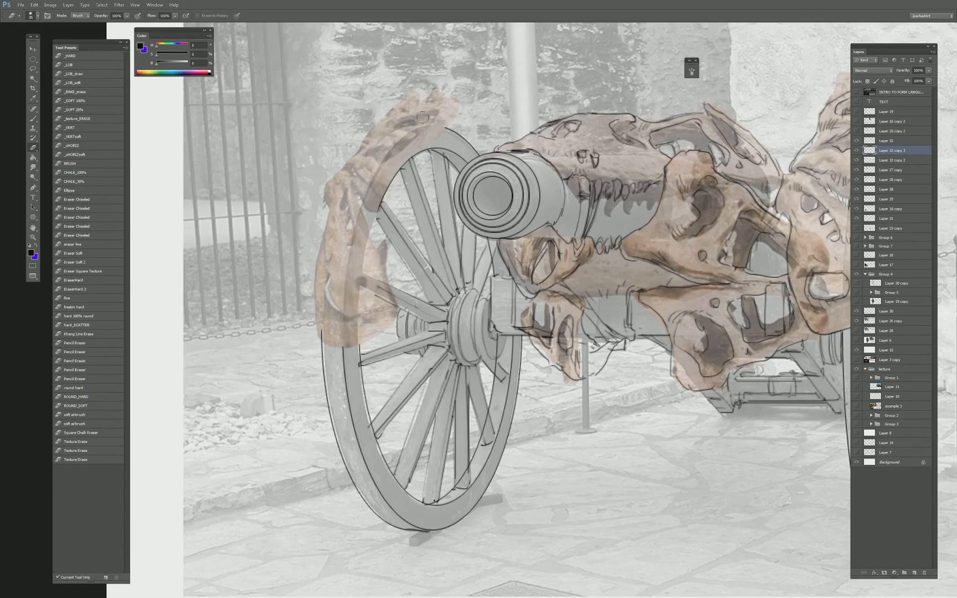
{"action": "key", "text": "b"}
{"action": "mouse_move", "coordinate": [459, 102]}
{"action": "left_mouse_down"}
{"action": "mouse_move", "coordinate": [406, 156]}
{"action": "mouse_move", "coordinate": [384, 205]}
{"action": "mouse_move", "coordinate": [368, 210]}
{"action": "mouse_move", "coordinate": [376, 248]}
{"action": "mouse_move", "coordinate": [387, 249]}
{"action": "mouse_move", "coordinate": [396, 321]}
{"action": "mouse_move", "coordinate": [350, 349]}
{"action": "mouse_move", "coordinate": [312, 333]}
{"action": "mouse_move", "coordinate": [321, 251]}
{"action": "mouse_move", "coordinate": [335, 322]}
{"action": "mouse_move", "coordinate": [345, 317]}
{"action": "mouse_move", "coordinate": [332, 280]}
{"action": "mouse_move", "coordinate": [328, 289]}
{"action": "mouse_move", "coordinate": [329, 261]}
{"action": "mouse_move", "coordinate": [360, 293]}
{"action": "mouse_move", "coordinate": [360, 282]}
{"action": "mouse_move", "coordinate": [368, 302]}
{"action": "mouse_move", "coordinate": [371, 293]}
{"action": "mouse_move", "coordinate": [375, 327]}
{"action": "mouse_move", "coordinate": [383, 300]}
{"action": "left_mouse_up"}
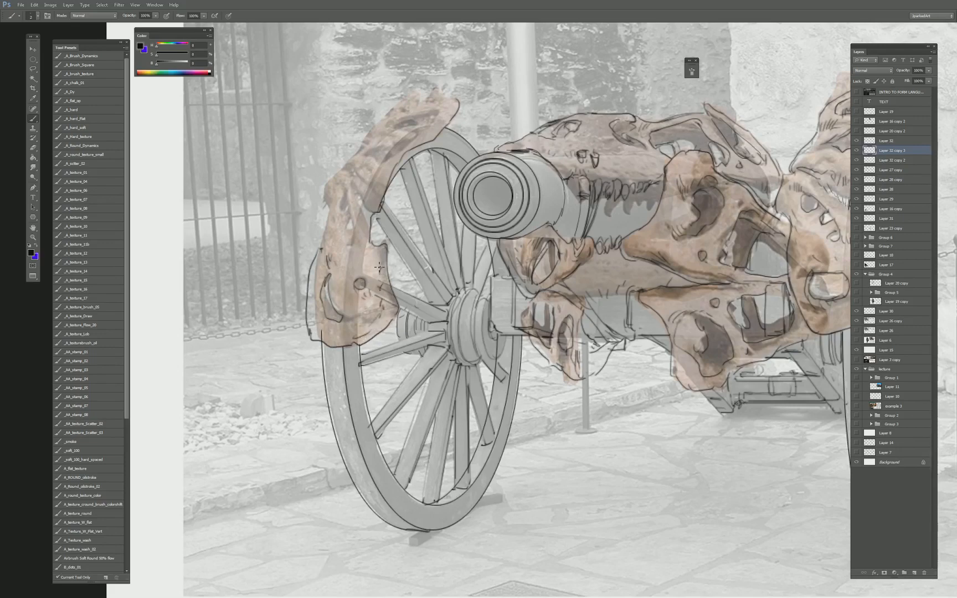
Draw the left wheel's middle skull section, including its holes, outer contour and the joint to the upper piece.
{"action": "mouse_move", "coordinate": [350, 250]}
{"action": "left_mouse_down"}
{"action": "mouse_move", "coordinate": [352, 206]}
{"action": "mouse_move", "coordinate": [365, 209]}
{"action": "mouse_move", "coordinate": [339, 218]}
{"action": "mouse_move", "coordinate": [351, 198]}
{"action": "mouse_move", "coordinate": [340, 221]}
{"action": "mouse_move", "coordinate": [356, 230]}
{"action": "mouse_move", "coordinate": [334, 230]}
{"action": "mouse_move", "coordinate": [322, 247]}
{"action": "left_mouse_up"}
{"action": "left_click_drag", "start_coordinate": [330, 258], "coordinate": [342, 269]}
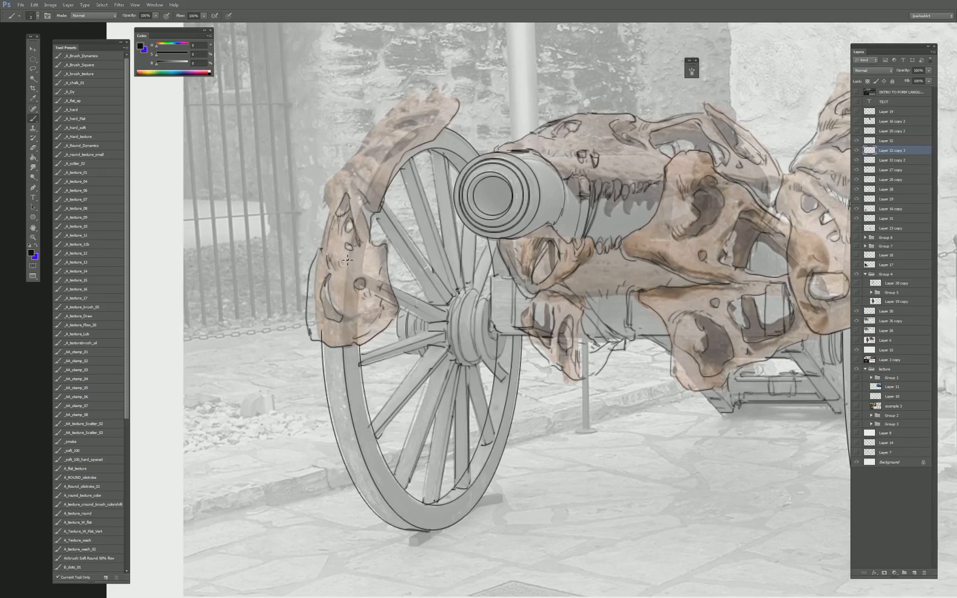
{"action": "left_click_drag", "start_coordinate": [334, 212], "coordinate": [325, 253]}
{"action": "left_click_drag", "start_coordinate": [329, 206], "coordinate": [349, 169]}
{"action": "mouse_move", "coordinate": [387, 186]}
{"action": "left_mouse_down"}
{"action": "mouse_move", "coordinate": [364, 176]}
{"action": "mouse_move", "coordinate": [392, 168]}
{"action": "mouse_move", "coordinate": [394, 180]}
{"action": "mouse_move", "coordinate": [412, 148]}
{"action": "mouse_move", "coordinate": [399, 151]}
{"action": "mouse_move", "coordinate": [388, 166]}
{"action": "mouse_move", "coordinate": [438, 128]}
{"action": "mouse_move", "coordinate": [395, 144]}
{"action": "left_mouse_up"}
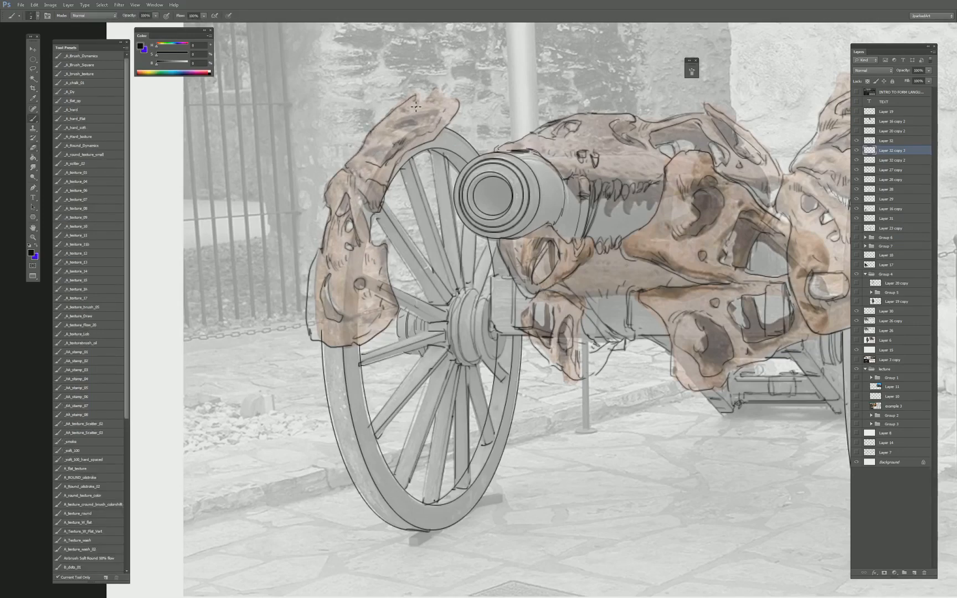
Outline the upper skull piece's spiky tip on the left wheel and draw its interior cavities.
{"action": "mouse_move", "coordinate": [416, 107]}
{"action": "left_mouse_down"}
{"action": "mouse_move", "coordinate": [443, 93]}
{"action": "mouse_move", "coordinate": [439, 108]}
{"action": "mouse_move", "coordinate": [467, 98]}
{"action": "mouse_move", "coordinate": [441, 110]}
{"action": "left_mouse_up"}
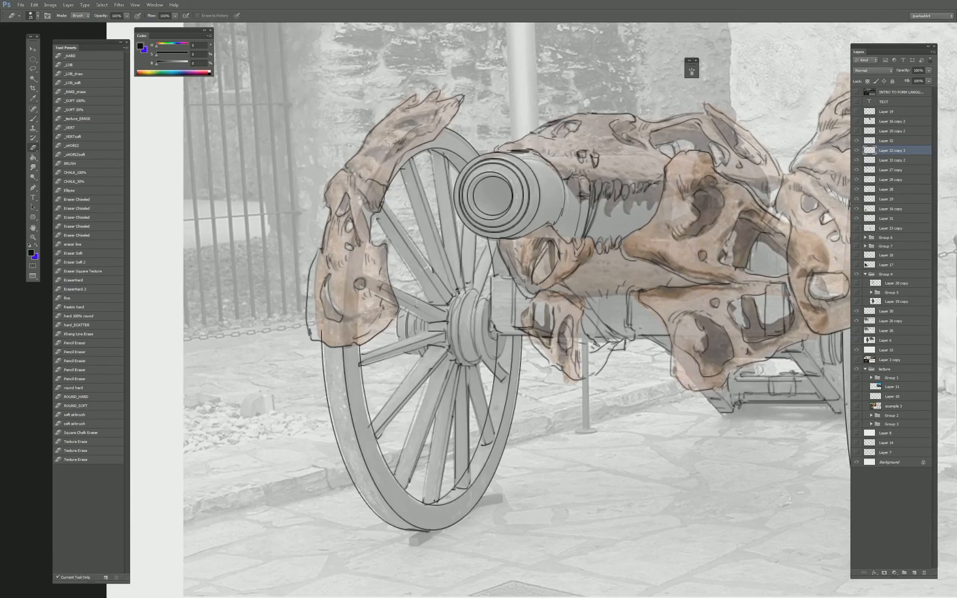
{"action": "mouse_move", "coordinate": [461, 142]}
{"action": "left_mouse_down"}
{"action": "mouse_move", "coordinate": [362, 181]}
{"action": "mouse_move", "coordinate": [413, 177]}
{"action": "mouse_move", "coordinate": [390, 179]}
{"action": "mouse_move", "coordinate": [402, 163]}
{"action": "mouse_move", "coordinate": [410, 176]}
{"action": "mouse_move", "coordinate": [416, 155]}
{"action": "mouse_move", "coordinate": [432, 146]}
{"action": "left_mouse_up"}
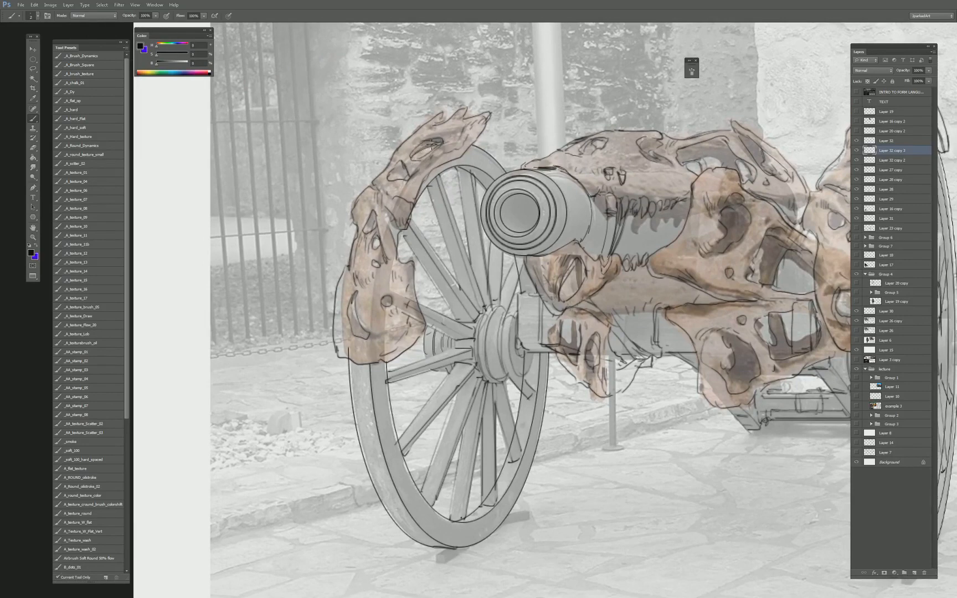
Erase and redraw the left hub's outer end where it emerges from behind the lower skull piece.
{"action": "left_click_drag", "start_coordinate": [432, 282], "coordinate": [393, 266]}
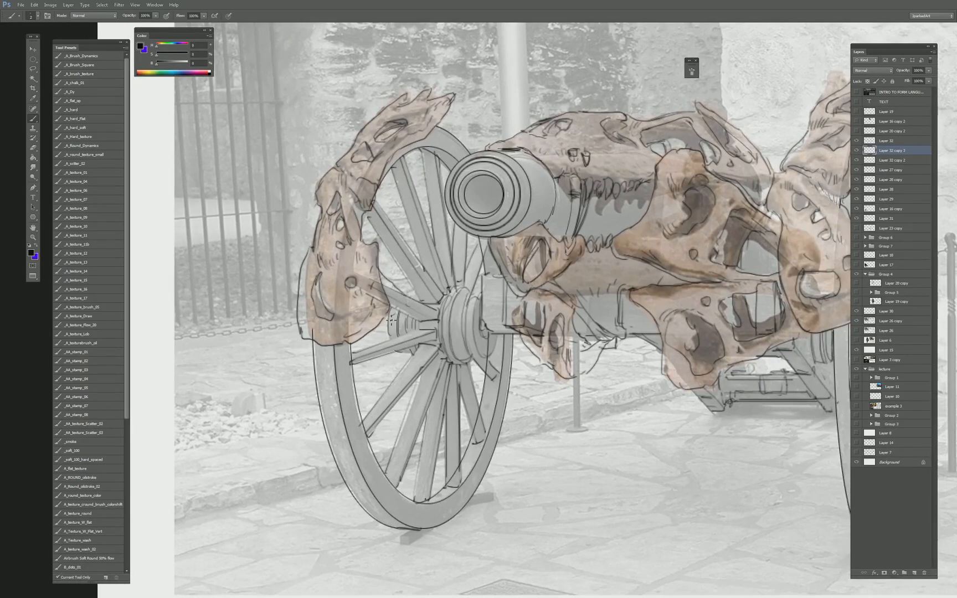
{"action": "key", "text": "e"}
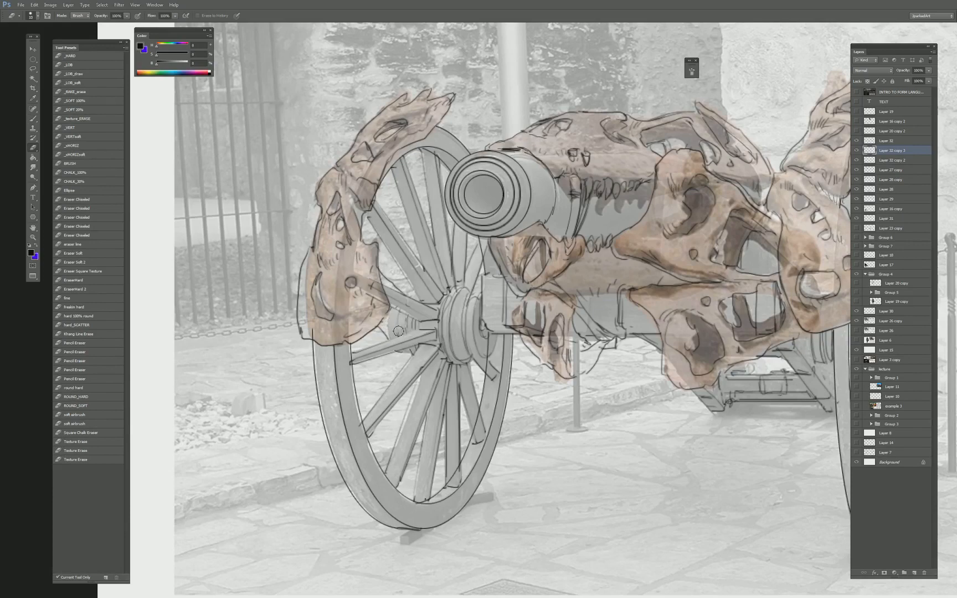
{"action": "key", "text": "b"}
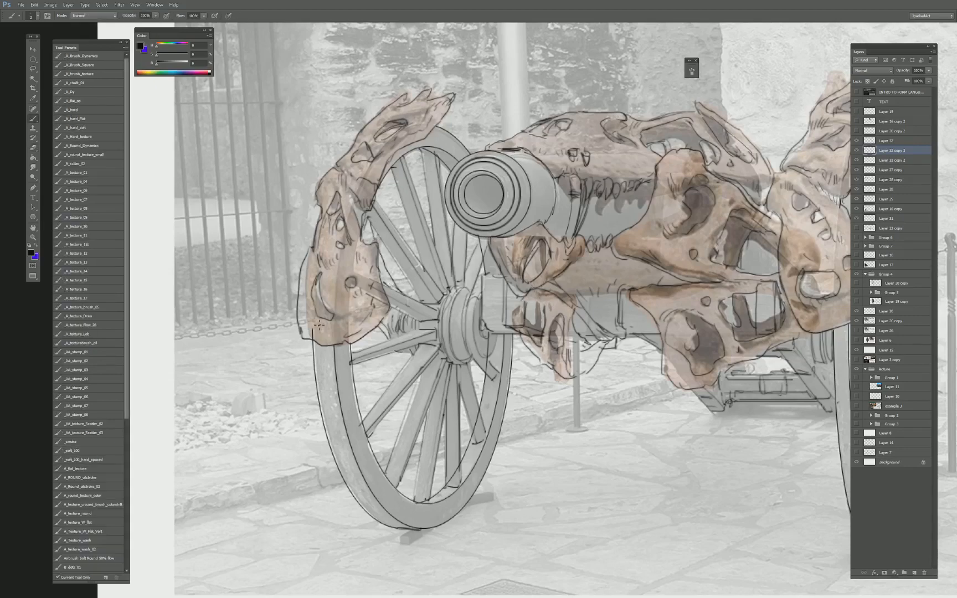
Outline the squarish cavity in the left wheel's lower skull piece.
{"action": "key", "text": "e"}
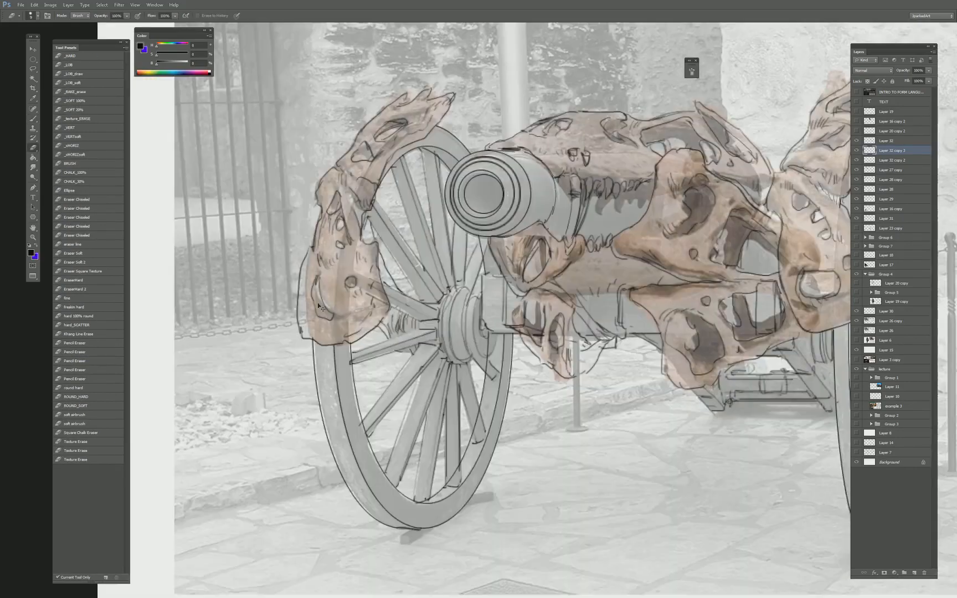
{"action": "key", "text": "b"}
{"action": "mouse_move", "coordinate": [309, 287]}
{"action": "left_mouse_down"}
{"action": "mouse_move", "coordinate": [311, 317]}
{"action": "mouse_move", "coordinate": [334, 308]}
{"action": "mouse_move", "coordinate": [324, 285]}
{"action": "mouse_move", "coordinate": [310, 288]}
{"action": "mouse_move", "coordinate": [327, 289]}
{"action": "mouse_move", "coordinate": [317, 288]}
{"action": "mouse_move", "coordinate": [314, 315]}
{"action": "mouse_move", "coordinate": [313, 293]}
{"action": "mouse_move", "coordinate": [319, 287]}
{"action": "mouse_move", "coordinate": [314, 319]}
{"action": "mouse_move", "coordinate": [319, 285]}
{"action": "mouse_move", "coordinate": [307, 288]}
{"action": "mouse_move", "coordinate": [332, 291]}
{"action": "mouse_move", "coordinate": [326, 321]}
{"action": "left_mouse_up"}
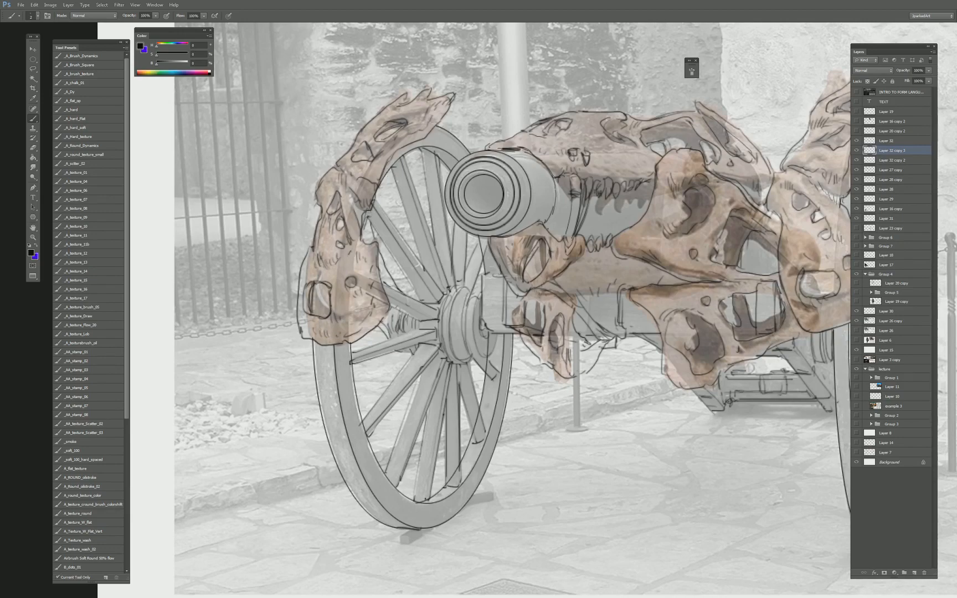
{"action": "key", "text": "ctrl+minus"}
{"action": "key", "text": "ctrl+minus"}
Merge the separate wheel and skull-guard line-art layers into the single line layer, Layer 32.
{"action": "left_click", "coordinate": [857, 152]}
{"action": "left_click", "coordinate": [857, 151]}
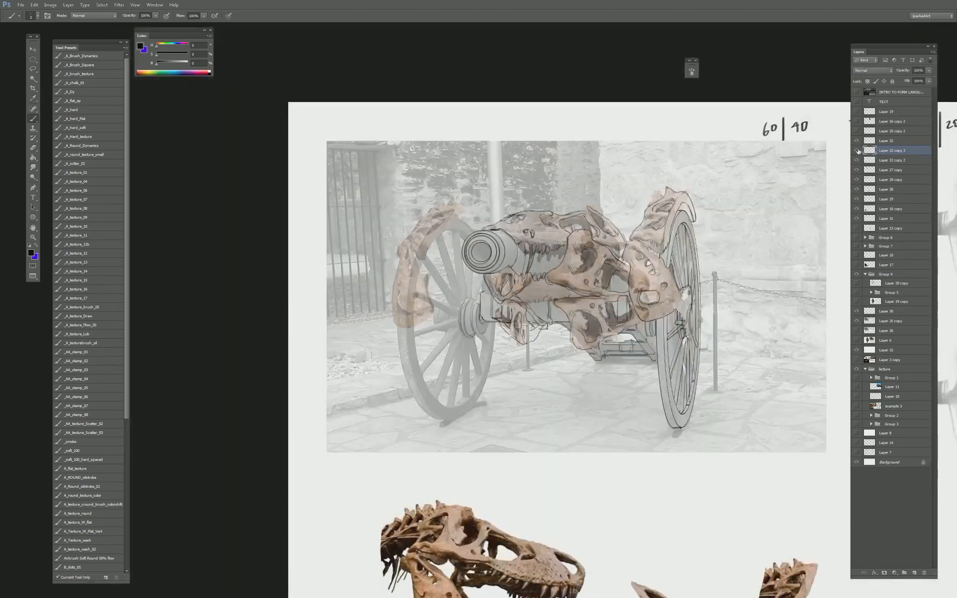
{"action": "left_click", "coordinate": [880, 143]}
{"action": "left_click", "coordinate": [856, 142]}
{"action": "left_click", "coordinate": [856, 142]}
{"action": "key", "text": "ctrl+e"}
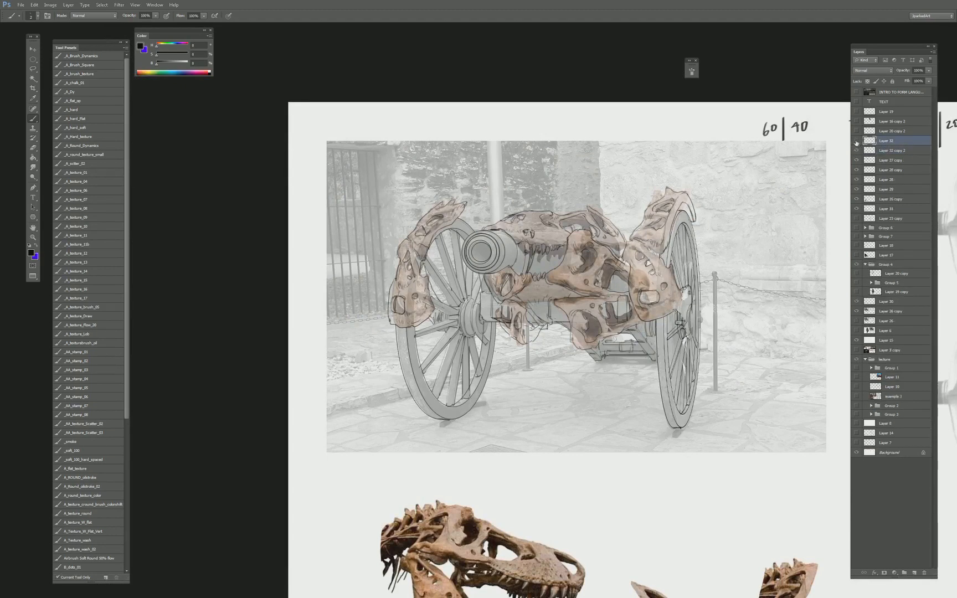
{"action": "left_click", "coordinate": [856, 142]}
{"action": "left_click", "coordinate": [857, 142]}
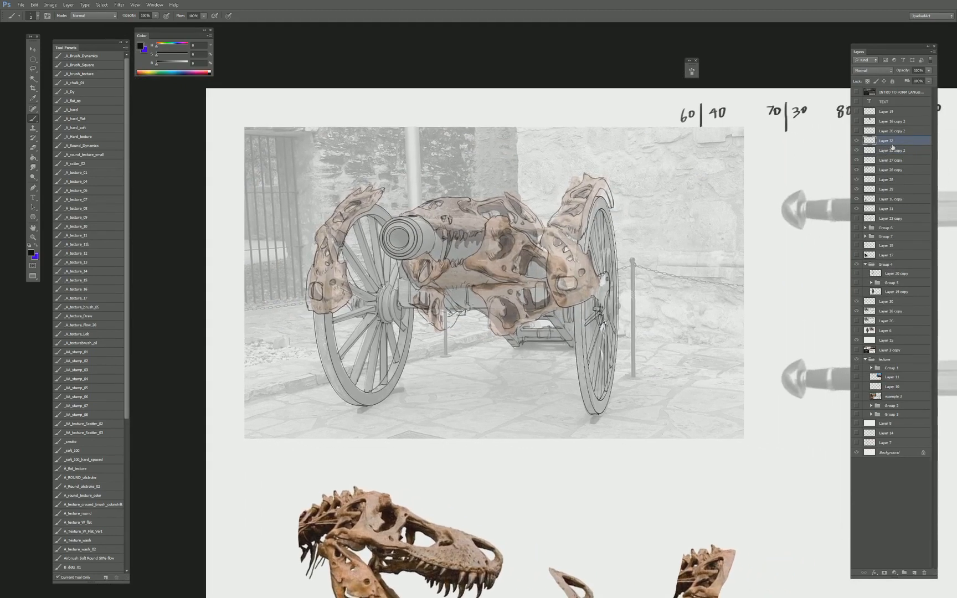
{"action": "left_click", "coordinate": [874, 150], "text": "shift"}
{"action": "key", "text": "ctrl+e"}
{"action": "left_click", "coordinate": [857, 142]}
{"action": "left_click", "coordinate": [856, 142]}
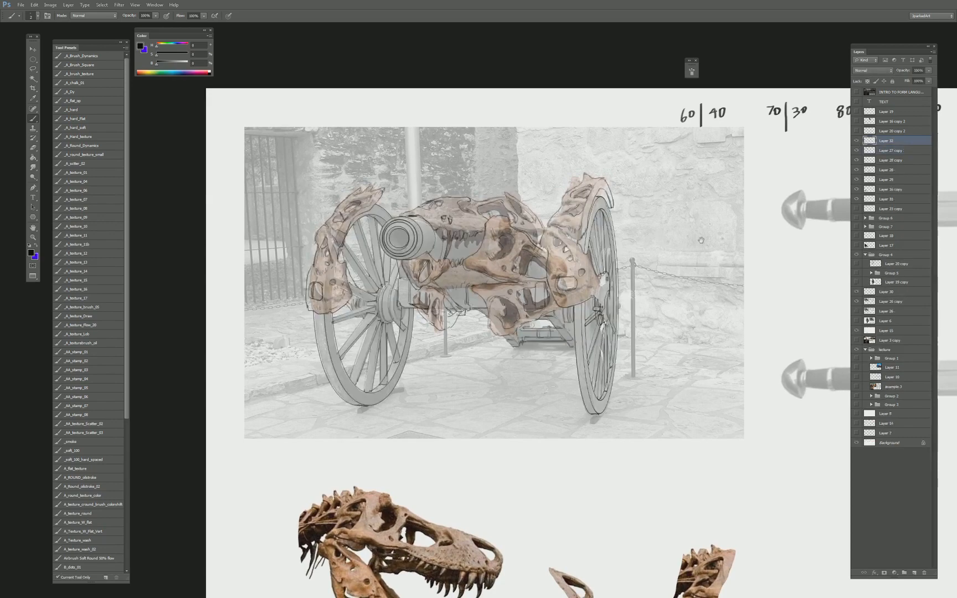
Outline the outer end of the right wheel's hub beside the rim.
{"action": "left_click_drag", "start_coordinate": [660, 277], "coordinate": [591, 272]}
{"action": "key", "text": "e"}
{"action": "key", "text": "ctrl+plus"}
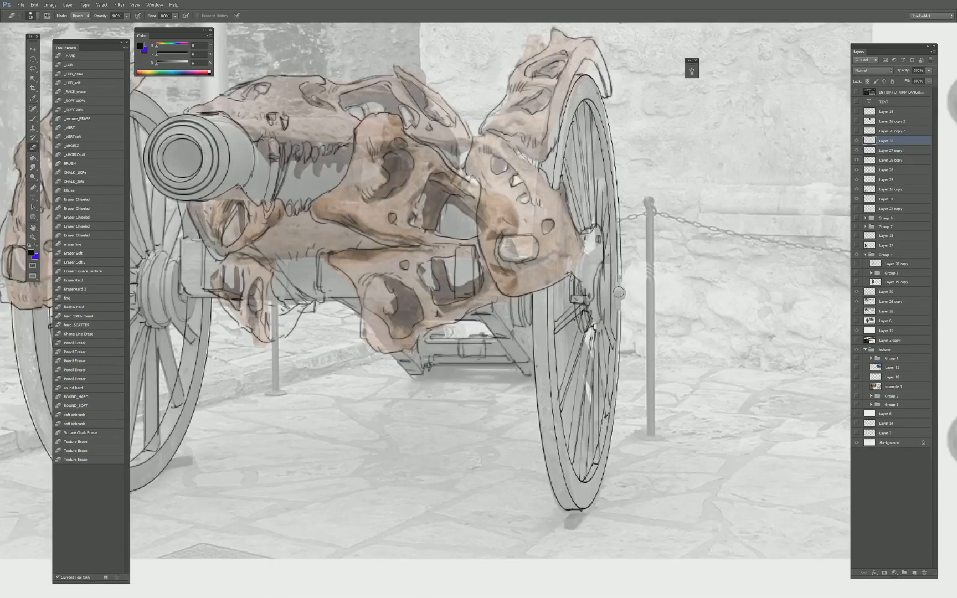
{"action": "key", "text": "b"}
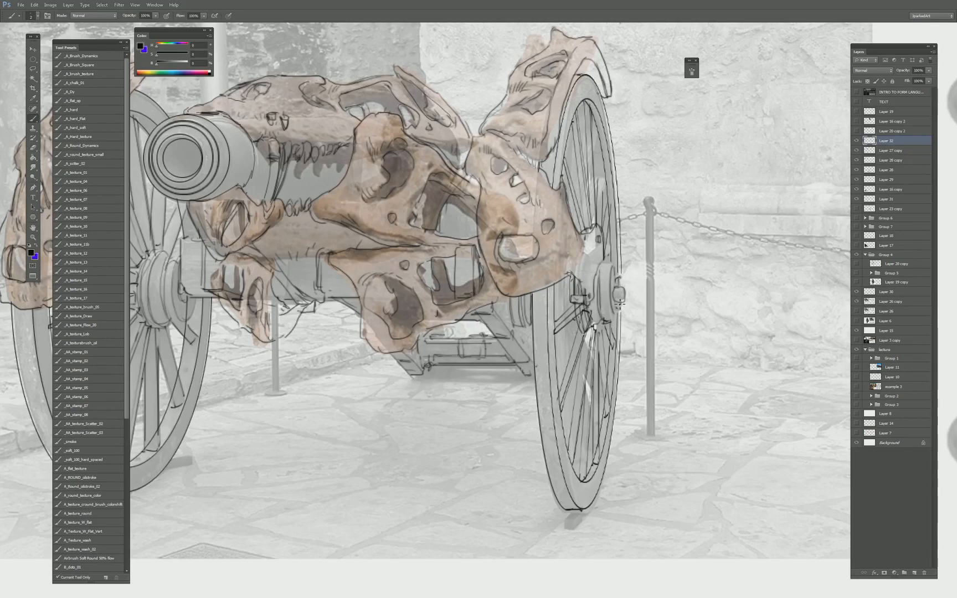
{"action": "left_click_drag", "start_coordinate": [600, 263], "coordinate": [598, 312]}
{"action": "key", "text": "ctrl+minus"}
{"action": "key", "text": "ctrl+minus"}
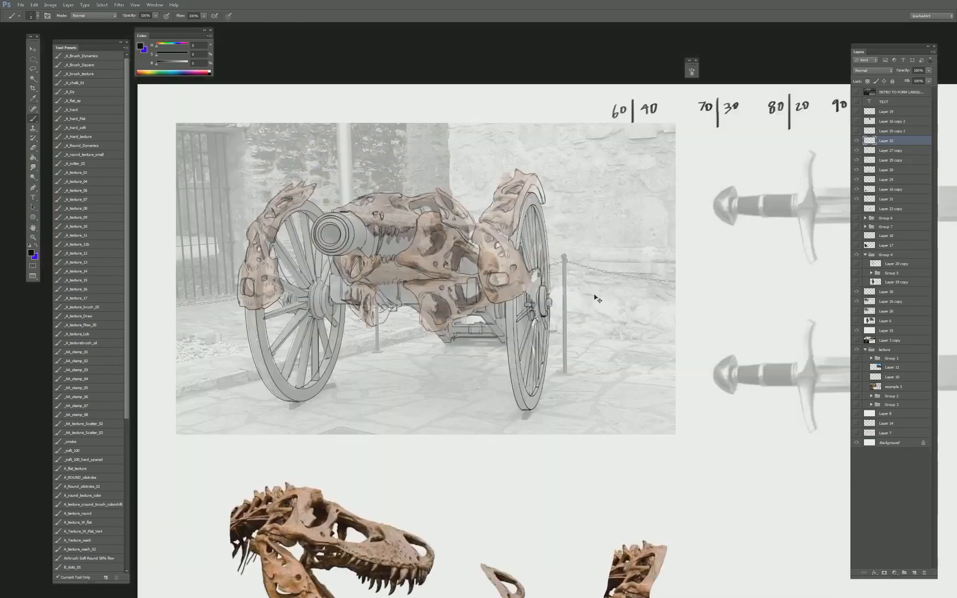
{"action": "left_click_drag", "start_coordinate": [607, 232], "coordinate": [654, 224]}
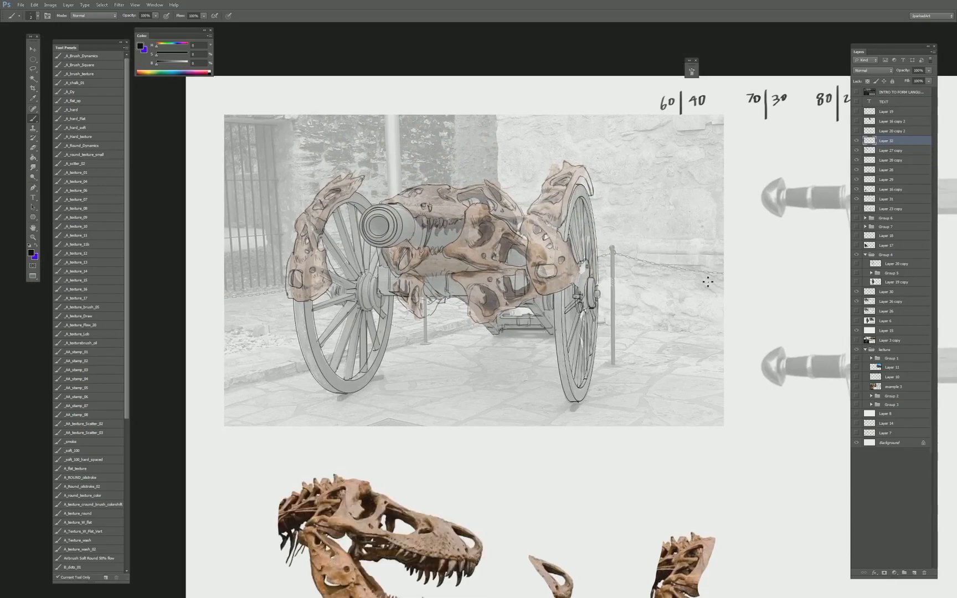
Group the overlaid skull-piece photo layers beneath the line art.
{"action": "key", "text": "v"}
{"action": "left_click_drag", "start_coordinate": [554, 258], "coordinate": [560, 268]}
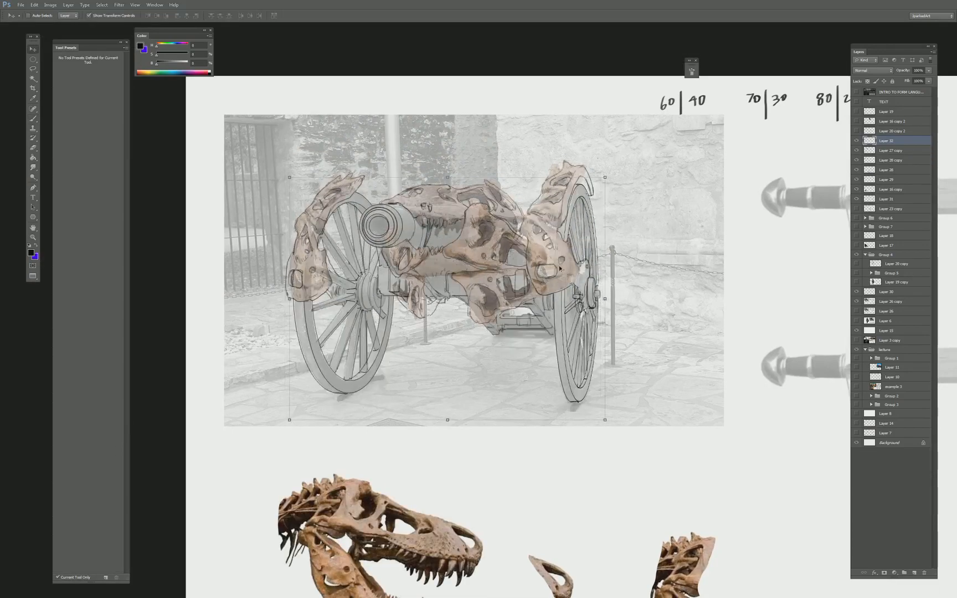
{"action": "left_click", "coordinate": [888, 150]}
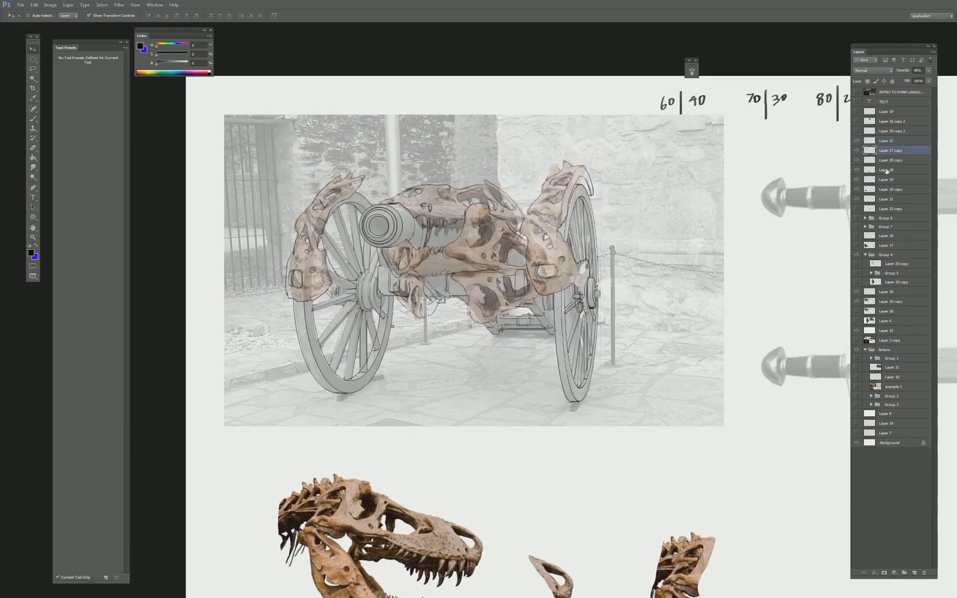
{"action": "left_click", "coordinate": [882, 190], "text": "shift"}
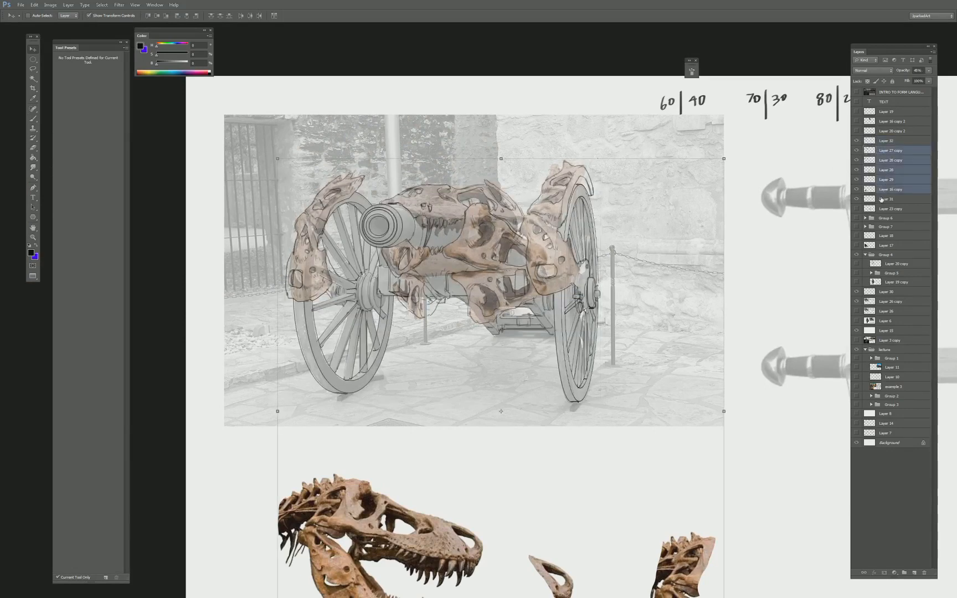
{"action": "key", "text": "ctrl+g"}
Hide the skull-piece group and the desaturated cannon photo, and select the line-art layer.
{"action": "left_click", "coordinate": [856, 150]}
{"action": "left_click", "coordinate": [857, 150]}
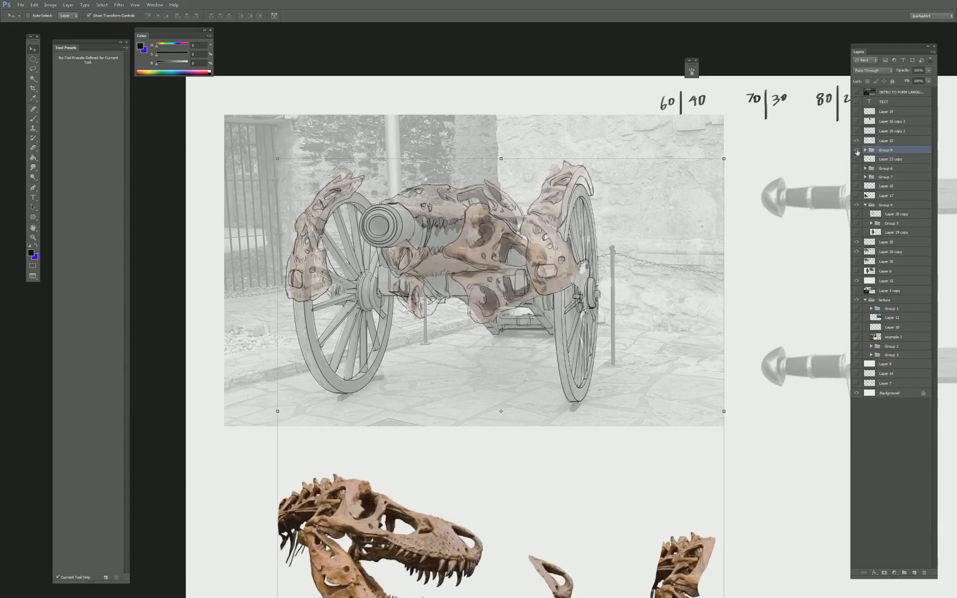
{"action": "left_click", "coordinate": [857, 150]}
{"action": "left_click", "coordinate": [857, 150]}
{"action": "left_click", "coordinate": [857, 150]}
{"action": "left_click", "coordinate": [856, 150]}
{"action": "left_click", "coordinate": [857, 150]}
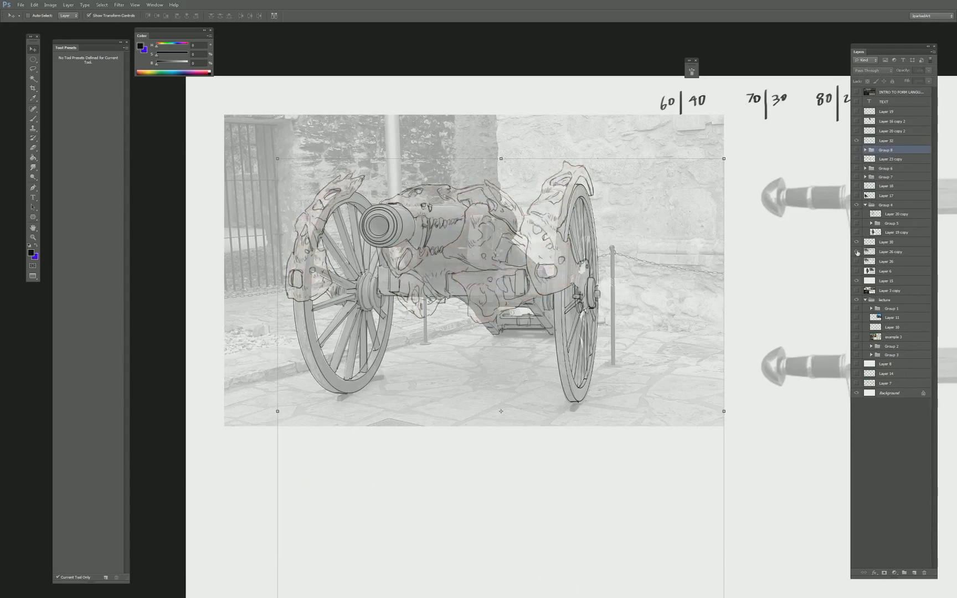
{"action": "left_click", "coordinate": [856, 252]}
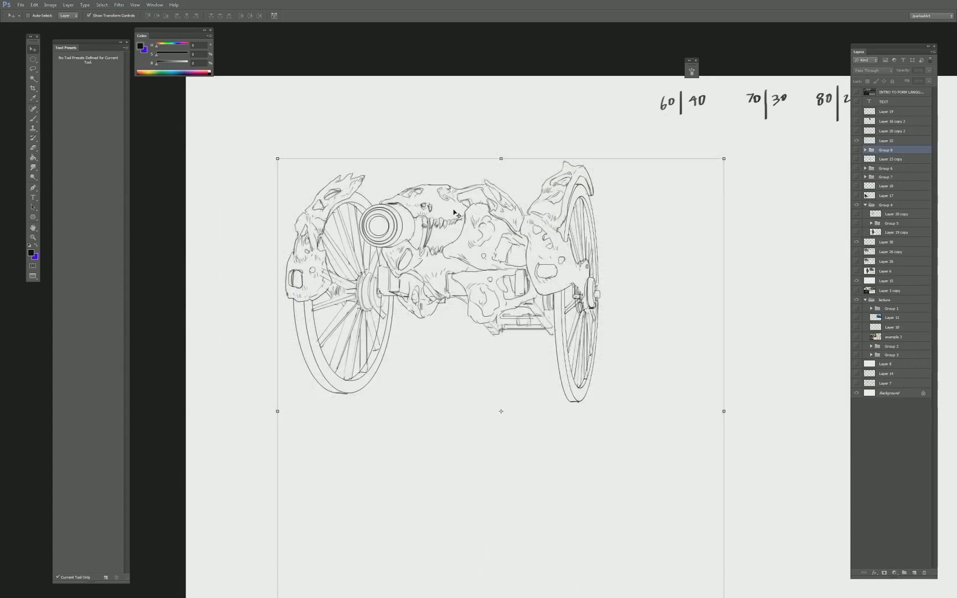
{"action": "left_click", "coordinate": [886, 141]}
{"action": "left_click", "coordinate": [857, 140]}
{"action": "left_click", "coordinate": [856, 140]}
Thicken the contours of the right wheel's skull guard, the central skull's rear opening and the lower jaw piece.
{"action": "key", "text": "b"}
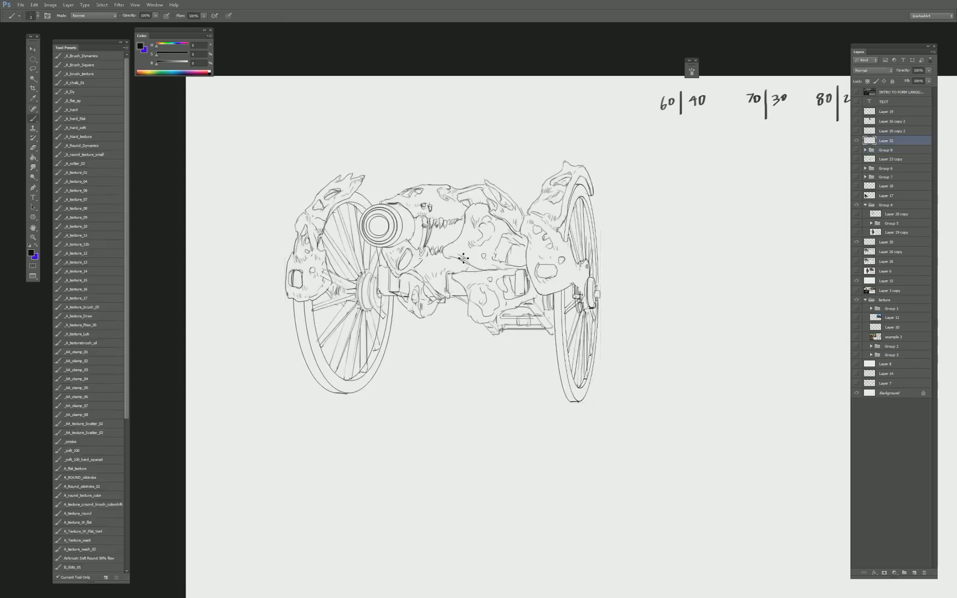
{"action": "scroll", "coordinate": [467, 226], "scroll_direction": "up", "scroll_amount": 2}
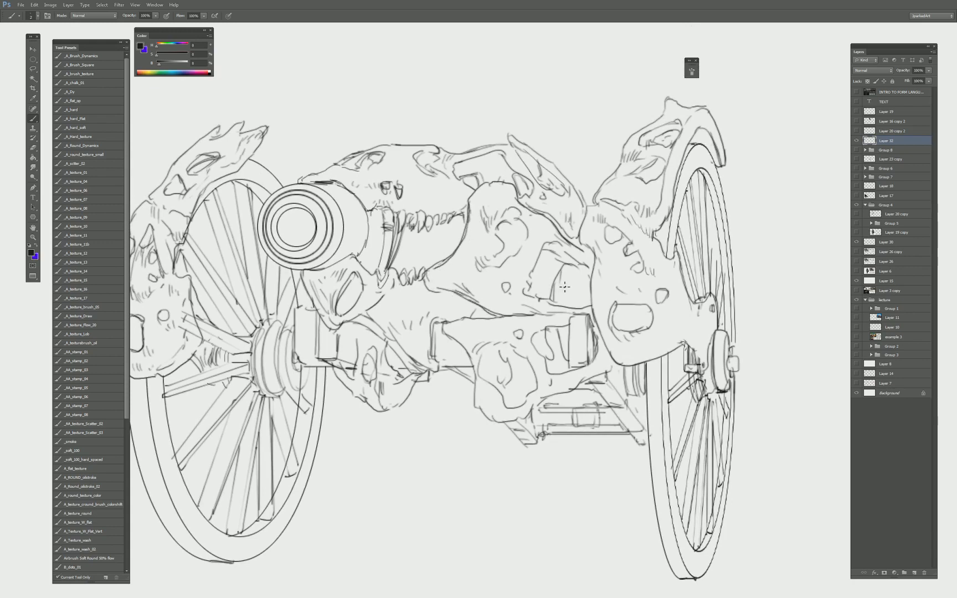
{"action": "mouse_move", "coordinate": [547, 299]}
{"action": "left_mouse_down"}
{"action": "mouse_move", "coordinate": [532, 279]}
{"action": "mouse_move", "coordinate": [590, 206]}
{"action": "left_mouse_up"}
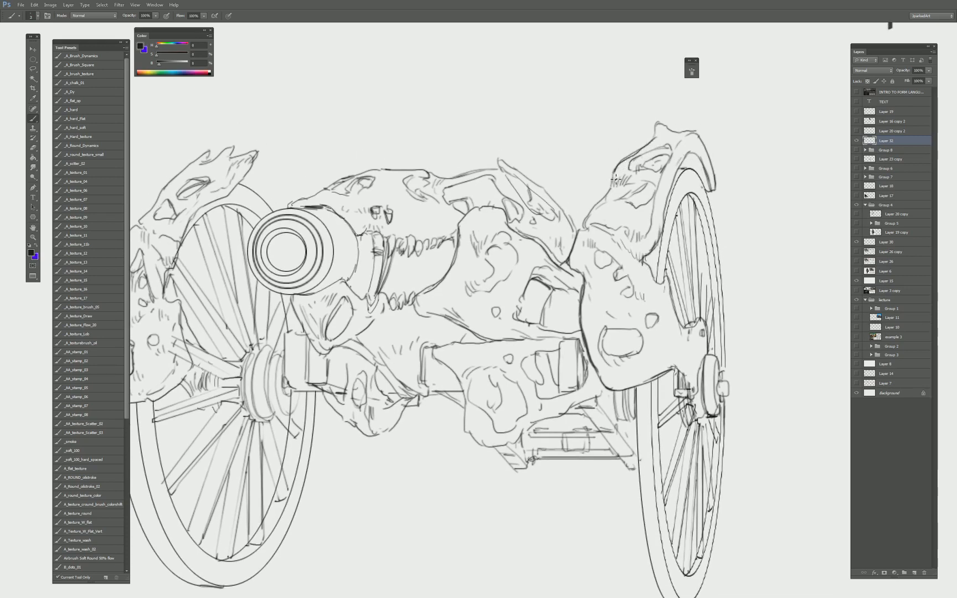
{"action": "left_click_drag", "start_coordinate": [513, 284], "coordinate": [529, 263]}
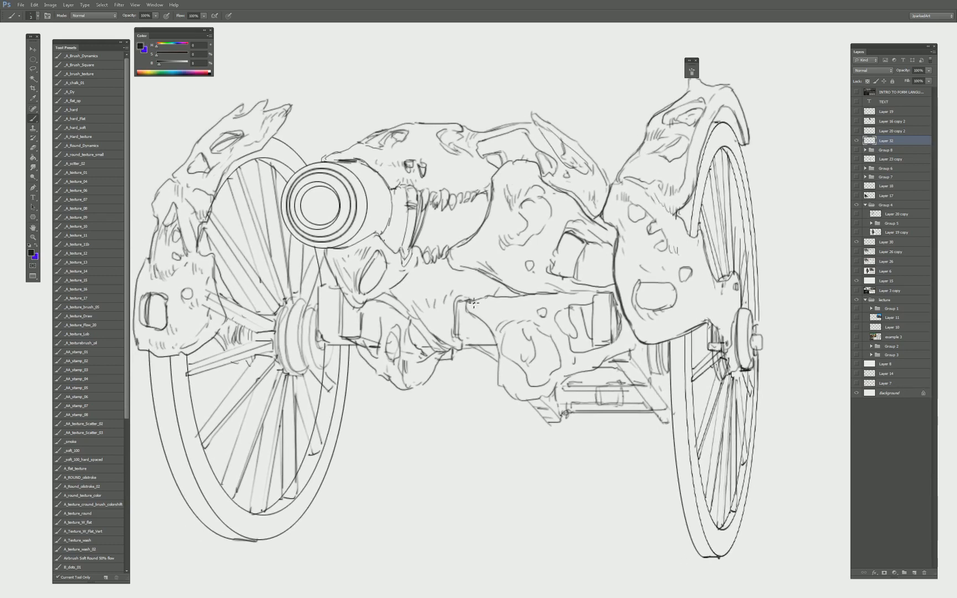
{"action": "left_click_drag", "start_coordinate": [495, 336], "coordinate": [496, 384]}
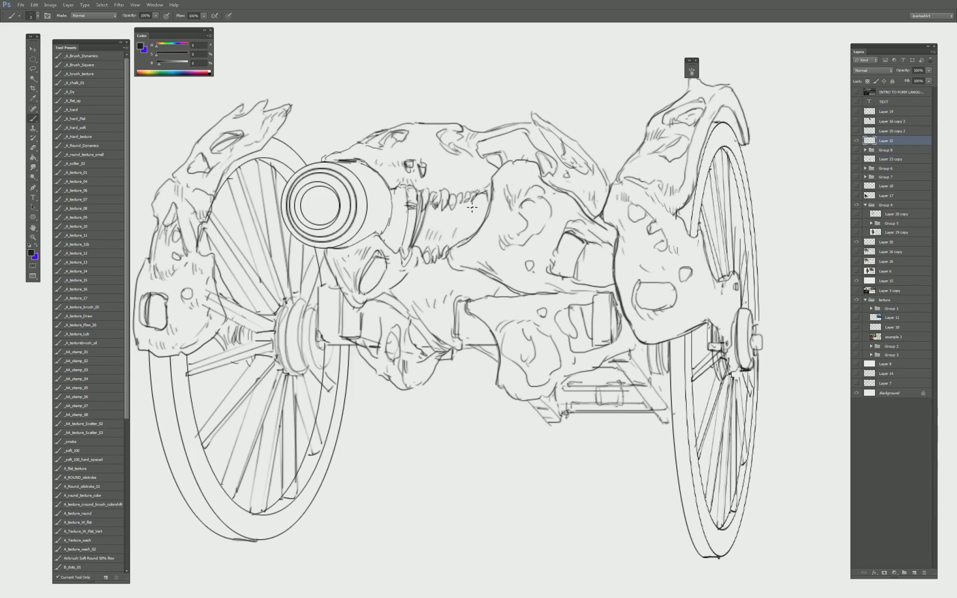
Clean up and redraw the upper skull's rear ridge where it meets the spike behind the barrel.
{"action": "left_click_drag", "start_coordinate": [496, 124], "coordinate": [508, 136], "text": "ctrl"}
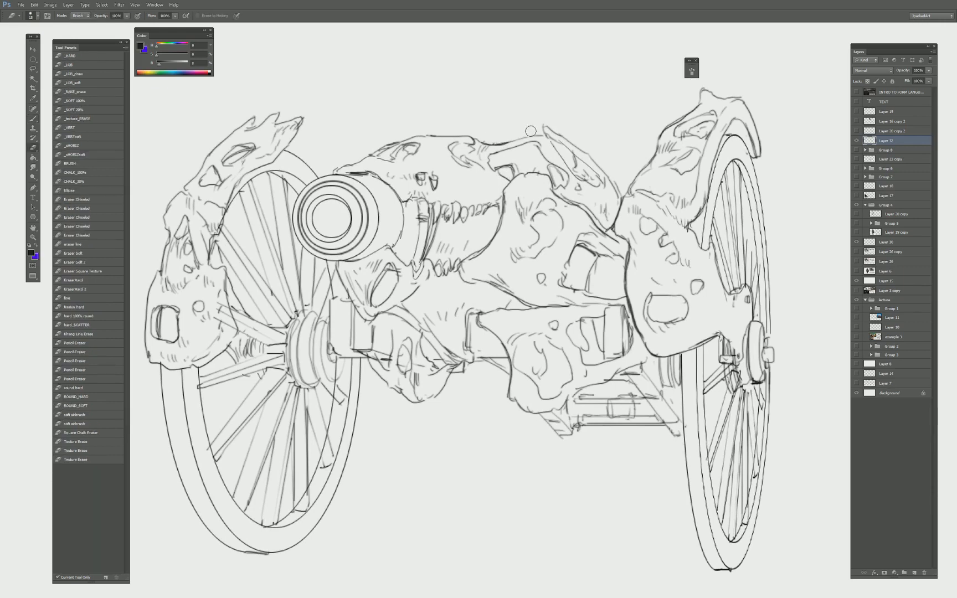
{"action": "mouse_move", "coordinate": [488, 146]}
{"action": "left_mouse_down"}
{"action": "mouse_move", "coordinate": [541, 131]}
{"action": "mouse_move", "coordinate": [545, 147]}
{"action": "left_mouse_up"}
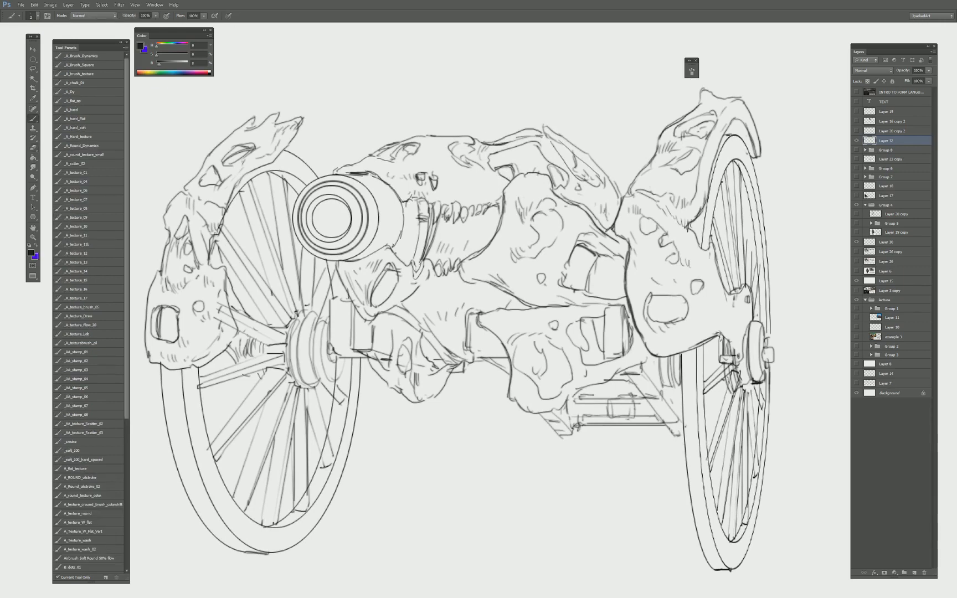
{"action": "key", "text": "ctrl+minus"}
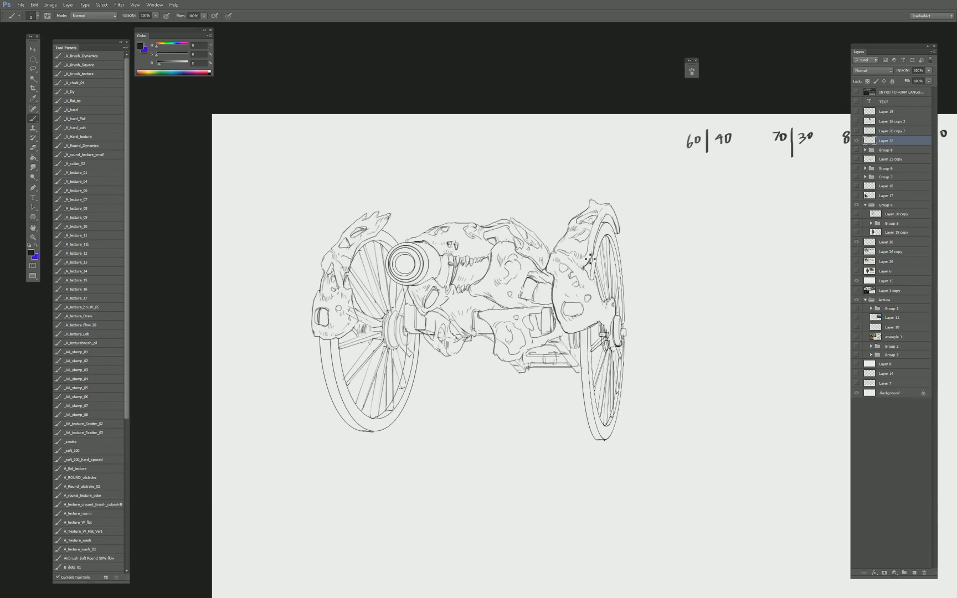
Erase the two small holes in the upper skull above the row of teeth.
{"action": "key", "text": "ctrl+plus"}
{"action": "key", "text": "e"}
{"action": "left_click_drag", "start_coordinate": [419, 169], "coordinate": [439, 188]}
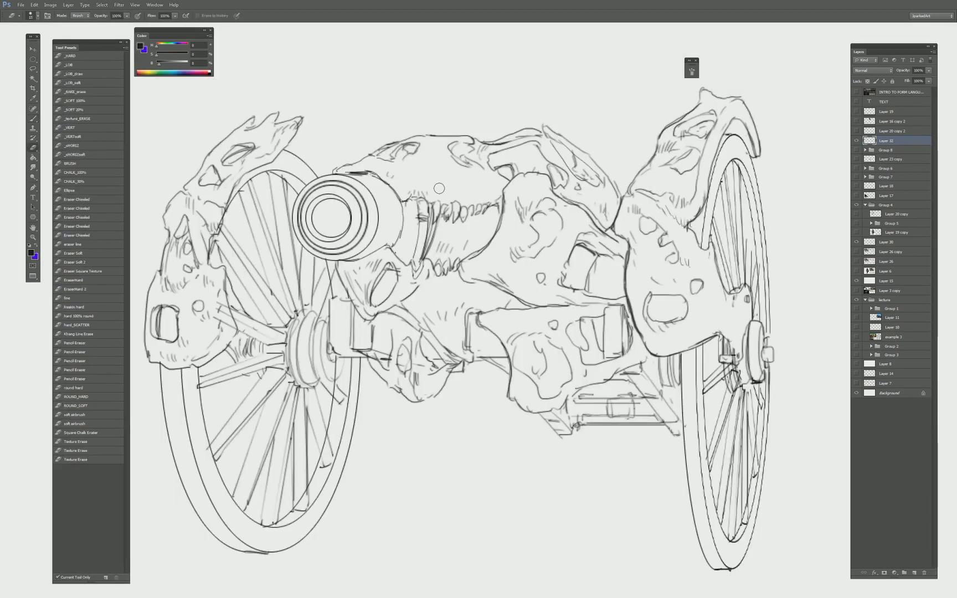
{"action": "key", "text": "b"}
{"action": "key", "text": "ctrl+minus"}
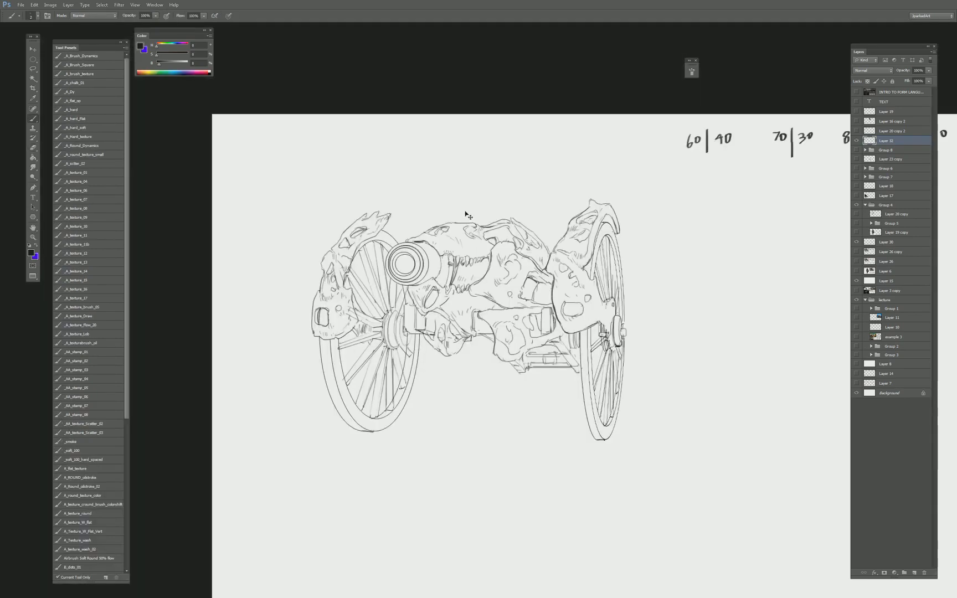
Darken the outlines and inner edges of the small jaw piece hanging below the barrel.
{"action": "key", "text": "ctrl+plus"}
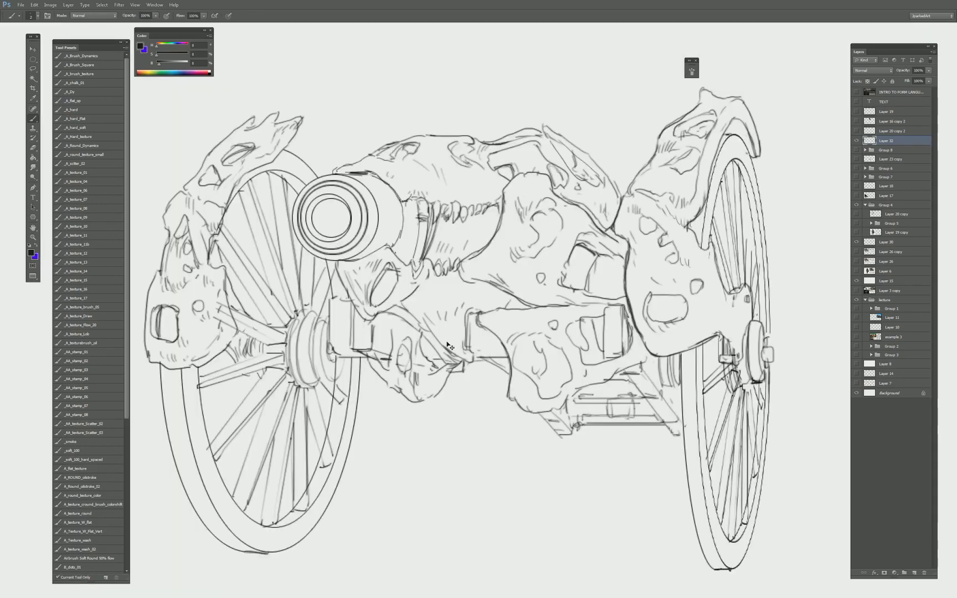
{"action": "key", "text": "e"}
{"action": "key", "text": "b"}
{"action": "left_click_drag", "start_coordinate": [391, 359], "coordinate": [379, 359]}
{"action": "mouse_move", "coordinate": [388, 349]}
{"action": "left_mouse_down"}
{"action": "mouse_move", "coordinate": [393, 318]}
{"action": "mouse_move", "coordinate": [381, 360]}
{"action": "left_mouse_up"}
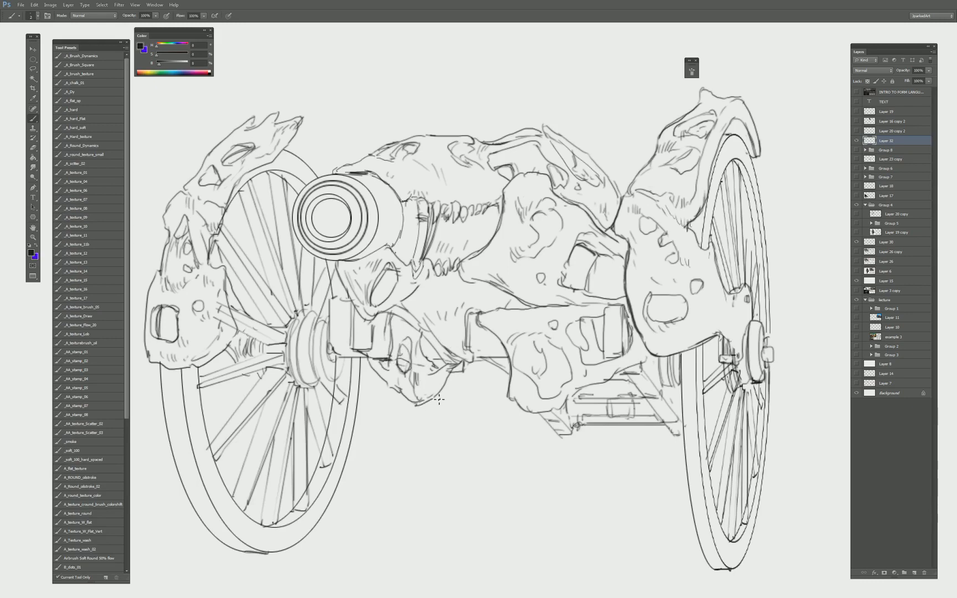
{"action": "key", "text": "ctrl+minus"}
{"action": "key", "text": "ctrl+minus"}
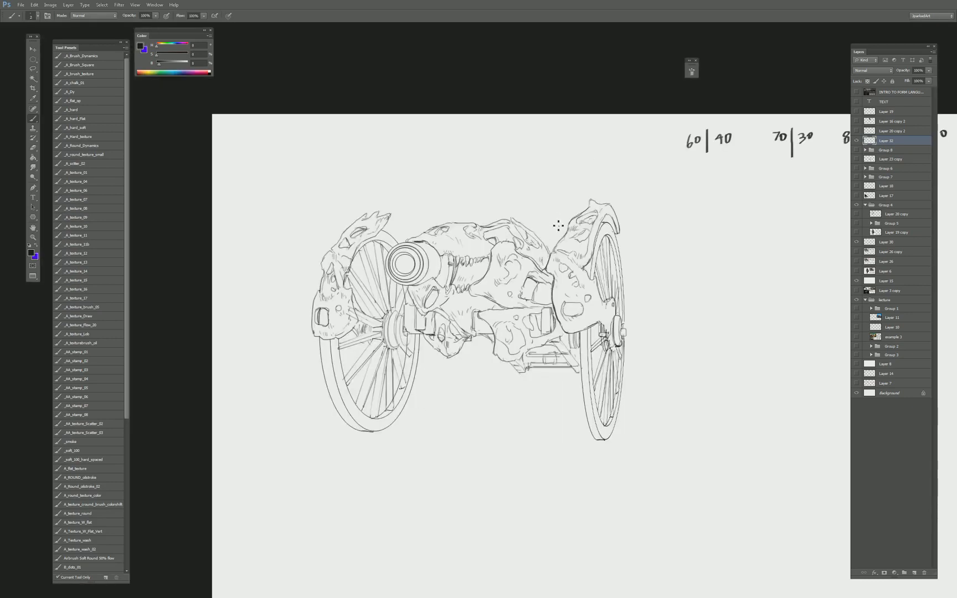
{"action": "key", "text": "ctrl+plus"}
{"action": "key", "text": "ctrl+plus"}
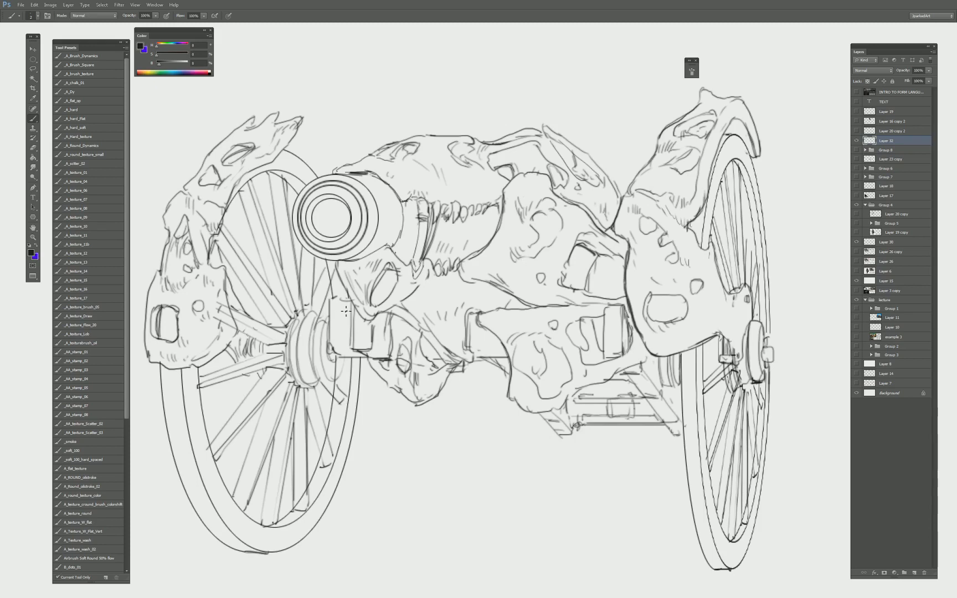
{"action": "key", "text": "ctrl+minus"}
{"action": "key", "text": "ctrl+minus"}
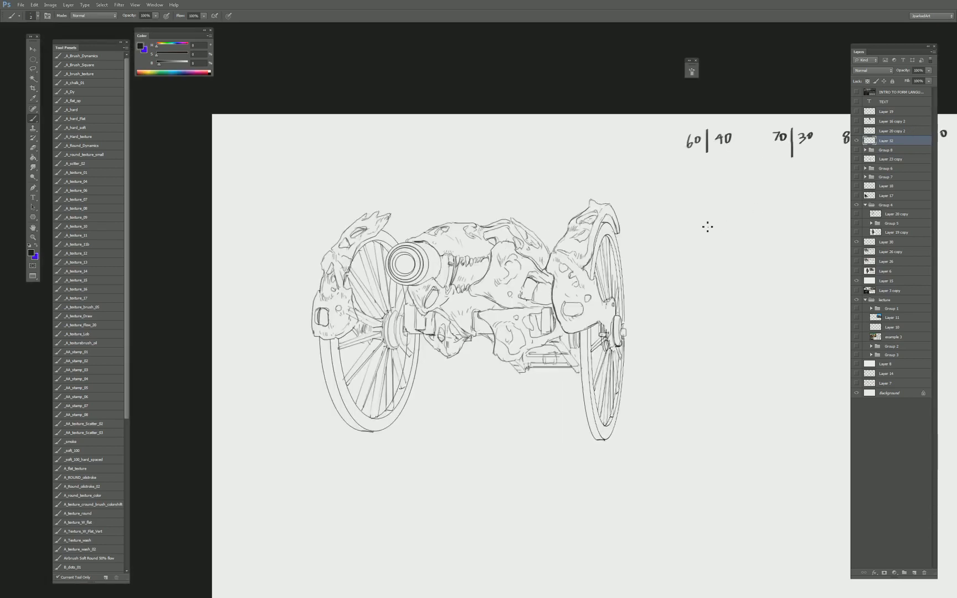
Strengthen the outer contours by duplicating the line-art layer, erasing the copy over interior details, and merging both layers.
{"action": "key", "text": "ctrl+j"}
{"action": "key", "text": "e"}
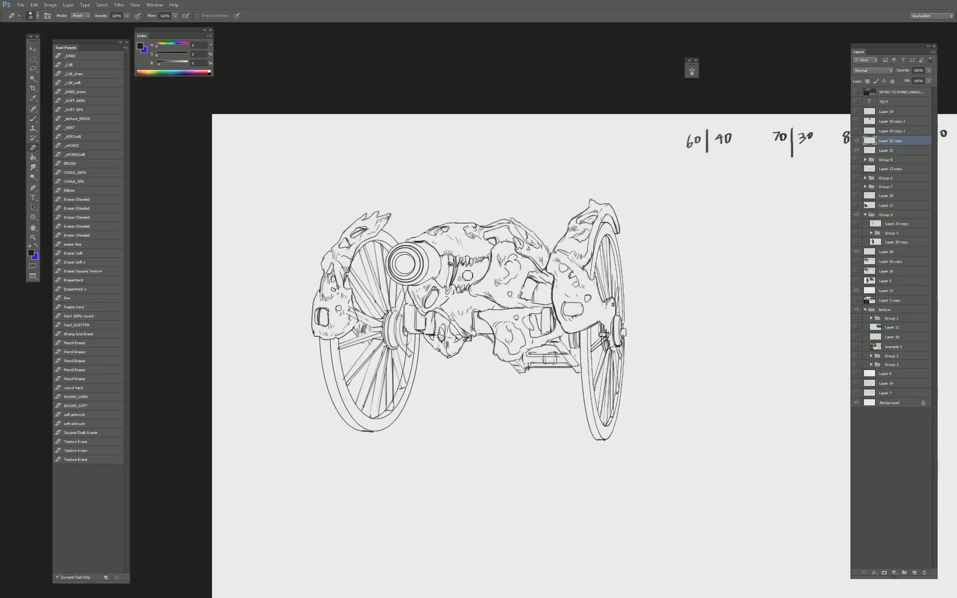
{"action": "mouse_move", "coordinate": [493, 277]}
{"action": "left_mouse_down"}
{"action": "mouse_move", "coordinate": [435, 285]}
{"action": "mouse_move", "coordinate": [406, 260]}
{"action": "mouse_move", "coordinate": [328, 307]}
{"action": "mouse_move", "coordinate": [354, 246]}
{"action": "mouse_move", "coordinate": [448, 338]}
{"action": "mouse_move", "coordinate": [465, 302]}
{"action": "mouse_move", "coordinate": [531, 282]}
{"action": "mouse_move", "coordinate": [510, 329]}
{"action": "left_mouse_up"}
{"action": "key", "text": "bracketleft"}
{"action": "key", "text": "bracketleft"}
{"action": "key", "text": "bracketleft"}
{"action": "key", "text": "bracketleft"}
{"action": "mouse_move", "coordinate": [554, 302]}
{"action": "left_mouse_down"}
{"action": "mouse_move", "coordinate": [561, 265]}
{"action": "mouse_move", "coordinate": [581, 237]}
{"action": "mouse_move", "coordinate": [589, 255]}
{"action": "mouse_move", "coordinate": [518, 244]}
{"action": "left_mouse_up"}
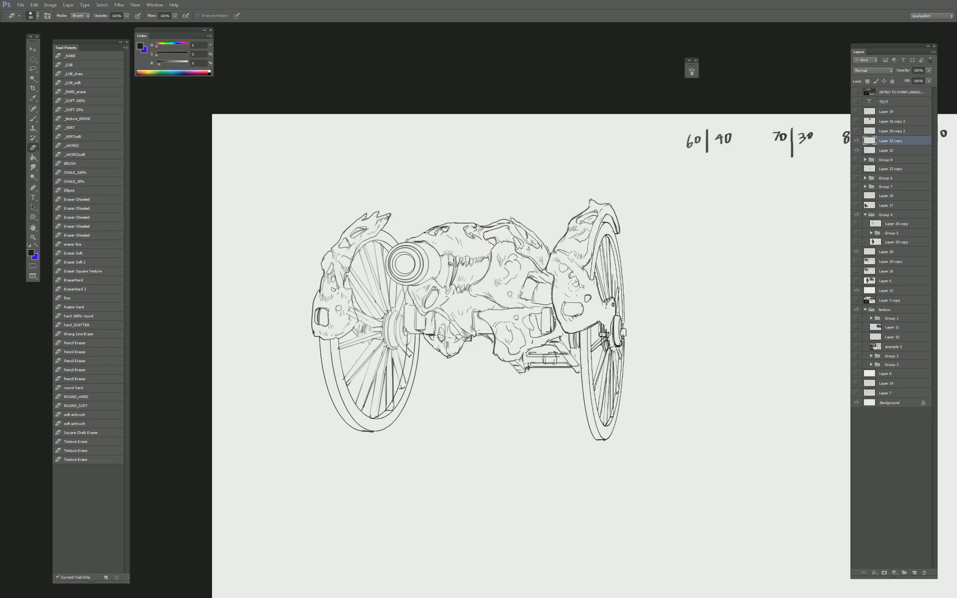
{"action": "mouse_move", "coordinate": [528, 355]}
{"action": "left_mouse_down"}
{"action": "mouse_move", "coordinate": [579, 332]}
{"action": "mouse_move", "coordinate": [600, 283]}
{"action": "mouse_move", "coordinate": [595, 246]}
{"action": "left_mouse_up"}
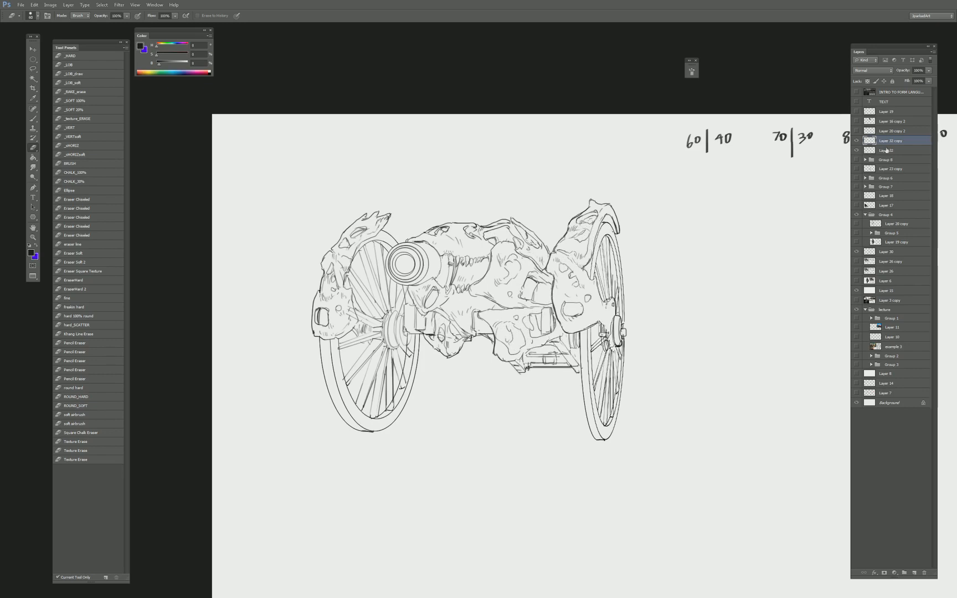
{"action": "key", "text": "ctrl+plus"}
{"action": "key", "text": "ctrl+plus"}
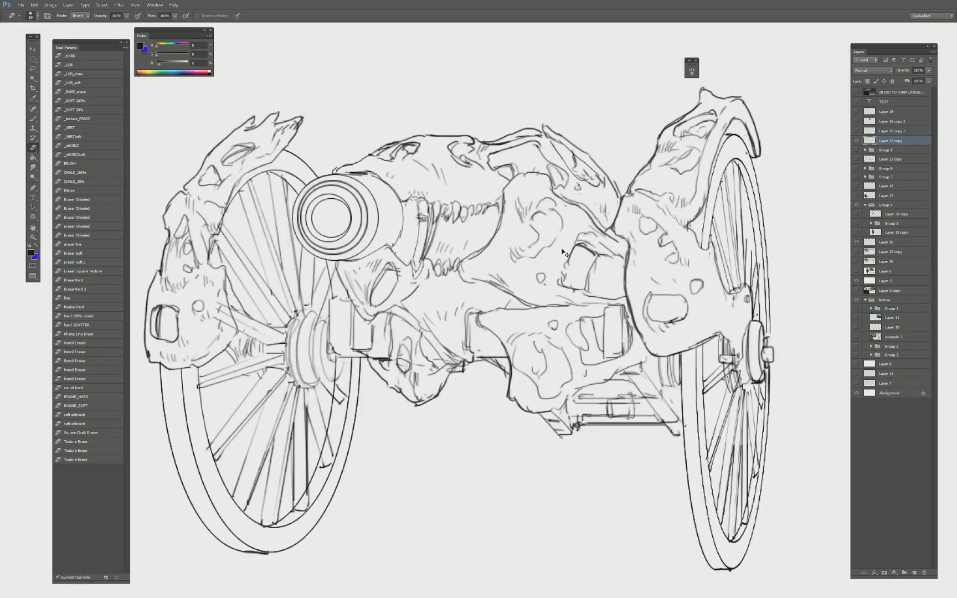
Redraw and darken the inner contour of the large bone fender over the right wheel where it overlaps the skull.
{"action": "mouse_move", "coordinate": [607, 213]}
{"action": "left_mouse_down"}
{"action": "mouse_move", "coordinate": [570, 245]}
{"action": "mouse_move", "coordinate": [529, 246]}
{"action": "mouse_move", "coordinate": [535, 258]}
{"action": "mouse_move", "coordinate": [546, 239]}
{"action": "mouse_move", "coordinate": [538, 264]}
{"action": "mouse_move", "coordinate": [540, 238]}
{"action": "mouse_move", "coordinate": [538, 263]}
{"action": "left_mouse_up"}
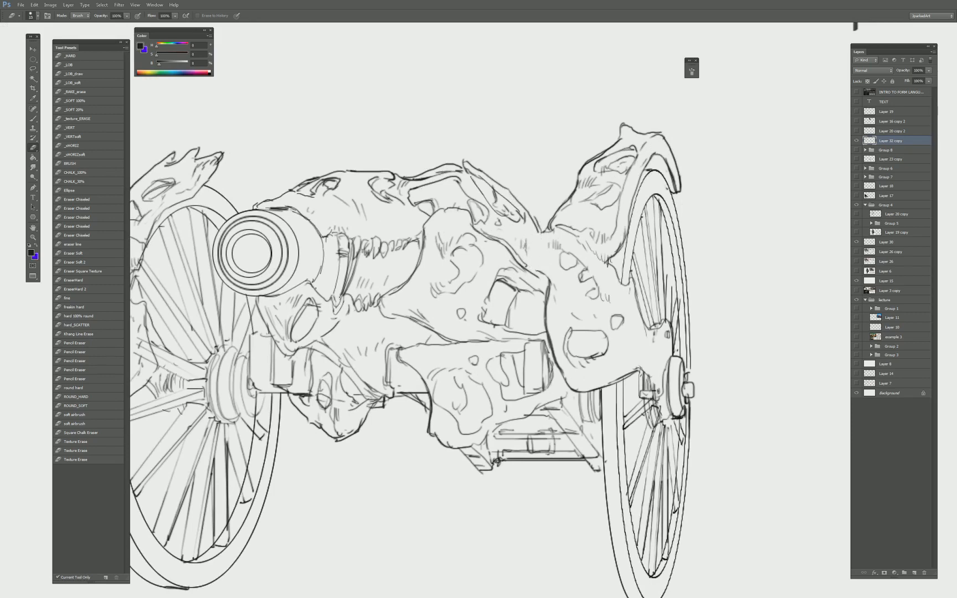
{"action": "key", "text": "b"}
{"action": "mouse_move", "coordinate": [568, 203]}
{"action": "left_mouse_down"}
{"action": "mouse_move", "coordinate": [543, 233]}
{"action": "mouse_move", "coordinate": [528, 272]}
{"action": "mouse_move", "coordinate": [554, 310]}
{"action": "left_mouse_up"}
{"action": "key", "text": "e"}
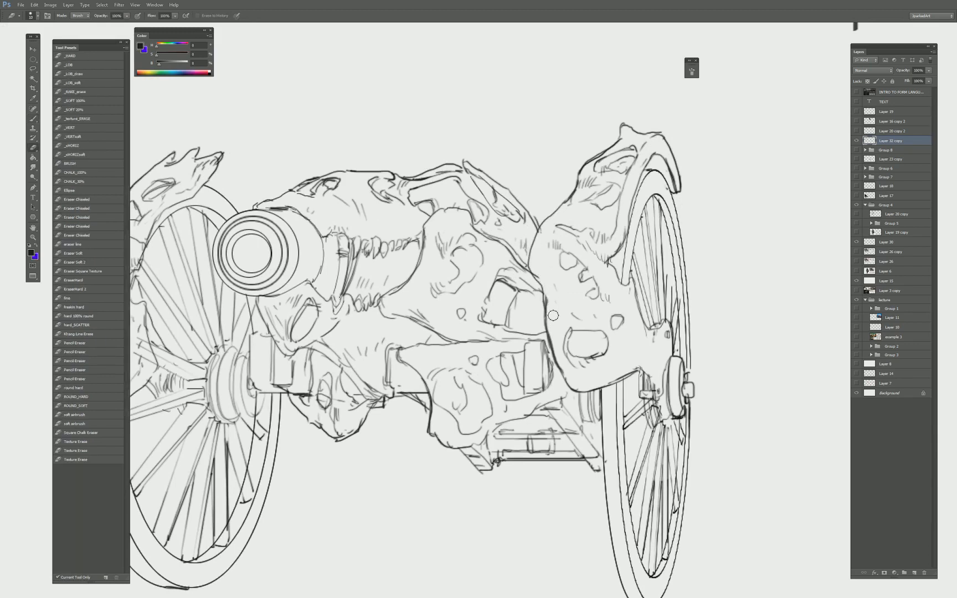
{"action": "key", "text": "b"}
{"action": "mouse_move", "coordinate": [530, 259]}
{"action": "left_mouse_down"}
{"action": "mouse_move", "coordinate": [557, 217]}
{"action": "mouse_move", "coordinate": [529, 268]}
{"action": "left_mouse_up"}
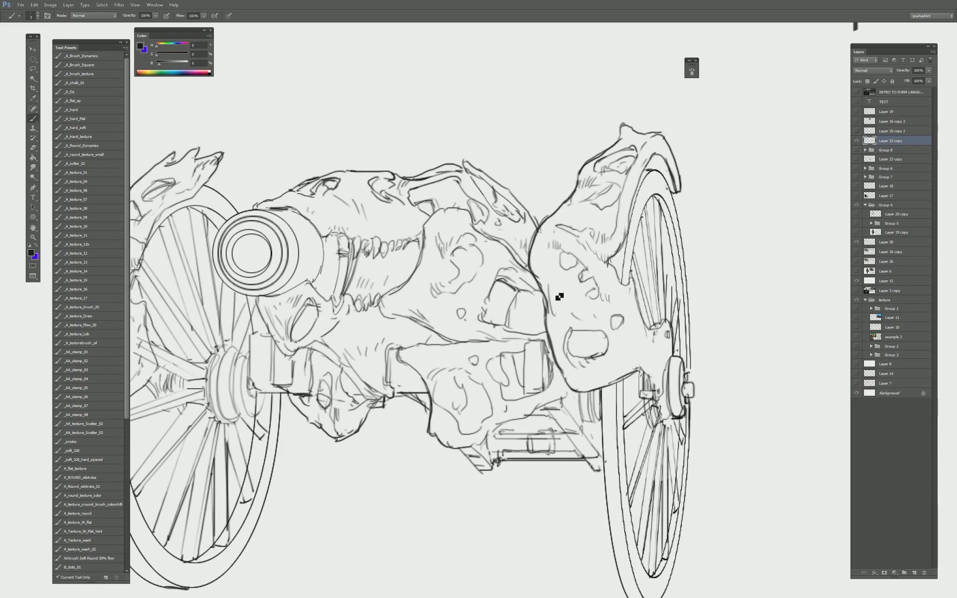
Fill the innermost circle of the cannon muzzle with solid black.
{"action": "key", "text": "ctrl+0"}
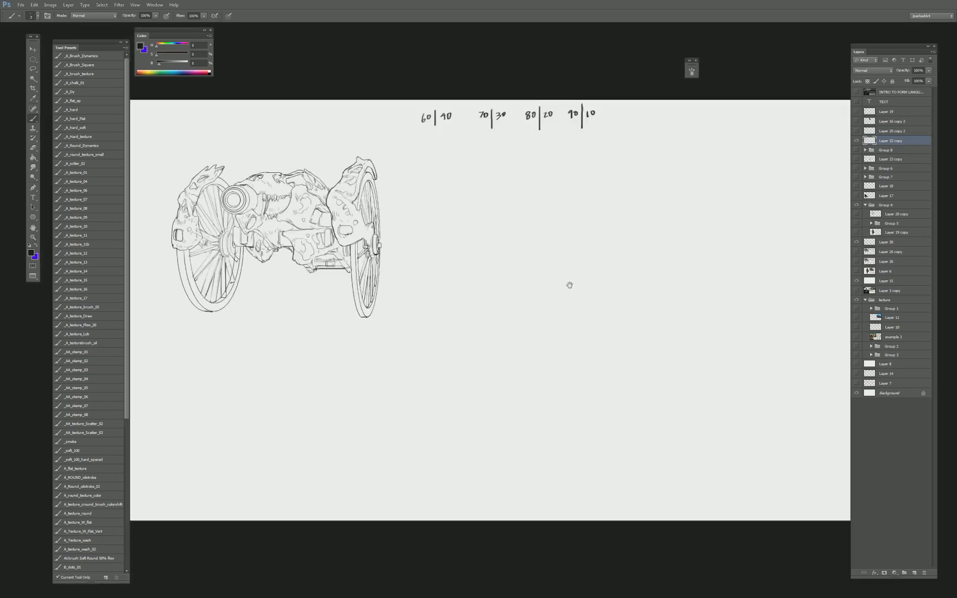
{"action": "left_click_drag", "start_coordinate": [569, 285], "coordinate": [619, 350]}
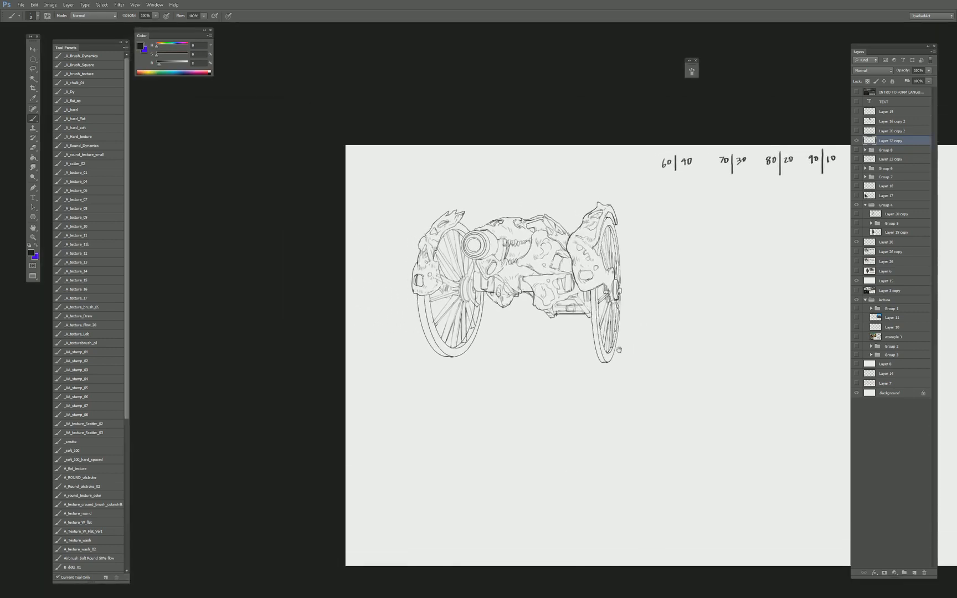
{"action": "scroll", "coordinate": [462, 285], "scroll_direction": "up", "scroll_amount": 3}
{"action": "key", "text": "m"}
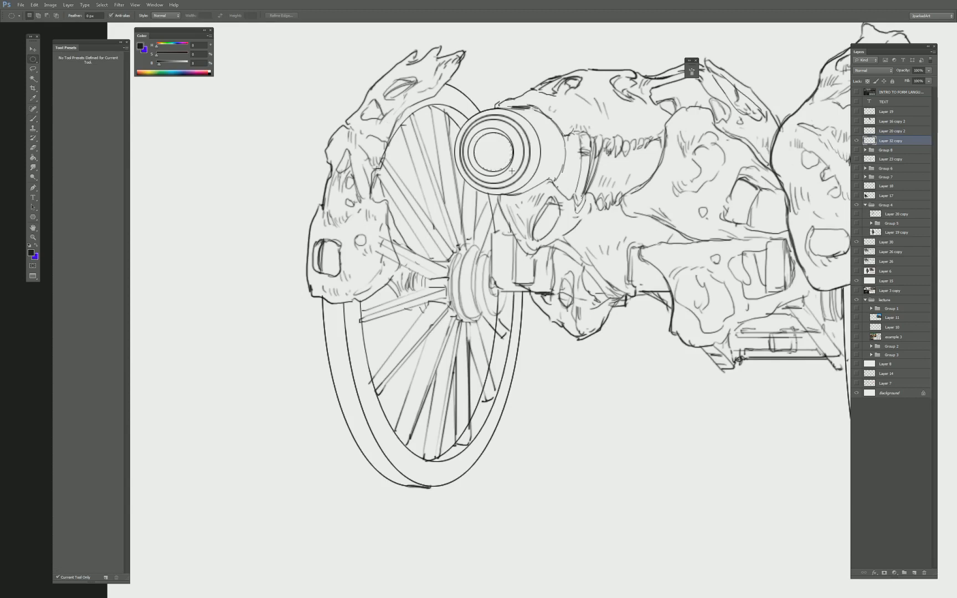
{"action": "key", "text": "g"}
{"action": "left_click", "coordinate": [498, 155]}
{"action": "key", "text": "ctrl+0"}
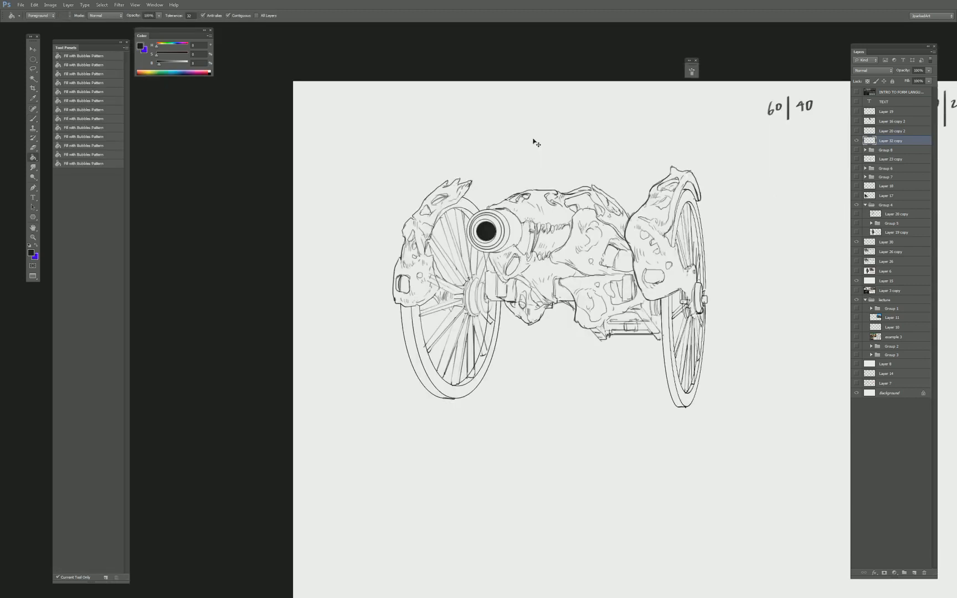
{"action": "scroll", "coordinate": [482, 226], "scroll_direction": "up", "scroll_amount": 3}
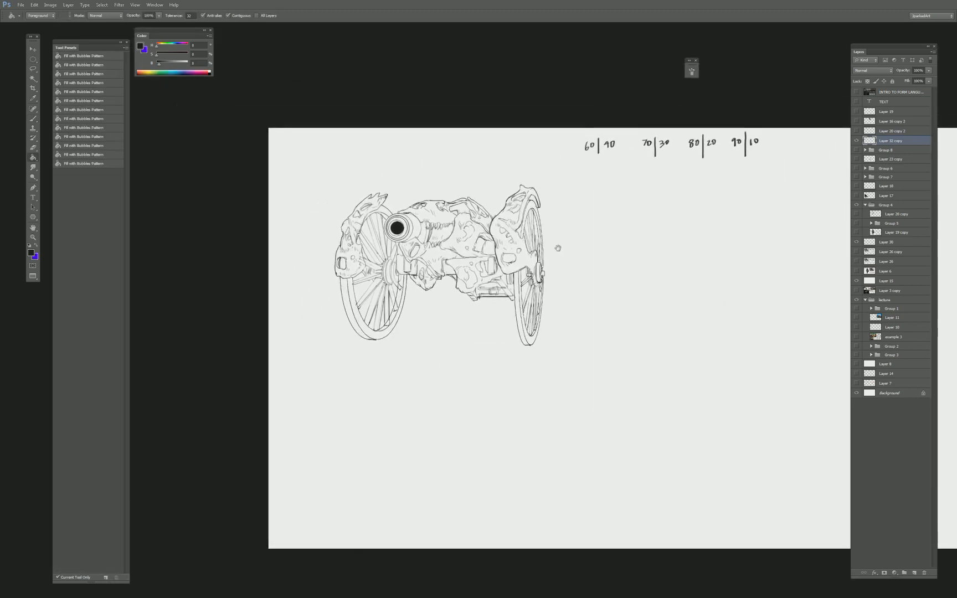
Clean up and redraw the lower spoke ends inside the left wheel's rim.
{"action": "key", "text": "b"}
{"action": "scroll", "coordinate": [502, 280], "scroll_direction": "up", "scroll_amount": 2}
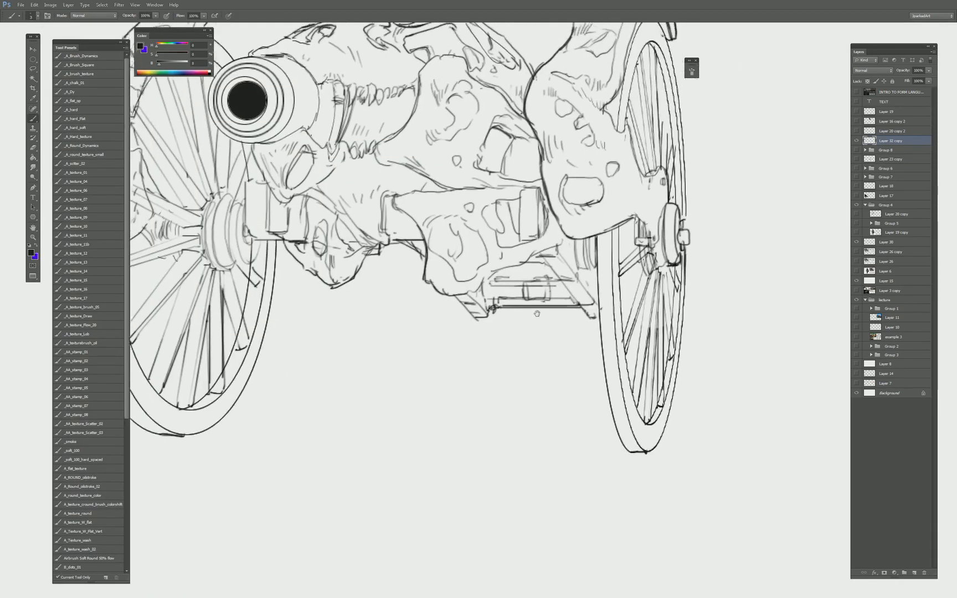
{"action": "scroll", "coordinate": [442, 299], "scroll_direction": "down", "scroll_amount": 2}
{"action": "scroll", "coordinate": [359, 325], "scroll_direction": "up", "scroll_amount": 3}
{"action": "scroll", "coordinate": [366, 321], "scroll_direction": "down", "scroll_amount": 1}
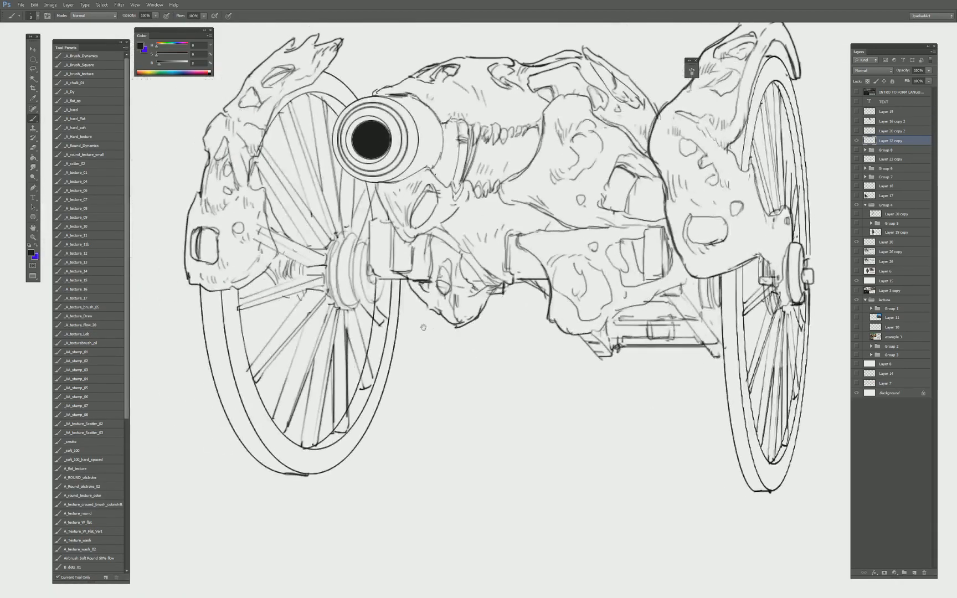
{"action": "key", "text": "e"}
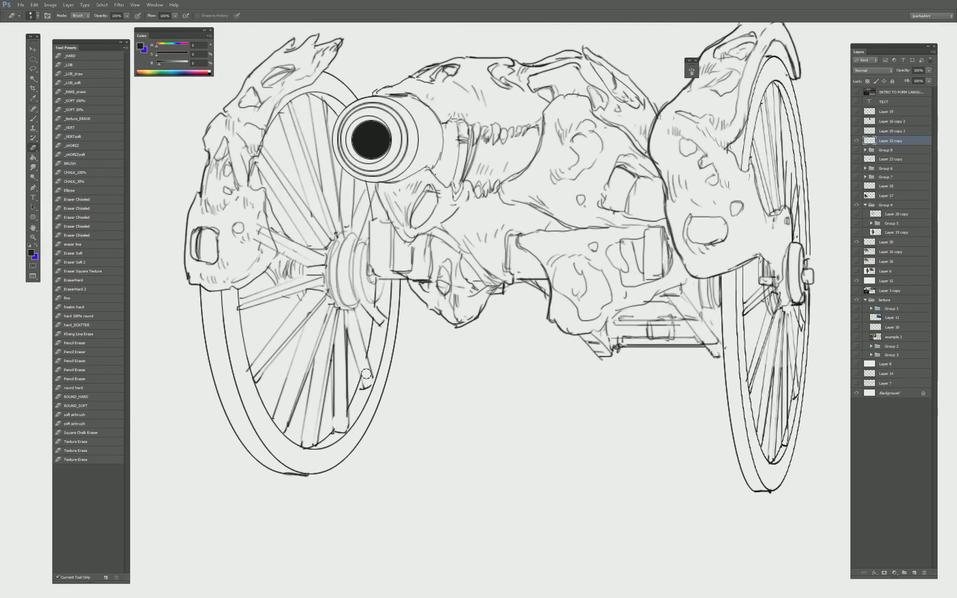
{"action": "key", "text": "b"}
{"action": "mouse_move", "coordinate": [334, 413]}
{"action": "left_mouse_down"}
{"action": "mouse_move", "coordinate": [333, 432]}
{"action": "mouse_move", "coordinate": [349, 429]}
{"action": "left_mouse_up"}
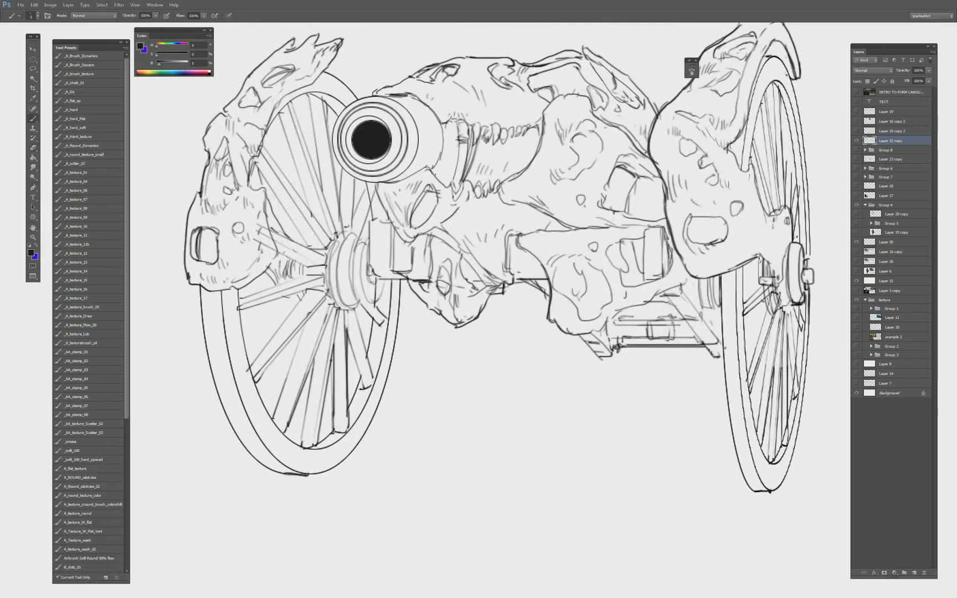
{"action": "key", "text": "e"}
{"action": "key", "text": "ctrl+minus"}
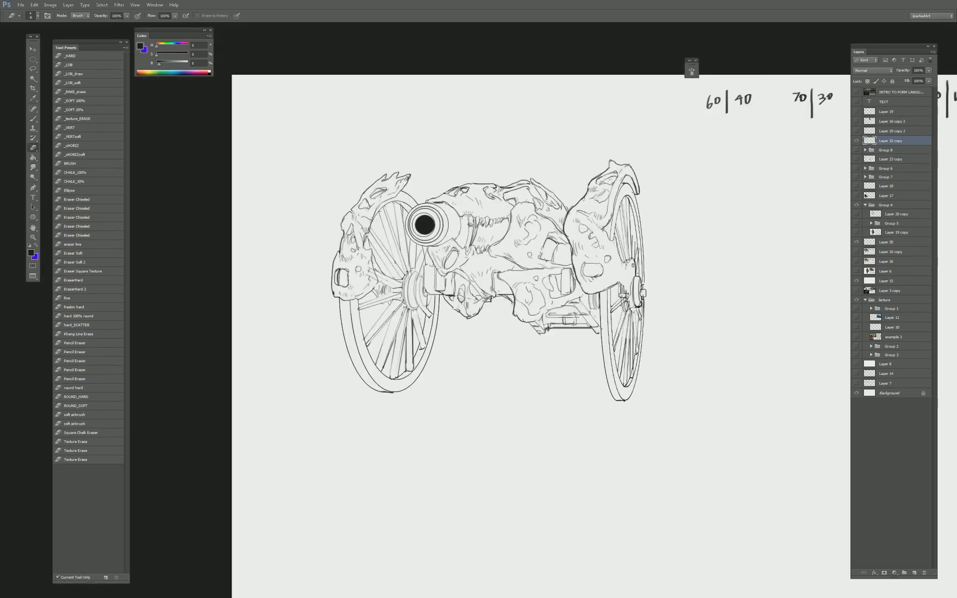
Darken the inner contour of the bone fender where it overlaps the left wheel's spokes.
{"action": "key", "text": "b"}
{"action": "key", "text": "ctrl+plus"}
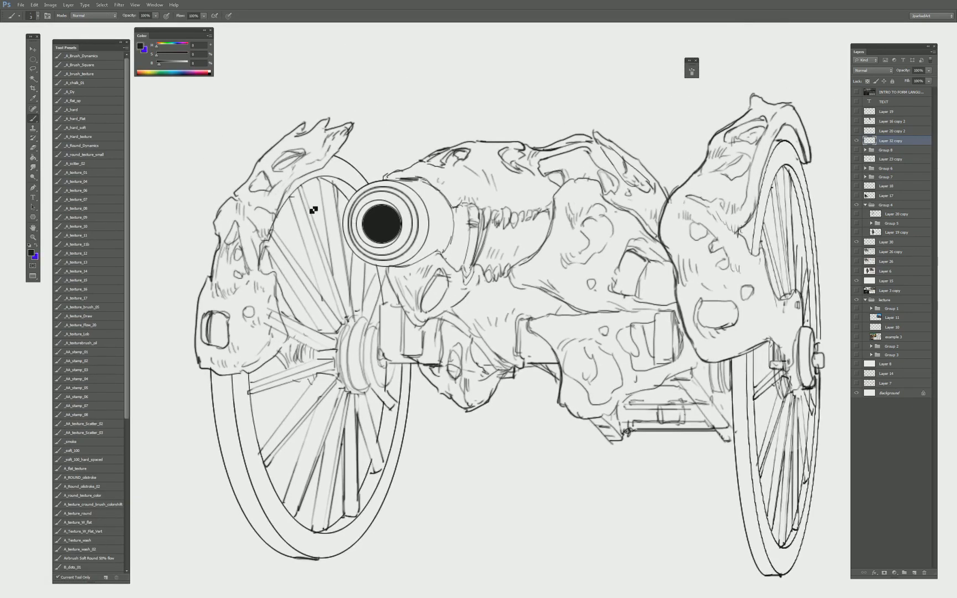
{"action": "left_click_drag", "start_coordinate": [302, 189], "coordinate": [314, 180]}
{"action": "mouse_move", "coordinate": [273, 356]}
{"action": "left_mouse_down"}
{"action": "mouse_move", "coordinate": [288, 348]}
{"action": "mouse_move", "coordinate": [277, 271]}
{"action": "left_mouse_up"}
{"action": "key", "text": "ctrl+z"}
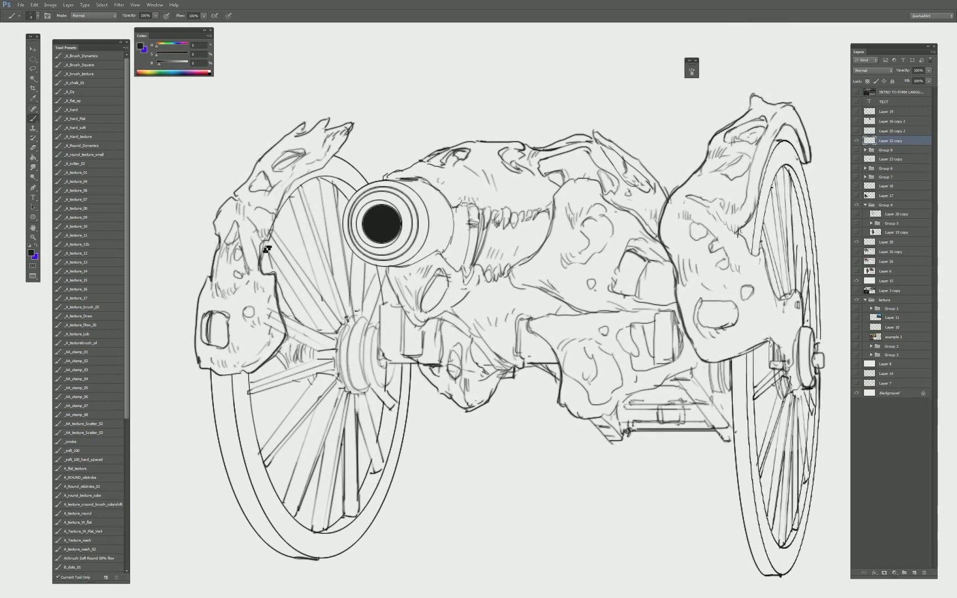
{"action": "left_click_drag", "start_coordinate": [310, 237], "coordinate": [248, 247]}
{"action": "mouse_move", "coordinate": [317, 278]}
{"action": "left_mouse_down"}
{"action": "mouse_move", "coordinate": [340, 330]}
{"action": "mouse_move", "coordinate": [353, 335]}
{"action": "left_mouse_up"}
{"action": "key", "text": "ctrl+z"}
Thicken the contours of the barrel, the jaw beneath it and the lower bone plate using a small _A_hard_Flat brush in black at 90% opacity.
{"action": "left_click", "coordinate": [82, 118]}
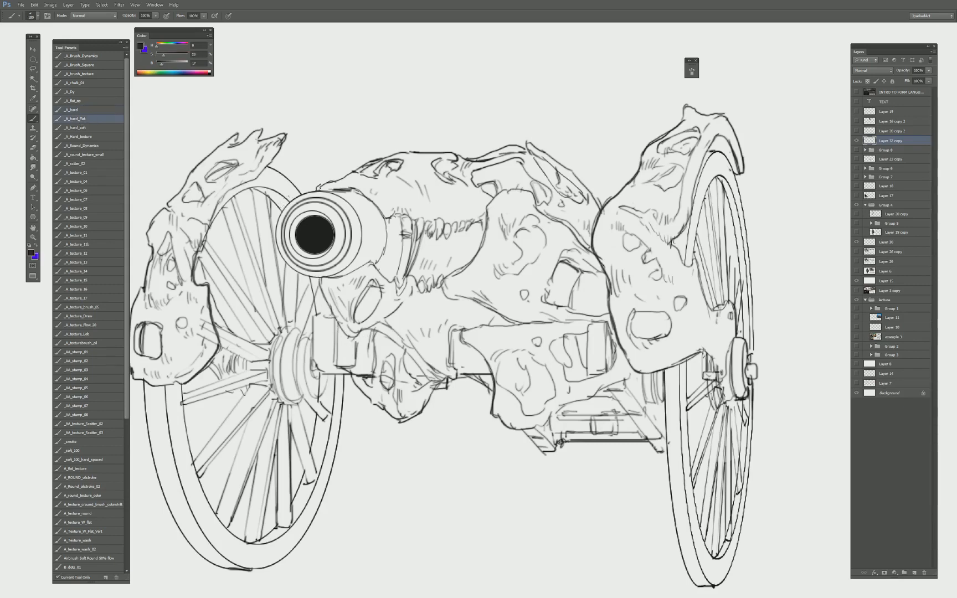
{"action": "key", "text": "bracketleft"}
{"action": "key", "text": "7"}
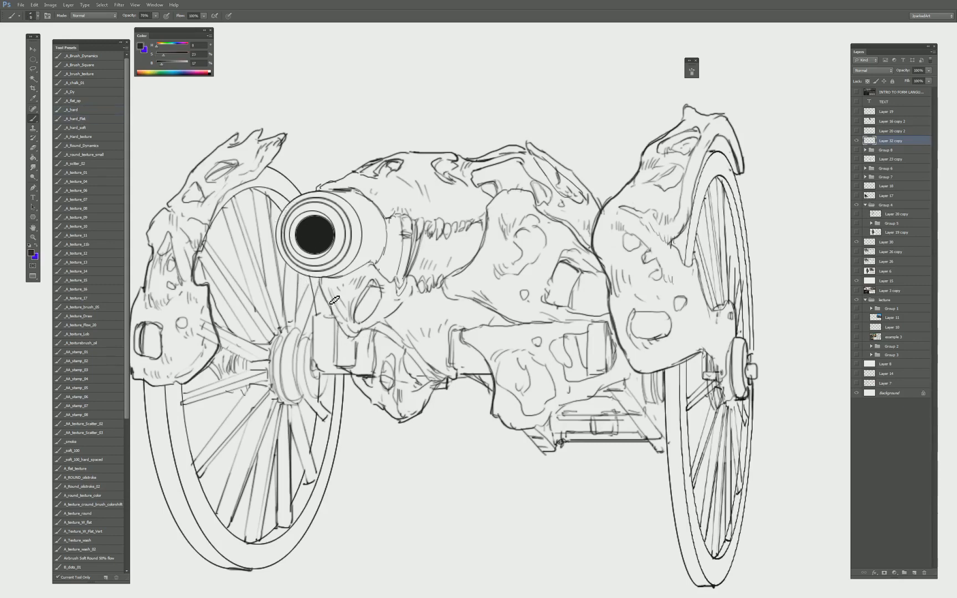
{"action": "key", "text": "d"}
{"action": "key", "text": "bracketleft"}
{"action": "key", "text": "bracketleft"}
{"action": "key", "text": "9"}
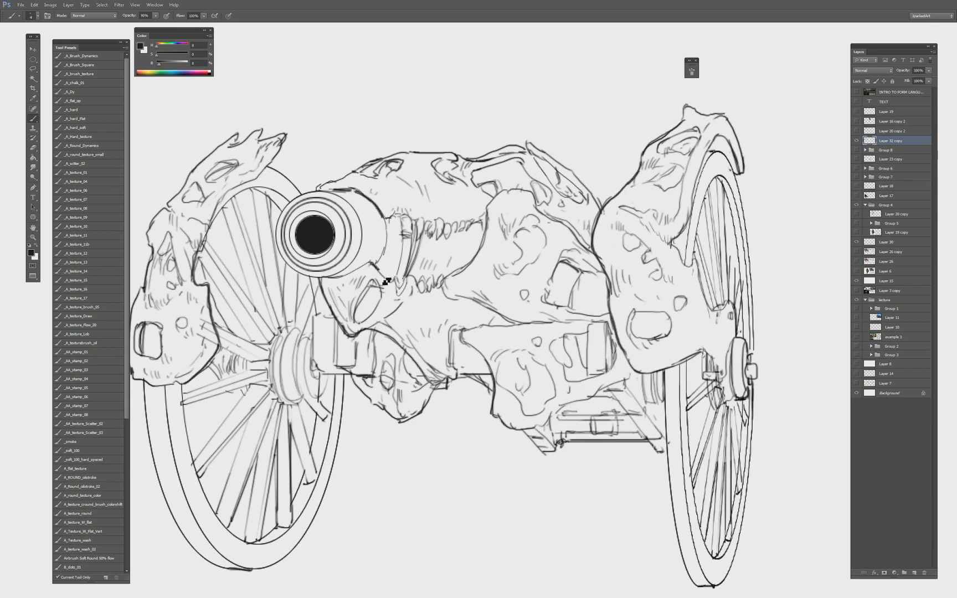
{"action": "left_click_drag", "start_coordinate": [374, 268], "coordinate": [335, 279]}
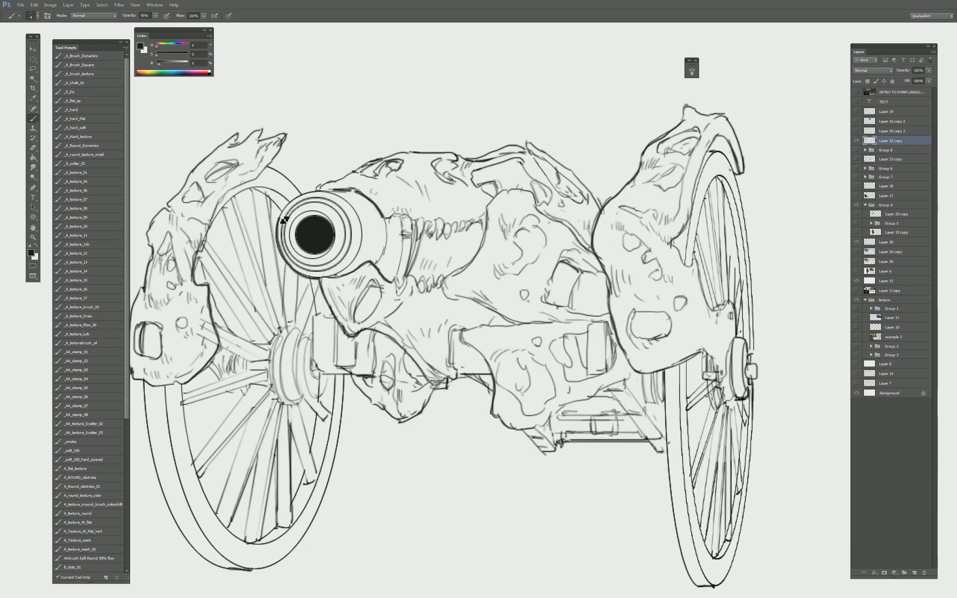
{"action": "left_click_drag", "start_coordinate": [284, 220], "coordinate": [321, 189]}
{"action": "key", "text": "ctrl+z"}
{"action": "left_click_drag", "start_coordinate": [498, 285], "coordinate": [443, 271]}
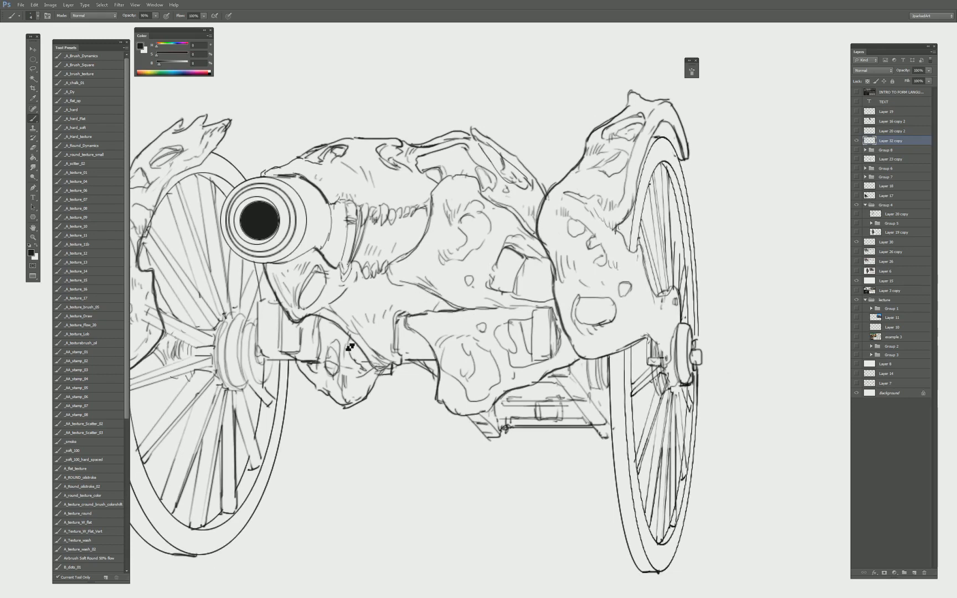
Redraw the upright bracket blocks on the carriage beneath the barrel, erasing the sketch lines that cross them.
{"action": "left_click_drag", "start_coordinate": [335, 367], "coordinate": [379, 362]}
{"action": "mouse_move", "coordinate": [328, 298]}
{"action": "left_mouse_down"}
{"action": "mouse_move", "coordinate": [335, 345]}
{"action": "mouse_move", "coordinate": [328, 341]}
{"action": "left_mouse_up"}
{"action": "key", "text": "e"}
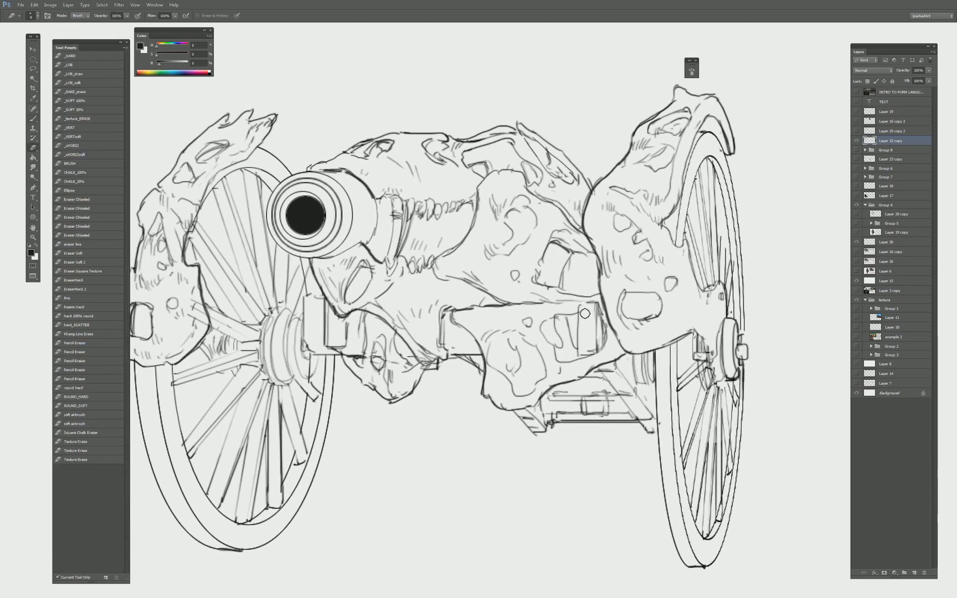
{"action": "key", "text": "b"}
{"action": "left_click_drag", "start_coordinate": [578, 298], "coordinate": [579, 354]}
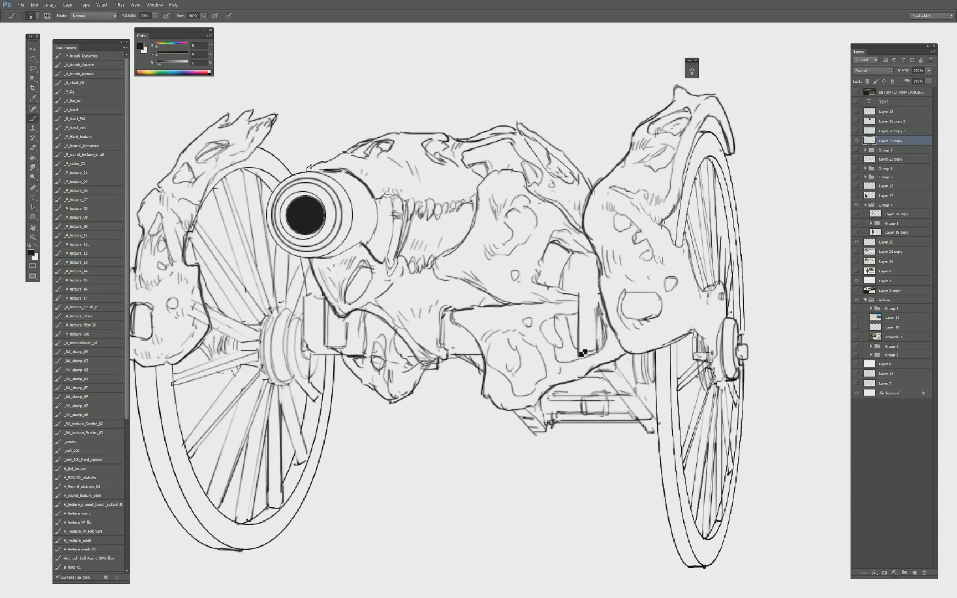
{"action": "mouse_move", "coordinate": [580, 292]}
{"action": "left_mouse_down"}
{"action": "mouse_move", "coordinate": [602, 296]}
{"action": "mouse_move", "coordinate": [596, 351]}
{"action": "mouse_move", "coordinate": [579, 354]}
{"action": "mouse_move", "coordinate": [597, 308]}
{"action": "mouse_move", "coordinate": [592, 341]}
{"action": "left_mouse_up"}
{"action": "key", "text": "e"}
{"action": "key", "text": "b"}
{"action": "key", "text": "e"}
{"action": "key", "text": "b"}
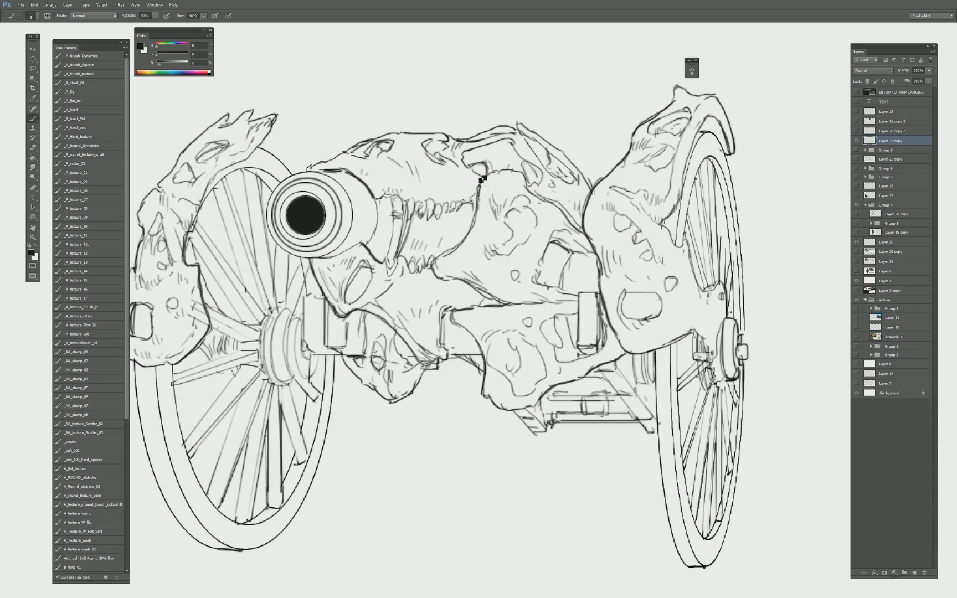
Define the skull's teeth and the small bone opening above the jaw with darker line work.
{"action": "left_click_drag", "start_coordinate": [470, 173], "coordinate": [480, 174]}
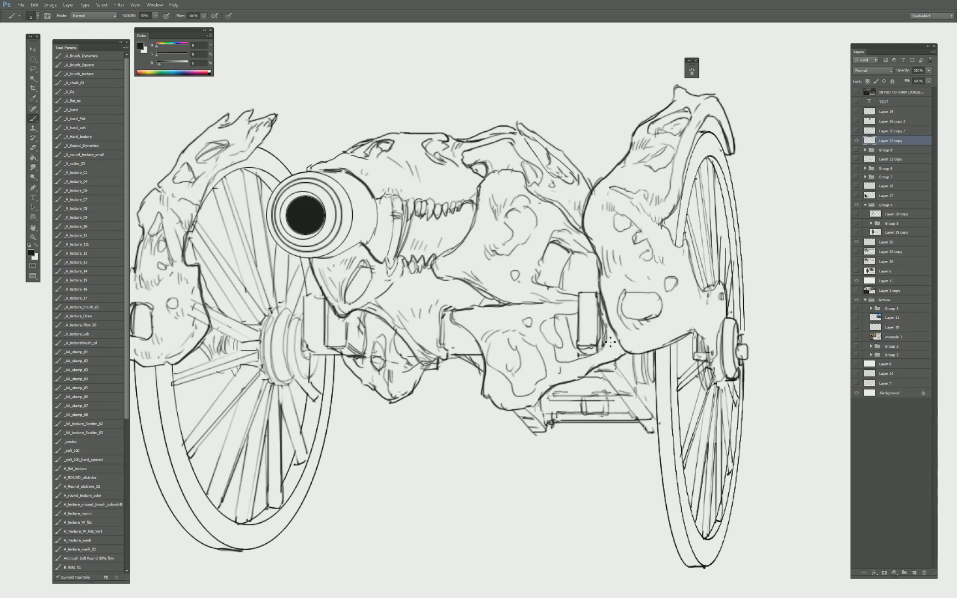
{"action": "key", "text": "ctrl+minus"}
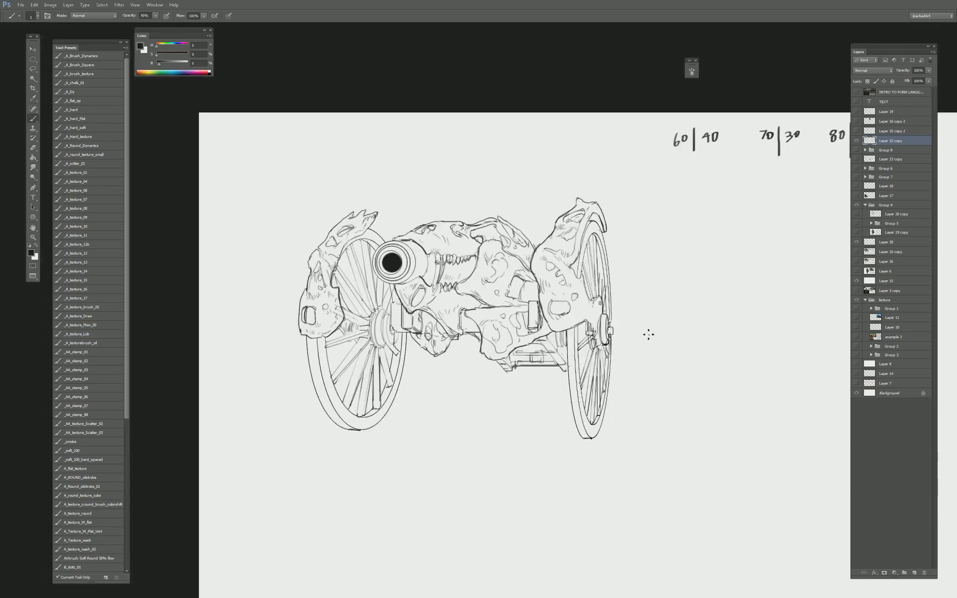
Set up a new layer with the _A_hard brush and the light grey sampled from the hooded figure in Group 6.
{"action": "left_click", "coordinate": [912, 571]}
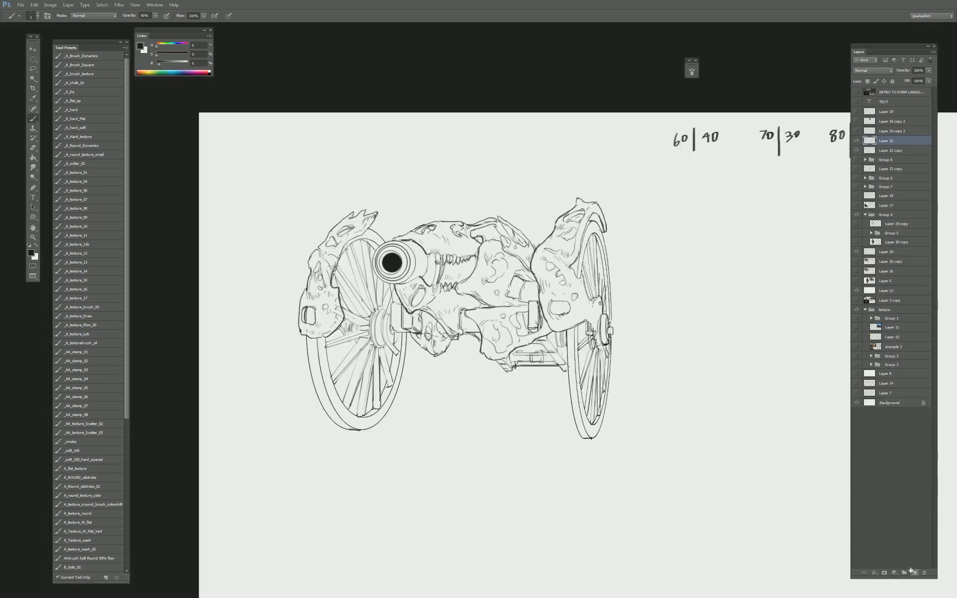
{"action": "left_click", "coordinate": [80, 108]}
{"action": "left_click", "coordinate": [859, 160]}
{"action": "left_click", "coordinate": [859, 160]}
{"action": "left_click", "coordinate": [857, 178]}
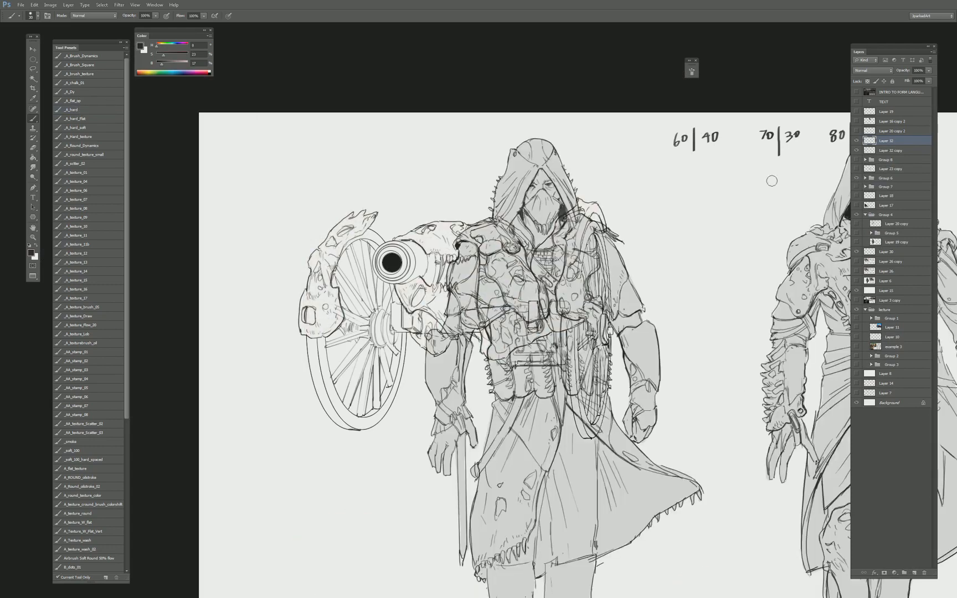
{"action": "left_click", "coordinate": [613, 272], "text": "alt"}
{"action": "left_click", "coordinate": [857, 178]}
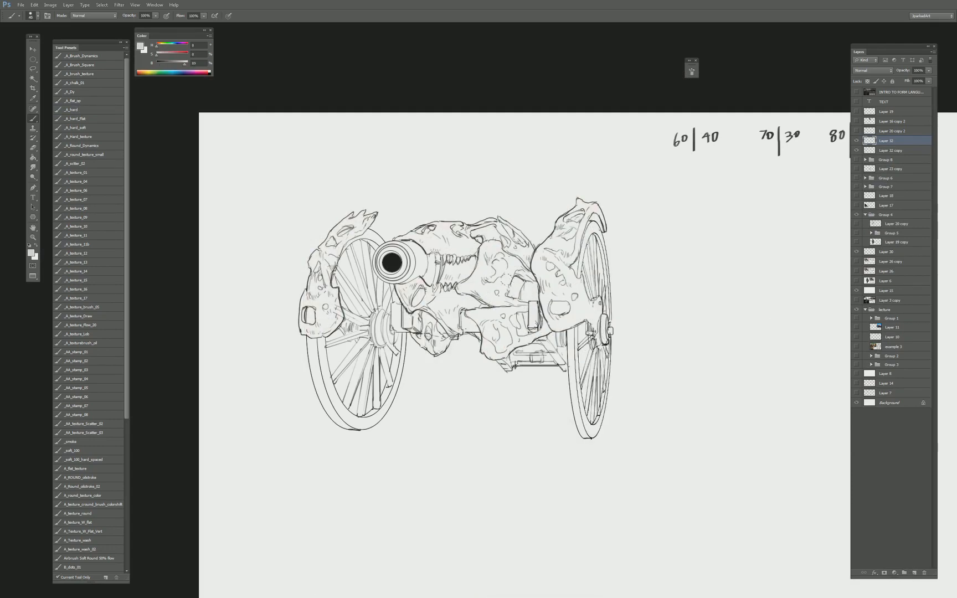
Move the new layer directly beneath the cannon line-art layer and start laying grey on the body.
{"action": "left_click_drag", "start_coordinate": [881, 143], "coordinate": [863, 150]}
{"action": "key", "text": "bracketright"}
{"action": "mouse_move", "coordinate": [499, 276]}
{"action": "left_mouse_down"}
{"action": "mouse_move", "coordinate": [485, 293]}
{"action": "mouse_move", "coordinate": [489, 249]}
{"action": "mouse_move", "coordinate": [506, 247]}
{"action": "left_mouse_up"}
{"action": "left_click", "coordinate": [862, 155], "text": "alt"}
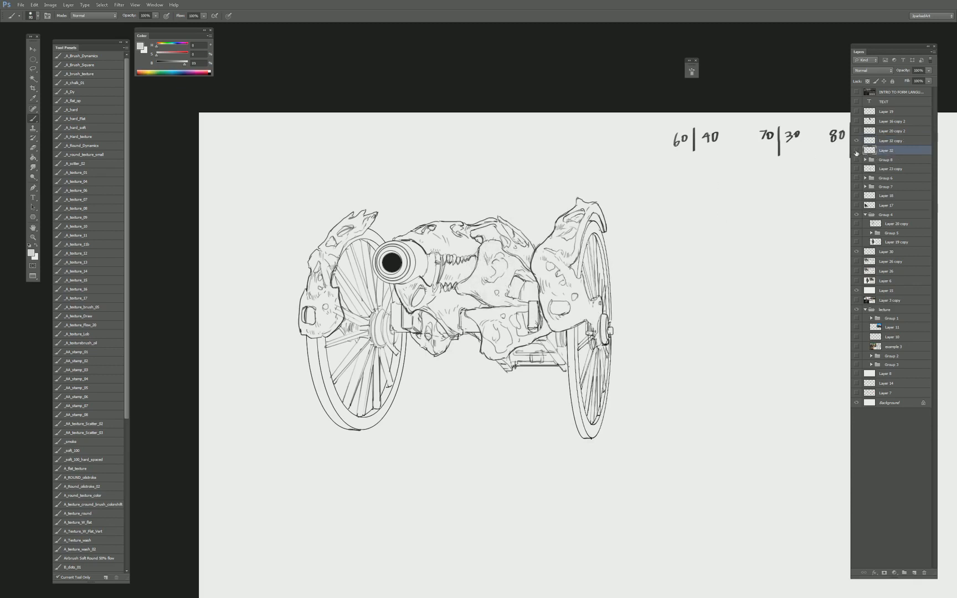
Block in the barrel, skull and lower jaw bones with flat light grey under the line art.
{"action": "key", "text": "bracketright"}
{"action": "key", "text": "bracketright"}
{"action": "key", "text": "bracketright"}
{"action": "left_click_drag", "start_coordinate": [485, 308], "coordinate": [484, 256]}
{"action": "mouse_move", "coordinate": [388, 248]}
{"action": "left_mouse_down"}
{"action": "mouse_move", "coordinate": [412, 274]}
{"action": "mouse_move", "coordinate": [457, 238]}
{"action": "mouse_move", "coordinate": [421, 228]}
{"action": "mouse_move", "coordinate": [452, 256]}
{"action": "mouse_move", "coordinate": [404, 274]}
{"action": "mouse_move", "coordinate": [422, 314]}
{"action": "mouse_move", "coordinate": [396, 309]}
{"action": "mouse_move", "coordinate": [397, 324]}
{"action": "mouse_move", "coordinate": [440, 348]}
{"action": "left_mouse_up"}
{"action": "key", "text": "bracketleft"}
{"action": "key", "text": "bracketleft"}
{"action": "key", "text": "bracketleft"}
{"action": "key", "text": "bracketleft"}
{"action": "key", "text": "bracketleft"}
{"action": "key", "text": "bracketleft"}
{"action": "key", "text": "bracketleft"}
{"action": "key", "text": "bracketright"}
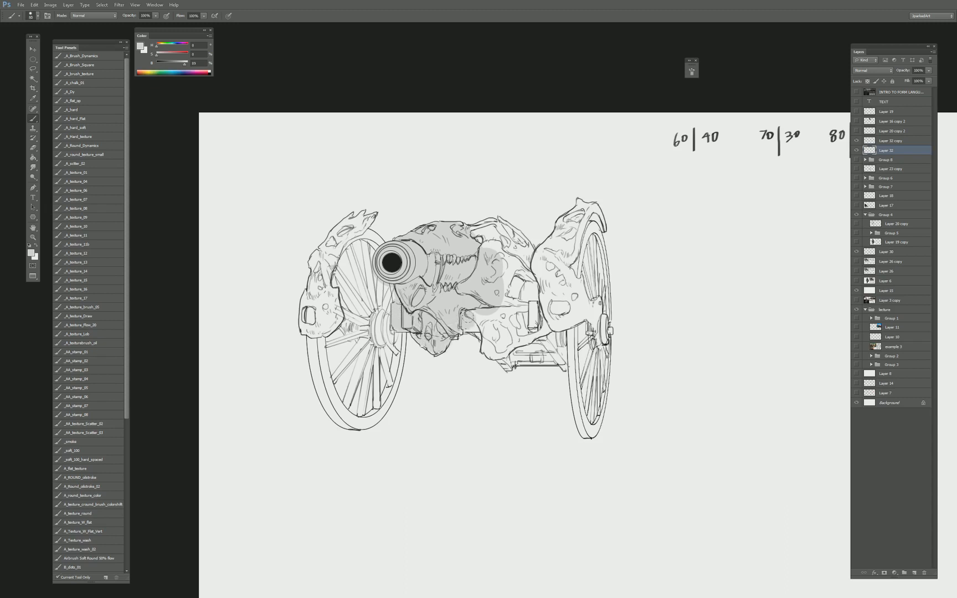
Fill the carriage front, the rear bones and the right wheel's bone guard with the same light grey.
{"action": "mouse_move", "coordinate": [501, 328]}
{"action": "left_mouse_down"}
{"action": "mouse_move", "coordinate": [486, 330]}
{"action": "mouse_move", "coordinate": [501, 354]}
{"action": "mouse_move", "coordinate": [512, 290]}
{"action": "mouse_move", "coordinate": [523, 327]}
{"action": "mouse_move", "coordinate": [562, 260]}
{"action": "mouse_move", "coordinate": [565, 233]}
{"action": "mouse_move", "coordinate": [577, 271]}
{"action": "left_mouse_up"}
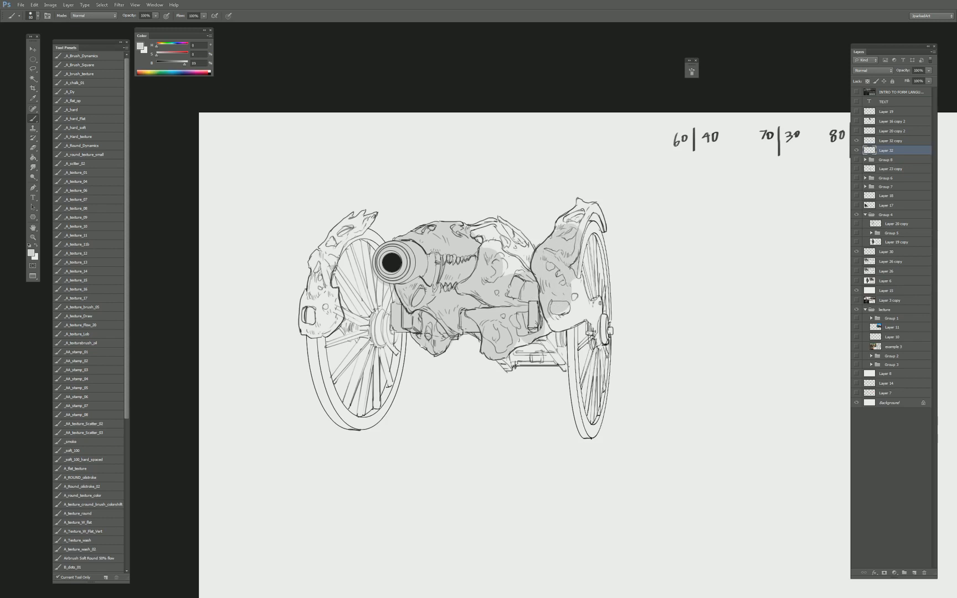
{"action": "mouse_move", "coordinate": [564, 227]}
{"action": "left_mouse_down"}
{"action": "mouse_move", "coordinate": [589, 213]}
{"action": "mouse_move", "coordinate": [598, 228]}
{"action": "mouse_move", "coordinate": [598, 215]}
{"action": "mouse_move", "coordinate": [580, 211]}
{"action": "left_mouse_up"}
{"action": "key", "text": "bracketleft"}
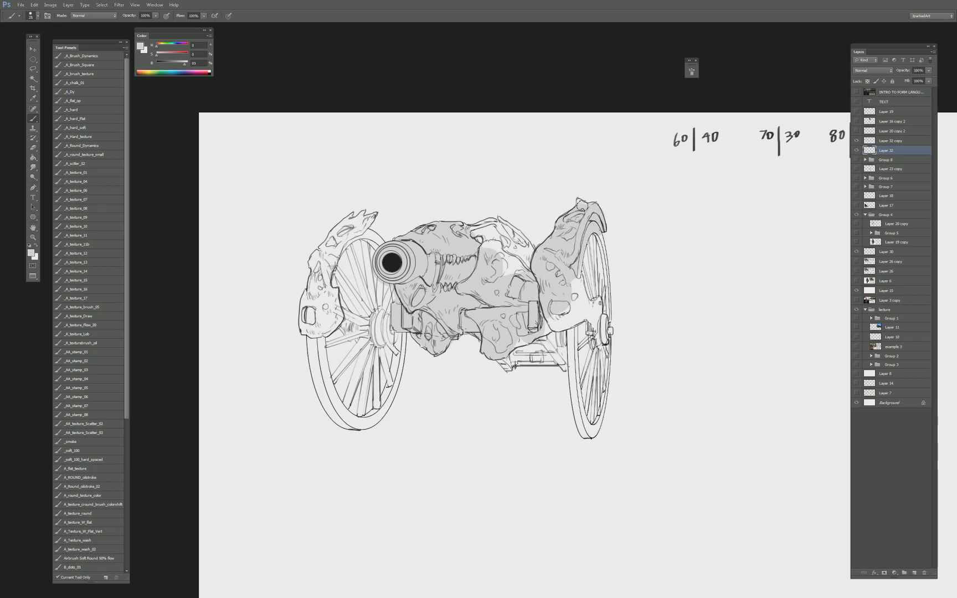
{"action": "mouse_move", "coordinate": [522, 251]}
{"action": "left_mouse_down"}
{"action": "mouse_move", "coordinate": [488, 227]}
{"action": "mouse_move", "coordinate": [513, 260]}
{"action": "mouse_move", "coordinate": [488, 238]}
{"action": "mouse_move", "coordinate": [490, 267]}
{"action": "mouse_move", "coordinate": [486, 228]}
{"action": "left_mouse_up"}
{"action": "key", "text": "bracketright"}
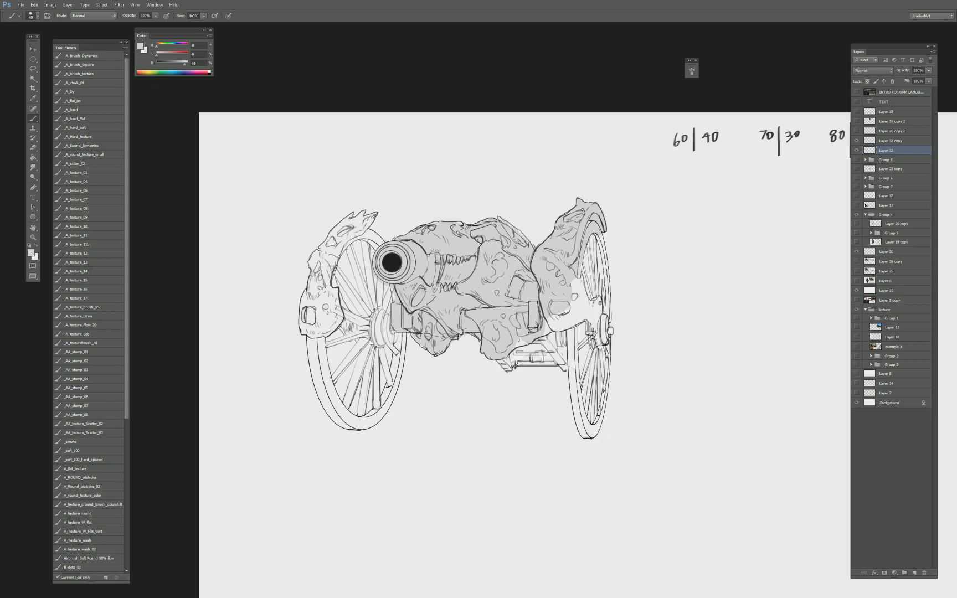
{"action": "key", "text": "bracketleft"}
{"action": "mouse_move", "coordinate": [545, 310]}
{"action": "left_mouse_down"}
{"action": "mouse_move", "coordinate": [558, 327]}
{"action": "mouse_move", "coordinate": [568, 288]}
{"action": "mouse_move", "coordinate": [578, 310]}
{"action": "left_mouse_up"}
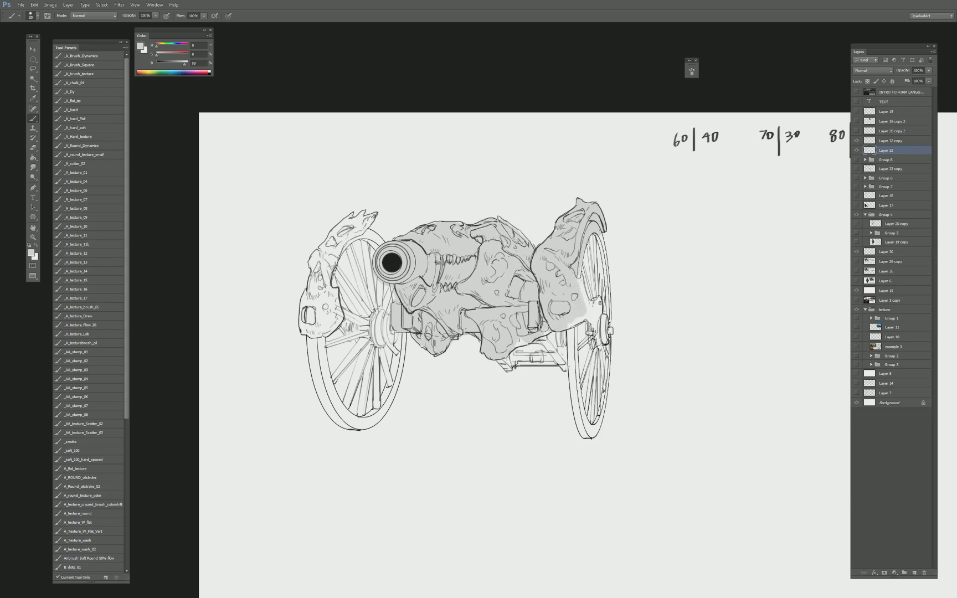
{"action": "key", "text": "bracketleft"}
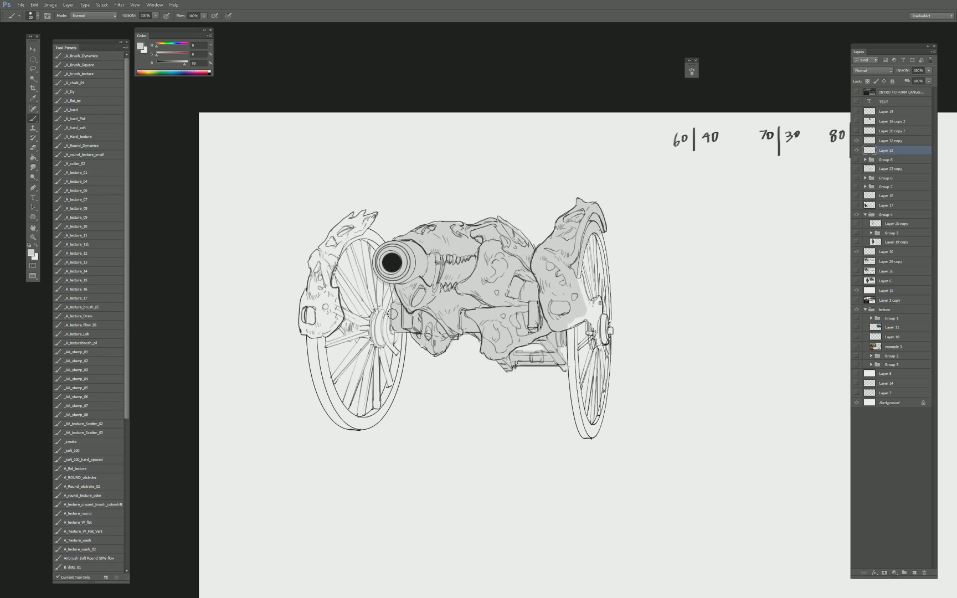
Paint the left wheel's hub and upper spokes light grey, using straight strokes along the spokes.
{"action": "key", "text": "bracketright"}
{"action": "key", "text": "bracketright"}
{"action": "key", "text": "bracketright"}
{"action": "left_click_drag", "start_coordinate": [376, 339], "coordinate": [347, 314]}
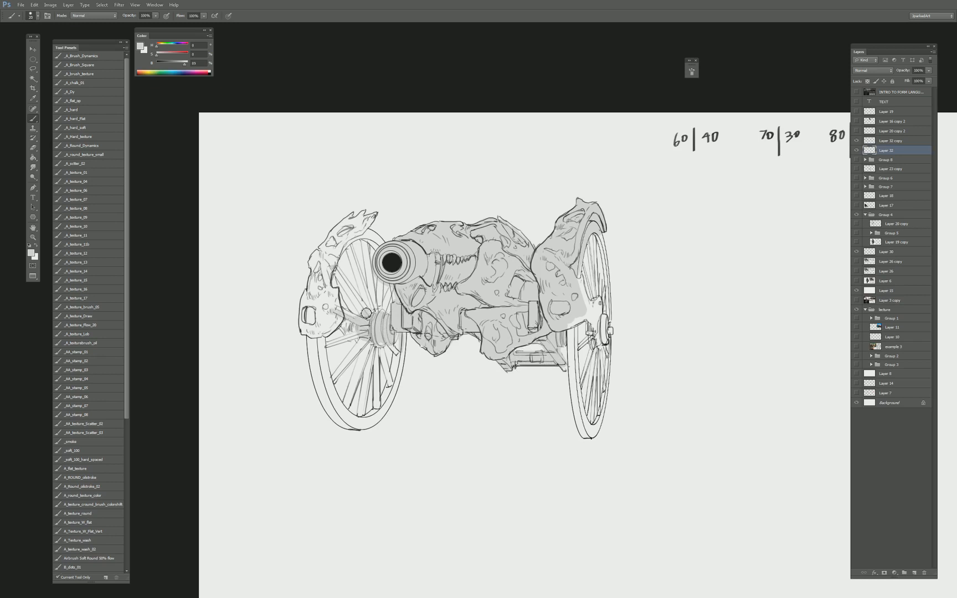
{"action": "left_click", "coordinate": [336, 269], "text": "shift"}
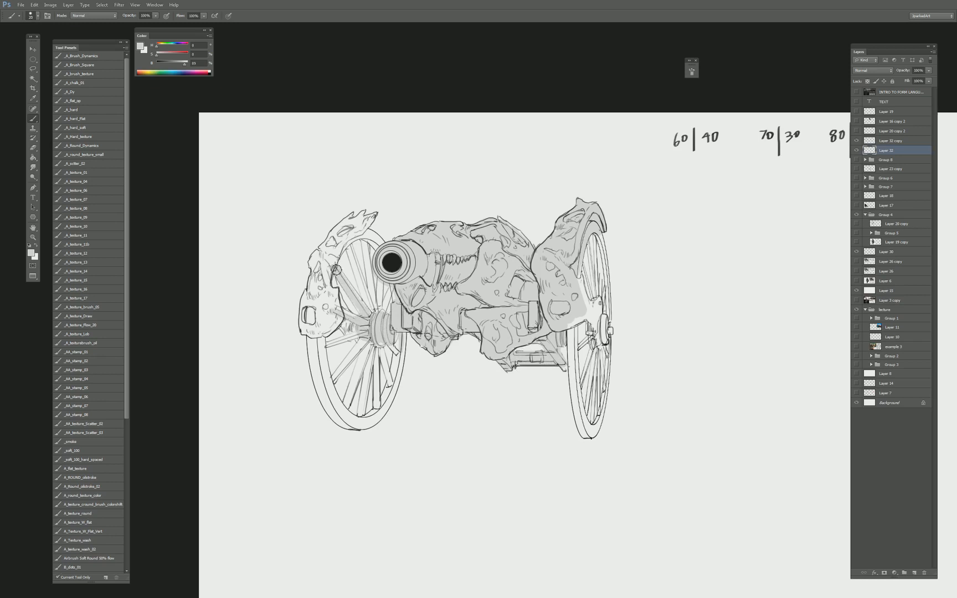
{"action": "left_click", "coordinate": [350, 242], "text": "shift"}
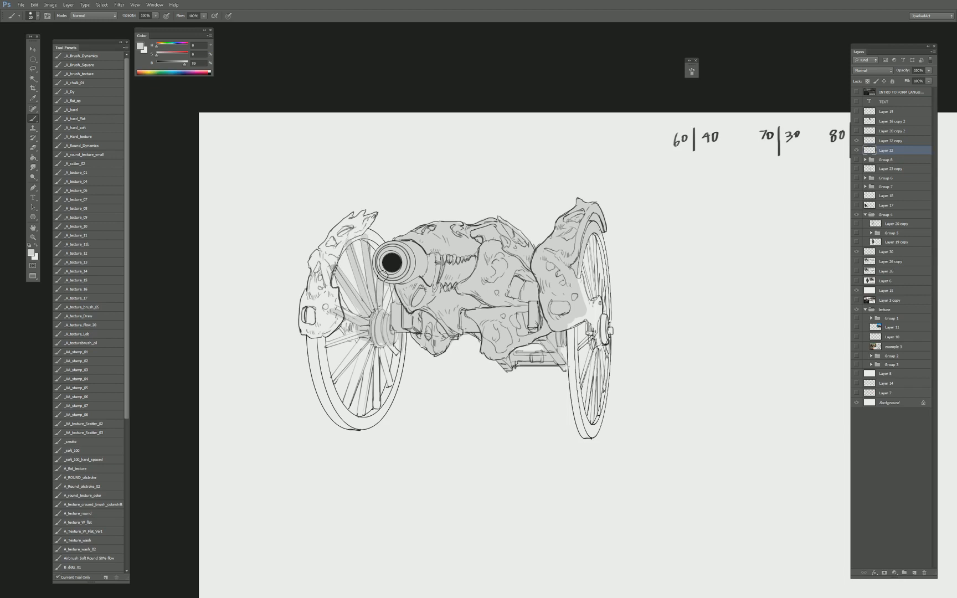
{"action": "left_click_drag", "start_coordinate": [383, 319], "coordinate": [380, 310]}
Fill the horned upper tip of the left wheel's bone guard with light grey, keeping within its outline.
{"action": "mouse_move", "coordinate": [371, 236]}
{"action": "left_mouse_down"}
{"action": "mouse_move", "coordinate": [349, 240]}
{"action": "mouse_move", "coordinate": [371, 217]}
{"action": "left_mouse_up"}
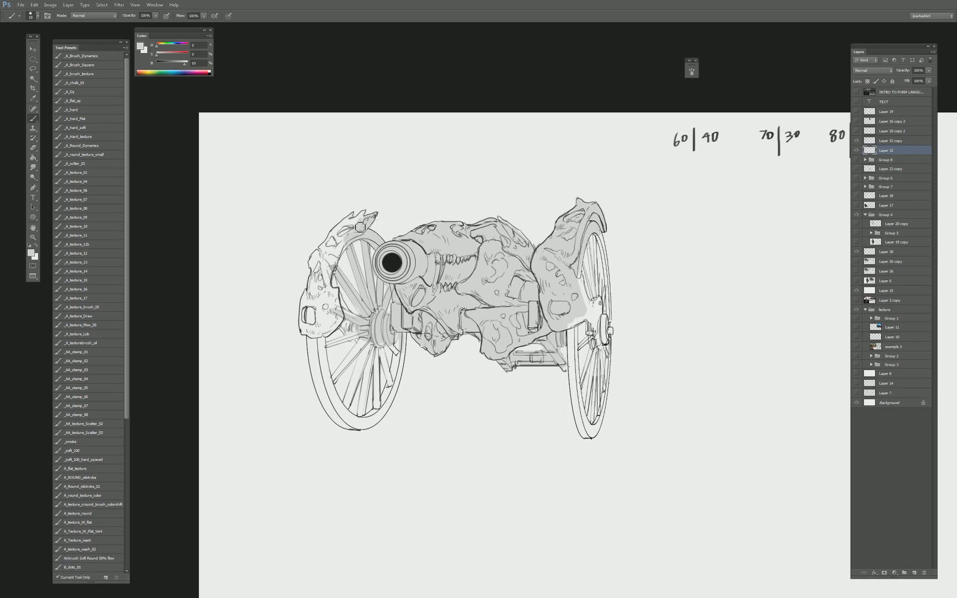
{"action": "key", "text": "bracketright"}
{"action": "key", "text": "bracketleft"}
{"action": "key", "text": "bracketleft"}
{"action": "key", "text": "e"}
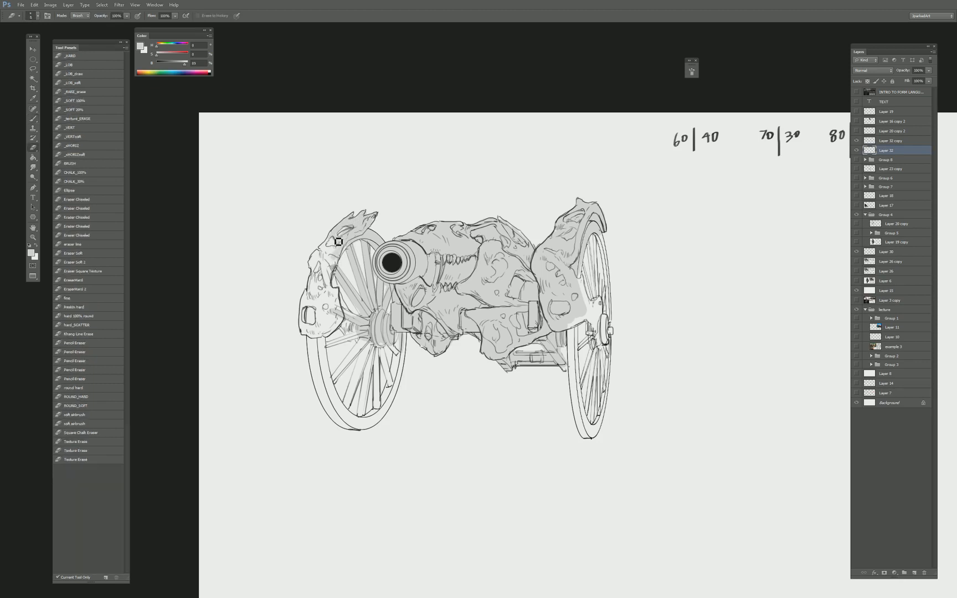
{"action": "key", "text": "b"}
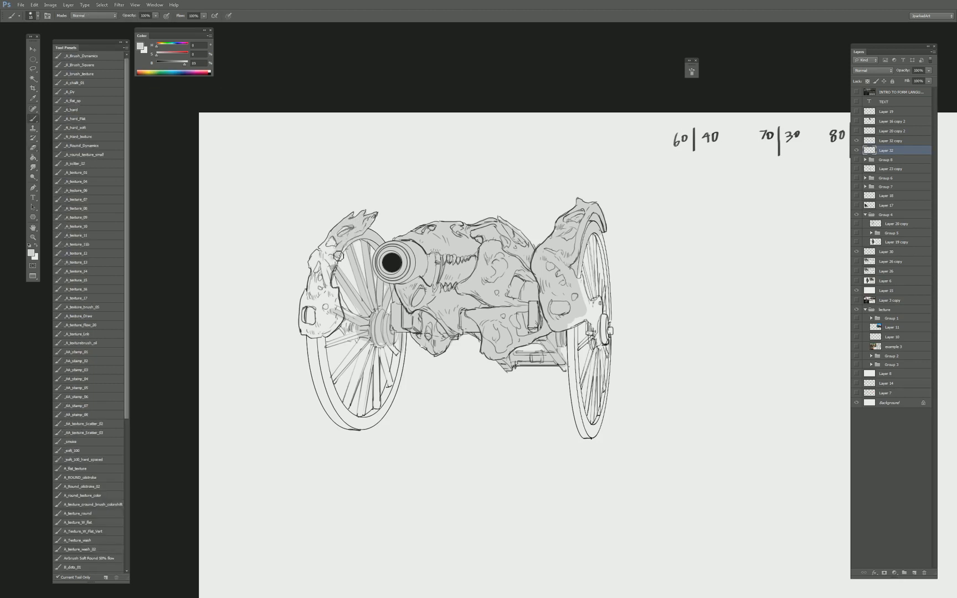
Fill the rest of the left bone guard down to the wheel rim with light grey, using a larger brush.
{"action": "key", "text": "bracketright"}
{"action": "key", "text": "bracketright"}
{"action": "key", "text": "bracketright"}
{"action": "key", "text": "bracketright"}
{"action": "key", "text": "bracketright"}
{"action": "mouse_move", "coordinate": [326, 252]}
{"action": "left_mouse_down"}
{"action": "mouse_move", "coordinate": [330, 293]}
{"action": "mouse_move", "coordinate": [316, 296]}
{"action": "mouse_move", "coordinate": [330, 308]}
{"action": "mouse_move", "coordinate": [333, 295]}
{"action": "mouse_move", "coordinate": [338, 313]}
{"action": "mouse_move", "coordinate": [327, 327]}
{"action": "mouse_move", "coordinate": [320, 309]}
{"action": "mouse_move", "coordinate": [311, 324]}
{"action": "mouse_move", "coordinate": [320, 364]}
{"action": "mouse_move", "coordinate": [305, 314]}
{"action": "mouse_move", "coordinate": [305, 329]}
{"action": "mouse_move", "coordinate": [317, 282]}
{"action": "mouse_move", "coordinate": [322, 301]}
{"action": "mouse_move", "coordinate": [319, 258]}
{"action": "left_mouse_up"}
{"action": "key", "text": "bracketright"}
{"action": "key", "text": "bracketright"}
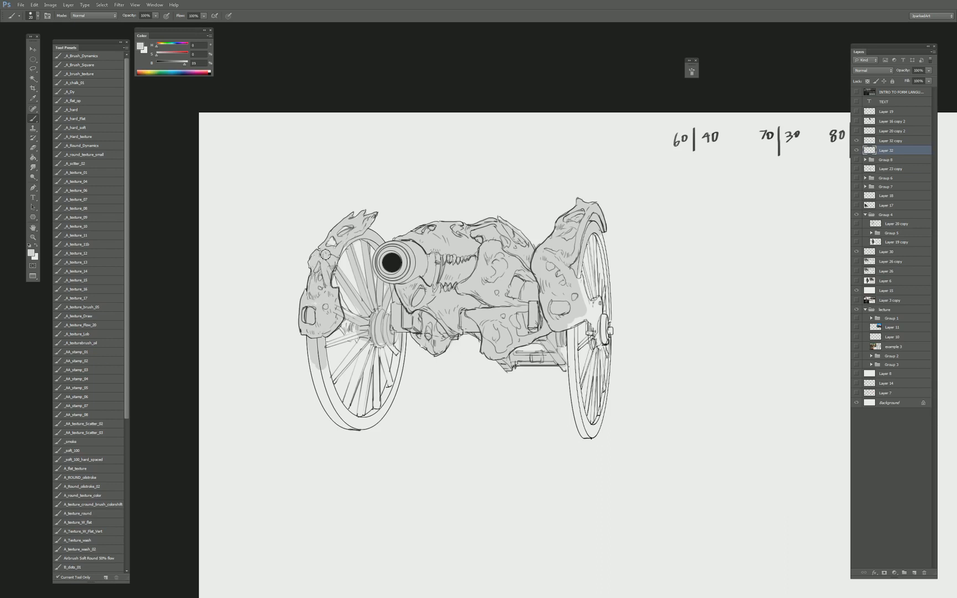
Paint the lower spokes of the left wheel light grey with a smaller brush.
{"action": "key", "text": "bracketleft"}
{"action": "key", "text": "bracketleft"}
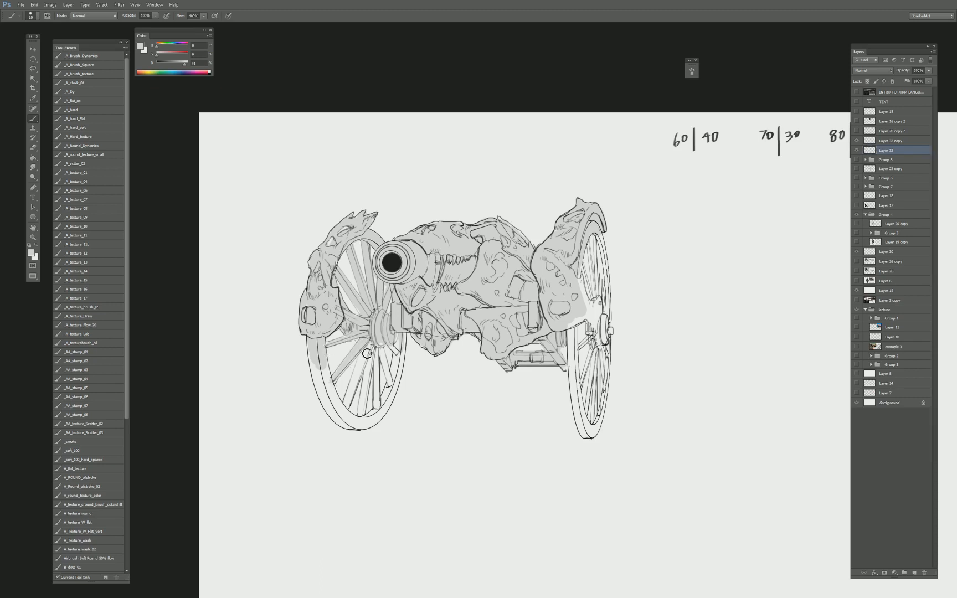
{"action": "mouse_move", "coordinate": [360, 363]}
{"action": "left_mouse_down"}
{"action": "mouse_move", "coordinate": [347, 410]}
{"action": "mouse_move", "coordinate": [367, 361]}
{"action": "left_mouse_up"}
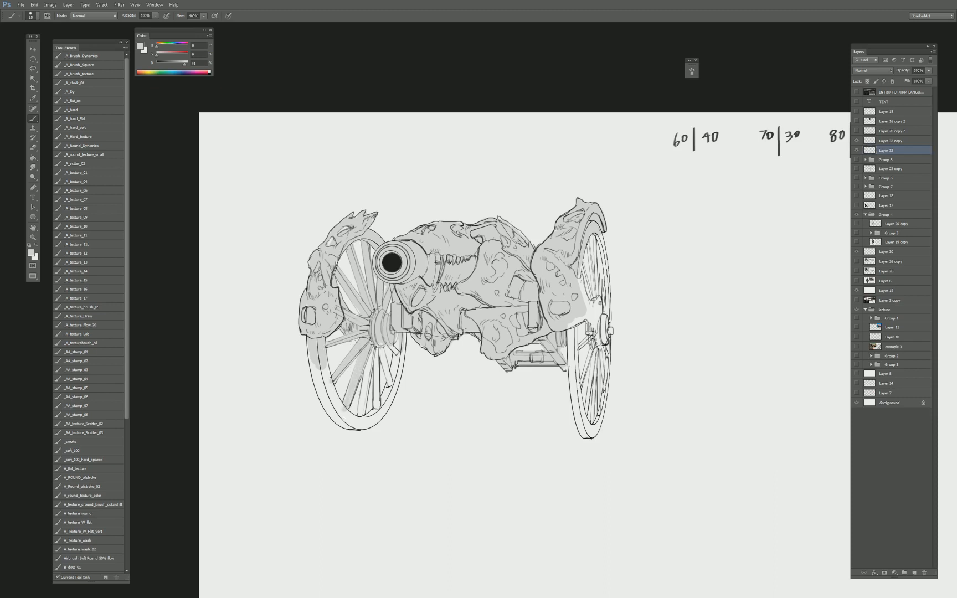
{"action": "left_click_drag", "start_coordinate": [357, 418], "coordinate": [373, 357]}
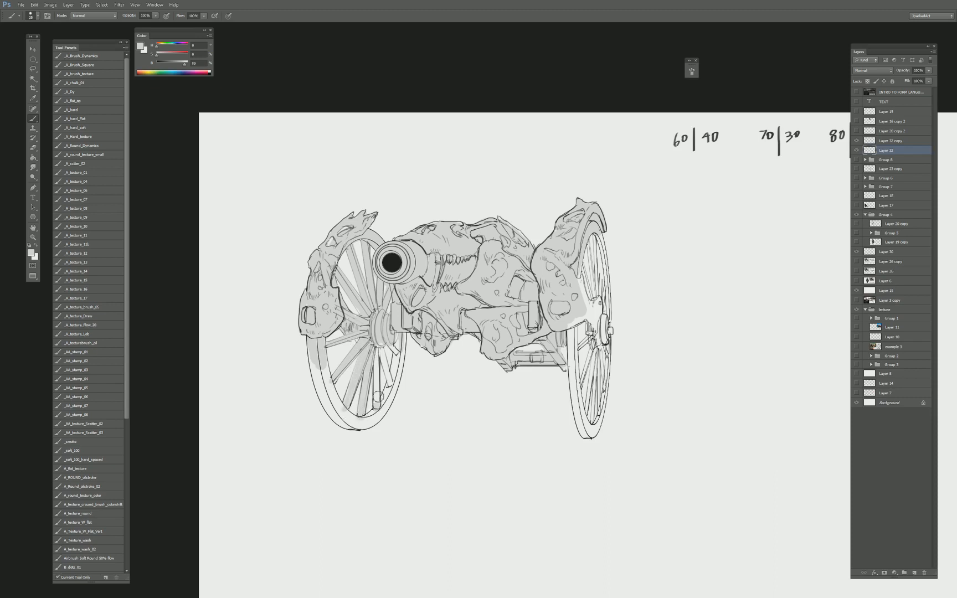
{"action": "left_click_drag", "start_coordinate": [377, 404], "coordinate": [377, 351]}
{"action": "left_click_drag", "start_coordinate": [393, 388], "coordinate": [389, 361]}
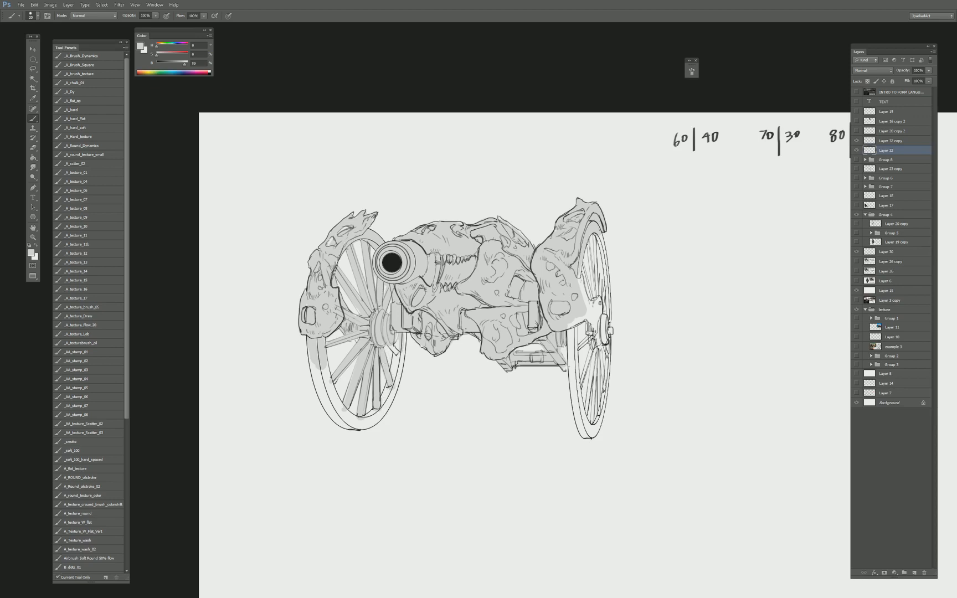
Fill the left wheel's rim with light grey, using an elliptical selection around the wheel to contain the paint.
{"action": "key", "text": "m"}
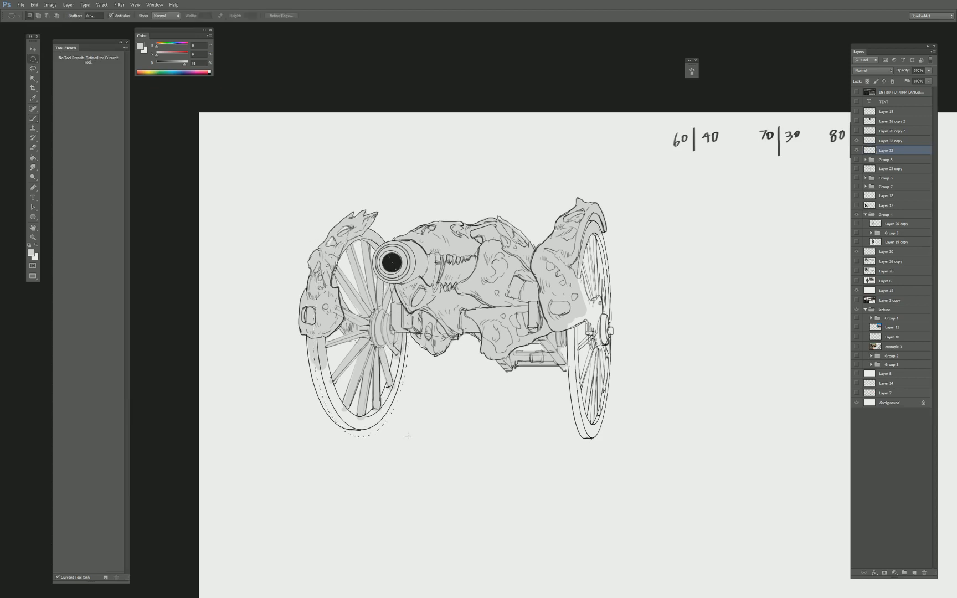
{"action": "left_click_drag", "start_coordinate": [306, 233], "coordinate": [407, 431]}
{"action": "key", "text": "b"}
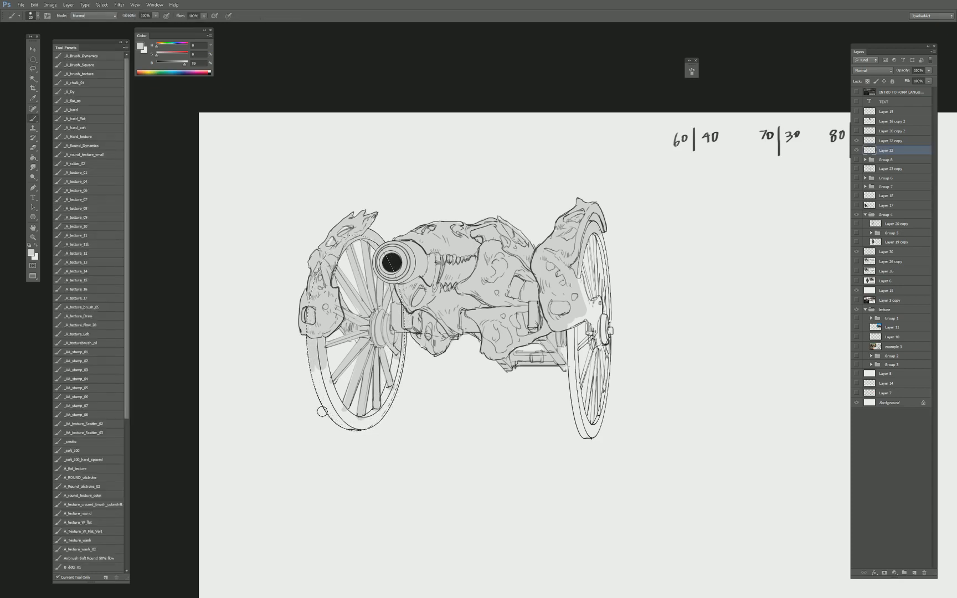
{"action": "mouse_move", "coordinate": [319, 376]}
{"action": "left_mouse_down"}
{"action": "mouse_move", "coordinate": [332, 408]}
{"action": "mouse_move", "coordinate": [331, 396]}
{"action": "mouse_move", "coordinate": [371, 424]}
{"action": "left_mouse_up"}
{"action": "key", "text": "ctrl+d"}
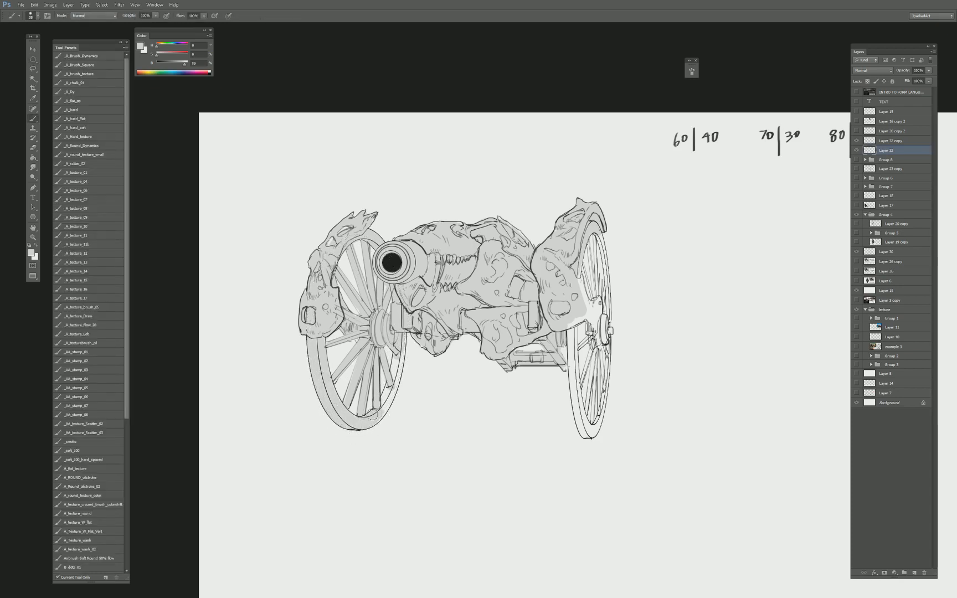
{"action": "key", "text": "bracketleft"}
{"action": "left_click_drag", "start_coordinate": [392, 386], "coordinate": [395, 409]}
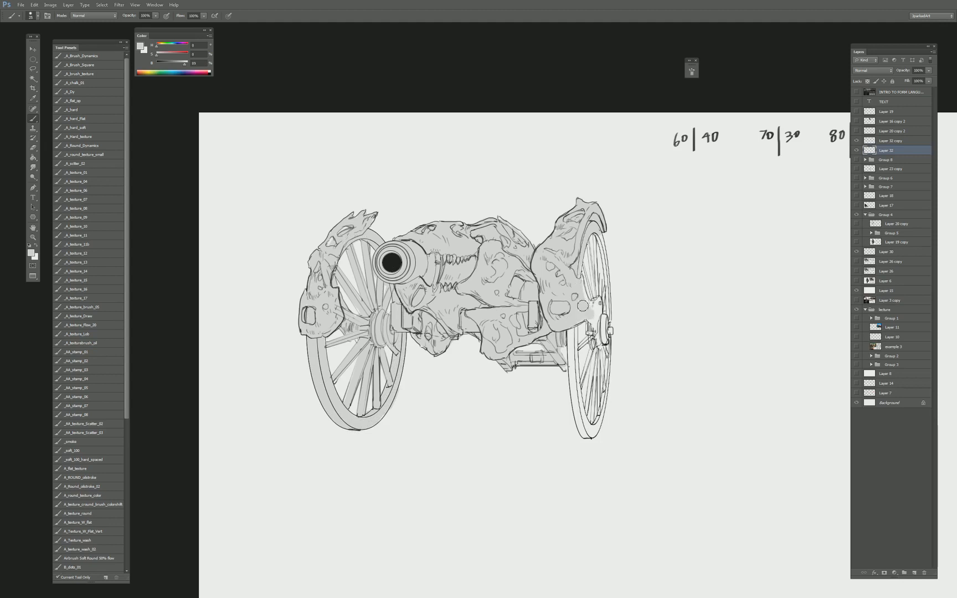
Fill the lower corner of the right bone guard and the wheel spokes beneath it with light grey.
{"action": "mouse_move", "coordinate": [584, 310]}
{"action": "left_mouse_down"}
{"action": "mouse_move", "coordinate": [606, 342]}
{"action": "mouse_move", "coordinate": [591, 331]}
{"action": "mouse_move", "coordinate": [595, 342]}
{"action": "mouse_move", "coordinate": [573, 342]}
{"action": "mouse_move", "coordinate": [595, 426]}
{"action": "left_mouse_up"}
{"action": "key", "text": "bracketleft"}
{"action": "key", "text": "bracketleft"}
{"action": "key", "text": "bracketright"}
{"action": "key", "text": "bracketright"}
{"action": "key", "text": "bracketleft"}
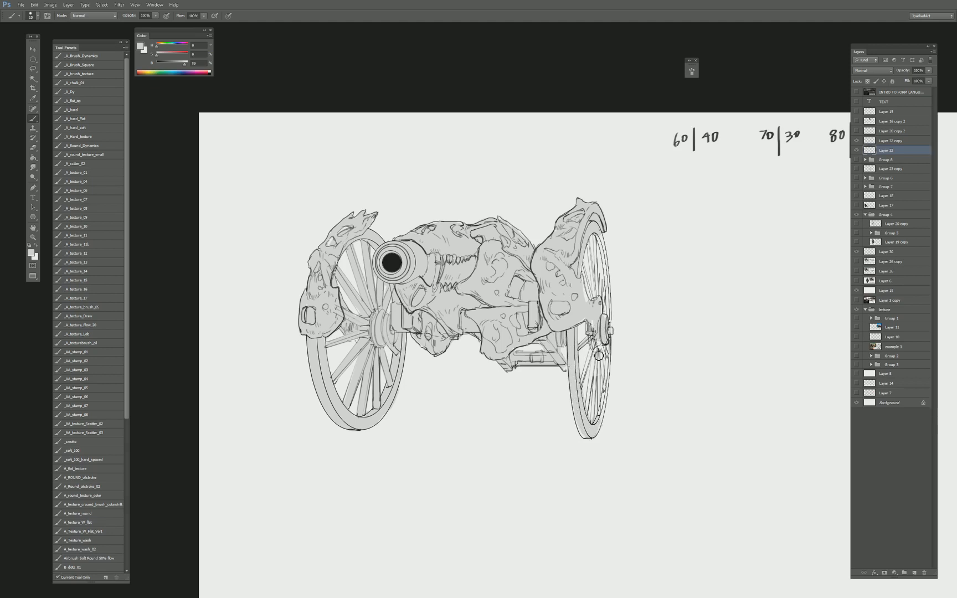
Fill the remaining spokes, rim and hub of the right wheel with light grey to complete the cannon's silhouette.
{"action": "mouse_move", "coordinate": [598, 355]}
{"action": "left_mouse_down"}
{"action": "mouse_move", "coordinate": [594, 409]}
{"action": "mouse_move", "coordinate": [583, 386]}
{"action": "mouse_move", "coordinate": [588, 414]}
{"action": "mouse_move", "coordinate": [601, 398]}
{"action": "left_mouse_up"}
{"action": "key", "text": "bracketleft"}
{"action": "left_click_drag", "start_coordinate": [604, 352], "coordinate": [601, 418]}
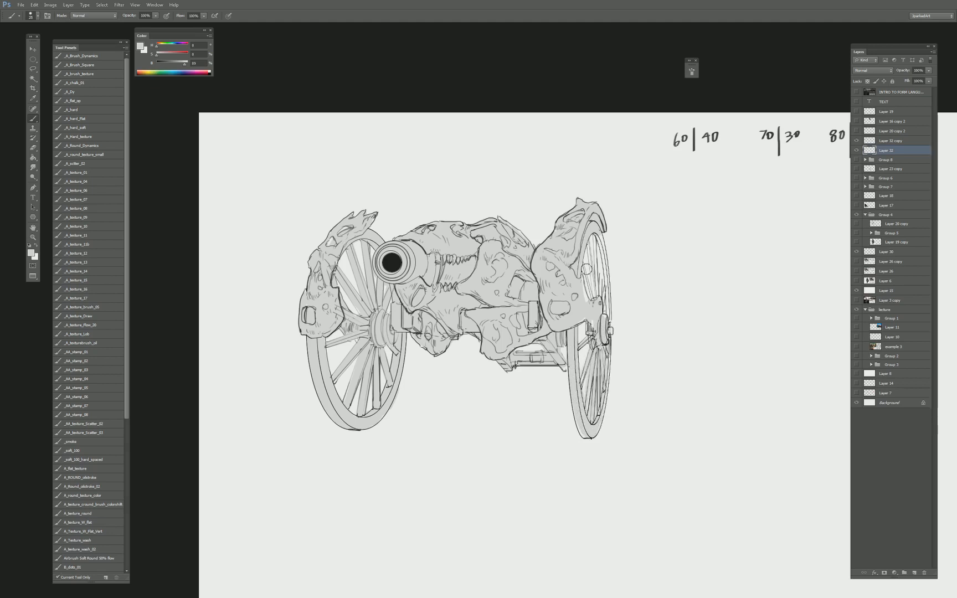
{"action": "left_click_drag", "start_coordinate": [586, 269], "coordinate": [592, 299]}
{"action": "left_click_drag", "start_coordinate": [592, 249], "coordinate": [606, 314]}
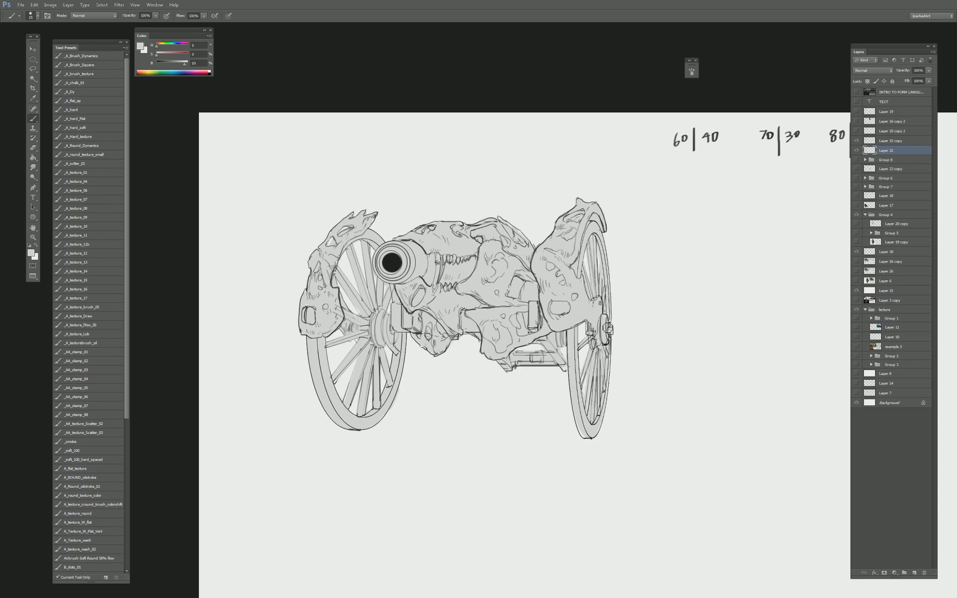
{"action": "key", "text": "ctrl+minus"}
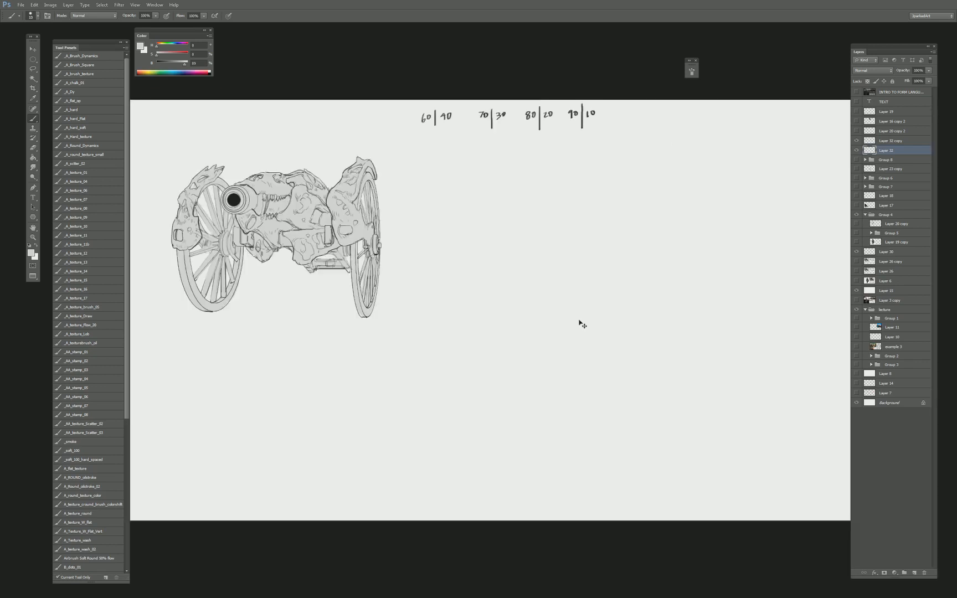
{"action": "left_click_drag", "start_coordinate": [446, 354], "coordinate": [543, 366]}
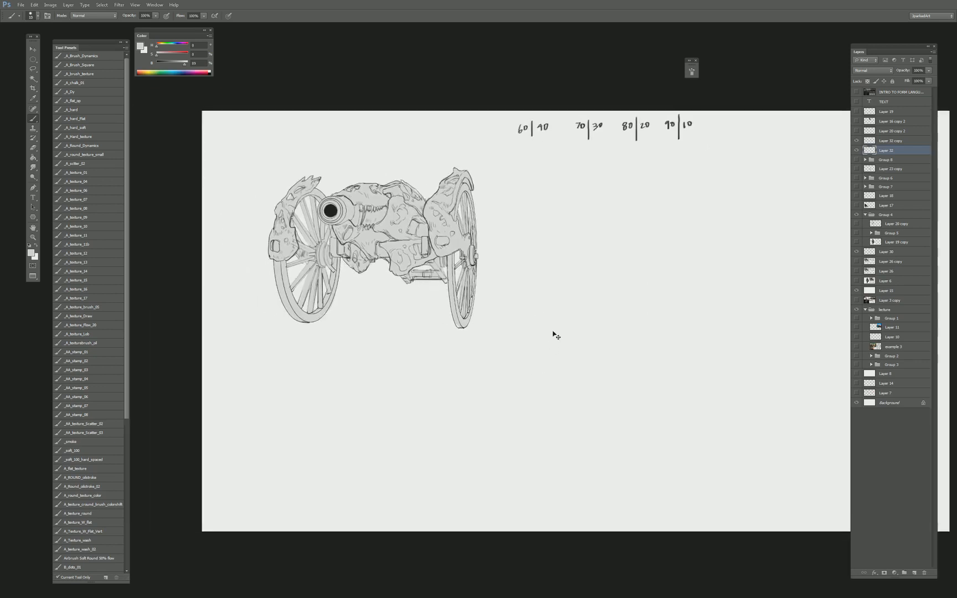
Hide the handwritten ratio notes and show the faded layer holding the cannon photo and the two swords.
{"action": "key", "text": "v"}
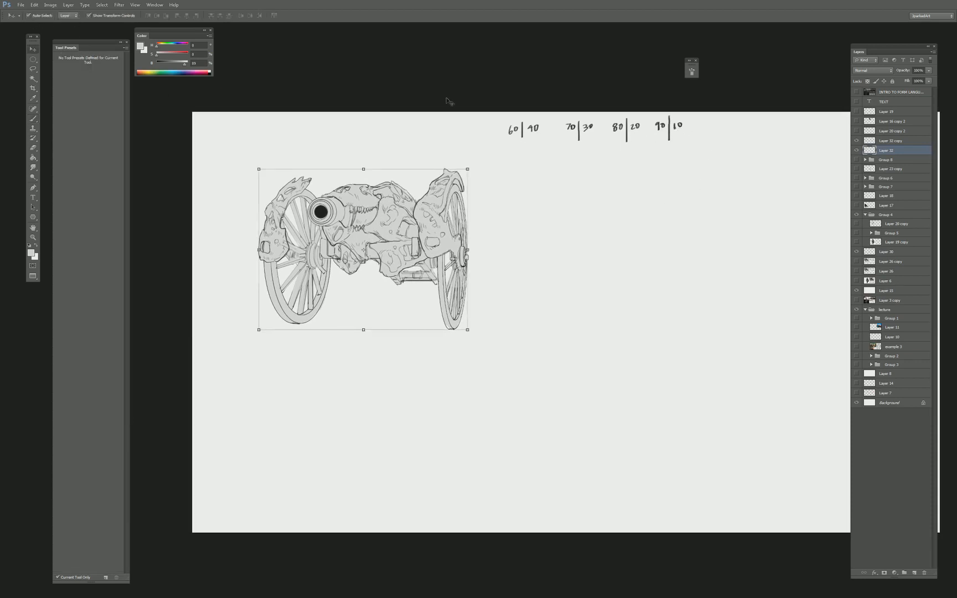
{"action": "left_click", "coordinate": [592, 131]}
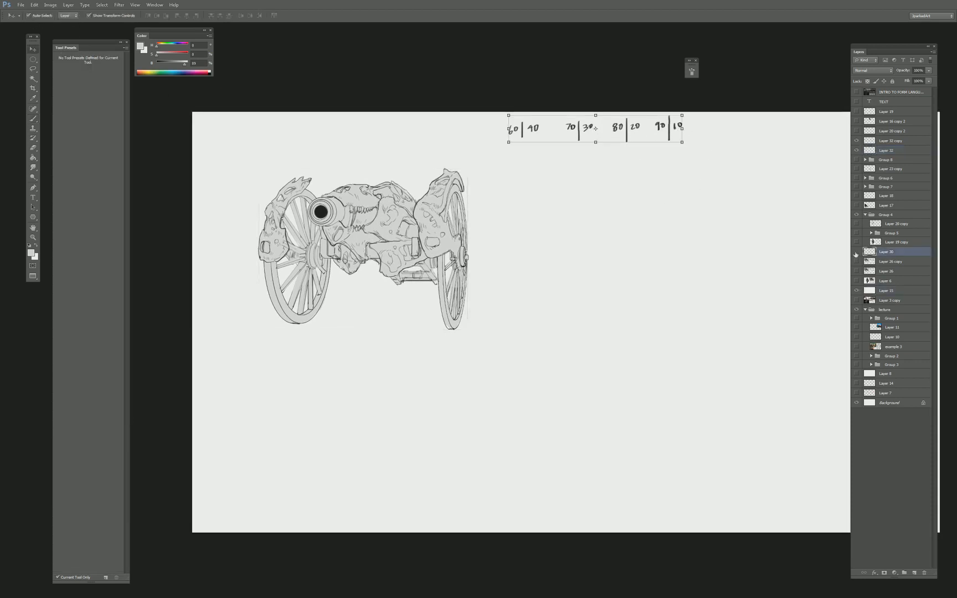
{"action": "left_click", "coordinate": [855, 252]}
{"action": "left_click", "coordinate": [856, 262]}
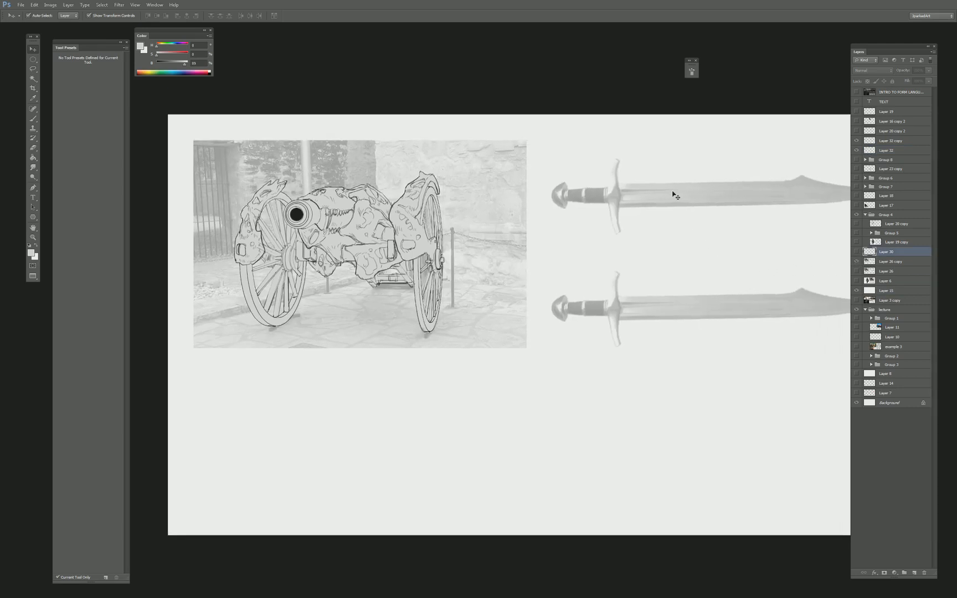
Cut the two swords from the faded reference onto their own layer and hide the cannon photo.
{"action": "left_click", "coordinate": [675, 196]}
{"action": "scroll", "coordinate": [678, 199], "scroll_direction": "right", "scroll_amount": 3}
{"action": "key", "text": "m"}
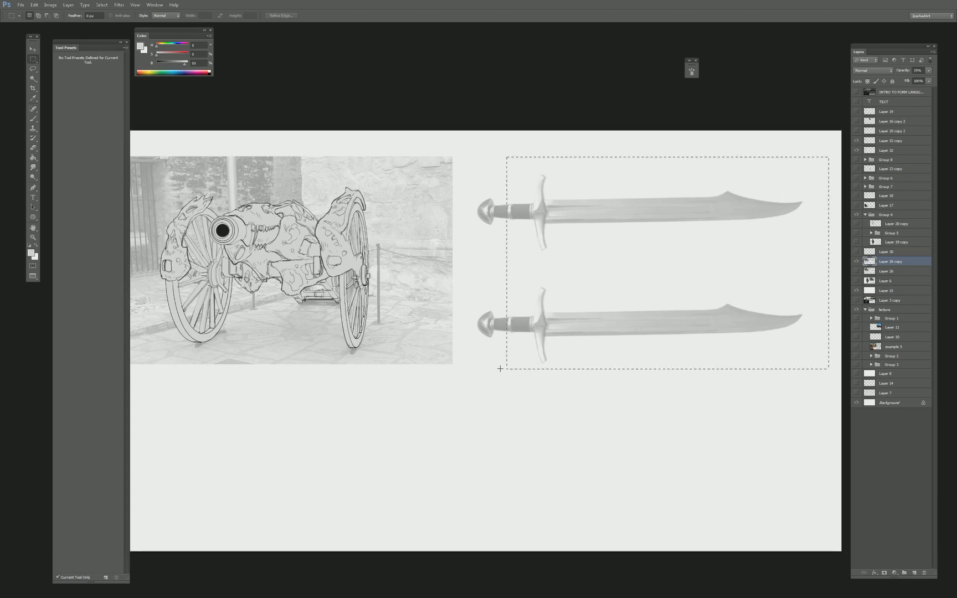
{"action": "left_click_drag", "start_coordinate": [500, 368], "coordinate": [468, 375]}
{"action": "key", "text": "ctrl+shift+j"}
{"action": "key", "text": "v"}
{"action": "left_click_drag", "start_coordinate": [608, 219], "coordinate": [570, 309]}
{"action": "left_click", "coordinate": [410, 280]}
{"action": "left_click", "coordinate": [856, 272]}
Reposition the pair of swords beside the cannon and scale them to about 103%.
{"action": "left_click_drag", "start_coordinate": [638, 309], "coordinate": [557, 328]}
{"action": "left_click_drag", "start_coordinate": [696, 273], "coordinate": [706, 266]}
{"action": "left_click_drag", "start_coordinate": [661, 306], "coordinate": [658, 303]}
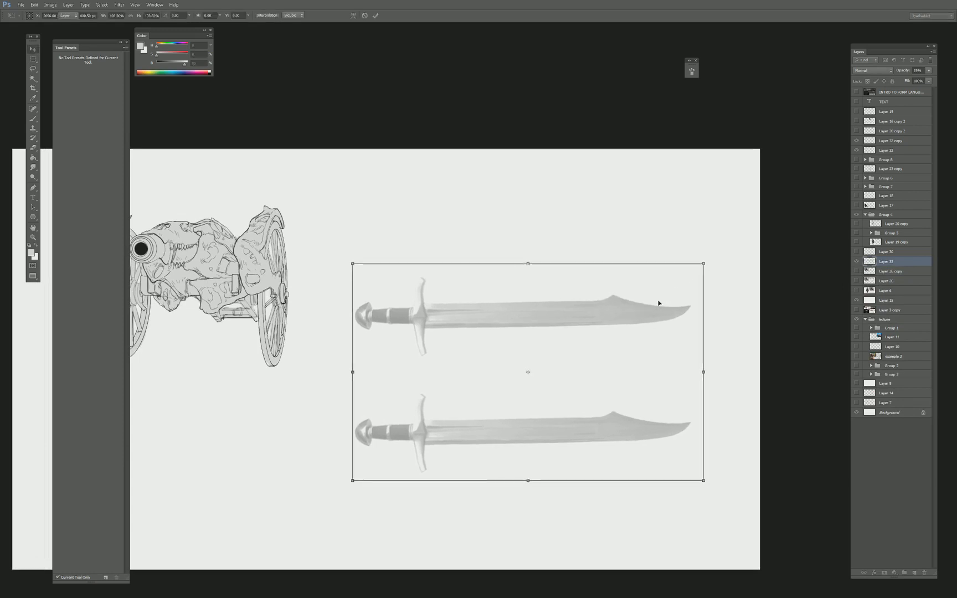
{"action": "key", "text": "Return"}
Cut the upper sword onto a separate layer and space the two swords further apart vertically.
{"action": "key", "text": "m"}
{"action": "left_click_drag", "start_coordinate": [705, 245], "coordinate": [336, 366]}
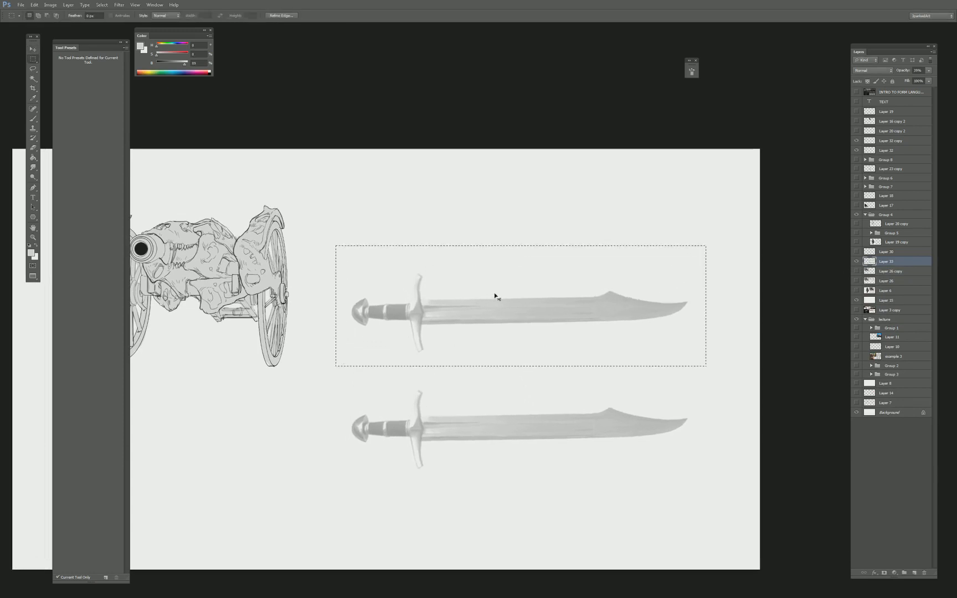
{"action": "key", "text": "ctrl+shift+j"}
{"action": "key", "text": "v"}
{"action": "left_click_drag", "start_coordinate": [479, 312], "coordinate": [484, 260]}
{"action": "left_click_drag", "start_coordinate": [442, 437], "coordinate": [442, 426]}
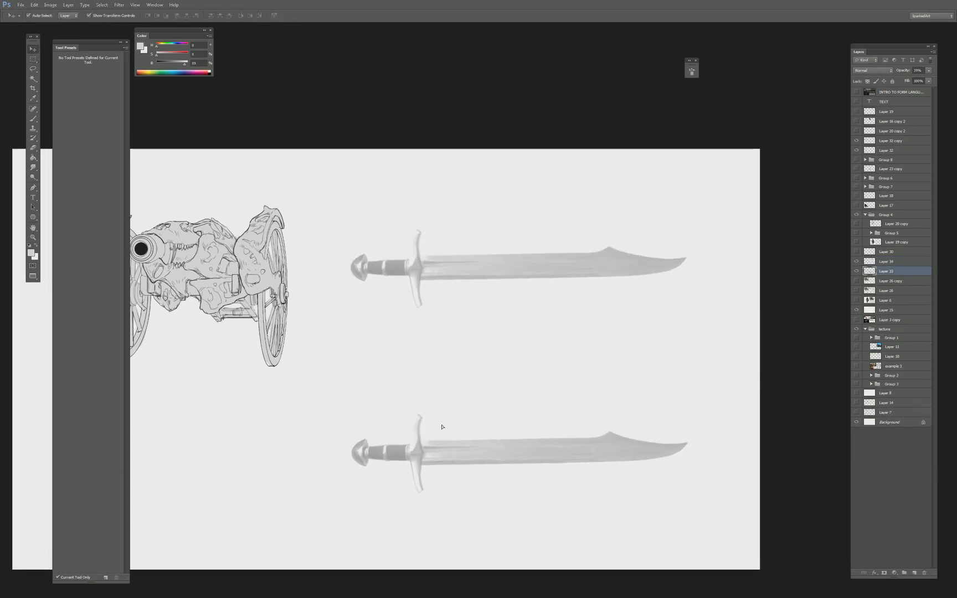
{"action": "left_click_drag", "start_coordinate": [466, 274], "coordinate": [460, 282]}
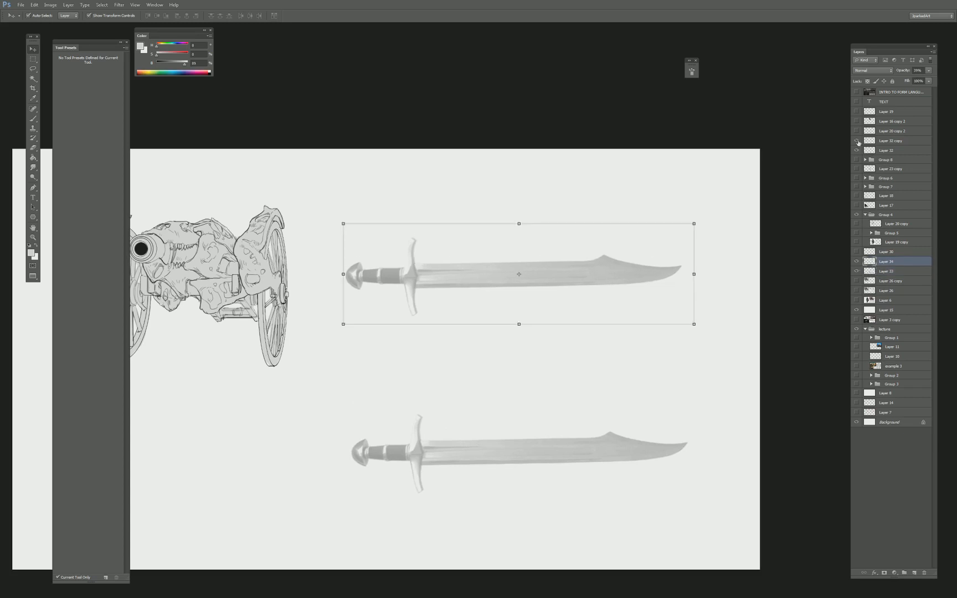
Look through the hidden layers for the dinosaur skull pieces and delete the layer with the tilted skull.
{"action": "left_click", "coordinate": [856, 122]}
{"action": "left_click", "coordinate": [857, 122]}
{"action": "left_click_drag", "start_coordinate": [780, 227], "coordinate": [845, 218]}
{"action": "left_click", "coordinate": [856, 226]}
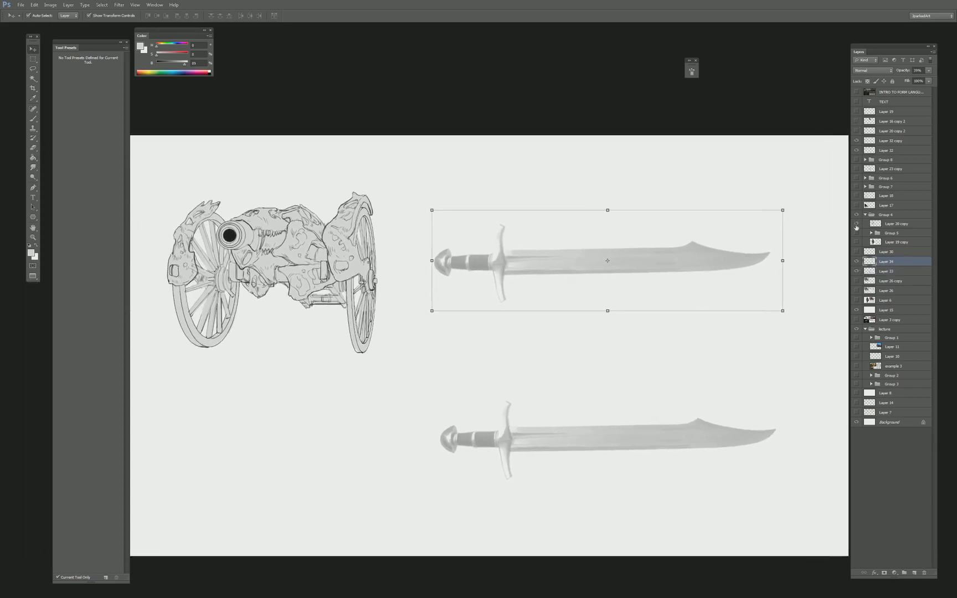
{"action": "left_click", "coordinate": [856, 226]}
{"action": "left_click", "coordinate": [856, 168]}
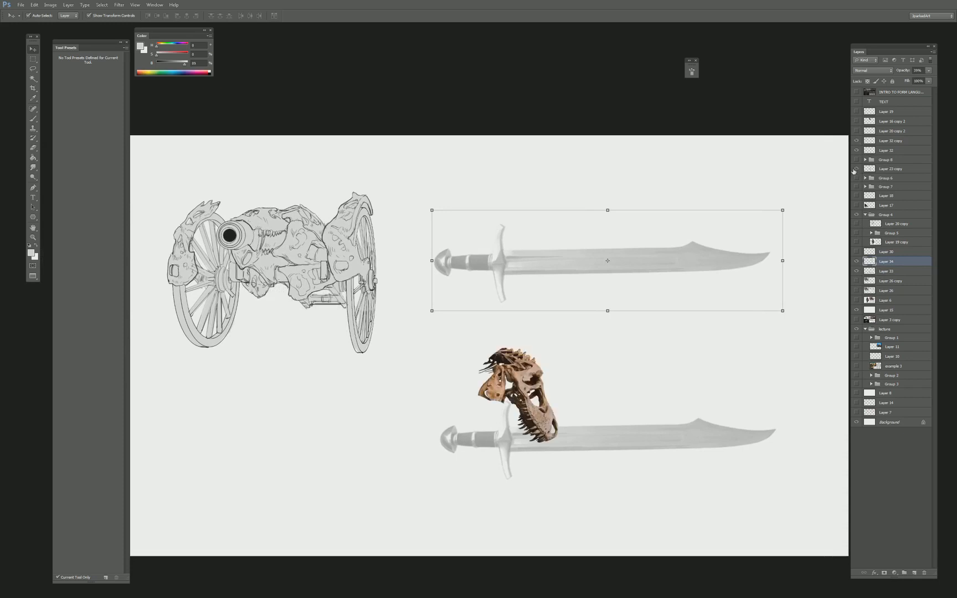
{"action": "left_click_drag", "start_coordinate": [529, 371], "coordinate": [303, 400]}
{"action": "key", "text": "ctrl+z"}
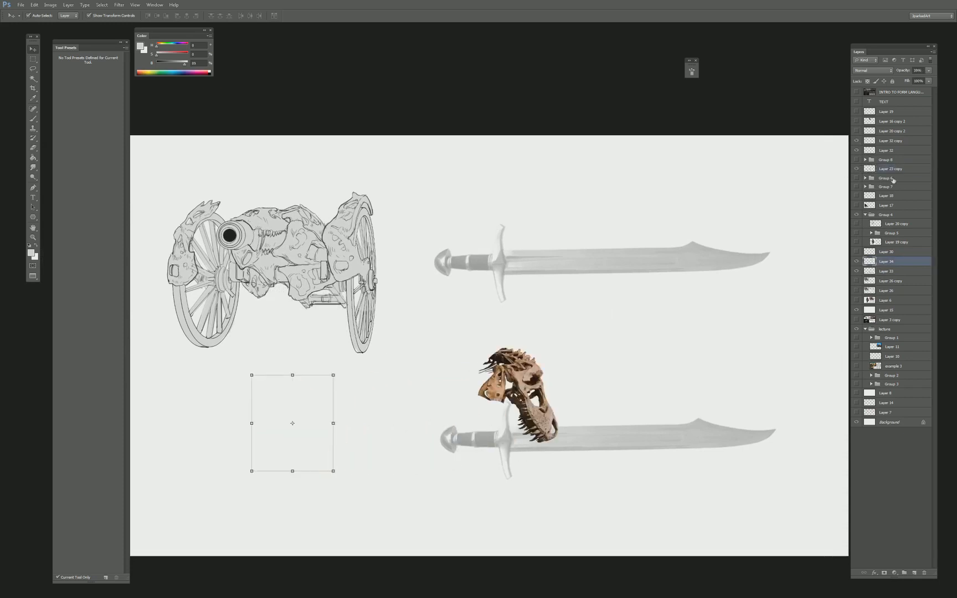
{"action": "left_click", "coordinate": [856, 169]}
{"action": "left_click", "coordinate": [878, 170]}
{"action": "key", "text": "Delete"}
Duplicate the full dinosaur skull out of its group to a separate layer above, and hide the rest of the group.
{"action": "left_click", "coordinate": [856, 160]}
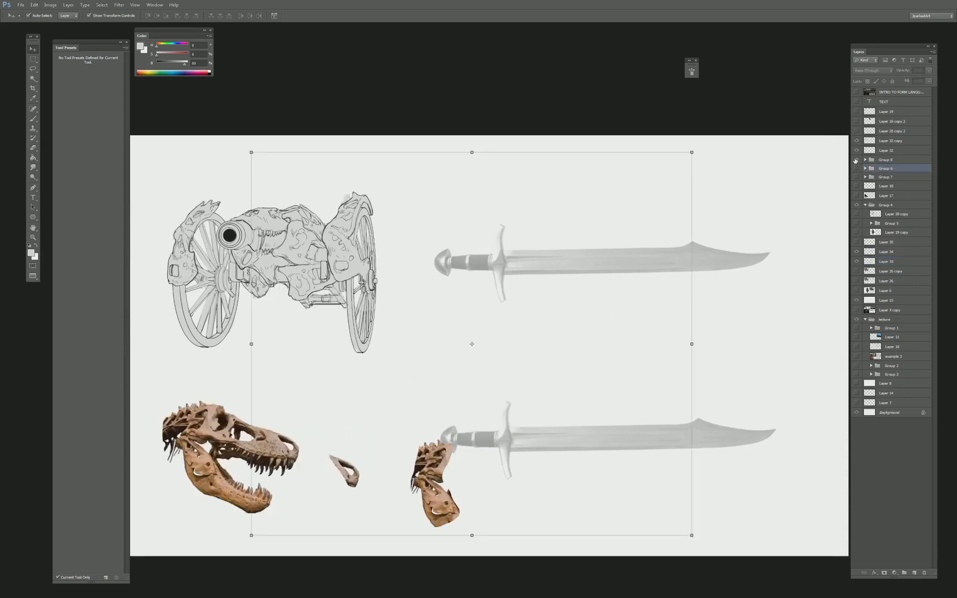
{"action": "left_click", "coordinate": [233, 443]}
{"action": "left_click_drag", "start_coordinate": [232, 443], "coordinate": [386, 412]}
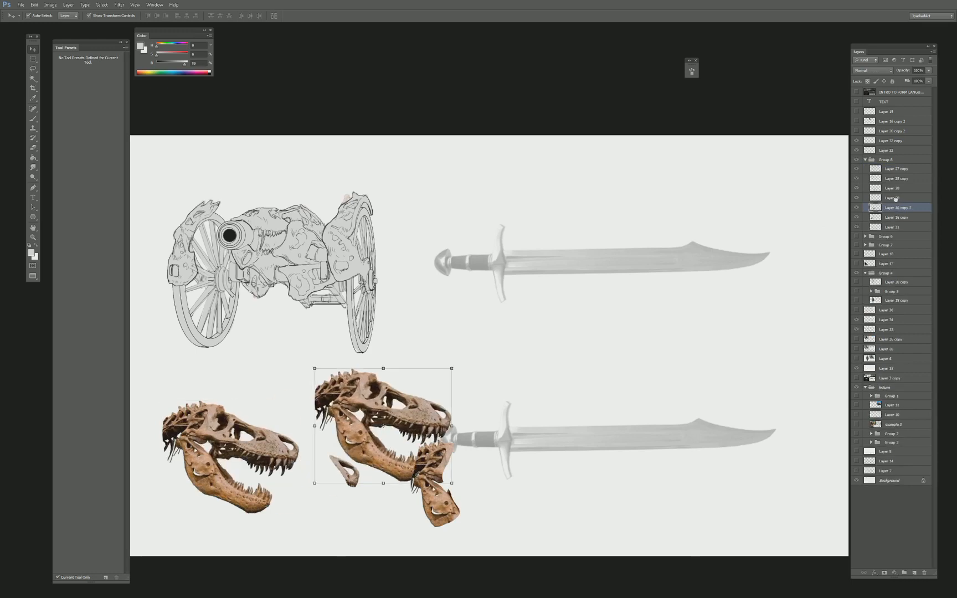
{"action": "left_click_drag", "start_coordinate": [895, 199], "coordinate": [892, 128]}
{"action": "left_click", "coordinate": [865, 170]}
{"action": "left_click", "coordinate": [856, 170]}
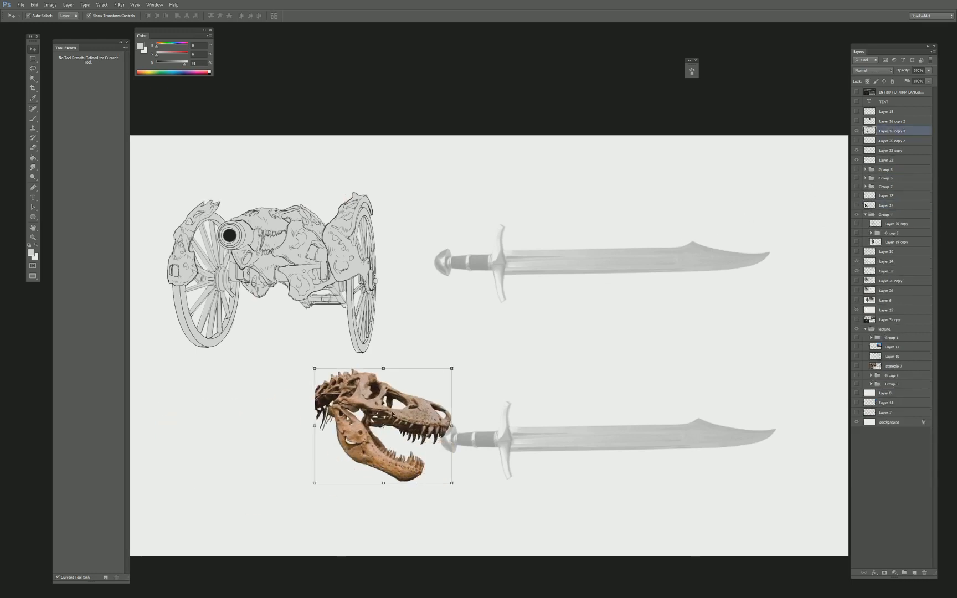
Place a transformed copy of the skull over the upper sword and cut its lower jaw onto a separate layer below.
{"action": "left_click_drag", "start_coordinate": [354, 391], "coordinate": [527, 248]}
{"action": "mouse_move", "coordinate": [628, 282]}
{"action": "left_mouse_down"}
{"action": "mouse_move", "coordinate": [748, 254]}
{"action": "mouse_move", "coordinate": [675, 276]}
{"action": "mouse_move", "coordinate": [602, 283]}
{"action": "left_mouse_up"}
{"action": "key", "text": "Return"}
{"action": "key", "text": "l"}
{"action": "mouse_move", "coordinate": [538, 270]}
{"action": "left_mouse_down"}
{"action": "mouse_move", "coordinate": [707, 302]}
{"action": "mouse_move", "coordinate": [675, 297]}
{"action": "left_mouse_up"}
{"action": "key", "text": "ctrl+shift+j"}
{"action": "key", "text": "v"}
{"action": "left_click_drag", "start_coordinate": [615, 334], "coordinate": [607, 395]}
Stretch and reposition the upper half of the skull so it covers the upper sword's blade.
{"action": "left_click", "coordinate": [645, 268]}
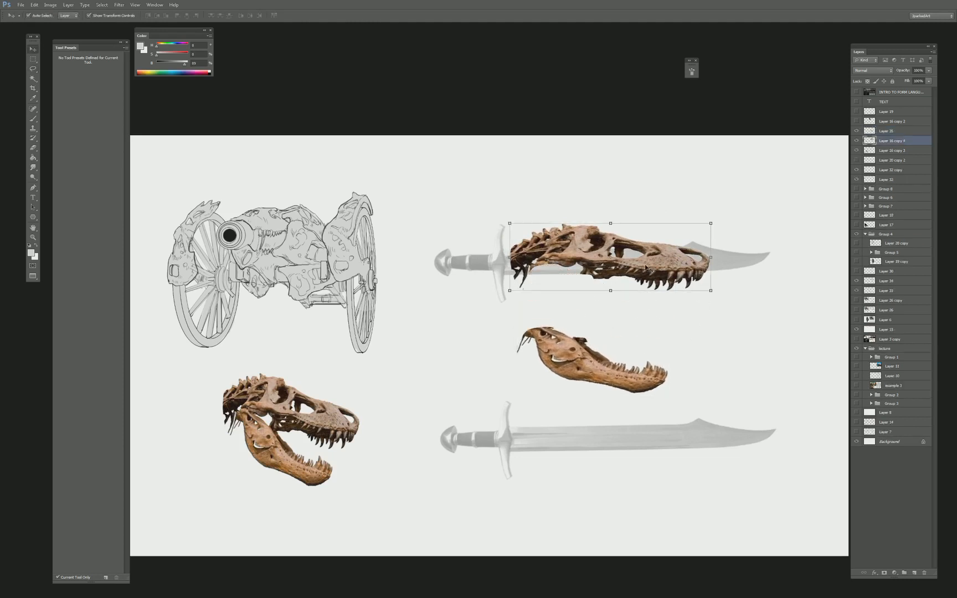
{"action": "left_click_drag", "start_coordinate": [711, 258], "coordinate": [733, 257]}
{"action": "key", "text": "Return"}
{"action": "mouse_move", "coordinate": [654, 273]}
{"action": "left_mouse_down"}
{"action": "mouse_move", "coordinate": [672, 269]}
{"action": "mouse_move", "coordinate": [639, 302]}
{"action": "left_mouse_up"}
{"action": "left_click_drag", "start_coordinate": [639, 279], "coordinate": [637, 266]}
{"action": "key", "text": "Return"}
Paint a dark brown neck joining the back of the skull to the sword guard with the _A_hard brush.
{"action": "key", "text": "b"}
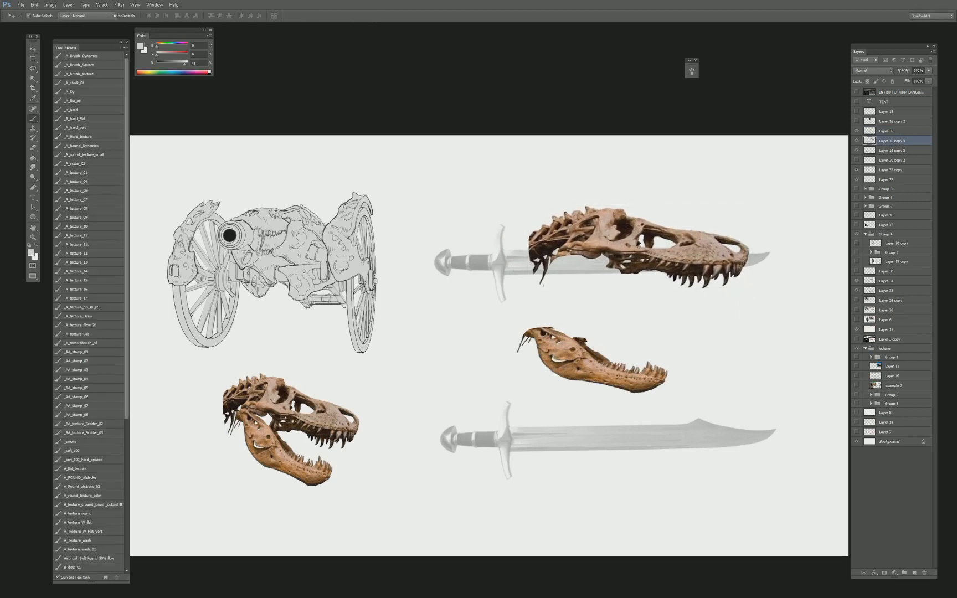
{"action": "left_click", "coordinate": [535, 249], "text": "alt"}
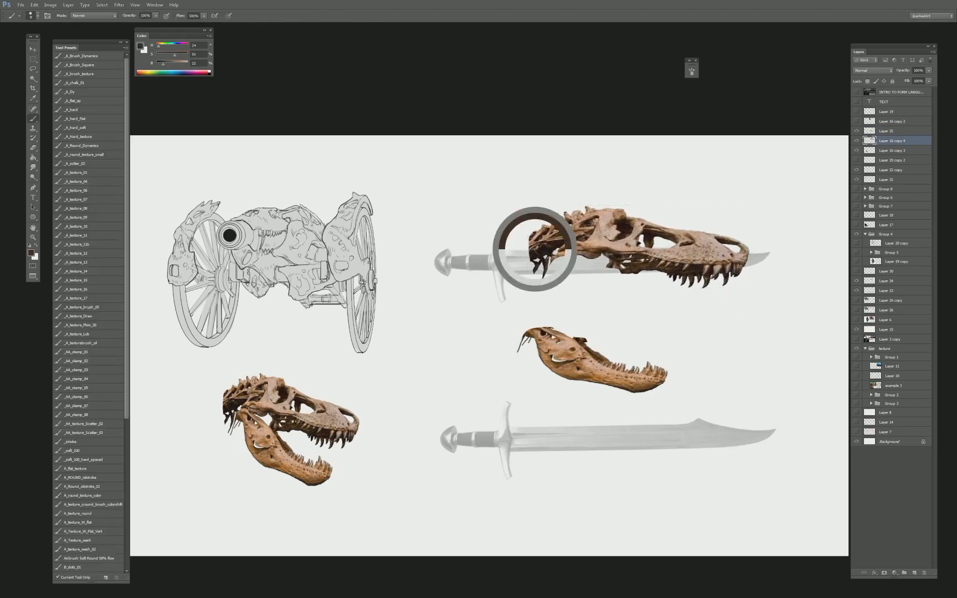
{"action": "left_click", "coordinate": [84, 110]}
{"action": "left_click", "coordinate": [540, 251], "text": "alt"}
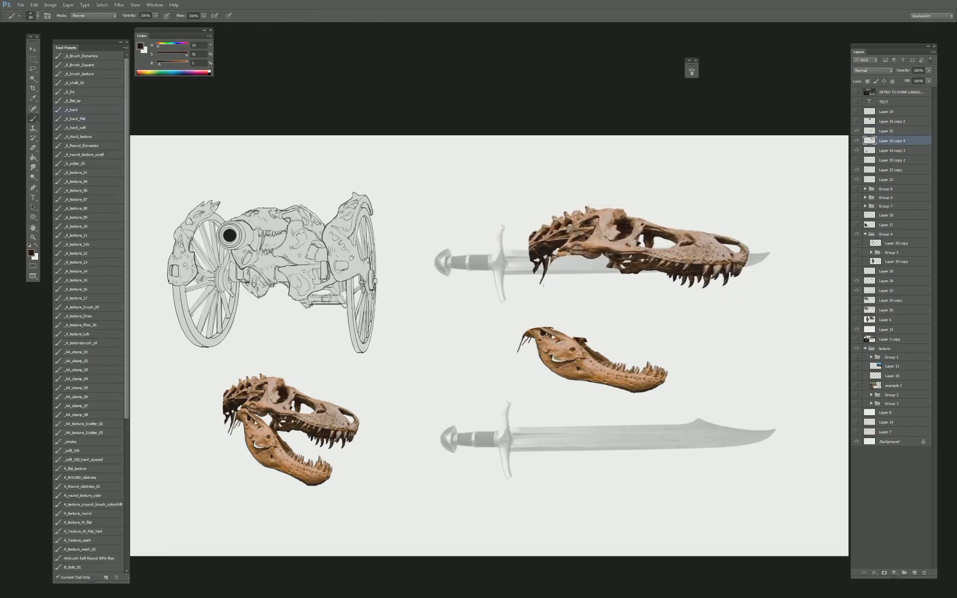
{"action": "key", "text": "bracketleft"}
{"action": "key", "text": "bracketleft"}
{"action": "key", "text": "bracketleft"}
{"action": "key", "text": "bracketleft"}
{"action": "key", "text": "bracketleft"}
{"action": "mouse_move", "coordinate": [537, 244]}
{"action": "left_mouse_down"}
{"action": "mouse_move", "coordinate": [525, 260]}
{"action": "mouse_move", "coordinate": [518, 246]}
{"action": "mouse_move", "coordinate": [512, 271]}
{"action": "mouse_move", "coordinate": [525, 261]}
{"action": "mouse_move", "coordinate": [512, 268]}
{"action": "mouse_move", "coordinate": [508, 260]}
{"action": "mouse_move", "coordinate": [523, 252]}
{"action": "mouse_move", "coordinate": [505, 267]}
{"action": "left_mouse_up"}
{"action": "left_click", "coordinate": [534, 233], "text": "alt"}
{"action": "left_click", "coordinate": [530, 232], "text": "alt"}
{"action": "key", "text": "bracketleft"}
{"action": "left_click_drag", "start_coordinate": [505, 223], "coordinate": [504, 279]}
{"action": "left_click", "coordinate": [532, 256], "text": "alt"}
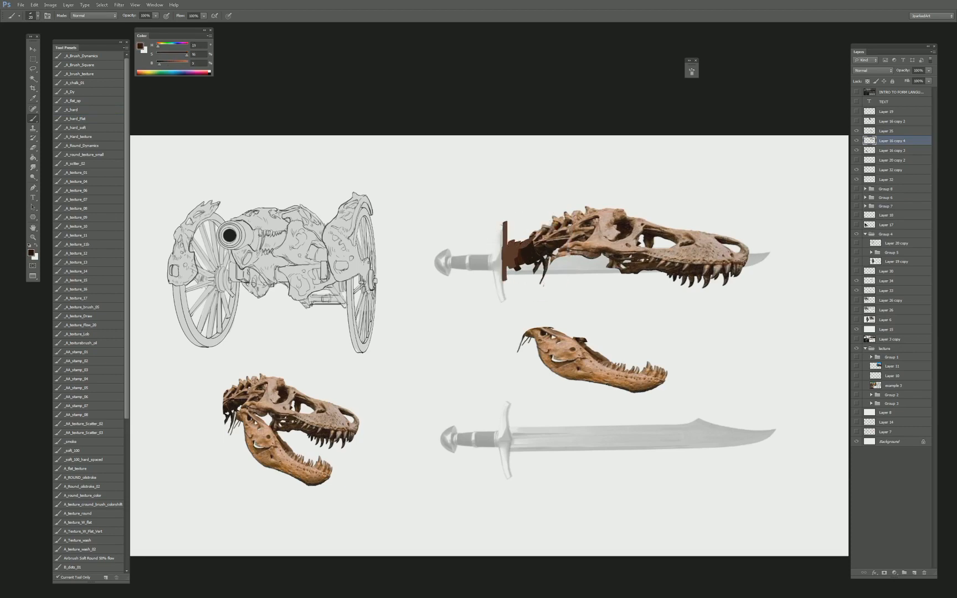
Paint the upper sword's crossguard as a near-black vertical bar with a smaller brush.
{"action": "key", "text": "bracketleft"}
{"action": "left_click_drag", "start_coordinate": [500, 223], "coordinate": [498, 298]}
{"action": "left_click_drag", "start_coordinate": [501, 216], "coordinate": [500, 293]}
{"action": "left_click_drag", "start_coordinate": [498, 255], "coordinate": [508, 274]}
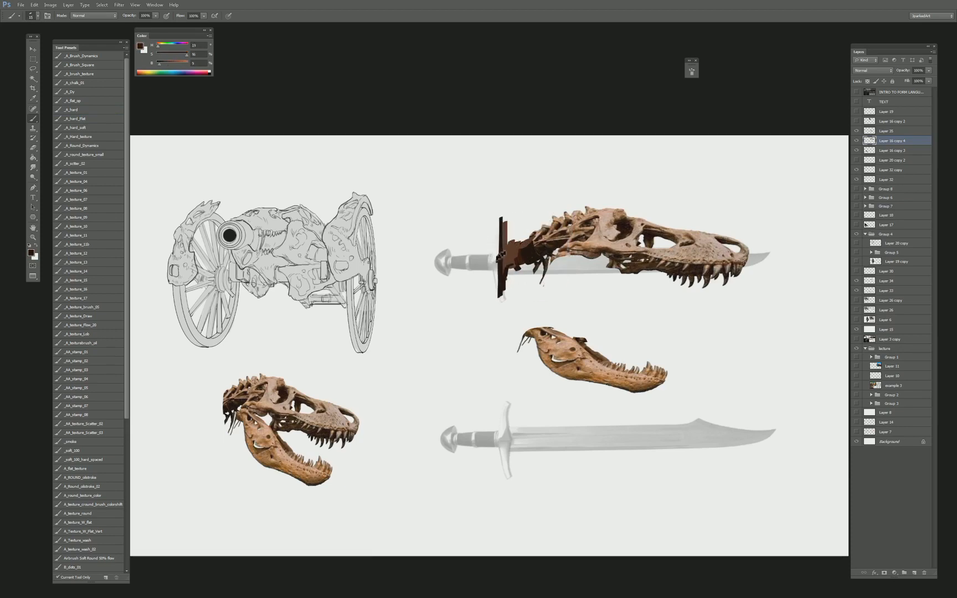
Paint the upper sword's grip and pommel dark brown, using a rectangular selection to contain the grip.
{"action": "key", "text": "m"}
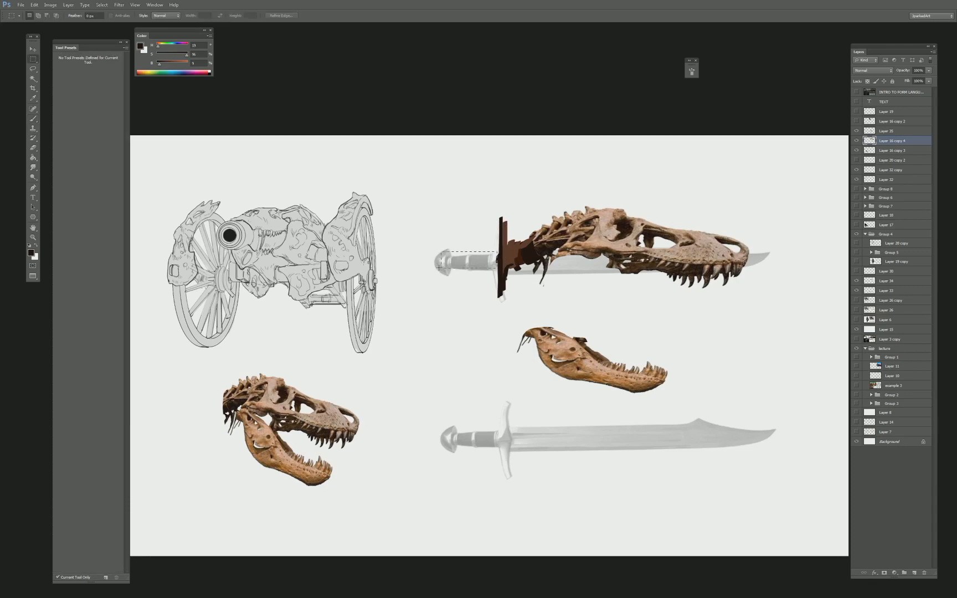
{"action": "key", "text": "b"}
{"action": "mouse_move", "coordinate": [447, 258]}
{"action": "left_mouse_down"}
{"action": "mouse_move", "coordinate": [494, 260]}
{"action": "mouse_move", "coordinate": [441, 260]}
{"action": "left_mouse_up"}
{"action": "key", "text": "ctrl+d"}
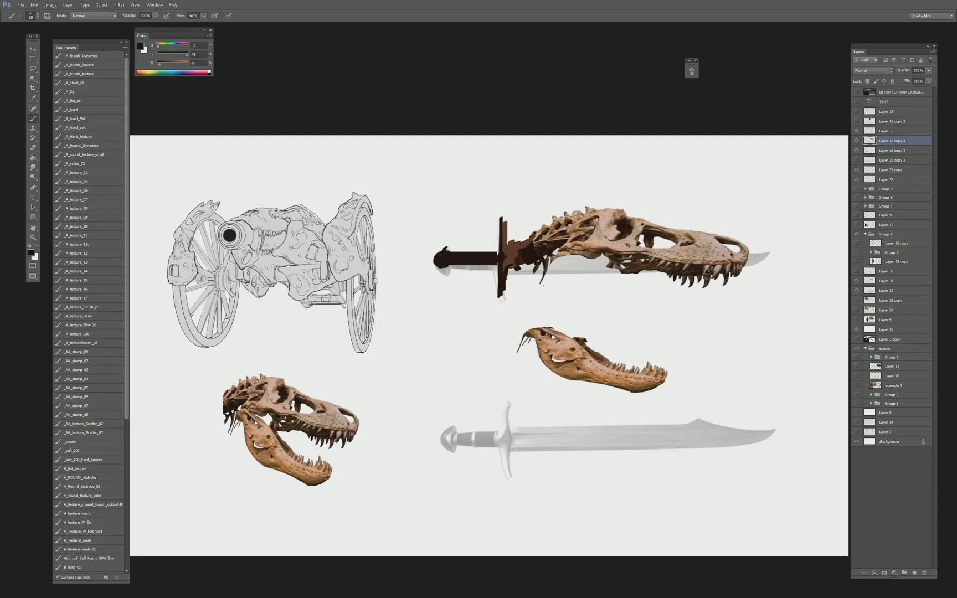
Delete the painted skull-sword layer and the separate lower jaw piece.
{"action": "key", "text": "v"}
{"action": "mouse_move", "coordinate": [709, 261]}
{"action": "left_mouse_down"}
{"action": "mouse_move", "coordinate": [713, 312]}
{"action": "mouse_move", "coordinate": [714, 222]}
{"action": "left_mouse_up"}
{"action": "left_click_drag", "start_coordinate": [715, 199], "coordinate": [709, 258]}
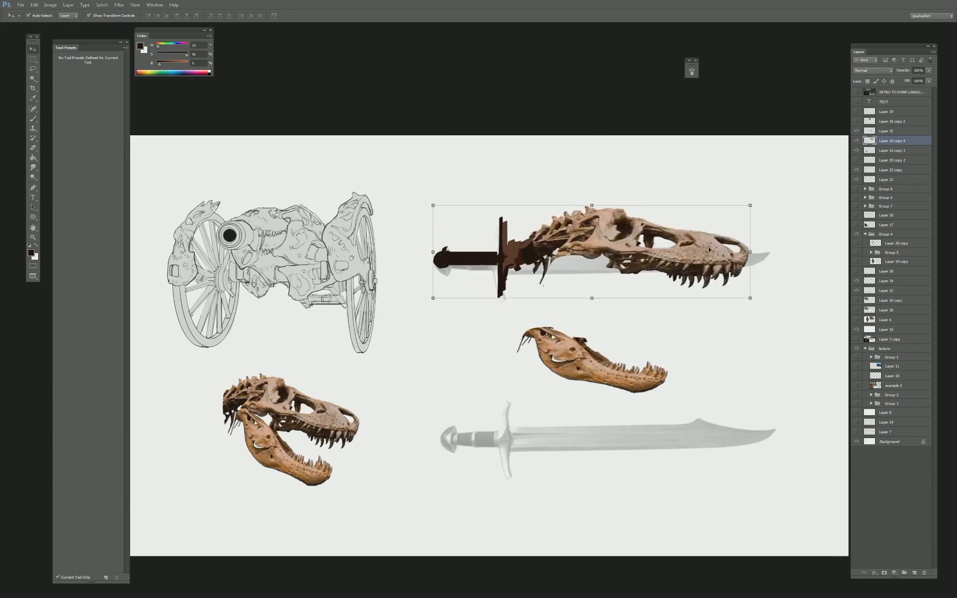
{"action": "key", "text": "Delete"}
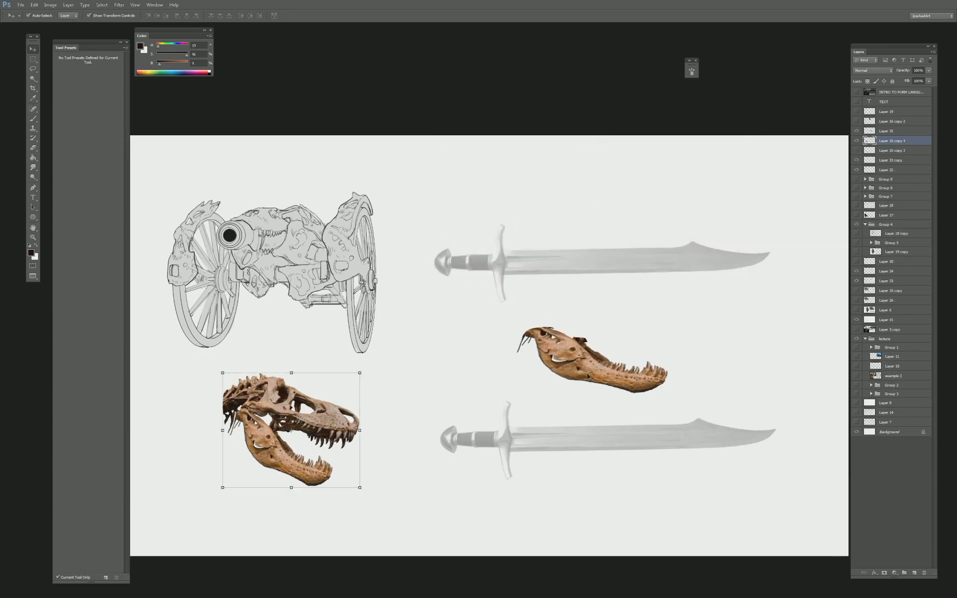
{"action": "left_click", "coordinate": [589, 377]}
{"action": "key", "text": "Delete"}
Move the remaining dinosaur skull closer to the swords, just beneath the cannon.
{"action": "scroll", "coordinate": [346, 422], "scroll_direction": "down", "scroll_amount": 1}
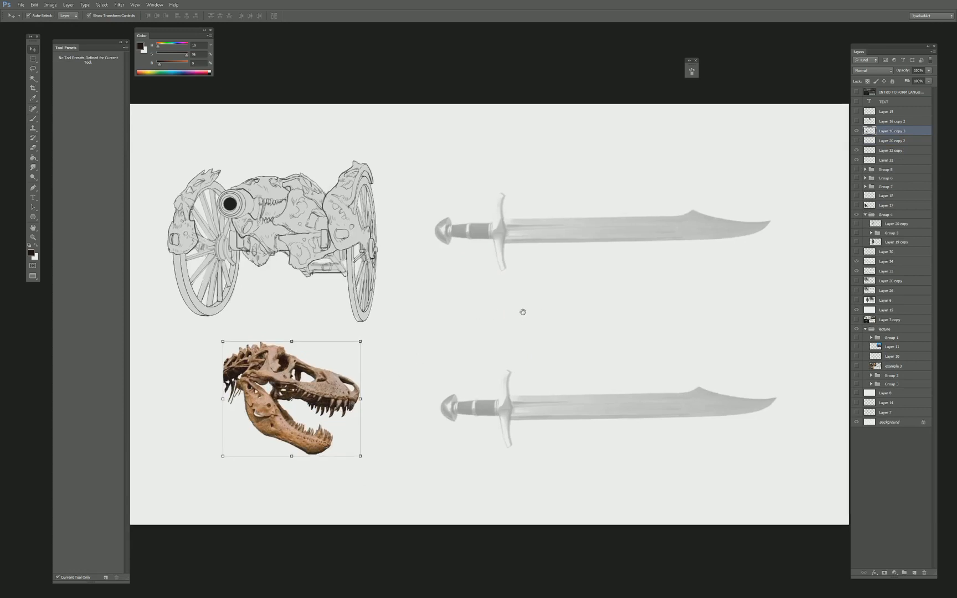
{"action": "left_click_drag", "start_coordinate": [331, 391], "coordinate": [365, 385]}
{"action": "left_click", "coordinate": [365, 385]}
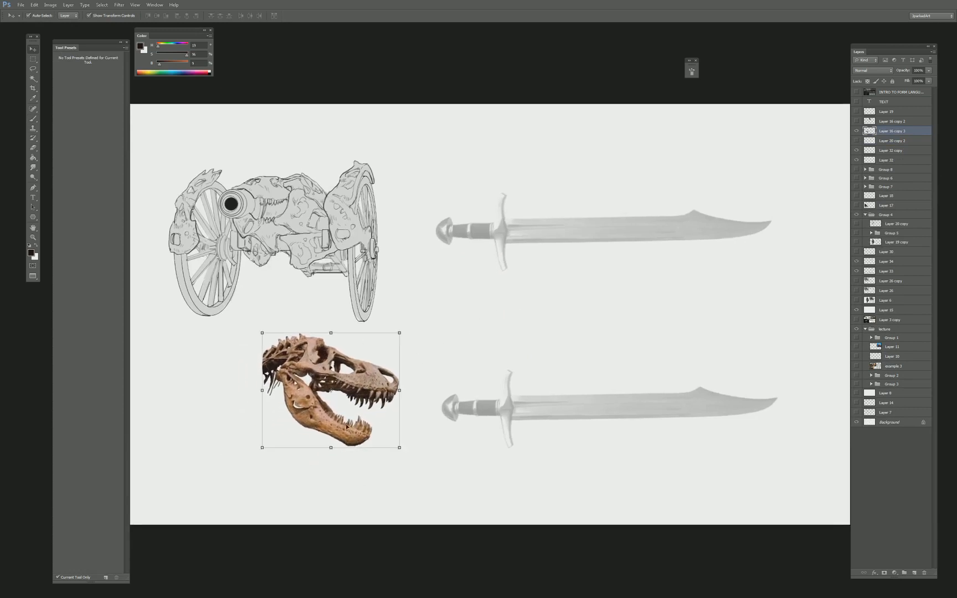
Copy the toothed part of the skull's lower jaw to a new layer and lay it along the upper sword's blade.
{"action": "key", "text": "l"}
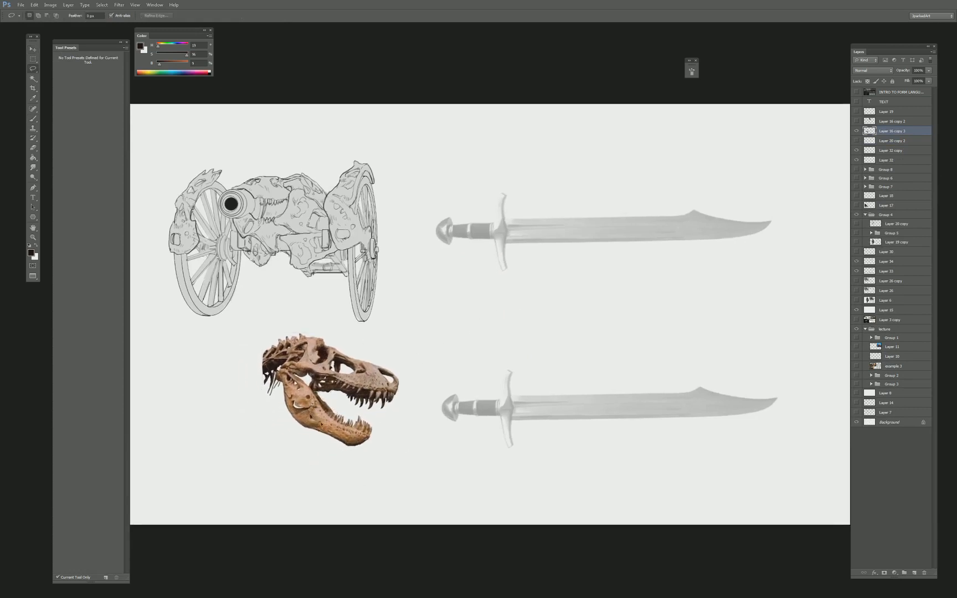
{"action": "mouse_move", "coordinate": [372, 448]}
{"action": "left_mouse_down"}
{"action": "mouse_move", "coordinate": [321, 395]}
{"action": "mouse_move", "coordinate": [598, 288]}
{"action": "mouse_move", "coordinate": [660, 214]}
{"action": "mouse_move", "coordinate": [675, 171]}
{"action": "mouse_move", "coordinate": [682, 202]}
{"action": "mouse_move", "coordinate": [707, 208]}
{"action": "mouse_move", "coordinate": [613, 213]}
{"action": "mouse_move", "coordinate": [707, 212]}
{"action": "left_mouse_up"}
{"action": "key", "text": "ctrl+j"}
{"action": "key", "text": "v"}
{"action": "key", "text": "Return"}
Erase the raised bone at the back end of the jaw piece on the blade.
{"action": "key", "text": "e"}
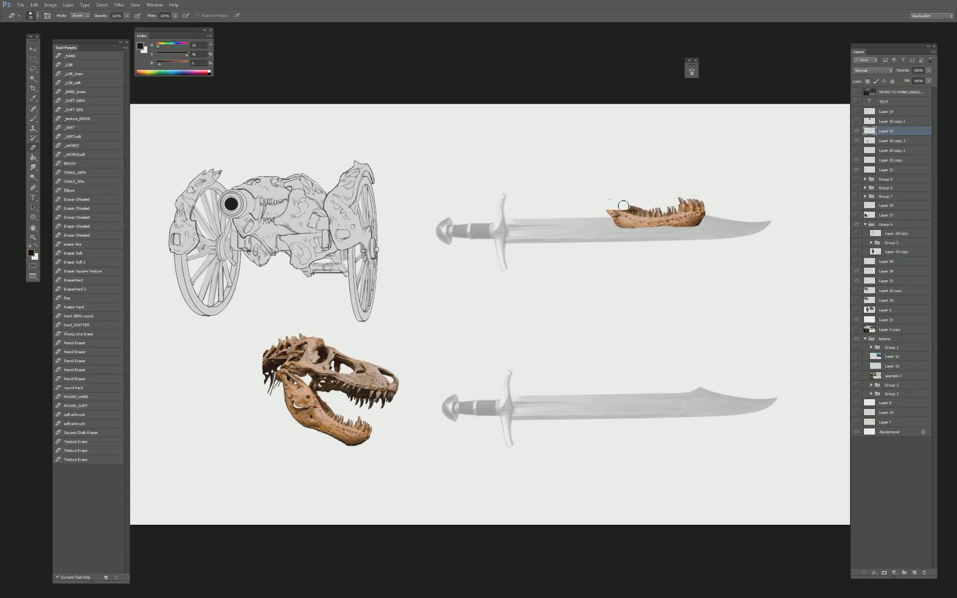
{"action": "key", "text": "l"}
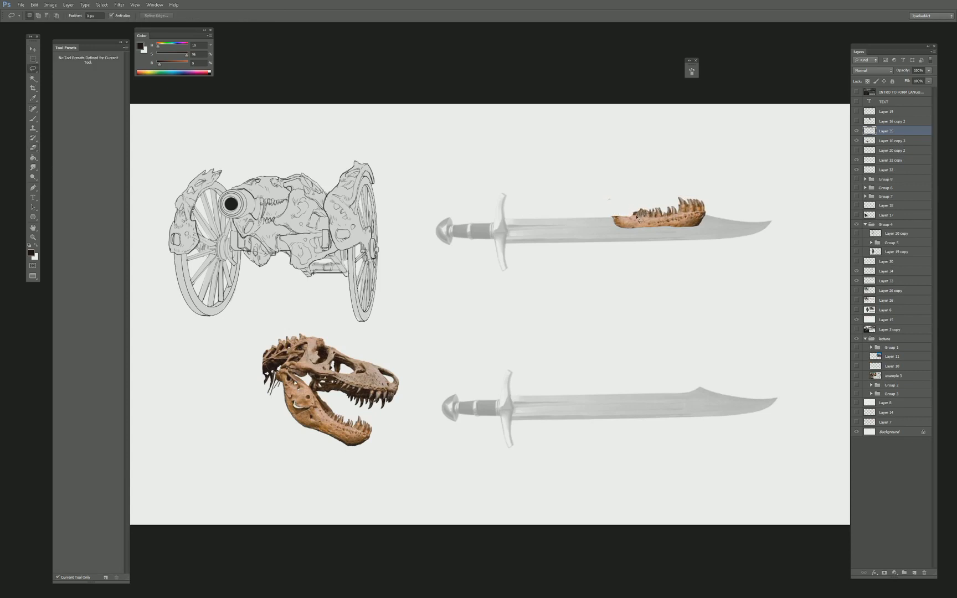
{"action": "key", "text": "e"}
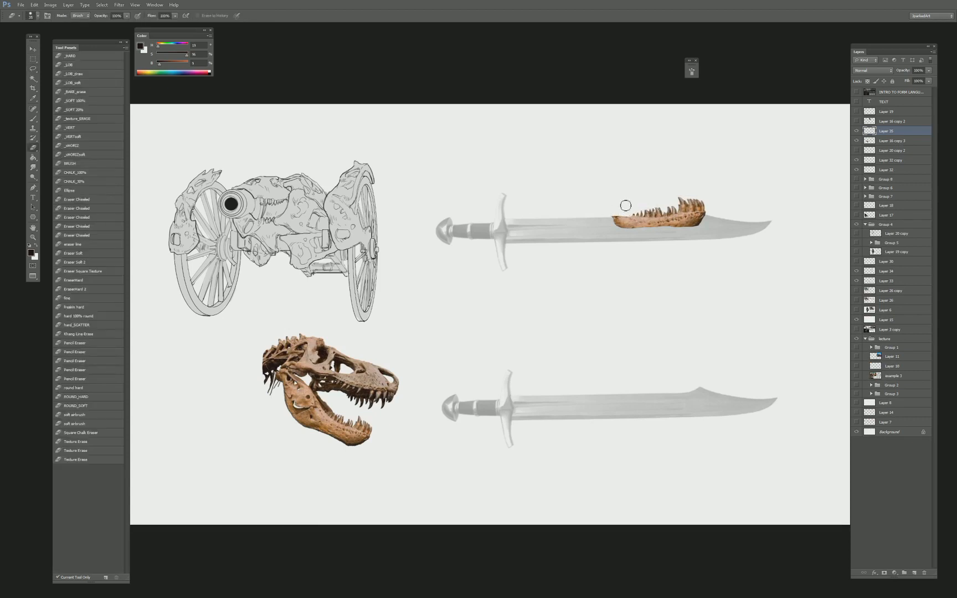
Duplicate the jaw piece toward the hilt, erase its tall front teeth, and transform it to join the first piece.
{"action": "key", "text": "v"}
{"action": "mouse_move", "coordinate": [681, 221]}
{"action": "left_mouse_down"}
{"action": "mouse_move", "coordinate": [603, 225]}
{"action": "mouse_move", "coordinate": [621, 218]}
{"action": "mouse_move", "coordinate": [617, 196]}
{"action": "mouse_move", "coordinate": [634, 233]}
{"action": "left_mouse_up"}
{"action": "key", "text": "e"}
{"action": "key", "text": "v"}
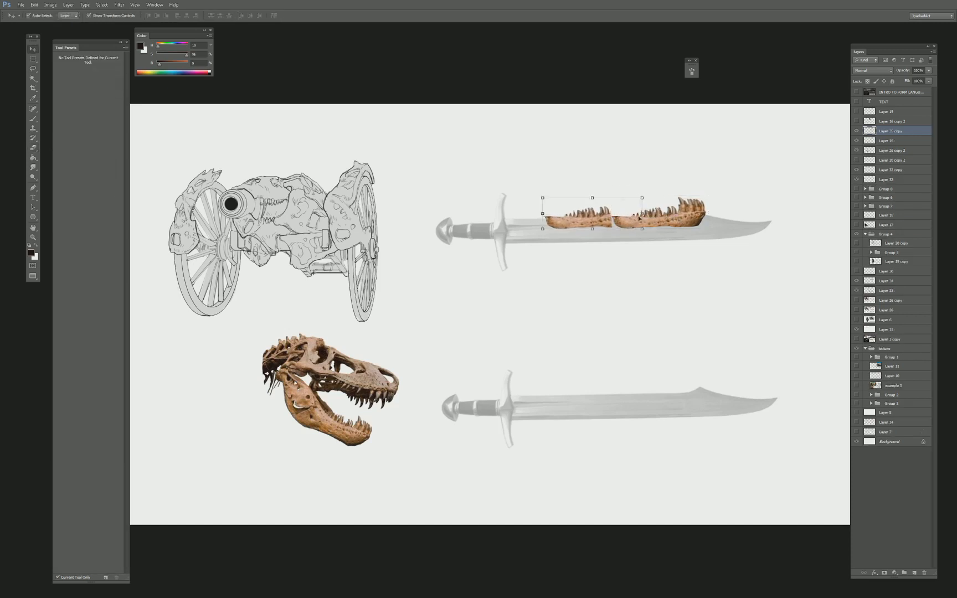
{"action": "key", "text": "ctrl+t"}
{"action": "key", "text": "shift+Right"}
{"action": "key", "text": "shift+Right"}
{"action": "key", "text": "shift+Right"}
{"action": "key", "text": "Return"}
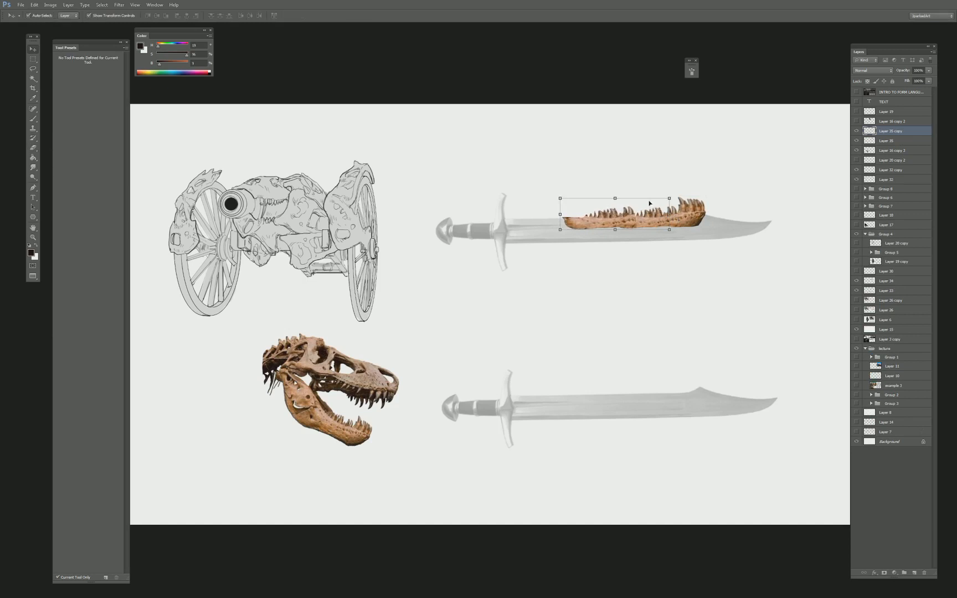
Add a third, distorted jaw copy reaching toward the guard and merge the jaw pieces into one layer.
{"action": "key", "text": "e"}
{"action": "key", "text": "v"}
{"action": "mouse_move", "coordinate": [631, 219]}
{"action": "left_mouse_down"}
{"action": "mouse_move", "coordinate": [582, 224]}
{"action": "mouse_move", "coordinate": [638, 226]}
{"action": "mouse_move", "coordinate": [588, 219]}
{"action": "mouse_move", "coordinate": [627, 206]}
{"action": "left_mouse_up"}
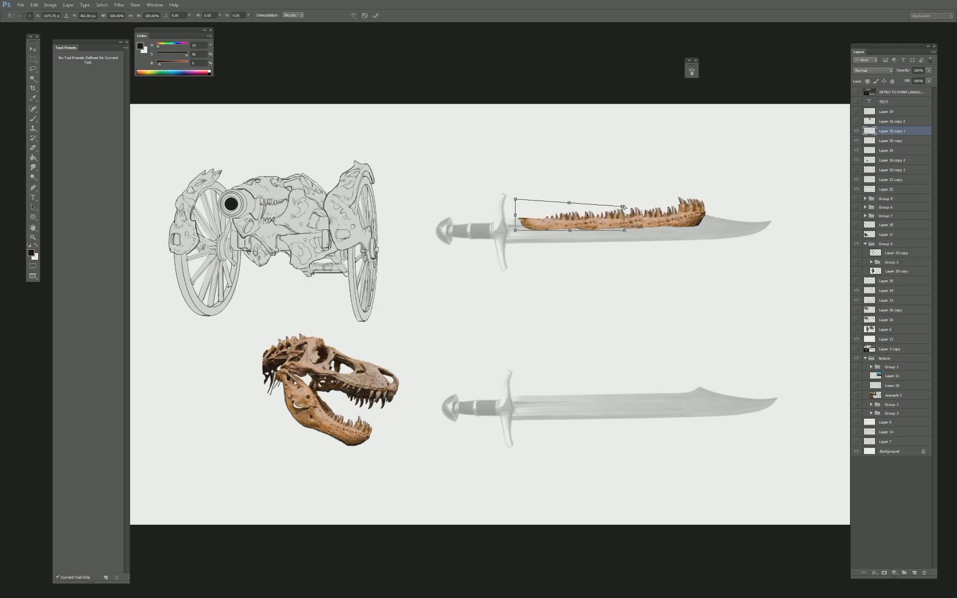
{"action": "key", "text": "Return"}
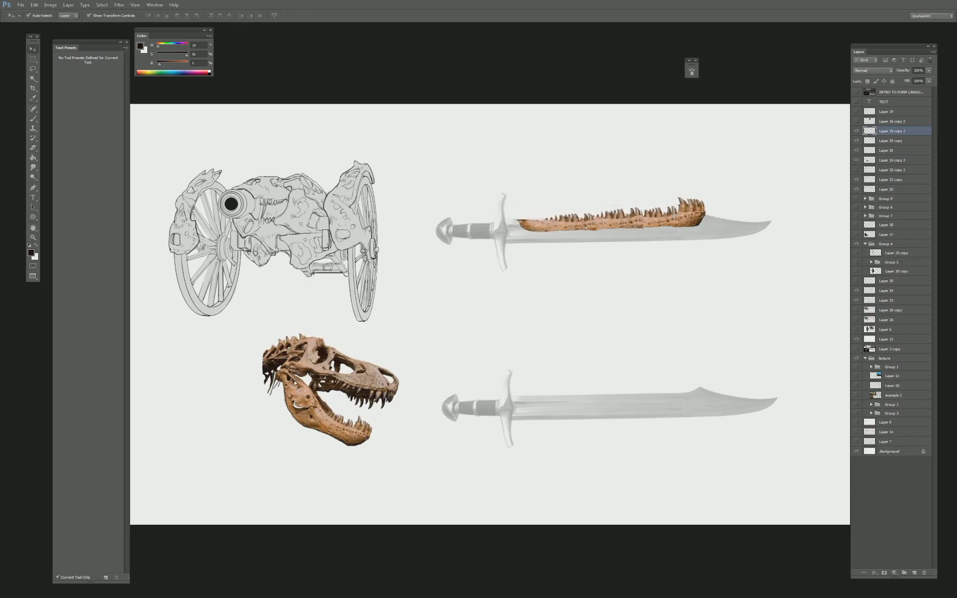
{"action": "left_click", "coordinate": [629, 223], "text": "shift"}
{"action": "key", "text": "ctrl+e"}
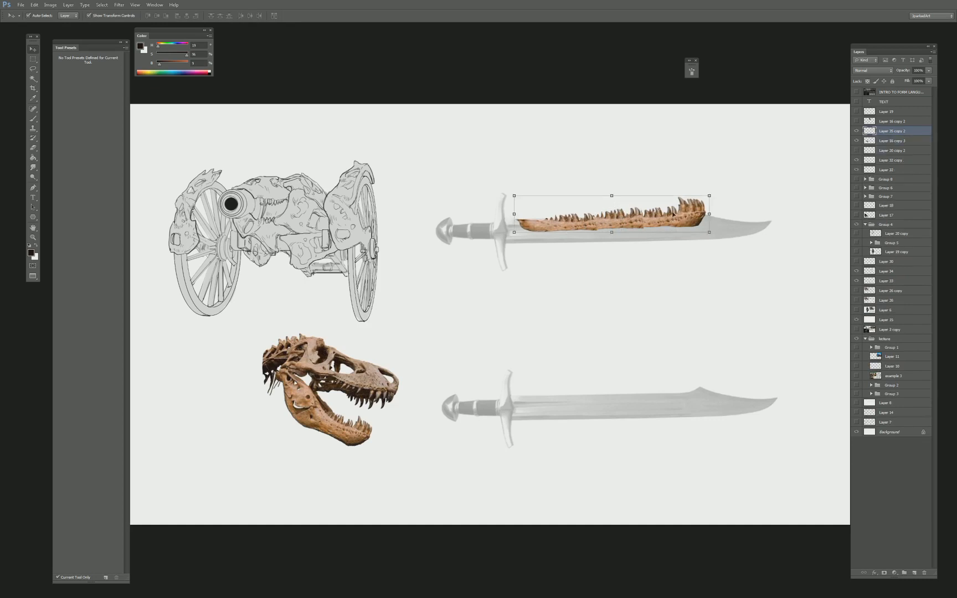
Copy the skull's snout above the teeth to a new layer and transform it to fit the tip of the upper sword's blade.
{"action": "left_click_drag", "start_coordinate": [357, 382], "coordinate": [360, 382]}
{"action": "key", "text": "l"}
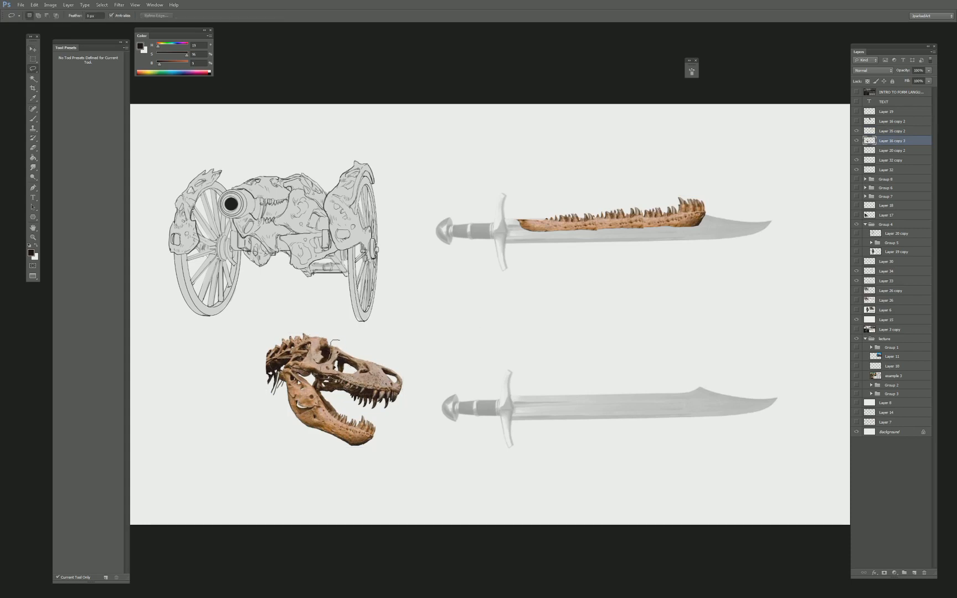
{"action": "left_click_drag", "start_coordinate": [404, 377], "coordinate": [327, 387]}
{"action": "key", "text": "ctrl+j"}
{"action": "key", "text": "v"}
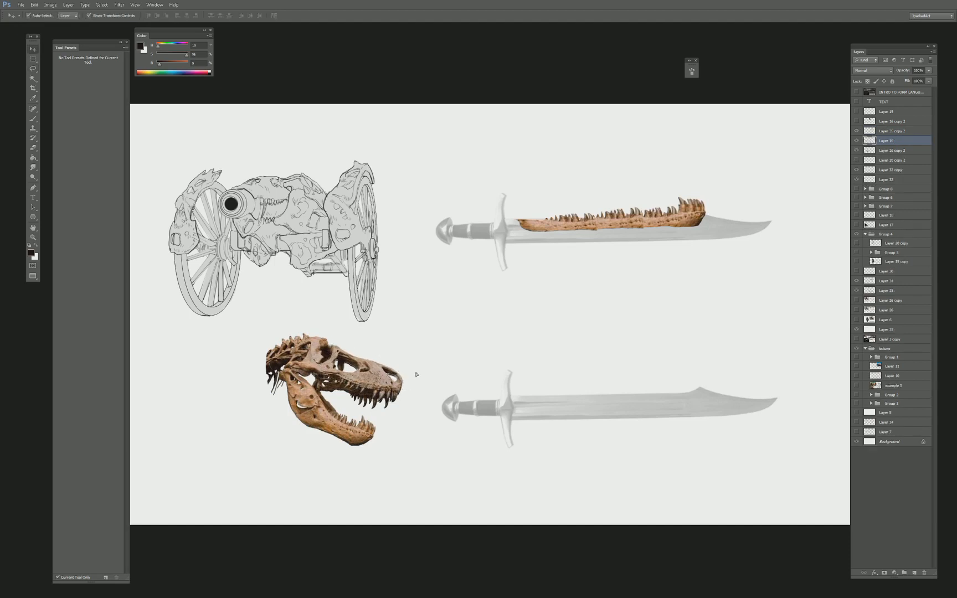
{"action": "mouse_move", "coordinate": [414, 376]}
{"action": "left_mouse_down"}
{"action": "mouse_move", "coordinate": [606, 233]}
{"action": "mouse_move", "coordinate": [603, 211]}
{"action": "mouse_move", "coordinate": [747, 228]}
{"action": "mouse_move", "coordinate": [708, 210]}
{"action": "mouse_move", "coordinate": [718, 301]}
{"action": "left_mouse_up"}
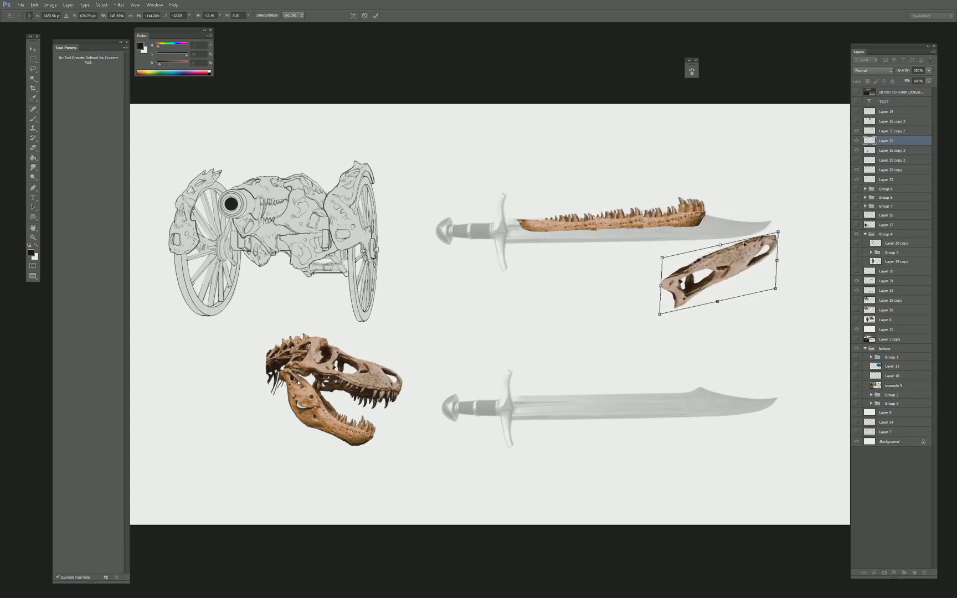
{"action": "key", "text": "Escape"}
{"action": "left_click_drag", "start_coordinate": [602, 232], "coordinate": [776, 232]}
{"action": "key", "text": "Return"}
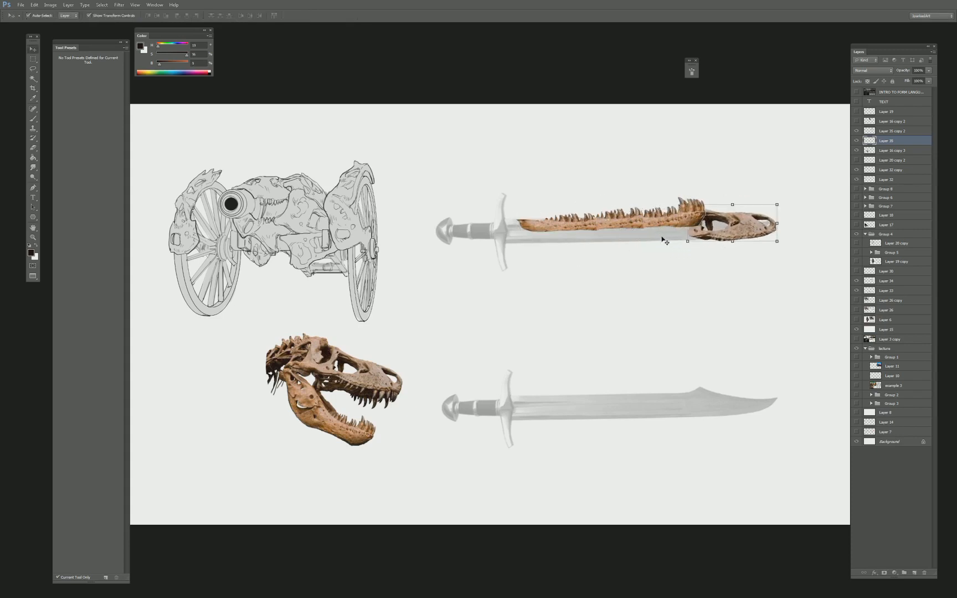
Duplicate the snout piece toward the hilt and transform it to lie under the toothed jaw strip, joining the tip piece.
{"action": "left_click_drag", "start_coordinate": [713, 239], "coordinate": [713, 242]}
{"action": "left_click_drag", "start_coordinate": [781, 243], "coordinate": [624, 282]}
{"action": "key", "text": "Return"}
{"action": "key", "text": "Return"}
{"action": "key", "text": "Return"}
{"action": "key", "text": "alt+bracketleft"}
{"action": "key", "text": "e"}
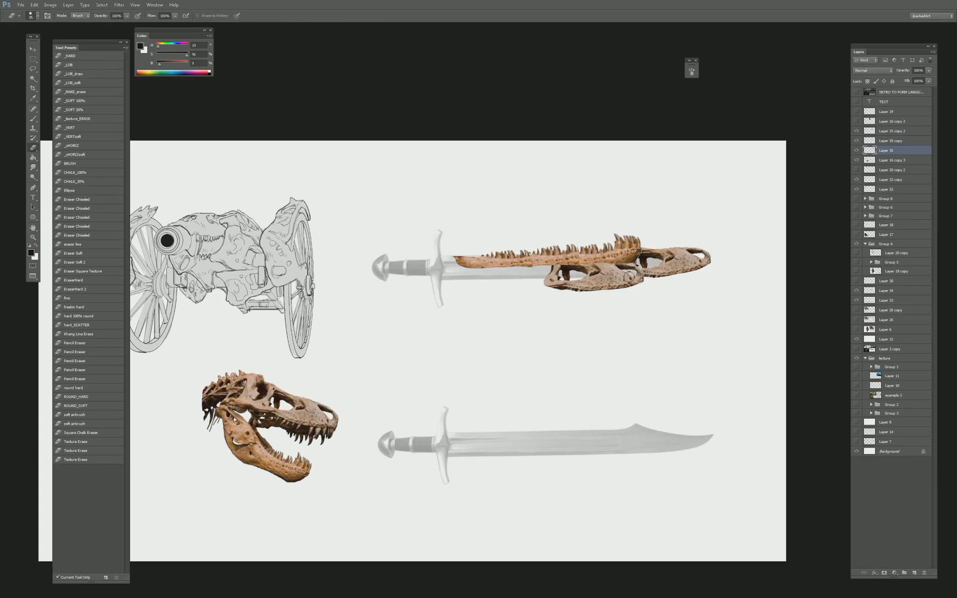
Add a third snout copy reaching the upper sword's guard and stretch it to meet the middle piece.
{"action": "key", "text": "v"}
{"action": "left_click", "coordinate": [607, 285]}
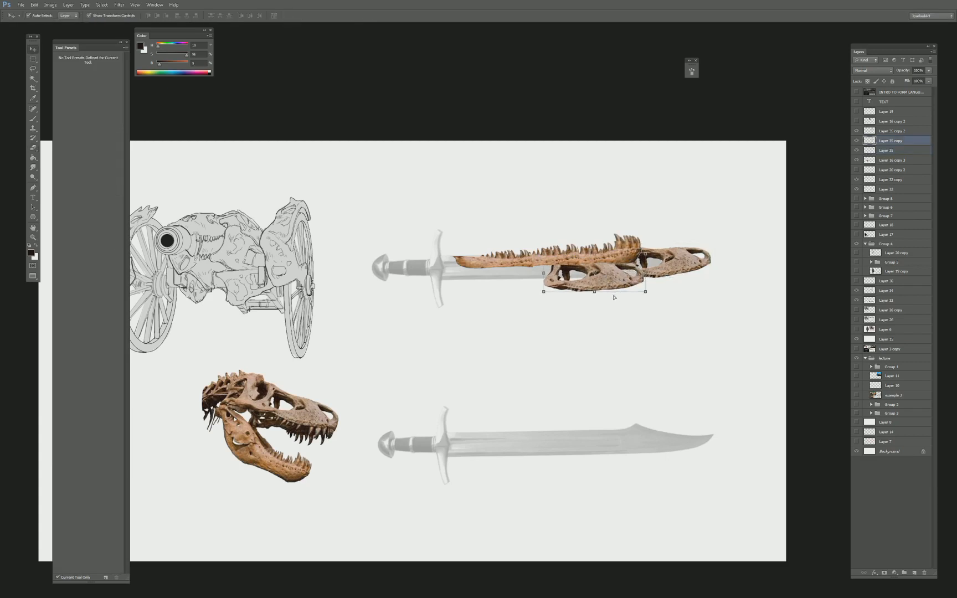
{"action": "left_click_drag", "start_coordinate": [615, 287], "coordinate": [382, 271]}
{"action": "key", "text": "ctrl+t"}
{"action": "left_click_drag", "start_coordinate": [485, 271], "coordinate": [545, 273]}
{"action": "key", "text": "Return"}
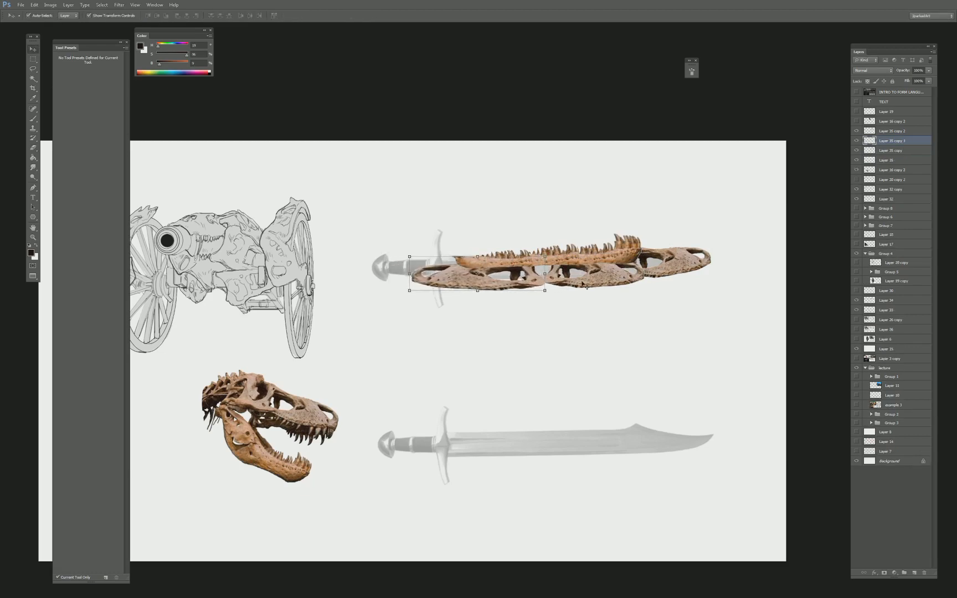
Merge the three snout pieces into one layer and warp the hilt end upward to follow the blade's lower edge.
{"action": "key", "text": "ctrl+e"}
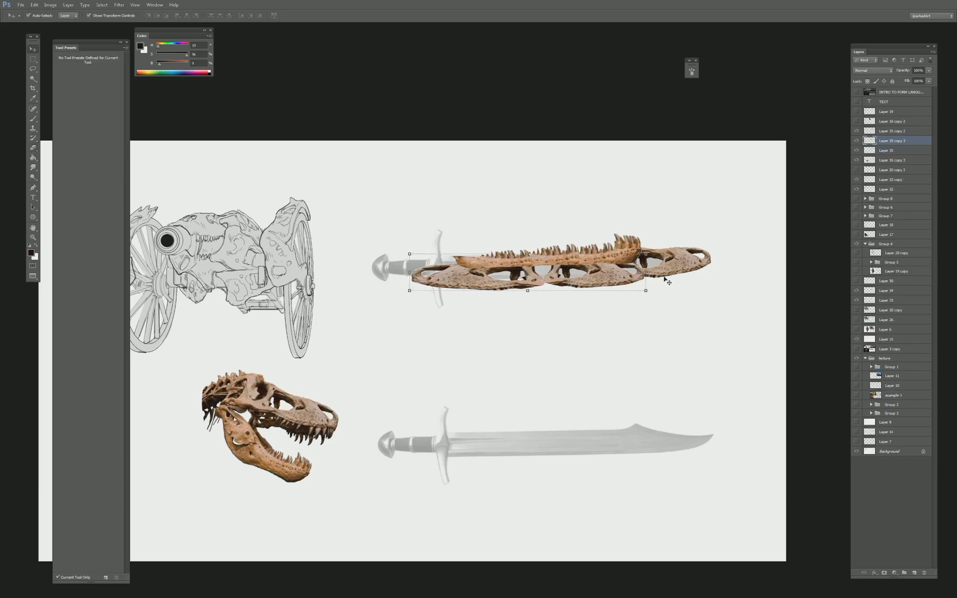
{"action": "key", "text": "ctrl+e"}
{"action": "key", "text": "ctrl+t"}
{"action": "right_click", "coordinate": [555, 287]}
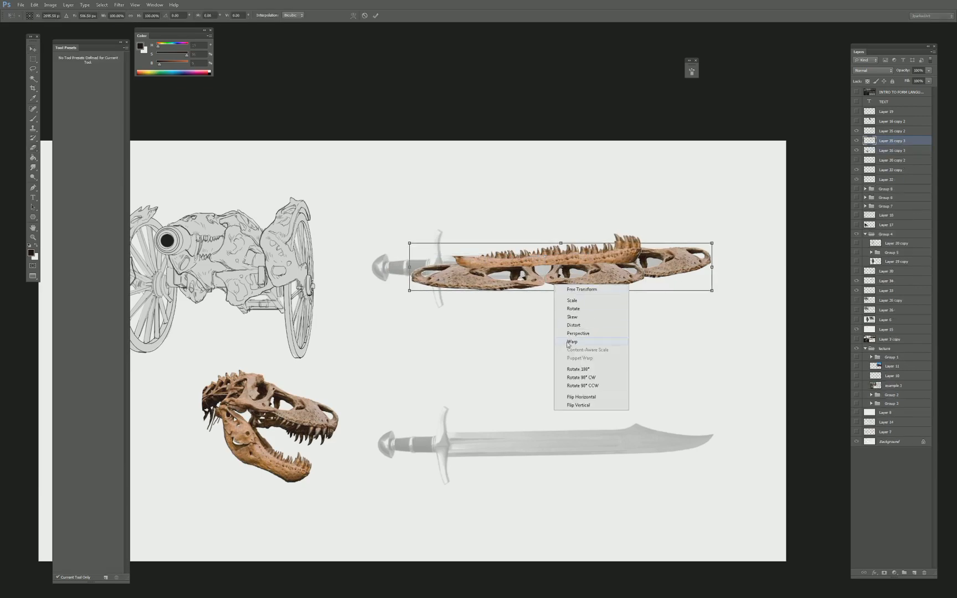
{"action": "left_click", "coordinate": [571, 342]}
{"action": "left_click_drag", "start_coordinate": [433, 288], "coordinate": [435, 278]}
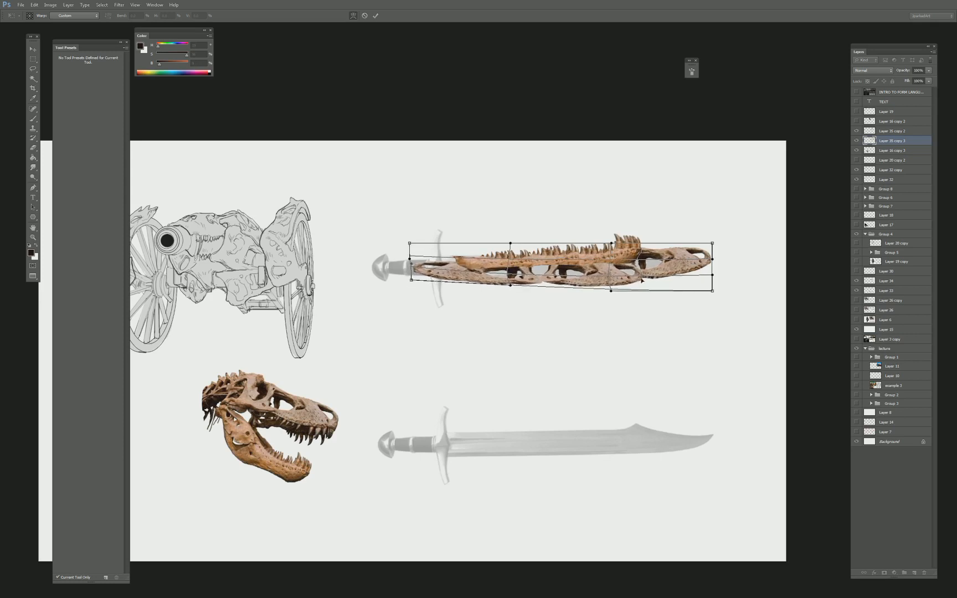
{"action": "key", "text": "Return"}
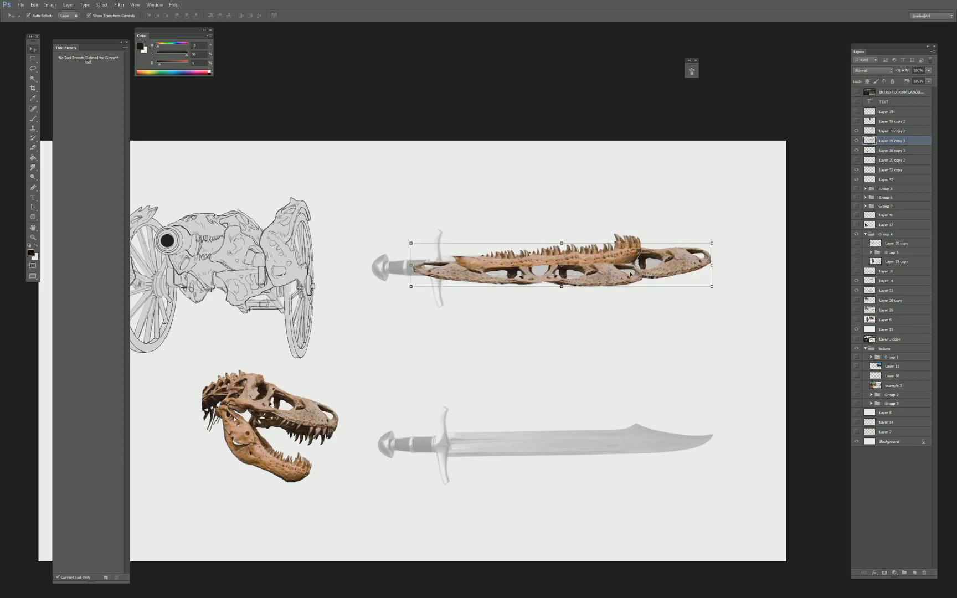
Erase the snout strip where it overlaps the upper sword's guard and adjust the jaw strip to sit against it.
{"action": "left_click", "coordinate": [628, 254]}
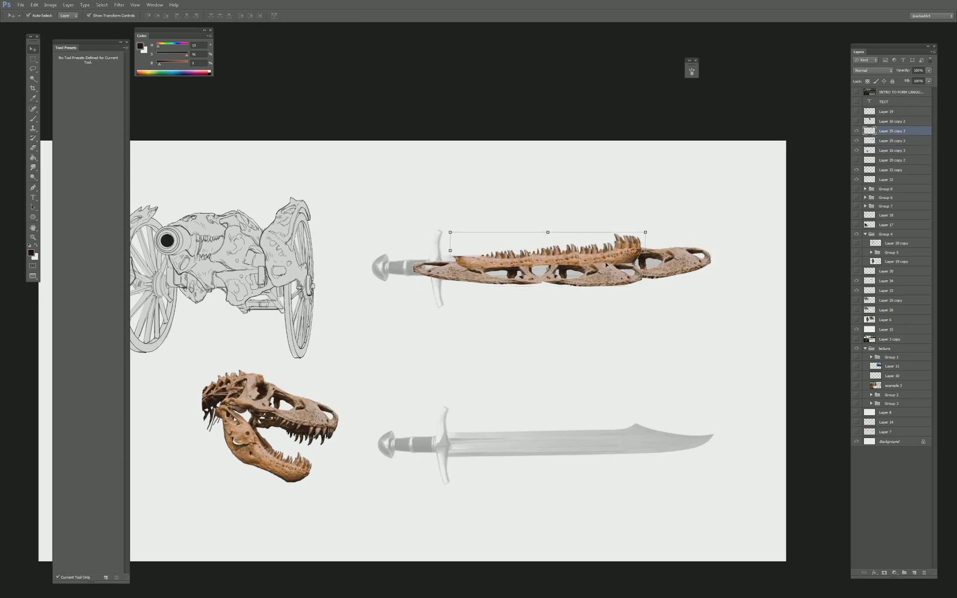
{"action": "left_click", "coordinate": [436, 273]}
{"action": "key", "text": "e"}
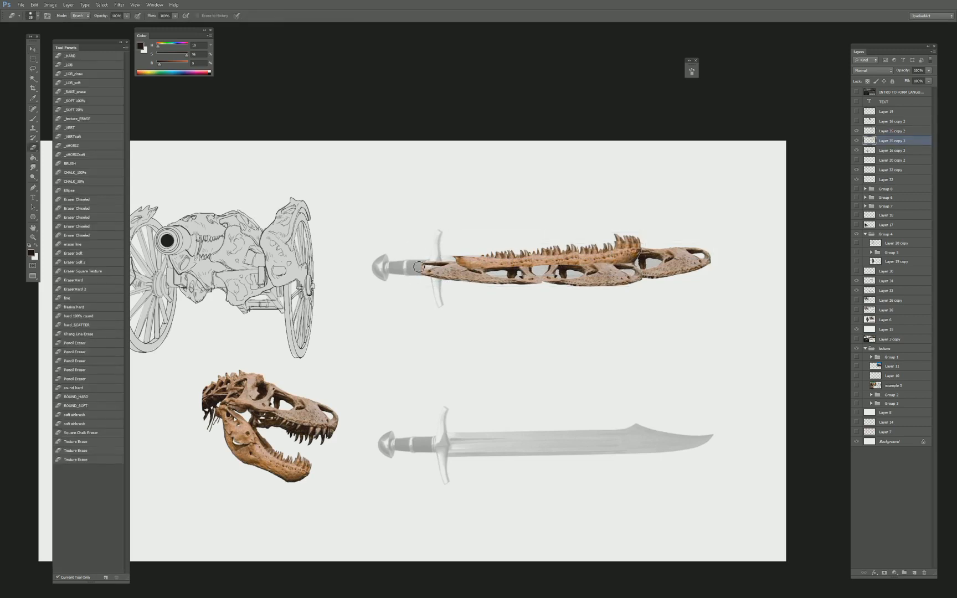
{"action": "mouse_move", "coordinate": [419, 267]}
{"action": "left_mouse_down"}
{"action": "mouse_move", "coordinate": [438, 262]}
{"action": "mouse_move", "coordinate": [439, 278]}
{"action": "mouse_move", "coordinate": [449, 256]}
{"action": "left_mouse_up"}
{"action": "key", "text": "v"}
{"action": "left_click", "coordinate": [488, 262]}
{"action": "key", "text": "Return"}
Copy the tall front teeth of the jaw strip, repeat them along the blade tip, and merge the copies.
{"action": "key", "text": "l"}
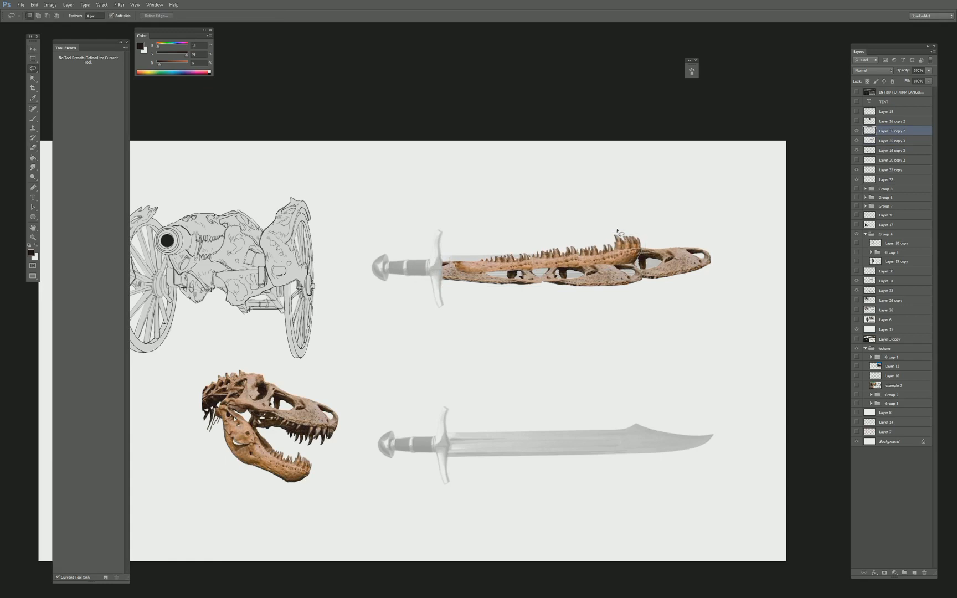
{"action": "mouse_move", "coordinate": [628, 256]}
{"action": "left_mouse_down"}
{"action": "mouse_move", "coordinate": [618, 229]}
{"action": "mouse_move", "coordinate": [705, 244]}
{"action": "left_mouse_up"}
{"action": "key", "text": "ctrl+j"}
{"action": "key", "text": "v"}
{"action": "key", "text": "ctrl+j"}
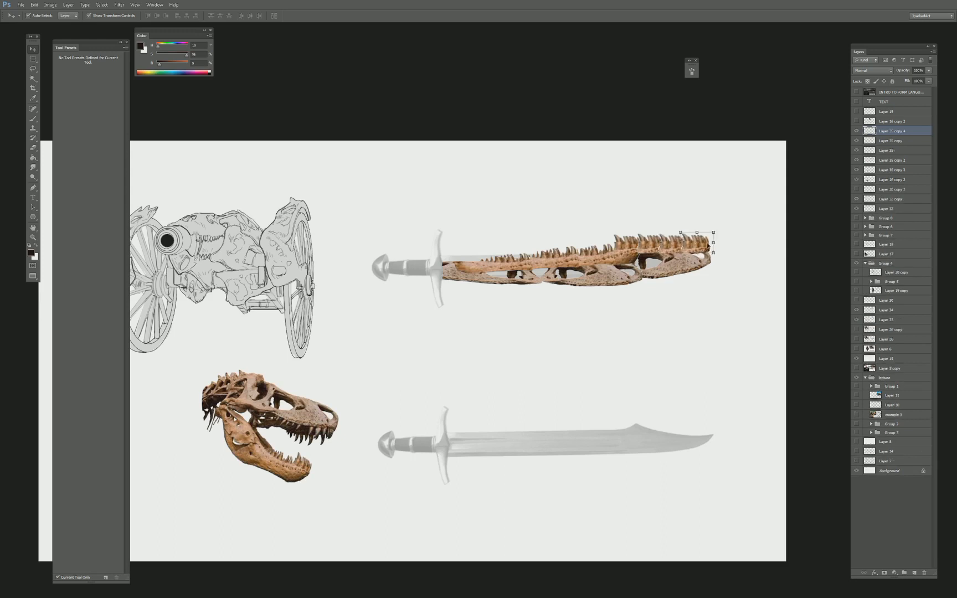
{"action": "key", "text": "ctrl+e"}
Warp the added row of teeth to follow the tip bone, merge all upper blade pieces, and shift them slightly upward.
{"action": "key", "text": "ctrl+t"}
{"action": "right_click", "coordinate": [690, 244]}
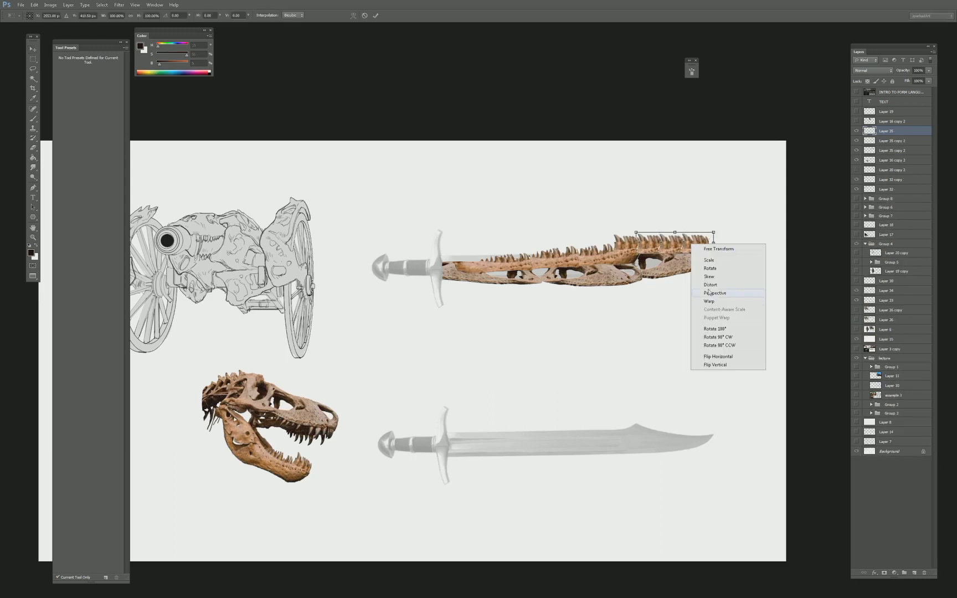
{"action": "left_click", "coordinate": [710, 301]}
{"action": "left_click_drag", "start_coordinate": [674, 251], "coordinate": [672, 259]}
{"action": "key", "text": "Return"}
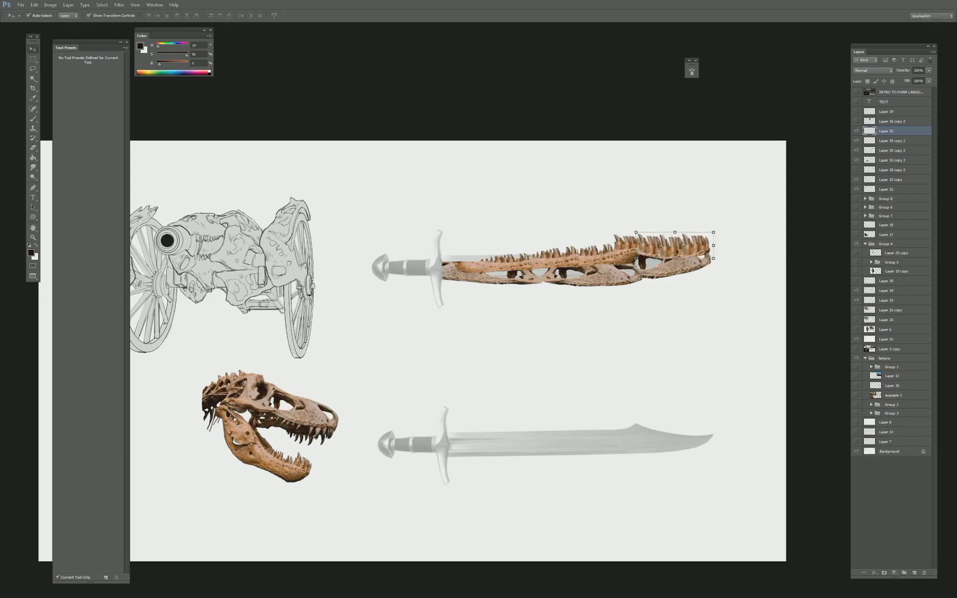
{"action": "key", "text": "ctrl+e"}
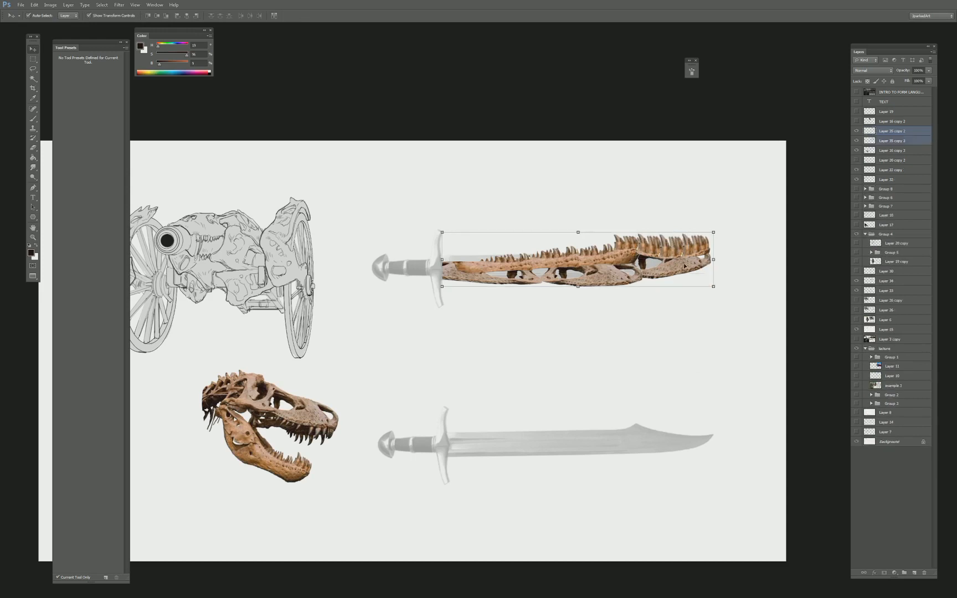
{"action": "key", "text": "ctrl+e"}
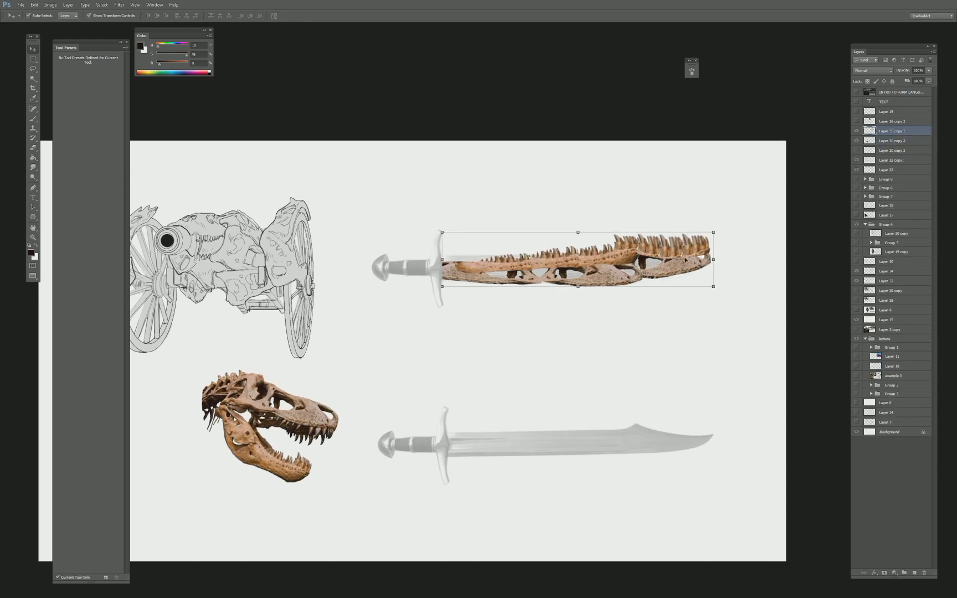
{"action": "left_click_drag", "start_coordinate": [685, 259], "coordinate": [683, 255]}
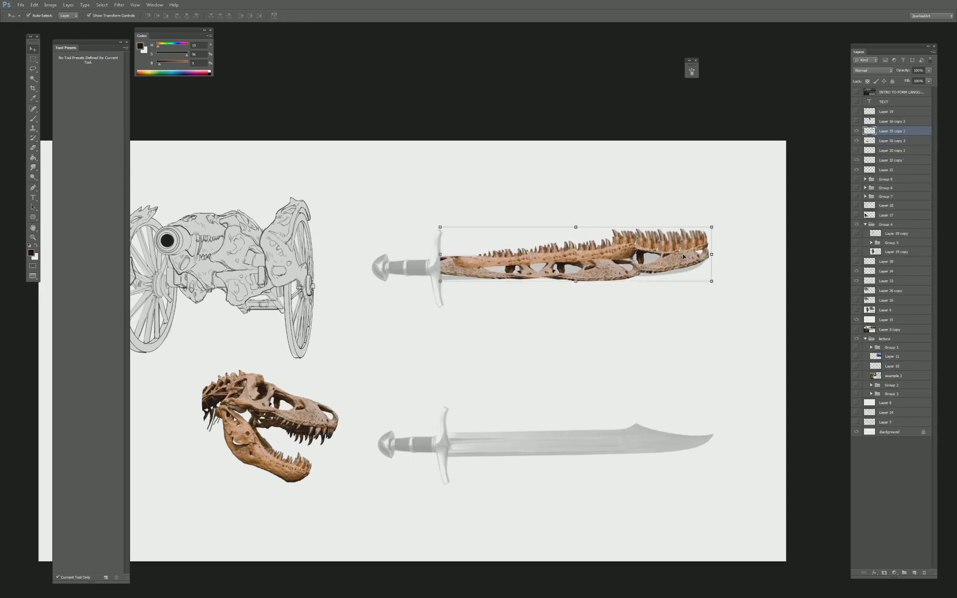
Copy the rear of the skull with its neck spines to a new layer.
{"action": "left_click", "coordinate": [290, 415]}
{"action": "left_click_drag", "start_coordinate": [305, 419], "coordinate": [314, 417]}
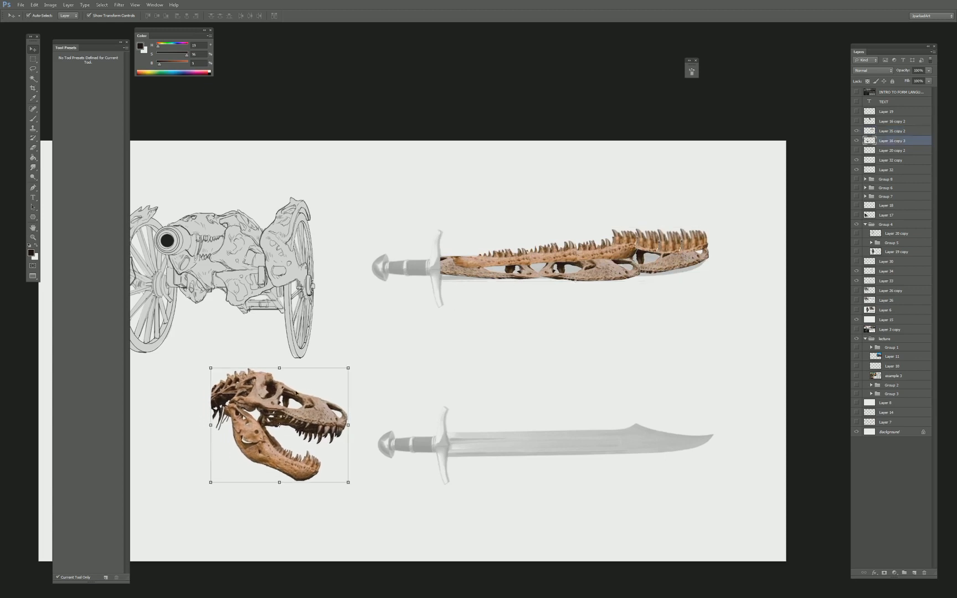
{"action": "key", "text": "l"}
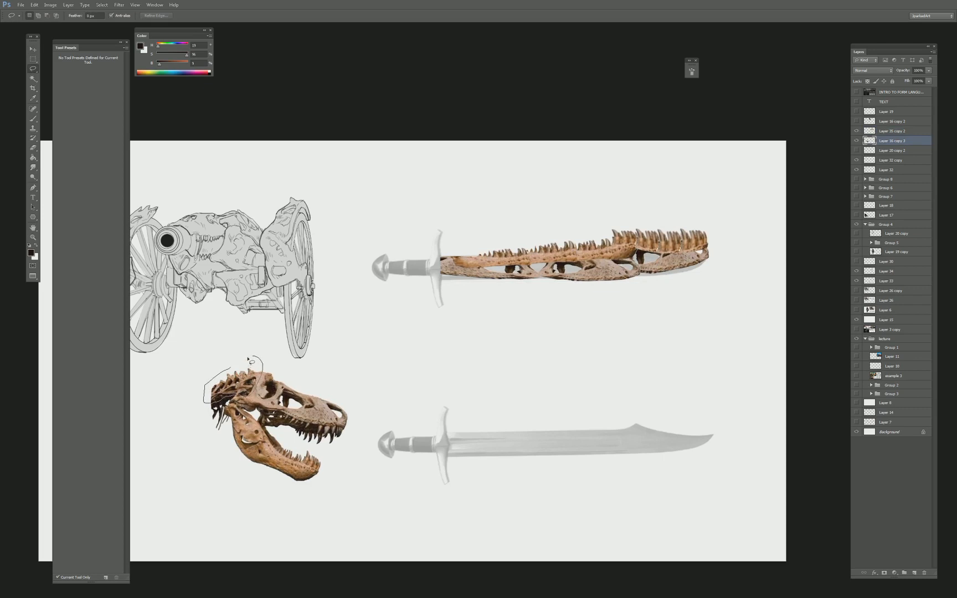
{"action": "key", "text": "v"}
{"action": "left_click_drag", "start_coordinate": [253, 369], "coordinate": [200, 424]}
{"action": "key", "text": "l"}
{"action": "mouse_move", "coordinate": [267, 399]}
{"action": "left_mouse_down"}
{"action": "mouse_move", "coordinate": [235, 361]}
{"action": "mouse_move", "coordinate": [422, 393]}
{"action": "left_mouse_up"}
{"action": "key", "text": "ctrl+j"}
Move the full skull farther away from the swords and select the rear skull piece near the lower sword's hilt.
{"action": "key", "text": "v"}
{"action": "left_click", "coordinate": [321, 396]}
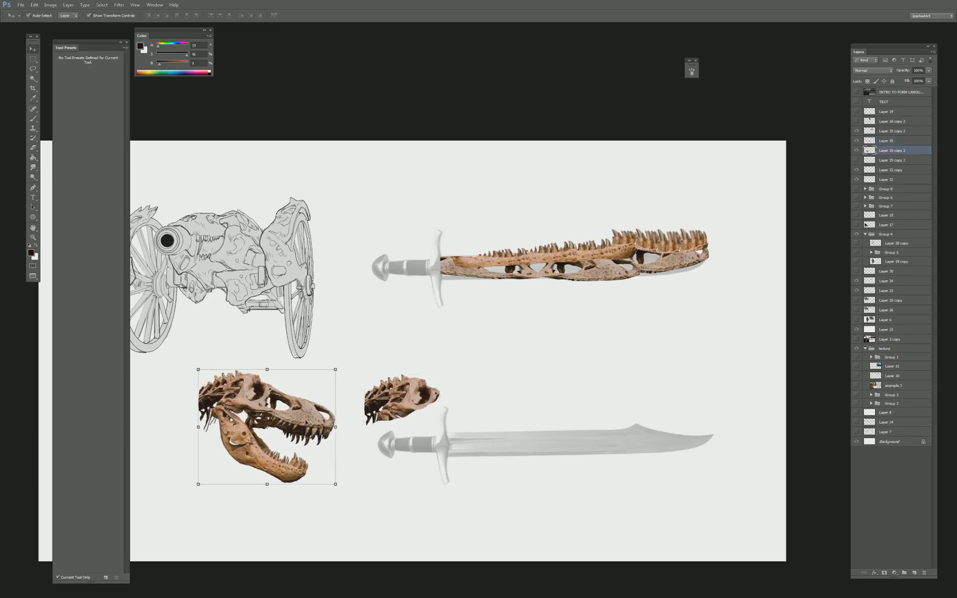
{"action": "left_click_drag", "start_coordinate": [304, 424], "coordinate": [255, 429]}
{"action": "left_click", "coordinate": [394, 405]}
{"action": "key", "text": "ctrl+u"}
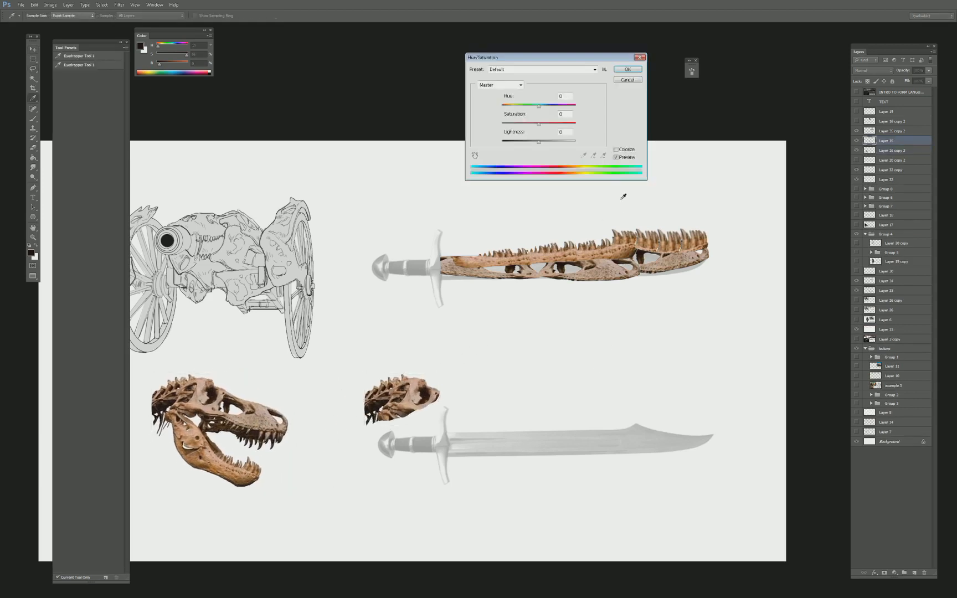
{"action": "left_click_drag", "start_coordinate": [537, 139], "coordinate": [501, 140]}
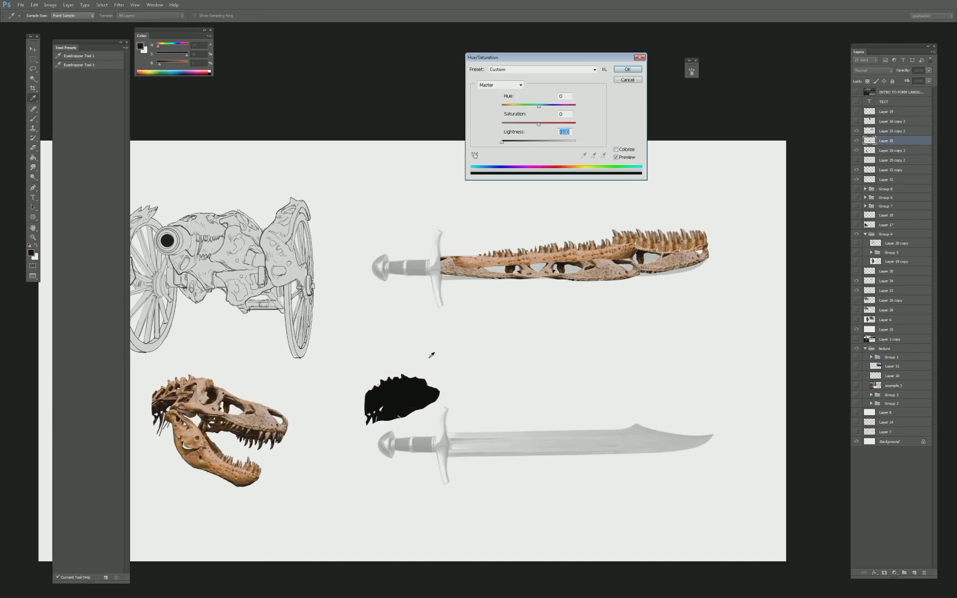
{"action": "left_click", "coordinate": [628, 80]}
Darken the rear skull piece with Levels and desaturate it fully with Hue/Saturation at saturation -100.
{"action": "key", "text": "ctrl+l"}
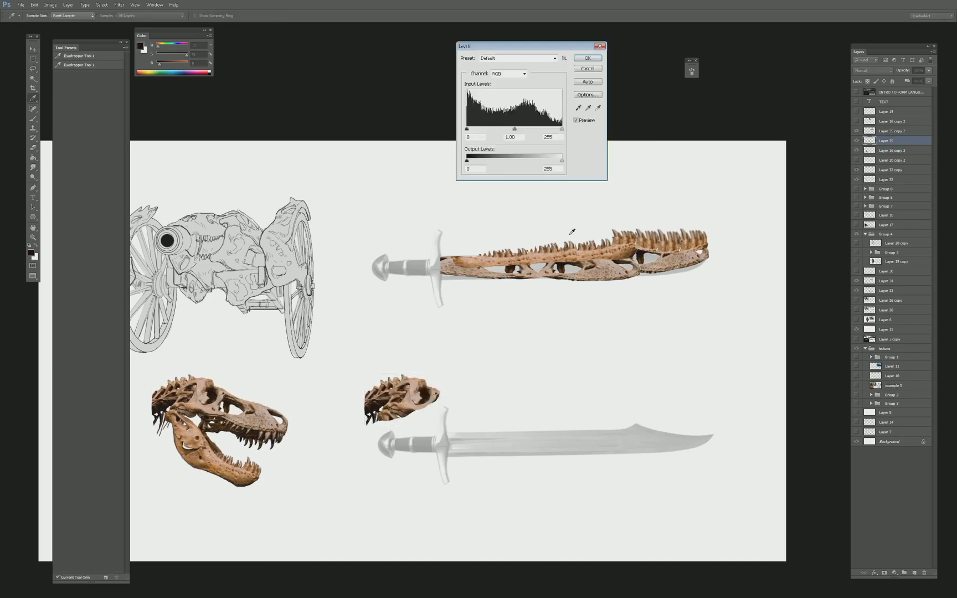
{"action": "left_click_drag", "start_coordinate": [517, 125], "coordinate": [501, 140]}
{"action": "key", "text": "Return"}
{"action": "key", "text": "ctrl+u"}
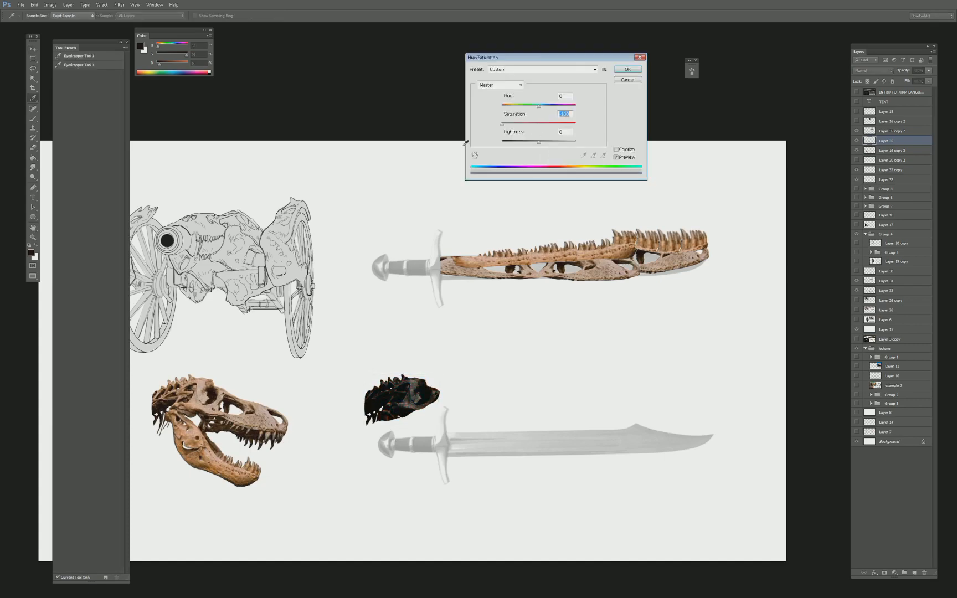
{"action": "key", "text": "Return"}
Place the dark skull piece on the lower sword's blade beside the guard and scale it to the blade's width.
{"action": "key", "text": "v"}
{"action": "left_click_drag", "start_coordinate": [424, 403], "coordinate": [517, 420]}
{"action": "left_click_drag", "start_coordinate": [525, 424], "coordinate": [512, 441]}
{"action": "key", "text": "Return"}
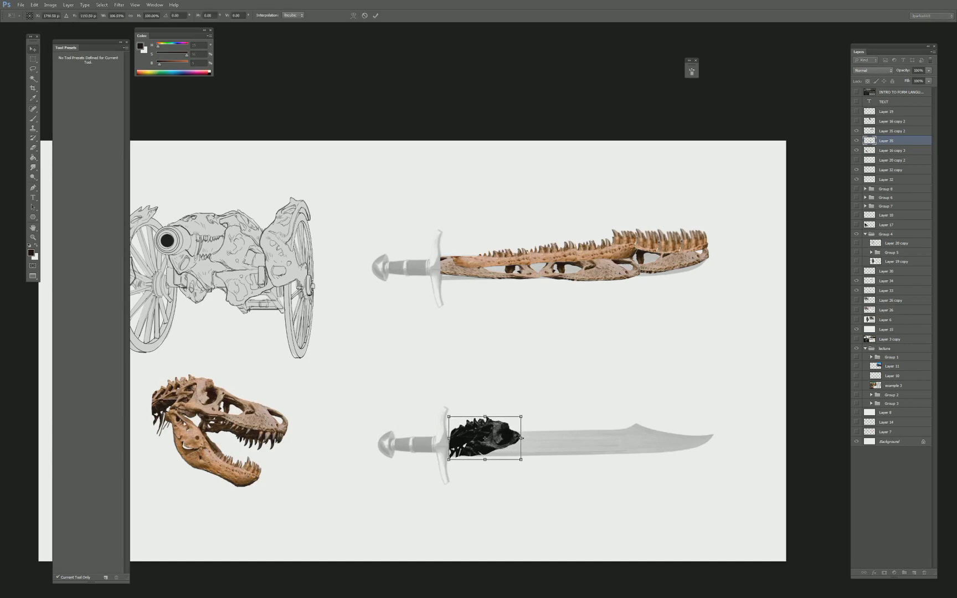
{"action": "key", "text": "ctrl+u"}
{"action": "left_click_drag", "start_coordinate": [538, 140], "coordinate": [520, 144]}
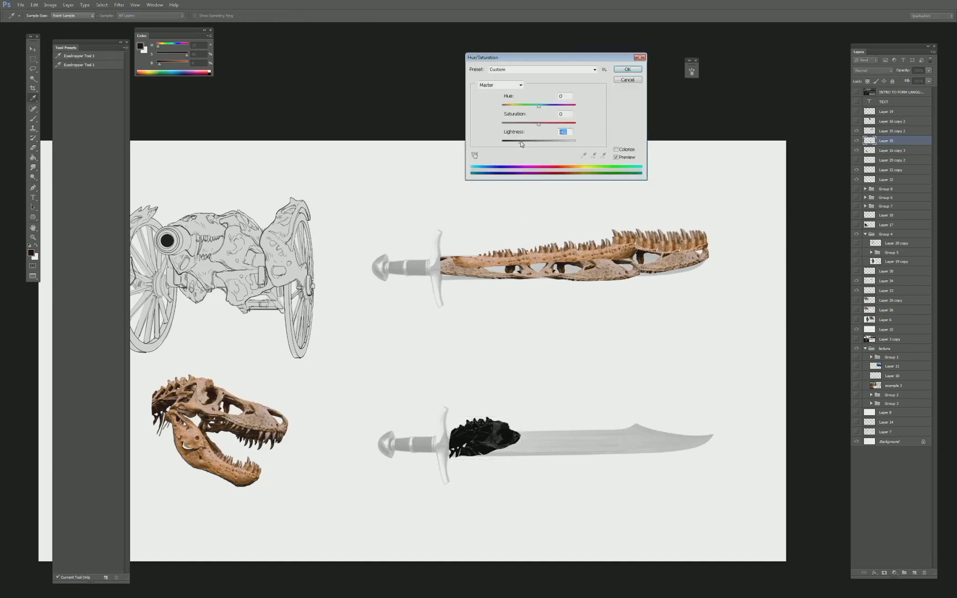
{"action": "left_click", "coordinate": [627, 81]}
Darken the skull piece on the lower blade to near black by lowering its midtones in Levels.
{"action": "key", "text": "ctrl+l"}
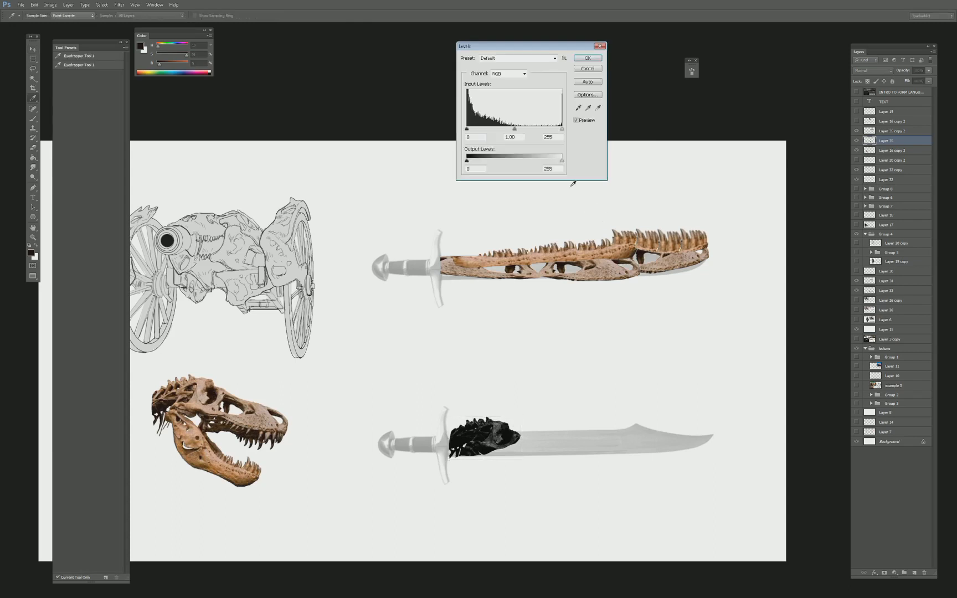
{"action": "left_click_drag", "start_coordinate": [514, 129], "coordinate": [540, 130]}
{"action": "key", "text": "Return"}
{"action": "key", "text": "v"}
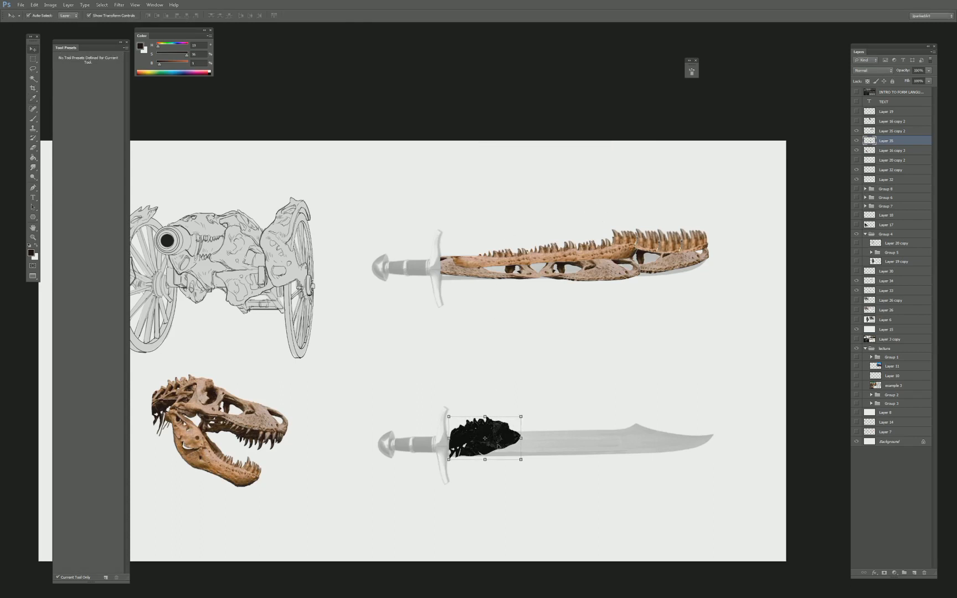
{"action": "mouse_move", "coordinate": [501, 442]}
{"action": "left_mouse_down"}
{"action": "mouse_move", "coordinate": [560, 433]}
{"action": "mouse_move", "coordinate": [531, 438]}
{"action": "left_mouse_up"}
Erase openings through the lower part and front end of the dark skull piece.
{"action": "key", "text": "e"}
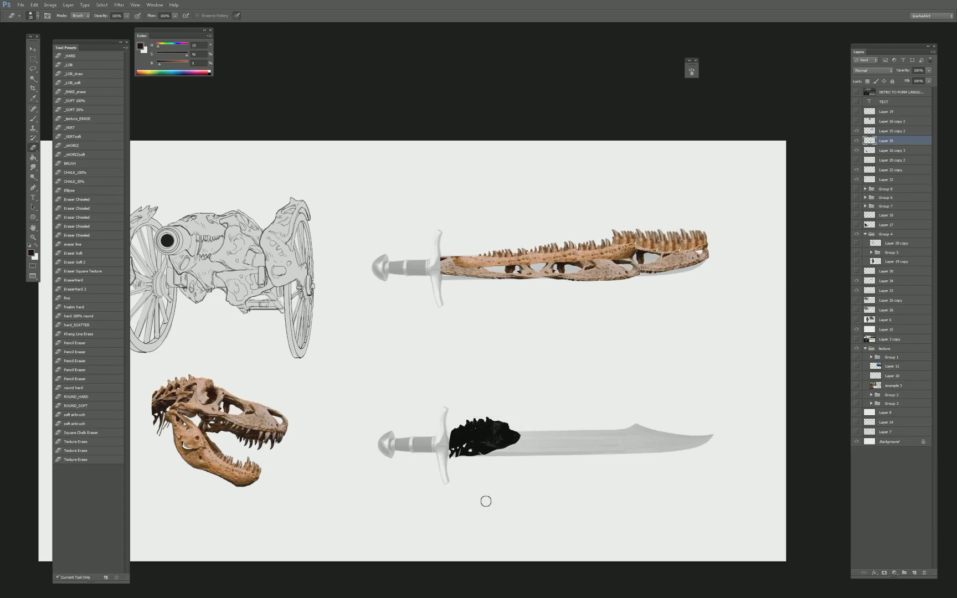
{"action": "left_click_drag", "start_coordinate": [471, 449], "coordinate": [474, 455]}
{"action": "left_click_drag", "start_coordinate": [510, 443], "coordinate": [507, 436]}
{"action": "key", "text": "v"}
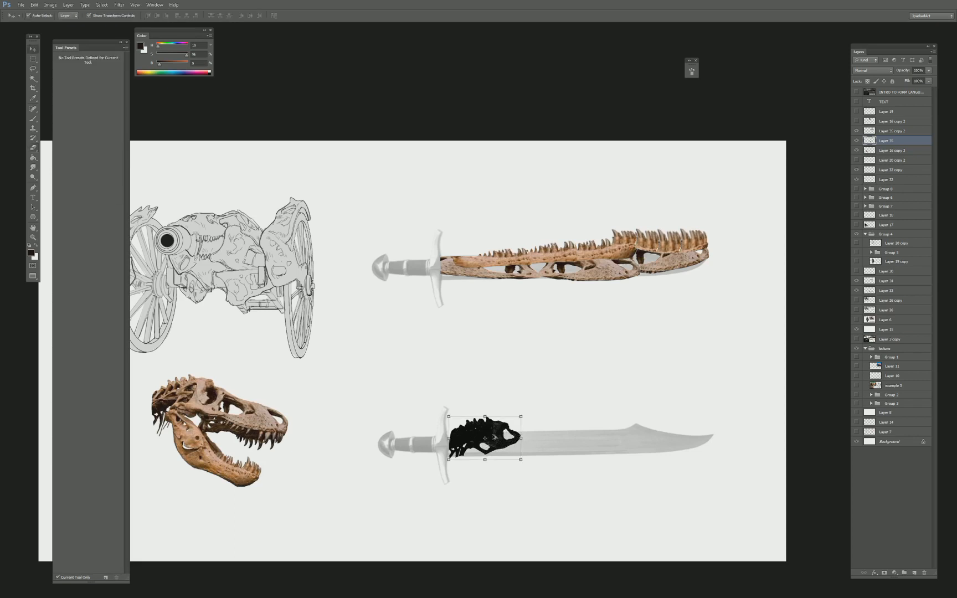
Duplicate the dark skull piece along the lower blade, flip the copies horizontally, and merge the pieces at the tip.
{"action": "left_click_drag", "start_coordinate": [494, 437], "coordinate": [687, 425]}
{"action": "key", "text": "ctrl+t"}
{"action": "right_click", "coordinate": [573, 431]}
{"action": "left_click", "coordinate": [603, 545]}
{"action": "key", "text": "Escape"}
{"action": "key", "text": "ctrl+e"}
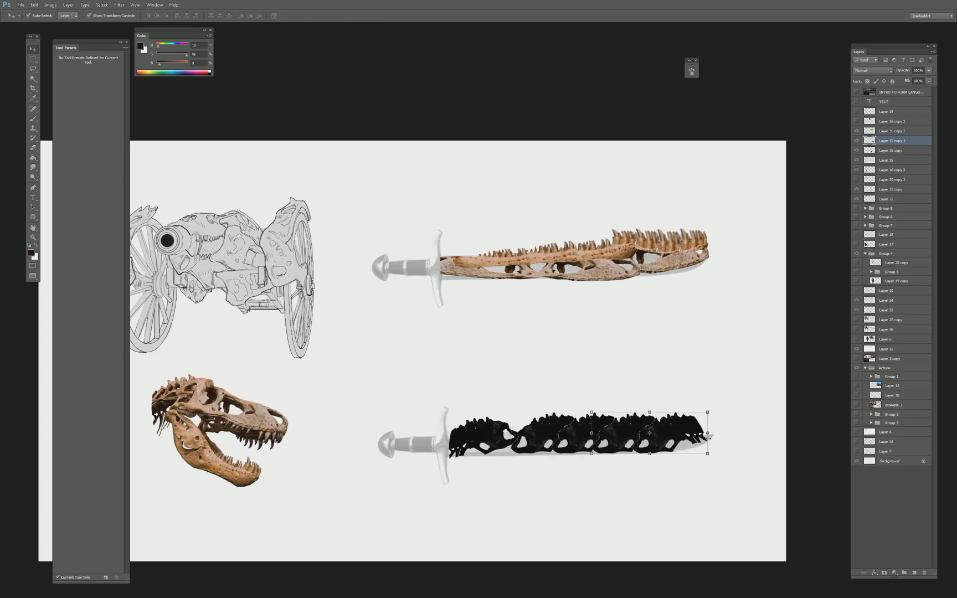
Warp the end piece of the dark silhouette so it stretches into a sharp point beyond the lower sword's tip.
{"action": "key", "text": "ctrl+t"}
{"action": "right_click", "coordinate": [687, 422]}
{"action": "left_click", "coordinate": [703, 478]}
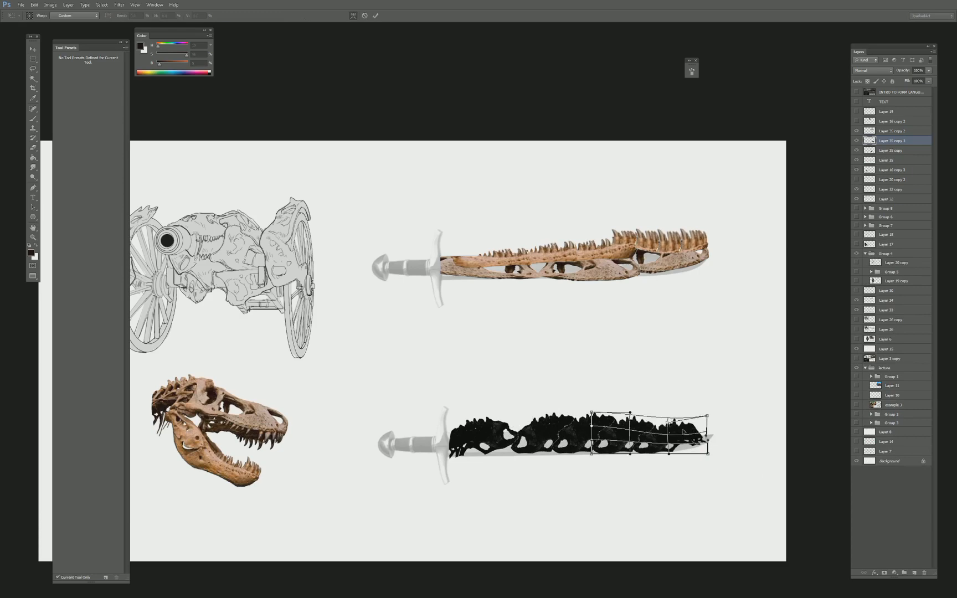
{"action": "left_click_drag", "start_coordinate": [707, 453], "coordinate": [740, 453]}
{"action": "key", "text": "Return"}
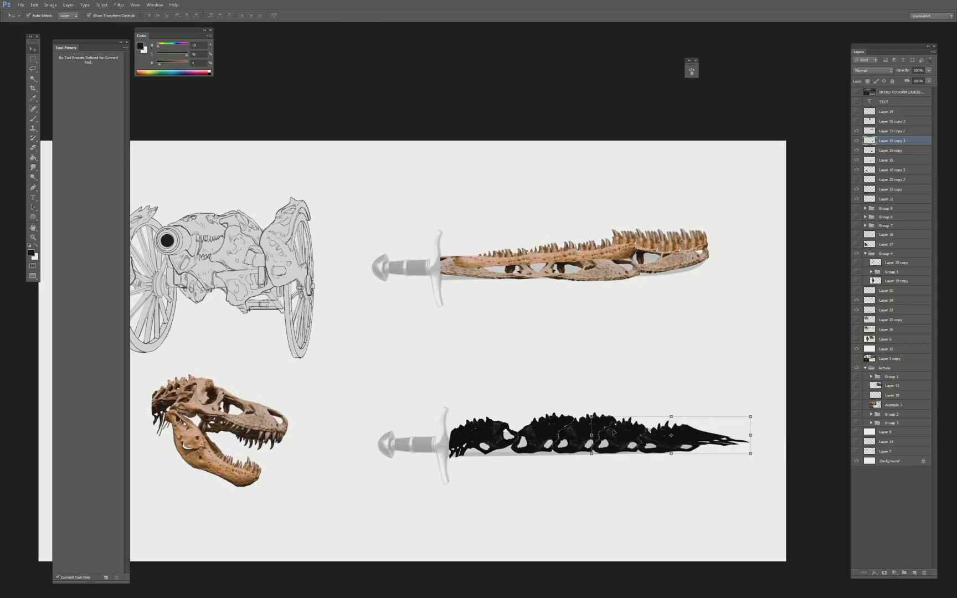
Merge the dark skull pieces along the lower blade, including the one beside the guard, into a single layer.
{"action": "left_click", "coordinate": [563, 429], "text": "shift"}
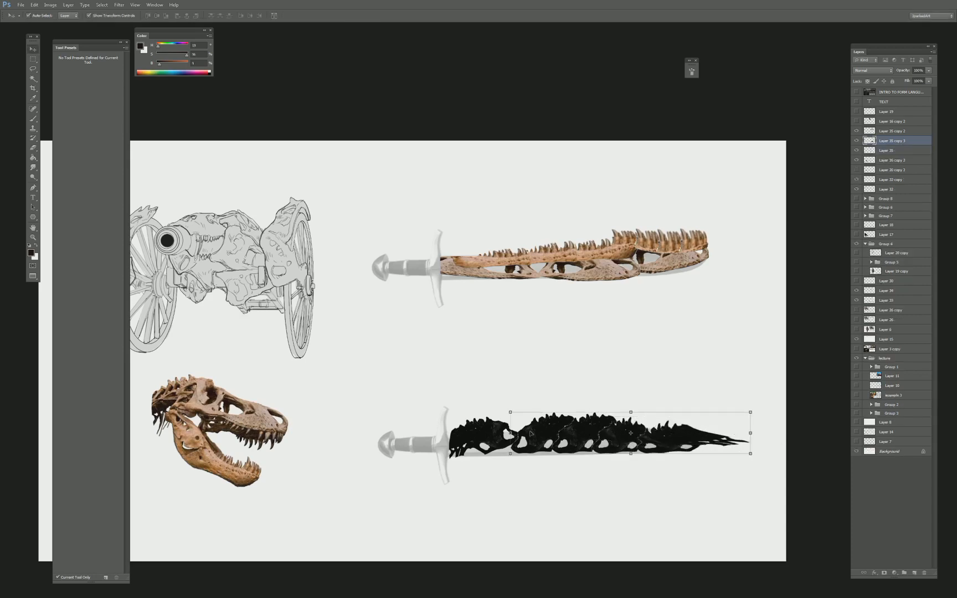
{"action": "mouse_move", "coordinate": [530, 434]}
{"action": "left_mouse_down"}
{"action": "mouse_move", "coordinate": [547, 434]}
{"action": "mouse_move", "coordinate": [521, 433]}
{"action": "mouse_move", "coordinate": [534, 434]}
{"action": "left_mouse_up"}
{"action": "key", "text": "ctrl+z"}
{"action": "left_click", "coordinate": [476, 438], "text": "shift"}
{"action": "key", "text": "ctrl+e"}
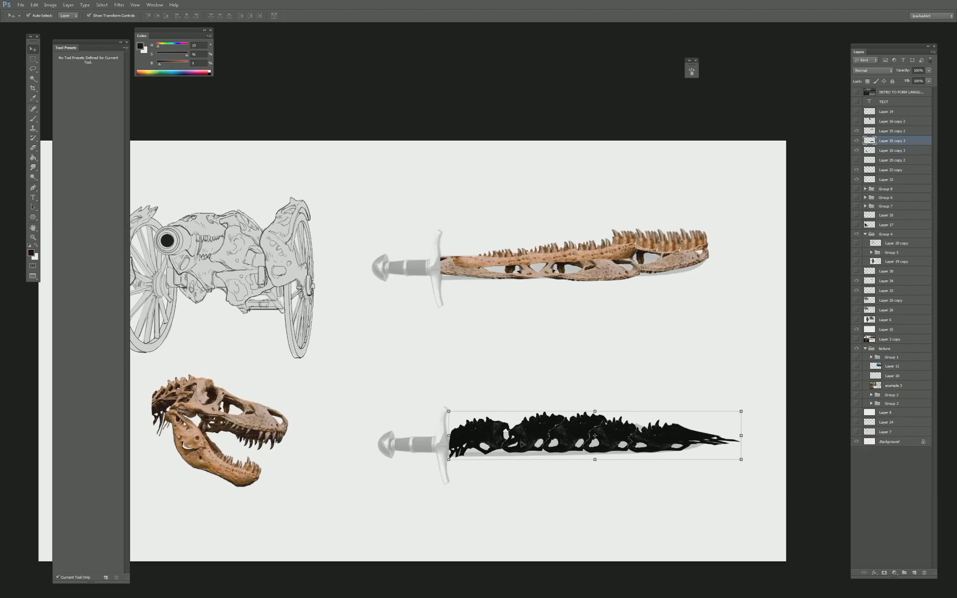
Copy a jagged section of the dark blade's upper edge, arrange flipped copies along its lower edge, and merge them.
{"action": "key", "text": "l"}
{"action": "mouse_move", "coordinate": [513, 416]}
{"action": "left_mouse_down"}
{"action": "mouse_move", "coordinate": [457, 414]}
{"action": "mouse_move", "coordinate": [521, 438]}
{"action": "mouse_move", "coordinate": [546, 410]}
{"action": "mouse_move", "coordinate": [539, 434]}
{"action": "mouse_move", "coordinate": [628, 437]}
{"action": "mouse_move", "coordinate": [625, 402]}
{"action": "mouse_move", "coordinate": [582, 440]}
{"action": "mouse_move", "coordinate": [583, 452]}
{"action": "left_mouse_up"}
{"action": "key", "text": "ctrl+j"}
{"action": "key", "text": "v"}
{"action": "mouse_move", "coordinate": [638, 429]}
{"action": "left_mouse_down"}
{"action": "mouse_move", "coordinate": [714, 437]}
{"action": "mouse_move", "coordinate": [703, 434]}
{"action": "mouse_move", "coordinate": [694, 450]}
{"action": "mouse_move", "coordinate": [576, 451]}
{"action": "mouse_move", "coordinate": [621, 458]}
{"action": "left_mouse_up"}
{"action": "key", "text": "Return"}
{"action": "key", "text": "ctrl+t"}
{"action": "key", "text": "Escape"}
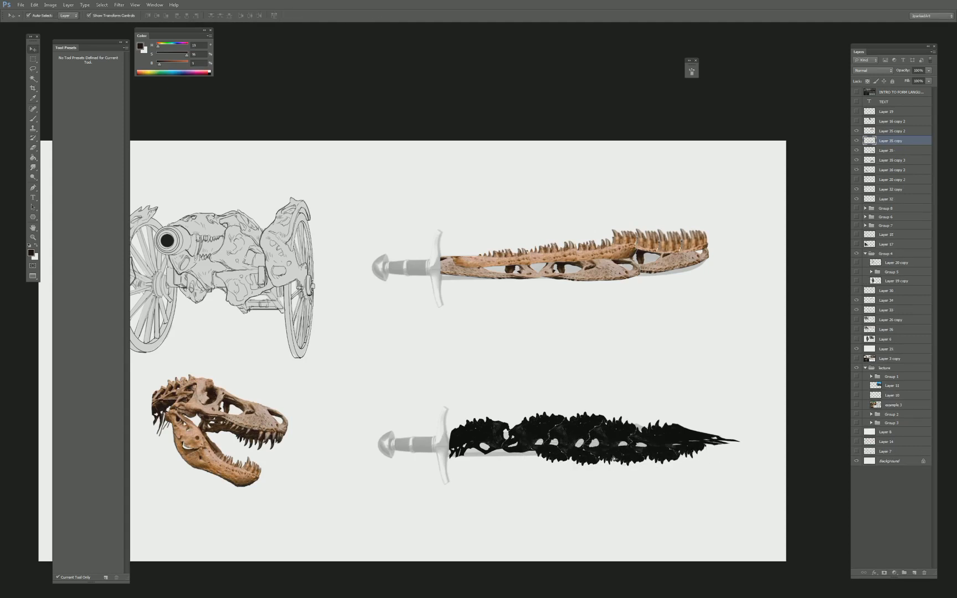
{"action": "key", "text": "ctrl+e"}
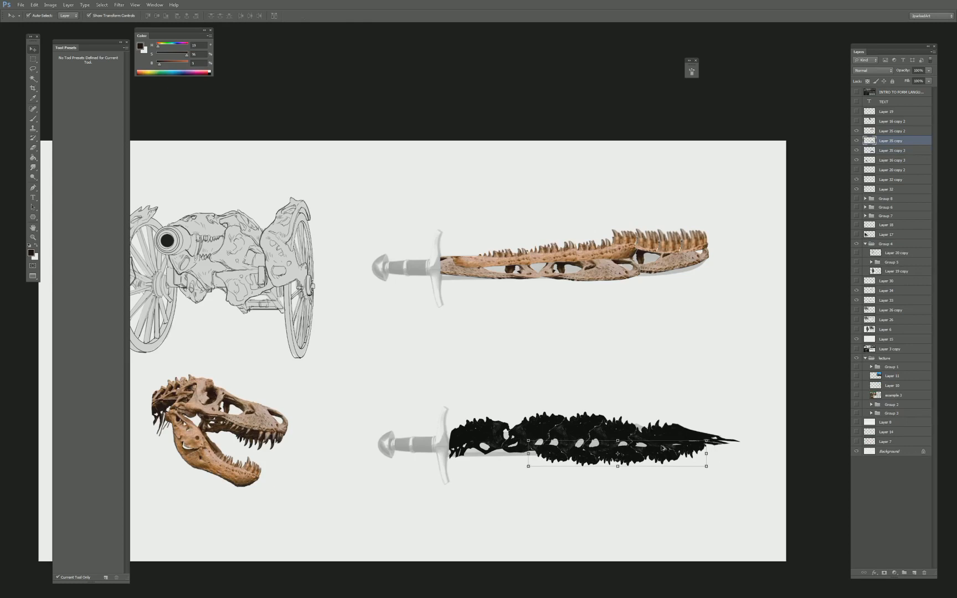
Undo the last merge, then move one jagged copy beneath the lower sword's grip and shape it as a hand guard.
{"action": "key", "text": "ctrl+alt+z"}
{"action": "key", "text": "ctrl+alt+z"}
{"action": "left_click_drag", "start_coordinate": [662, 447], "coordinate": [437, 469]}
{"action": "key", "text": "ctrl+t"}
{"action": "key", "text": "Return"}
{"action": "key", "text": "ctrl+t"}
{"action": "key", "text": "Return"}
{"action": "key", "text": "ctrl+t"}
{"action": "key", "text": "Return"}
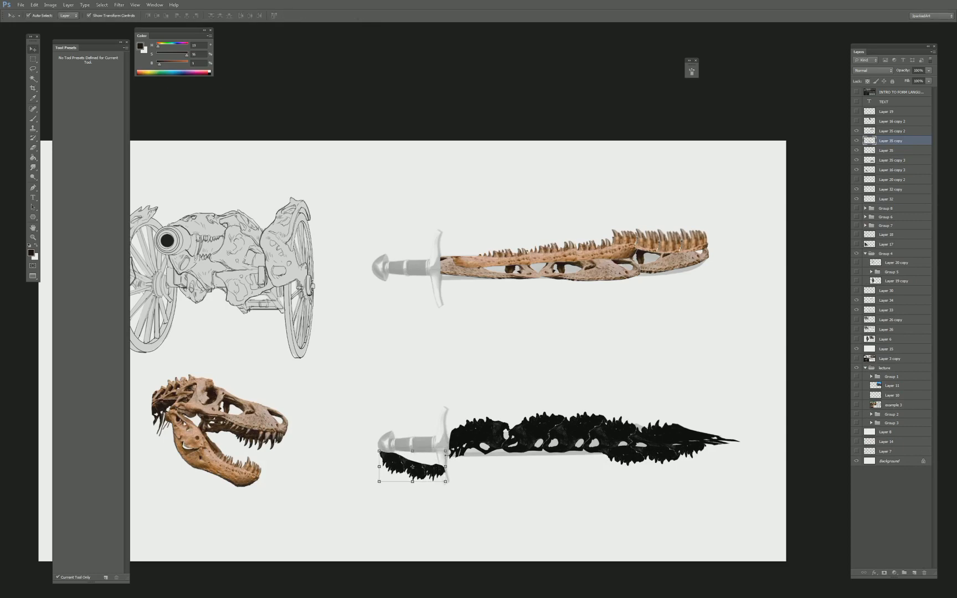
{"action": "key", "text": "ctrl+e"}
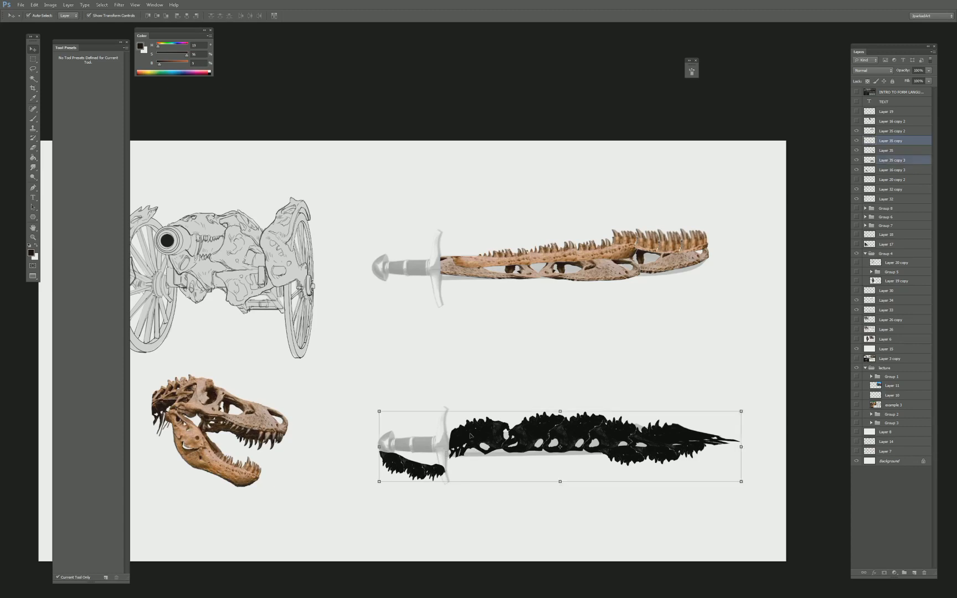
Desaturate the colored jaw bones on the upper sword's blade to gray with Hue/Saturation.
{"action": "left_click", "coordinate": [186, 418]}
{"action": "key", "text": "l"}
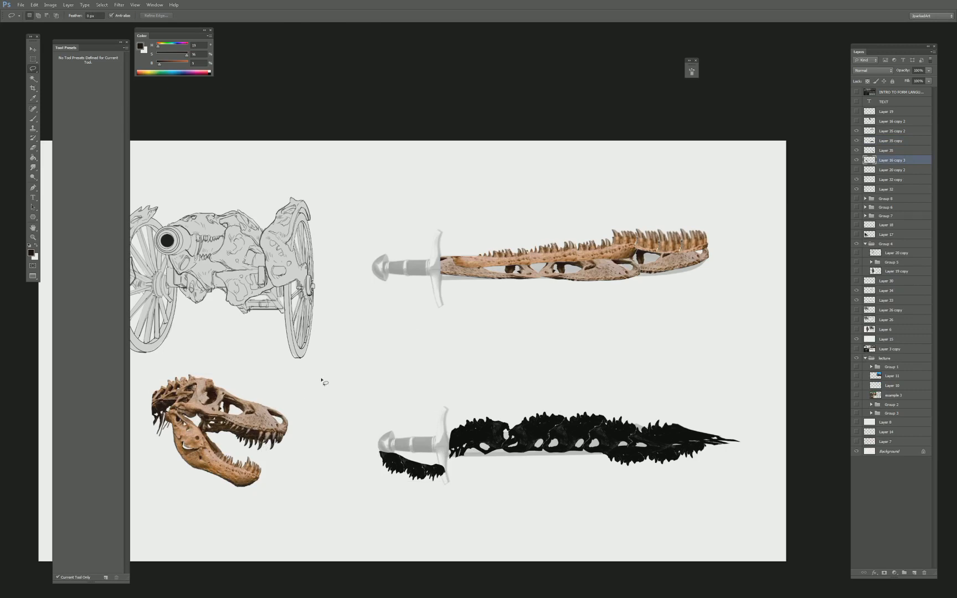
{"action": "key", "text": "v"}
{"action": "left_click", "coordinate": [539, 269]}
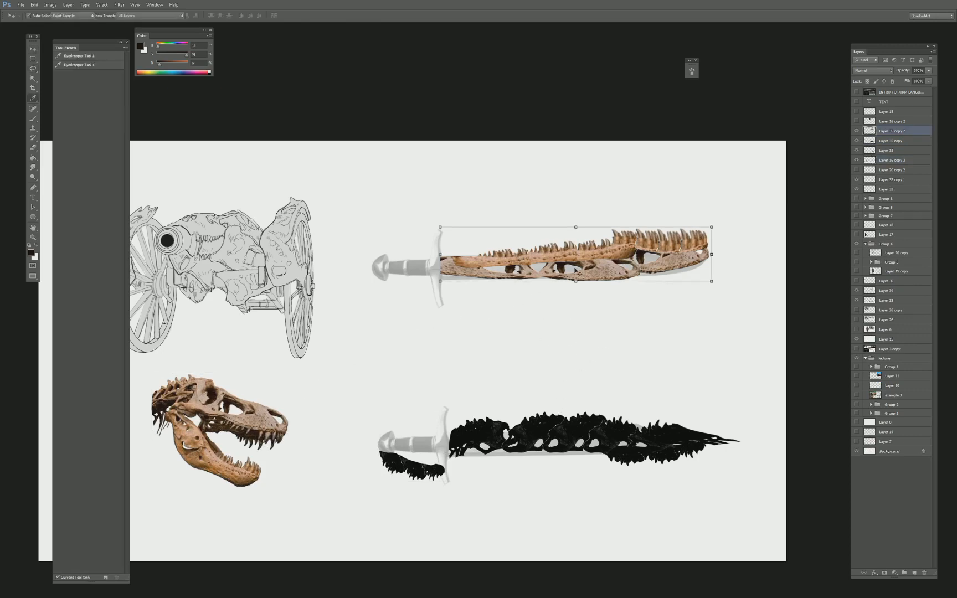
{"action": "key", "text": "ctrl+u"}
{"action": "left_click_drag", "start_coordinate": [565, 126], "coordinate": [515, 126]}
{"action": "key", "text": "Return"}
Merge the bone layers of both swords and lower their opacity to make a faded gray underlay.
{"action": "left_click", "coordinate": [903, 140], "text": "ctrl"}
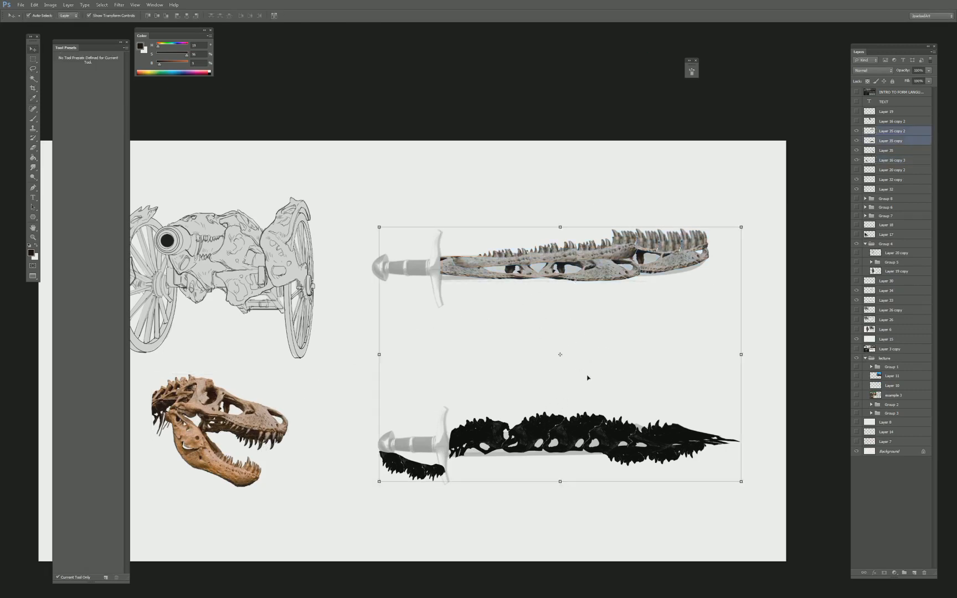
{"action": "key", "text": "ctrl+e"}
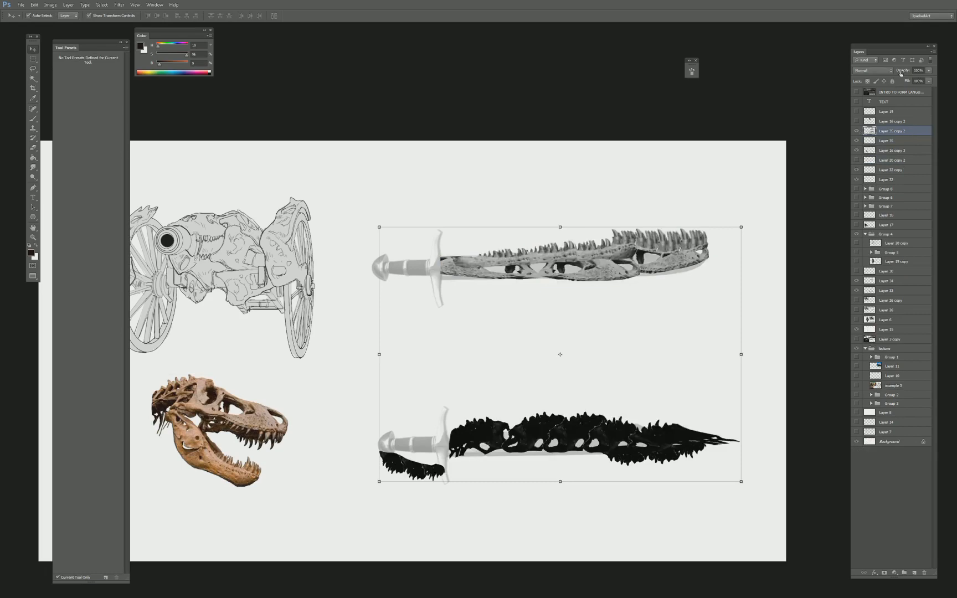
{"action": "mouse_move", "coordinate": [901, 73]}
{"action": "left_mouse_down"}
{"action": "mouse_move", "coordinate": [944, 86]}
{"action": "mouse_move", "coordinate": [895, 70]}
{"action": "left_mouse_up"}
{"action": "left_click", "coordinate": [893, 142], "text": "shift"}
{"action": "key", "text": "ctrl+e"}
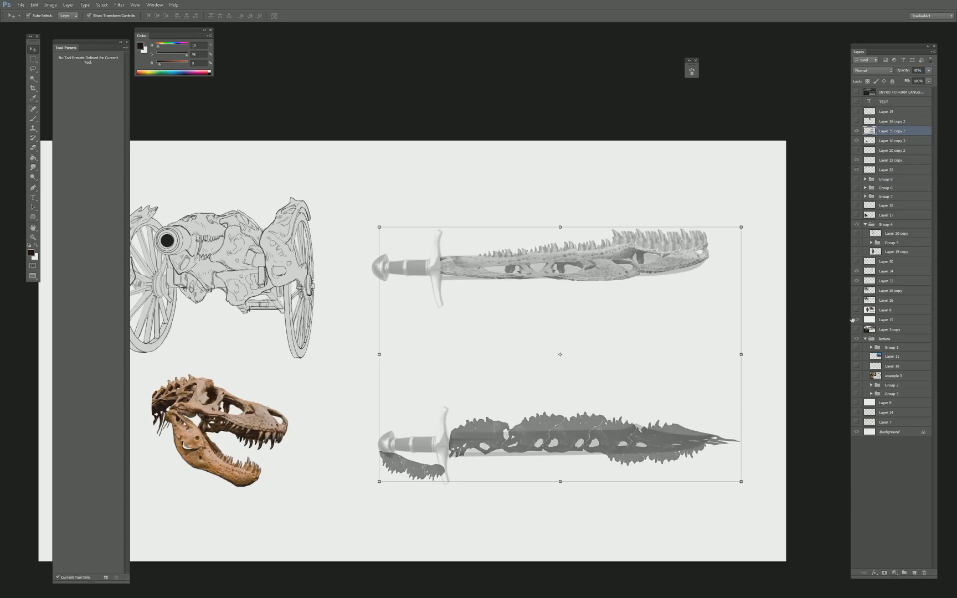
On a new layer, trace the upper blade's top edge from the guard to the first teeth with a thin brush at 70% opacity.
{"action": "left_click", "coordinate": [914, 573]}
{"action": "key", "text": "b"}
{"action": "left_click_drag", "start_coordinate": [675, 279], "coordinate": [608, 316]}
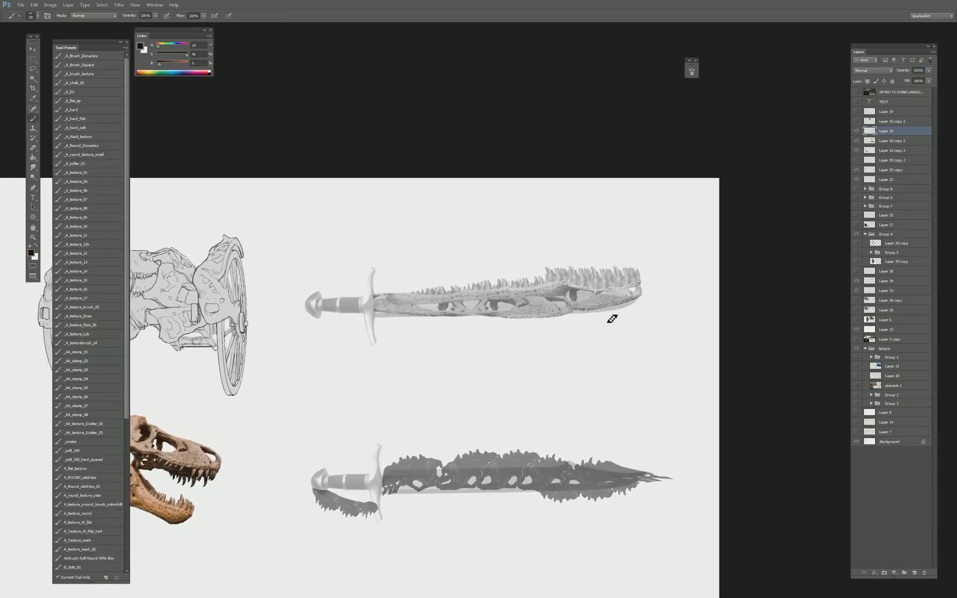
{"action": "key", "text": "ctrl+plus"}
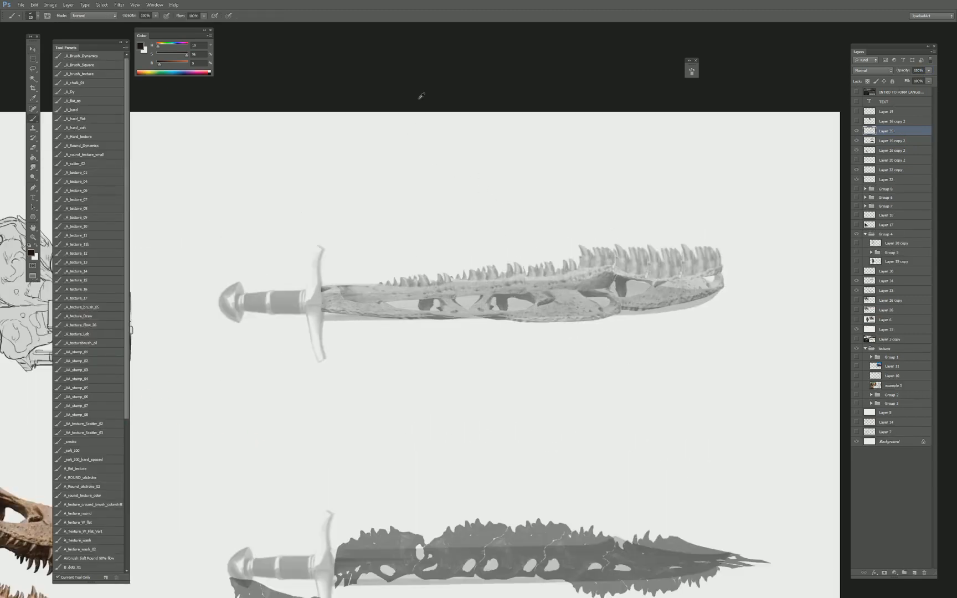
{"action": "key", "text": "ctrl+plus"}
{"action": "left_click_drag", "start_coordinate": [392, 265], "coordinate": [404, 291]}
{"action": "key", "text": "bracketleft"}
{"action": "key", "text": "bracketleft"}
{"action": "key", "text": "bracketleft"}
{"action": "key", "text": "bracketleft"}
{"action": "key", "text": "bracketleft"}
{"action": "left_click_drag", "start_coordinate": [312, 299], "coordinate": [432, 311]}
{"action": "left_click_drag", "start_coordinate": [285, 308], "coordinate": [327, 303]}
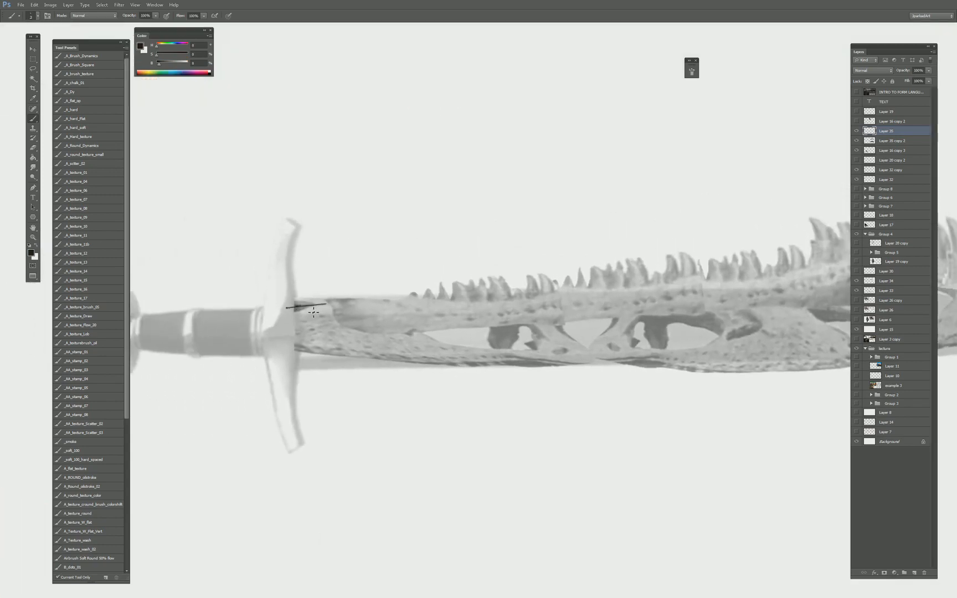
{"action": "key", "text": "ctrl+z"}
{"action": "key", "text": "7"}
{"action": "mouse_move", "coordinate": [287, 315]}
{"action": "left_mouse_down"}
{"action": "mouse_move", "coordinate": [418, 301]}
{"action": "mouse_move", "coordinate": [415, 293]}
{"action": "mouse_move", "coordinate": [410, 303]}
{"action": "mouse_move", "coordinate": [434, 302]}
{"action": "left_mouse_up"}
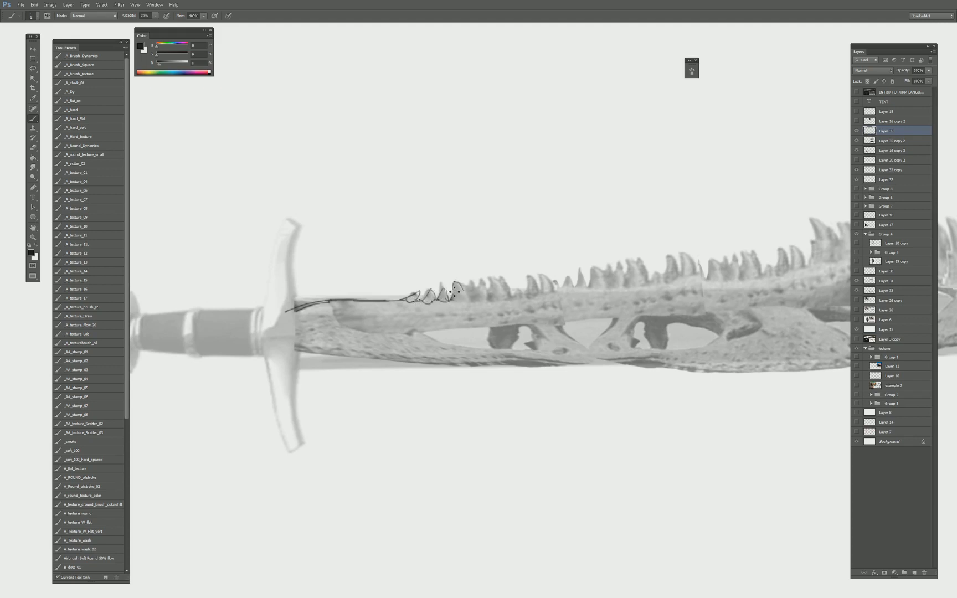
Trace the row of small teeth along the upper blade's top edge up to the first large tooth.
{"action": "left_click_drag", "start_coordinate": [471, 292], "coordinate": [479, 288]}
{"action": "mouse_move", "coordinate": [501, 295]}
{"action": "left_mouse_down"}
{"action": "mouse_move", "coordinate": [522, 286]}
{"action": "mouse_move", "coordinate": [521, 300]}
{"action": "mouse_move", "coordinate": [530, 295]}
{"action": "mouse_move", "coordinate": [535, 278]}
{"action": "mouse_move", "coordinate": [542, 296]}
{"action": "mouse_move", "coordinate": [531, 301]}
{"action": "mouse_move", "coordinate": [539, 300]}
{"action": "mouse_move", "coordinate": [544, 277]}
{"action": "mouse_move", "coordinate": [556, 289]}
{"action": "mouse_move", "coordinate": [551, 297]}
{"action": "mouse_move", "coordinate": [583, 285]}
{"action": "mouse_move", "coordinate": [495, 275]}
{"action": "mouse_move", "coordinate": [485, 284]}
{"action": "mouse_move", "coordinate": [503, 283]}
{"action": "mouse_move", "coordinate": [498, 293]}
{"action": "mouse_move", "coordinate": [512, 274]}
{"action": "mouse_move", "coordinate": [518, 286]}
{"action": "mouse_move", "coordinate": [506, 289]}
{"action": "mouse_move", "coordinate": [521, 288]}
{"action": "mouse_move", "coordinate": [526, 269]}
{"action": "mouse_move", "coordinate": [543, 269]}
{"action": "mouse_move", "coordinate": [532, 278]}
{"action": "mouse_move", "coordinate": [544, 285]}
{"action": "mouse_move", "coordinate": [548, 268]}
{"action": "mouse_move", "coordinate": [561, 287]}
{"action": "mouse_move", "coordinate": [551, 291]}
{"action": "mouse_move", "coordinate": [525, 290]}
{"action": "mouse_move", "coordinate": [568, 286]}
{"action": "mouse_move", "coordinate": [553, 285]}
{"action": "mouse_move", "coordinate": [558, 268]}
{"action": "mouse_move", "coordinate": [574, 265]}
{"action": "mouse_move", "coordinate": [580, 282]}
{"action": "mouse_move", "coordinate": [561, 287]}
{"action": "mouse_move", "coordinate": [608, 270]}
{"action": "mouse_move", "coordinate": [558, 291]}
{"action": "mouse_move", "coordinate": [565, 270]}
{"action": "mouse_move", "coordinate": [572, 289]}
{"action": "mouse_move", "coordinate": [580, 268]}
{"action": "mouse_move", "coordinate": [590, 295]}
{"action": "mouse_move", "coordinate": [516, 297]}
{"action": "mouse_move", "coordinate": [531, 279]}
{"action": "mouse_move", "coordinate": [535, 299]}
{"action": "mouse_move", "coordinate": [542, 279]}
{"action": "mouse_move", "coordinate": [542, 306]}
{"action": "left_mouse_up"}
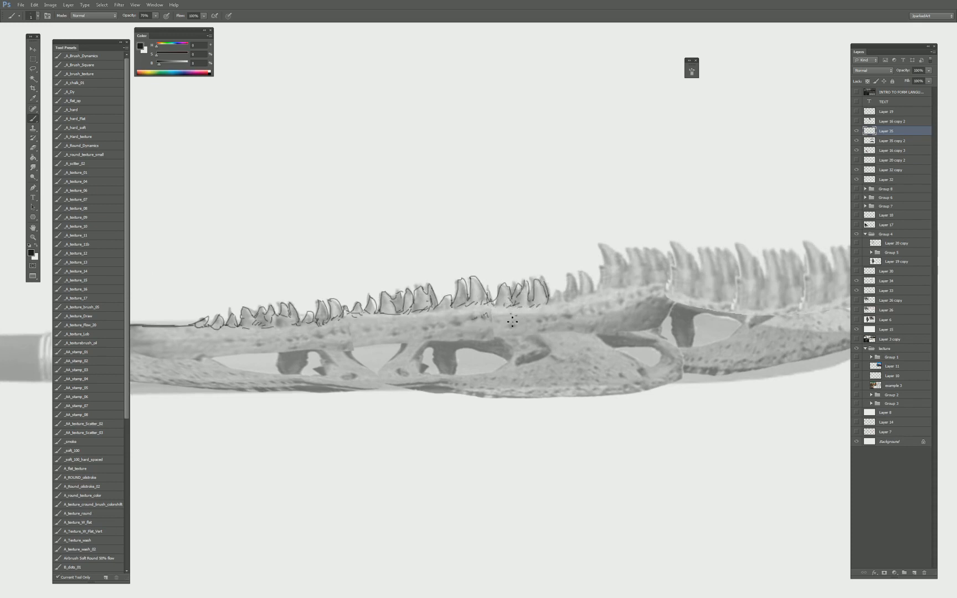
{"action": "mouse_move", "coordinate": [550, 301]}
{"action": "left_mouse_down"}
{"action": "mouse_move", "coordinate": [577, 279]}
{"action": "mouse_move", "coordinate": [580, 297]}
{"action": "mouse_move", "coordinate": [588, 276]}
{"action": "mouse_move", "coordinate": [599, 293]}
{"action": "mouse_move", "coordinate": [600, 249]}
{"action": "mouse_move", "coordinate": [628, 265]}
{"action": "mouse_move", "coordinate": [536, 248]}
{"action": "mouse_move", "coordinate": [528, 226]}
{"action": "mouse_move", "coordinate": [539, 258]}
{"action": "left_mouse_up"}
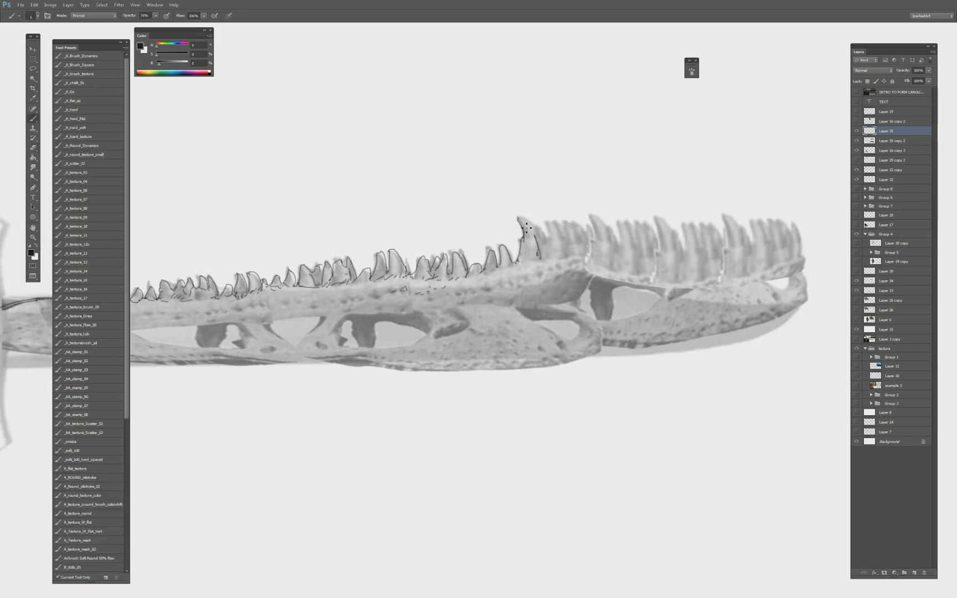
Trace the large teeth along the front part of the upper blade, undoing the last unwanted strokes.
{"action": "left_click_drag", "start_coordinate": [521, 218], "coordinate": [544, 257]}
{"action": "mouse_move", "coordinate": [544, 258]}
{"action": "left_mouse_down"}
{"action": "mouse_move", "coordinate": [548, 220]}
{"action": "mouse_move", "coordinate": [561, 233]}
{"action": "mouse_move", "coordinate": [550, 262]}
{"action": "mouse_move", "coordinate": [564, 249]}
{"action": "mouse_move", "coordinate": [557, 234]}
{"action": "mouse_move", "coordinate": [559, 242]}
{"action": "mouse_move", "coordinate": [580, 241]}
{"action": "mouse_move", "coordinate": [571, 222]}
{"action": "mouse_move", "coordinate": [586, 255]}
{"action": "mouse_move", "coordinate": [586, 231]}
{"action": "mouse_move", "coordinate": [598, 257]}
{"action": "mouse_move", "coordinate": [598, 219]}
{"action": "mouse_move", "coordinate": [614, 254]}
{"action": "mouse_move", "coordinate": [599, 263]}
{"action": "mouse_move", "coordinate": [605, 253]}
{"action": "mouse_move", "coordinate": [617, 264]}
{"action": "mouse_move", "coordinate": [624, 224]}
{"action": "mouse_move", "coordinate": [633, 272]}
{"action": "mouse_move", "coordinate": [622, 265]}
{"action": "mouse_move", "coordinate": [633, 272]}
{"action": "mouse_move", "coordinate": [641, 229]}
{"action": "mouse_move", "coordinate": [648, 248]}
{"action": "mouse_move", "coordinate": [641, 277]}
{"action": "mouse_move", "coordinate": [653, 231]}
{"action": "mouse_move", "coordinate": [661, 277]}
{"action": "mouse_move", "coordinate": [669, 222]}
{"action": "mouse_move", "coordinate": [682, 268]}
{"action": "mouse_move", "coordinate": [665, 273]}
{"action": "mouse_move", "coordinate": [671, 280]}
{"action": "mouse_move", "coordinate": [684, 270]}
{"action": "mouse_move", "coordinate": [688, 227]}
{"action": "mouse_move", "coordinate": [696, 263]}
{"action": "mouse_move", "coordinate": [681, 278]}
{"action": "left_mouse_up"}
{"action": "mouse_move", "coordinate": [740, 237]}
{"action": "left_mouse_down"}
{"action": "mouse_move", "coordinate": [653, 250]}
{"action": "mouse_move", "coordinate": [609, 285]}
{"action": "mouse_move", "coordinate": [618, 234]}
{"action": "mouse_move", "coordinate": [626, 277]}
{"action": "mouse_move", "coordinate": [644, 228]}
{"action": "mouse_move", "coordinate": [657, 275]}
{"action": "mouse_move", "coordinate": [643, 269]}
{"action": "mouse_move", "coordinate": [652, 244]}
{"action": "mouse_move", "coordinate": [662, 266]}
{"action": "mouse_move", "coordinate": [672, 224]}
{"action": "mouse_move", "coordinate": [659, 291]}
{"action": "mouse_move", "coordinate": [653, 282]}
{"action": "mouse_move", "coordinate": [712, 232]}
{"action": "mouse_move", "coordinate": [695, 265]}
{"action": "mouse_move", "coordinate": [665, 288]}
{"action": "mouse_move", "coordinate": [718, 225]}
{"action": "left_mouse_up"}
{"action": "key", "text": "ctrl+alt+z"}
{"action": "key", "text": "ctrl+alt+z"}
{"action": "key", "text": "ctrl+alt+z"}
{"action": "key", "text": "ctrl+alt+z"}
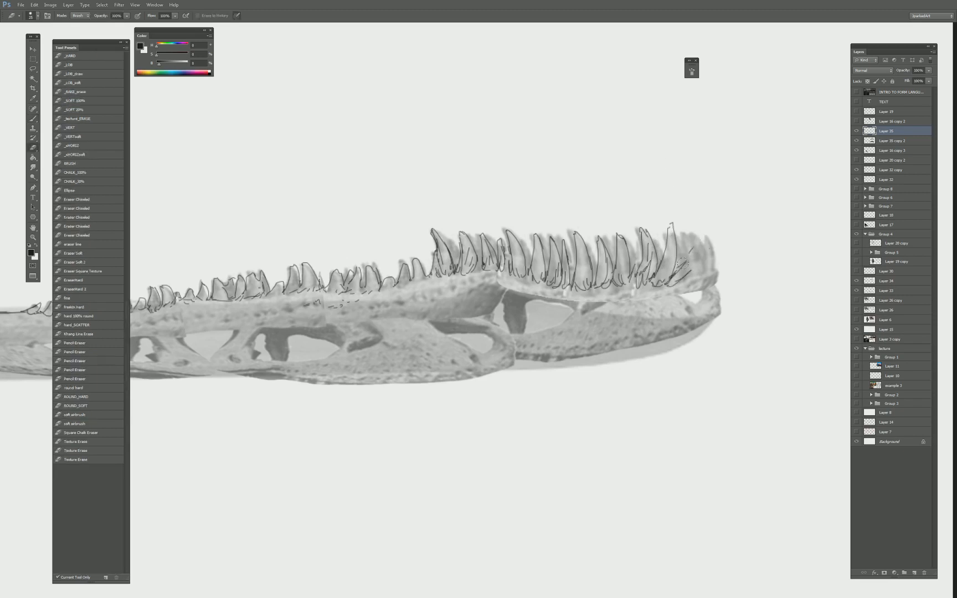
Draw long curved spikes and a rounded opening at the upper blade's tip, and outline the tip's front and underside.
{"action": "mouse_move", "coordinate": [676, 275]}
{"action": "left_mouse_down"}
{"action": "mouse_move", "coordinate": [722, 217]}
{"action": "mouse_move", "coordinate": [699, 274]}
{"action": "mouse_move", "coordinate": [679, 289]}
{"action": "mouse_move", "coordinate": [689, 260]}
{"action": "mouse_move", "coordinate": [698, 281]}
{"action": "mouse_move", "coordinate": [690, 287]}
{"action": "mouse_move", "coordinate": [735, 266]}
{"action": "mouse_move", "coordinate": [693, 290]}
{"action": "mouse_move", "coordinate": [698, 313]}
{"action": "mouse_move", "coordinate": [686, 298]}
{"action": "left_mouse_up"}
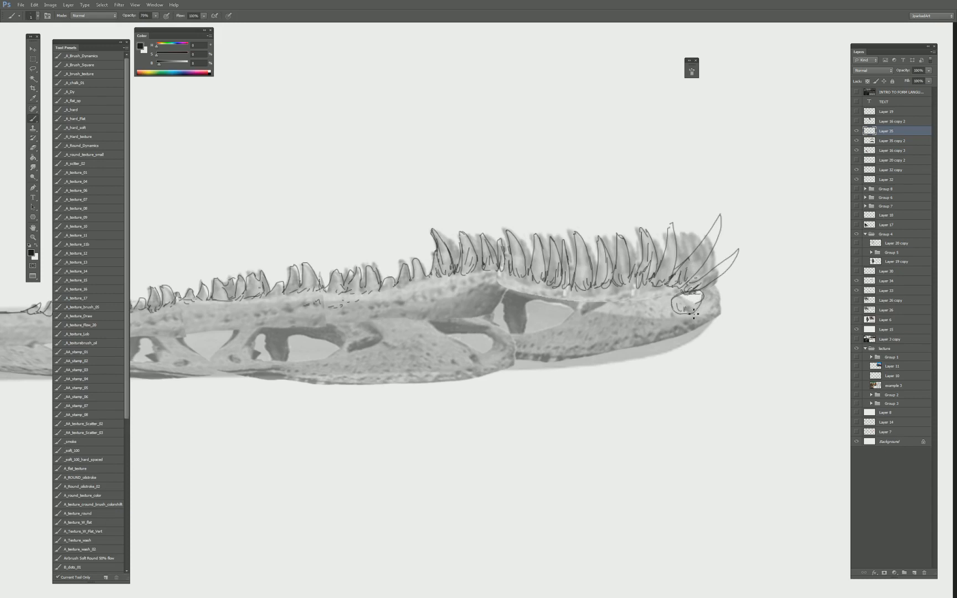
{"action": "mouse_move", "coordinate": [724, 272]}
{"action": "left_mouse_down"}
{"action": "mouse_move", "coordinate": [726, 318]}
{"action": "mouse_move", "coordinate": [660, 340]}
{"action": "left_mouse_up"}
{"action": "key", "text": "ctrl+z"}
{"action": "mouse_move", "coordinate": [526, 362]}
{"action": "left_mouse_down"}
{"action": "mouse_move", "coordinate": [568, 364]}
{"action": "mouse_move", "coordinate": [694, 332]}
{"action": "left_mouse_up"}
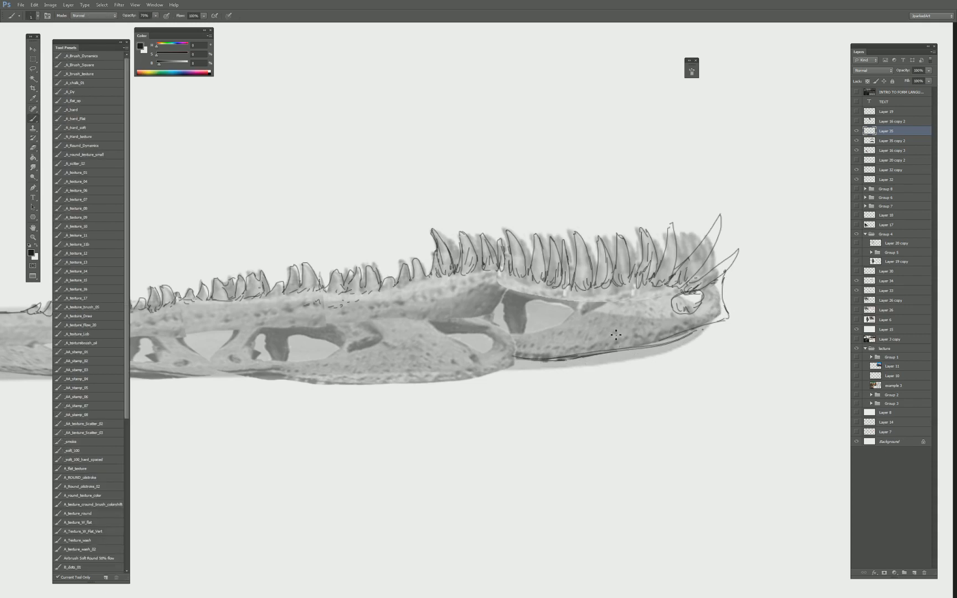
Trace the lower edge of the upper blade's bones from the middle section toward the tip.
{"action": "left_click_drag", "start_coordinate": [557, 369], "coordinate": [648, 357]}
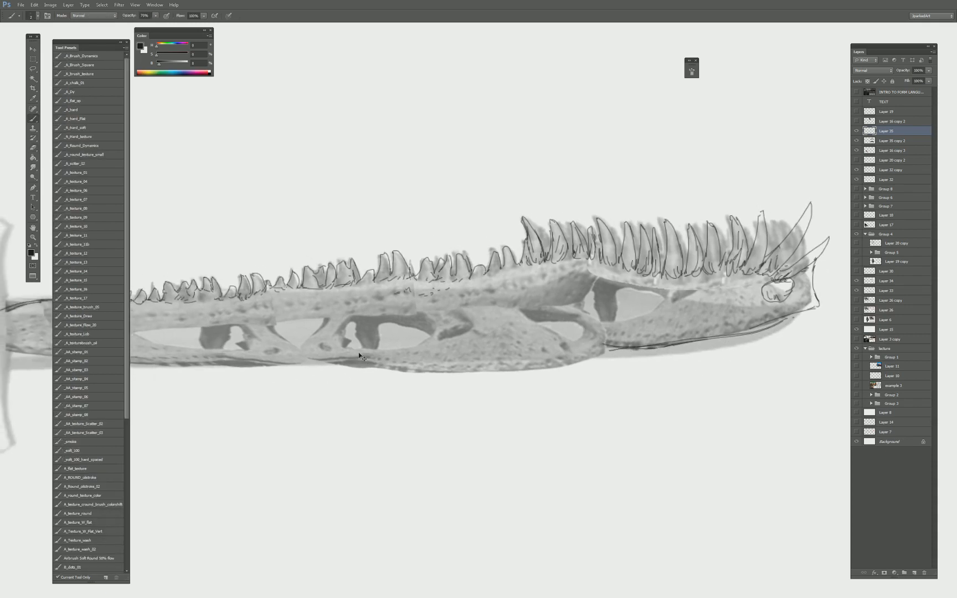
{"action": "mouse_move", "coordinate": [330, 365]}
{"action": "left_mouse_down"}
{"action": "mouse_move", "coordinate": [540, 369]}
{"action": "mouse_move", "coordinate": [637, 350]}
{"action": "left_mouse_up"}
{"action": "key", "text": "e"}
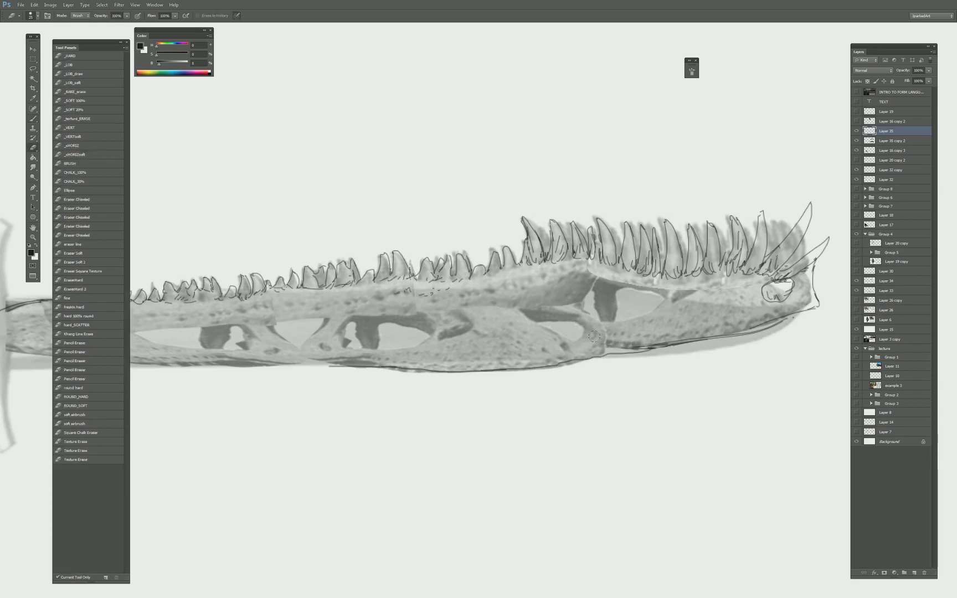
{"action": "key", "text": "b"}
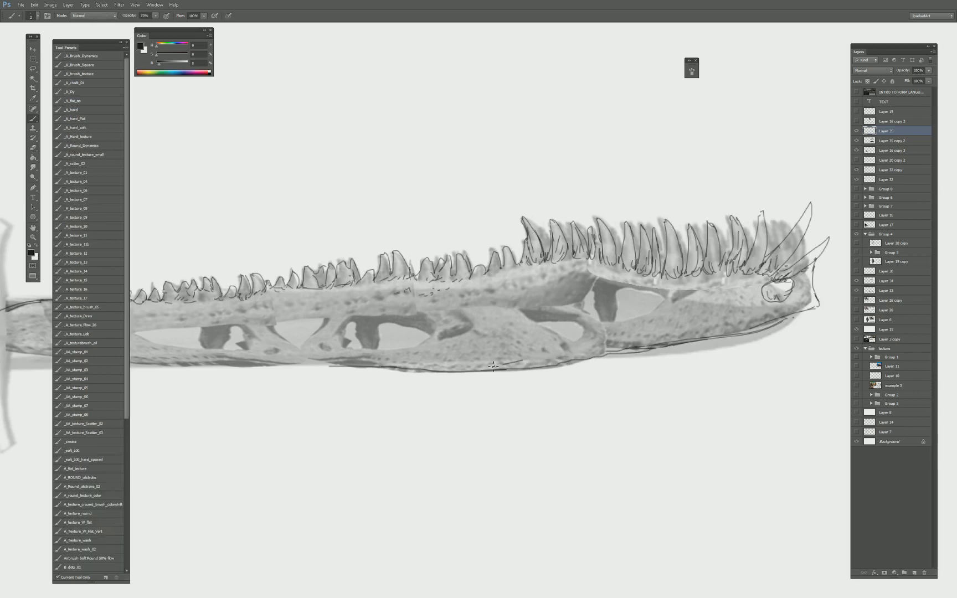
Outline the bone openings in the upper blade's front half and add short texture dashes along the lower edge.
{"action": "key", "text": "]"}
{"action": "mouse_move", "coordinate": [468, 363]}
{"action": "left_mouse_down"}
{"action": "mouse_move", "coordinate": [565, 347]}
{"action": "mouse_move", "coordinate": [579, 319]}
{"action": "mouse_move", "coordinate": [537, 322]}
{"action": "mouse_move", "coordinate": [586, 335]}
{"action": "mouse_move", "coordinate": [592, 291]}
{"action": "mouse_move", "coordinate": [601, 324]}
{"action": "mouse_move", "coordinate": [586, 318]}
{"action": "mouse_move", "coordinate": [616, 293]}
{"action": "mouse_move", "coordinate": [670, 299]}
{"action": "left_mouse_up"}
{"action": "key", "text": "]"}
{"action": "key", "text": "["}
{"action": "mouse_move", "coordinate": [615, 320]}
{"action": "left_mouse_down"}
{"action": "mouse_move", "coordinate": [662, 319]}
{"action": "mouse_move", "coordinate": [673, 299]}
{"action": "mouse_move", "coordinate": [621, 285]}
{"action": "left_mouse_up"}
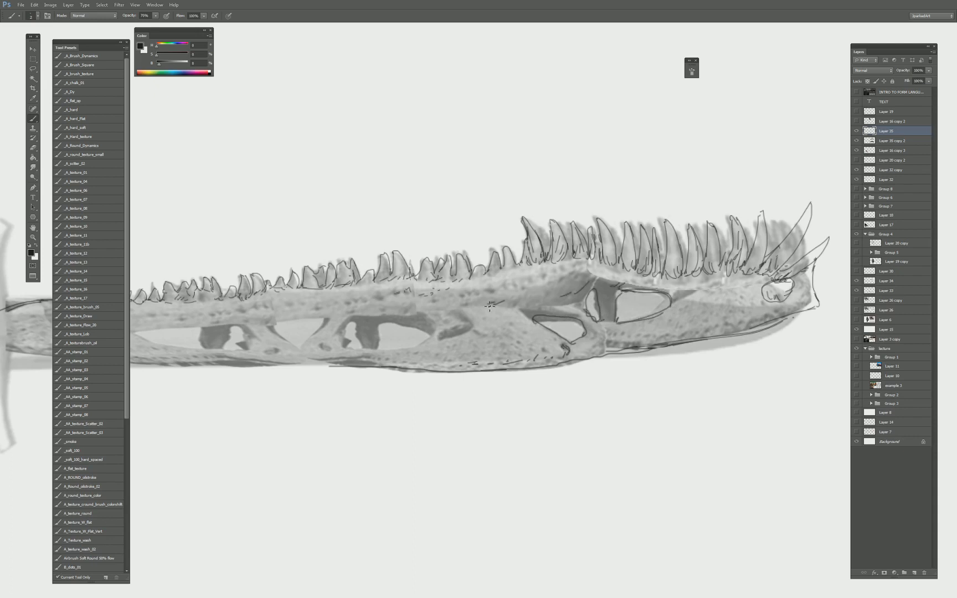
Outline the two middle openings of the upper blade and the bone struts between them.
{"action": "mouse_move", "coordinate": [477, 325]}
{"action": "left_mouse_down"}
{"action": "mouse_move", "coordinate": [508, 315]}
{"action": "mouse_move", "coordinate": [498, 325]}
{"action": "left_mouse_up"}
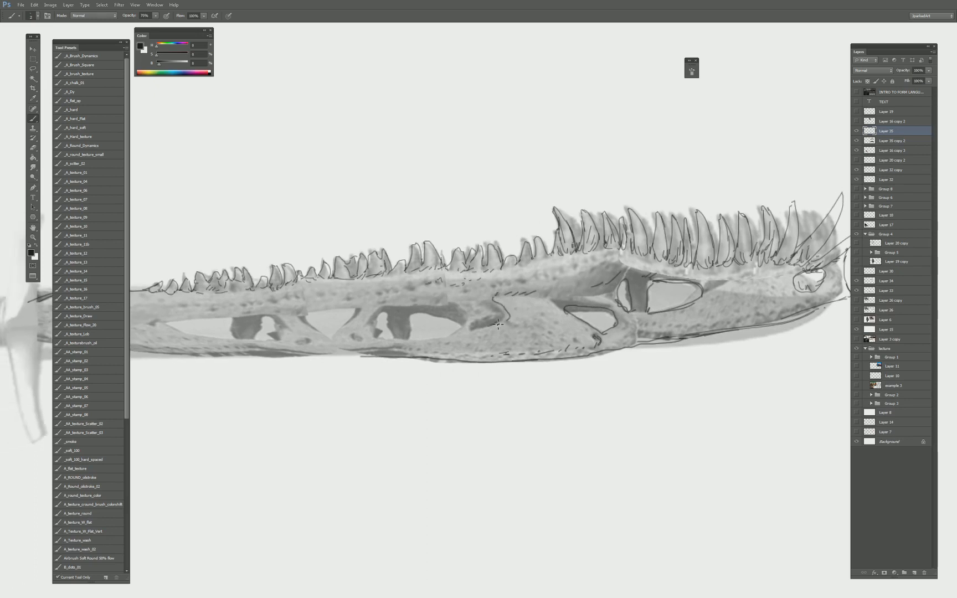
{"action": "mouse_move", "coordinate": [413, 332]}
{"action": "left_mouse_down"}
{"action": "mouse_move", "coordinate": [602, 310]}
{"action": "mouse_move", "coordinate": [607, 321]}
{"action": "mouse_move", "coordinate": [547, 315]}
{"action": "left_mouse_up"}
{"action": "mouse_move", "coordinate": [541, 315]}
{"action": "left_mouse_down"}
{"action": "mouse_move", "coordinate": [520, 318]}
{"action": "mouse_move", "coordinate": [504, 309]}
{"action": "mouse_move", "coordinate": [500, 288]}
{"action": "mouse_move", "coordinate": [681, 284]}
{"action": "mouse_move", "coordinate": [540, 287]}
{"action": "mouse_move", "coordinate": [604, 291]}
{"action": "mouse_move", "coordinate": [580, 289]}
{"action": "mouse_move", "coordinate": [566, 317]}
{"action": "mouse_move", "coordinate": [538, 300]}
{"action": "mouse_move", "coordinate": [548, 290]}
{"action": "mouse_move", "coordinate": [532, 316]}
{"action": "mouse_move", "coordinate": [559, 291]}
{"action": "mouse_move", "coordinate": [567, 301]}
{"action": "mouse_move", "coordinate": [590, 294]}
{"action": "mouse_move", "coordinate": [603, 277]}
{"action": "mouse_move", "coordinate": [572, 272]}
{"action": "left_mouse_up"}
{"action": "left_click_drag", "start_coordinate": [502, 276], "coordinate": [488, 276]}
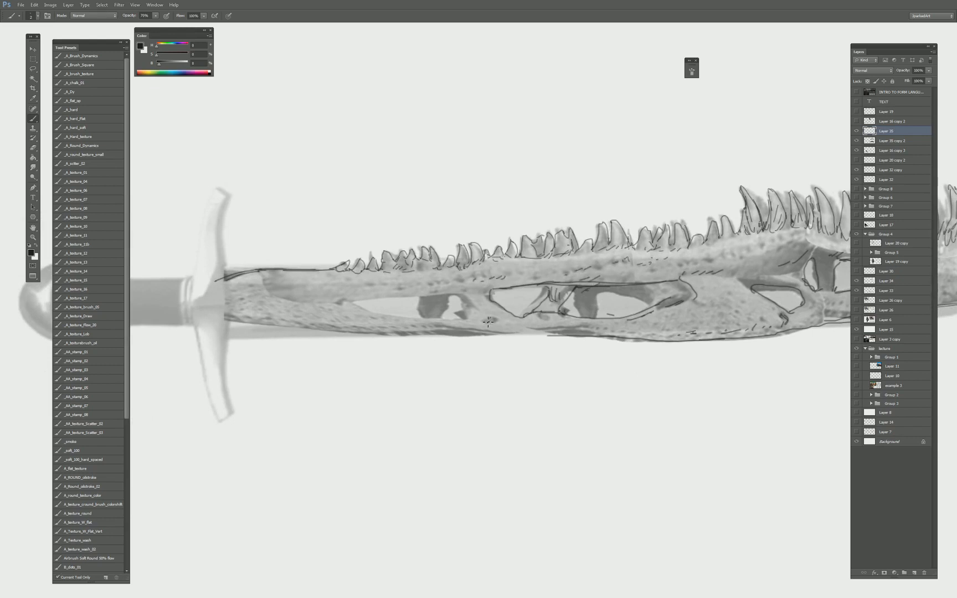
Draw two small holes below the upper blade's middle openings and strengthen the lower edge line beneath them.
{"action": "left_click_drag", "start_coordinate": [487, 321], "coordinate": [492, 325]}
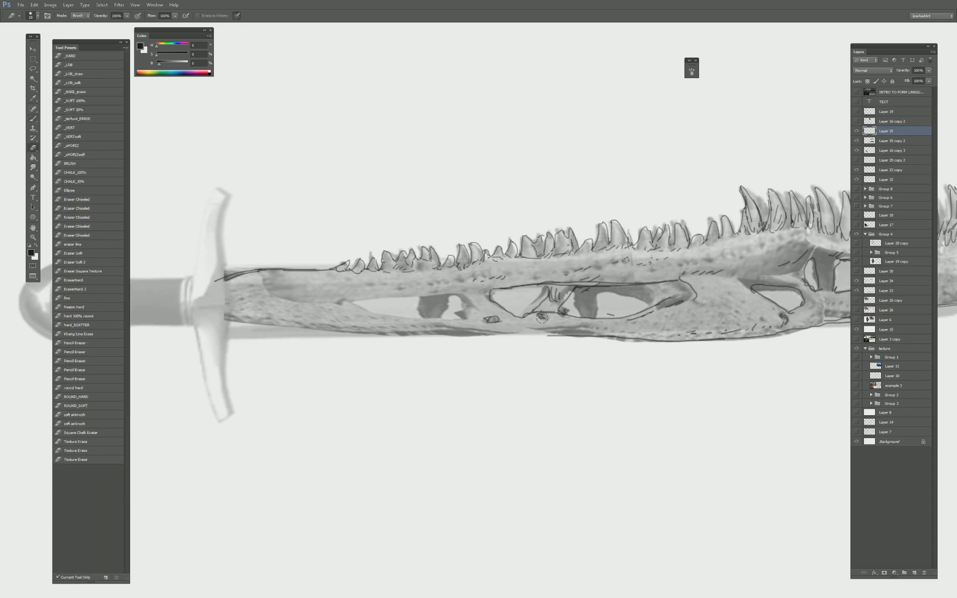
{"action": "mouse_move", "coordinate": [541, 320]}
{"action": "left_mouse_down"}
{"action": "mouse_move", "coordinate": [558, 326]}
{"action": "mouse_move", "coordinate": [487, 327]}
{"action": "left_mouse_up"}
{"action": "left_click_drag", "start_coordinate": [391, 335], "coordinate": [574, 335]}
{"action": "left_click_drag", "start_coordinate": [504, 336], "coordinate": [596, 335]}
{"action": "left_click_drag", "start_coordinate": [626, 333], "coordinate": [641, 332]}
{"action": "left_click_drag", "start_coordinate": [656, 334], "coordinate": [662, 336]}
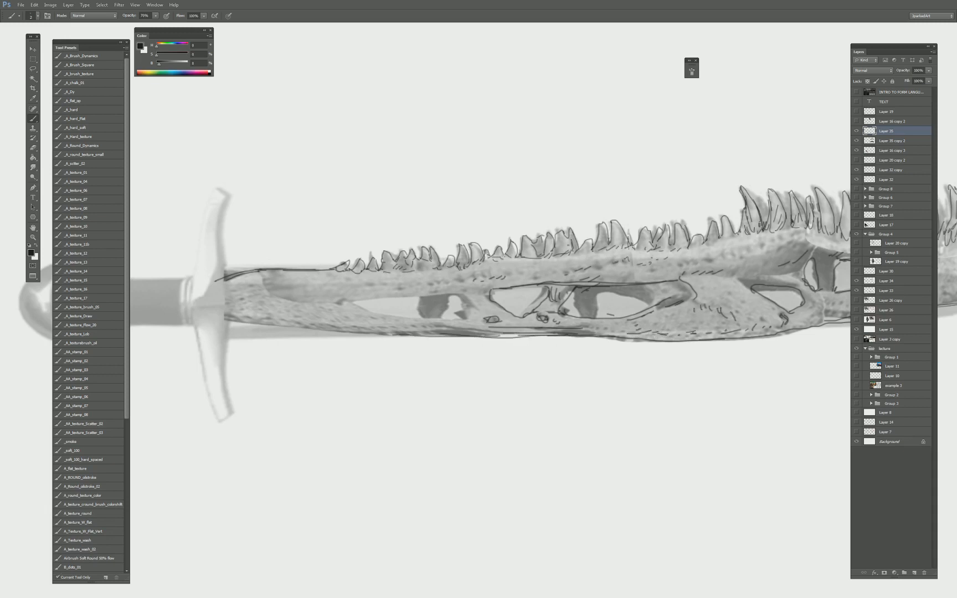
Hatch the broad bone surface between the upper blade's middle and front openings with short curved strokes.
{"action": "mouse_move", "coordinate": [771, 305]}
{"action": "left_mouse_down"}
{"action": "mouse_move", "coordinate": [632, 301]}
{"action": "mouse_move", "coordinate": [621, 277]}
{"action": "left_mouse_up"}
{"action": "left_click_drag", "start_coordinate": [558, 265], "coordinate": [579, 276]}
{"action": "left_click_drag", "start_coordinate": [567, 266], "coordinate": [604, 292]}
{"action": "left_click_drag", "start_coordinate": [585, 278], "coordinate": [613, 290]}
{"action": "left_click_drag", "start_coordinate": [606, 277], "coordinate": [620, 290]}
{"action": "left_click_drag", "start_coordinate": [727, 271], "coordinate": [594, 269]}
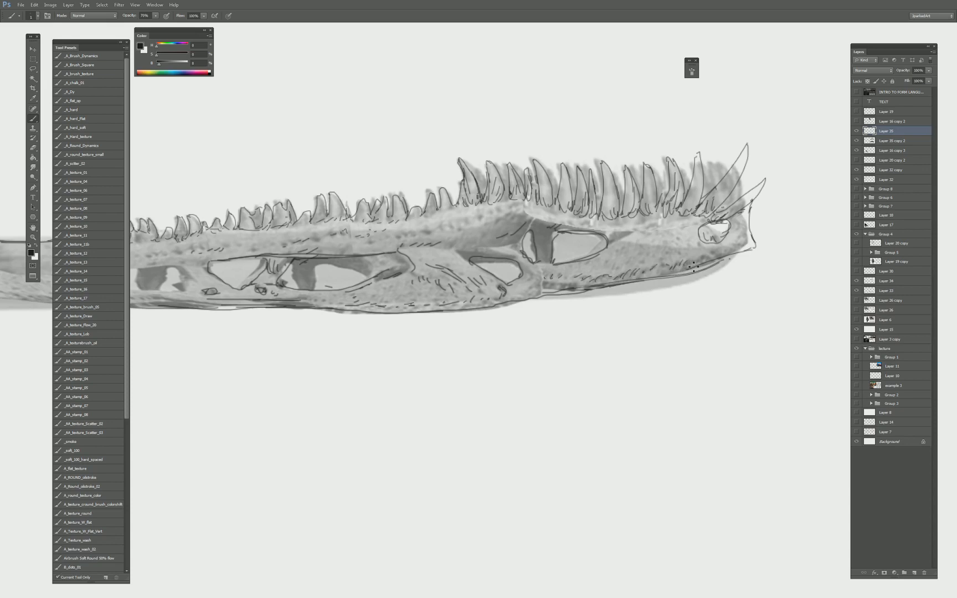
Add small surface marks near the upper blade's tip and along the bone just below the teeth.
{"action": "left_click_drag", "start_coordinate": [742, 237], "coordinate": [752, 244]}
{"action": "left_click_drag", "start_coordinate": [357, 221], "coordinate": [631, 211]}
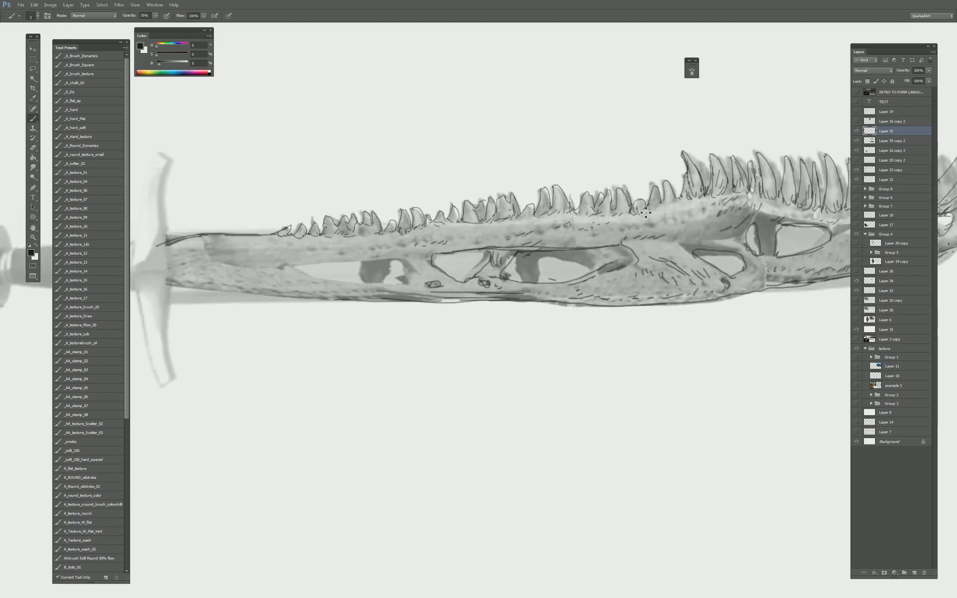
{"action": "left_click_drag", "start_coordinate": [362, 239], "coordinate": [476, 239]}
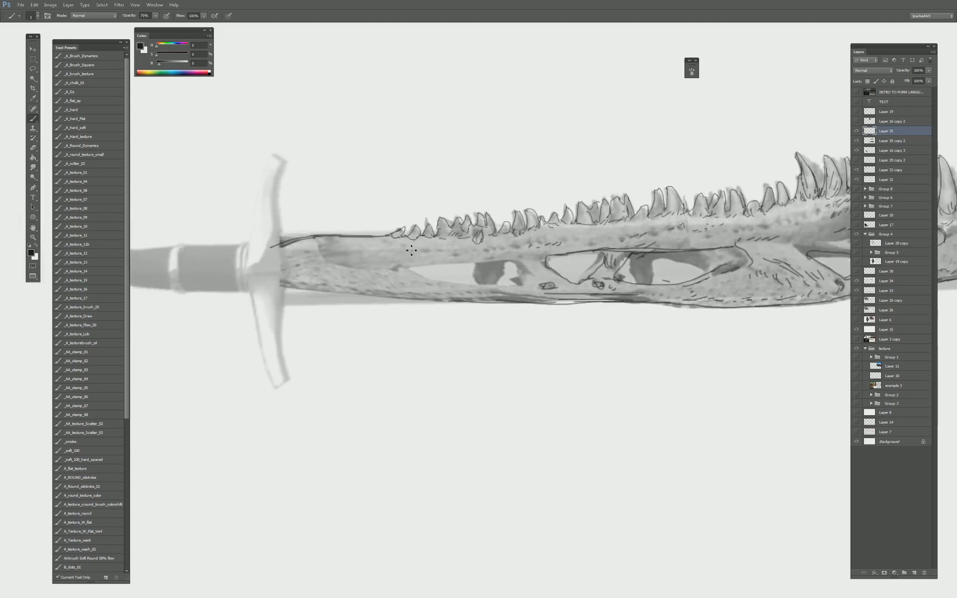
Draw a row of small pits on the upper blade near the guard and outline the opening nearest the guard.
{"action": "left_click_drag", "start_coordinate": [409, 248], "coordinate": [417, 239]}
{"action": "left_click_drag", "start_coordinate": [359, 249], "coordinate": [334, 251]}
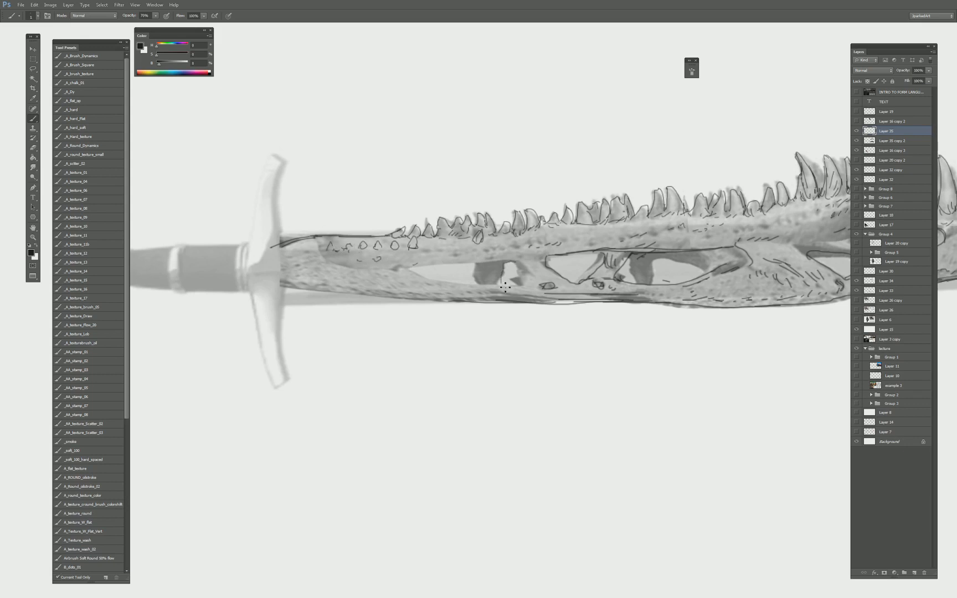
{"action": "mouse_move", "coordinate": [519, 265]}
{"action": "left_mouse_down"}
{"action": "mouse_move", "coordinate": [500, 275]}
{"action": "mouse_move", "coordinate": [478, 265]}
{"action": "mouse_move", "coordinate": [467, 285]}
{"action": "mouse_move", "coordinate": [462, 275]}
{"action": "mouse_move", "coordinate": [476, 269]}
{"action": "mouse_move", "coordinate": [462, 279]}
{"action": "mouse_move", "coordinate": [439, 273]}
{"action": "mouse_move", "coordinate": [477, 271]}
{"action": "mouse_move", "coordinate": [487, 232]}
{"action": "mouse_move", "coordinate": [473, 265]}
{"action": "mouse_move", "coordinate": [409, 270]}
{"action": "mouse_move", "coordinate": [459, 287]}
{"action": "mouse_move", "coordinate": [474, 273]}
{"action": "mouse_move", "coordinate": [447, 282]}
{"action": "mouse_move", "coordinate": [404, 269]}
{"action": "left_mouse_up"}
{"action": "key", "text": "ctrl+z"}
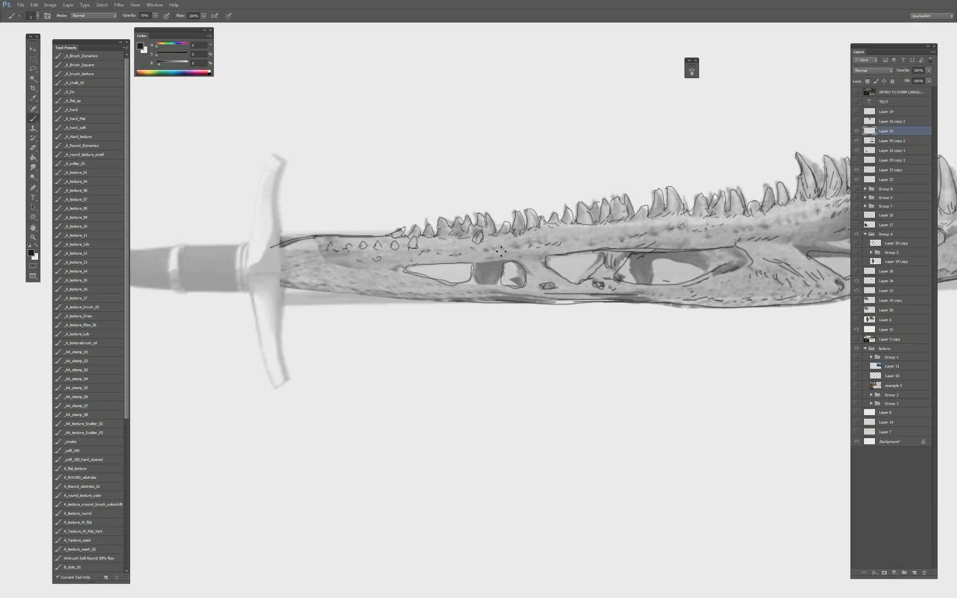
Strengthen the upper blade's lower edge line from the nearest opening back to the guard.
{"action": "left_click_drag", "start_coordinate": [500, 287], "coordinate": [460, 291]}
{"action": "left_click_drag", "start_coordinate": [300, 297], "coordinate": [460, 298]}
{"action": "left_click_drag", "start_coordinate": [306, 243], "coordinate": [421, 269]}
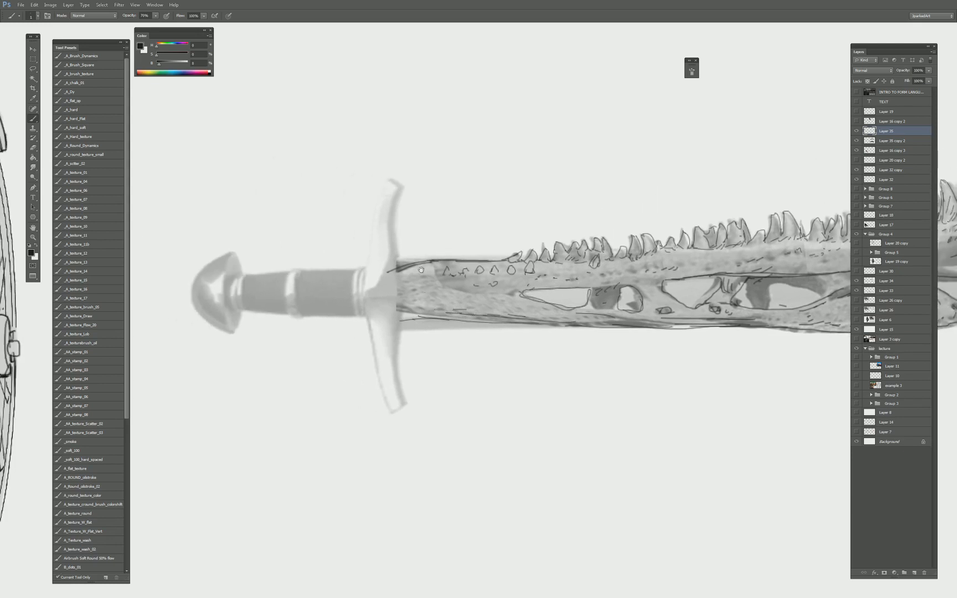
{"action": "left_click_drag", "start_coordinate": [412, 313], "coordinate": [397, 319]}
Outline both arms of the upper sword's crossguard with long curved lines, undoing the strokes that miss the shape.
{"action": "left_click_drag", "start_coordinate": [395, 262], "coordinate": [403, 401]}
{"action": "left_click_drag", "start_coordinate": [394, 327], "coordinate": [405, 405]}
{"action": "mouse_move", "coordinate": [394, 260]}
{"action": "left_mouse_down"}
{"action": "mouse_move", "coordinate": [402, 190]}
{"action": "mouse_move", "coordinate": [393, 237]}
{"action": "left_mouse_up"}
{"action": "mouse_move", "coordinate": [391, 187]}
{"action": "left_mouse_down"}
{"action": "mouse_move", "coordinate": [387, 372]}
{"action": "mouse_move", "coordinate": [403, 403]}
{"action": "mouse_move", "coordinate": [374, 343]}
{"action": "mouse_move", "coordinate": [377, 287]}
{"action": "left_mouse_up"}
{"action": "key", "text": "ctrl+z"}
{"action": "left_click_drag", "start_coordinate": [372, 247], "coordinate": [374, 354]}
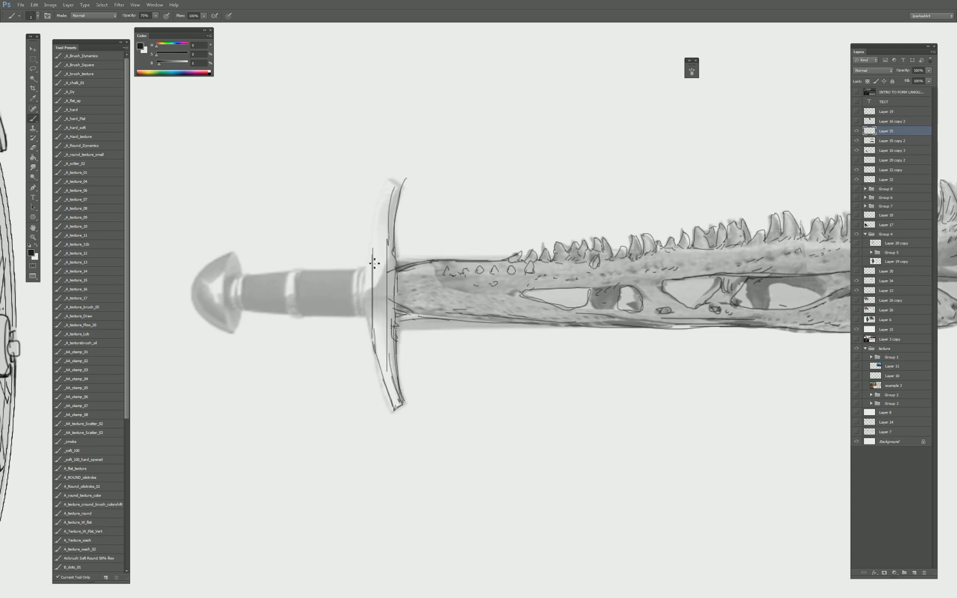
{"action": "left_click_drag", "start_coordinate": [372, 266], "coordinate": [372, 329]}
{"action": "left_click_drag", "start_coordinate": [373, 263], "coordinate": [373, 213]}
{"action": "mouse_move", "coordinate": [392, 178]}
{"action": "left_mouse_down"}
{"action": "mouse_move", "coordinate": [375, 217]}
{"action": "mouse_move", "coordinate": [401, 178]}
{"action": "mouse_move", "coordinate": [372, 226]}
{"action": "mouse_move", "coordinate": [375, 349]}
{"action": "mouse_move", "coordinate": [377, 218]}
{"action": "mouse_move", "coordinate": [376, 323]}
{"action": "left_mouse_up"}
{"action": "key", "text": "ctrl+z"}
Draw two crossed binding straps over the centre of the upper sword's guard, erasing the guard lines beneath them.
{"action": "key", "text": "e"}
{"action": "key", "text": "b"}
{"action": "key", "text": "e"}
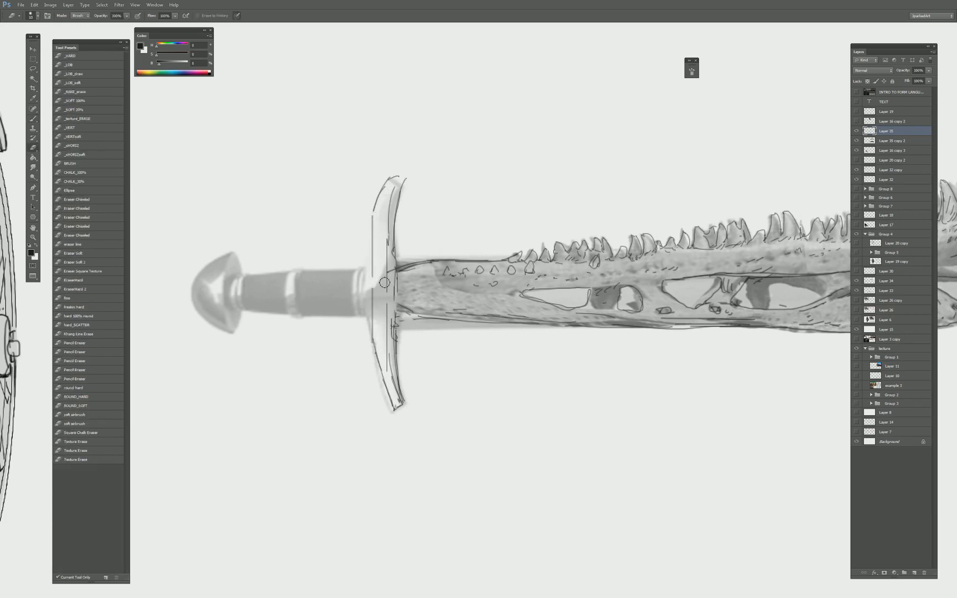
{"action": "key", "text": "b"}
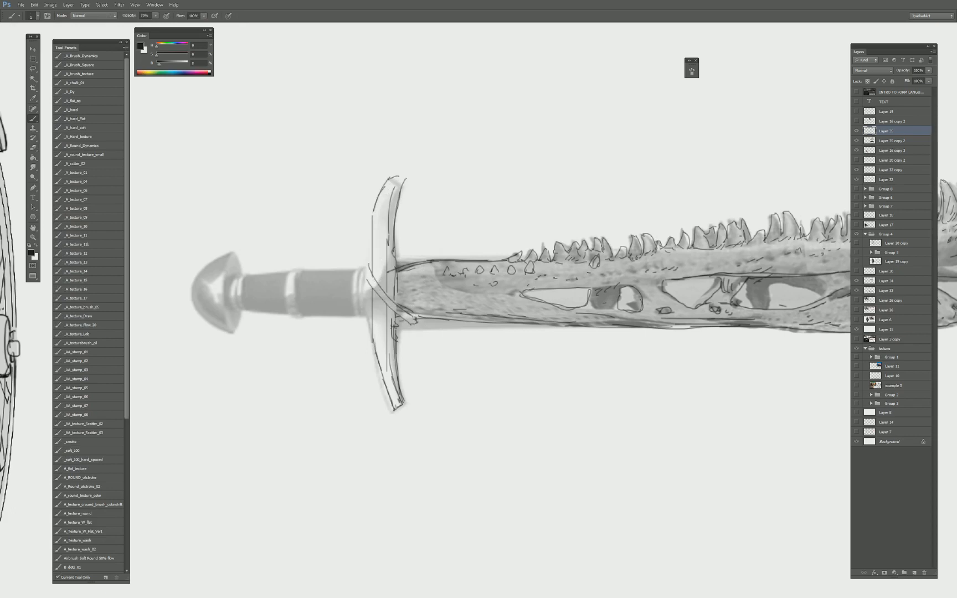
{"action": "key", "text": "e"}
{"action": "key", "text": "b"}
{"action": "mouse_move", "coordinate": [367, 322]}
{"action": "left_mouse_down"}
{"action": "mouse_move", "coordinate": [407, 268]}
{"action": "mouse_move", "coordinate": [370, 297]}
{"action": "mouse_move", "coordinate": [363, 320]}
{"action": "left_mouse_up"}
{"action": "key", "text": "e"}
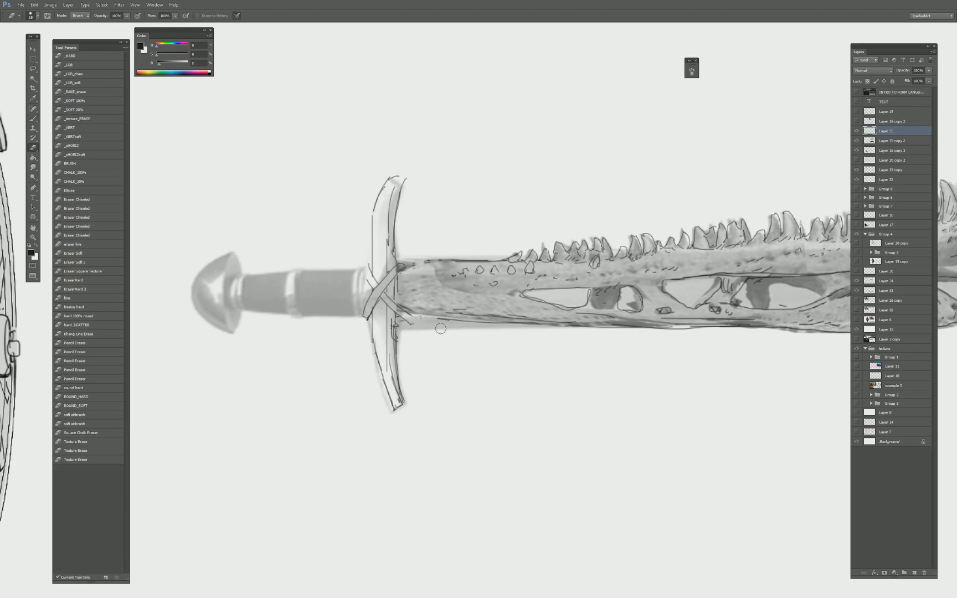
Draw strap windings around the base of the upper blade just in front of the guard.
{"action": "key", "text": "b"}
{"action": "left_click_drag", "start_coordinate": [414, 262], "coordinate": [425, 319]}
{"action": "mouse_move", "coordinate": [418, 262]}
{"action": "left_mouse_down"}
{"action": "mouse_move", "coordinate": [431, 324]}
{"action": "mouse_move", "coordinate": [430, 267]}
{"action": "mouse_move", "coordinate": [440, 260]}
{"action": "mouse_move", "coordinate": [430, 318]}
{"action": "left_mouse_up"}
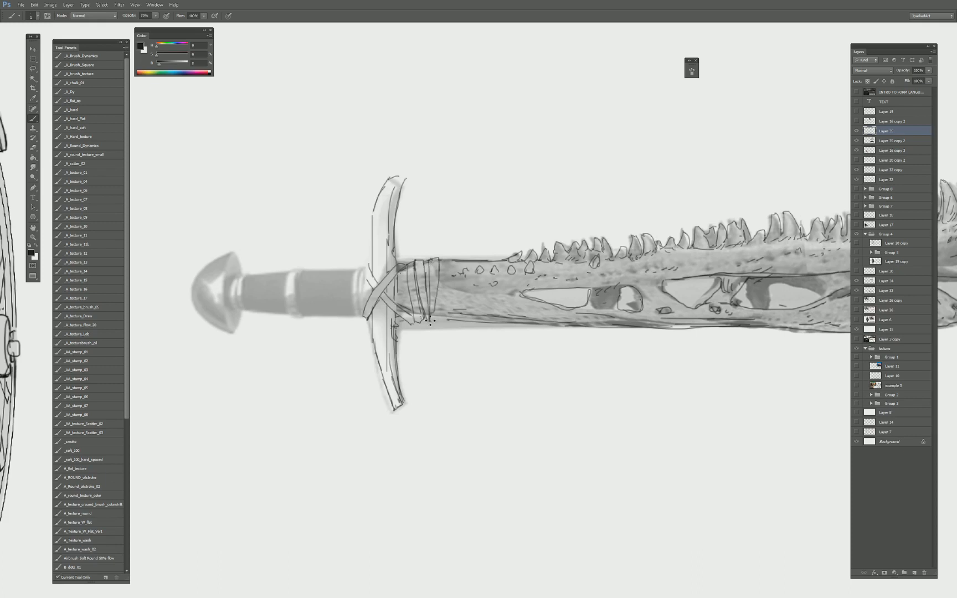
{"action": "mouse_move", "coordinate": [441, 261]}
{"action": "left_mouse_down"}
{"action": "mouse_move", "coordinate": [451, 281]}
{"action": "mouse_move", "coordinate": [444, 318]}
{"action": "left_mouse_up"}
{"action": "left_click_drag", "start_coordinate": [453, 262], "coordinate": [460, 326]}
{"action": "left_click_drag", "start_coordinate": [454, 265], "coordinate": [464, 309]}
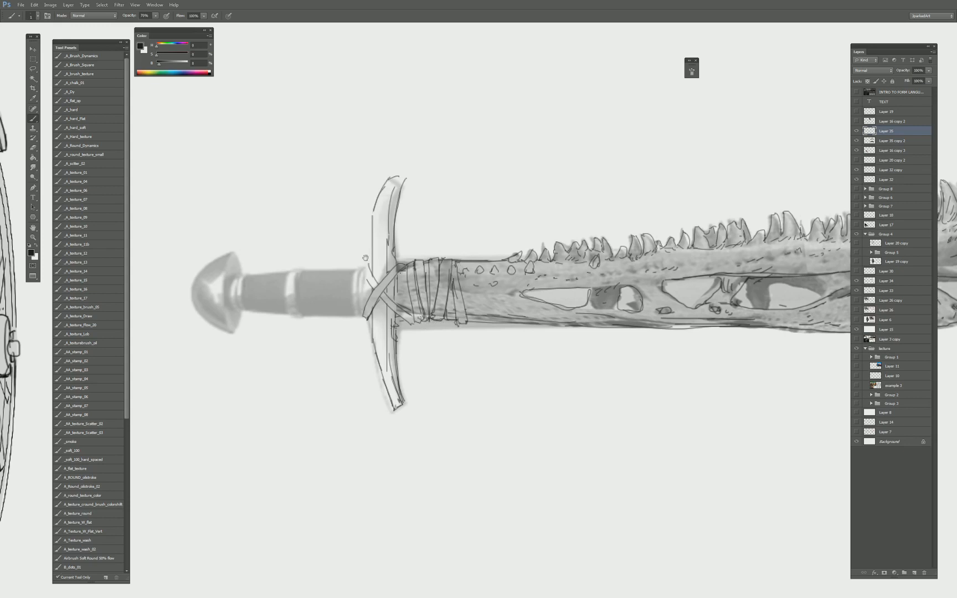
Outline the grip collar behind the guard and add strap windings around the adjoining part of the grip.
{"action": "mouse_move", "coordinate": [366, 258]}
{"action": "left_mouse_down"}
{"action": "mouse_move", "coordinate": [379, 251]}
{"action": "mouse_move", "coordinate": [376, 314]}
{"action": "mouse_move", "coordinate": [364, 265]}
{"action": "mouse_move", "coordinate": [364, 312]}
{"action": "mouse_move", "coordinate": [377, 265]}
{"action": "left_mouse_up"}
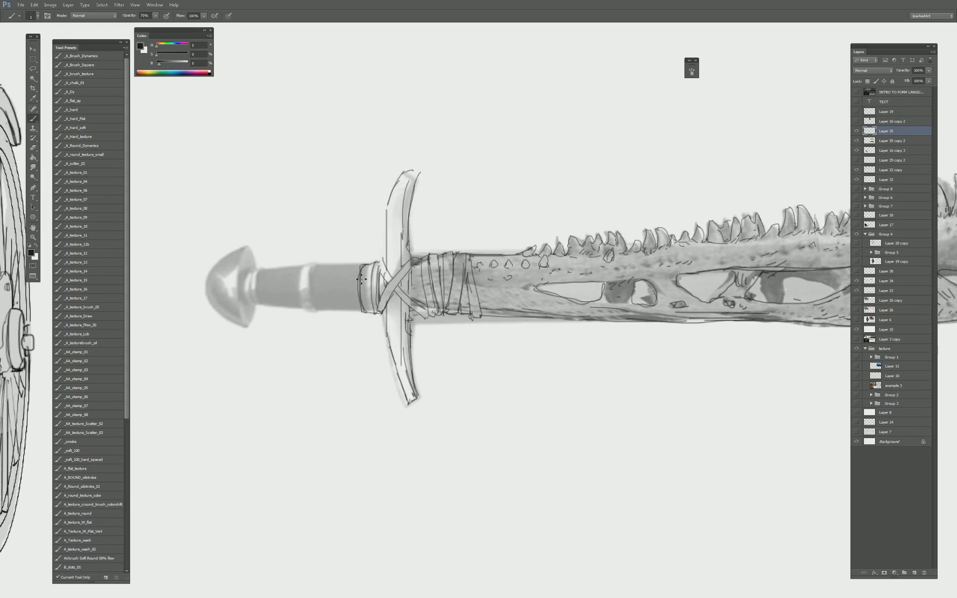
{"action": "mouse_move", "coordinate": [365, 314]}
{"action": "left_mouse_down"}
{"action": "mouse_move", "coordinate": [350, 313]}
{"action": "mouse_move", "coordinate": [335, 265]}
{"action": "mouse_move", "coordinate": [349, 314]}
{"action": "mouse_move", "coordinate": [326, 310]}
{"action": "left_mouse_up"}
{"action": "mouse_move", "coordinate": [330, 264]}
{"action": "left_mouse_down"}
{"action": "mouse_move", "coordinate": [335, 306]}
{"action": "mouse_move", "coordinate": [318, 299]}
{"action": "left_mouse_up"}
{"action": "mouse_move", "coordinate": [318, 265]}
{"action": "left_mouse_down"}
{"action": "mouse_move", "coordinate": [331, 265]}
{"action": "mouse_move", "coordinate": [318, 311]}
{"action": "left_mouse_up"}
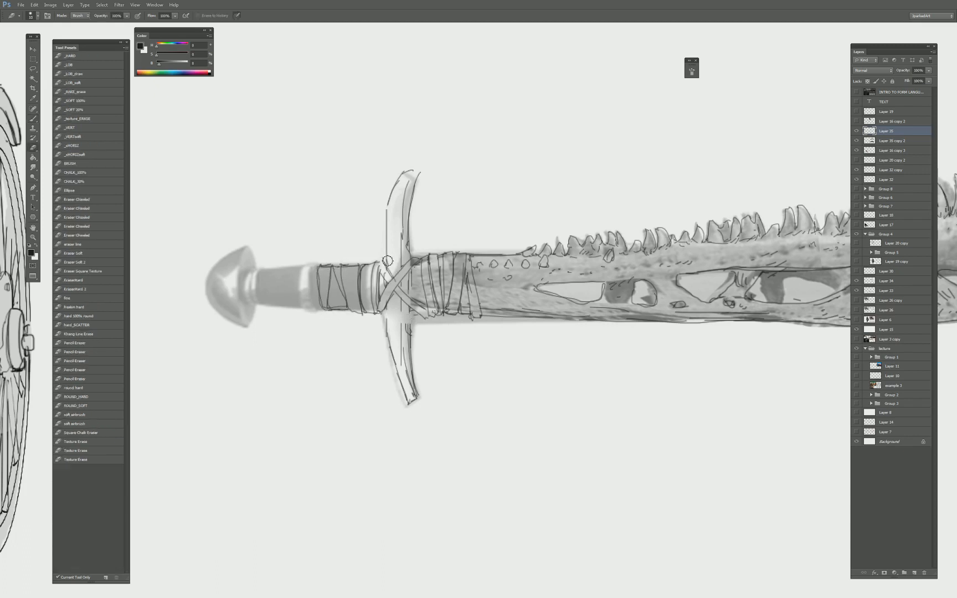
Add horizontal binding bands across the guard above and below the crossed straps, clearing the lines beneath.
{"action": "left_click_drag", "start_coordinate": [382, 259], "coordinate": [411, 252]}
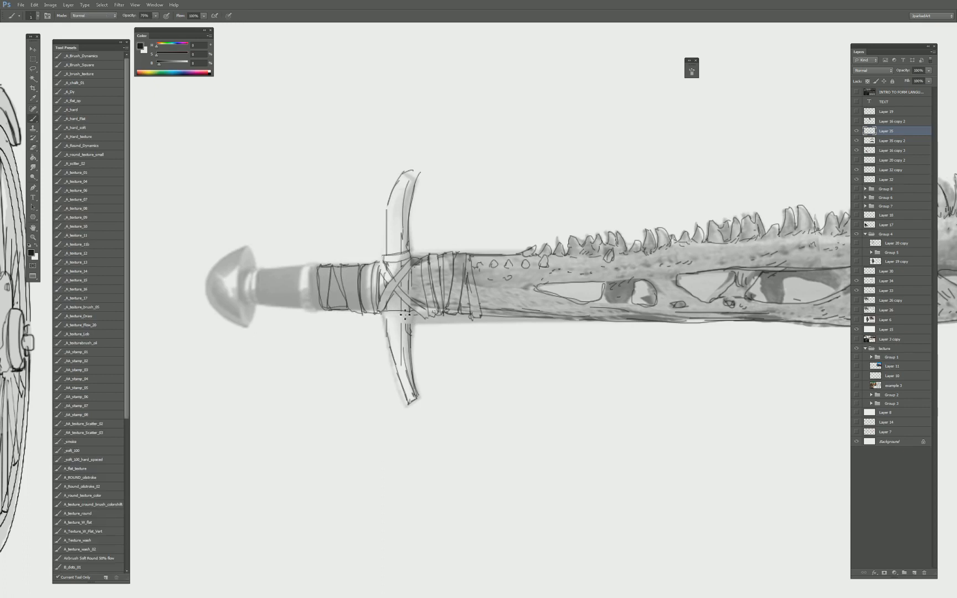
{"action": "left_click_drag", "start_coordinate": [394, 327], "coordinate": [413, 322]}
{"action": "left_click_drag", "start_coordinate": [382, 318], "coordinate": [415, 312]}
Redraw the rest of the upper sword's grip and pommel as a bone shaft ending in a two-lobed knob.
{"action": "key", "text": "ctrl+minus"}
{"action": "key", "text": "ctrl+minus"}
{"action": "left_click_drag", "start_coordinate": [468, 367], "coordinate": [500, 361]}
{"action": "key", "text": "ctrl+plus"}
{"action": "key", "text": "ctrl+plus"}
{"action": "mouse_move", "coordinate": [379, 298]}
{"action": "left_mouse_down"}
{"action": "mouse_move", "coordinate": [321, 295]}
{"action": "mouse_move", "coordinate": [378, 299]}
{"action": "left_mouse_up"}
{"action": "mouse_move", "coordinate": [377, 257]}
{"action": "left_mouse_down"}
{"action": "mouse_move", "coordinate": [278, 247]}
{"action": "mouse_move", "coordinate": [258, 270]}
{"action": "mouse_move", "coordinate": [280, 310]}
{"action": "mouse_move", "coordinate": [357, 284]}
{"action": "mouse_move", "coordinate": [331, 286]}
{"action": "left_mouse_up"}
{"action": "left_click_drag", "start_coordinate": [332, 284], "coordinate": [365, 280]}
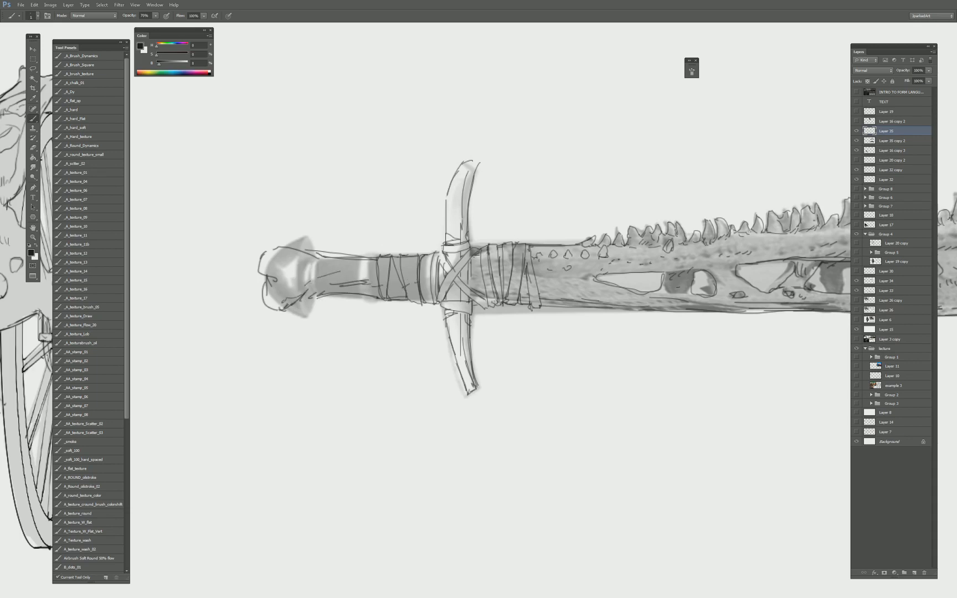
Erase both curved tips of the upper sword's guard and cap its upper arm with a short flat end.
{"action": "key", "text": "e"}
{"action": "left_click_drag", "start_coordinate": [473, 156], "coordinate": [480, 173]}
{"action": "key", "text": "b"}
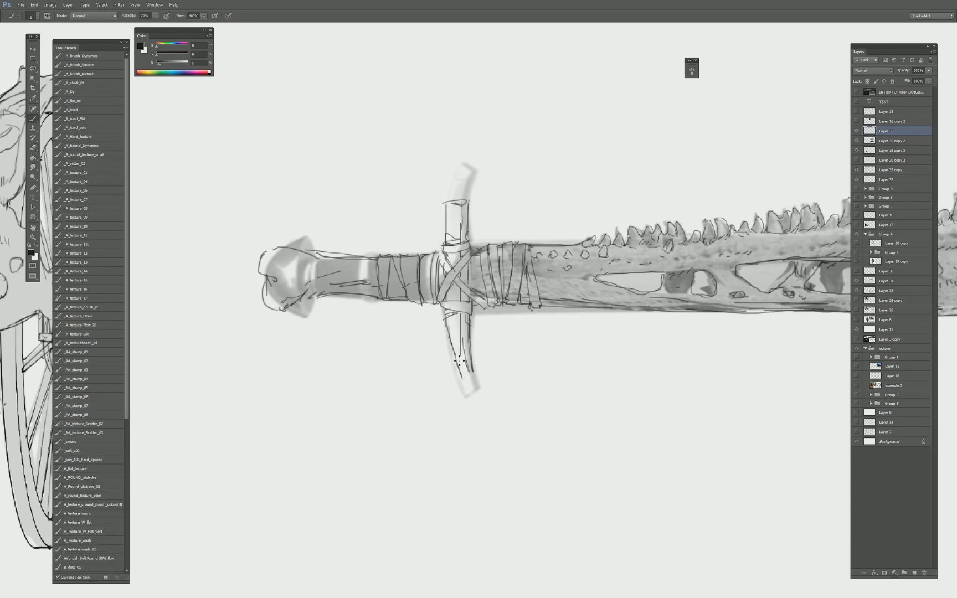
Extend the guard's lower arm into a long curved pointed claw, clean up its edges and add inner surface lines.
{"action": "mouse_move", "coordinate": [456, 350]}
{"action": "left_mouse_down"}
{"action": "mouse_move", "coordinate": [491, 442]}
{"action": "mouse_move", "coordinate": [481, 388]}
{"action": "mouse_move", "coordinate": [490, 429]}
{"action": "left_mouse_up"}
{"action": "left_click_drag", "start_coordinate": [476, 349], "coordinate": [491, 432]}
{"action": "key", "text": "e"}
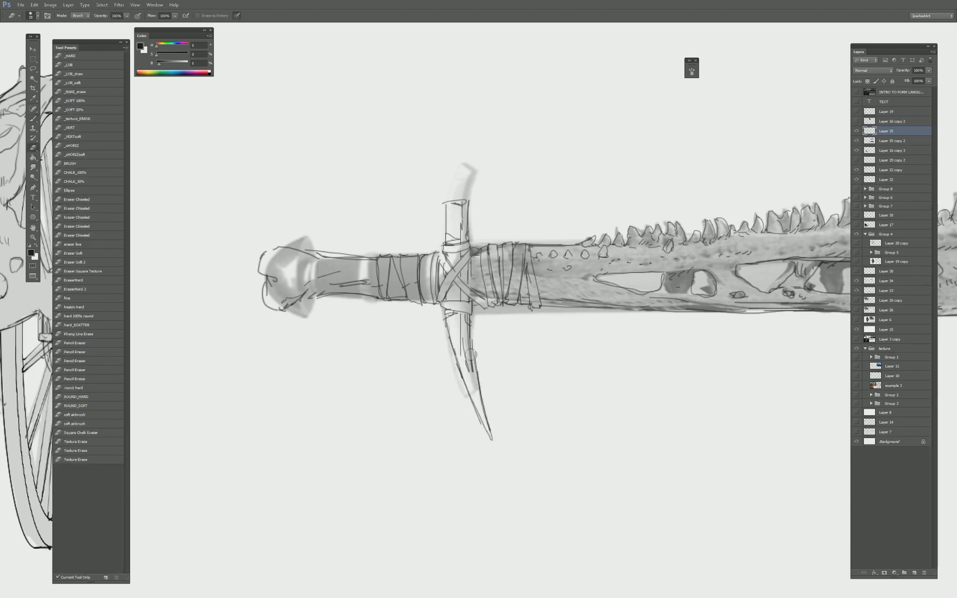
{"action": "left_click_drag", "start_coordinate": [475, 353], "coordinate": [494, 423]}
{"action": "key", "text": "b"}
{"action": "mouse_move", "coordinate": [472, 355]}
{"action": "left_mouse_down"}
{"action": "mouse_move", "coordinate": [486, 418]}
{"action": "mouse_move", "coordinate": [477, 356]}
{"action": "mouse_move", "coordinate": [474, 421]}
{"action": "mouse_move", "coordinate": [466, 390]}
{"action": "mouse_move", "coordinate": [487, 431]}
{"action": "left_mouse_up"}
{"action": "key", "text": "e"}
{"action": "key", "text": "b"}
{"action": "left_click_drag", "start_coordinate": [471, 390], "coordinate": [481, 418]}
{"action": "left_click_drag", "start_coordinate": [464, 364], "coordinate": [475, 390]}
{"action": "left_click_drag", "start_coordinate": [471, 327], "coordinate": [478, 358]}
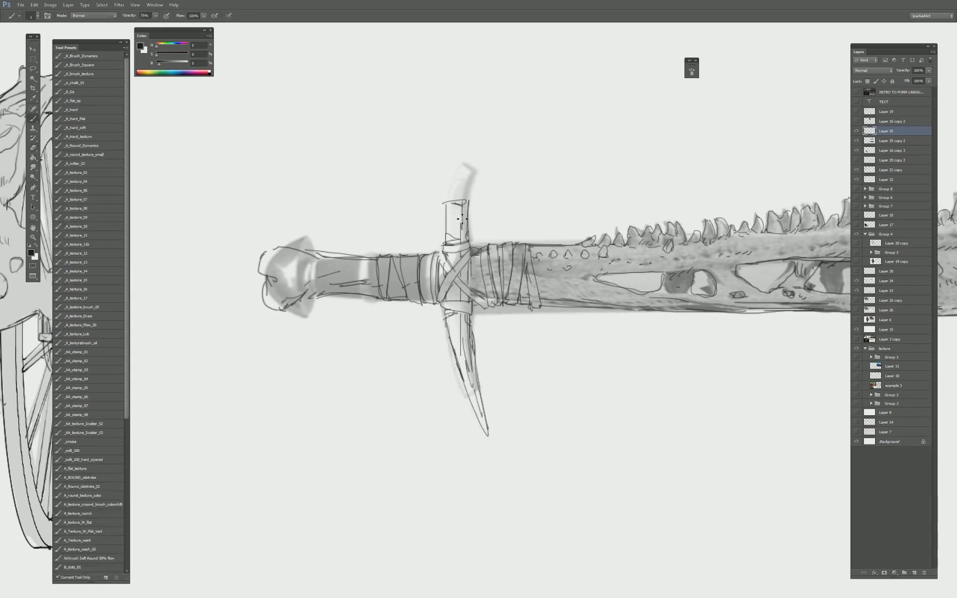
Erase the flat cap on the guard's upper arm and redraw it as a rounded, cut bone end.
{"action": "key", "text": "e"}
{"action": "mouse_move", "coordinate": [454, 194]}
{"action": "left_mouse_down"}
{"action": "mouse_move", "coordinate": [438, 216]}
{"action": "mouse_move", "coordinate": [446, 220]}
{"action": "mouse_move", "coordinate": [461, 198]}
{"action": "mouse_move", "coordinate": [469, 206]}
{"action": "left_mouse_up"}
{"action": "key", "text": "b"}
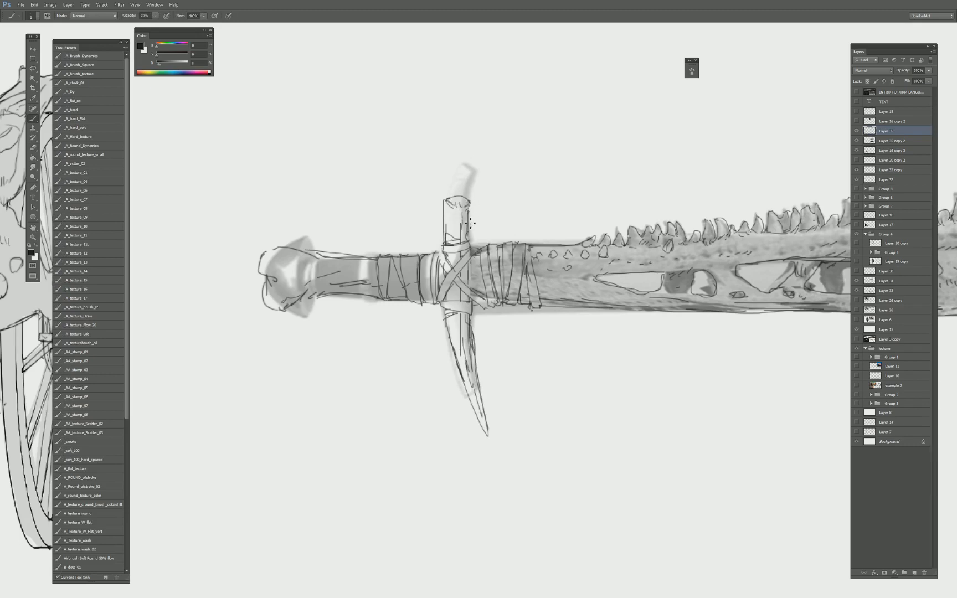
Erase and redraw the top contour of the bone grip between the pommel knob and the strap windings.
{"action": "key", "text": "e"}
{"action": "left_click_drag", "start_coordinate": [312, 248], "coordinate": [365, 258]}
{"action": "key", "text": "b"}
{"action": "left_click_drag", "start_coordinate": [324, 257], "coordinate": [381, 257]}
Compare the upper sword's line drawing with and without the grey bone shapes.
{"action": "key", "text": "ctrl+minus"}
{"action": "key", "text": "ctrl+minus"}
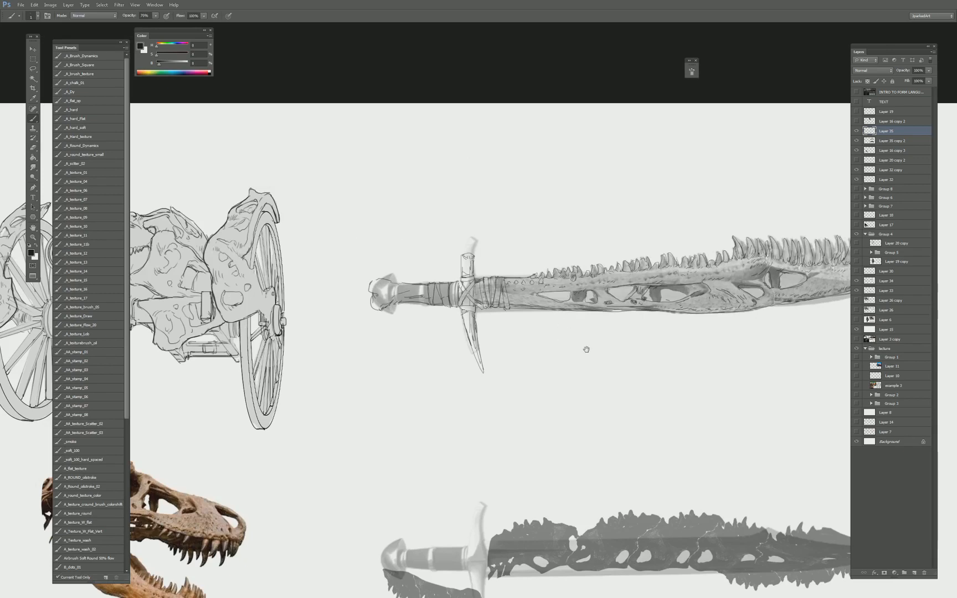
{"action": "left_click_drag", "start_coordinate": [585, 349], "coordinate": [561, 306]}
{"action": "left_click_drag", "start_coordinate": [646, 284], "coordinate": [611, 305]}
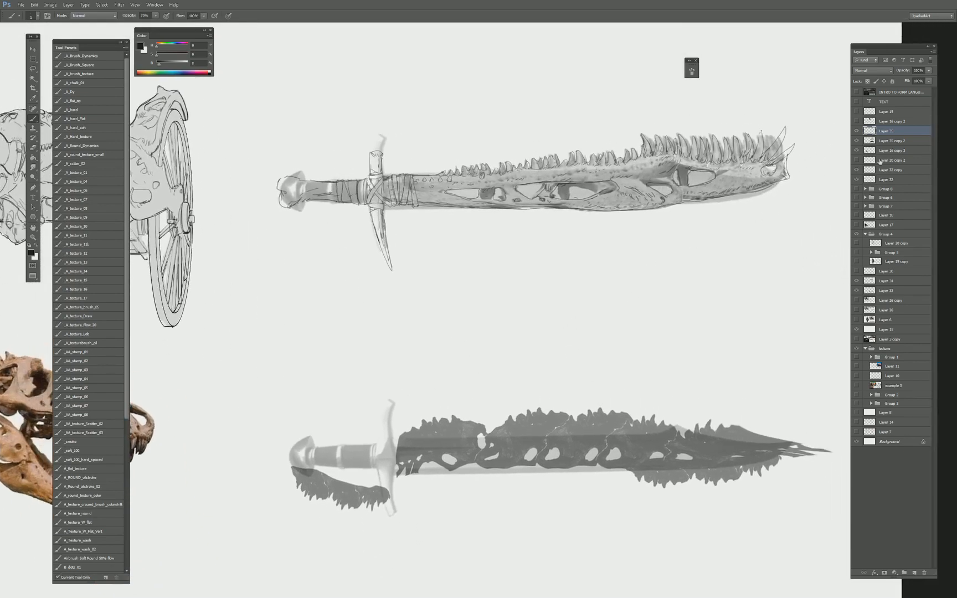
{"action": "left_click", "coordinate": [858, 140]}
{"action": "left_click_drag", "start_coordinate": [853, 130], "coordinate": [838, 153]}
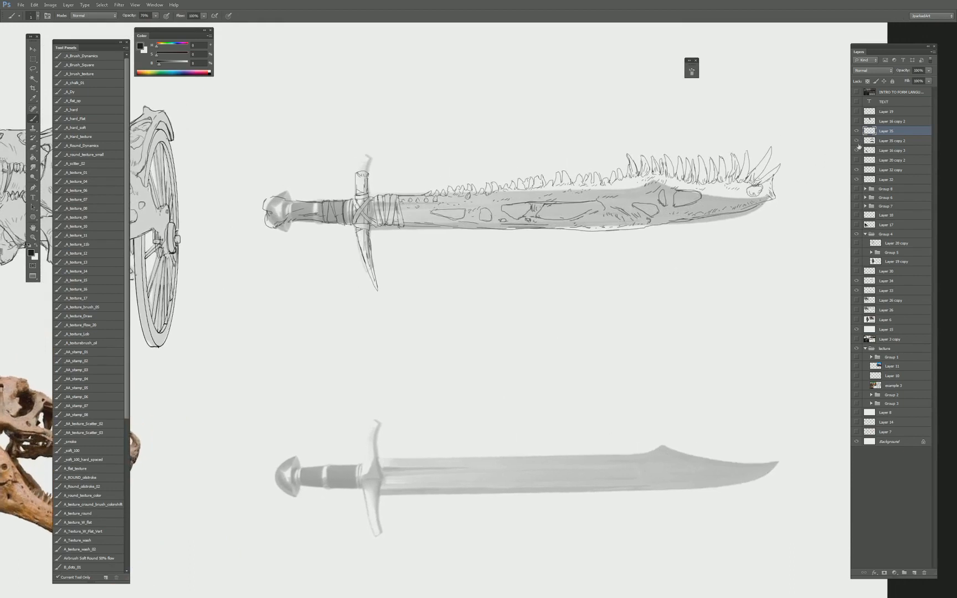
{"action": "left_click", "coordinate": [857, 143]}
{"action": "left_click", "coordinate": [855, 143]}
{"action": "left_click", "coordinate": [855, 143]}
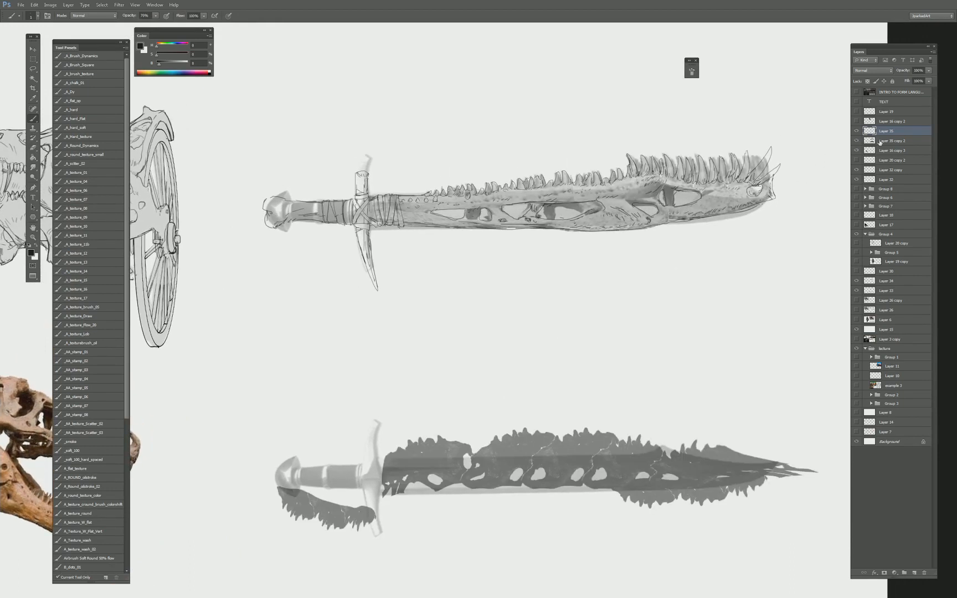
Group the two layers holding the plain grey sword references and check what the group contains.
{"action": "left_click", "coordinate": [881, 141]}
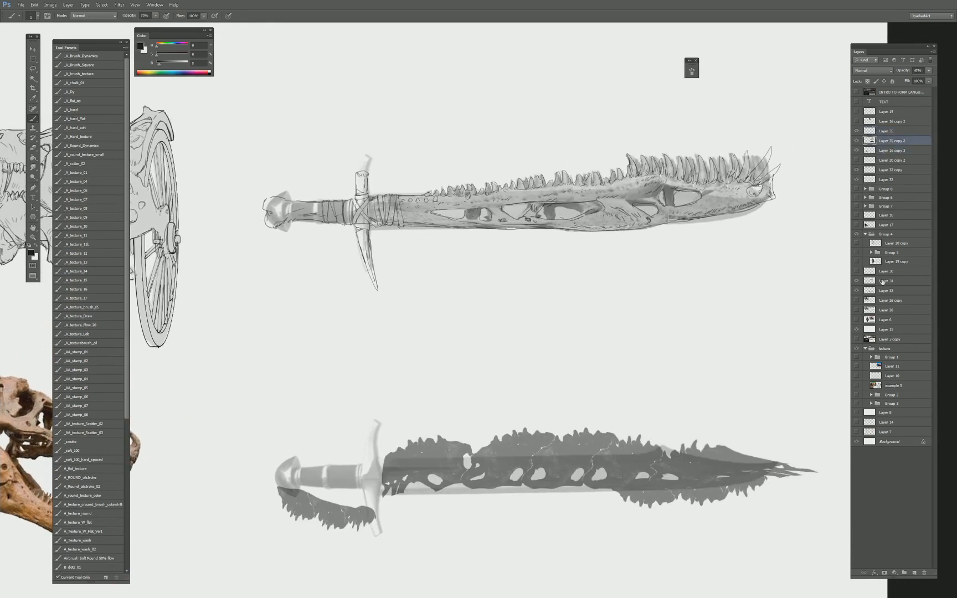
{"action": "left_click", "coordinate": [882, 282]}
{"action": "left_click", "coordinate": [889, 292], "text": "shift"}
{"action": "key", "text": "ctrl+g"}
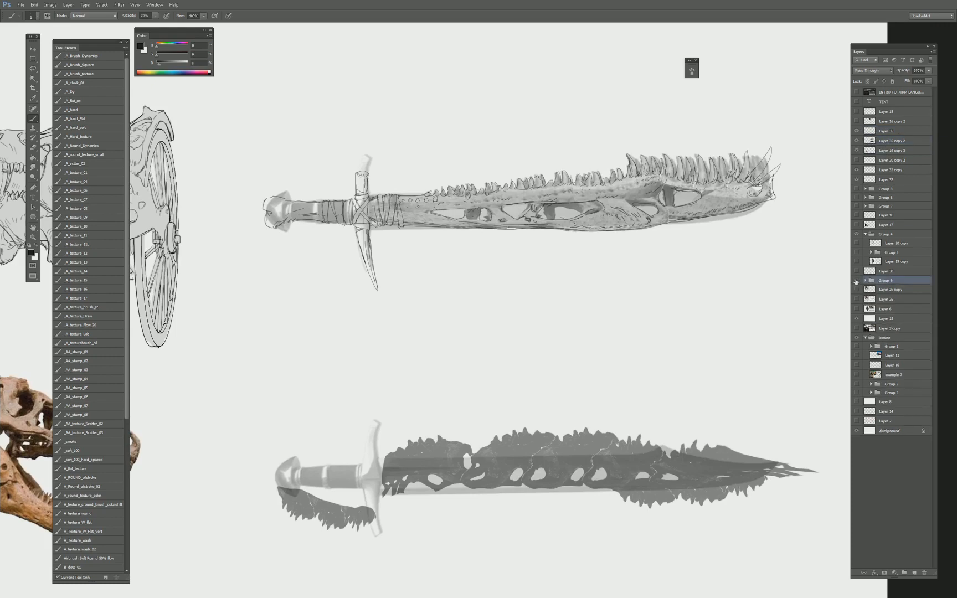
{"action": "left_click", "coordinate": [856, 281]}
{"action": "left_click", "coordinate": [857, 281]}
Move the sword reference group directly below the bone shape layer and hide it to view the bare line drawing.
{"action": "left_click_drag", "start_coordinate": [886, 281], "coordinate": [878, 148]}
{"action": "left_click", "coordinate": [856, 150]}
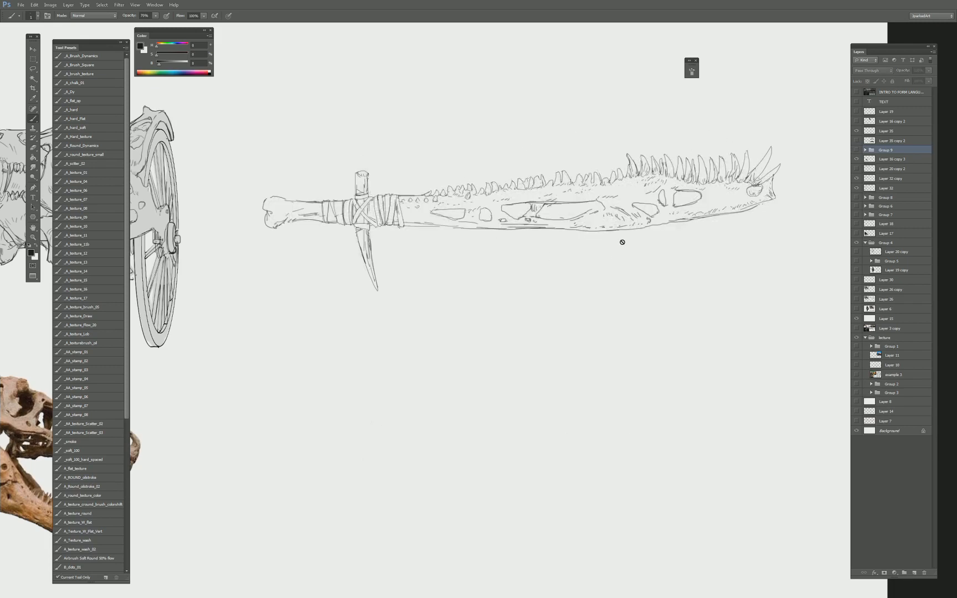
{"action": "key", "text": "ctrl+minus"}
{"action": "key", "text": "ctrl+plus"}
{"action": "left_click_drag", "start_coordinate": [811, 229], "coordinate": [634, 292]}
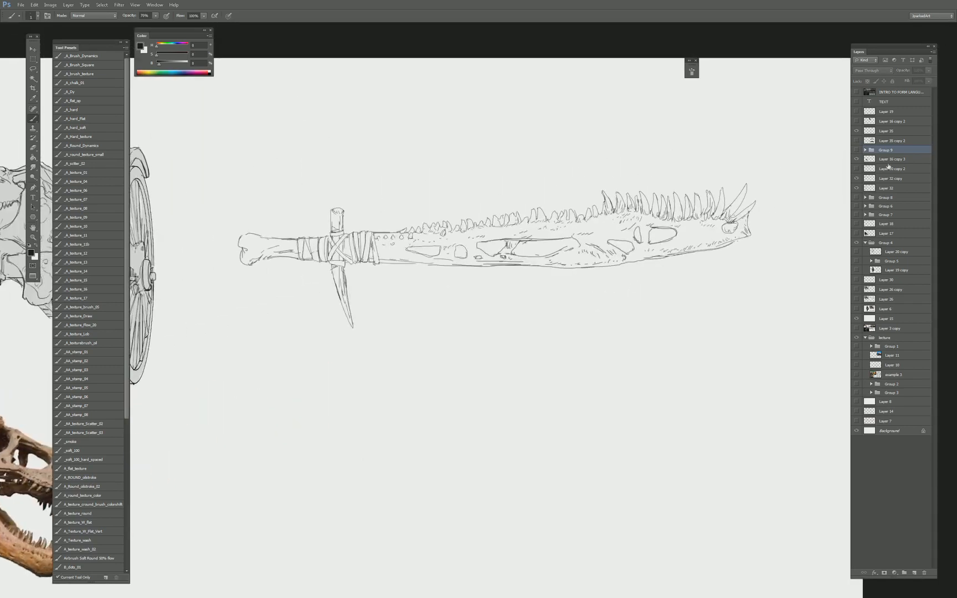
Duplicate the sword's line-art layer and erase the blade's inner details from the copy, leaving the outer contours doubled.
{"action": "left_click", "coordinate": [876, 131]}
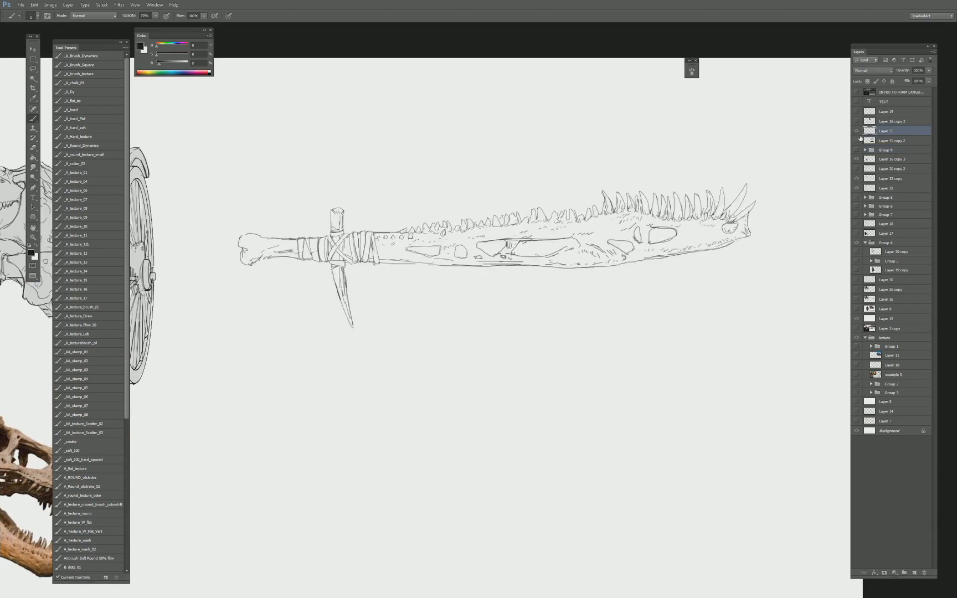
{"action": "key", "text": "ctrl+j"}
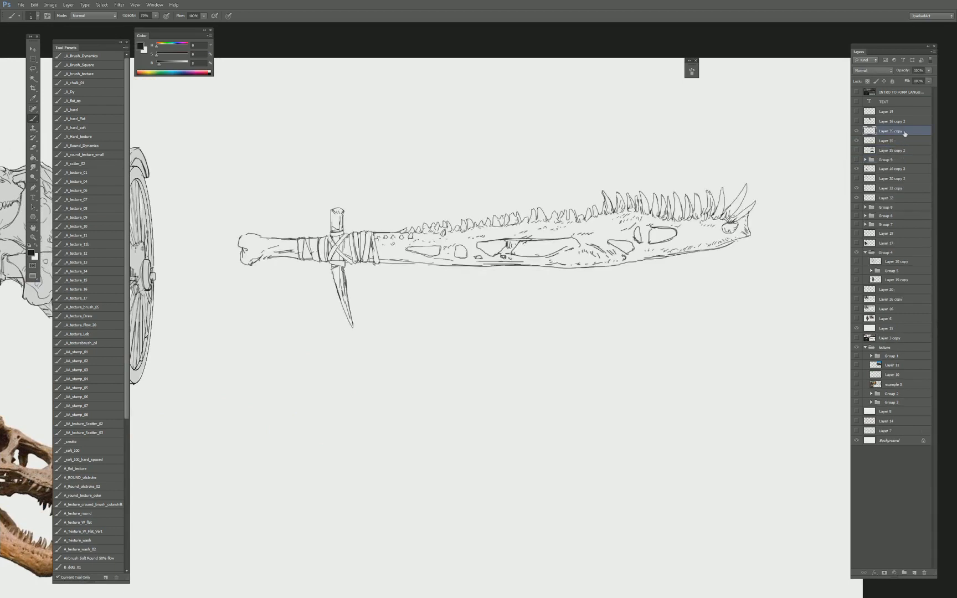
{"action": "key", "text": "e"}
{"action": "left_click_drag", "start_coordinate": [338, 247], "coordinate": [336, 238]}
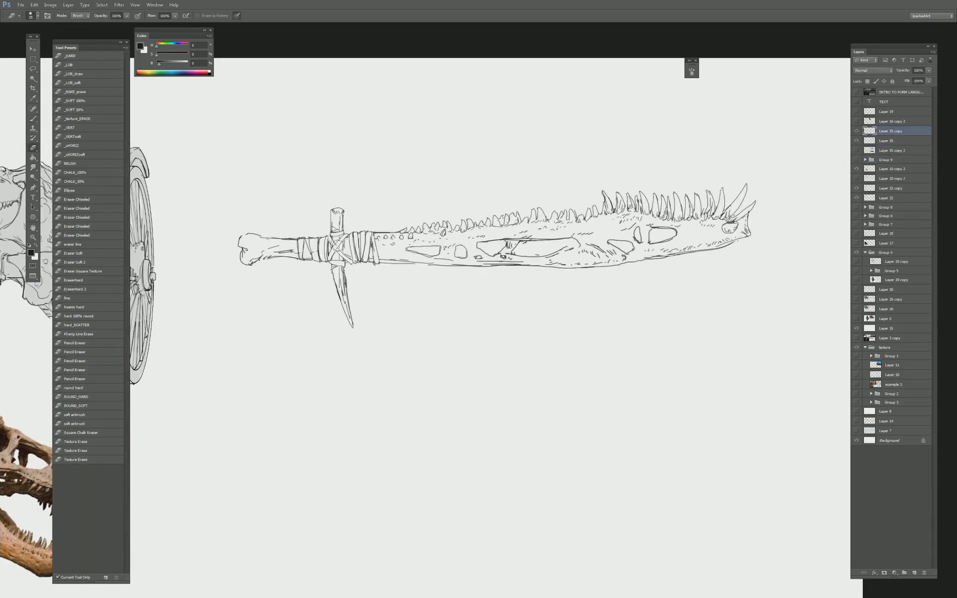
{"action": "key", "text": "bracketleft"}
{"action": "key", "text": "bracketright"}
{"action": "mouse_move", "coordinate": [357, 250]}
{"action": "left_mouse_down"}
{"action": "mouse_move", "coordinate": [413, 260]}
{"action": "mouse_move", "coordinate": [465, 245]}
{"action": "mouse_move", "coordinate": [579, 248]}
{"action": "left_mouse_up"}
{"action": "key", "text": "bracketright"}
{"action": "key", "text": "bracketright"}
{"action": "key", "text": "bracketright"}
{"action": "mouse_move", "coordinate": [493, 256]}
{"action": "left_mouse_down"}
{"action": "mouse_move", "coordinate": [561, 247]}
{"action": "mouse_move", "coordinate": [449, 229]}
{"action": "left_mouse_up"}
{"action": "mouse_move", "coordinate": [535, 220]}
{"action": "left_mouse_down"}
{"action": "mouse_move", "coordinate": [597, 215]}
{"action": "mouse_move", "coordinate": [636, 229]}
{"action": "left_mouse_up"}
{"action": "mouse_move", "coordinate": [650, 228]}
{"action": "left_mouse_down"}
{"action": "mouse_move", "coordinate": [667, 227]}
{"action": "mouse_move", "coordinate": [627, 252]}
{"action": "left_mouse_up"}
{"action": "left_click_drag", "start_coordinate": [651, 242], "coordinate": [669, 235]}
{"action": "left_click_drag", "start_coordinate": [729, 230], "coordinate": [646, 216]}
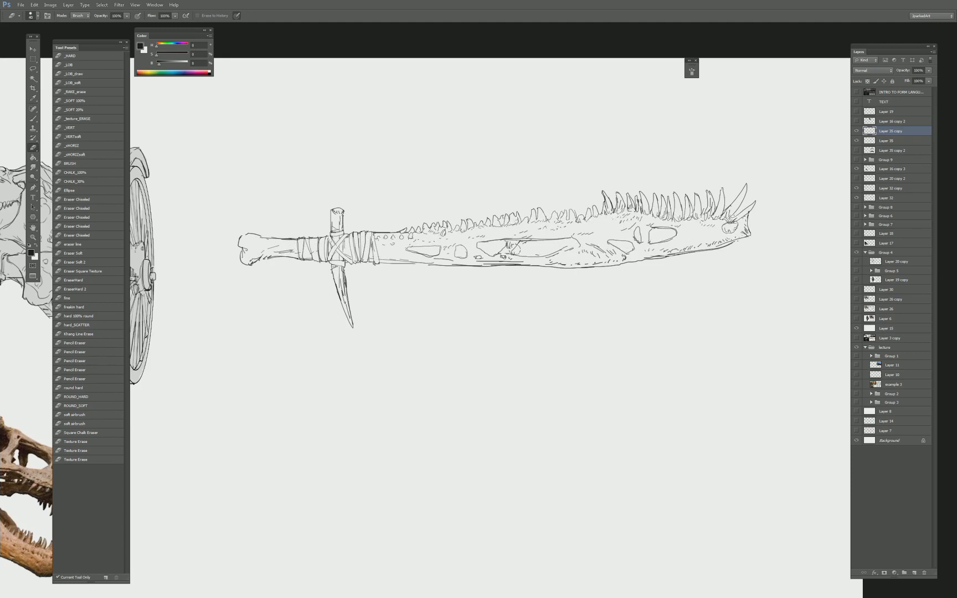
Merge the duplicate with the original line-art layer and erase the round hole near the blade's tip.
{"action": "key", "text": "bracketleft"}
{"action": "key", "text": "bracketleft"}
{"action": "left_click", "coordinate": [890, 144], "text": "shift"}
{"action": "key", "text": "ctrl+e"}
{"action": "left_click_drag", "start_coordinate": [732, 229], "coordinate": [731, 225]}
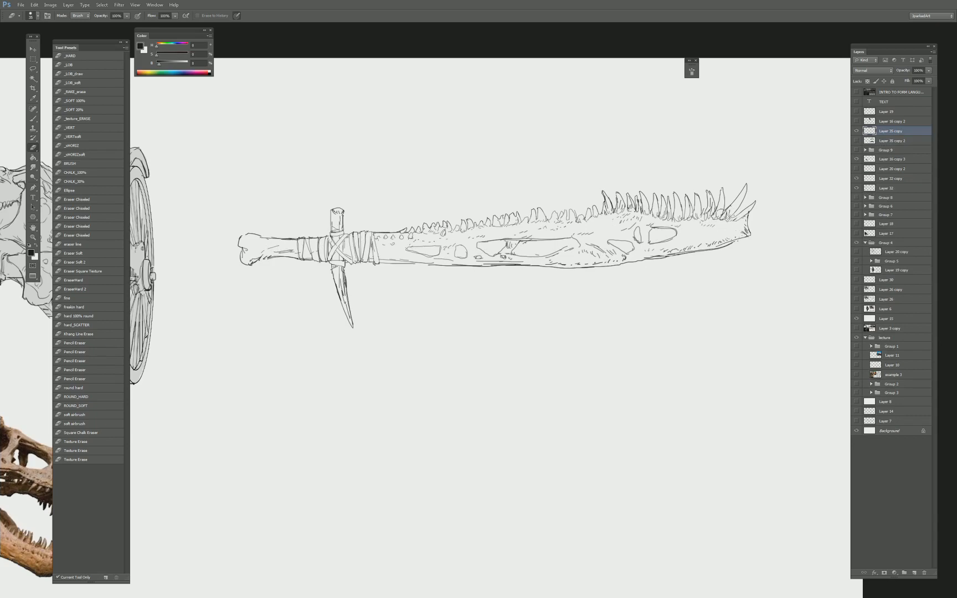
Show the grey bone shapes and the sword reference group again, and make the line-art layer active for brush drawing.
{"action": "key", "text": "ctrl+minus"}
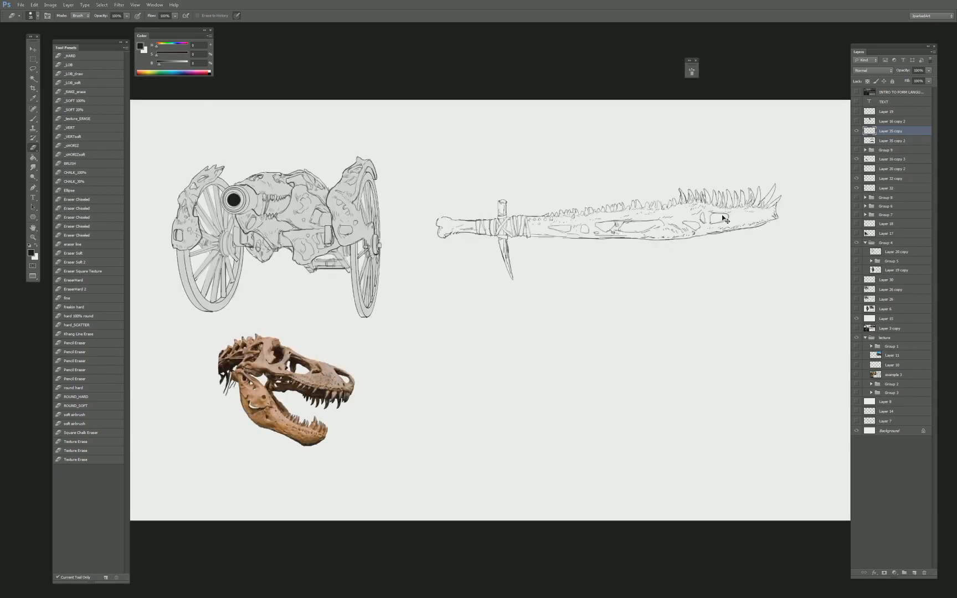
{"action": "key", "text": "ctrl+plus"}
{"action": "left_click_drag", "start_coordinate": [699, 224], "coordinate": [568, 318]}
{"action": "key", "text": "ctrl+minus"}
{"action": "key", "text": "ctrl+plus"}
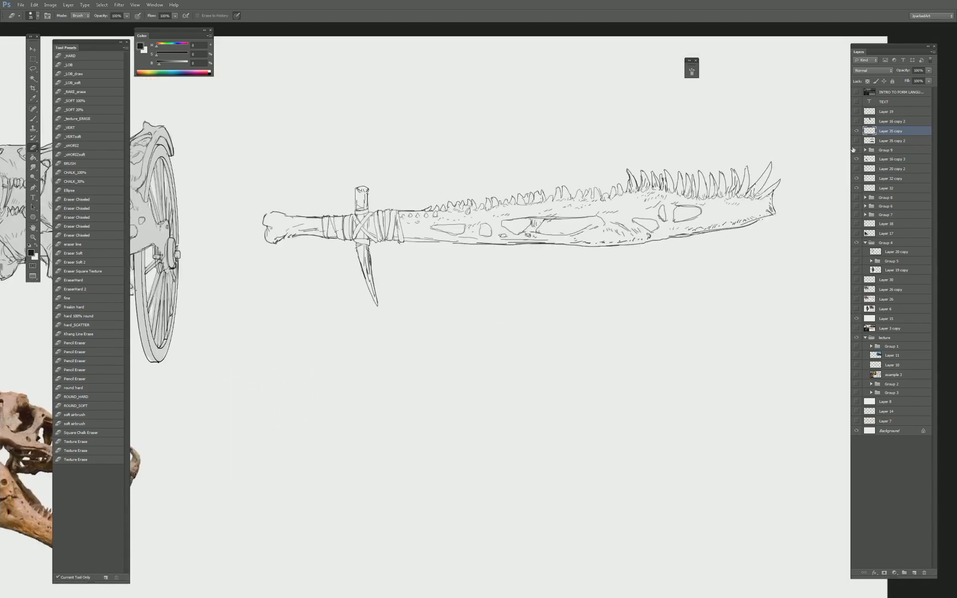
{"action": "left_click", "coordinate": [856, 141]}
{"action": "left_click", "coordinate": [886, 142]}
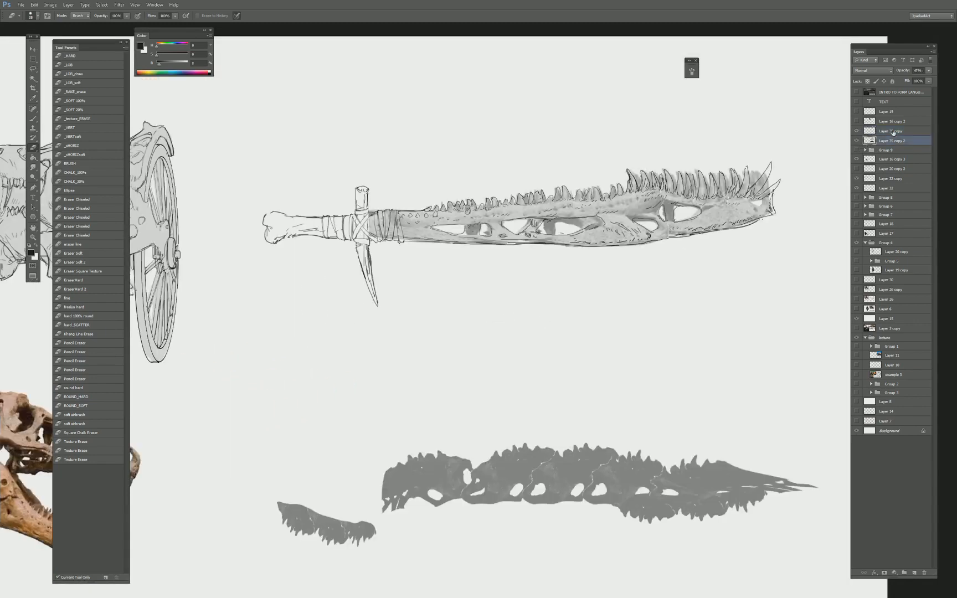
{"action": "left_click", "coordinate": [891, 132]}
{"action": "key", "text": "b"}
{"action": "left_click_drag", "start_coordinate": [844, 235], "coordinate": [855, 157]}
{"action": "left_click", "coordinate": [856, 150]}
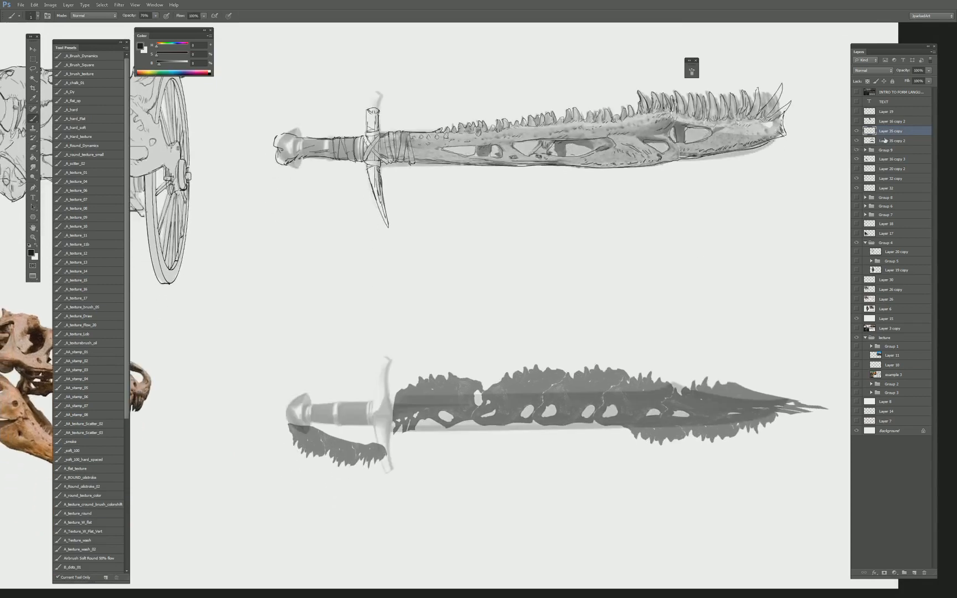
Outline the upper arm of the second sword's crossguard, including its flared tip and inner ridge line.
{"action": "left_click_drag", "start_coordinate": [492, 471], "coordinate": [548, 346]}
{"action": "key", "text": "ctrl+plus"}
{"action": "key", "text": "ctrl+plus"}
{"action": "left_click_drag", "start_coordinate": [476, 349], "coordinate": [514, 386]}
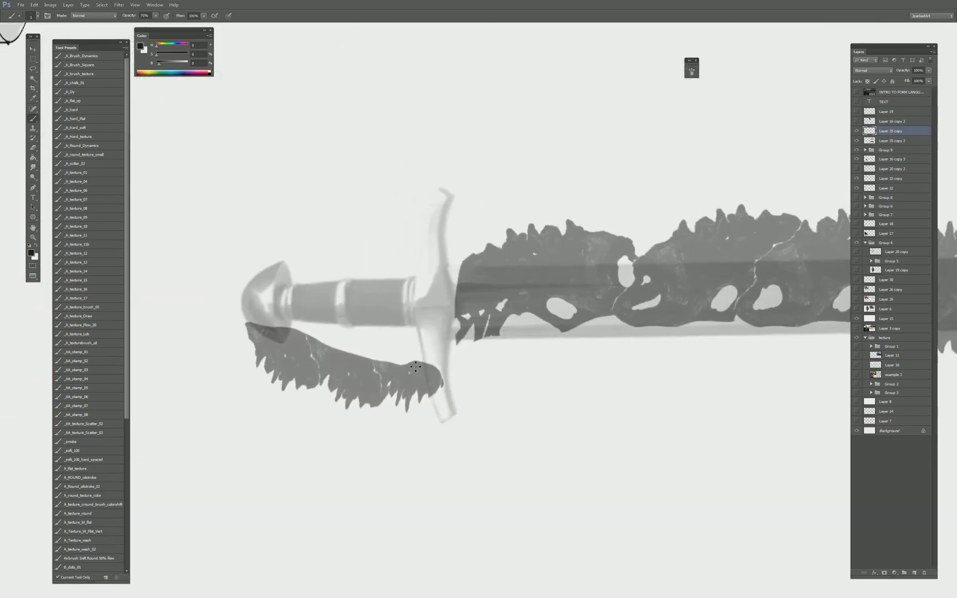
{"action": "left_click_drag", "start_coordinate": [485, 291], "coordinate": [416, 302]}
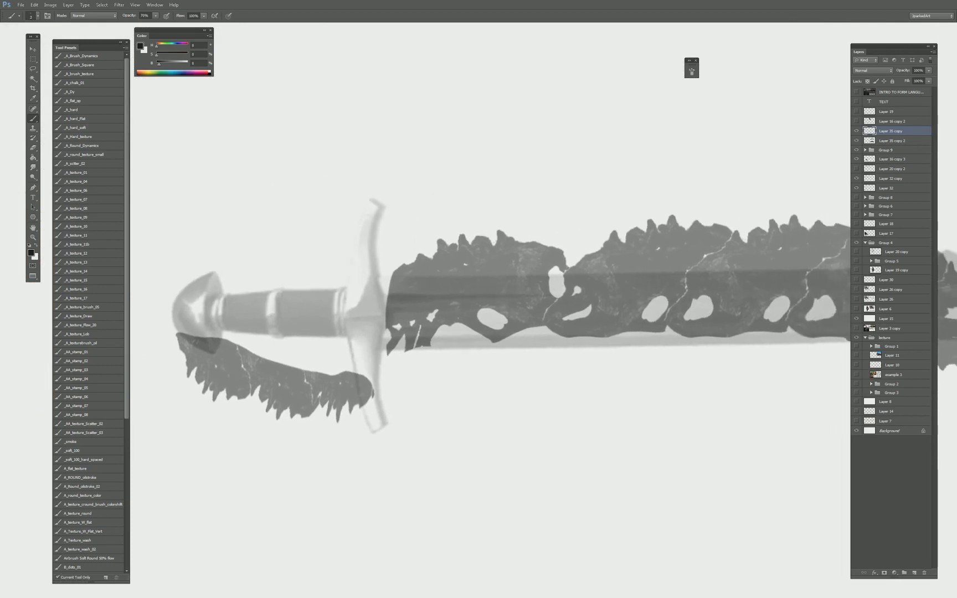
{"action": "mouse_move", "coordinate": [372, 200]}
{"action": "left_mouse_down"}
{"action": "mouse_move", "coordinate": [391, 207]}
{"action": "mouse_move", "coordinate": [386, 286]}
{"action": "left_mouse_up"}
{"action": "mouse_move", "coordinate": [378, 204]}
{"action": "left_mouse_down"}
{"action": "mouse_move", "coordinate": [382, 307]}
{"action": "mouse_move", "coordinate": [383, 281]}
{"action": "mouse_move", "coordinate": [383, 305]}
{"action": "mouse_move", "coordinate": [372, 275]}
{"action": "mouse_move", "coordinate": [365, 208]}
{"action": "left_mouse_up"}
{"action": "key", "text": "ctrl+z"}
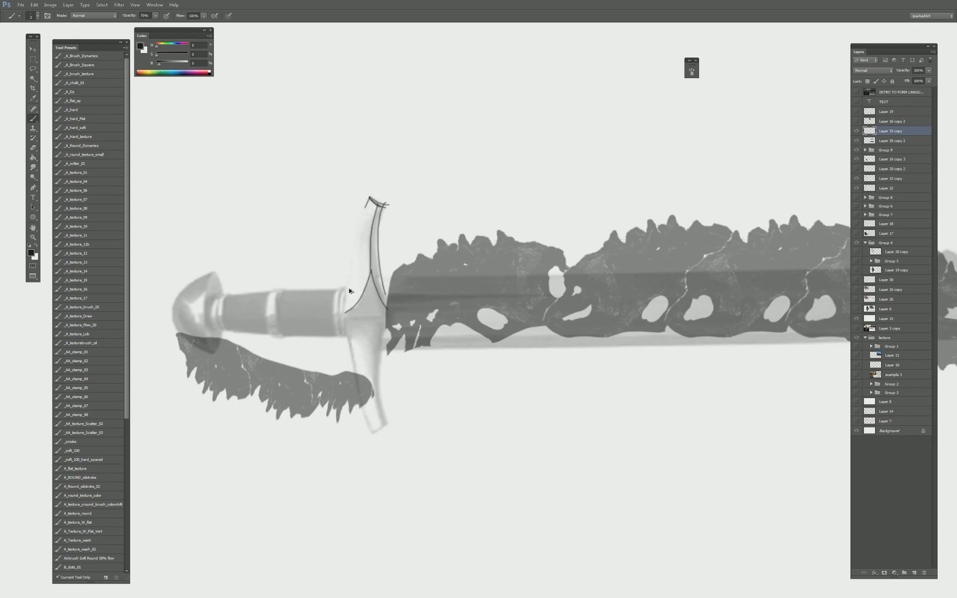
Outline the crossguard's lower arm and close the diamond-shaped facet at the centre of the guard.
{"action": "mouse_move", "coordinate": [345, 310]}
{"action": "left_mouse_down"}
{"action": "mouse_move", "coordinate": [370, 197]}
{"action": "mouse_move", "coordinate": [345, 310]}
{"action": "mouse_move", "coordinate": [353, 371]}
{"action": "mouse_move", "coordinate": [338, 381]}
{"action": "left_mouse_up"}
{"action": "key", "text": "ctrl+z"}
{"action": "key", "text": "ctrl+z"}
{"action": "left_click_drag", "start_coordinate": [349, 317], "coordinate": [369, 366]}
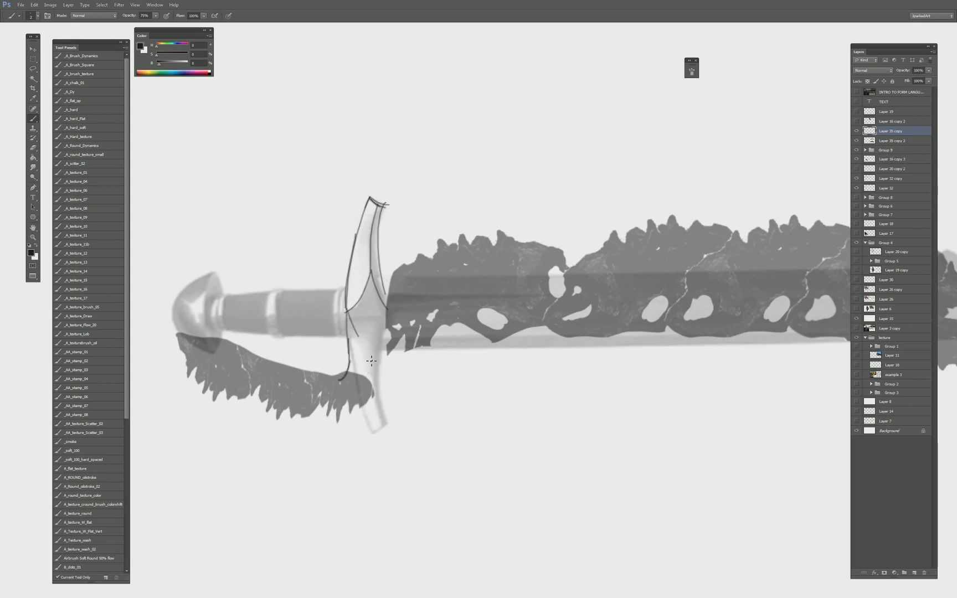
{"action": "mouse_move", "coordinate": [386, 309]}
{"action": "left_mouse_down"}
{"action": "mouse_move", "coordinate": [372, 373]}
{"action": "mouse_move", "coordinate": [381, 425]}
{"action": "left_mouse_up"}
{"action": "key", "text": "ctrl+z"}
{"action": "mouse_move", "coordinate": [371, 363]}
{"action": "left_mouse_down"}
{"action": "mouse_move", "coordinate": [352, 426]}
{"action": "mouse_move", "coordinate": [363, 414]}
{"action": "mouse_move", "coordinate": [372, 433]}
{"action": "mouse_move", "coordinate": [385, 422]}
{"action": "mouse_move", "coordinate": [387, 339]}
{"action": "left_mouse_up"}
{"action": "key", "text": "ctrl+z"}
{"action": "key", "text": "ctrl+z"}
{"action": "key", "text": "ctrl+z"}
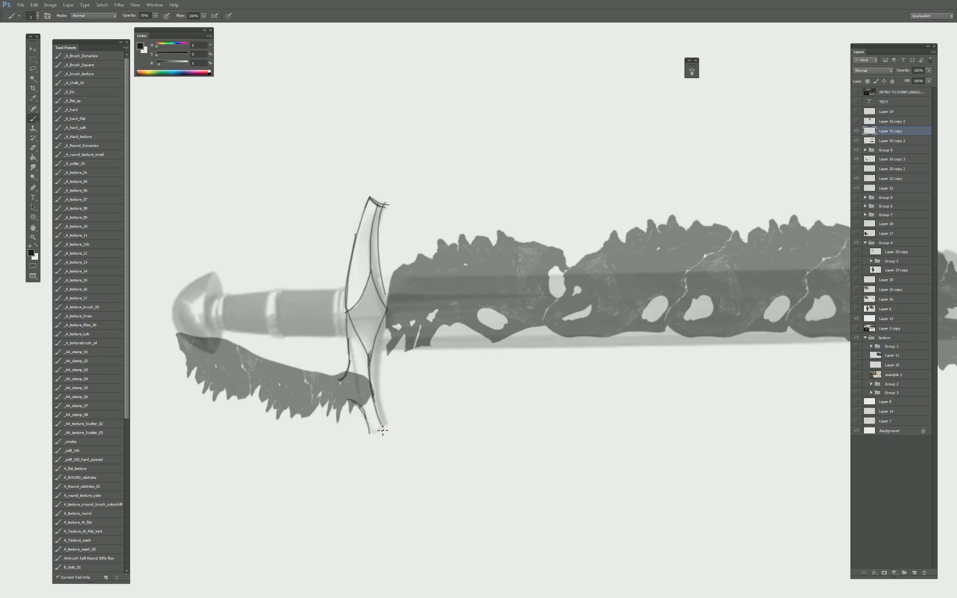
{"action": "mouse_move", "coordinate": [380, 420]}
{"action": "left_mouse_down"}
{"action": "mouse_move", "coordinate": [388, 425]}
{"action": "mouse_move", "coordinate": [393, 335]}
{"action": "mouse_move", "coordinate": [520, 331]}
{"action": "left_mouse_up"}
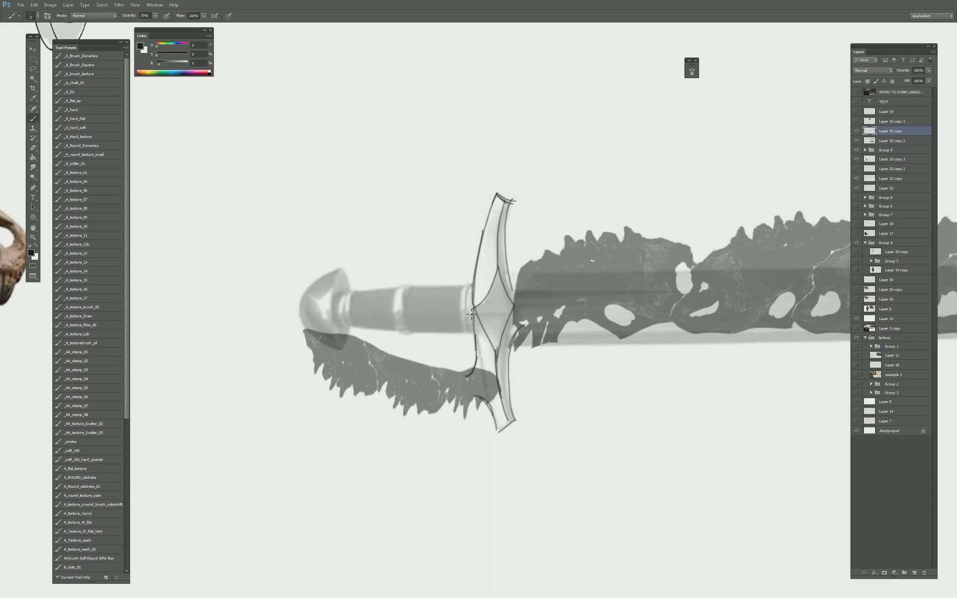
Draw the second sword's grip with its ring collars and outline the domed pommel.
{"action": "mouse_move", "coordinate": [471, 285]}
{"action": "left_mouse_down"}
{"action": "mouse_move", "coordinate": [470, 339]}
{"action": "mouse_move", "coordinate": [403, 334]}
{"action": "mouse_move", "coordinate": [467, 340]}
{"action": "left_mouse_up"}
{"action": "key", "text": "ctrl+z"}
{"action": "mouse_move", "coordinate": [459, 288]}
{"action": "left_mouse_down"}
{"action": "mouse_move", "coordinate": [400, 288]}
{"action": "mouse_move", "coordinate": [404, 335]}
{"action": "left_mouse_up"}
{"action": "mouse_move", "coordinate": [397, 286]}
{"action": "left_mouse_down"}
{"action": "mouse_move", "coordinate": [401, 334]}
{"action": "mouse_move", "coordinate": [359, 329]}
{"action": "mouse_move", "coordinate": [359, 301]}
{"action": "mouse_move", "coordinate": [398, 289]}
{"action": "mouse_move", "coordinate": [366, 296]}
{"action": "mouse_move", "coordinate": [354, 337]}
{"action": "mouse_move", "coordinate": [355, 286]}
{"action": "mouse_move", "coordinate": [340, 340]}
{"action": "mouse_move", "coordinate": [356, 302]}
{"action": "mouse_move", "coordinate": [348, 271]}
{"action": "mouse_move", "coordinate": [334, 340]}
{"action": "left_mouse_up"}
{"action": "key", "text": "ctrl+z"}
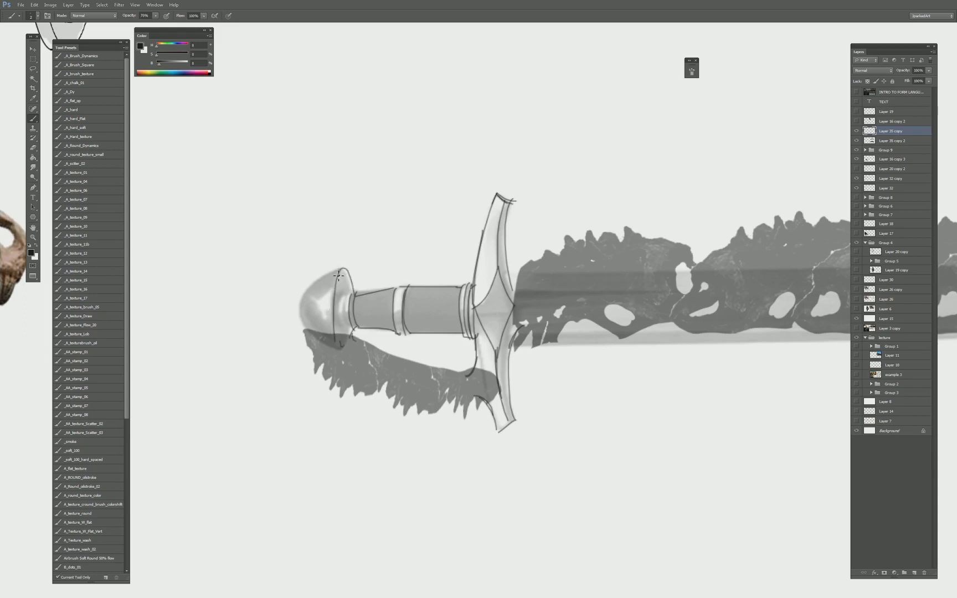
{"action": "mouse_move", "coordinate": [344, 268]}
{"action": "left_mouse_down"}
{"action": "mouse_move", "coordinate": [308, 340]}
{"action": "mouse_move", "coordinate": [298, 307]}
{"action": "left_mouse_up"}
Trace the bone knuckle guard's smooth inner edge and its jagged, toothed outer edge between pommel and crossguard.
{"action": "left_click_drag", "start_coordinate": [350, 323], "coordinate": [444, 356]}
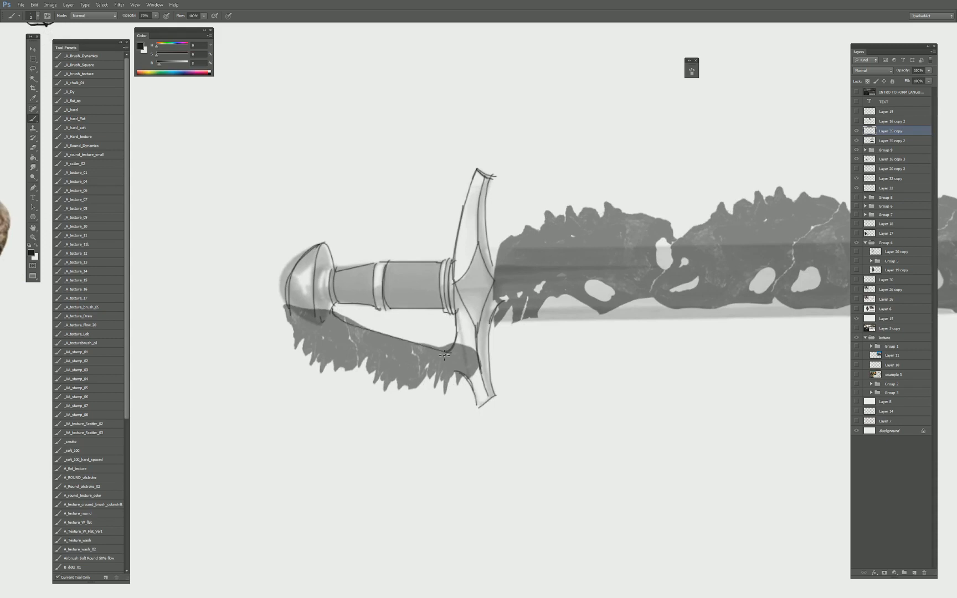
{"action": "left_click_drag", "start_coordinate": [295, 317], "coordinate": [360, 376]}
{"action": "key", "text": "ctrl+z"}
{"action": "mouse_move", "coordinate": [294, 322]}
{"action": "left_mouse_down"}
{"action": "mouse_move", "coordinate": [310, 363]}
{"action": "mouse_move", "coordinate": [314, 354]}
{"action": "mouse_move", "coordinate": [329, 369]}
{"action": "mouse_move", "coordinate": [359, 355]}
{"action": "mouse_move", "coordinate": [337, 362]}
{"action": "mouse_move", "coordinate": [345, 374]}
{"action": "mouse_move", "coordinate": [365, 370]}
{"action": "mouse_move", "coordinate": [379, 391]}
{"action": "mouse_move", "coordinate": [408, 373]}
{"action": "mouse_move", "coordinate": [392, 387]}
{"action": "mouse_move", "coordinate": [412, 397]}
{"action": "mouse_move", "coordinate": [429, 385]}
{"action": "mouse_move", "coordinate": [411, 399]}
{"action": "mouse_move", "coordinate": [459, 372]}
{"action": "mouse_move", "coordinate": [415, 397]}
{"action": "mouse_move", "coordinate": [437, 378]}
{"action": "mouse_move", "coordinate": [459, 376]}
{"action": "mouse_move", "coordinate": [407, 394]}
{"action": "left_mouse_up"}
{"action": "key", "text": "ctrl+z"}
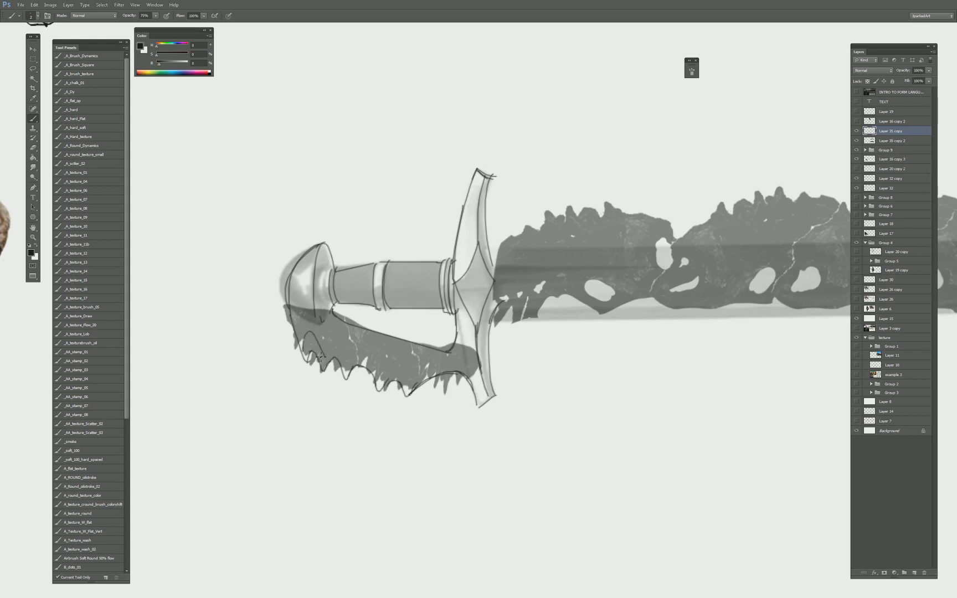
Draw a wavy gum line inside the bone knuckle guard, following its teeth from pommel to crossguard.
{"action": "mouse_move", "coordinate": [316, 331]}
{"action": "left_mouse_down"}
{"action": "mouse_move", "coordinate": [336, 356]}
{"action": "mouse_move", "coordinate": [338, 340]}
{"action": "mouse_move", "coordinate": [357, 360]}
{"action": "mouse_move", "coordinate": [331, 345]}
{"action": "mouse_move", "coordinate": [387, 359]}
{"action": "mouse_move", "coordinate": [356, 354]}
{"action": "mouse_move", "coordinate": [398, 370]}
{"action": "mouse_move", "coordinate": [390, 370]}
{"action": "mouse_move", "coordinate": [403, 359]}
{"action": "mouse_move", "coordinate": [417, 376]}
{"action": "mouse_move", "coordinate": [412, 367]}
{"action": "mouse_move", "coordinate": [471, 382]}
{"action": "left_mouse_up"}
{"action": "key", "text": "ctrl+z"}
{"action": "key", "text": "ctrl+z"}
{"action": "left_click_drag", "start_coordinate": [417, 366], "coordinate": [467, 382]}
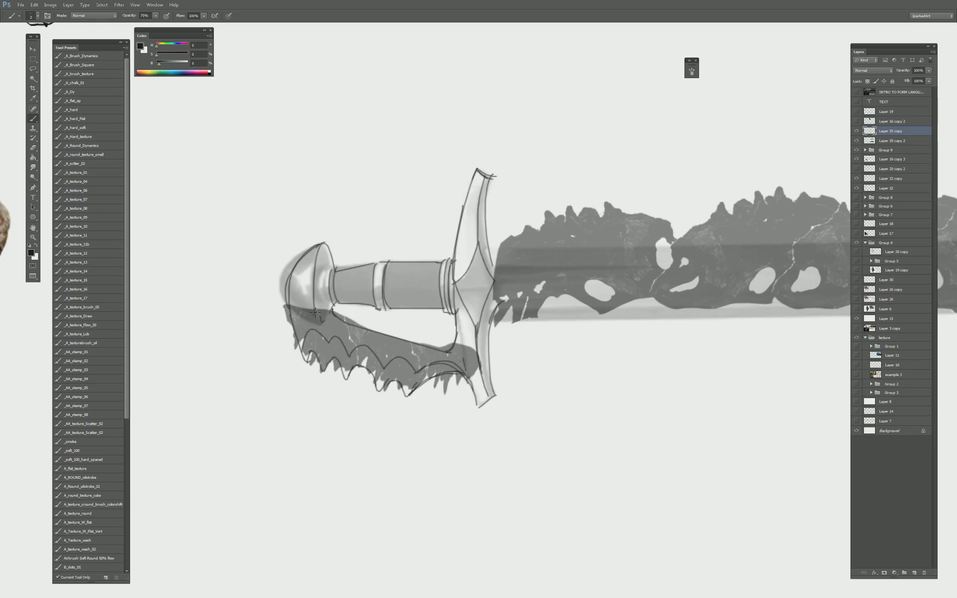
{"action": "left_click_drag", "start_coordinate": [320, 321], "coordinate": [330, 326]}
Start the blade's upper edge at the crossguard and draw the long straight line of its lower edge.
{"action": "left_click_drag", "start_coordinate": [532, 329], "coordinate": [479, 345]}
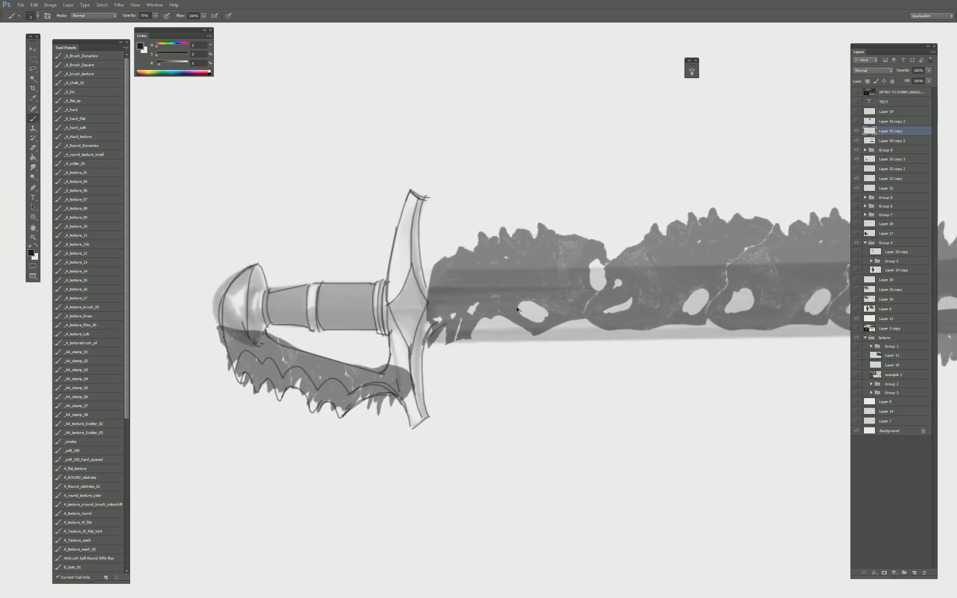
{"action": "left_click_drag", "start_coordinate": [517, 309], "coordinate": [396, 324]}
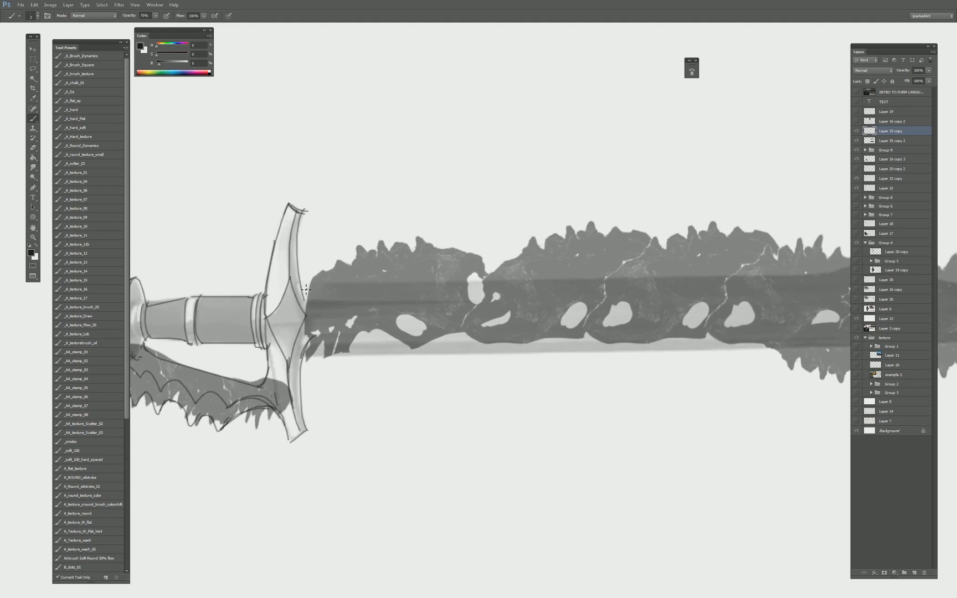
{"action": "left_click_drag", "start_coordinate": [302, 287], "coordinate": [340, 266]}
{"action": "left_click_drag", "start_coordinate": [302, 356], "coordinate": [230, 349]}
{"action": "mouse_move", "coordinate": [230, 349]}
{"action": "left_mouse_down"}
{"action": "mouse_move", "coordinate": [712, 364]}
{"action": "mouse_move", "coordinate": [673, 344]}
{"action": "mouse_move", "coordinate": [230, 346]}
{"action": "left_mouse_up"}
{"action": "key", "text": "ctrl+z"}
{"action": "left_click_drag", "start_coordinate": [727, 336], "coordinate": [533, 345]}
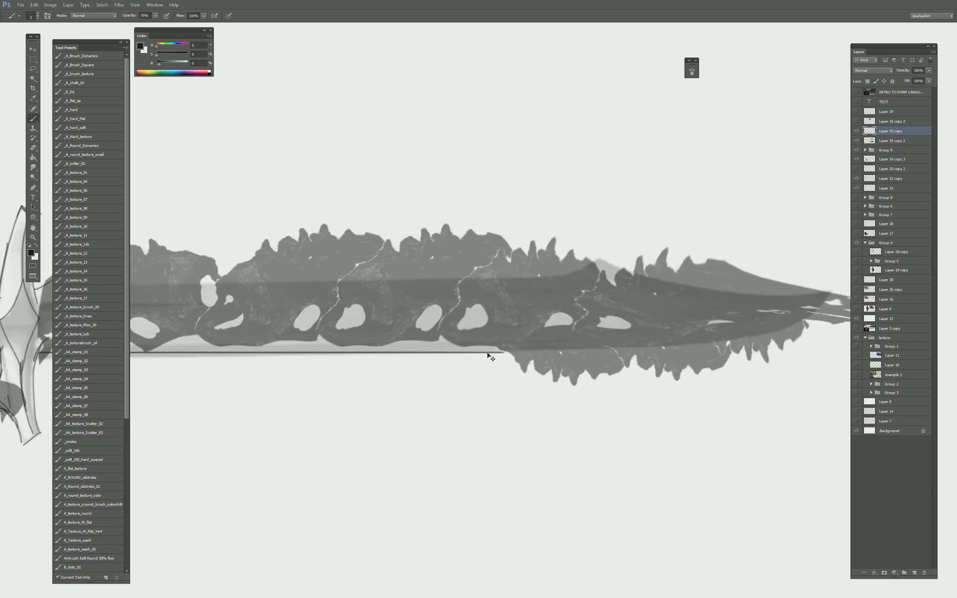
Trace scalloped, pointed notches along the bony lower edge towards the blade's tip.
{"action": "mouse_move", "coordinate": [489, 353]}
{"action": "left_mouse_down"}
{"action": "mouse_move", "coordinate": [546, 360]}
{"action": "mouse_move", "coordinate": [553, 380]}
{"action": "mouse_move", "coordinate": [600, 380]}
{"action": "mouse_move", "coordinate": [638, 365]}
{"action": "left_mouse_up"}
{"action": "key", "text": "ctrl+z"}
{"action": "mouse_move", "coordinate": [662, 375]}
{"action": "left_mouse_down"}
{"action": "mouse_move", "coordinate": [470, 375]}
{"action": "mouse_move", "coordinate": [445, 387]}
{"action": "mouse_move", "coordinate": [486, 374]}
{"action": "mouse_move", "coordinate": [553, 382]}
{"action": "mouse_move", "coordinate": [583, 366]}
{"action": "mouse_move", "coordinate": [612, 367]}
{"action": "mouse_move", "coordinate": [626, 348]}
{"action": "mouse_move", "coordinate": [647, 343]}
{"action": "mouse_move", "coordinate": [608, 362]}
{"action": "mouse_move", "coordinate": [653, 341]}
{"action": "mouse_move", "coordinate": [686, 301]}
{"action": "left_mouse_up"}
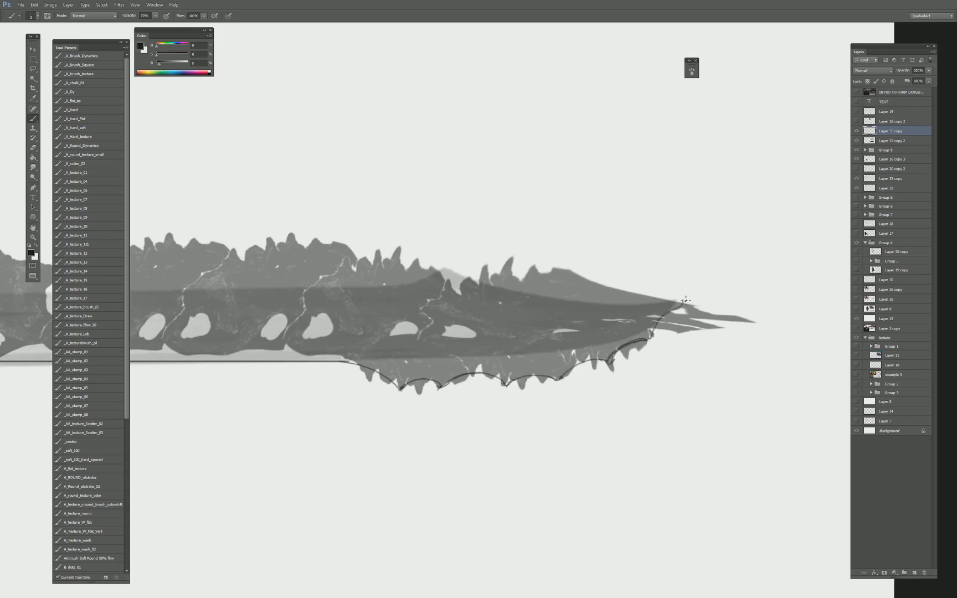
{"action": "key", "text": "ctrl+z"}
Draw the blade's long sharp point with converging lower lines and a concave curve along the upper side.
{"action": "left_click_drag", "start_coordinate": [642, 340], "coordinate": [752, 314]}
{"action": "left_click_drag", "start_coordinate": [749, 314], "coordinate": [685, 300]}
{"action": "key", "text": "ctrl+alt+z"}
{"action": "key", "text": "ctrl+alt+z"}
{"action": "left_click_drag", "start_coordinate": [530, 237], "coordinate": [761, 321]}
{"action": "key", "text": "ctrl+alt+z"}
{"action": "mouse_move", "coordinate": [556, 241]}
{"action": "left_mouse_down"}
{"action": "mouse_move", "coordinate": [767, 308]}
{"action": "mouse_move", "coordinate": [676, 331]}
{"action": "mouse_move", "coordinate": [767, 307]}
{"action": "left_mouse_up"}
Draw tall, curved spikes along the blade's upper edge just behind the tip.
{"action": "left_click_drag", "start_coordinate": [525, 279], "coordinate": [611, 278]}
{"action": "mouse_move", "coordinate": [614, 237]}
{"action": "left_mouse_down"}
{"action": "mouse_move", "coordinate": [572, 268]}
{"action": "mouse_move", "coordinate": [564, 231]}
{"action": "mouse_move", "coordinate": [523, 276]}
{"action": "left_mouse_up"}
{"action": "key", "text": "ctrl+alt+z"}
{"action": "key", "text": "ctrl+alt+z"}
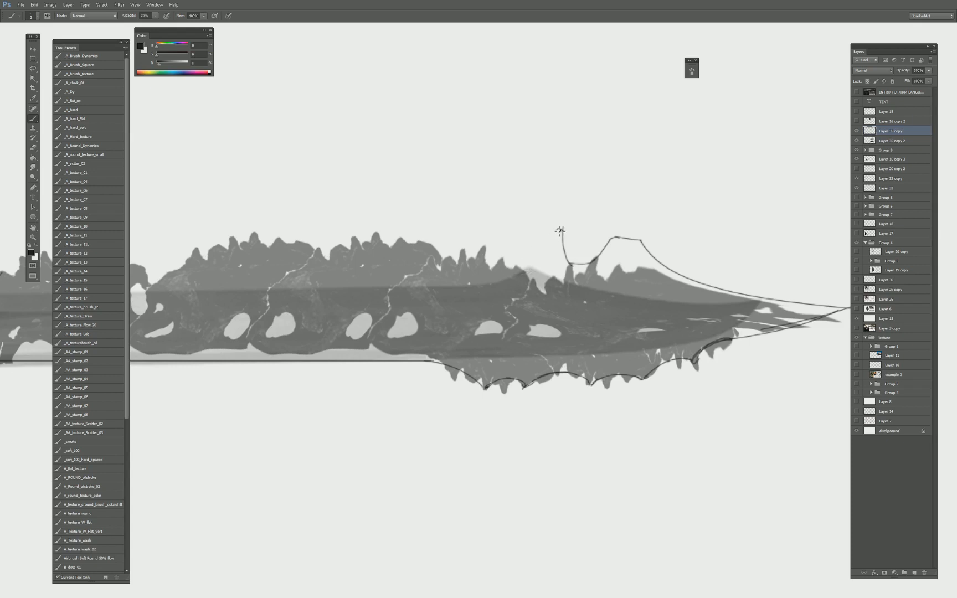
{"action": "mouse_move", "coordinate": [559, 230]}
{"action": "left_mouse_down"}
{"action": "mouse_move", "coordinate": [508, 264]}
{"action": "mouse_move", "coordinate": [498, 227]}
{"action": "left_mouse_up"}
{"action": "key", "text": "ctrl+alt+z"}
{"action": "mouse_move", "coordinate": [528, 270]}
{"action": "left_mouse_down"}
{"action": "mouse_move", "coordinate": [493, 227]}
{"action": "mouse_move", "coordinate": [457, 258]}
{"action": "mouse_move", "coordinate": [604, 238]}
{"action": "left_mouse_up"}
Draw the blade's long upper contour from the guard, erase its overshooting end and join it to the first tall spike.
{"action": "mouse_move", "coordinate": [137, 271]}
{"action": "left_mouse_down"}
{"action": "mouse_move", "coordinate": [193, 236]}
{"action": "mouse_move", "coordinate": [310, 247]}
{"action": "mouse_move", "coordinate": [642, 221]}
{"action": "left_mouse_up"}
{"action": "key", "text": "e"}
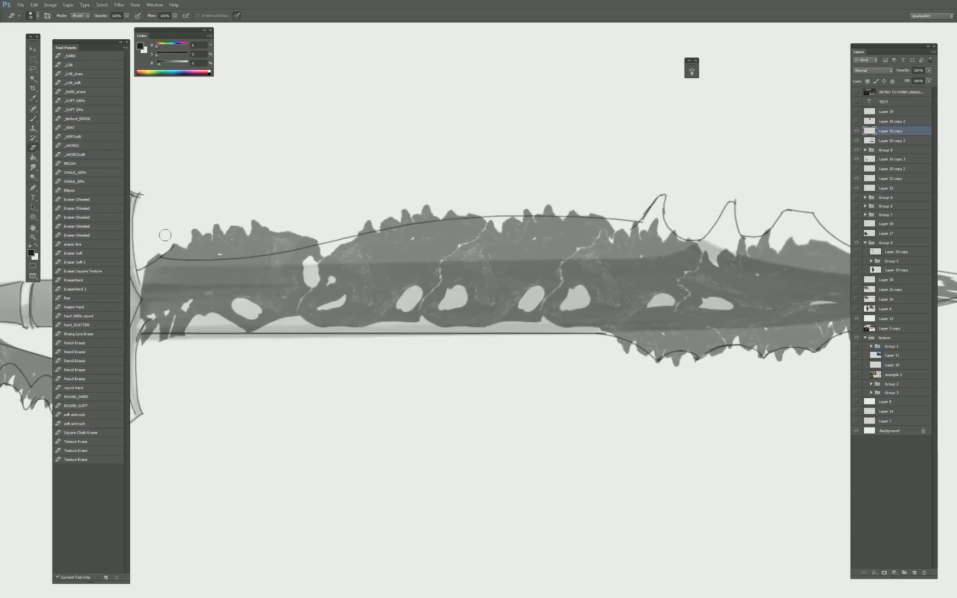
{"action": "left_click_drag", "start_coordinate": [612, 219], "coordinate": [636, 221]}
{"action": "key", "text": "b"}
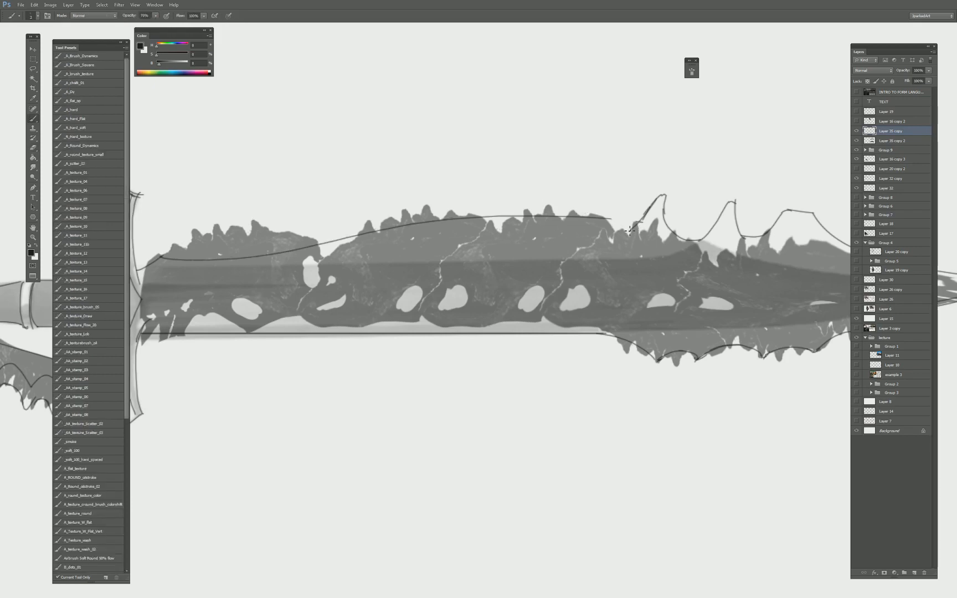
{"action": "key", "text": "e"}
{"action": "mouse_move", "coordinate": [630, 227]}
{"action": "left_mouse_down"}
{"action": "mouse_move", "coordinate": [642, 220]}
{"action": "mouse_move", "coordinate": [607, 220]}
{"action": "left_mouse_up"}
{"action": "key", "text": "b"}
Add small bony bumps along the middle of the upper contour and erase the overlapping line beneath them.
{"action": "mouse_move", "coordinate": [596, 216]}
{"action": "left_mouse_down"}
{"action": "mouse_move", "coordinate": [568, 208]}
{"action": "mouse_move", "coordinate": [441, 224]}
{"action": "mouse_move", "coordinate": [406, 218]}
{"action": "mouse_move", "coordinate": [366, 233]}
{"action": "left_mouse_up"}
{"action": "key", "text": "ctrl+z"}
{"action": "key", "text": "ctrl+z"}
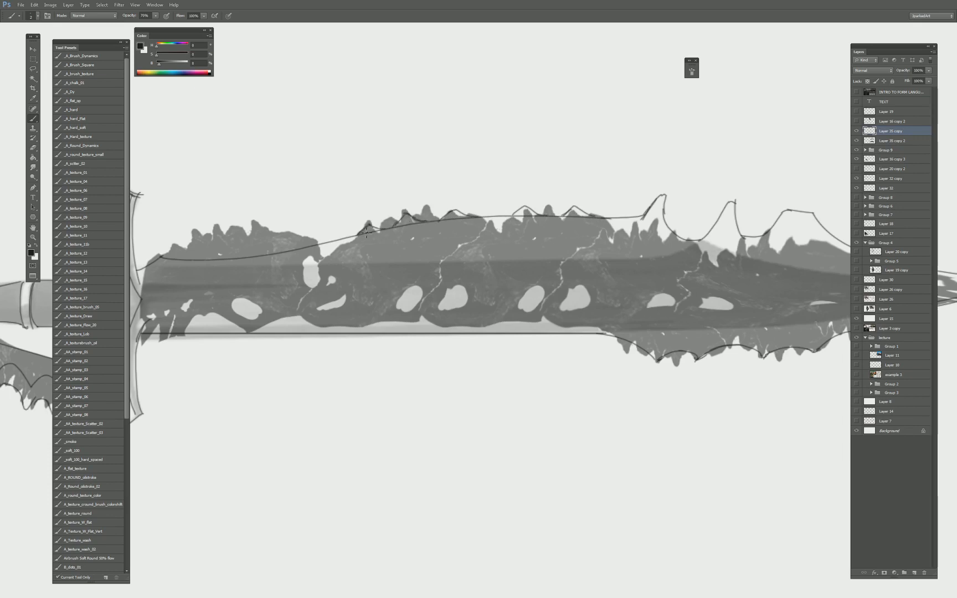
{"action": "left_click_drag", "start_coordinate": [592, 263], "coordinate": [557, 263]}
{"action": "key", "text": "e"}
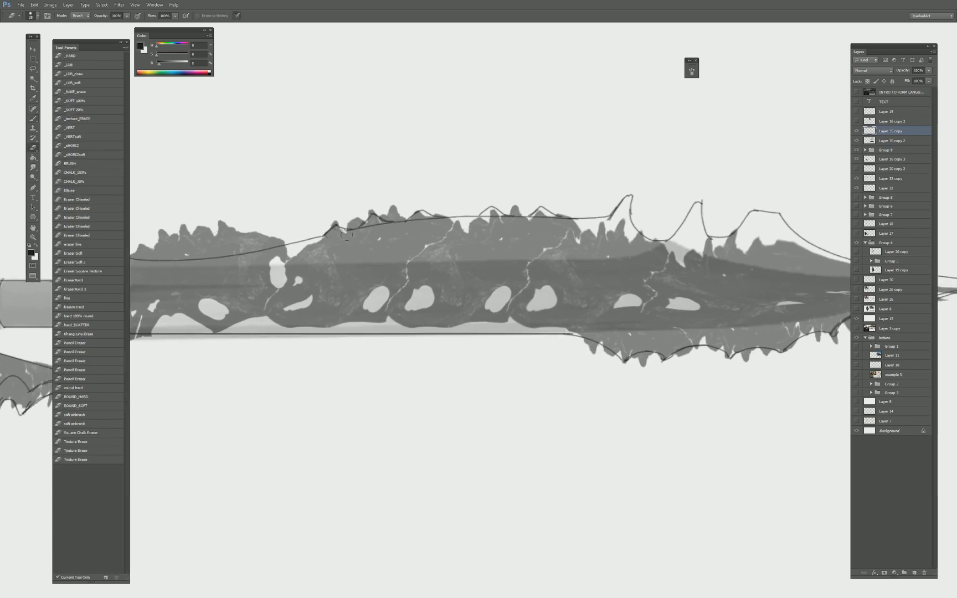
{"action": "left_click_drag", "start_coordinate": [376, 226], "coordinate": [364, 223]}
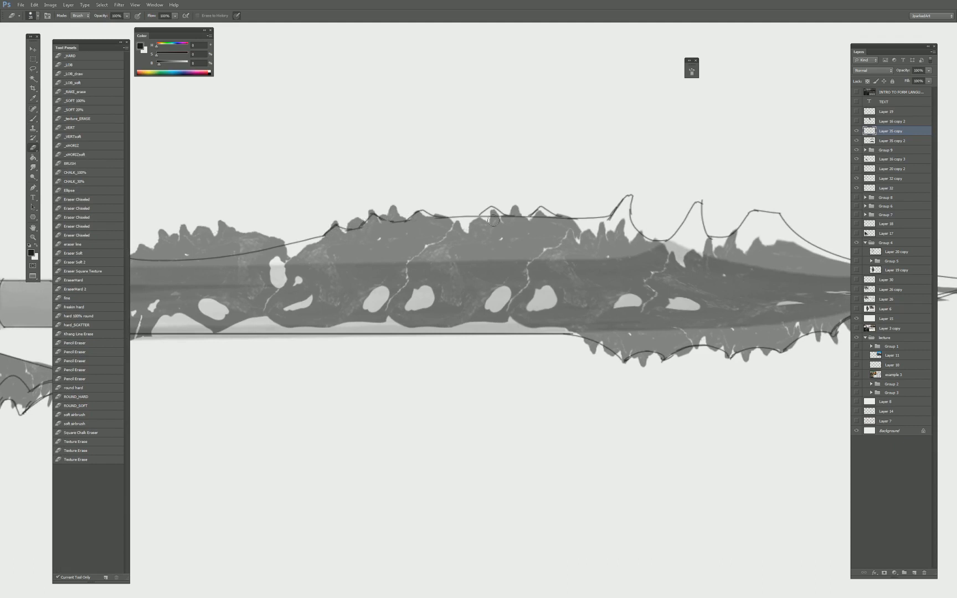
{"action": "key", "text": "b"}
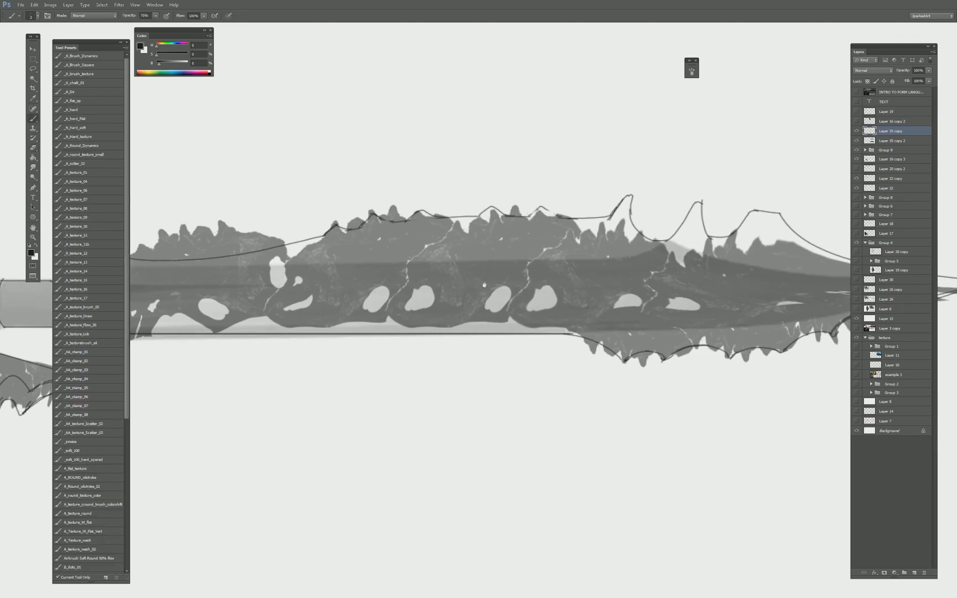
Draw a small pointed shape at the blade's base and a straight centre line from it to the tip.
{"action": "left_click_drag", "start_coordinate": [360, 271], "coordinate": [509, 275]}
{"action": "left_click_drag", "start_coordinate": [290, 320], "coordinate": [268, 325]}
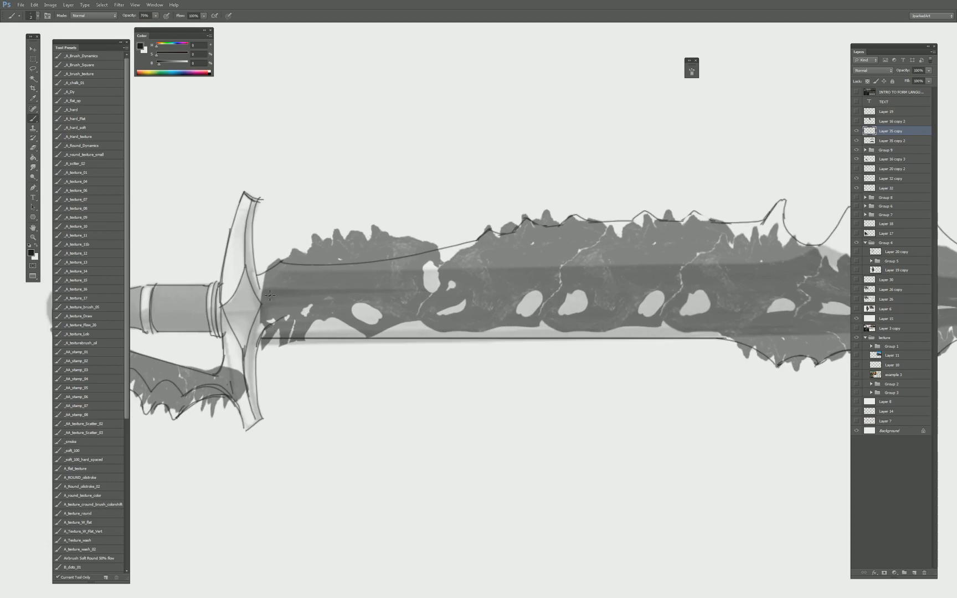
{"action": "mouse_move", "coordinate": [264, 283]}
{"action": "left_mouse_down"}
{"action": "mouse_move", "coordinate": [294, 306]}
{"action": "mouse_move", "coordinate": [282, 310]}
{"action": "left_mouse_up"}
{"action": "left_click_drag", "start_coordinate": [291, 308], "coordinate": [846, 306]}
{"action": "left_click_drag", "start_coordinate": [782, 304], "coordinate": [422, 315]}
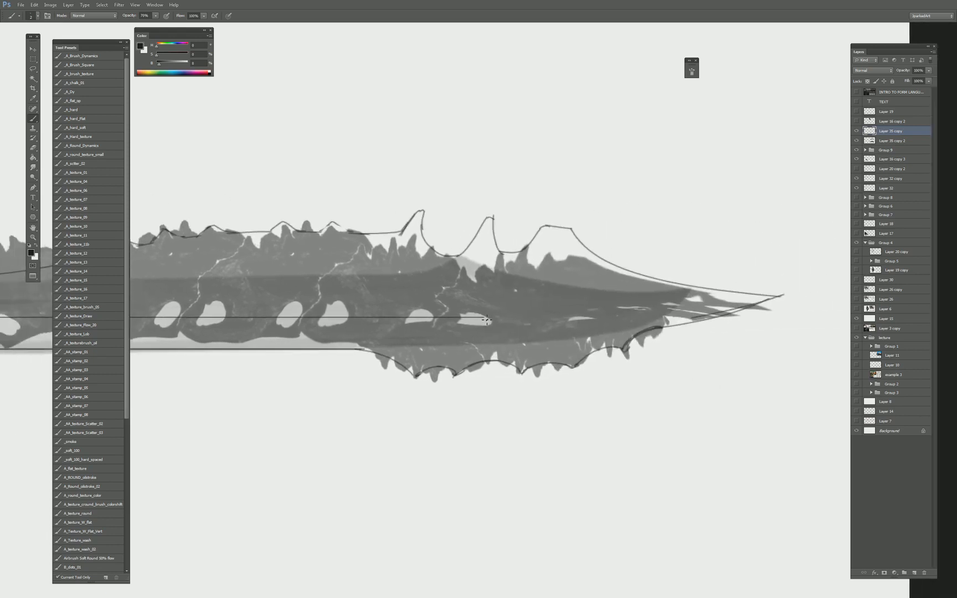
{"action": "left_click", "coordinate": [688, 313], "text": "shift"}
{"action": "key", "text": "ctrl+minus"}
{"action": "key", "text": "ctrl+minus"}
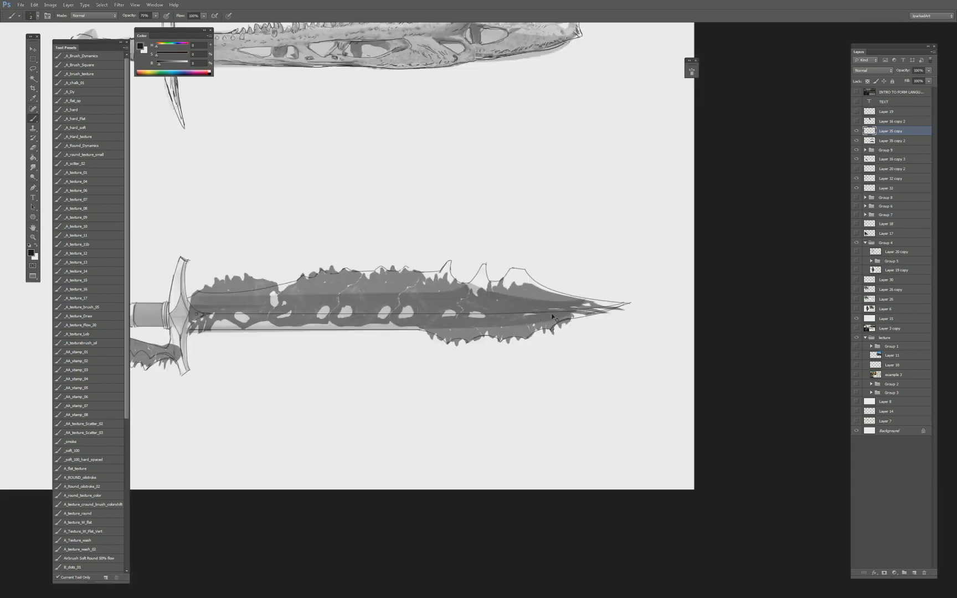
Detail the centre line's base with a small round hole and draw the first almond-shaped opening along it.
{"action": "left_click_drag", "start_coordinate": [427, 309], "coordinate": [547, 294]}
{"action": "key", "text": "ctrl+plus"}
{"action": "key", "text": "ctrl+plus"}
{"action": "left_click_drag", "start_coordinate": [433, 287], "coordinate": [490, 311]}
{"action": "key", "text": "ctrl+z"}
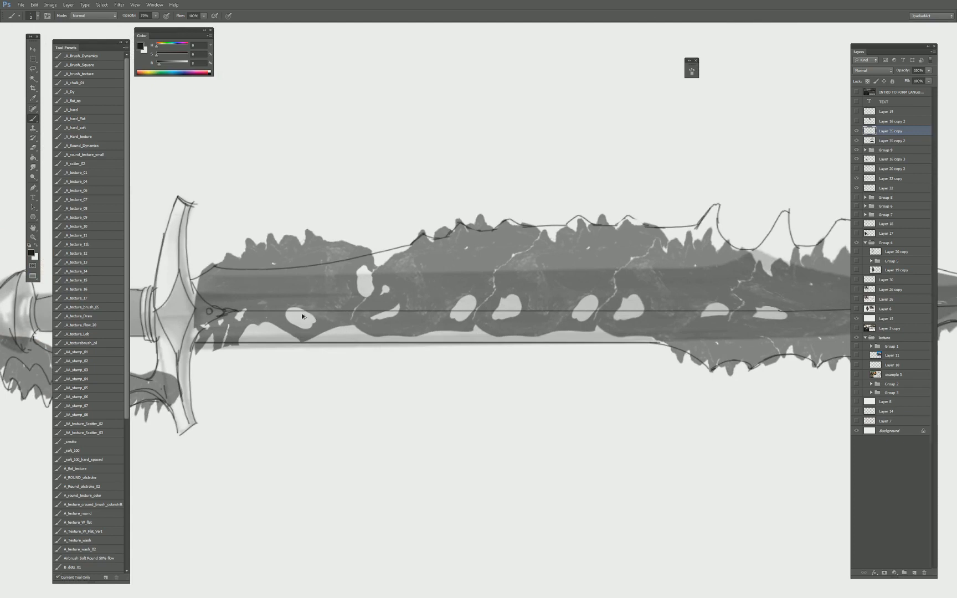
{"action": "key", "text": "ctrl+z"}
{"action": "mouse_move", "coordinate": [286, 312]}
{"action": "left_mouse_down"}
{"action": "mouse_move", "coordinate": [344, 312]}
{"action": "mouse_move", "coordinate": [289, 314]}
{"action": "mouse_move", "coordinate": [319, 323]}
{"action": "mouse_move", "coordinate": [348, 315]}
{"action": "mouse_move", "coordinate": [296, 313]}
{"action": "mouse_move", "coordinate": [341, 315]}
{"action": "left_mouse_up"}
{"action": "key", "text": "ctrl+z"}
{"action": "key", "text": "ctrl+z"}
{"action": "key", "text": "ctrl+z"}
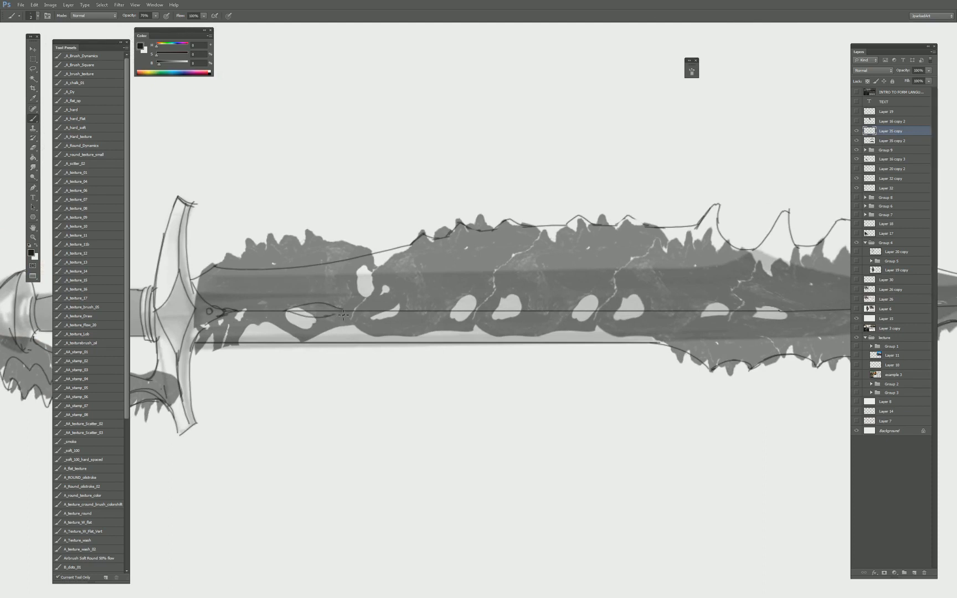
Draw two more almond-shaped openings along the blade's centre line, refining their double contours.
{"action": "mouse_move", "coordinate": [455, 313]}
{"action": "left_mouse_down"}
{"action": "mouse_move", "coordinate": [478, 299]}
{"action": "mouse_move", "coordinate": [525, 310]}
{"action": "left_mouse_up"}
{"action": "key", "text": "ctrl+z"}
{"action": "key", "text": "ctrl+z"}
{"action": "mouse_move", "coordinate": [459, 313]}
{"action": "left_mouse_down"}
{"action": "mouse_move", "coordinate": [502, 323]}
{"action": "mouse_move", "coordinate": [522, 318]}
{"action": "left_mouse_up"}
{"action": "left_click_drag", "start_coordinate": [458, 312], "coordinate": [529, 311]}
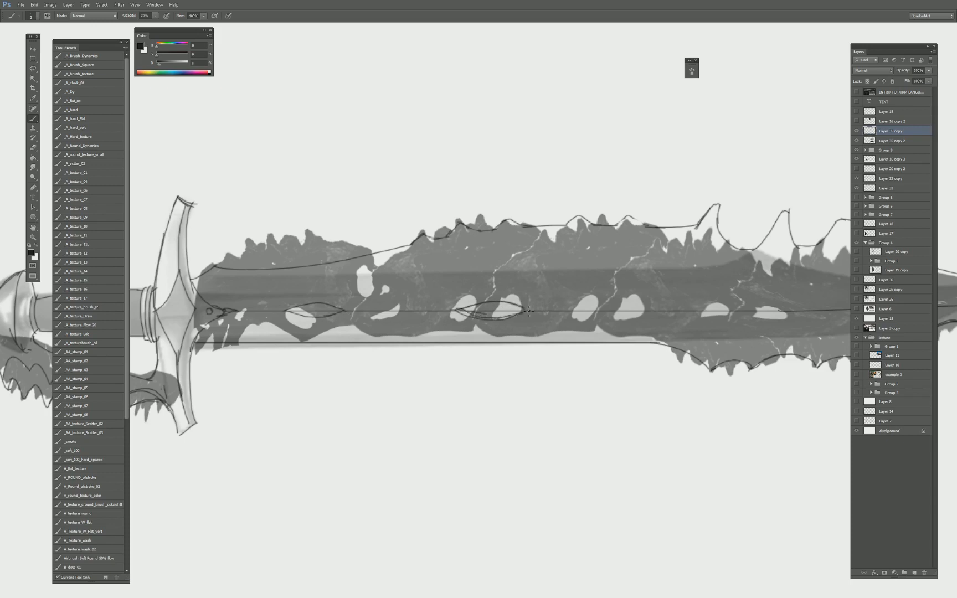
{"action": "key", "text": "ctrl+alt+z"}
{"action": "key", "text": "ctrl+alt+z"}
{"action": "left_click_drag", "start_coordinate": [459, 312], "coordinate": [534, 312]}
{"action": "mouse_move", "coordinate": [628, 310]}
{"action": "left_mouse_down"}
{"action": "mouse_move", "coordinate": [568, 311]}
{"action": "mouse_move", "coordinate": [604, 308]}
{"action": "left_mouse_up"}
{"action": "key", "text": "ctrl+alt+z"}
Draw an arched bone ridge above the first opening on the centre line and clean up its outline with the eraser.
{"action": "mouse_move", "coordinate": [238, 301]}
{"action": "left_mouse_down"}
{"action": "mouse_move", "coordinate": [292, 310]}
{"action": "mouse_move", "coordinate": [228, 315]}
{"action": "mouse_move", "coordinate": [273, 297]}
{"action": "mouse_move", "coordinate": [252, 298]}
{"action": "mouse_move", "coordinate": [263, 295]}
{"action": "mouse_move", "coordinate": [291, 312]}
{"action": "mouse_move", "coordinate": [276, 295]}
{"action": "mouse_move", "coordinate": [253, 295]}
{"action": "mouse_move", "coordinate": [227, 311]}
{"action": "mouse_move", "coordinate": [245, 326]}
{"action": "mouse_move", "coordinate": [283, 318]}
{"action": "mouse_move", "coordinate": [261, 333]}
{"action": "mouse_move", "coordinate": [230, 315]}
{"action": "mouse_move", "coordinate": [244, 334]}
{"action": "mouse_move", "coordinate": [268, 335]}
{"action": "mouse_move", "coordinate": [239, 319]}
{"action": "mouse_move", "coordinate": [270, 331]}
{"action": "left_mouse_up"}
{"action": "key", "text": "ctrl+alt+z"}
{"action": "key", "text": "ctrl+alt+z"}
{"action": "key", "text": "ctrl+alt+z"}
{"action": "key", "text": "ctrl+z"}
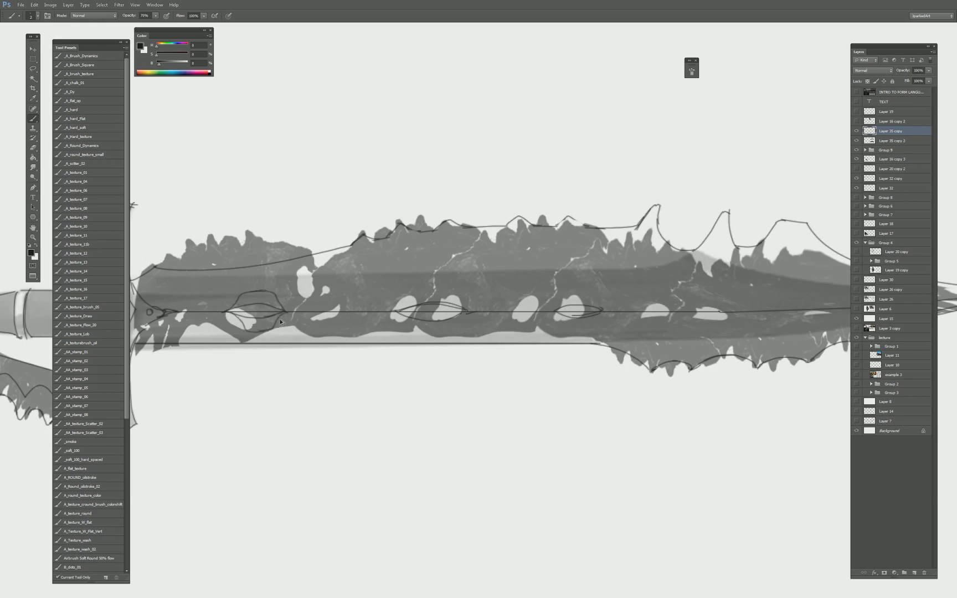
{"action": "key", "text": "ctrl+z"}
{"action": "key", "text": "ctrl+alt+z"}
{"action": "key", "text": "ctrl+shift+z"}
{"action": "key", "text": "e"}
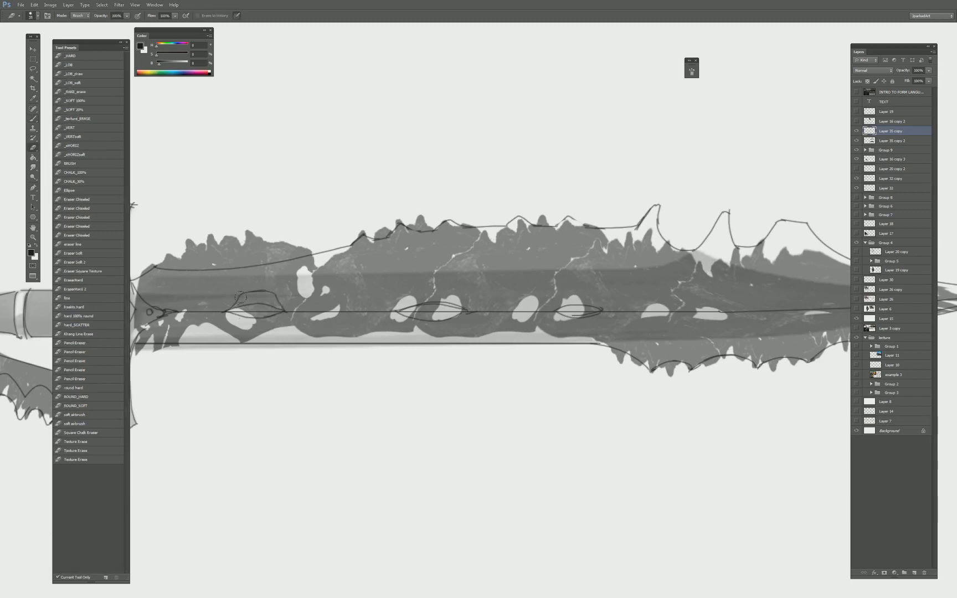
{"action": "key", "text": "bracketleft"}
{"action": "key", "text": "bracketleft"}
{"action": "key", "text": "b"}
Draw matching arched bone ridges above the second and third openings on the centre line.
{"action": "mouse_move", "coordinate": [394, 310]}
{"action": "left_mouse_down"}
{"action": "mouse_move", "coordinate": [441, 283]}
{"action": "mouse_move", "coordinate": [480, 311]}
{"action": "mouse_move", "coordinate": [456, 289]}
{"action": "left_mouse_up"}
{"action": "key", "text": "ctrl+z"}
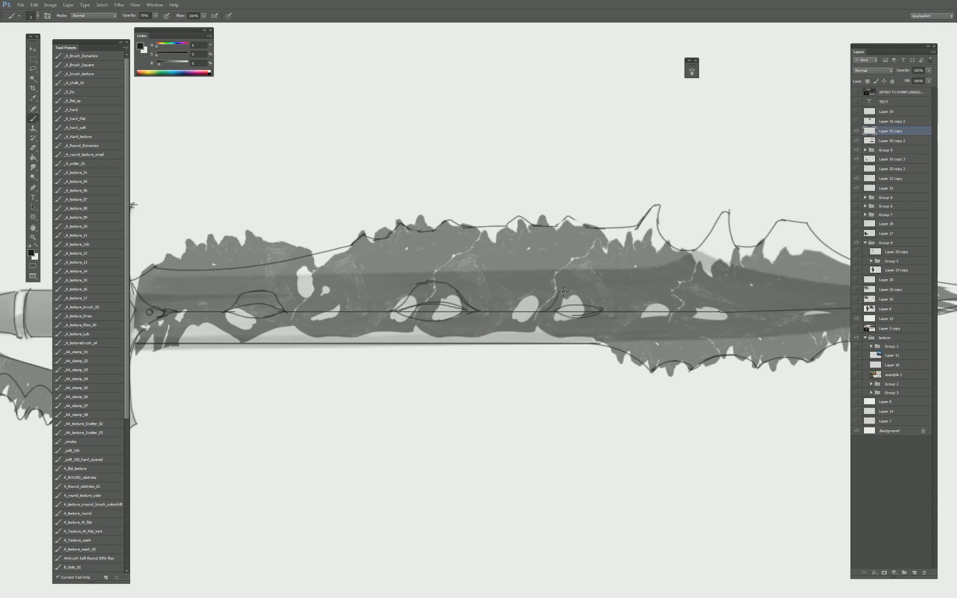
{"action": "mouse_move", "coordinate": [563, 290]}
{"action": "left_mouse_down"}
{"action": "mouse_move", "coordinate": [582, 285]}
{"action": "mouse_move", "coordinate": [564, 293]}
{"action": "left_mouse_up"}
{"action": "key", "text": "ctrl+z"}
{"action": "key", "text": "ctrl+z"}
{"action": "key", "text": "ctrl+z"}
{"action": "key", "text": "ctrl+z"}
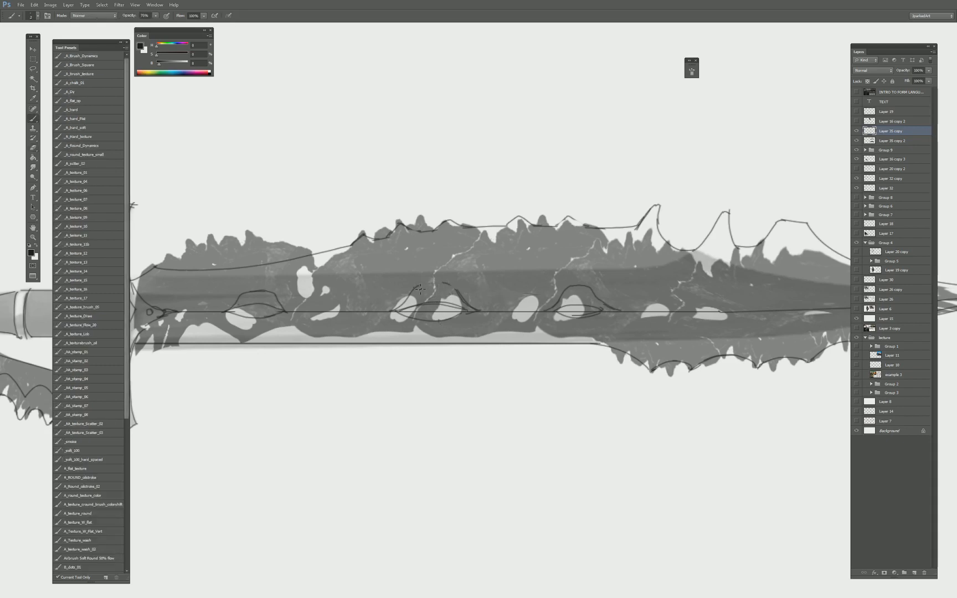
Draw an inner contour line from the lower sword's guard along the blade, following the upper edge, redoing unsatisfactory strokes.
{"action": "key", "text": "ctrl+minus"}
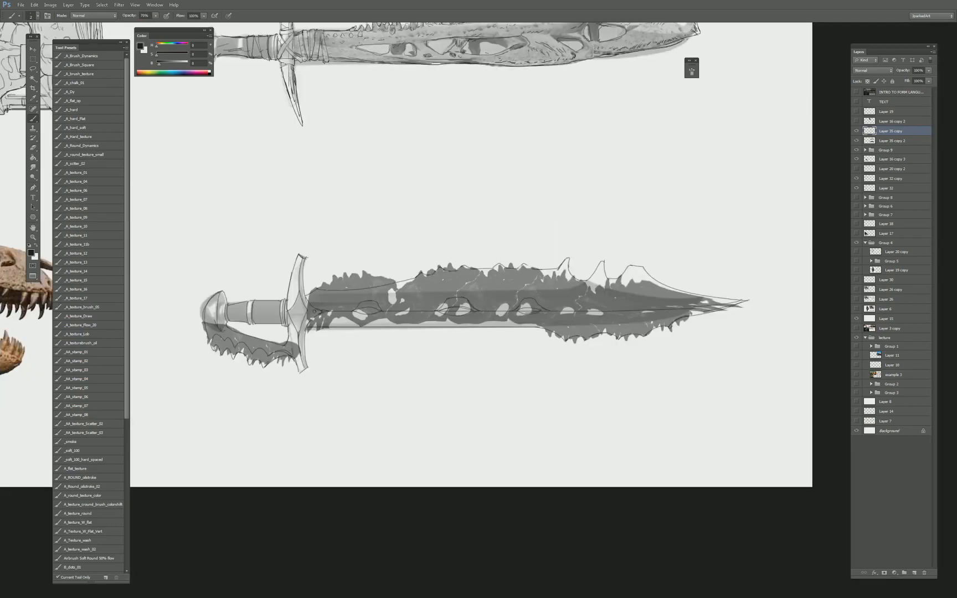
{"action": "key", "text": "ctrl+plus"}
{"action": "left_click_drag", "start_coordinate": [613, 299], "coordinate": [666, 307]}
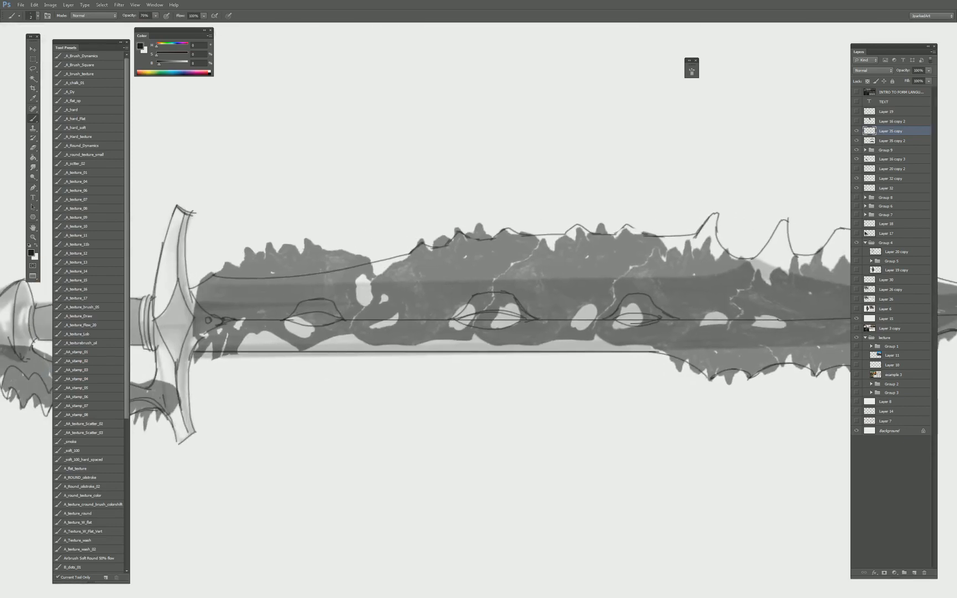
{"action": "left_click_drag", "start_coordinate": [196, 295], "coordinate": [379, 287]}
{"action": "key", "text": "ctrl+z"}
{"action": "left_click_drag", "start_coordinate": [226, 294], "coordinate": [441, 282]}
{"action": "key", "text": "ctrl+z"}
{"action": "left_click_drag", "start_coordinate": [222, 296], "coordinate": [400, 273]}
{"action": "key", "text": "ctrl+z"}
{"action": "left_click_drag", "start_coordinate": [227, 295], "coordinate": [454, 272]}
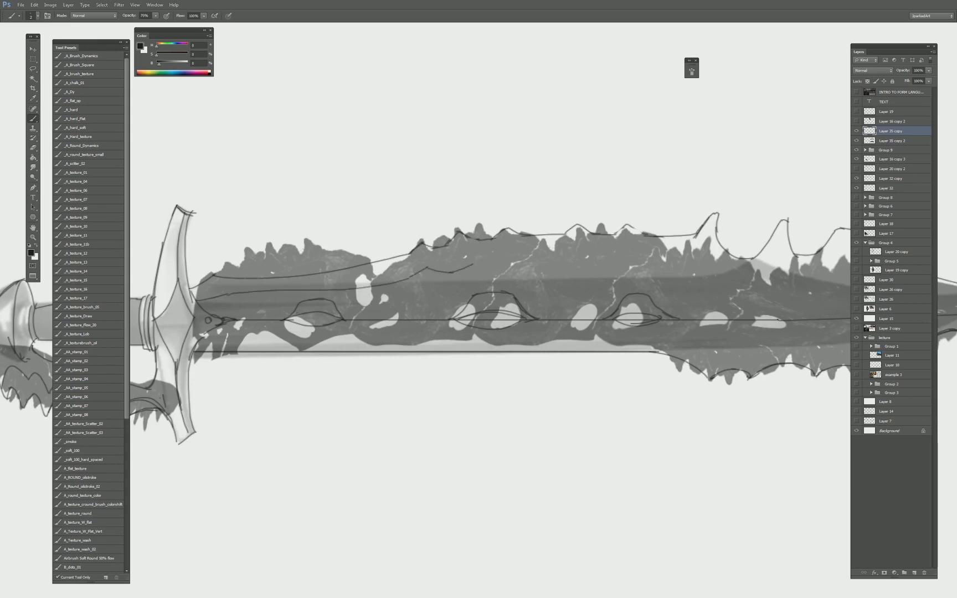
{"action": "key", "text": "ctrl+z"}
{"action": "mouse_move", "coordinate": [476, 267]}
{"action": "left_mouse_down"}
{"action": "mouse_move", "coordinate": [651, 260]}
{"action": "mouse_move", "coordinate": [380, 269]}
{"action": "mouse_move", "coordinate": [468, 267]}
{"action": "left_mouse_up"}
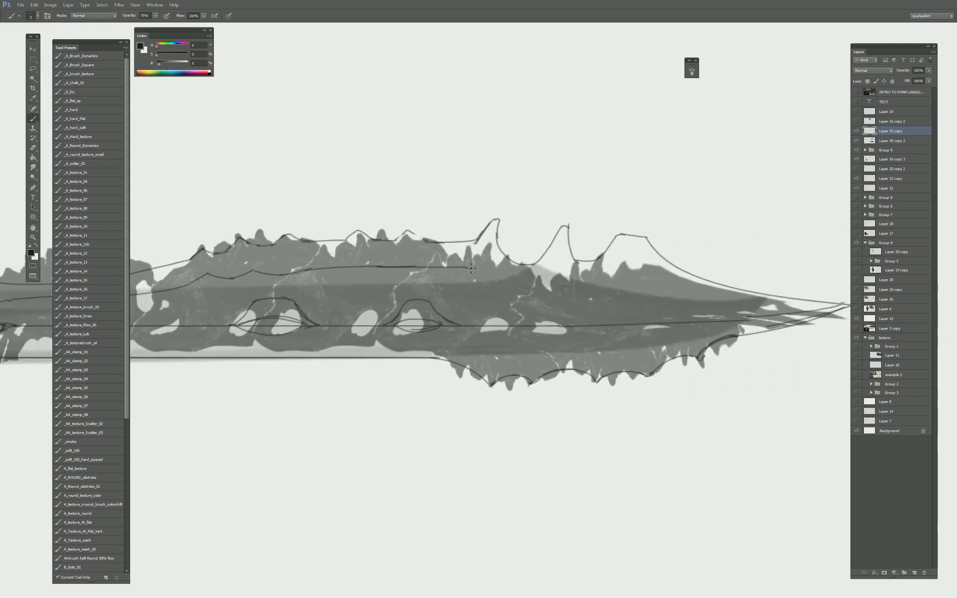
Continue the inner contour beneath the large upper spikes and out to the blade's tip.
{"action": "key", "text": "ctrl+z"}
{"action": "mouse_move", "coordinate": [385, 266]}
{"action": "left_mouse_down"}
{"action": "mouse_move", "coordinate": [462, 266]}
{"action": "mouse_move", "coordinate": [523, 287]}
{"action": "left_mouse_up"}
{"action": "mouse_move", "coordinate": [552, 276]}
{"action": "left_mouse_down"}
{"action": "mouse_move", "coordinate": [802, 308]}
{"action": "mouse_move", "coordinate": [737, 312]}
{"action": "left_mouse_up"}
{"action": "scroll", "coordinate": [754, 309], "scroll_direction": "right", "scroll_amount": 3}
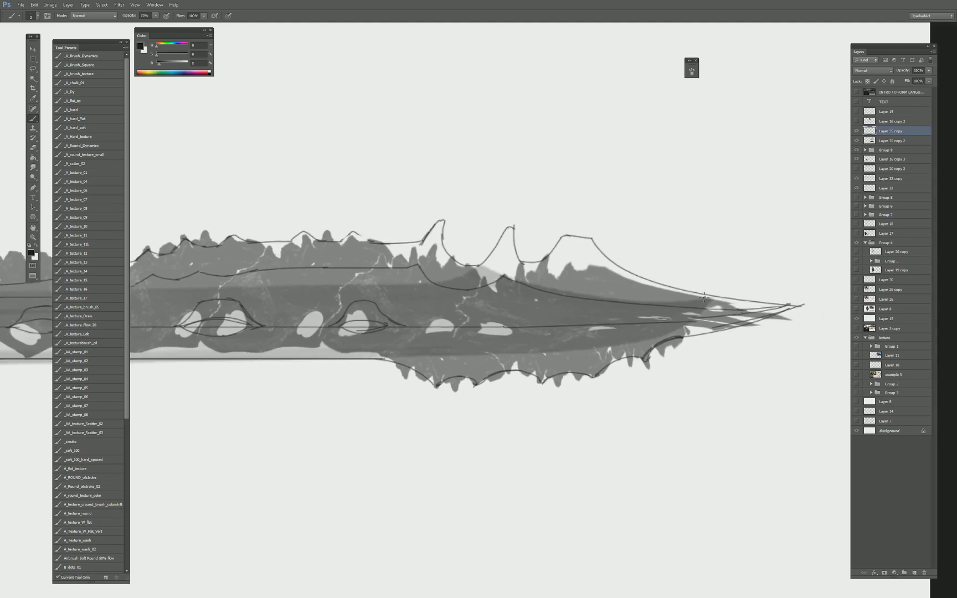
Add short accent strokes to the inner contour and the small teeth and large spikes of the upper edge.
{"action": "left_click_drag", "start_coordinate": [496, 280], "coordinate": [502, 272]}
{"action": "left_click_drag", "start_coordinate": [419, 263], "coordinate": [427, 257]}
{"action": "mouse_move", "coordinate": [194, 254]}
{"action": "left_mouse_down"}
{"action": "mouse_move", "coordinate": [405, 228]}
{"action": "mouse_move", "coordinate": [395, 216]}
{"action": "mouse_move", "coordinate": [361, 225]}
{"action": "left_mouse_up"}
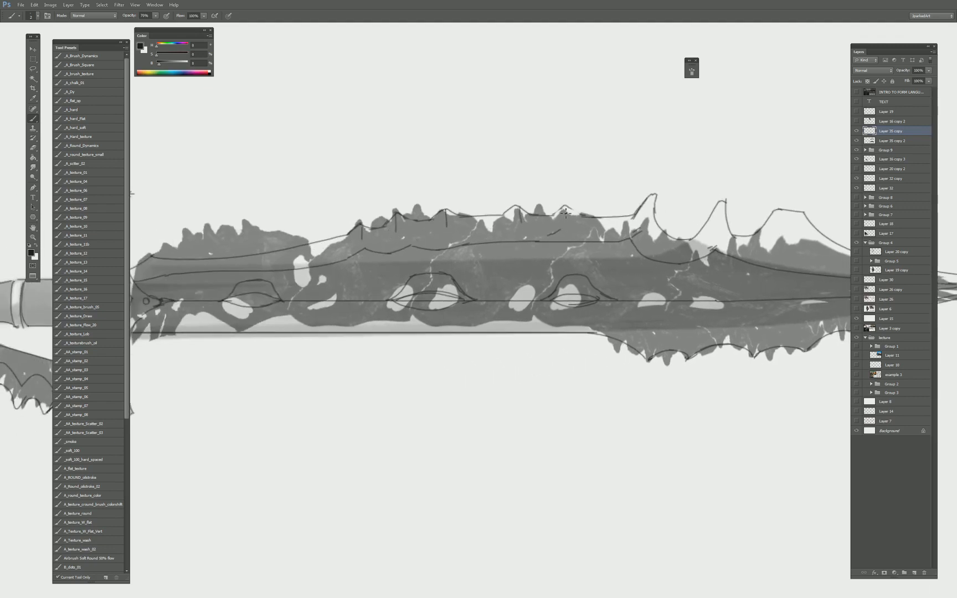
{"action": "left_click_drag", "start_coordinate": [713, 221], "coordinate": [724, 201]}
{"action": "left_click_drag", "start_coordinate": [780, 237], "coordinate": [802, 213]}
Hide the grey sword block-in layers so that only the line drawings of both swords show.
{"action": "key", "text": "ctrl+minus"}
{"action": "key", "text": "ctrl+minus"}
{"action": "left_click_drag", "start_coordinate": [531, 324], "coordinate": [563, 335]}
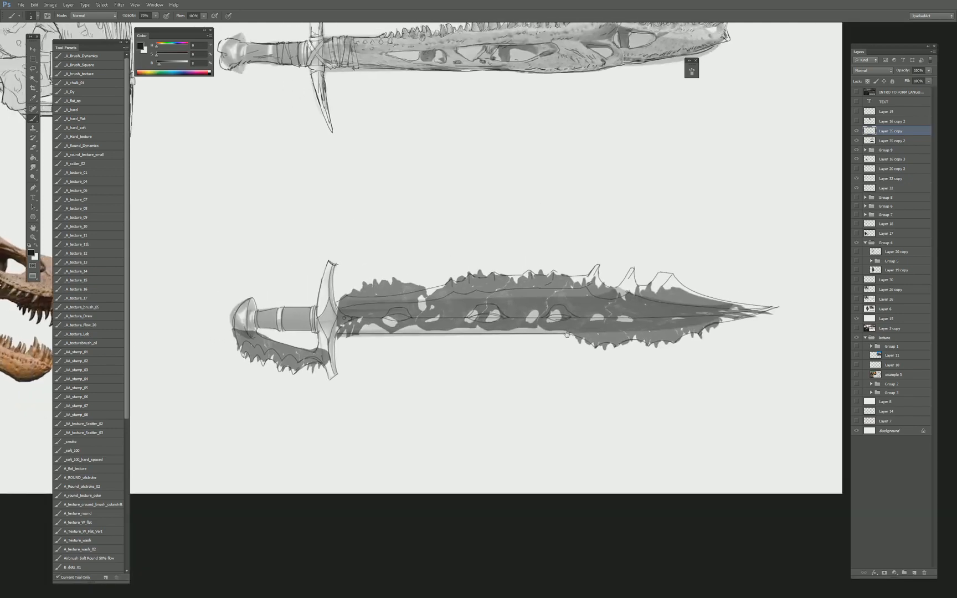
{"action": "left_click", "coordinate": [856, 150]}
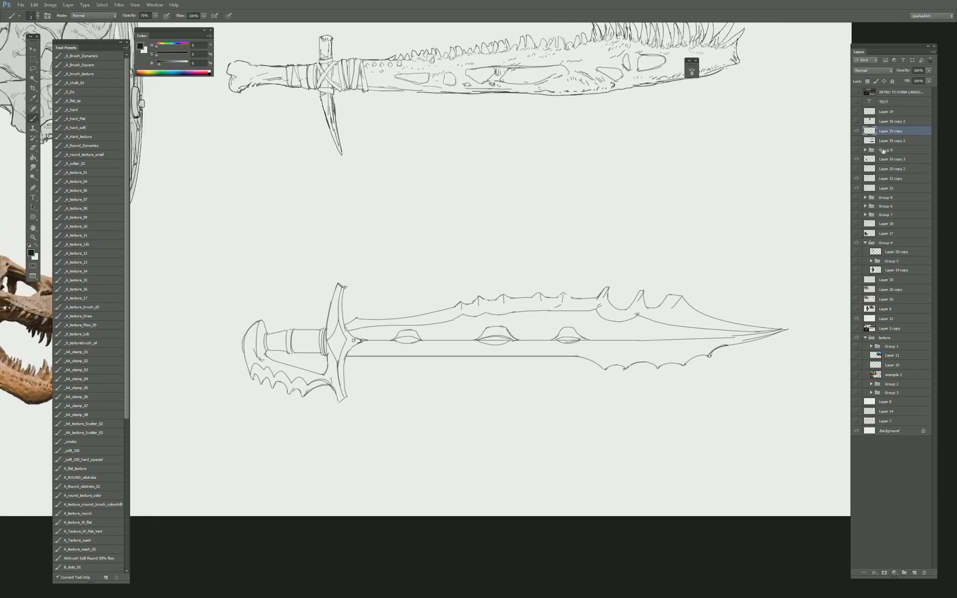
{"action": "key", "text": "v"}
{"action": "left_click", "coordinate": [856, 132]}
{"action": "left_click", "coordinate": [857, 131]}
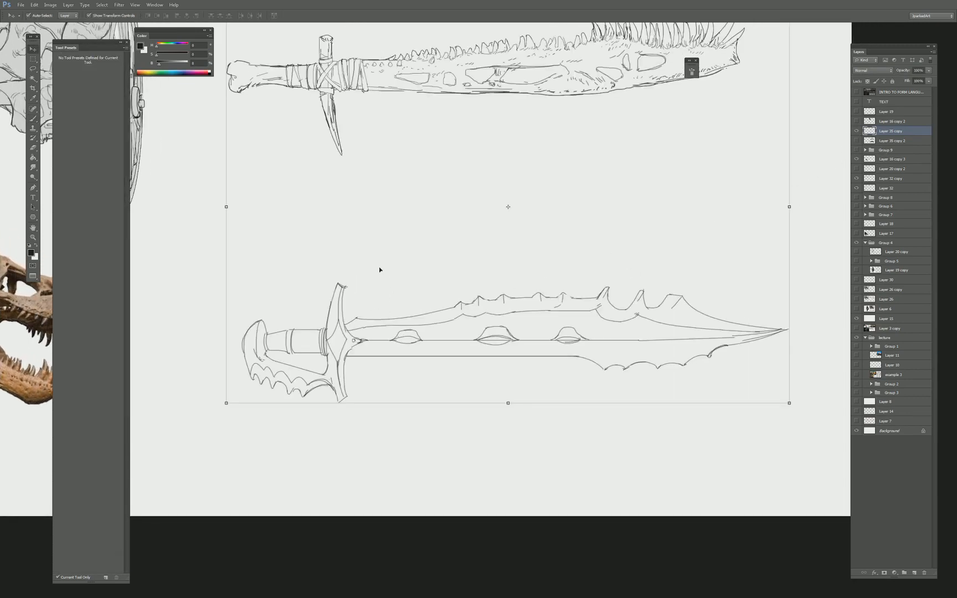
Select the lower sword with a rectangular marquee, copy it onto new layers twice and merge the copies.
{"action": "key", "text": "m"}
{"action": "left_click_drag", "start_coordinate": [217, 257], "coordinate": [832, 426]}
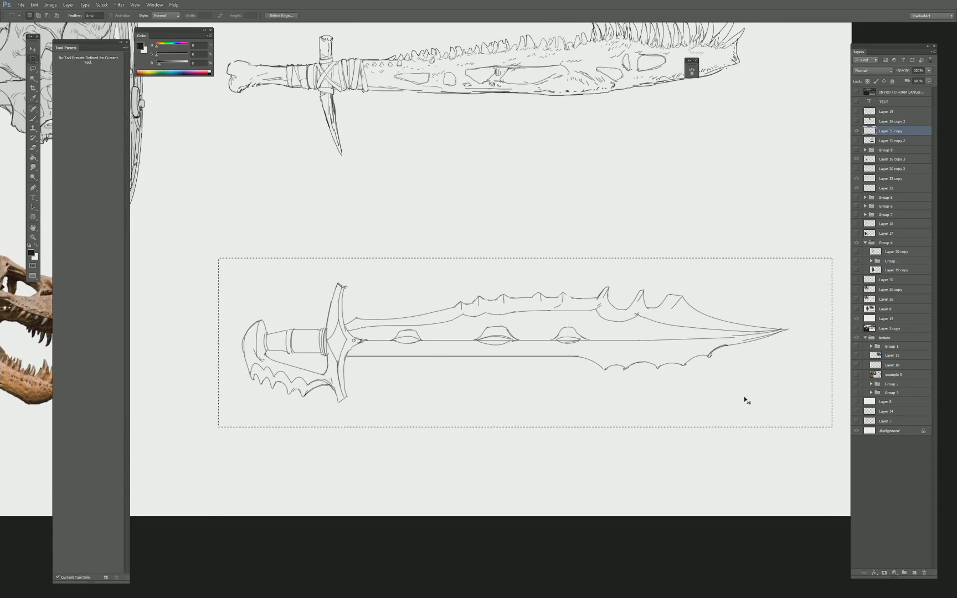
{"action": "key", "text": "ctrl+j"}
{"action": "key", "text": "ctrl+j"}
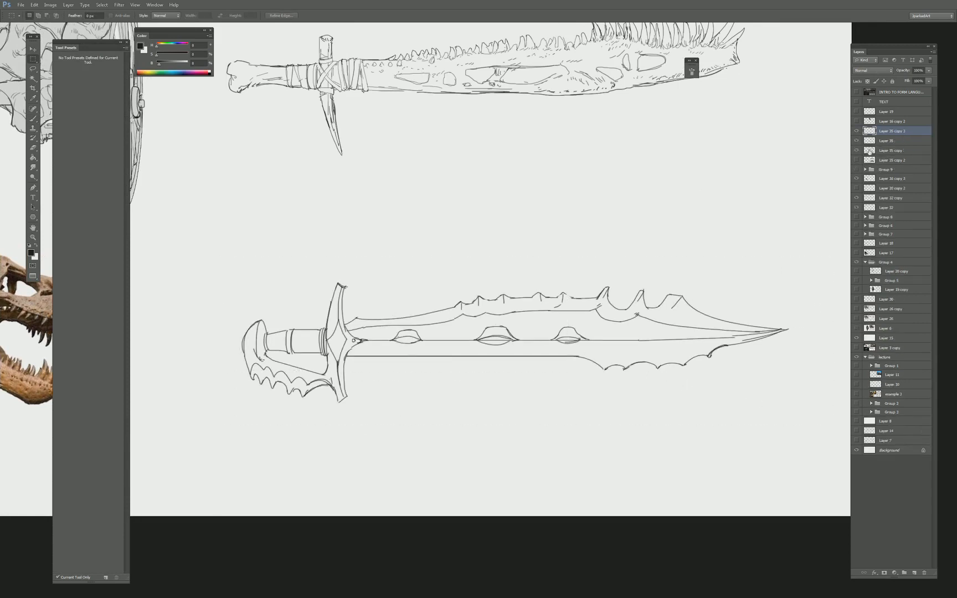
{"action": "left_click", "coordinate": [890, 142], "text": "shift"}
{"action": "key", "text": "ctrl+e"}
Step back before the merge, erase the inner lines on the top duplicate with a larger eraser, and merge the two duplicates again.
{"action": "key", "text": "e"}
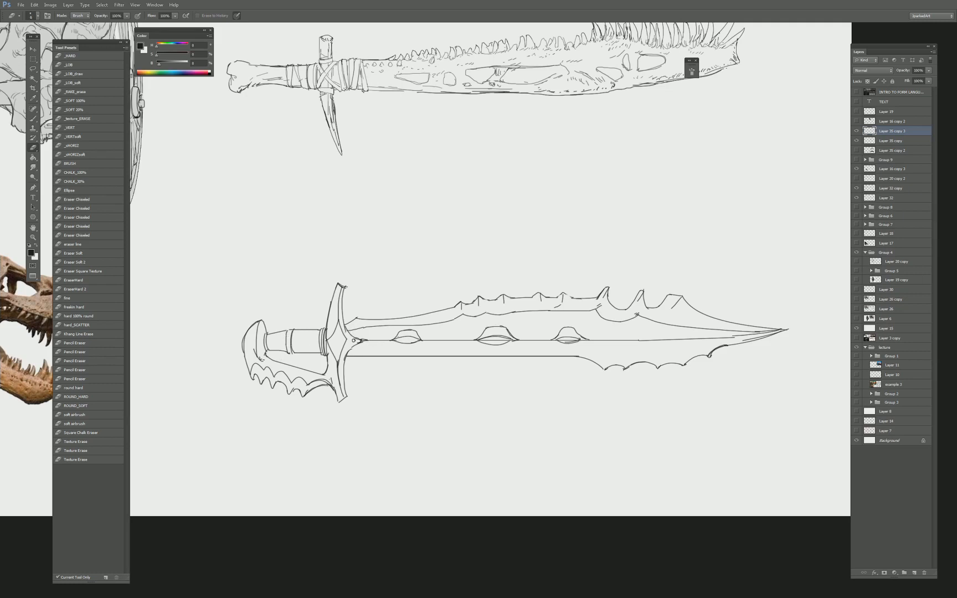
{"action": "key", "text": "]"}
{"action": "key", "text": "]"}
{"action": "key", "text": "]"}
{"action": "key", "text": "]"}
{"action": "key", "text": "]"}
{"action": "key", "text": "]"}
{"action": "key", "text": "]"}
{"action": "key", "text": "]"}
{"action": "key", "text": "]"}
{"action": "key", "text": "]"}
{"action": "mouse_move", "coordinate": [288, 342]}
{"action": "left_mouse_down"}
{"action": "mouse_move", "coordinate": [297, 340]}
{"action": "mouse_move", "coordinate": [283, 337]}
{"action": "left_mouse_up"}
{"action": "key", "text": "ctrl+alt+z"}
{"action": "key", "text": "ctrl+alt+z"}
{"action": "key", "text": "ctrl+alt+z"}
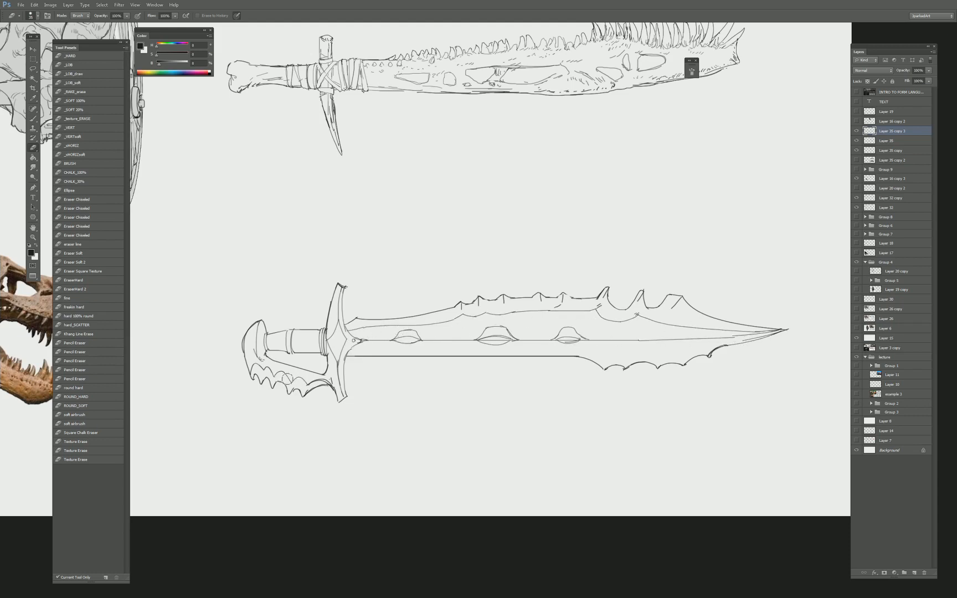
{"action": "left_click", "coordinate": [887, 142], "text": "shift"}
{"action": "key", "text": "ctrl+e"}
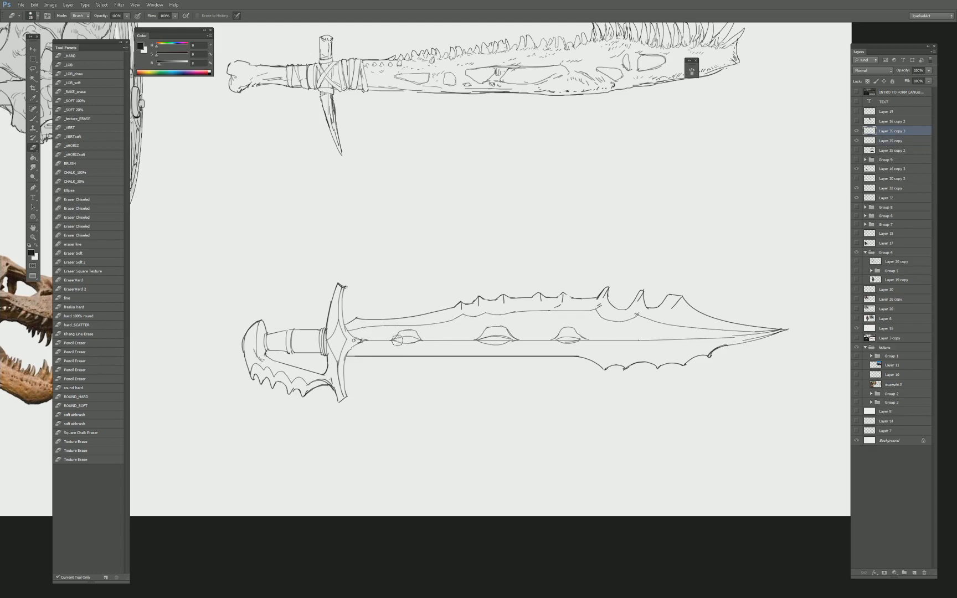
Erase the three almond openings and their arched ridges from the lower blade and restore a clean centre line.
{"action": "mouse_move", "coordinate": [397, 340]}
{"action": "left_mouse_down"}
{"action": "mouse_move", "coordinate": [557, 333]}
{"action": "mouse_move", "coordinate": [596, 343]}
{"action": "mouse_move", "coordinate": [371, 342]}
{"action": "mouse_move", "coordinate": [607, 341]}
{"action": "left_mouse_up"}
{"action": "key", "text": "b"}
{"action": "key", "text": "ctrl+z"}
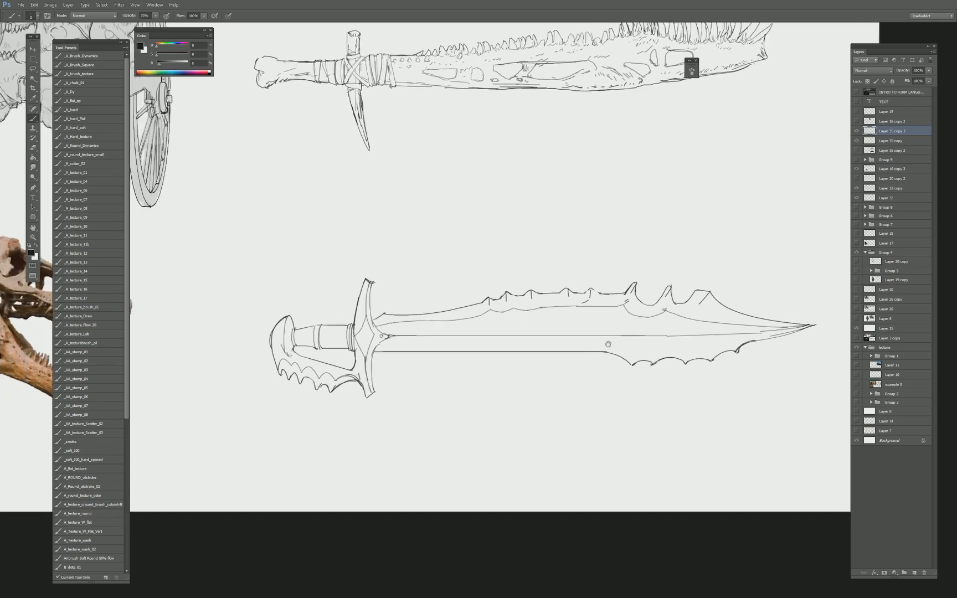
Erase the wavy inner line of the lower sword's hand guard and draw tooth and bone contours in its place.
{"action": "key", "text": "e"}
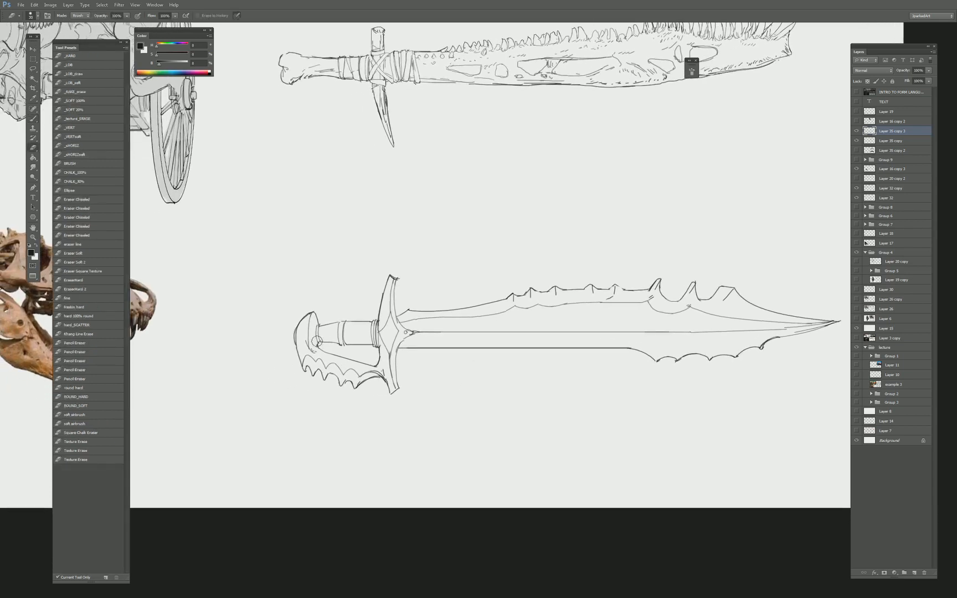
{"action": "key", "text": "b"}
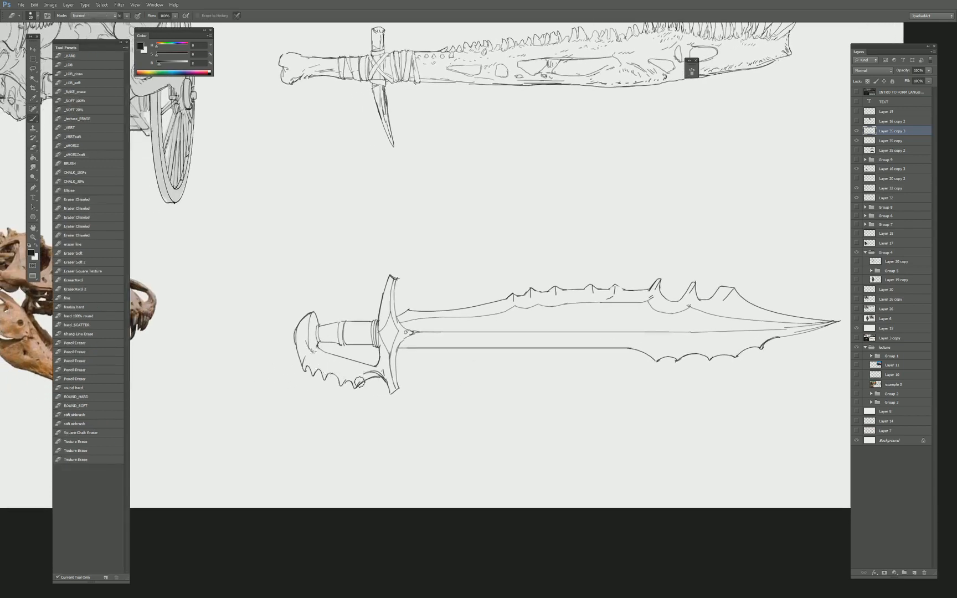
{"action": "key", "text": "ctrl+z"}
{"action": "mouse_move", "coordinate": [349, 381]}
{"action": "left_mouse_down"}
{"action": "mouse_move", "coordinate": [324, 376]}
{"action": "mouse_move", "coordinate": [334, 377]}
{"action": "mouse_move", "coordinate": [325, 364]}
{"action": "mouse_move", "coordinate": [321, 372]}
{"action": "mouse_move", "coordinate": [331, 366]}
{"action": "mouse_move", "coordinate": [321, 371]}
{"action": "mouse_move", "coordinate": [317, 358]}
{"action": "mouse_move", "coordinate": [311, 370]}
{"action": "mouse_move", "coordinate": [314, 355]}
{"action": "mouse_move", "coordinate": [304, 370]}
{"action": "mouse_move", "coordinate": [329, 357]}
{"action": "left_mouse_up"}
{"action": "key", "text": "ctrl+z"}
{"action": "key", "text": "ctrl+z"}
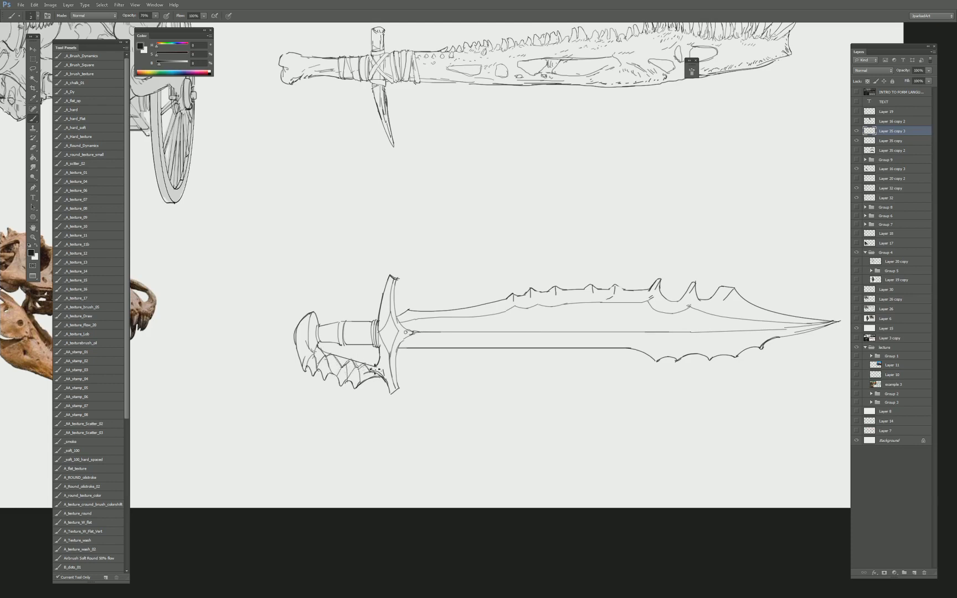
{"action": "left_click_drag", "start_coordinate": [377, 367], "coordinate": [385, 372]}
Draw crisscross wrapping and shading strokes on the lower sword's grip.
{"action": "left_click_drag", "start_coordinate": [346, 321], "coordinate": [351, 345]}
{"action": "key", "text": "ctrl+alt+z"}
{"action": "key", "text": "ctrl+alt+z"}
{"action": "key", "text": "ctrl+alt+z"}
{"action": "left_click_drag", "start_coordinate": [355, 344], "coordinate": [374, 324]}
{"action": "key", "text": "ctrl+z"}
{"action": "left_click_drag", "start_coordinate": [319, 323], "coordinate": [322, 340]}
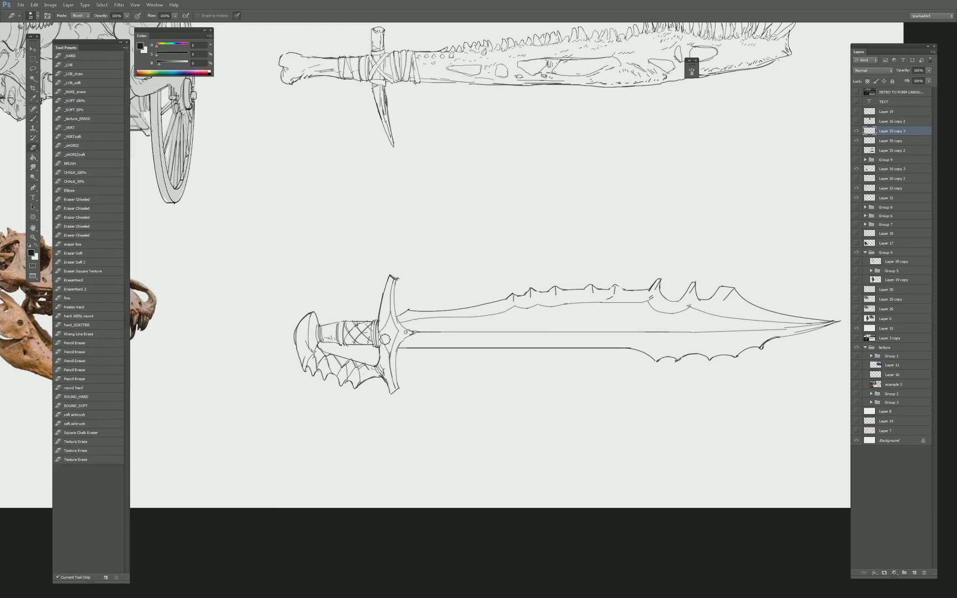
Fit the whole canvas in view and hide the dinosaur skull reference layer.
{"action": "left_click_drag", "start_coordinate": [445, 339], "coordinate": [453, 342]}
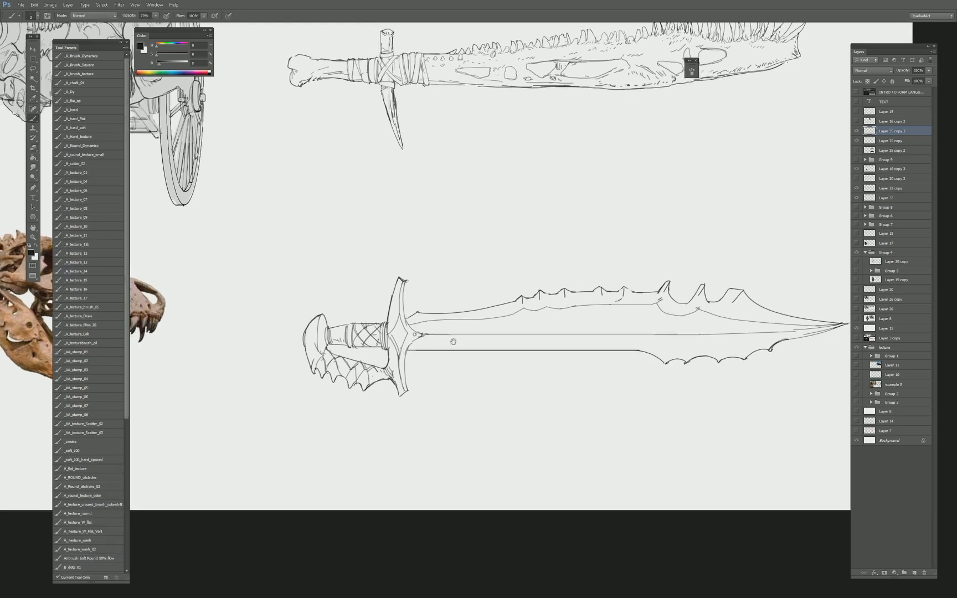
{"action": "key", "text": "ctrl+0"}
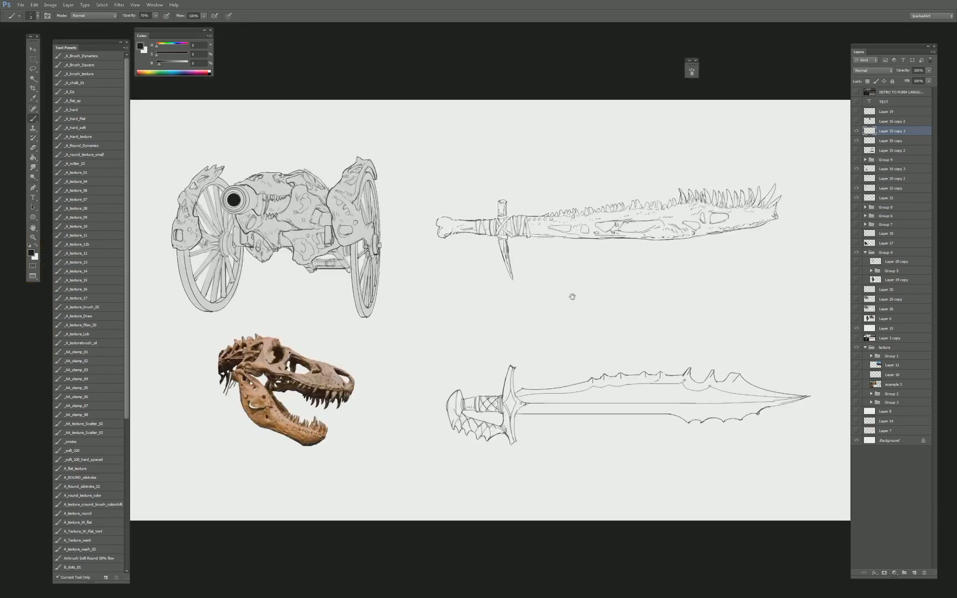
{"action": "key", "text": "v"}
{"action": "left_click", "coordinate": [294, 369]}
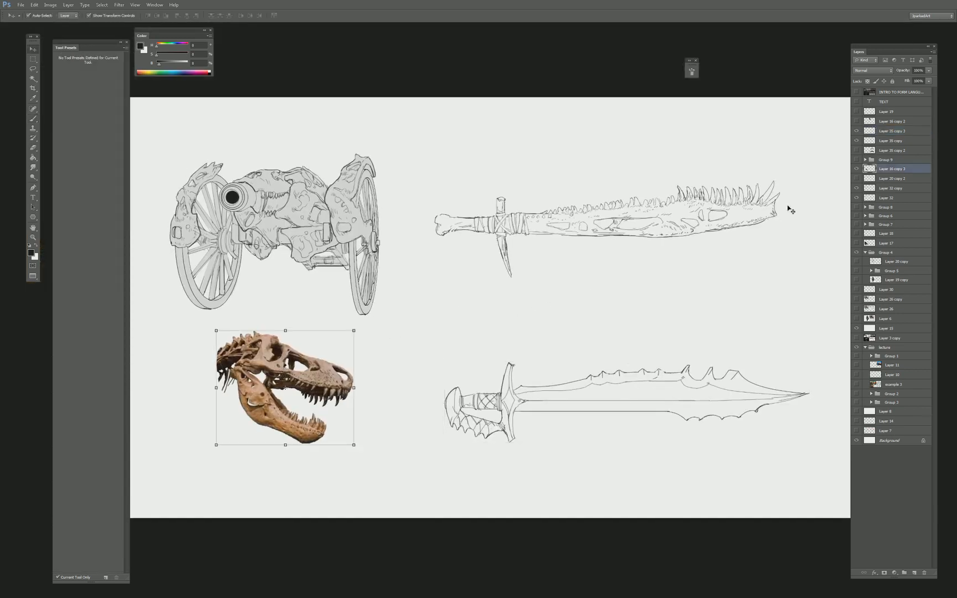
{"action": "left_click", "coordinate": [857, 169]}
{"action": "left_click_drag", "start_coordinate": [731, 227], "coordinate": [676, 231]}
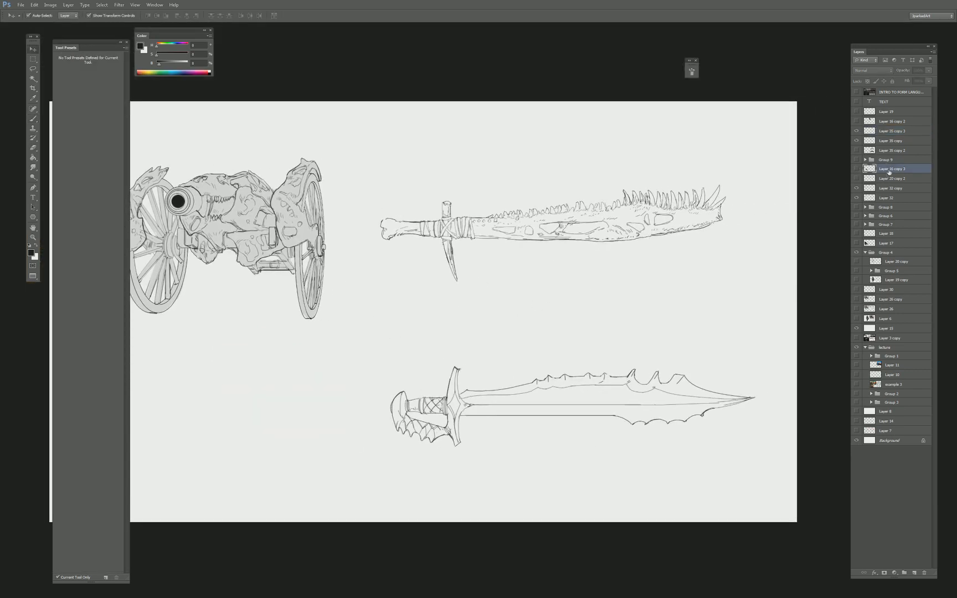
Merge the two sword line-art layers and add a new empty layer directly beneath the merged one.
{"action": "left_click", "coordinate": [889, 142]}
{"action": "left_click", "coordinate": [895, 132], "text": "shift"}
{"action": "key", "text": "ctrl+e"}
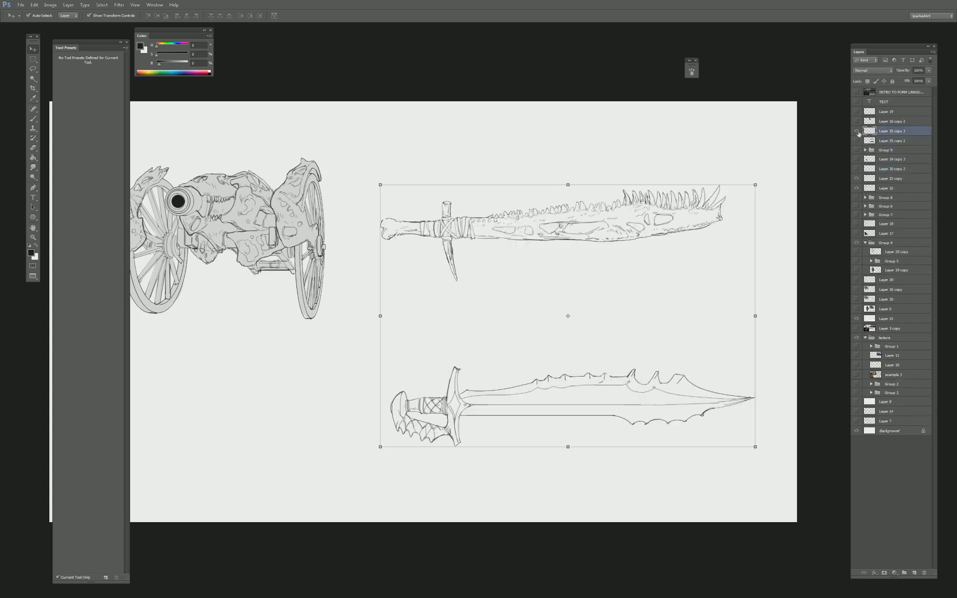
{"action": "left_click", "coordinate": [914, 572]}
{"action": "key", "text": "b"}
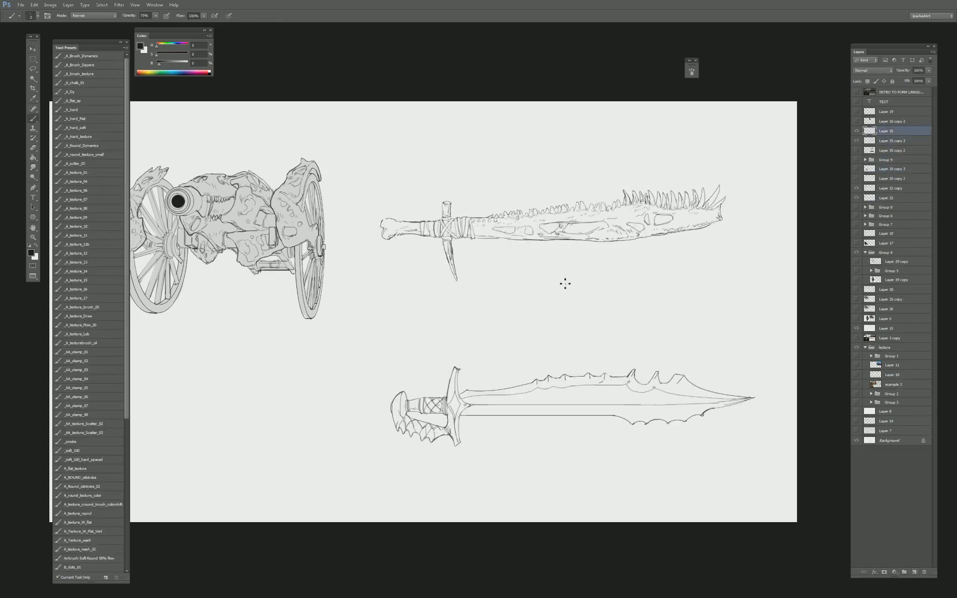
{"action": "left_click_drag", "start_coordinate": [876, 142], "coordinate": [877, 146]}
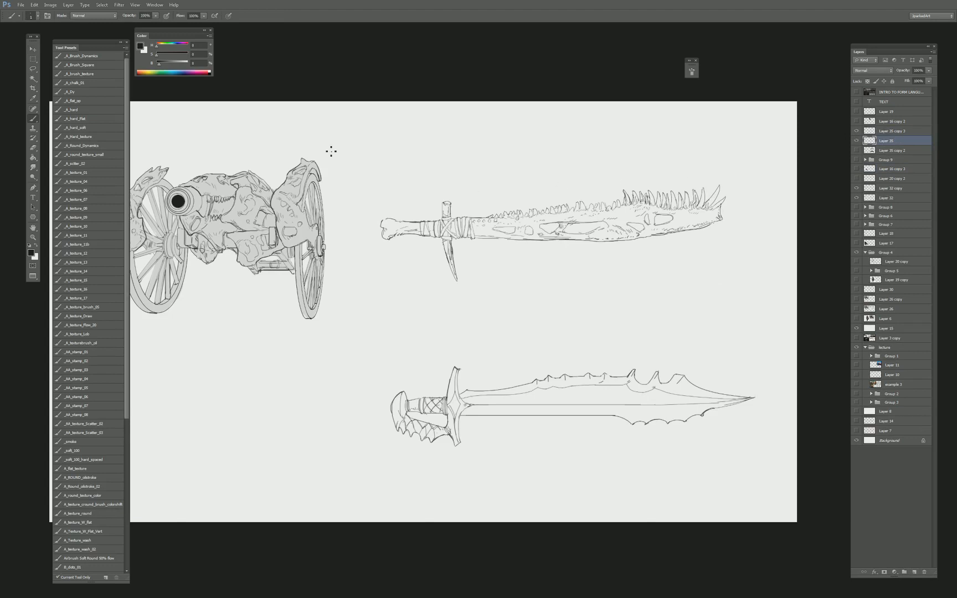
Sample the cannon's light grey and paint it over the upper sword's bone handle and crossguard spike at 100% opacity.
{"action": "left_click", "coordinate": [251, 189], "text": "alt"}
{"action": "mouse_move", "coordinate": [394, 232]}
{"action": "left_mouse_down"}
{"action": "mouse_move", "coordinate": [387, 238]}
{"action": "mouse_move", "coordinate": [443, 226]}
{"action": "left_mouse_up"}
{"action": "key", "text": "bracketright"}
{"action": "key", "text": "bracketright"}
{"action": "key", "text": "bracketleft"}
{"action": "key", "text": "bracketleft"}
{"action": "key", "text": "bracketleft"}
{"action": "mouse_move", "coordinate": [448, 221]}
{"action": "left_mouse_down"}
{"action": "mouse_move", "coordinate": [448, 208]}
{"action": "mouse_move", "coordinate": [457, 282]}
{"action": "left_mouse_up"}
Fill the upper sword's wrapped section and the beginning of its blade with light grey, using a progressively larger brush.
{"action": "key", "text": "bracketright"}
{"action": "key", "text": "bracketright"}
{"action": "key", "text": "bracketright"}
{"action": "mouse_move", "coordinate": [463, 222]}
{"action": "left_mouse_down"}
{"action": "mouse_move", "coordinate": [472, 227]}
{"action": "mouse_move", "coordinate": [455, 224]}
{"action": "mouse_move", "coordinate": [467, 226]}
{"action": "left_mouse_up"}
{"action": "key", "text": "ctrl+plus"}
{"action": "left_click_drag", "start_coordinate": [531, 225], "coordinate": [389, 302]}
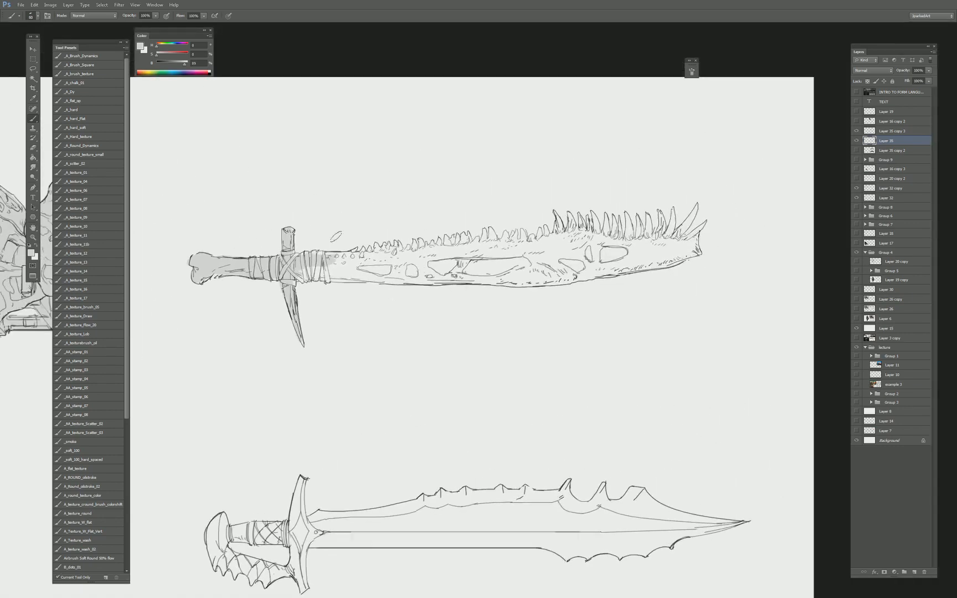
{"action": "key", "text": "bracketright"}
{"action": "key", "text": "bracketright"}
{"action": "key", "text": "bracketright"}
{"action": "key", "text": "bracketright"}
{"action": "mouse_move", "coordinate": [299, 276]}
{"action": "left_mouse_down"}
{"action": "mouse_move", "coordinate": [393, 270]}
{"action": "mouse_move", "coordinate": [340, 271]}
{"action": "mouse_move", "coordinate": [339, 257]}
{"action": "left_mouse_up"}
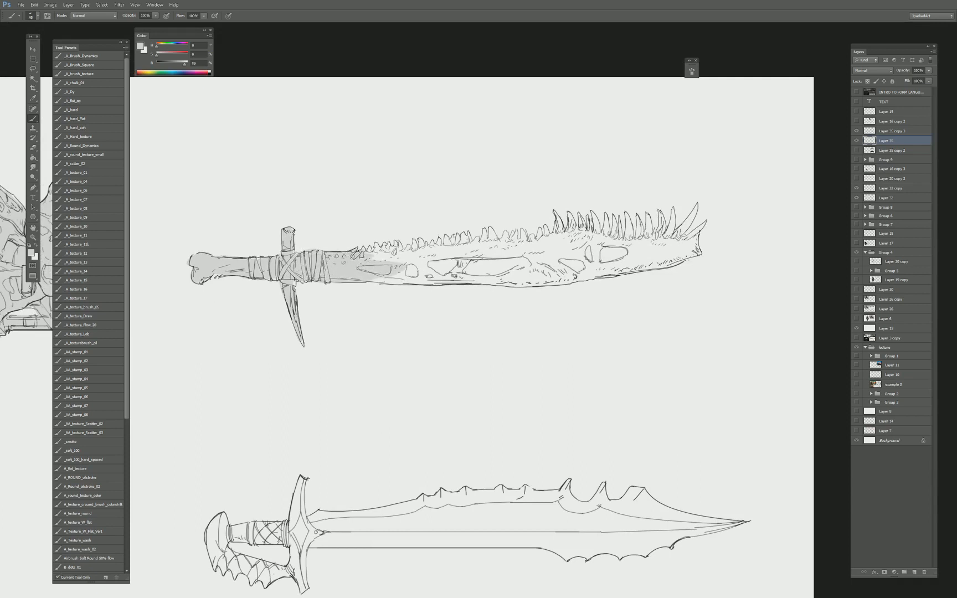
Switch to the _A_hard brush with pressure-controlled size and extend the grey fill along the upper blade and its small teeth.
{"action": "key", "text": "bracketleft"}
{"action": "key", "text": "bracketleft"}
{"action": "left_click", "coordinate": [81, 109]}
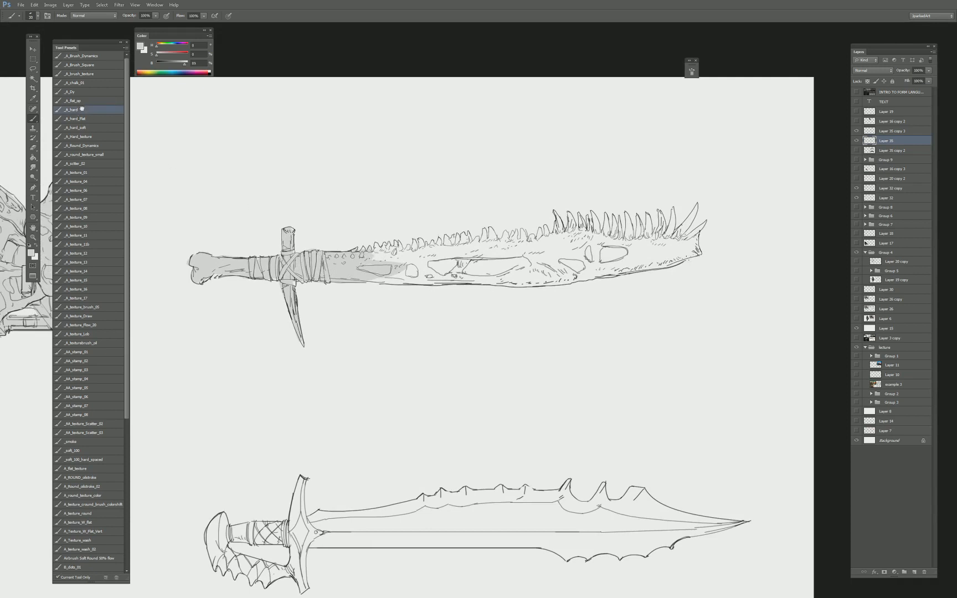
{"action": "left_click", "coordinate": [228, 16]}
{"action": "left_click_drag", "start_coordinate": [368, 258], "coordinate": [379, 253]}
{"action": "key", "text": "ctrl+z"}
{"action": "left_click", "coordinate": [358, 242], "text": "alt"}
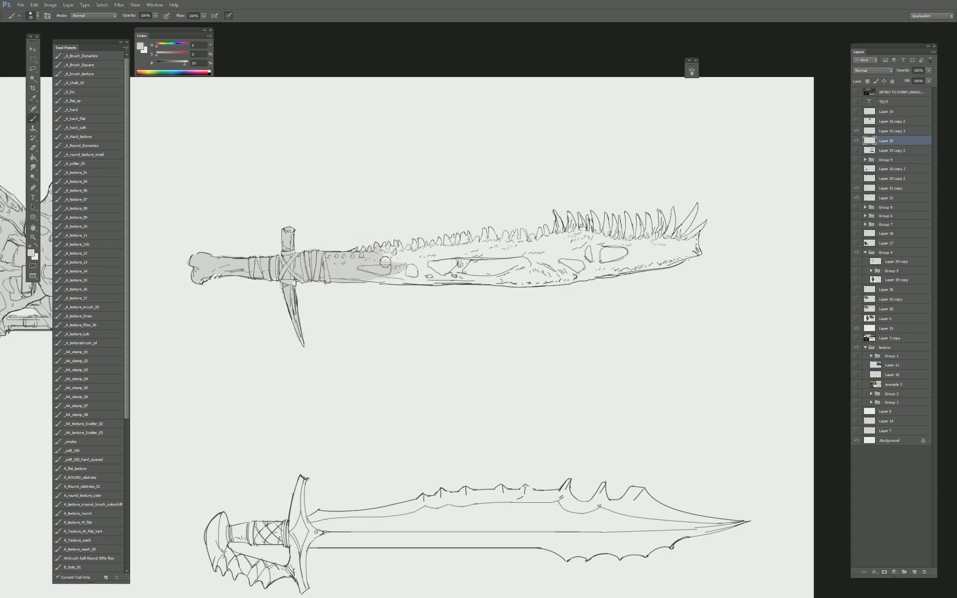
{"action": "left_click_drag", "start_coordinate": [391, 259], "coordinate": [394, 250]}
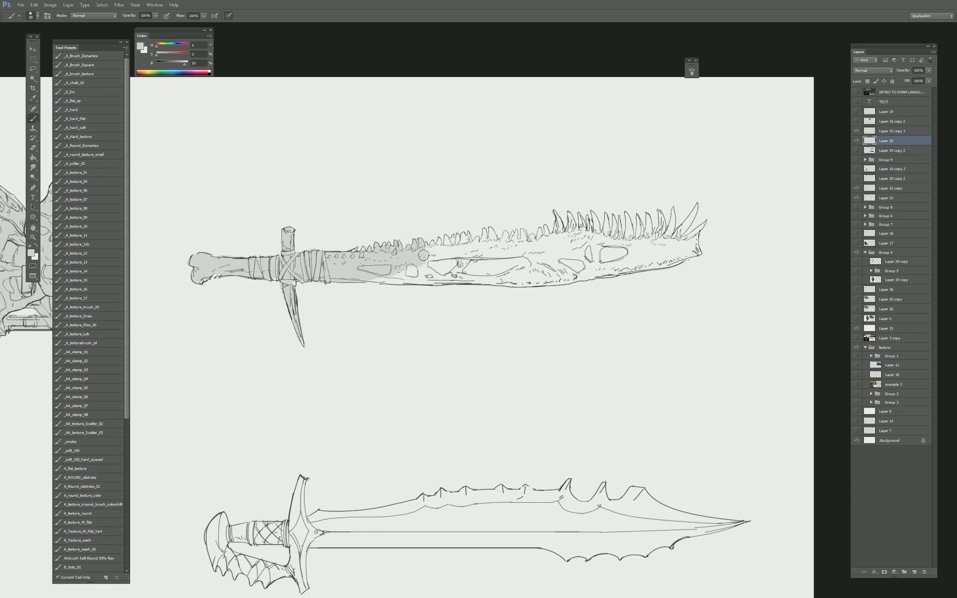
{"action": "mouse_move", "coordinate": [423, 255]}
{"action": "left_mouse_down"}
{"action": "mouse_move", "coordinate": [438, 245]}
{"action": "mouse_move", "coordinate": [459, 252]}
{"action": "mouse_move", "coordinate": [459, 240]}
{"action": "left_mouse_up"}
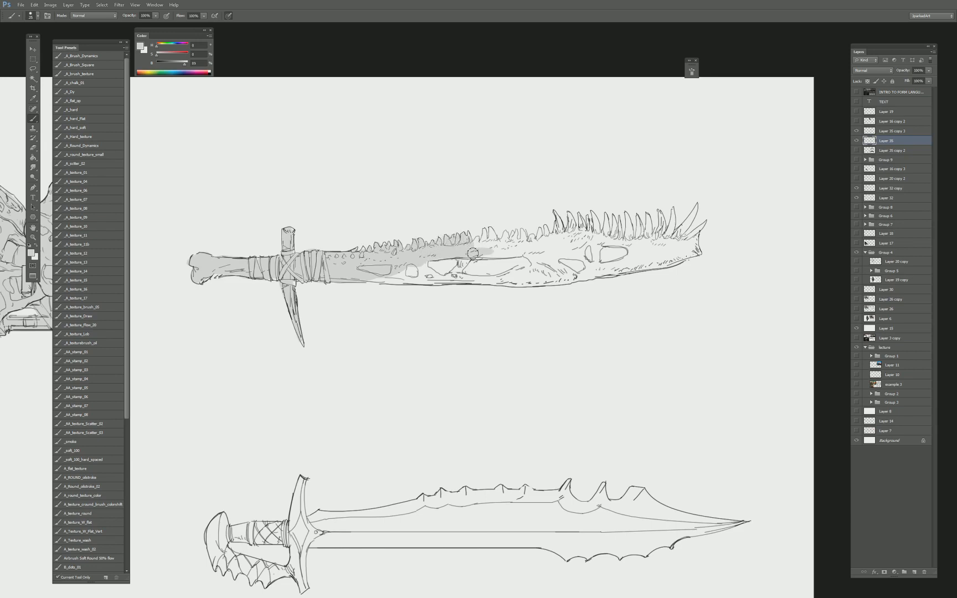
Fill the next small teeth and the upper half of the upper sword's mid-blade with light grey.
{"action": "key", "text": "e"}
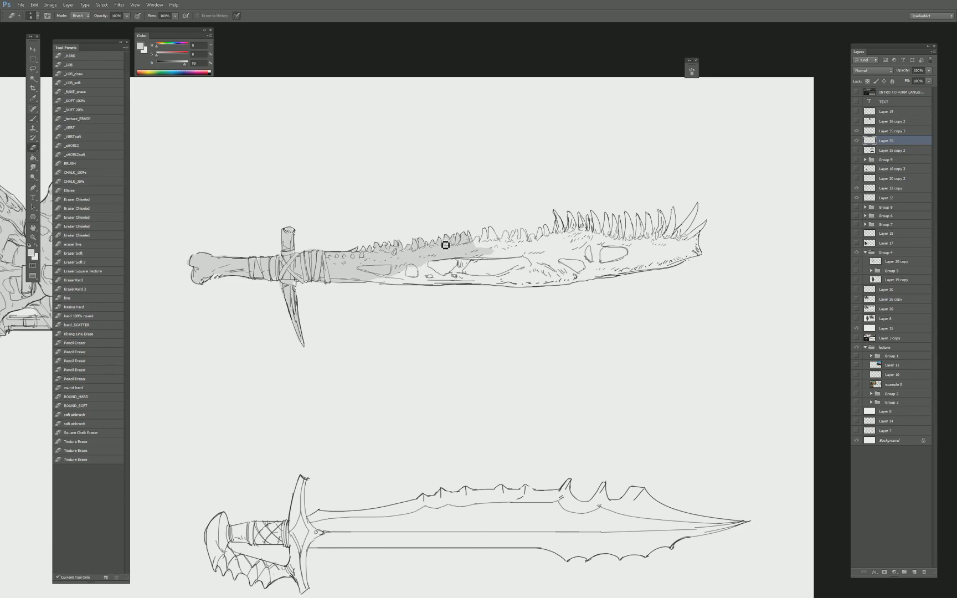
{"action": "key", "text": "b"}
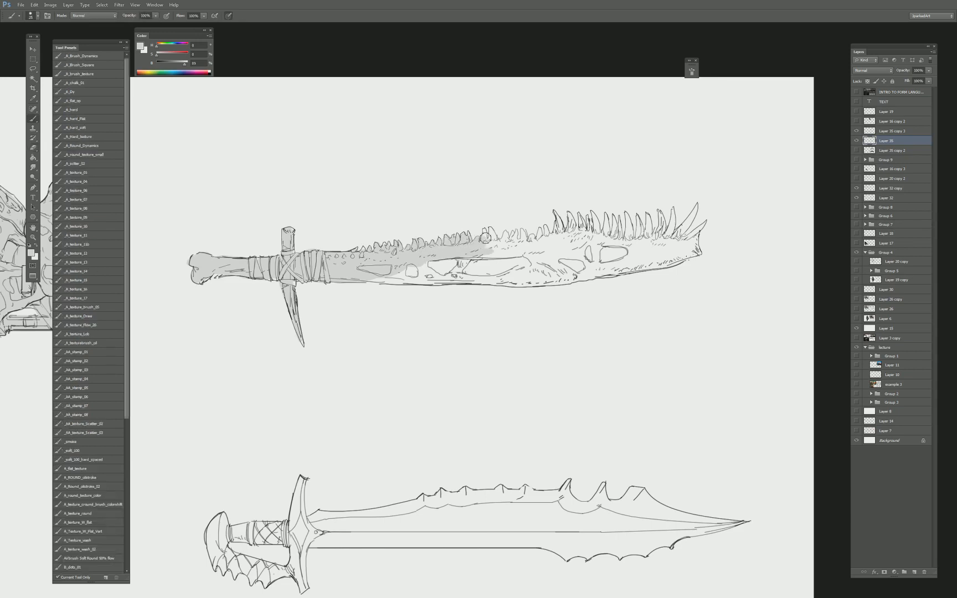
{"action": "key", "text": "["}
{"action": "mouse_move", "coordinate": [487, 233]}
{"action": "left_mouse_down"}
{"action": "mouse_move", "coordinate": [508, 249]}
{"action": "mouse_move", "coordinate": [482, 249]}
{"action": "mouse_move", "coordinate": [527, 252]}
{"action": "mouse_move", "coordinate": [477, 247]}
{"action": "left_mouse_up"}
{"action": "key", "text": "]"}
{"action": "key", "text": "]"}
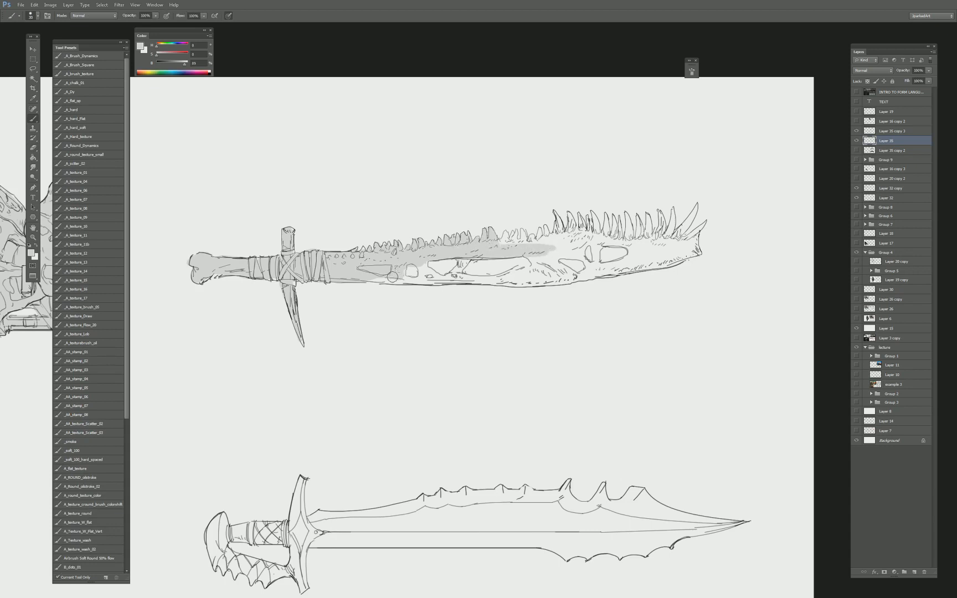
Extend the light grey fill along the lower half of the upper sword's blade up to its tip, using a larger brush.
{"action": "mouse_move", "coordinate": [392, 276]}
{"action": "left_mouse_down"}
{"action": "mouse_move", "coordinate": [549, 259]}
{"action": "mouse_move", "coordinate": [455, 260]}
{"action": "mouse_move", "coordinate": [524, 273]}
{"action": "mouse_move", "coordinate": [356, 273]}
{"action": "left_mouse_up"}
{"action": "key", "text": "]"}
{"action": "mouse_move", "coordinate": [576, 270]}
{"action": "left_mouse_down"}
{"action": "mouse_move", "coordinate": [510, 271]}
{"action": "mouse_move", "coordinate": [573, 280]}
{"action": "mouse_move", "coordinate": [613, 256]}
{"action": "mouse_move", "coordinate": [631, 269]}
{"action": "mouse_move", "coordinate": [698, 249]}
{"action": "left_mouse_up"}
{"action": "key", "text": "["}
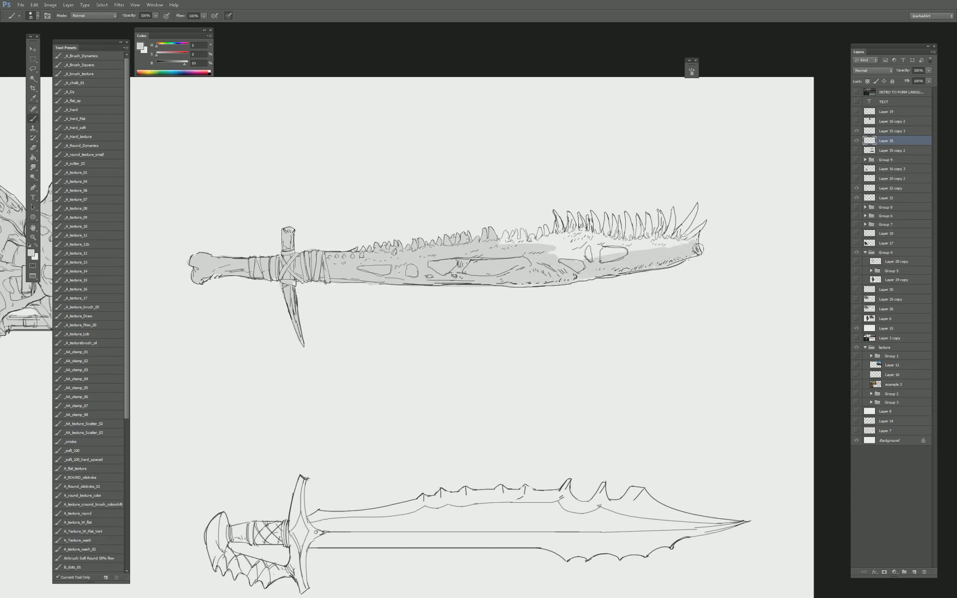
Fill the curved fangs at the upper sword's tip and the long teeth behind them with grey, adjusting the brush size.
{"action": "key", "text": "e"}
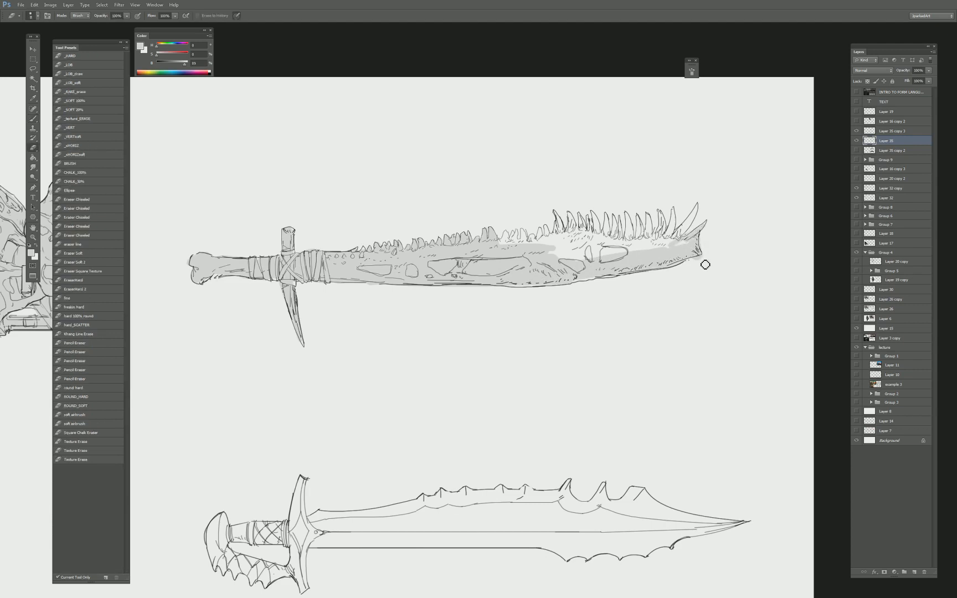
{"action": "key", "text": "b"}
{"action": "key", "text": "bracketleft"}
{"action": "left_click_drag", "start_coordinate": [677, 238], "coordinate": [700, 213]}
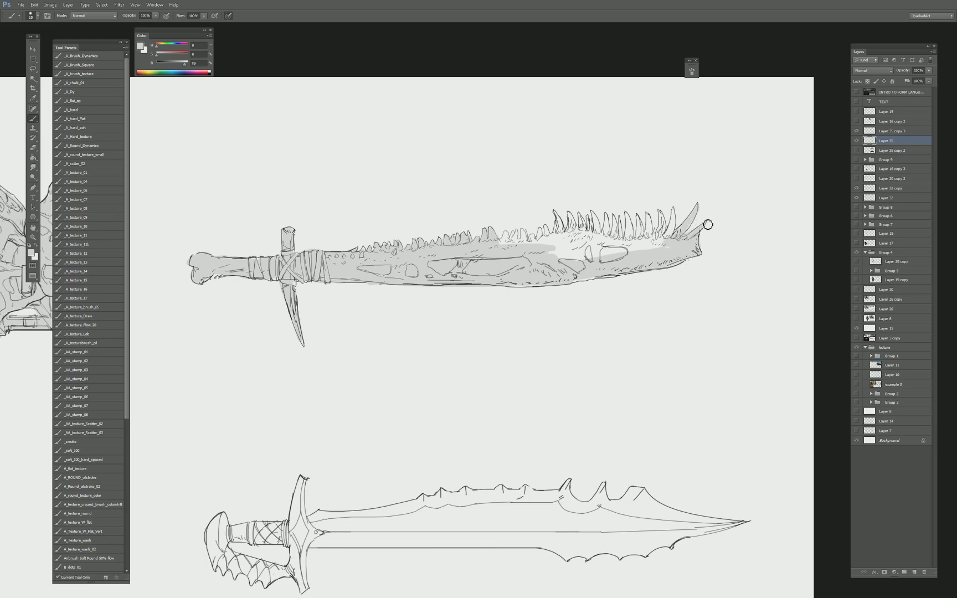
{"action": "key", "text": "bracketright"}
{"action": "mouse_move", "coordinate": [662, 246]}
{"action": "left_mouse_down"}
{"action": "mouse_move", "coordinate": [675, 215]}
{"action": "mouse_move", "coordinate": [659, 252]}
{"action": "mouse_move", "coordinate": [663, 220]}
{"action": "mouse_move", "coordinate": [657, 254]}
{"action": "mouse_move", "coordinate": [639, 252]}
{"action": "mouse_move", "coordinate": [650, 247]}
{"action": "mouse_move", "coordinate": [650, 220]}
{"action": "mouse_move", "coordinate": [641, 254]}
{"action": "mouse_move", "coordinate": [642, 233]}
{"action": "left_mouse_up"}
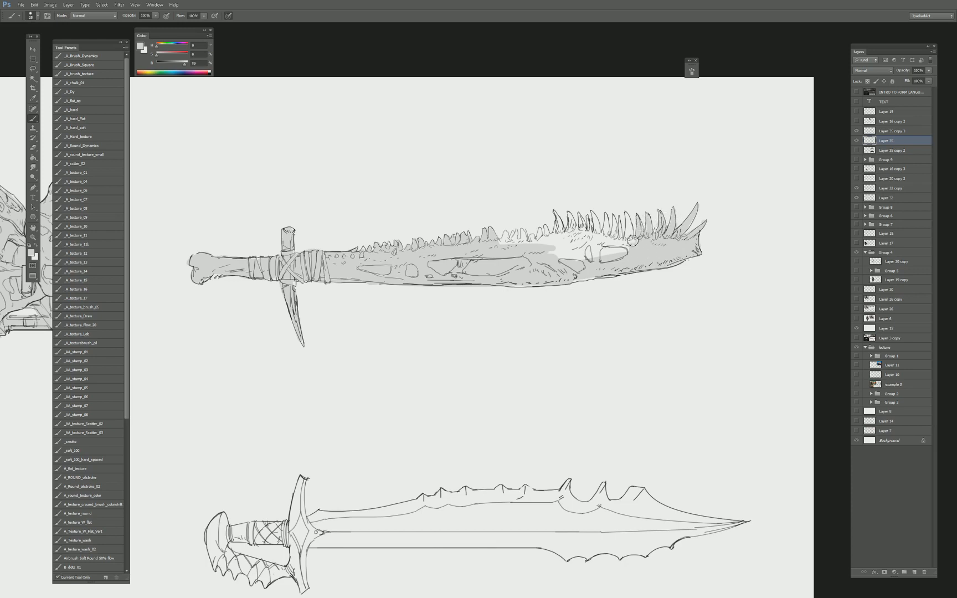
{"action": "key", "text": "bracketleft"}
{"action": "key", "text": "bracketright"}
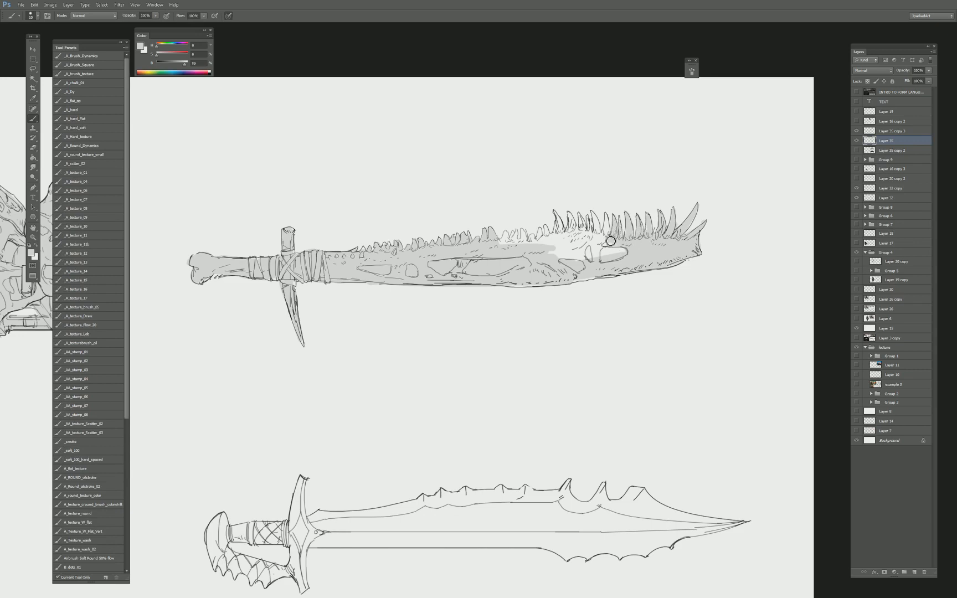
{"action": "key", "text": "bracketleft"}
{"action": "left_click_drag", "start_coordinate": [606, 244], "coordinate": [610, 224]}
Erase the grey from the open holes along the upper sword's blade so they appear hollow.
{"action": "key", "text": "e"}
{"action": "mouse_move", "coordinate": [618, 260]}
{"action": "left_mouse_down"}
{"action": "mouse_move", "coordinate": [607, 260]}
{"action": "mouse_move", "coordinate": [625, 258]}
{"action": "mouse_move", "coordinate": [568, 266]}
{"action": "mouse_move", "coordinate": [579, 266]}
{"action": "left_mouse_up"}
{"action": "key", "text": "bracketright"}
{"action": "key", "text": "bracketright"}
{"action": "key", "text": "bracketright"}
{"action": "key", "text": "bracketright"}
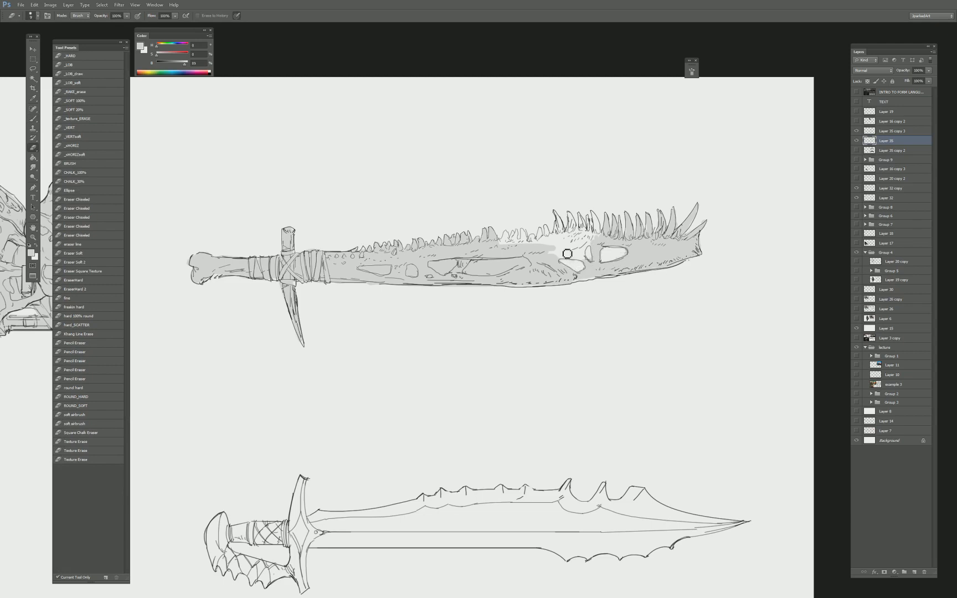
{"action": "left_click_drag", "start_coordinate": [472, 268], "coordinate": [520, 263]}
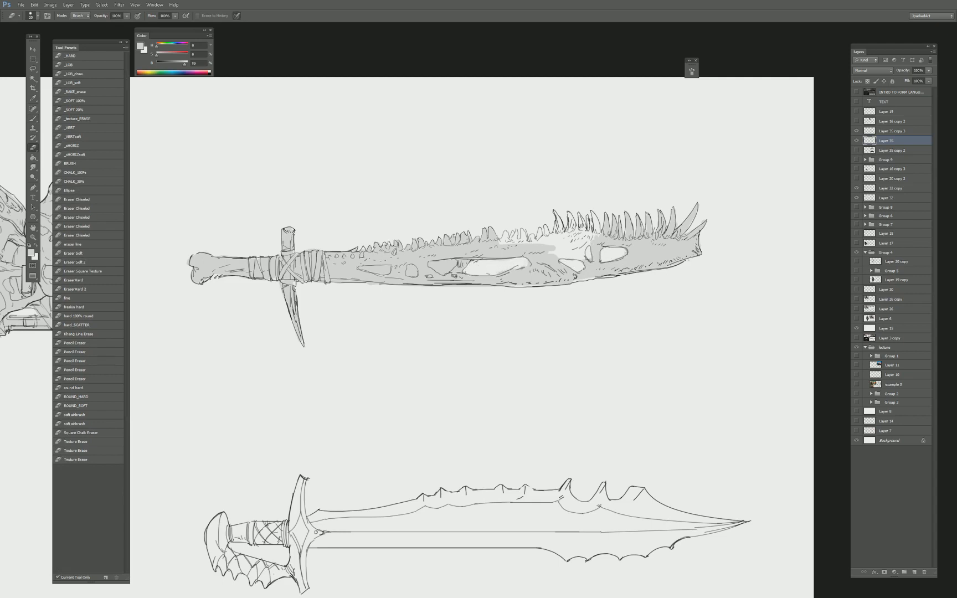
{"action": "left_click_drag", "start_coordinate": [450, 269], "coordinate": [365, 272]}
Fill the remaining unpainted teeth and the gap below them on the upper sword's spine with light grey.
{"action": "key", "text": "b"}
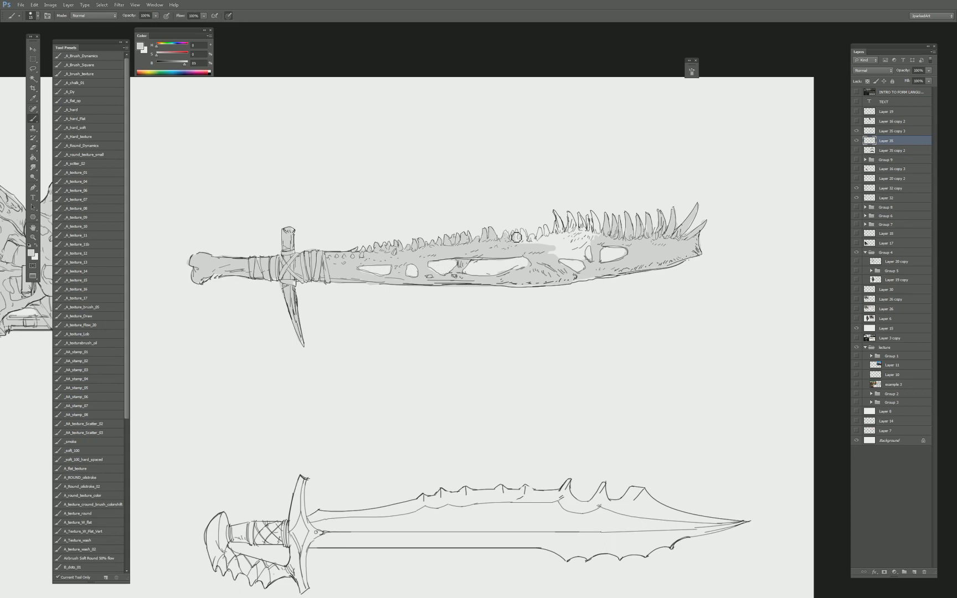
{"action": "mouse_move", "coordinate": [551, 238]}
{"action": "left_mouse_down"}
{"action": "mouse_move", "coordinate": [533, 242]}
{"action": "mouse_move", "coordinate": [548, 233]}
{"action": "mouse_move", "coordinate": [557, 257]}
{"action": "mouse_move", "coordinate": [573, 253]}
{"action": "mouse_move", "coordinate": [562, 256]}
{"action": "mouse_move", "coordinate": [557, 236]}
{"action": "mouse_move", "coordinate": [570, 248]}
{"action": "mouse_move", "coordinate": [572, 219]}
{"action": "mouse_move", "coordinate": [575, 238]}
{"action": "left_mouse_up"}
{"action": "key", "text": "bracketright"}
{"action": "key", "text": "e"}
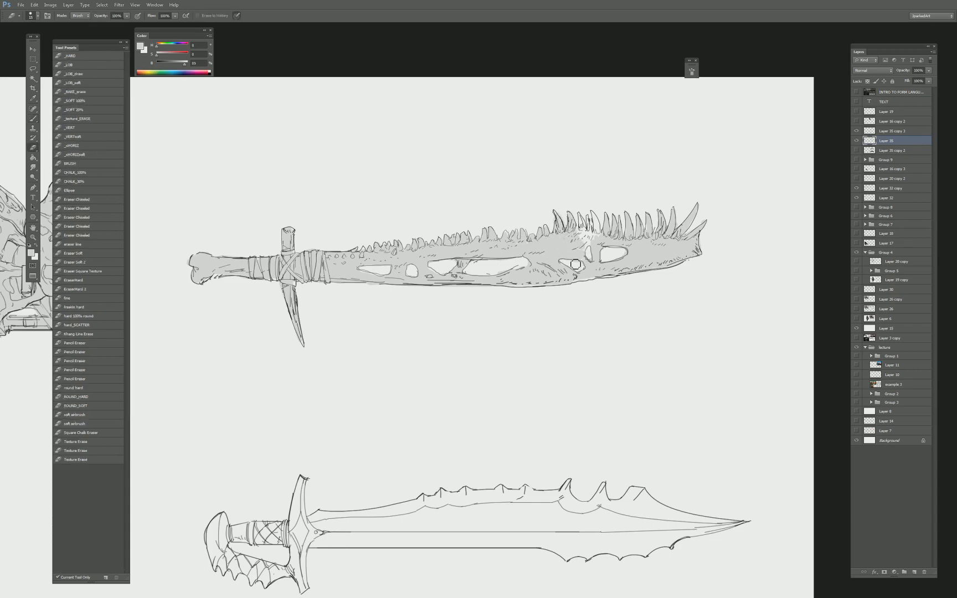
{"action": "key", "text": "b"}
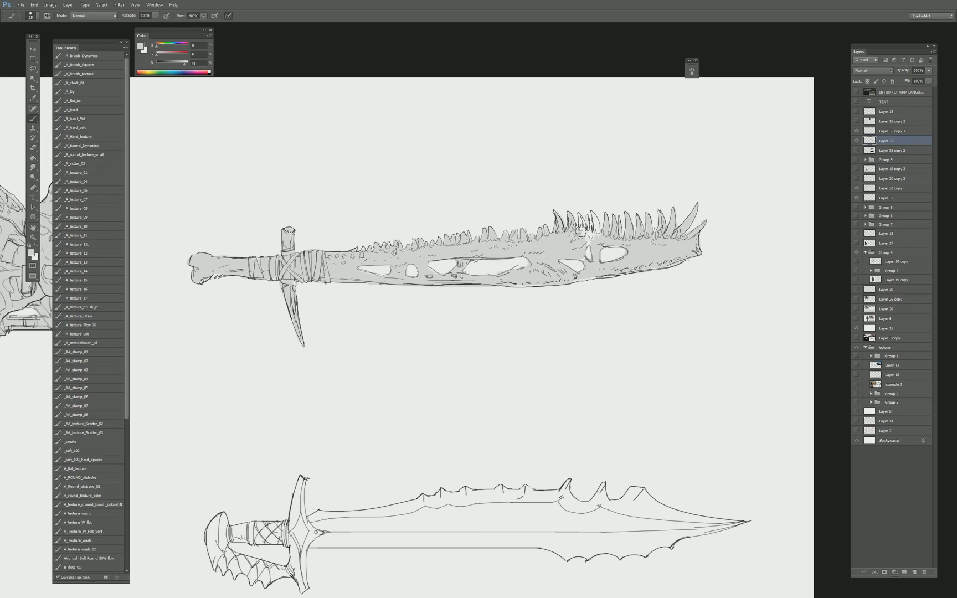
{"action": "mouse_move", "coordinate": [584, 226]}
{"action": "left_mouse_down"}
{"action": "mouse_move", "coordinate": [589, 246]}
{"action": "mouse_move", "coordinate": [591, 219]}
{"action": "mouse_move", "coordinate": [595, 239]}
{"action": "mouse_move", "coordinate": [598, 226]}
{"action": "left_mouse_up"}
{"action": "key", "text": "bracketleft"}
Paint light grey over the lower sword's pommel and spiked hand guard.
{"action": "mouse_move", "coordinate": [276, 497]}
{"action": "left_mouse_down"}
{"action": "mouse_move", "coordinate": [362, 424]}
{"action": "mouse_move", "coordinate": [382, 394]}
{"action": "mouse_move", "coordinate": [400, 394]}
{"action": "left_mouse_up"}
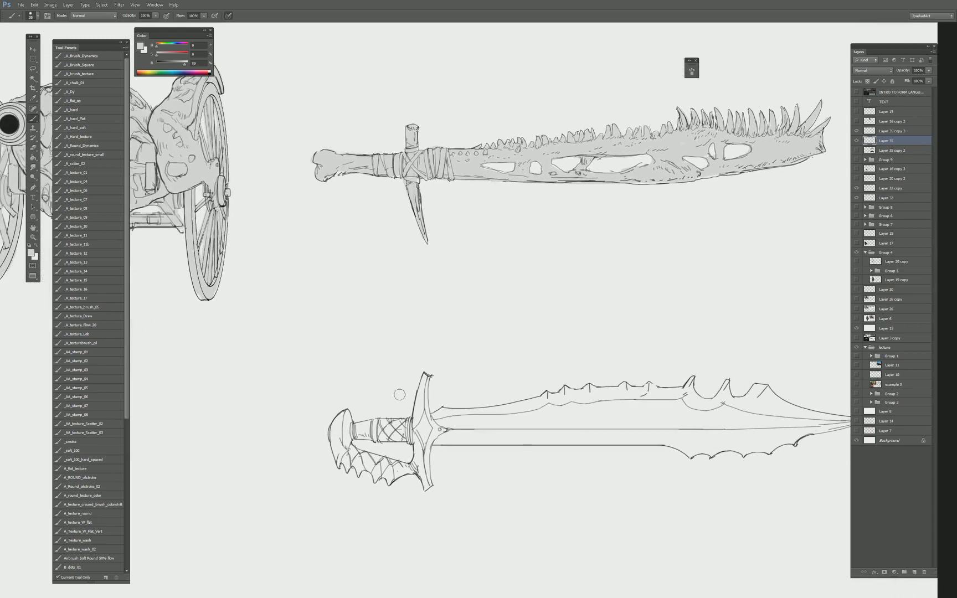
{"action": "mouse_move", "coordinate": [367, 443]}
{"action": "left_mouse_down"}
{"action": "mouse_move", "coordinate": [319, 405]}
{"action": "mouse_move", "coordinate": [303, 416]}
{"action": "mouse_move", "coordinate": [308, 431]}
{"action": "mouse_move", "coordinate": [329, 434]}
{"action": "mouse_move", "coordinate": [315, 421]}
{"action": "mouse_move", "coordinate": [352, 431]}
{"action": "left_mouse_up"}
{"action": "key", "text": "bracketright"}
{"action": "key", "text": "bracketright"}
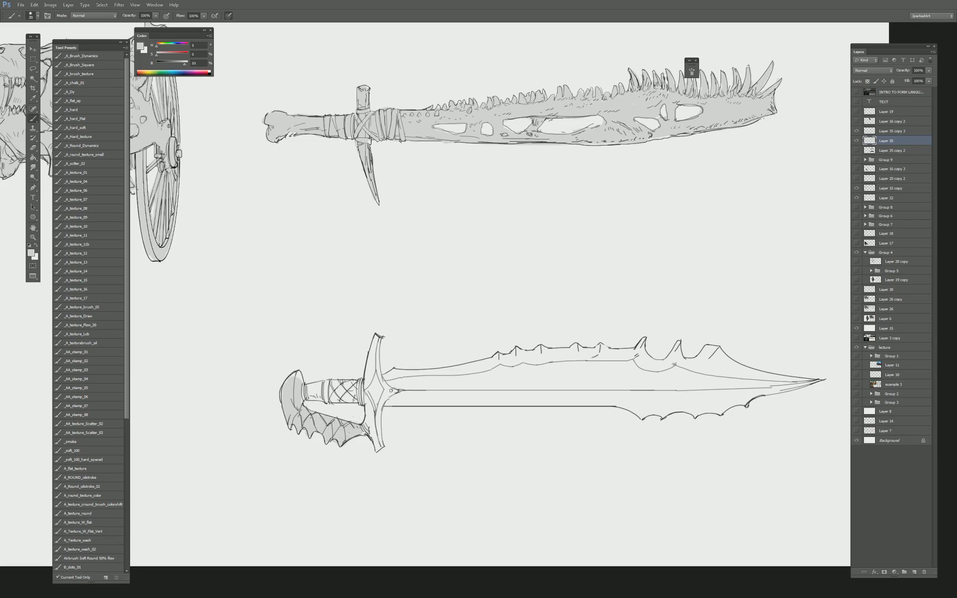
Fill the lower sword's grip and crossguard and lay long grey strokes along its blade.
{"action": "mouse_move", "coordinate": [307, 392]}
{"action": "left_mouse_down"}
{"action": "mouse_move", "coordinate": [361, 396]}
{"action": "mouse_move", "coordinate": [324, 391]}
{"action": "mouse_move", "coordinate": [373, 383]}
{"action": "mouse_move", "coordinate": [379, 338]}
{"action": "mouse_move", "coordinate": [382, 391]}
{"action": "mouse_move", "coordinate": [373, 392]}
{"action": "mouse_move", "coordinate": [369, 428]}
{"action": "mouse_move", "coordinate": [380, 445]}
{"action": "mouse_move", "coordinate": [386, 393]}
{"action": "mouse_move", "coordinate": [376, 396]}
{"action": "mouse_move", "coordinate": [558, 410]}
{"action": "mouse_move", "coordinate": [705, 400]}
{"action": "left_mouse_up"}
{"action": "mouse_move", "coordinate": [588, 403]}
{"action": "left_mouse_down"}
{"action": "mouse_move", "coordinate": [502, 382]}
{"action": "mouse_move", "coordinate": [390, 381]}
{"action": "mouse_move", "coordinate": [615, 389]}
{"action": "left_mouse_up"}
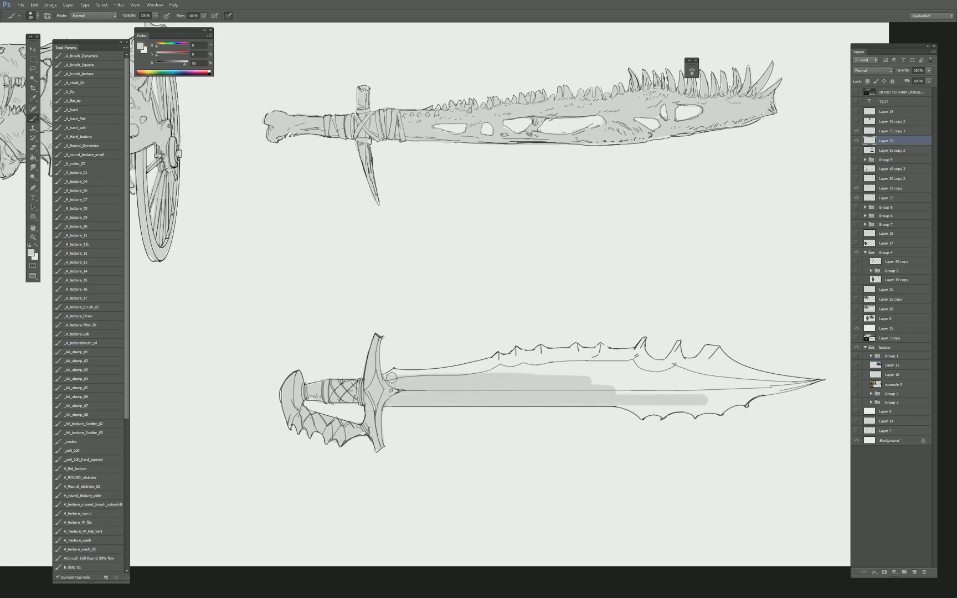
{"action": "mouse_move", "coordinate": [391, 377]}
{"action": "left_mouse_down"}
{"action": "mouse_move", "coordinate": [456, 375]}
{"action": "mouse_move", "coordinate": [447, 375]}
{"action": "mouse_move", "coordinate": [470, 371]}
{"action": "mouse_move", "coordinate": [427, 376]}
{"action": "mouse_move", "coordinate": [500, 357]}
{"action": "mouse_move", "coordinate": [520, 369]}
{"action": "mouse_move", "coordinate": [514, 374]}
{"action": "mouse_move", "coordinate": [654, 368]}
{"action": "left_mouse_up"}
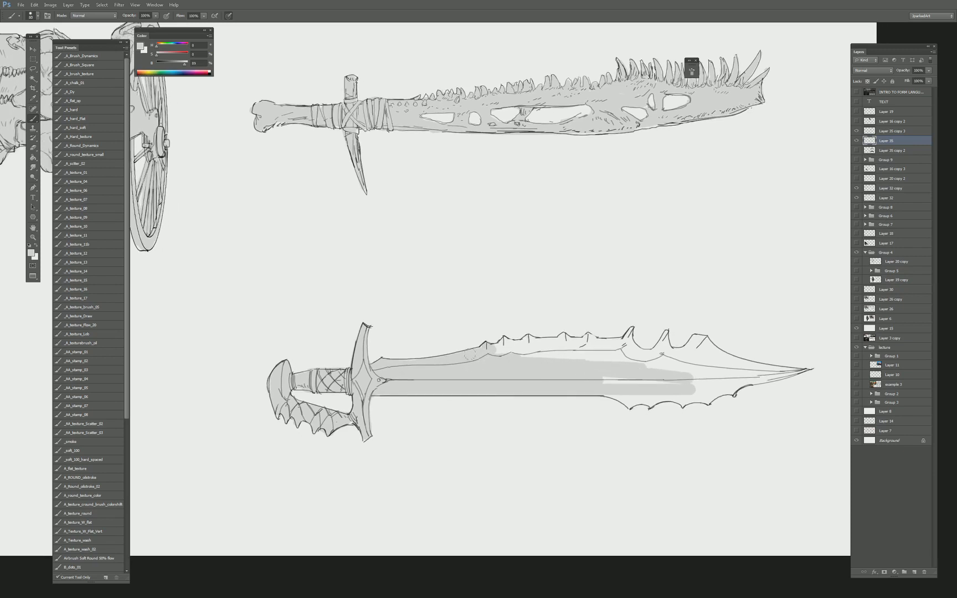
Extend the grey fill over the lower blade's serrated upper edge, its large spikes and its tip.
{"action": "left_click_drag", "start_coordinate": [470, 355], "coordinate": [653, 356]}
{"action": "mouse_move", "coordinate": [520, 350]}
{"action": "left_mouse_down"}
{"action": "mouse_move", "coordinate": [501, 345]}
{"action": "mouse_move", "coordinate": [556, 341]}
{"action": "mouse_move", "coordinate": [577, 314]}
{"action": "mouse_move", "coordinate": [547, 308]}
{"action": "left_mouse_up"}
{"action": "key", "text": "ctrl+z"}
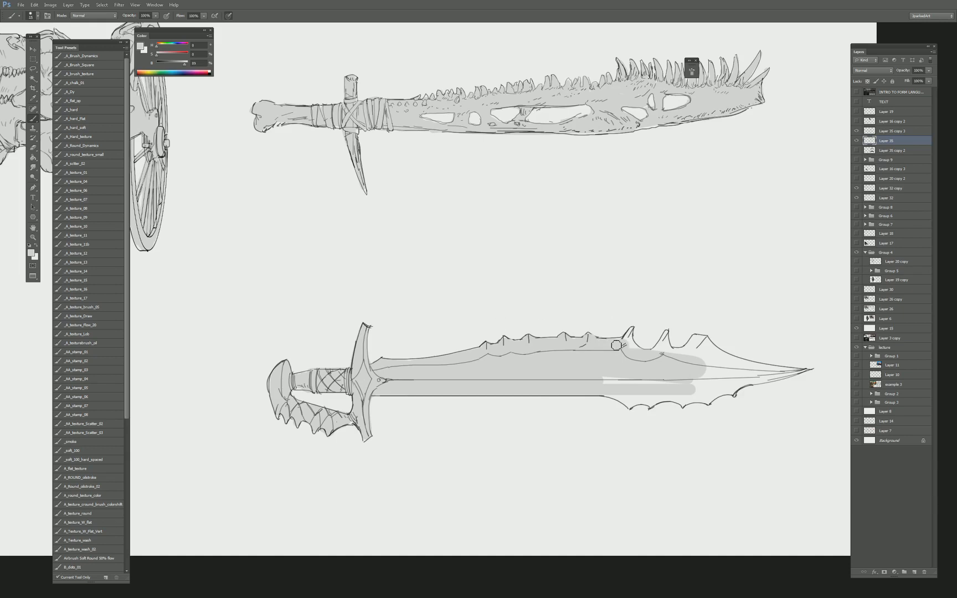
{"action": "mouse_move", "coordinate": [636, 354]}
{"action": "left_mouse_down"}
{"action": "mouse_move", "coordinate": [558, 344]}
{"action": "mouse_move", "coordinate": [540, 315]}
{"action": "mouse_move", "coordinate": [561, 348]}
{"action": "mouse_move", "coordinate": [522, 371]}
{"action": "mouse_move", "coordinate": [479, 372]}
{"action": "mouse_move", "coordinate": [528, 384]}
{"action": "mouse_move", "coordinate": [537, 375]}
{"action": "mouse_move", "coordinate": [545, 377]}
{"action": "mouse_move", "coordinate": [526, 381]}
{"action": "mouse_move", "coordinate": [558, 380]}
{"action": "mouse_move", "coordinate": [548, 366]}
{"action": "mouse_move", "coordinate": [576, 380]}
{"action": "mouse_move", "coordinate": [590, 365]}
{"action": "mouse_move", "coordinate": [576, 375]}
{"action": "mouse_move", "coordinate": [625, 362]}
{"action": "mouse_move", "coordinate": [538, 348]}
{"action": "mouse_move", "coordinate": [567, 321]}
{"action": "mouse_move", "coordinate": [570, 330]}
{"action": "mouse_move", "coordinate": [584, 329]}
{"action": "mouse_move", "coordinate": [576, 320]}
{"action": "mouse_move", "coordinate": [570, 337]}
{"action": "mouse_move", "coordinate": [601, 349]}
{"action": "mouse_move", "coordinate": [633, 354]}
{"action": "mouse_move", "coordinate": [588, 336]}
{"action": "mouse_move", "coordinate": [676, 349]}
{"action": "mouse_move", "coordinate": [633, 355]}
{"action": "mouse_move", "coordinate": [626, 366]}
{"action": "mouse_move", "coordinate": [676, 365]}
{"action": "left_mouse_up"}
Erase the grey that spills outside the lower sword's outline around its spikes and tip.
{"action": "key", "text": "e"}
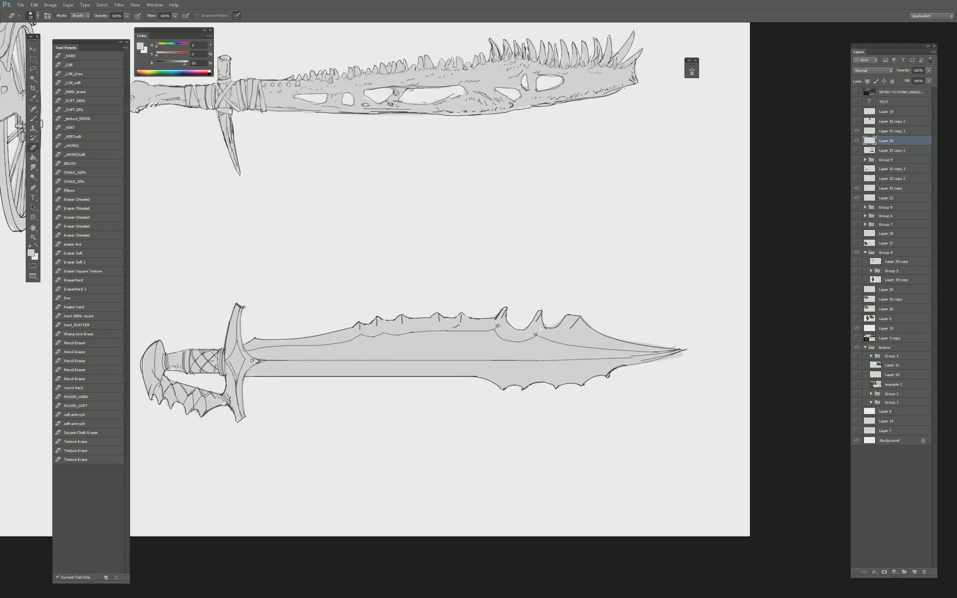
{"action": "key", "text": "bracketright"}
{"action": "key", "text": "b"}
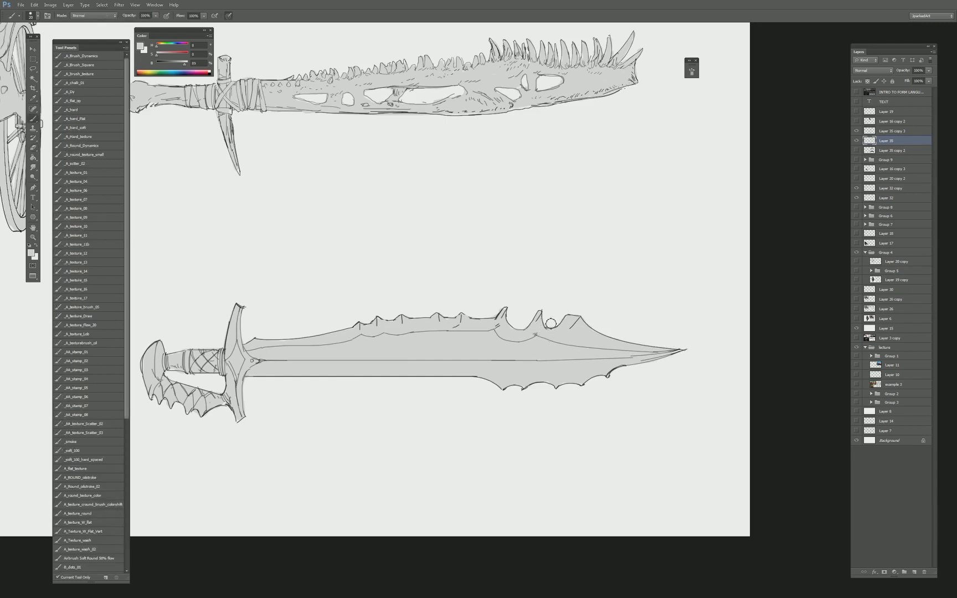
{"action": "key", "text": "e"}
{"action": "left_click_drag", "start_coordinate": [523, 289], "coordinate": [544, 277]}
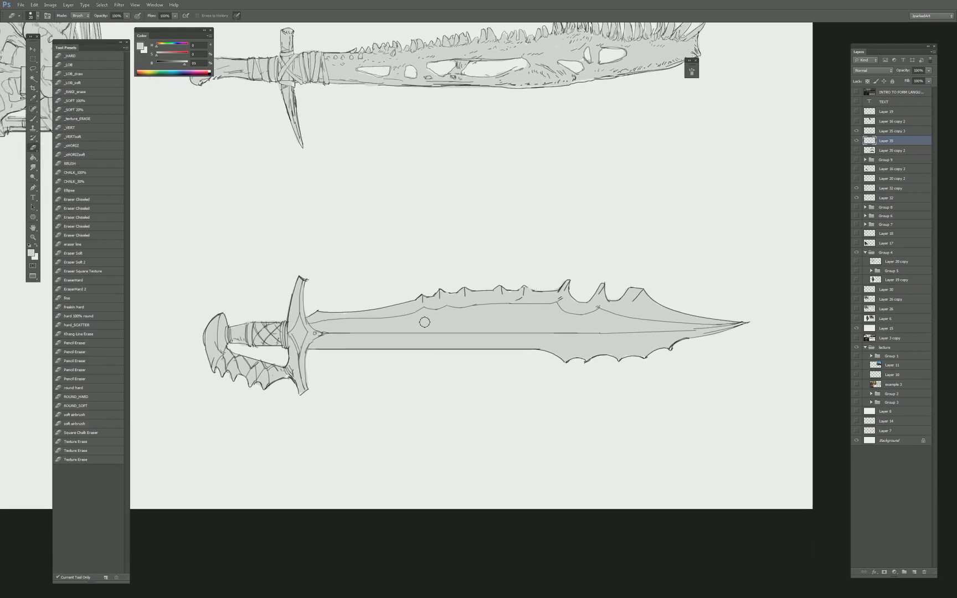
Erase the small serrations from the lower blade's upper edge on the sword line-art layer and return to the brush.
{"action": "left_click", "coordinate": [884, 132]}
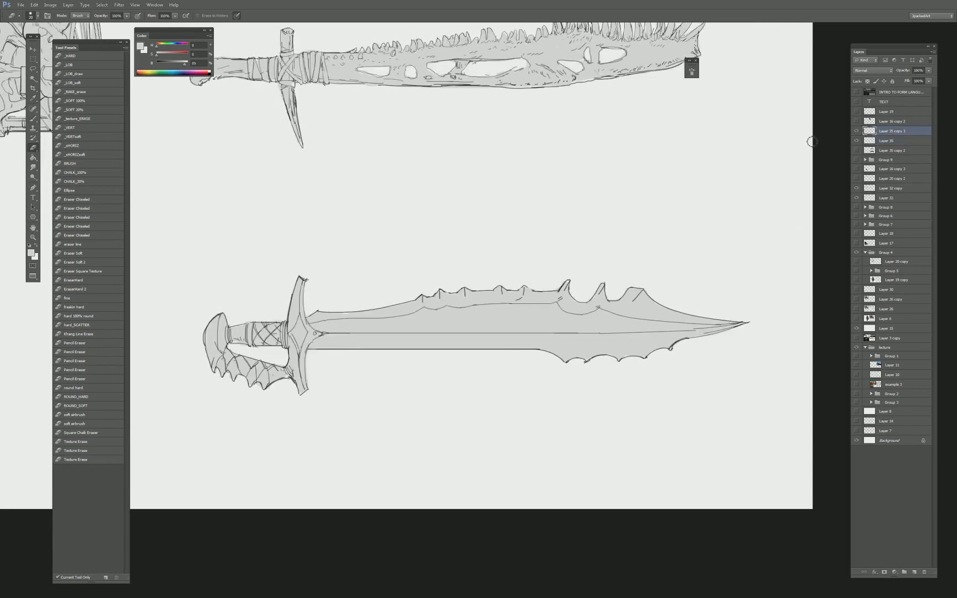
{"action": "mouse_move", "coordinate": [428, 297]}
{"action": "left_mouse_down"}
{"action": "mouse_move", "coordinate": [505, 294]}
{"action": "mouse_move", "coordinate": [428, 292]}
{"action": "mouse_move", "coordinate": [460, 285]}
{"action": "left_mouse_up"}
{"action": "key", "text": "b"}
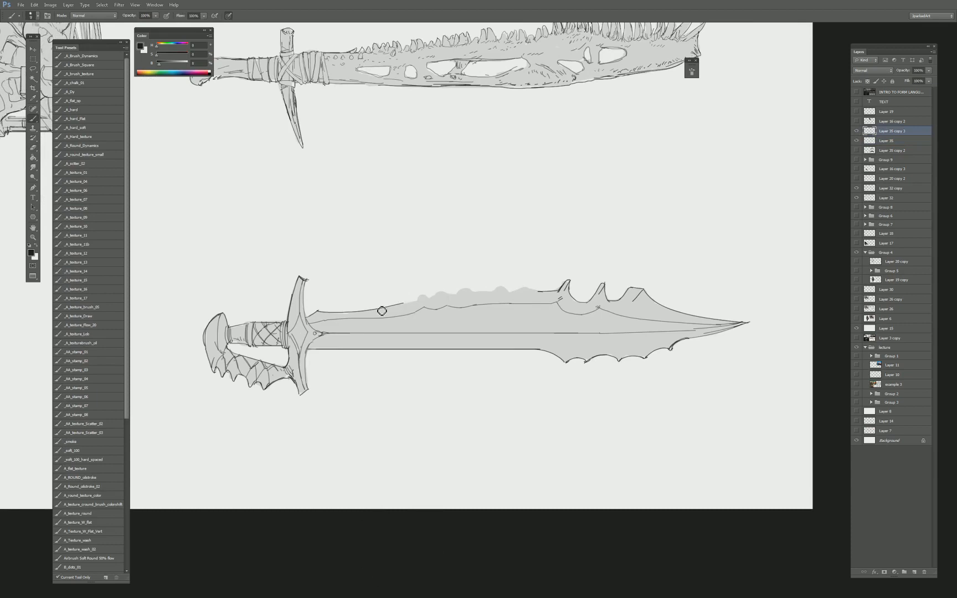
{"action": "left_click_drag", "start_coordinate": [397, 309], "coordinate": [526, 300]}
{"action": "key", "text": "ctrl+z"}
{"action": "key", "text": "ctrl+plus"}
{"action": "left_click_drag", "start_coordinate": [305, 304], "coordinate": [565, 270]}
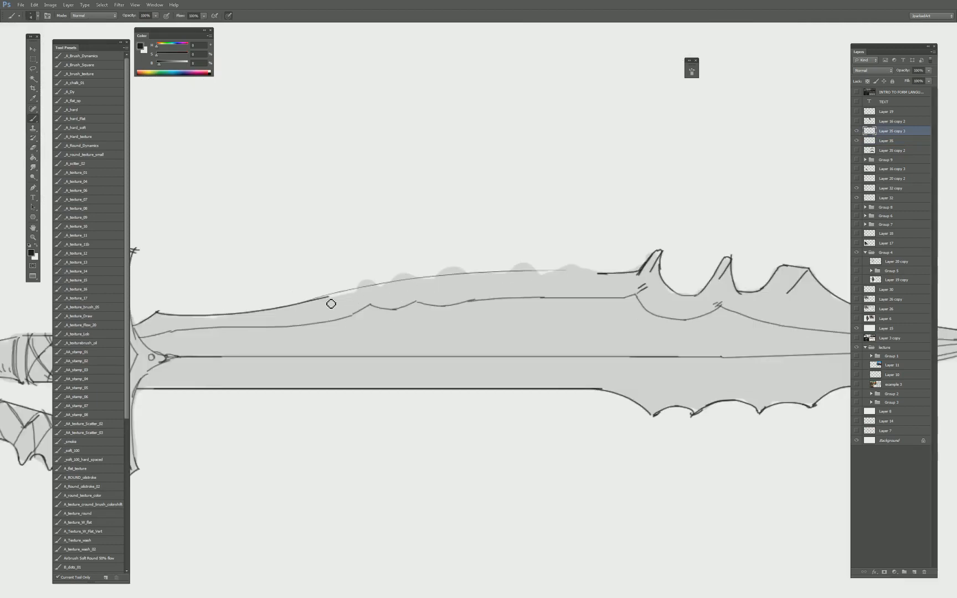
{"action": "left_click_drag", "start_coordinate": [330, 304], "coordinate": [626, 277]}
{"action": "key", "text": "ctrl+alt+z"}
{"action": "key", "text": "ctrl+alt+z"}
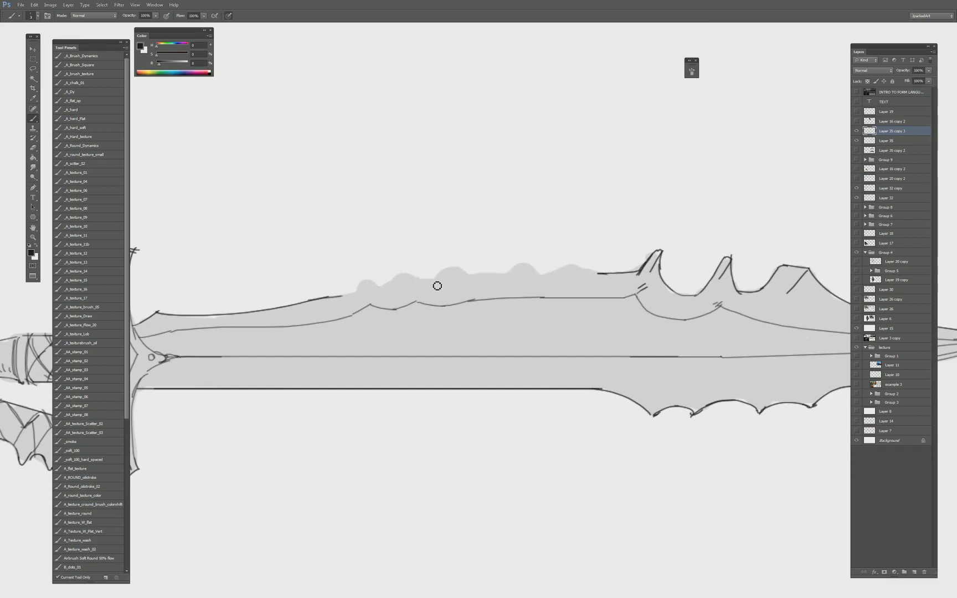
Redraw the lower blade's upper edge as one smooth curve and erase the wavy inner contour beneath it.
{"action": "mouse_move", "coordinate": [328, 298]}
{"action": "left_mouse_down"}
{"action": "mouse_move", "coordinate": [614, 273]}
{"action": "mouse_move", "coordinate": [571, 271]}
{"action": "left_mouse_up"}
{"action": "key", "text": "e"}
{"action": "left_click_drag", "start_coordinate": [351, 315], "coordinate": [597, 294]}
Draw a smooth inner contour line parallel to the lower blade's new upper edge, redoing strokes that miss.
{"action": "key", "text": "b"}
{"action": "left_click_drag", "start_coordinate": [420, 310], "coordinate": [664, 295]}
{"action": "key", "text": "ctrl+z"}
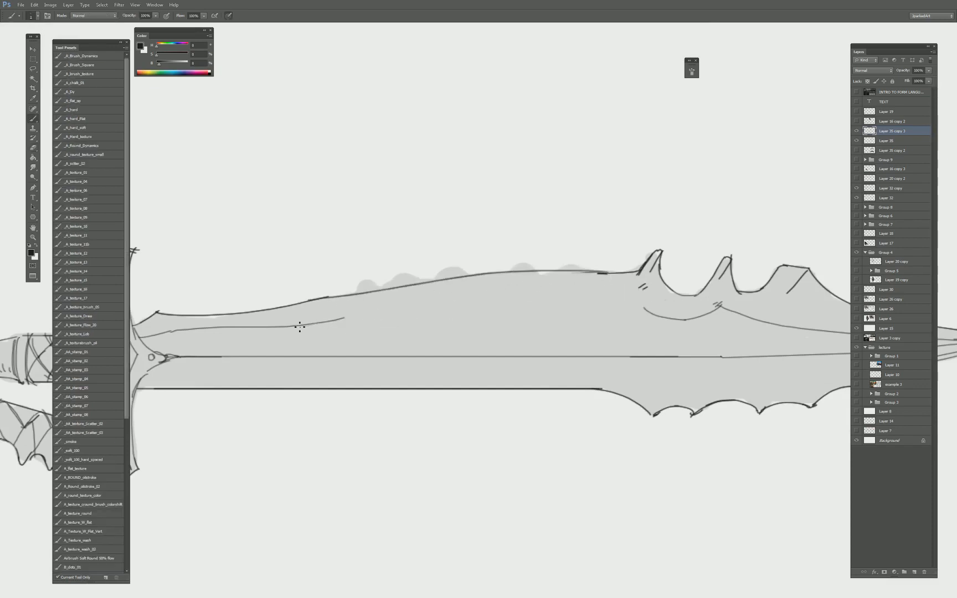
{"action": "left_click_drag", "start_coordinate": [300, 327], "coordinate": [649, 297]}
{"action": "key", "text": "ctrl+z"}
{"action": "left_click_drag", "start_coordinate": [322, 322], "coordinate": [616, 293]}
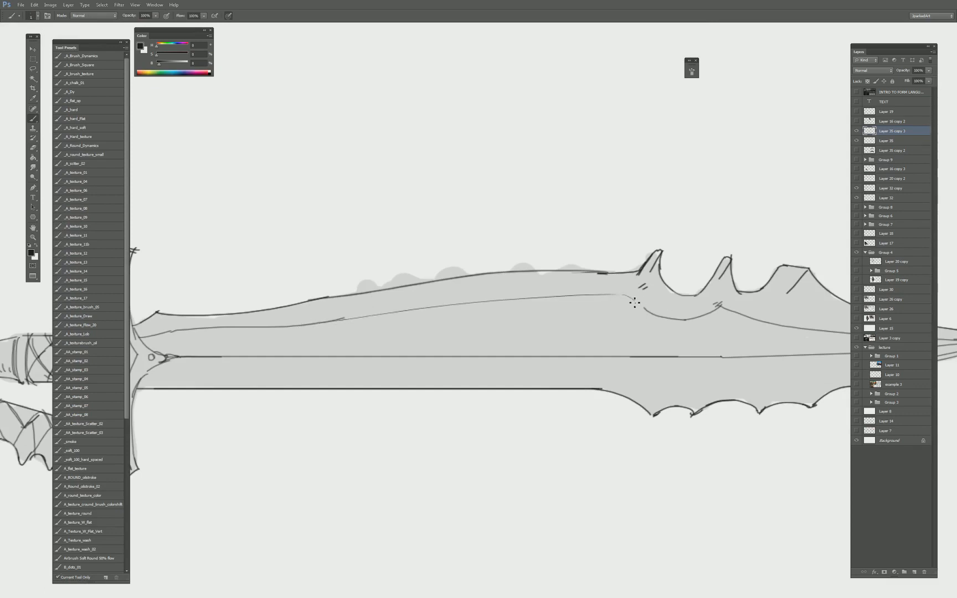
Draw a bevel line along the lower half of the lower sword's blade, from the crossguard to the tip.
{"action": "scroll", "coordinate": [634, 302], "scroll_direction": "left", "scroll_amount": 5}
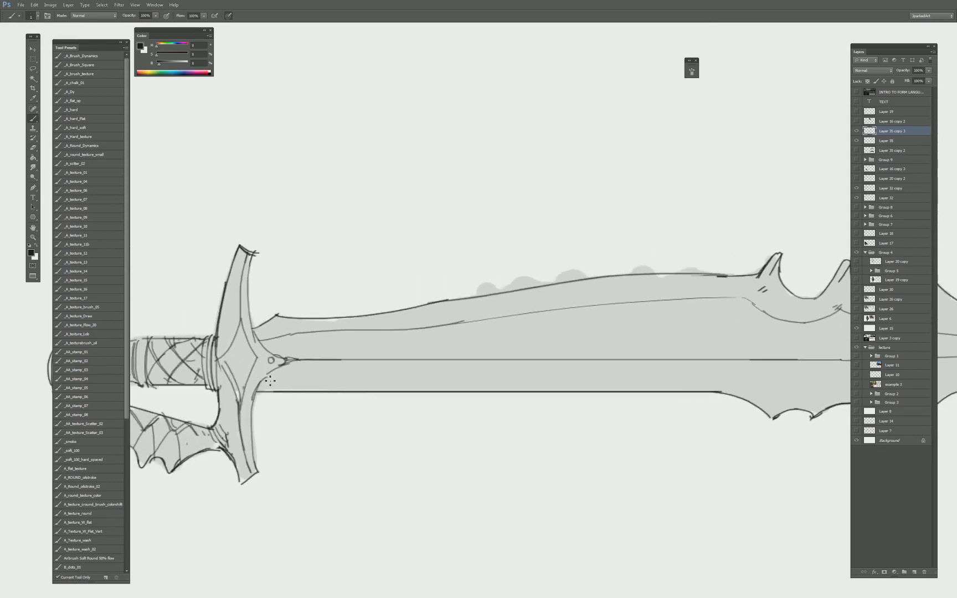
{"action": "left_click_drag", "start_coordinate": [269, 381], "coordinate": [329, 378]}
{"action": "left_click_drag", "start_coordinate": [316, 382], "coordinate": [136, 385]}
{"action": "mouse_move", "coordinate": [207, 382]}
{"action": "left_mouse_down"}
{"action": "mouse_move", "coordinate": [711, 380]}
{"action": "mouse_move", "coordinate": [596, 387]}
{"action": "mouse_move", "coordinate": [754, 357]}
{"action": "left_mouse_up"}
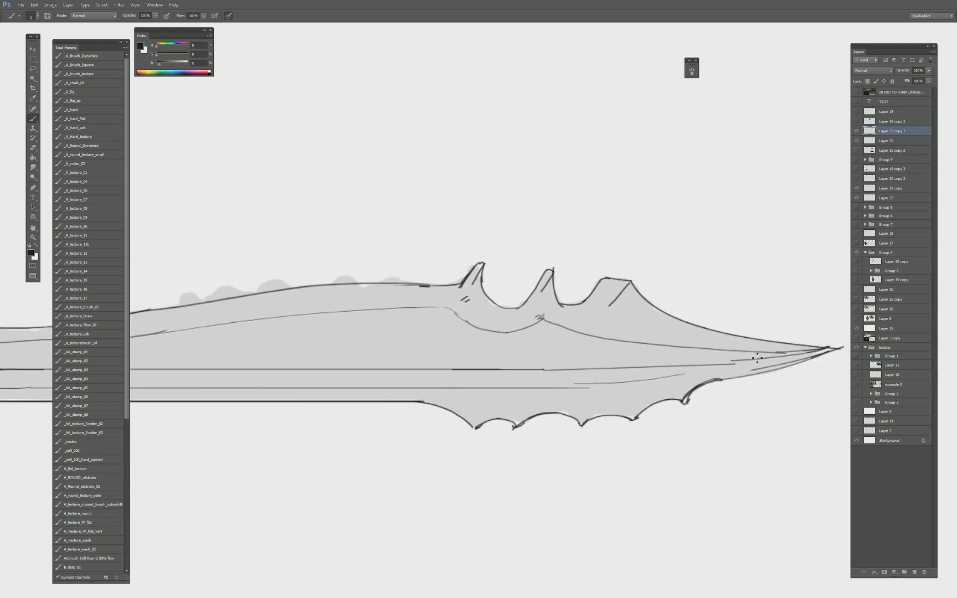
{"action": "left_click_drag", "start_coordinate": [483, 384], "coordinate": [506, 365]}
{"action": "key", "text": "e"}
{"action": "key", "text": "ctrl+minus"}
{"action": "key", "text": "ctrl+minus"}
{"action": "key", "text": "bracketright"}
{"action": "key", "text": "bracketright"}
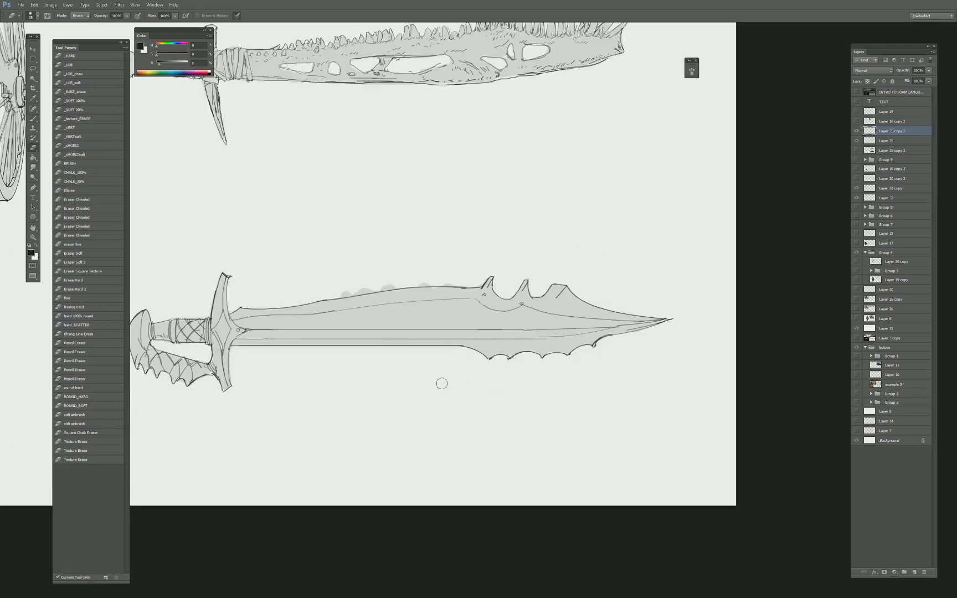
Draw carved ornament lines and a central diamond motif on the lower sword's crossguard with a fine brush.
{"action": "key", "text": "ctrl+plus"}
{"action": "key", "text": "ctrl+plus"}
{"action": "left_click_drag", "start_coordinate": [280, 404], "coordinate": [577, 412]}
{"action": "key", "text": "b"}
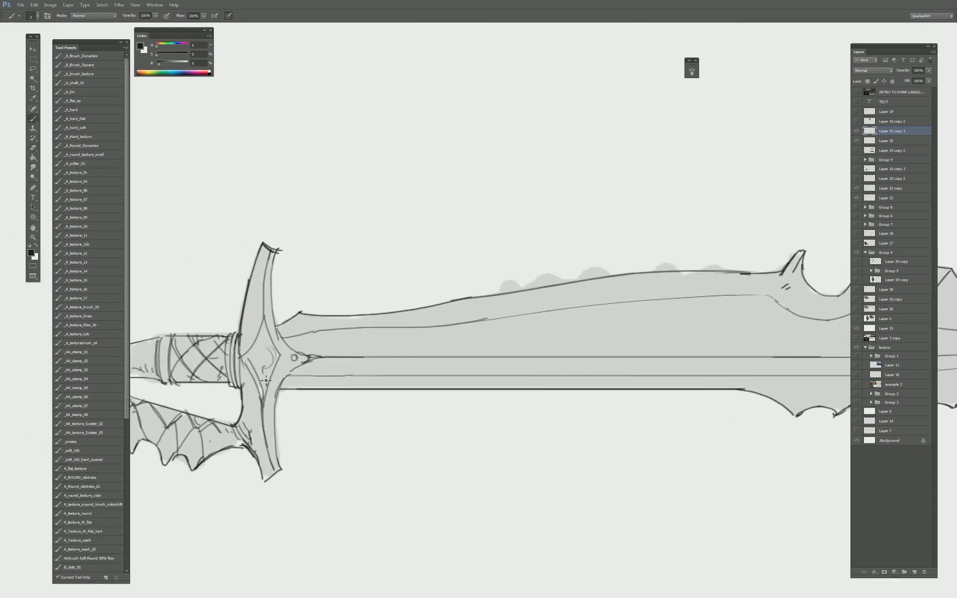
{"action": "mouse_move", "coordinate": [269, 347]}
{"action": "left_mouse_down"}
{"action": "mouse_move", "coordinate": [263, 373]}
{"action": "mouse_move", "coordinate": [251, 361]}
{"action": "mouse_move", "coordinate": [261, 361]}
{"action": "mouse_move", "coordinate": [265, 340]}
{"action": "mouse_move", "coordinate": [273, 357]}
{"action": "mouse_move", "coordinate": [265, 362]}
{"action": "mouse_move", "coordinate": [267, 334]}
{"action": "mouse_move", "coordinate": [269, 385]}
{"action": "mouse_move", "coordinate": [261, 394]}
{"action": "mouse_move", "coordinate": [248, 379]}
{"action": "mouse_move", "coordinate": [255, 427]}
{"action": "mouse_move", "coordinate": [243, 350]}
{"action": "mouse_move", "coordinate": [255, 326]}
{"action": "mouse_move", "coordinate": [257, 336]}
{"action": "mouse_move", "coordinate": [267, 261]}
{"action": "mouse_move", "coordinate": [256, 301]}
{"action": "mouse_move", "coordinate": [268, 321]}
{"action": "left_mouse_up"}
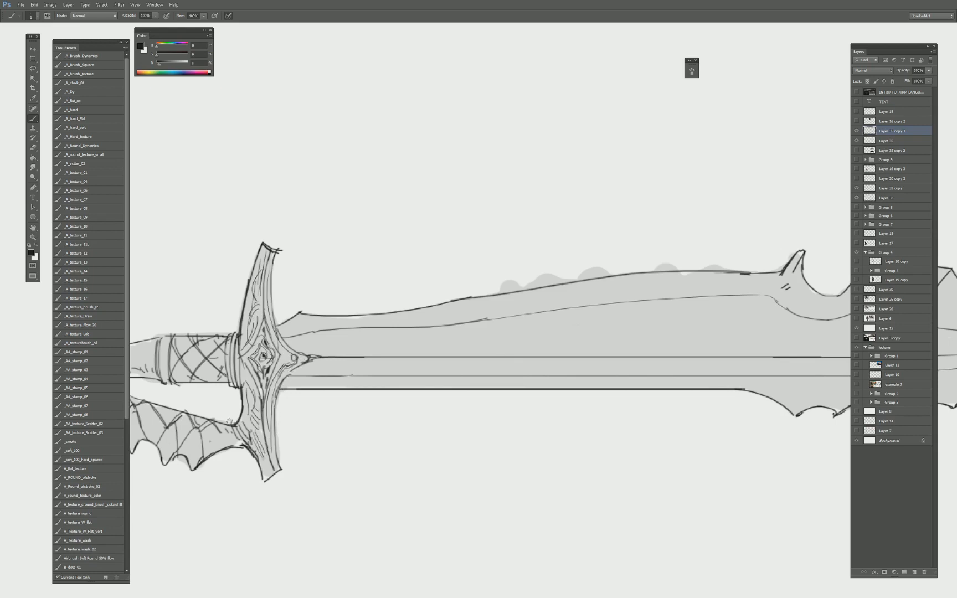
Add crossed wrapping and hatching lines to the lower sword's grip and check the whole page.
{"action": "left_click_drag", "start_coordinate": [191, 394], "coordinate": [291, 397]}
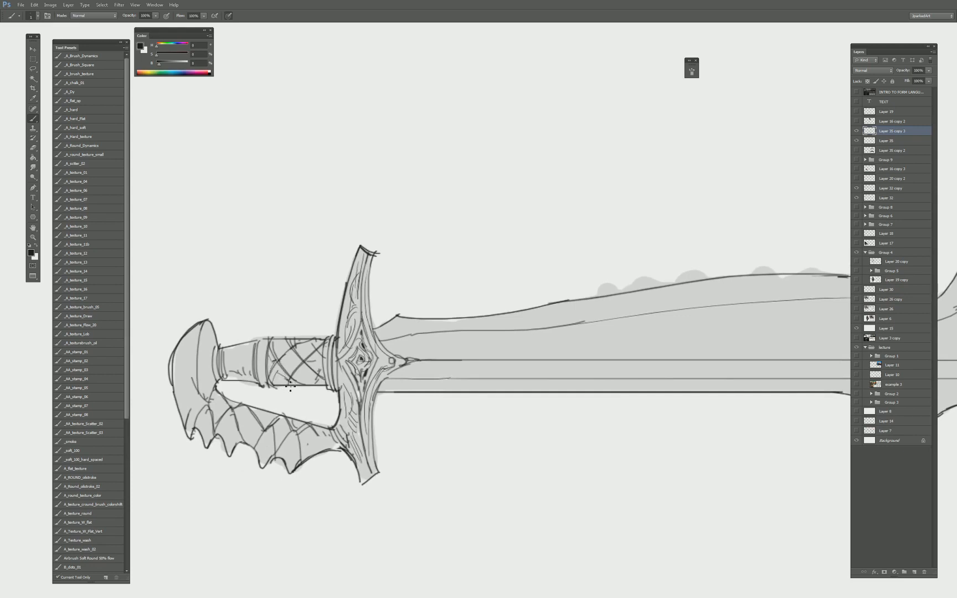
{"action": "mouse_move", "coordinate": [283, 362]}
{"action": "left_mouse_down"}
{"action": "mouse_move", "coordinate": [290, 369]}
{"action": "mouse_move", "coordinate": [297, 360]}
{"action": "mouse_move", "coordinate": [289, 370]}
{"action": "mouse_move", "coordinate": [279, 353]}
{"action": "left_mouse_up"}
{"action": "mouse_move", "coordinate": [312, 343]}
{"action": "left_mouse_down"}
{"action": "mouse_move", "coordinate": [301, 349]}
{"action": "mouse_move", "coordinate": [311, 382]}
{"action": "left_mouse_up"}
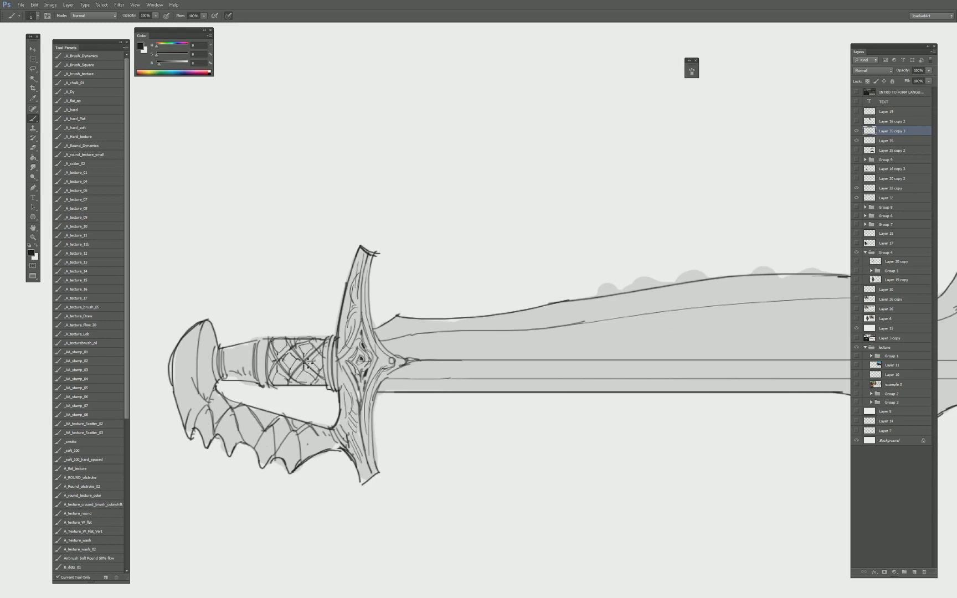
{"action": "key", "text": "ctrl+0"}
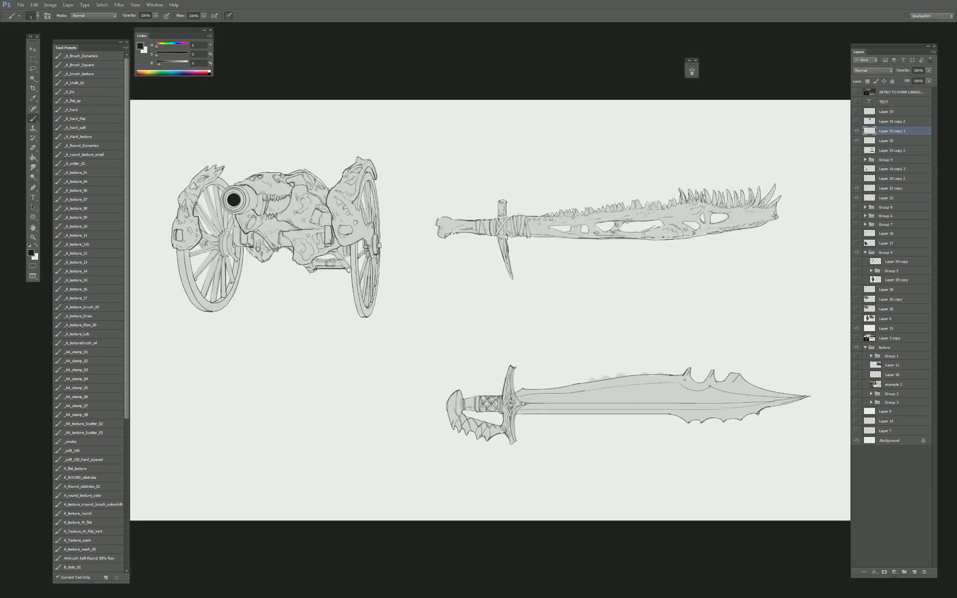
Erase the grey fill spilling above the lower blade's upper edge on the fill layer and sample the fill grey for the brush.
{"action": "left_click_drag", "start_coordinate": [628, 302], "coordinate": [544, 308]}
{"action": "key", "text": "ctrl+plus"}
{"action": "left_click", "coordinate": [882, 141]}
{"action": "key", "text": "e"}
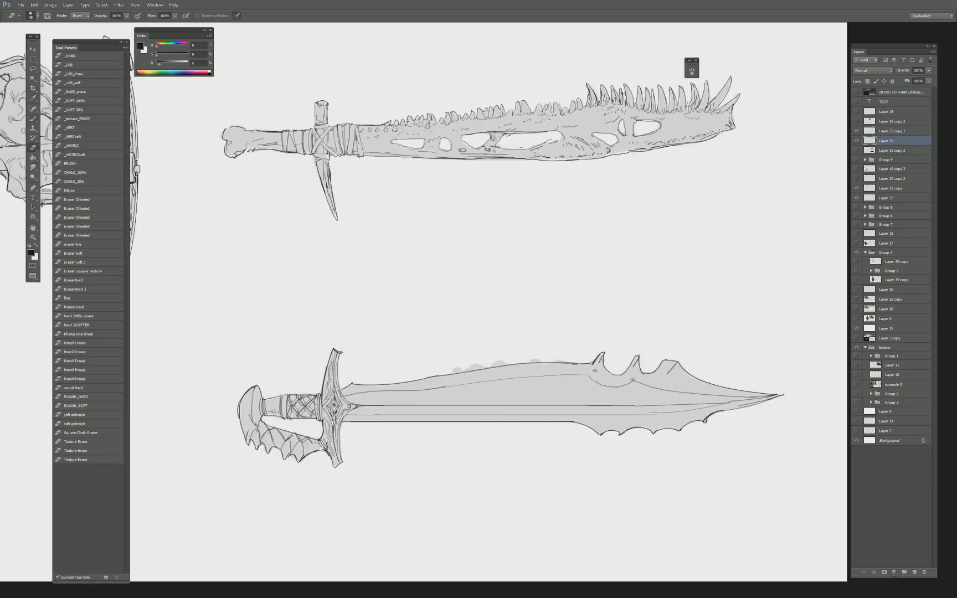
{"action": "left_click_drag", "start_coordinate": [438, 363], "coordinate": [542, 350]}
{"action": "key", "text": "b"}
{"action": "left_click", "coordinate": [534, 377], "text": "alt"}
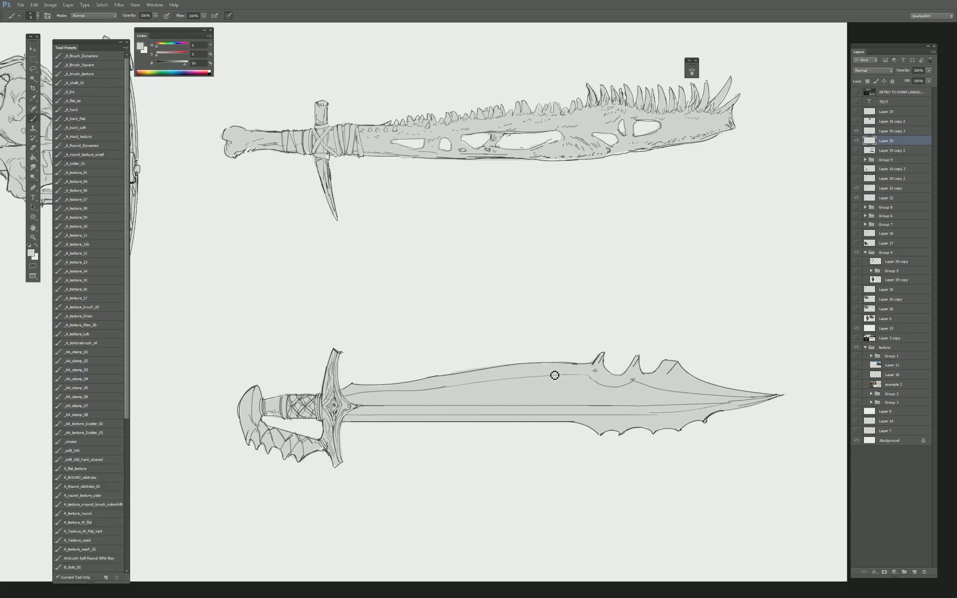
{"action": "key", "text": "ctrl+0"}
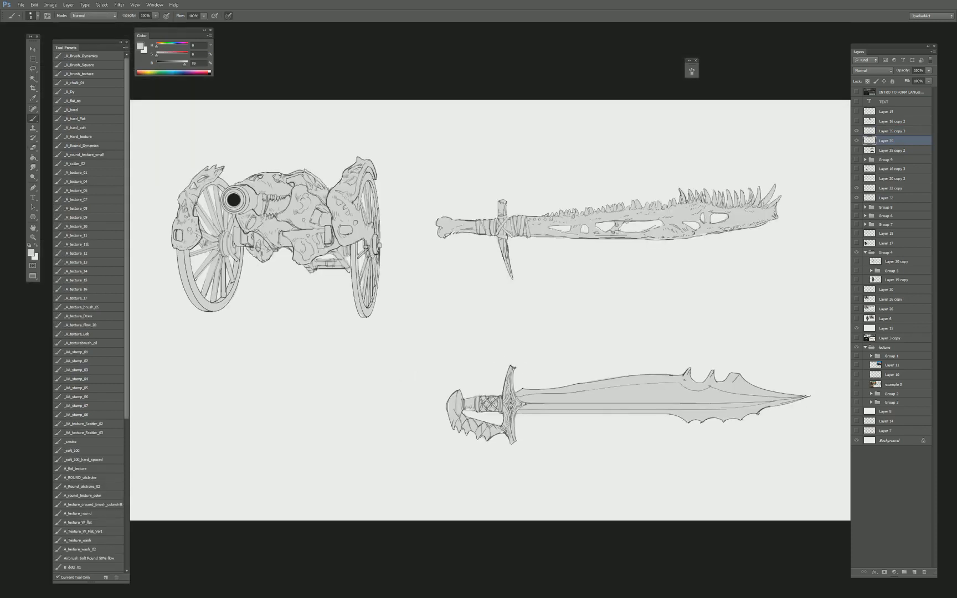
Darken the swords' line-art layer with a Levels adjustment, setting the midtone input to 0.45.
{"action": "key", "text": "v"}
{"action": "left_click", "coordinate": [895, 129], "text": "shift"}
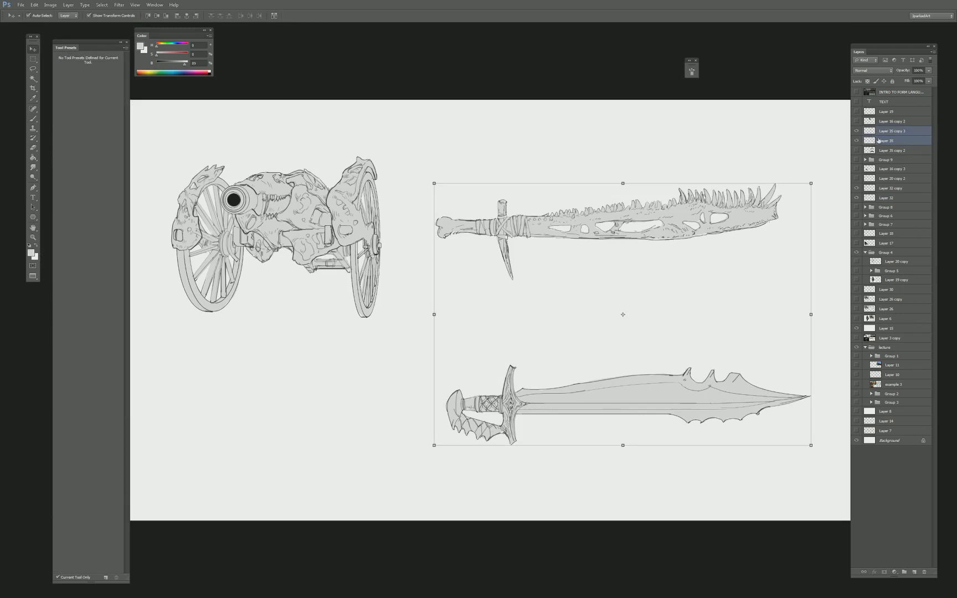
{"action": "left_click", "coordinate": [878, 140], "text": "ctrl"}
{"action": "key", "text": "ctrl+l"}
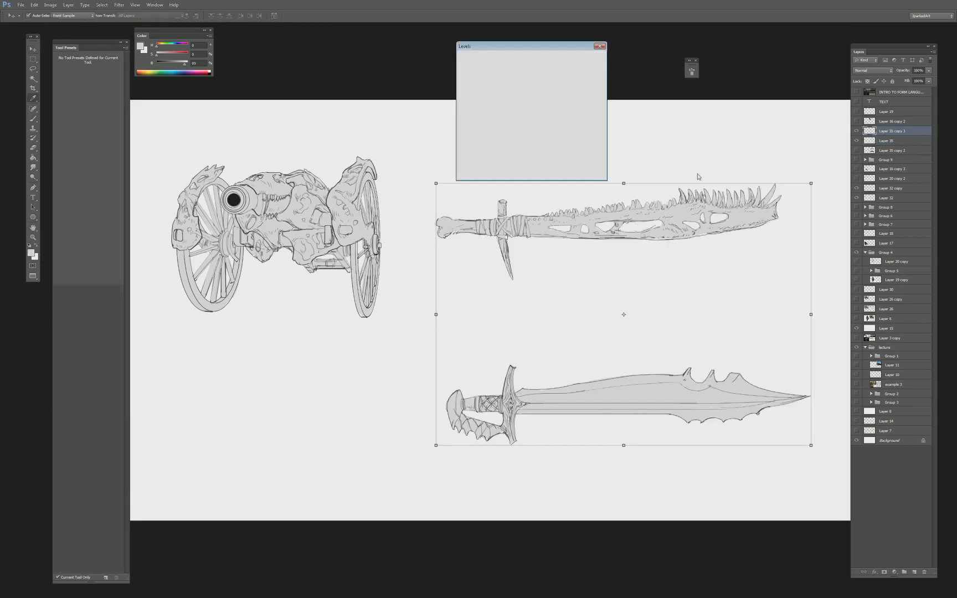
{"action": "left_click_drag", "start_coordinate": [514, 129], "coordinate": [536, 130]}
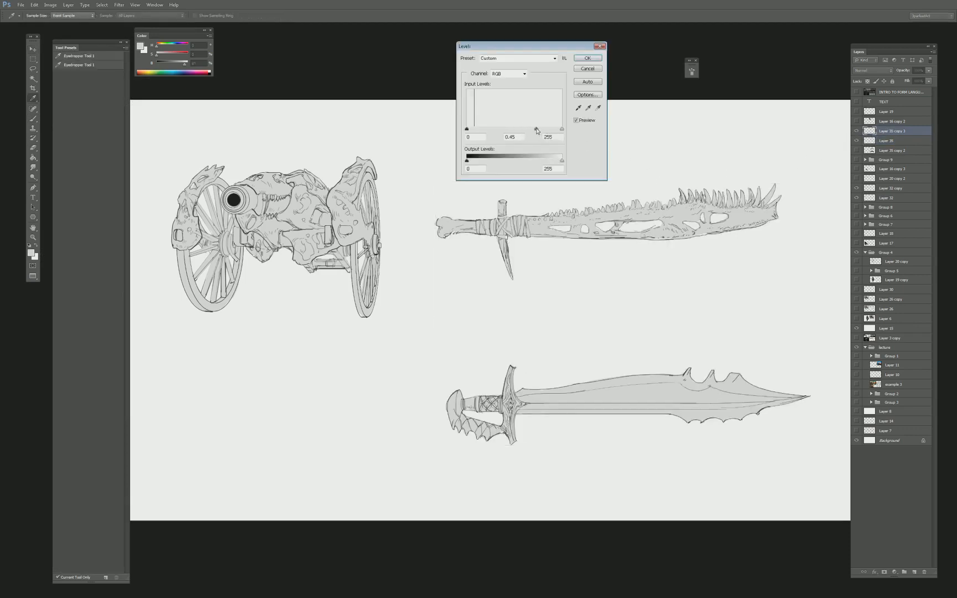
{"action": "key", "text": "Return"}
{"action": "key", "text": "v"}
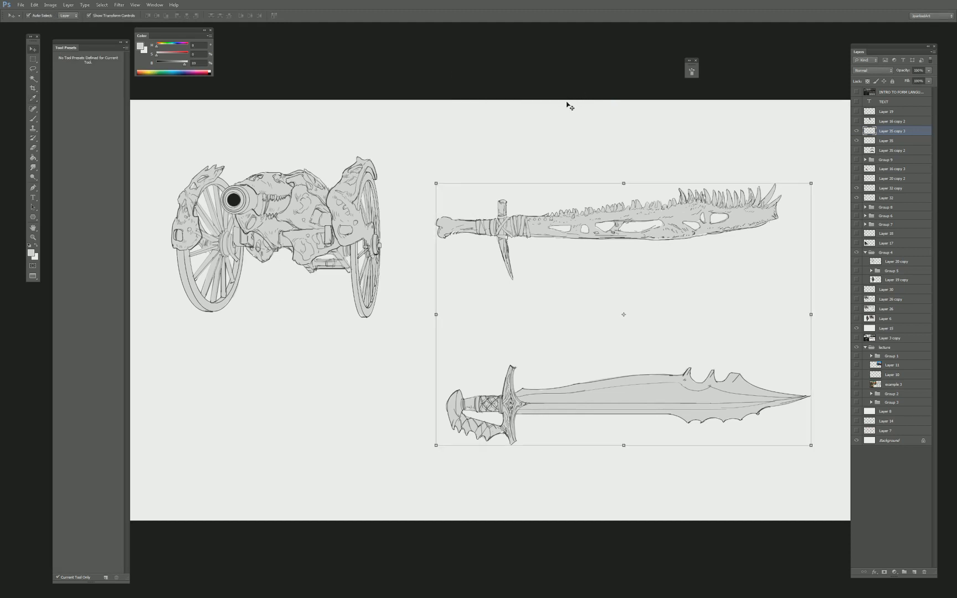
Duplicate the swords' line-art layer to strengthen the lines and set the eraser to 50% opacity on the copy.
{"action": "key", "text": "ctrl+j"}
{"action": "left_click_drag", "start_coordinate": [665, 332], "coordinate": [532, 278]}
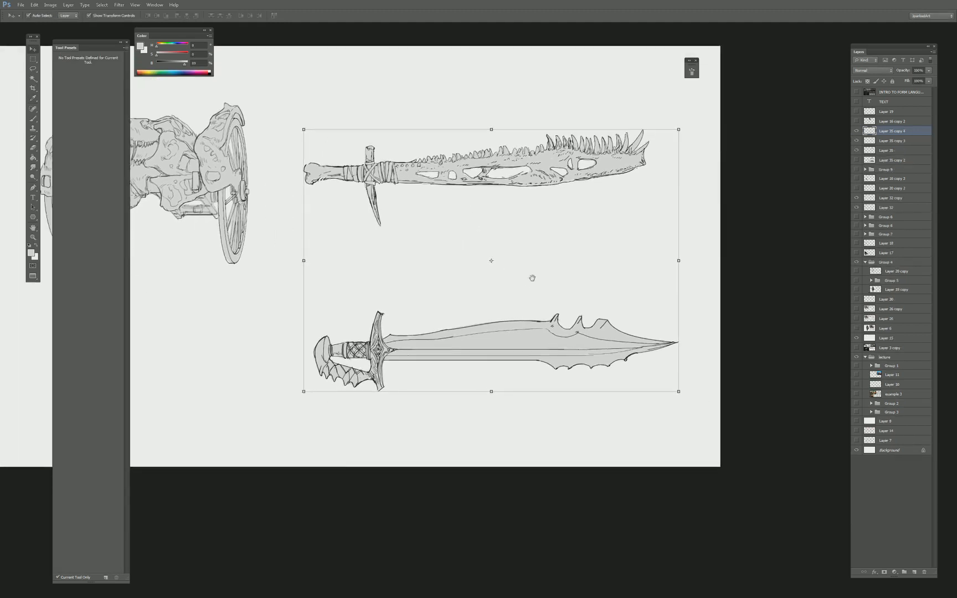
{"action": "left_click", "coordinate": [532, 278]}
{"action": "key", "text": "e"}
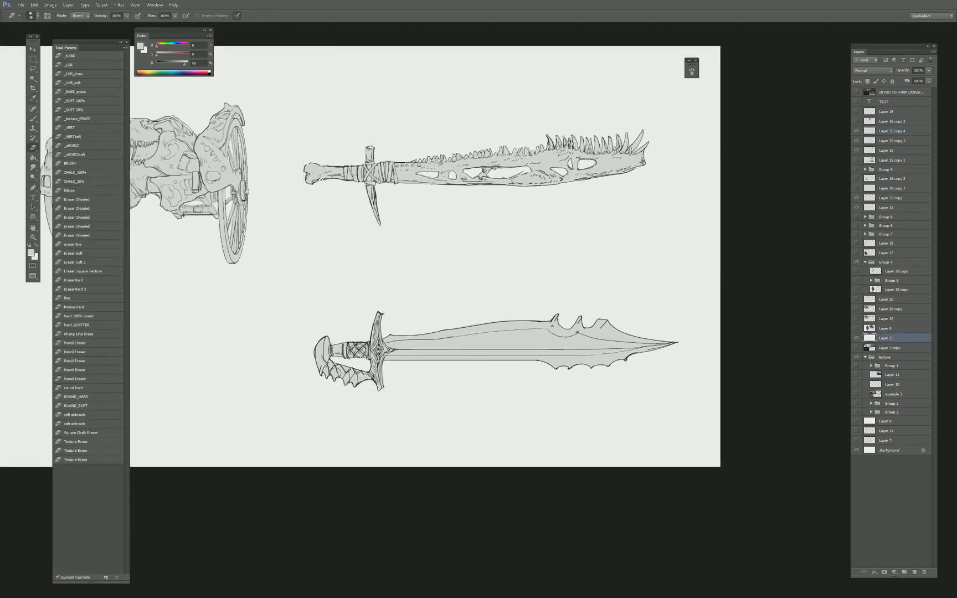
{"action": "left_click", "coordinate": [891, 131]}
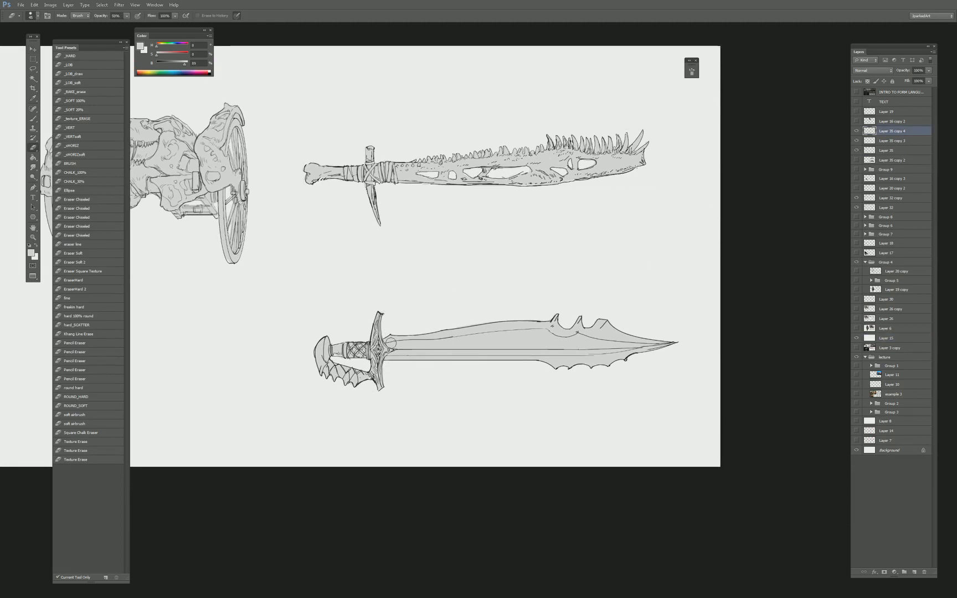
{"action": "key", "text": "5"}
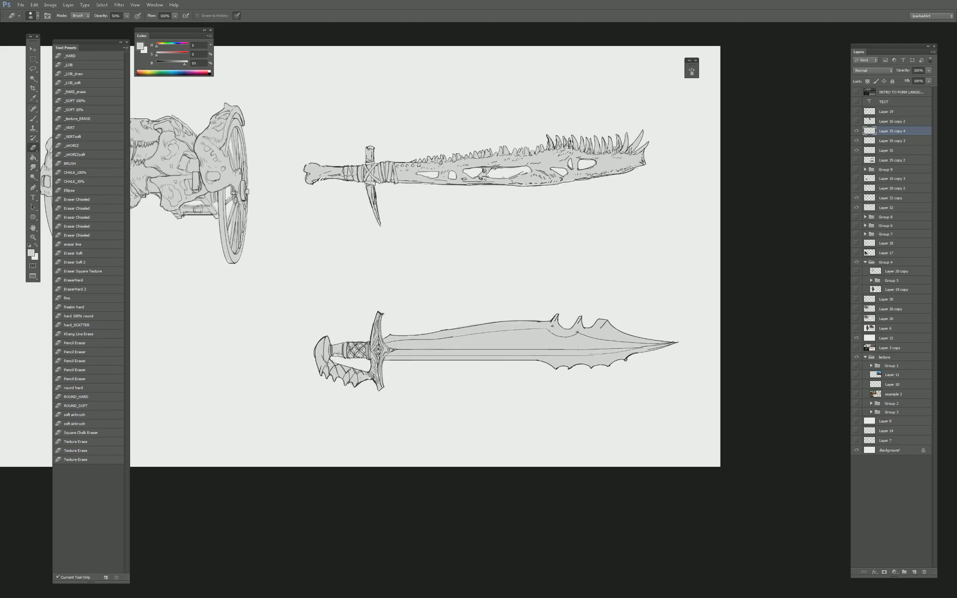
{"action": "left_click_drag", "start_coordinate": [512, 192], "coordinate": [583, 207]}
Merge the duplicated sword line art with its original and check the merged layer against the grey fills by toggling its visibility.
{"action": "key", "text": "v"}
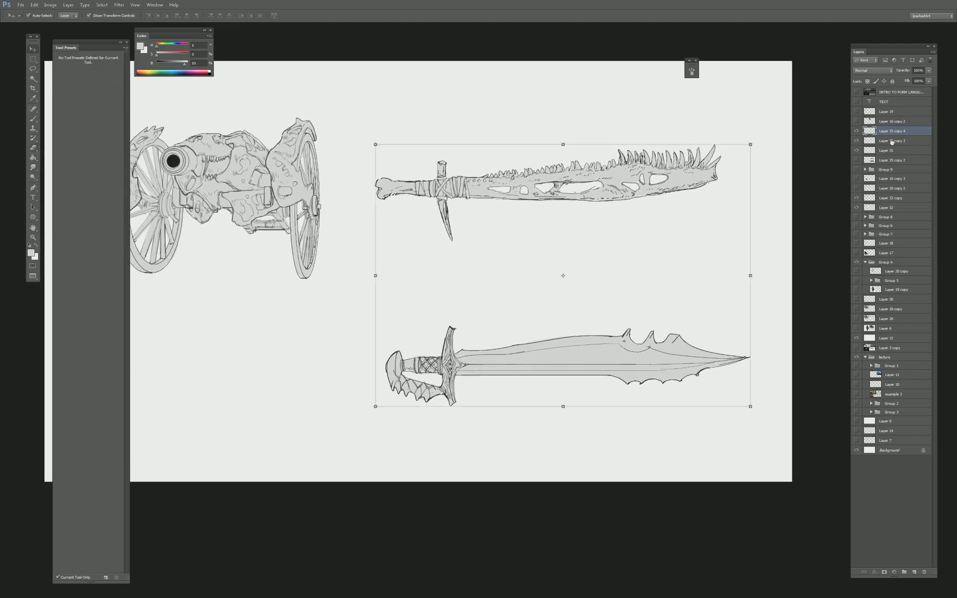
{"action": "left_click", "coordinate": [891, 143], "text": "shift"}
{"action": "key", "text": "ctrl+e"}
{"action": "left_click", "coordinate": [856, 131]}
{"action": "left_click", "coordinate": [856, 132]}
{"action": "left_click", "coordinate": [856, 131]}
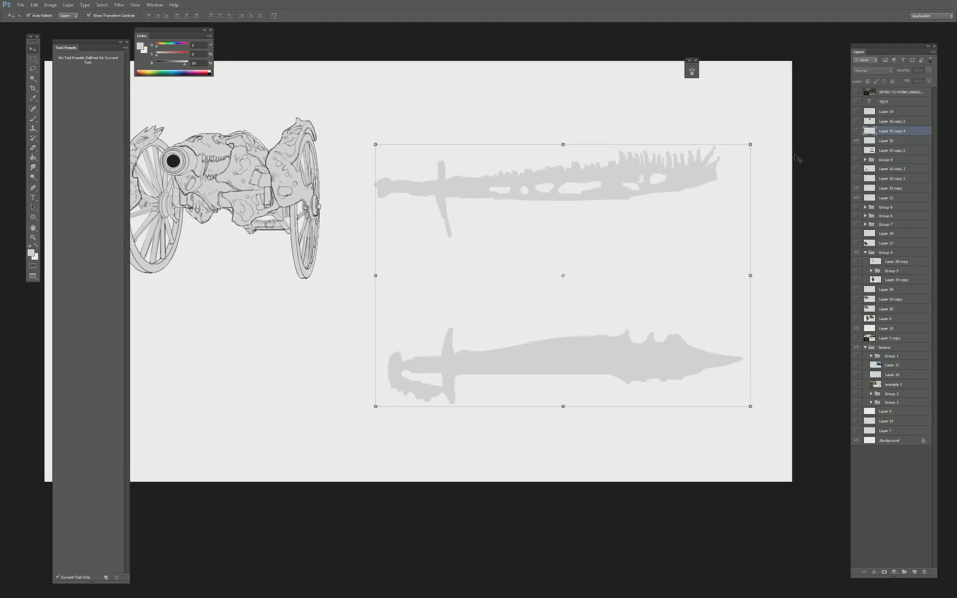
{"action": "left_click", "coordinate": [856, 132]}
Identify the cannon's fill layer by toggling its visibility and group it with the cannon's line-art layer.
{"action": "left_click_drag", "start_coordinate": [493, 217], "coordinate": [555, 199]}
{"action": "left_click", "coordinate": [337, 185]}
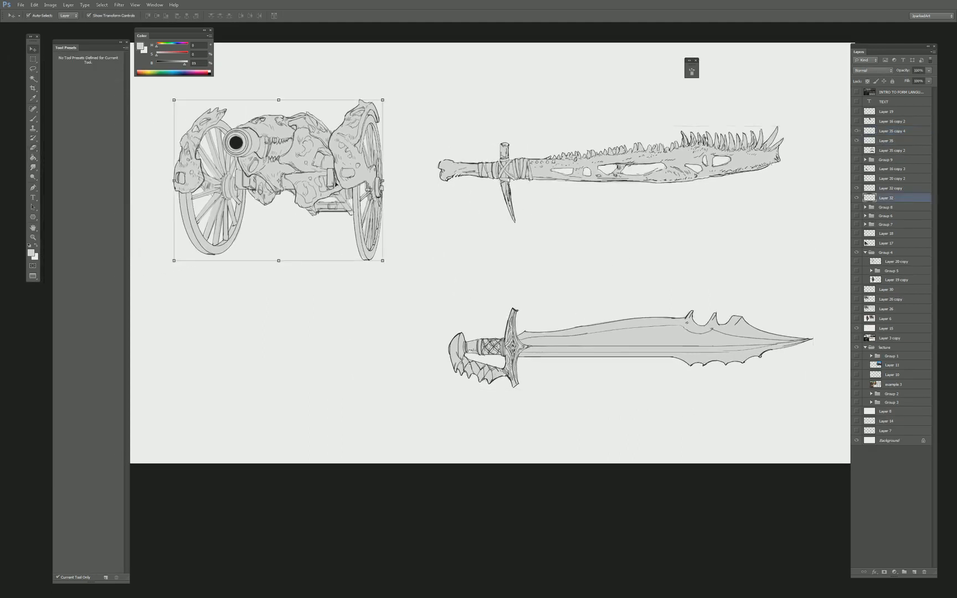
{"action": "left_click", "coordinate": [856, 198]}
{"action": "left_click", "coordinate": [856, 198]}
{"action": "left_click", "coordinate": [856, 197]}
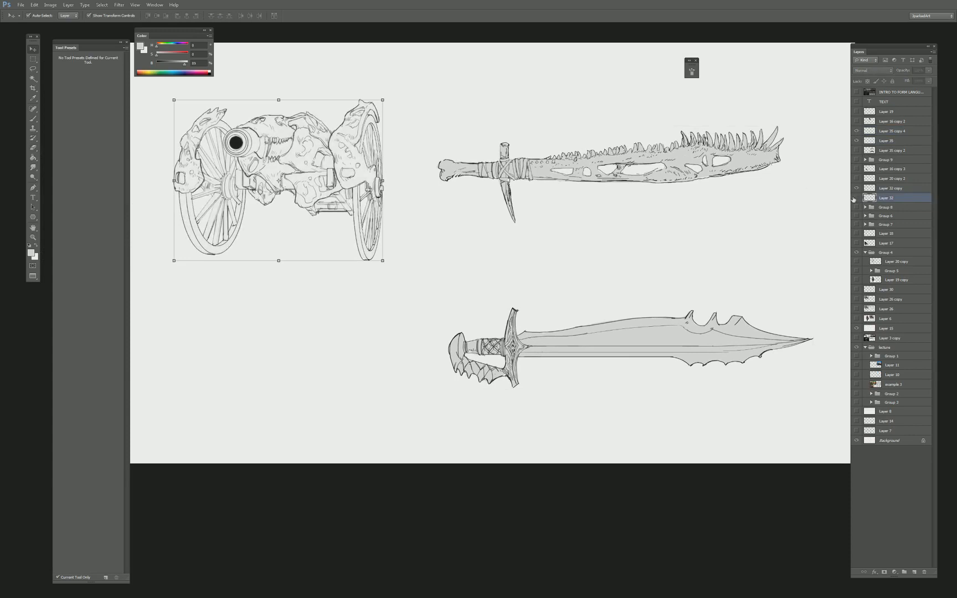
{"action": "left_click", "coordinate": [856, 198]}
{"action": "left_click", "coordinate": [890, 189], "text": "shift"}
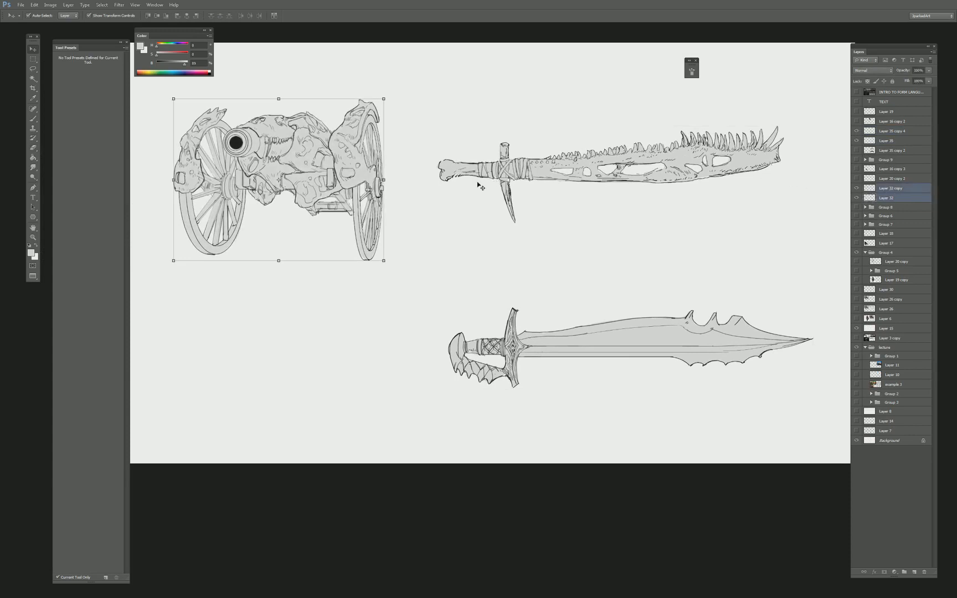
{"action": "key", "text": "ctrl+g"}
Move the cannon group down so it sits level between the two swords.
{"action": "key", "text": "ctrl+t"}
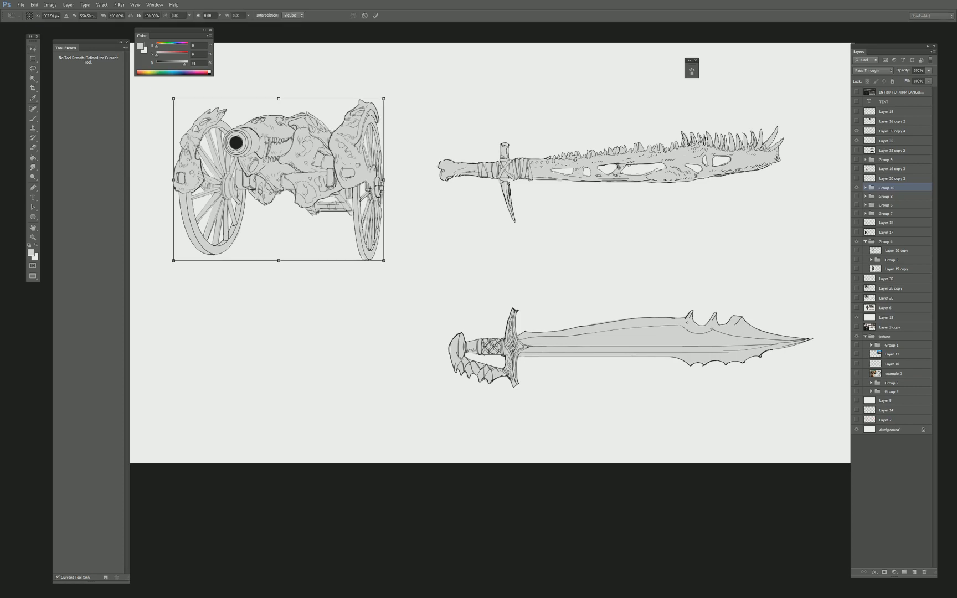
{"action": "left_click_drag", "start_coordinate": [372, 198], "coordinate": [374, 267]}
{"action": "key", "text": "Return"}
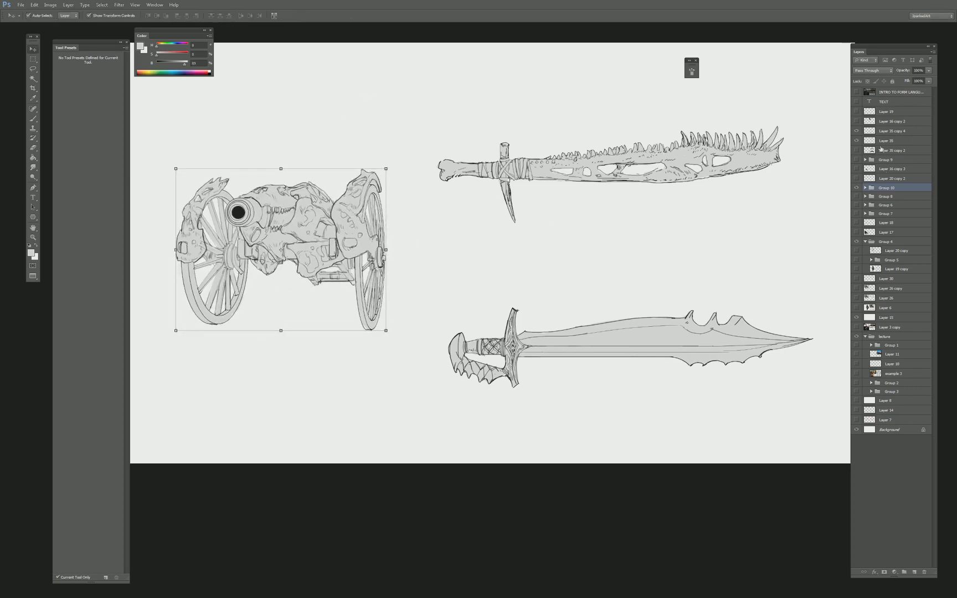
Move the swords' line-art and fill layers into the cannon's group and rename the group Props.
{"action": "left_click", "coordinate": [885, 131]}
{"action": "left_click", "coordinate": [882, 141], "text": "shift"}
{"action": "left_click_drag", "start_coordinate": [881, 140], "coordinate": [868, 188]}
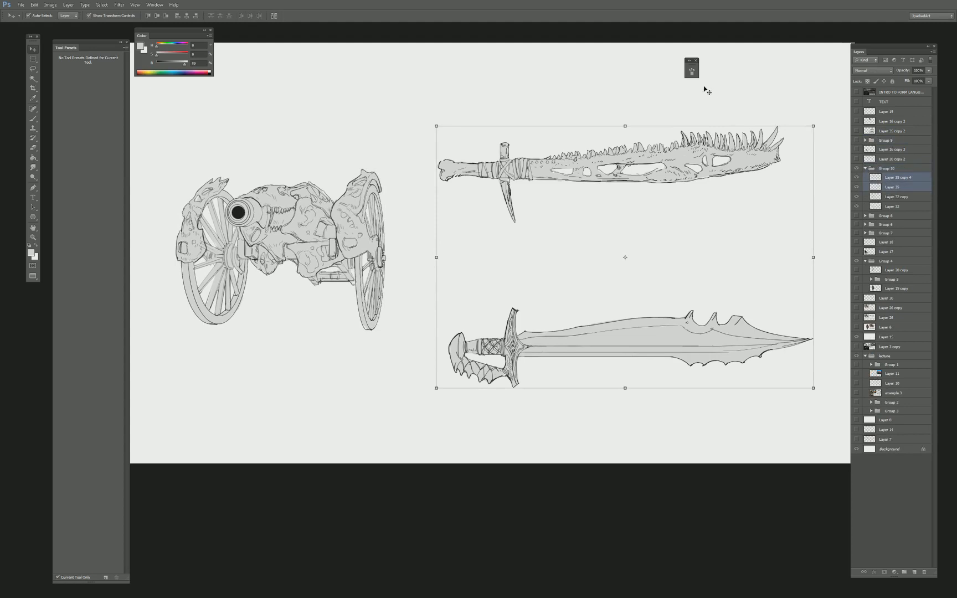
{"action": "left_click", "coordinate": [696, 61]}
{"action": "double_click", "coordinate": [885, 168]}
{"action": "type", "text": "Props"}
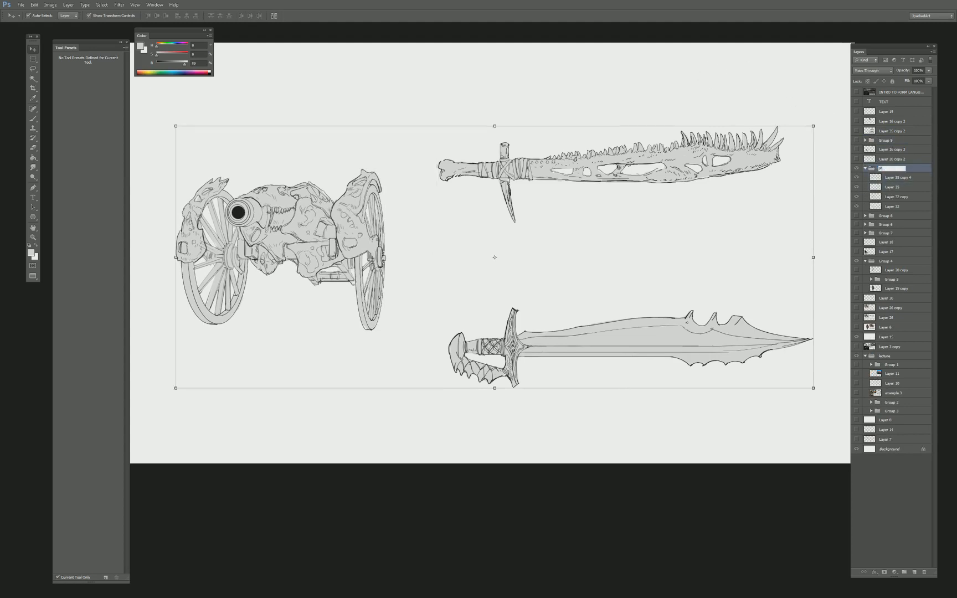
{"action": "key", "text": "Return"}
Shift the whole Props group slightly down on the page.
{"action": "key", "text": "ctrl+minus"}
{"action": "left_click", "coordinate": [733, 170]}
{"action": "left_click_drag", "start_coordinate": [702, 216], "coordinate": [697, 243]}
{"action": "key", "text": "Return"}
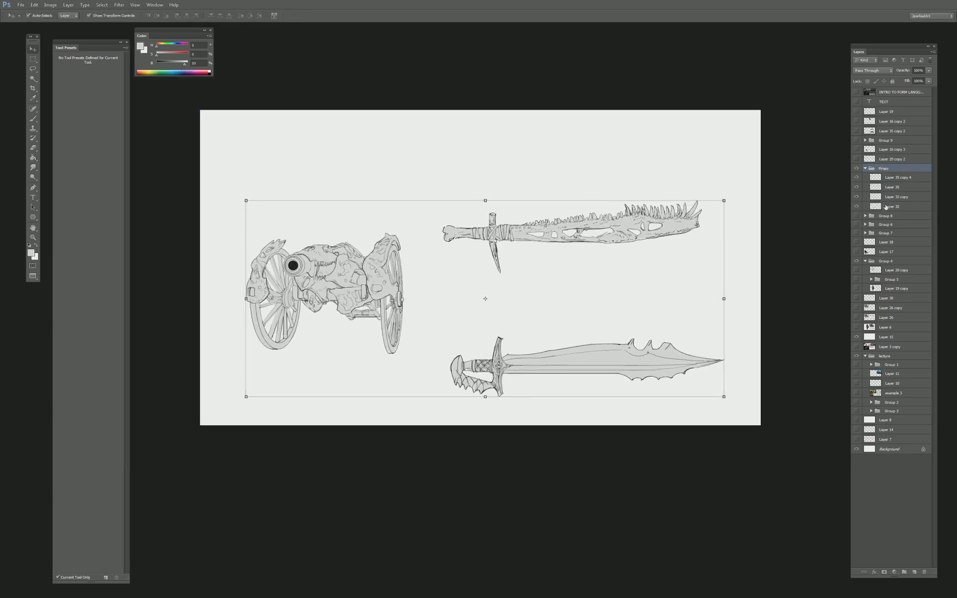
Hide the Props group, look through the other hidden groups, and show Group 6 with the two hooded characters.
{"action": "left_click", "coordinate": [856, 168]}
{"action": "left_click", "coordinate": [857, 140]}
{"action": "left_click", "coordinate": [857, 140]}
{"action": "left_click", "coordinate": [856, 215]}
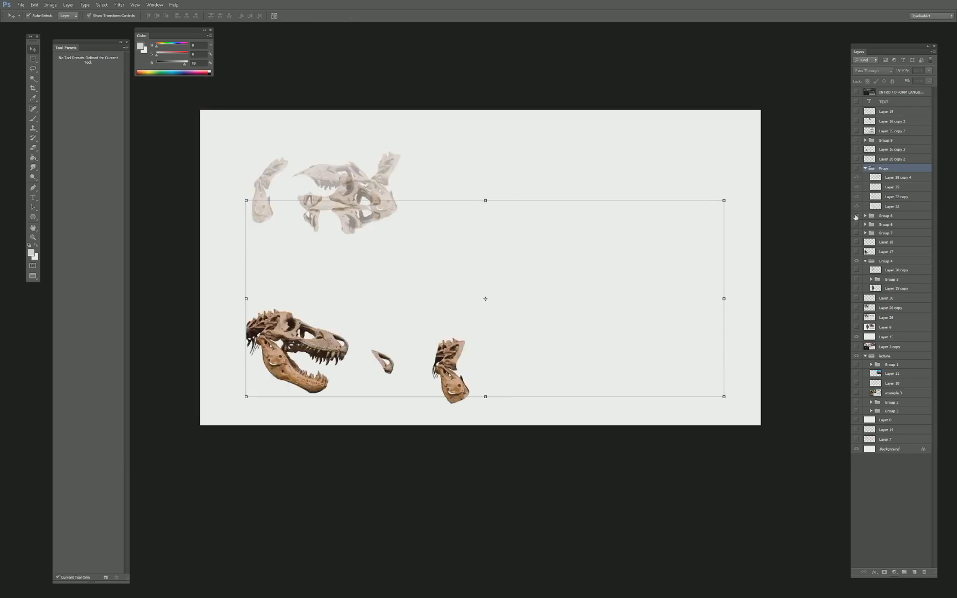
{"action": "left_click", "coordinate": [855, 216]}
{"action": "left_click", "coordinate": [856, 224]}
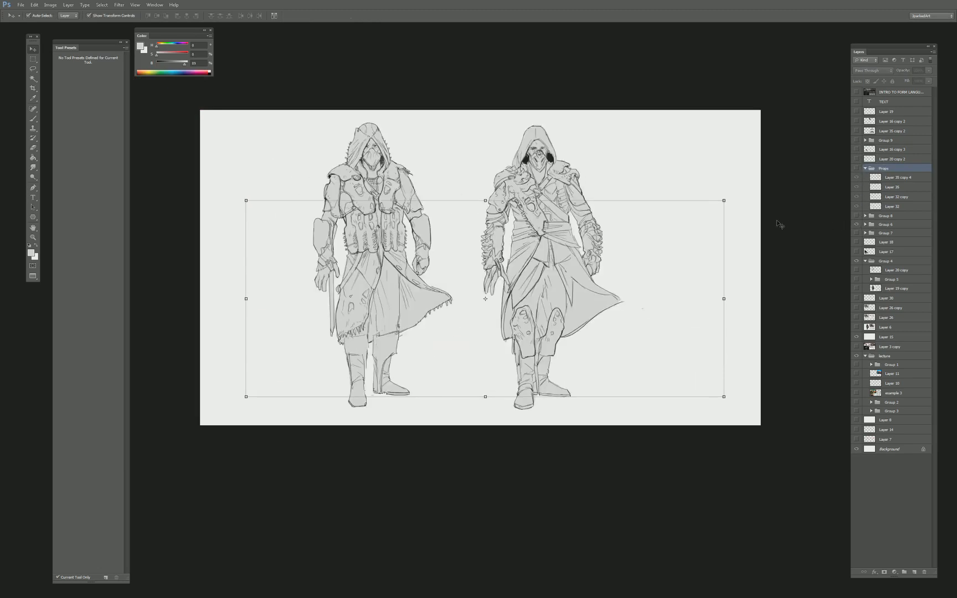
{"action": "left_click", "coordinate": [800, 222]}
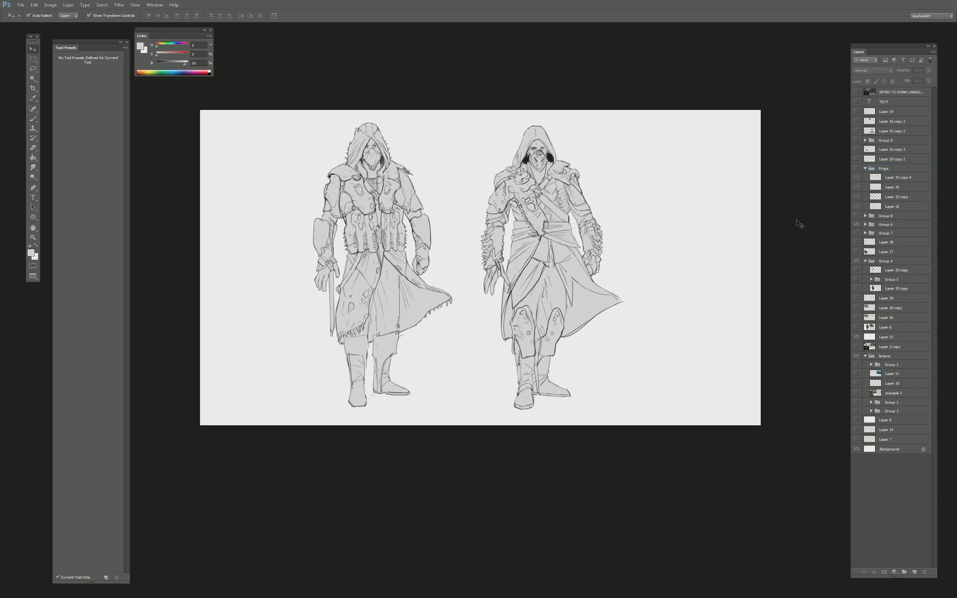